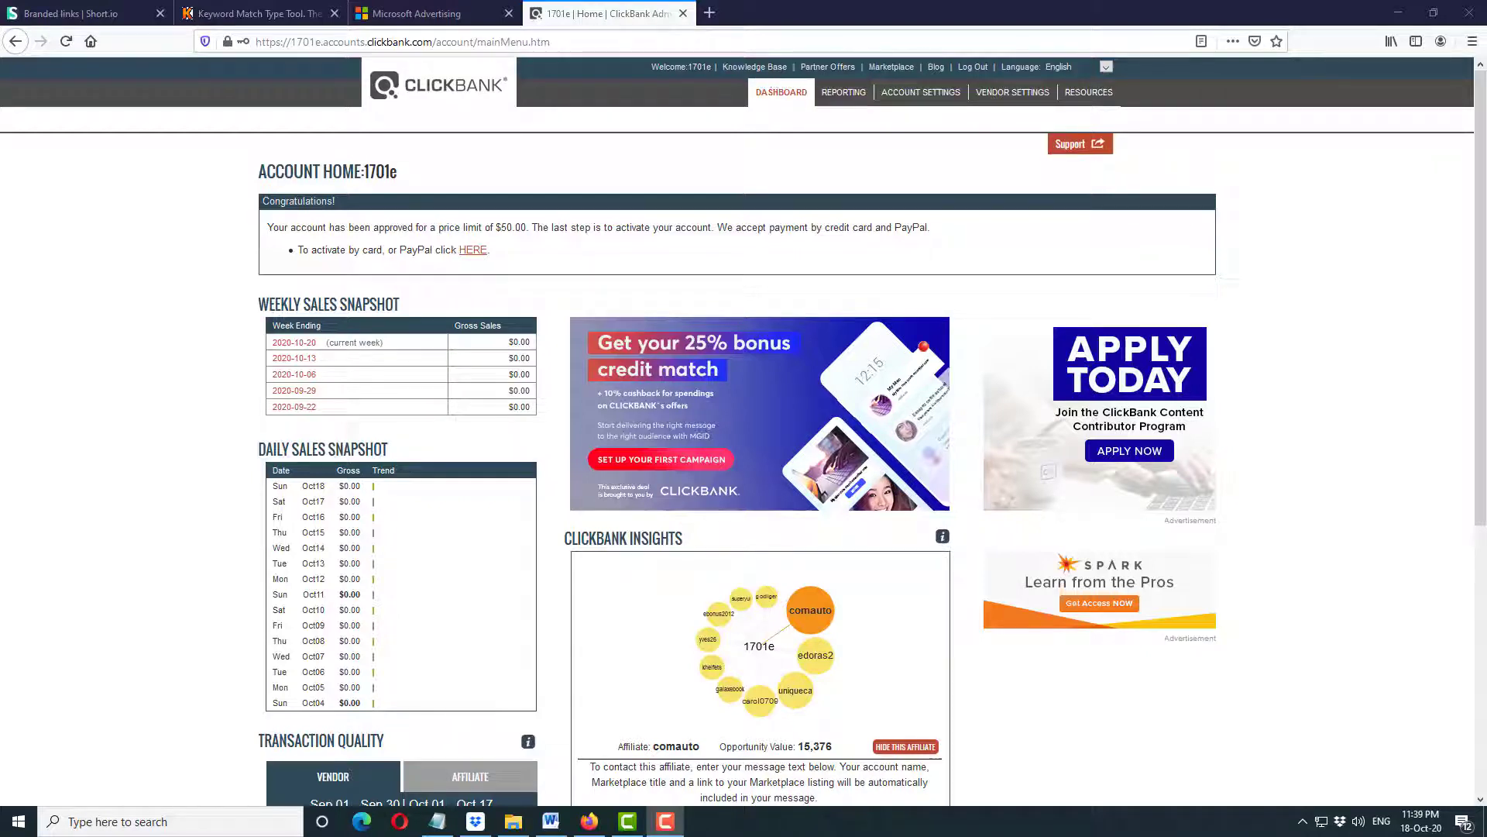
Step: Search the ClickBank marketplace for the product "hairfortin"
{"action": "left_click", "coordinate": [877, 71]}
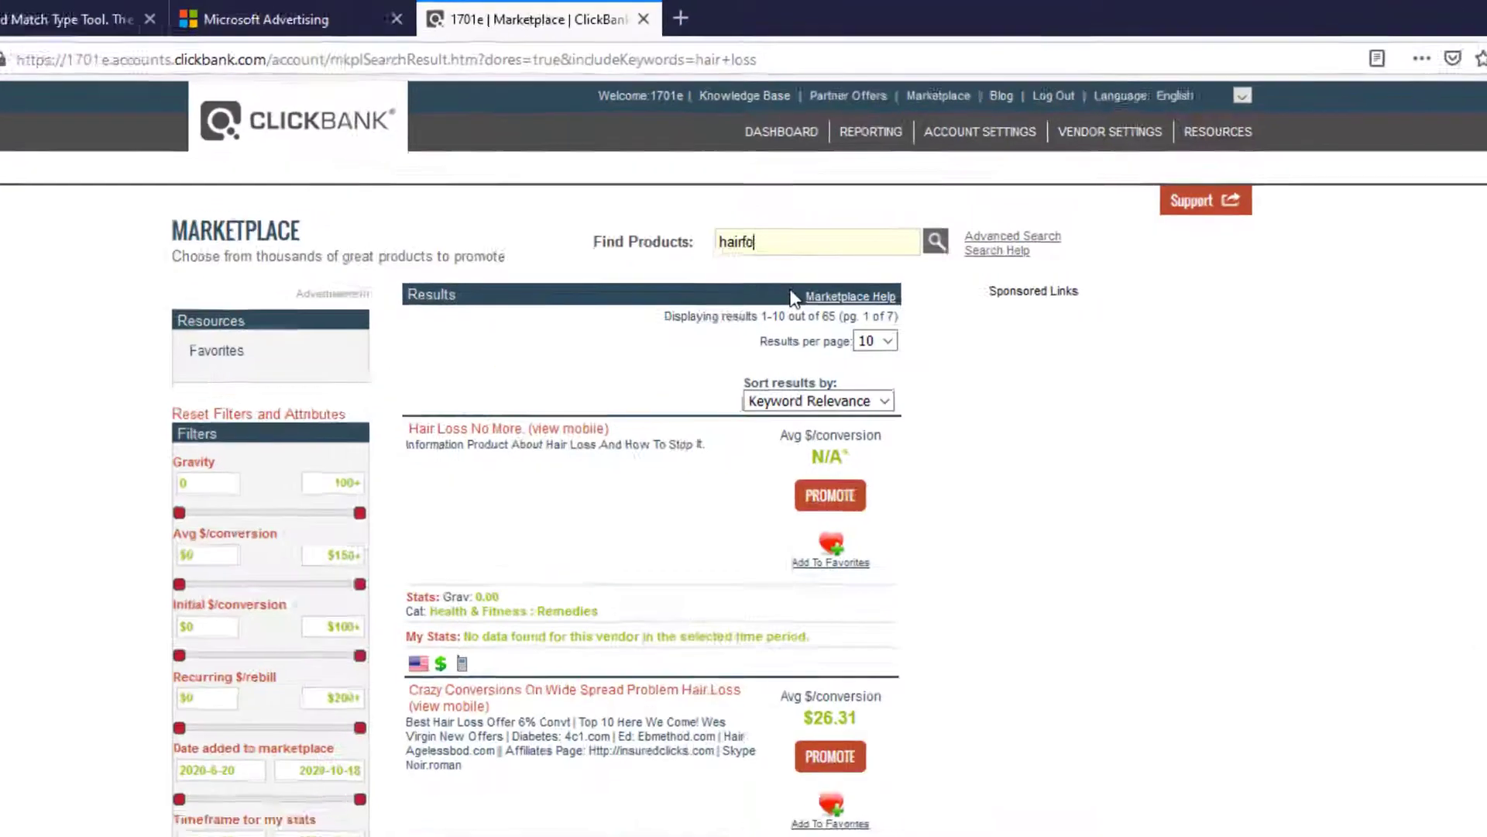
{"action": "type", "text": "rtin"}
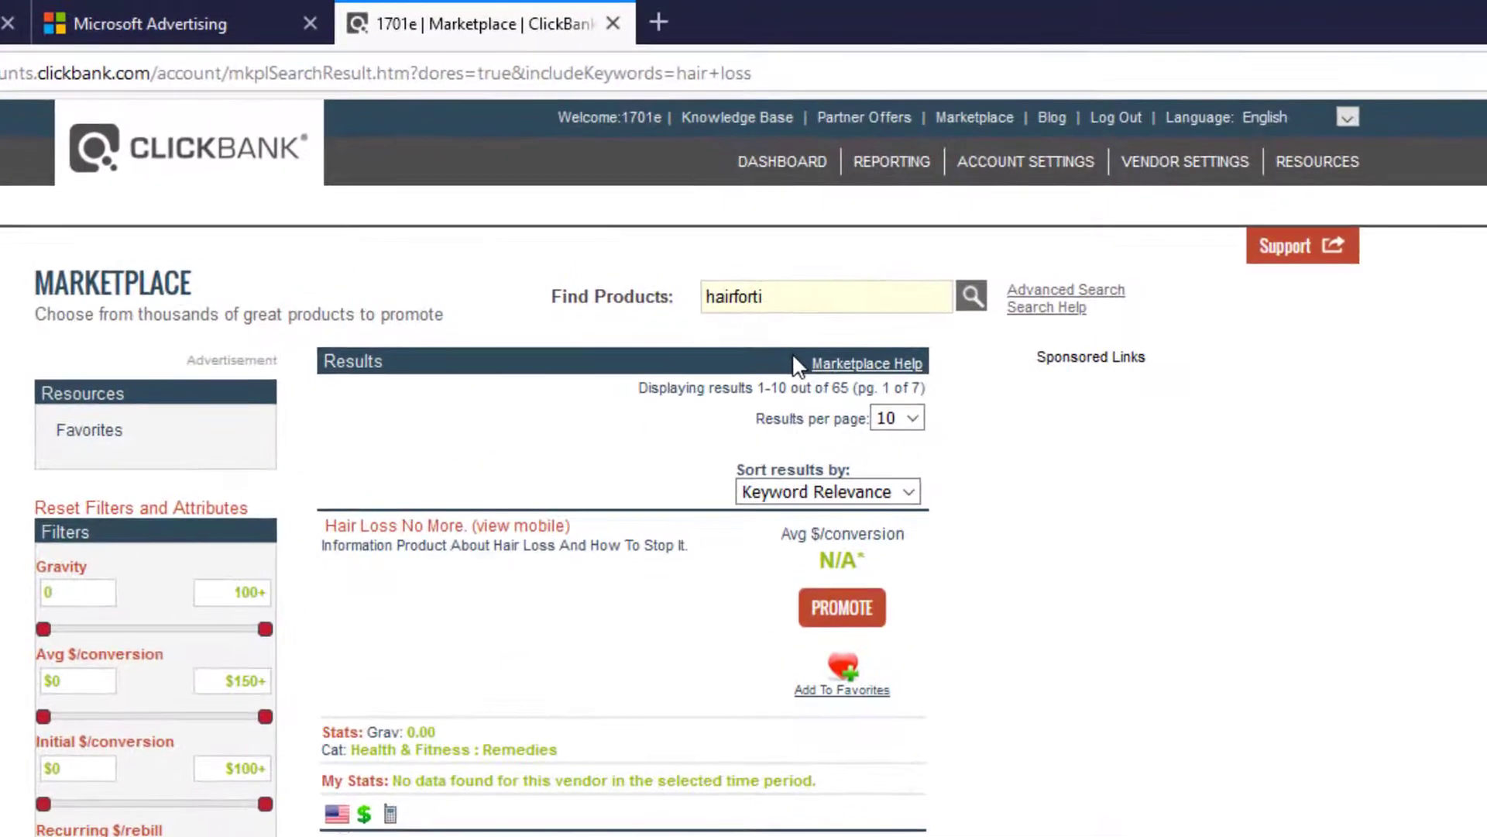
{"action": "key", "text": "Return"}
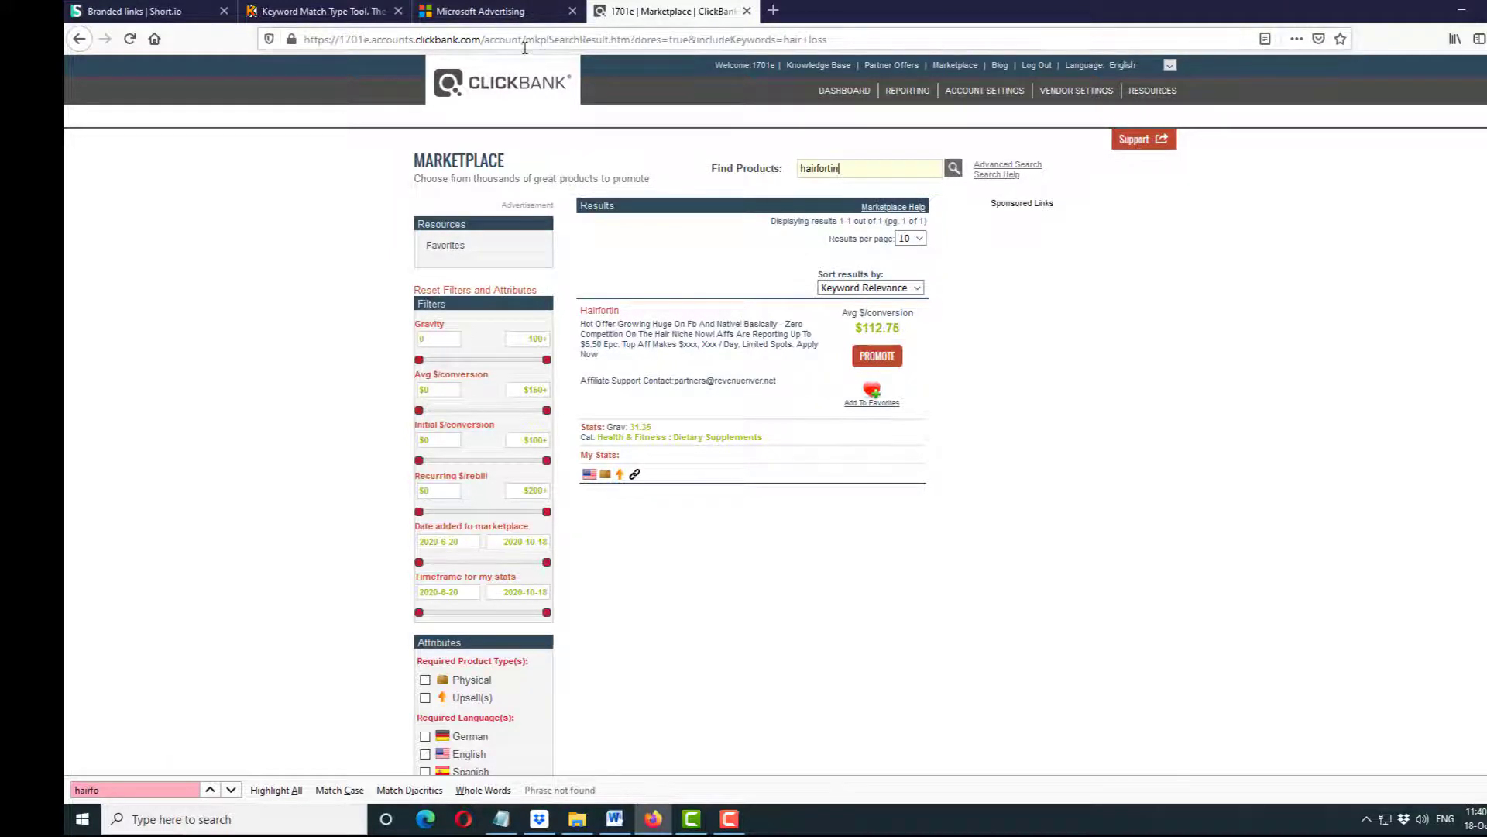
Step: Switch to Microsoft Advertising and start creating a new campaign from the list of all campaigns
{"action": "left_click", "coordinate": [509, 16]}
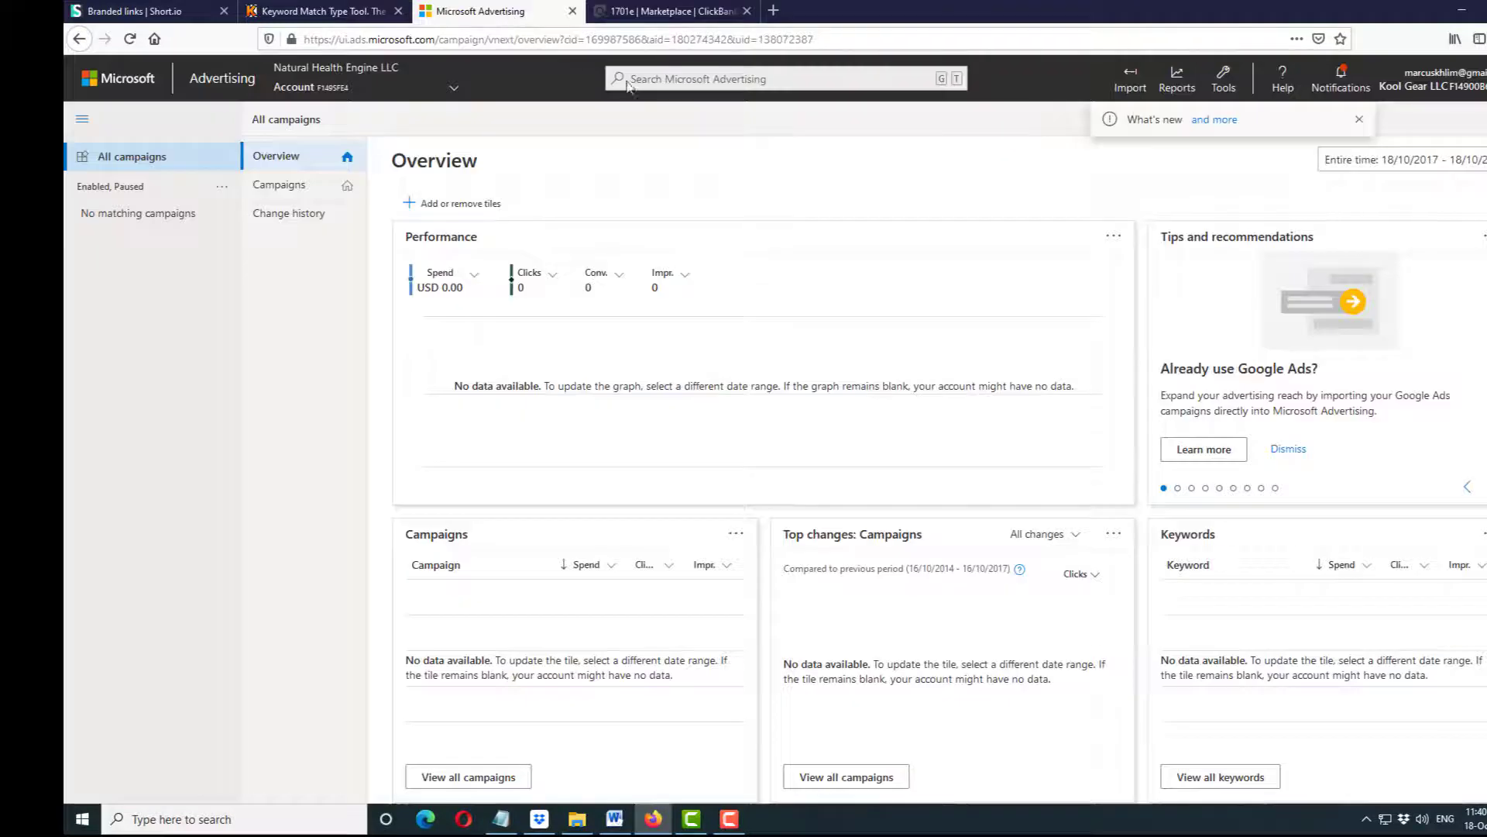
{"action": "mouse_move", "coordinate": [496, 138]}
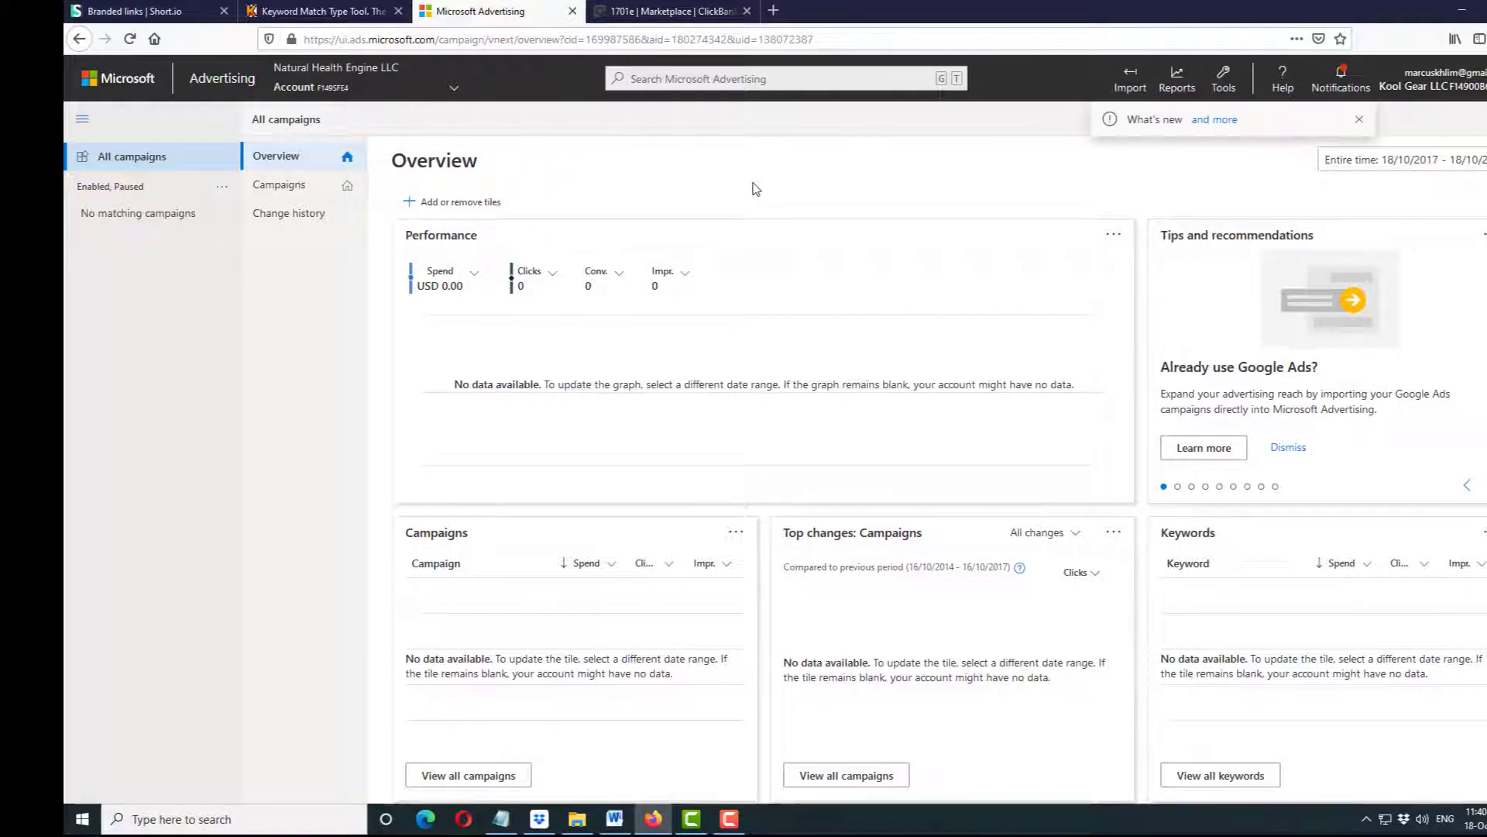
{"action": "scroll", "coordinate": [754, 186], "scroll_direction": "down", "scroll_amount": 5}
{"action": "scroll", "coordinate": [753, 182], "scroll_direction": "up", "scroll_amount": 5}
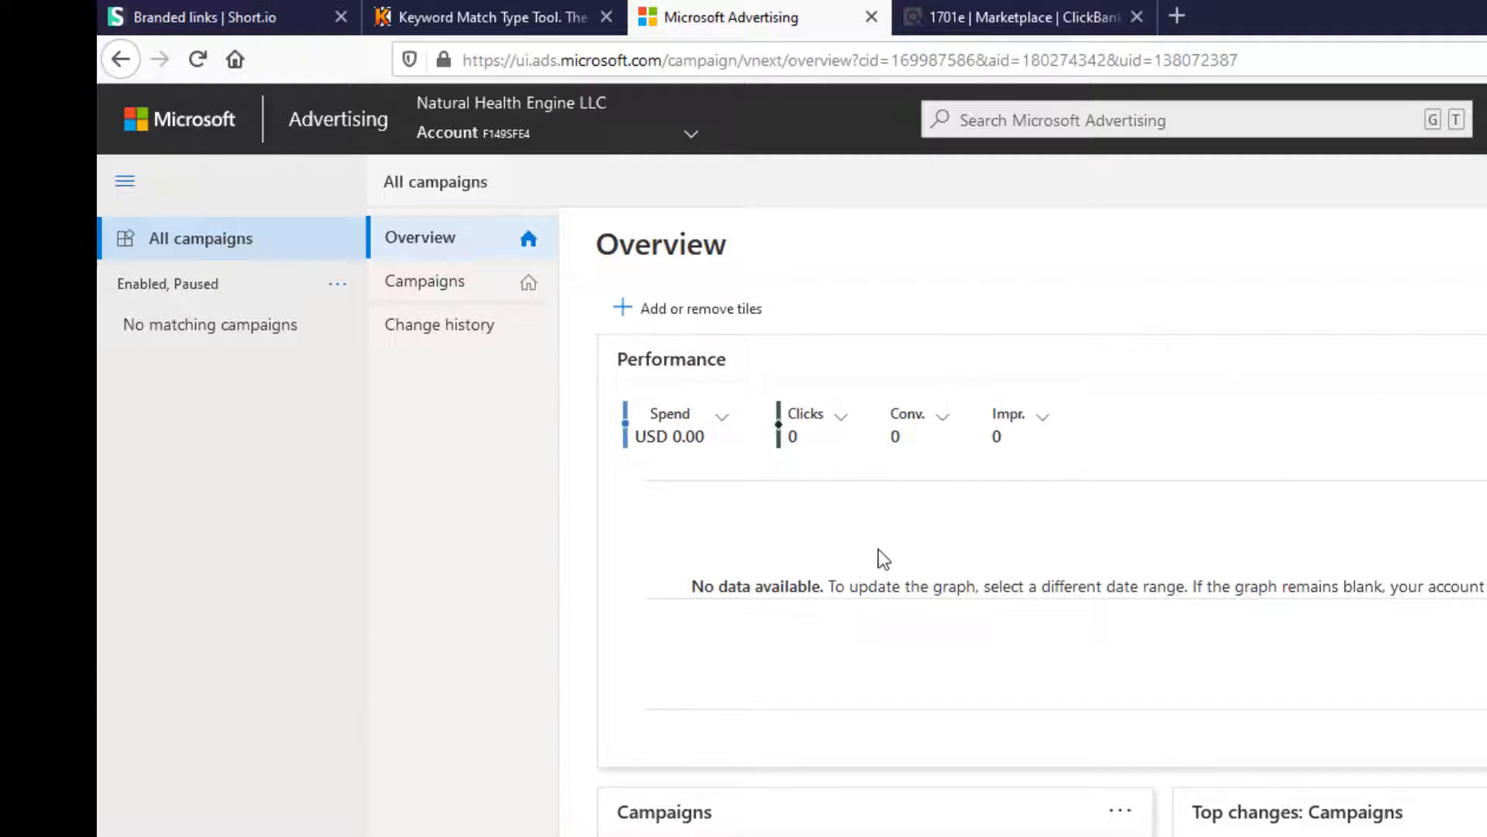
{"action": "scroll", "coordinate": [880, 554], "scroll_direction": "down", "scroll_amount": 5}
{"action": "left_click", "coordinate": [766, 782]}
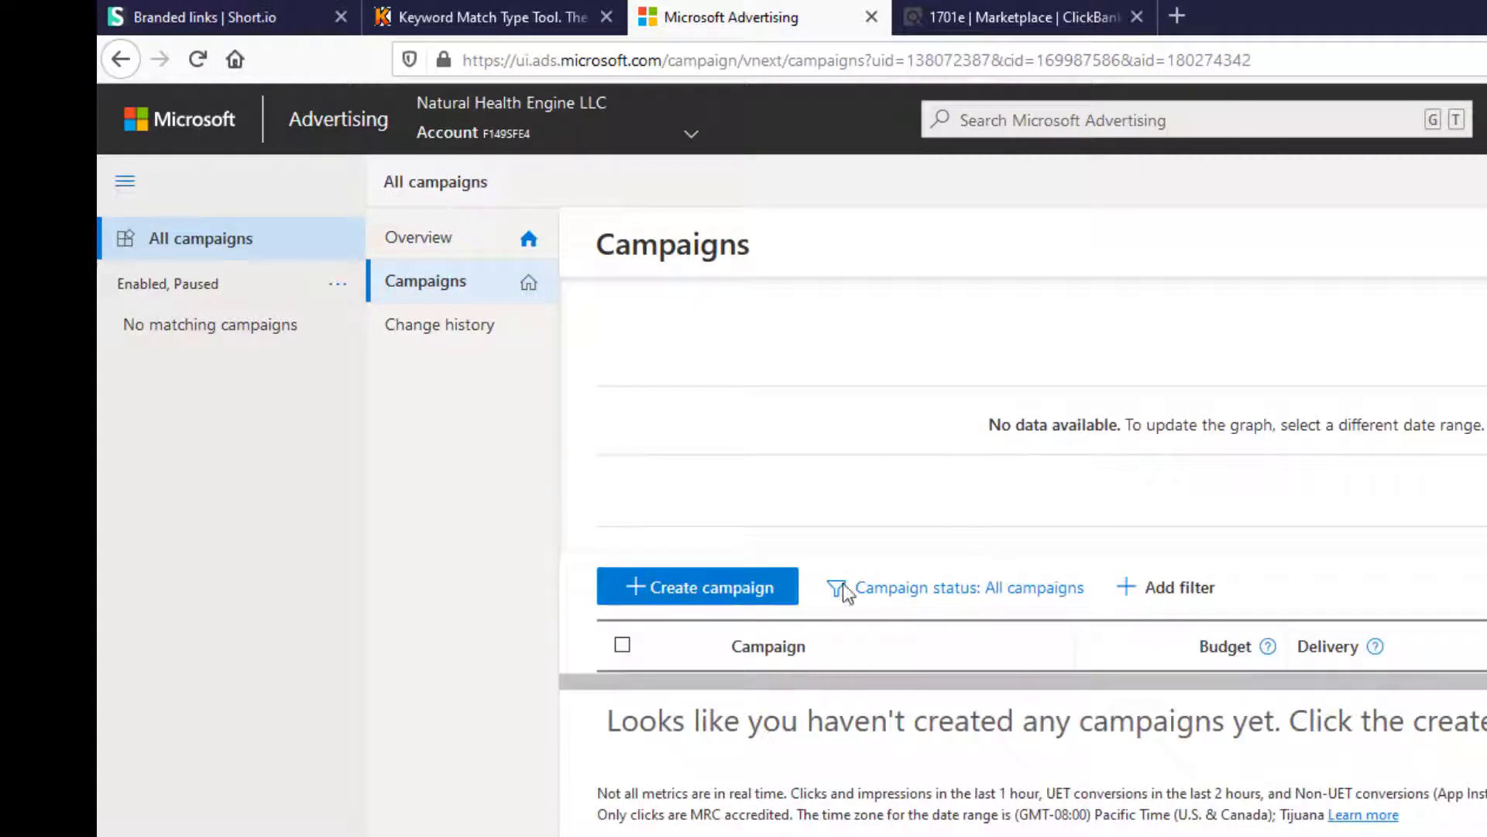
{"action": "left_click", "coordinate": [742, 598]}
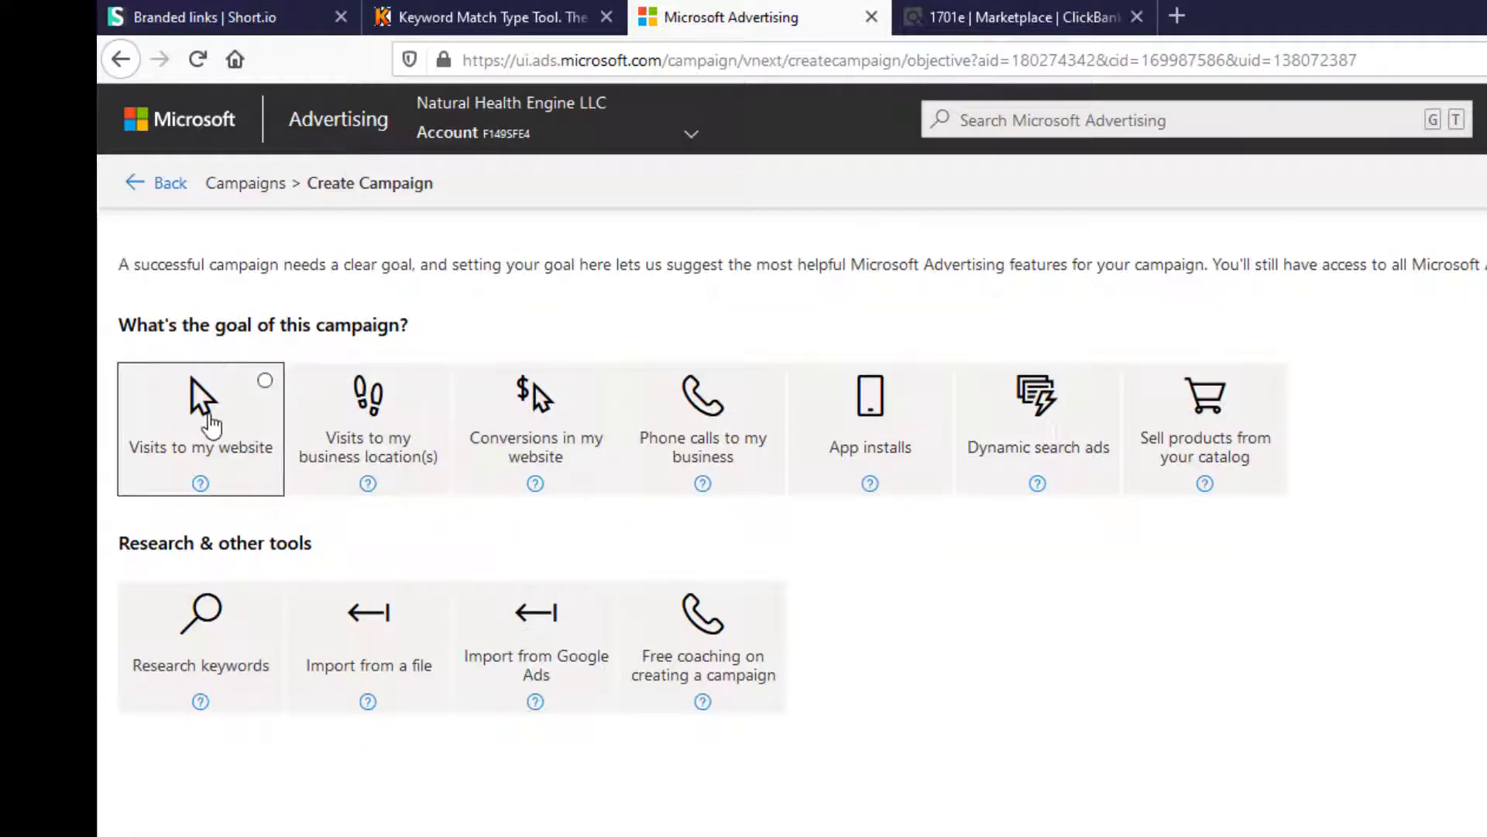
Step: Set the campaign goal to "Visits to my website" and choose Search ads as the ad type
{"action": "left_click", "coordinate": [210, 418]}
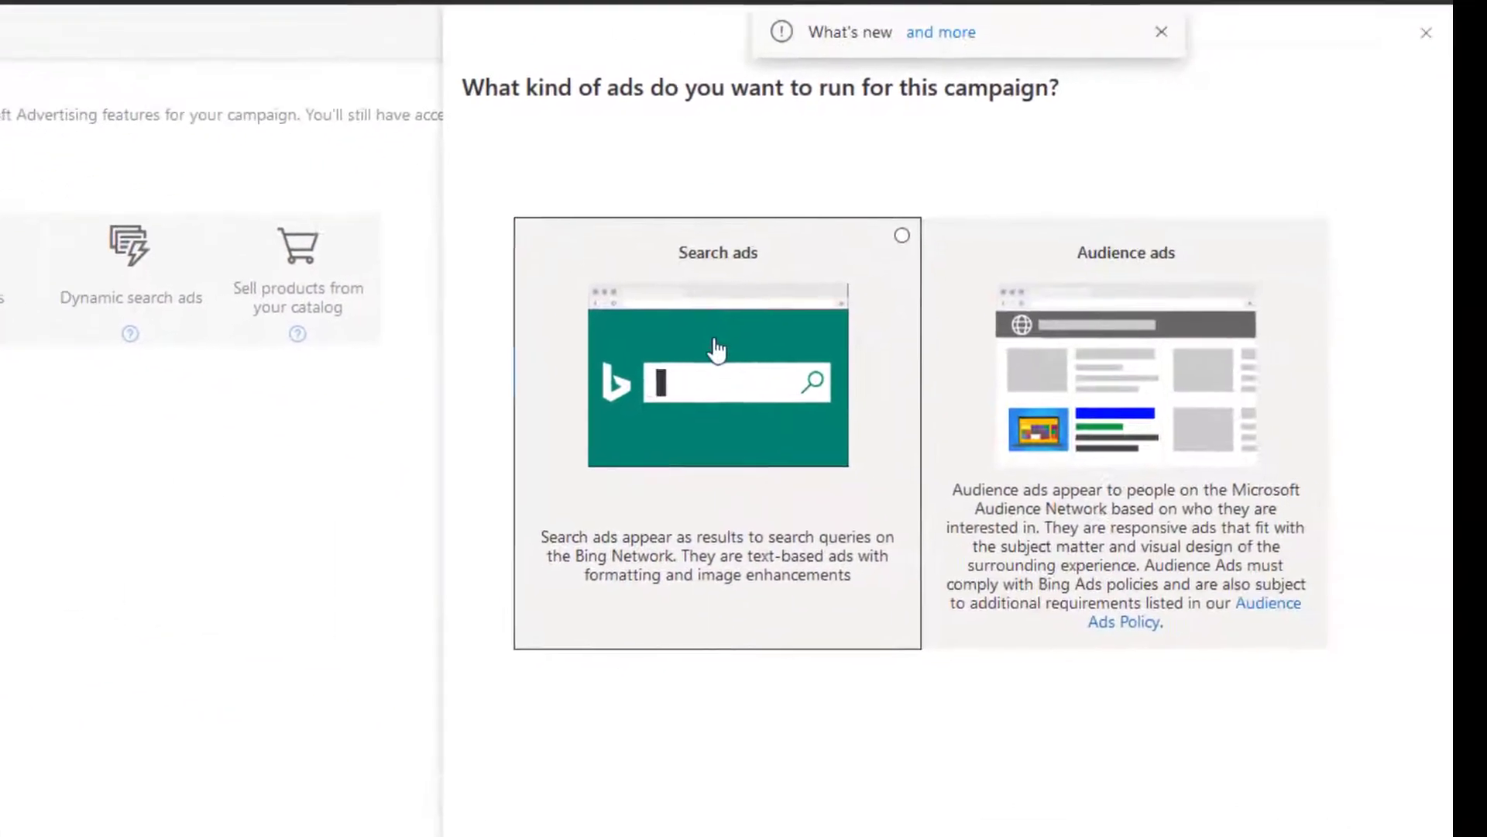
{"action": "left_click", "coordinate": [757, 402]}
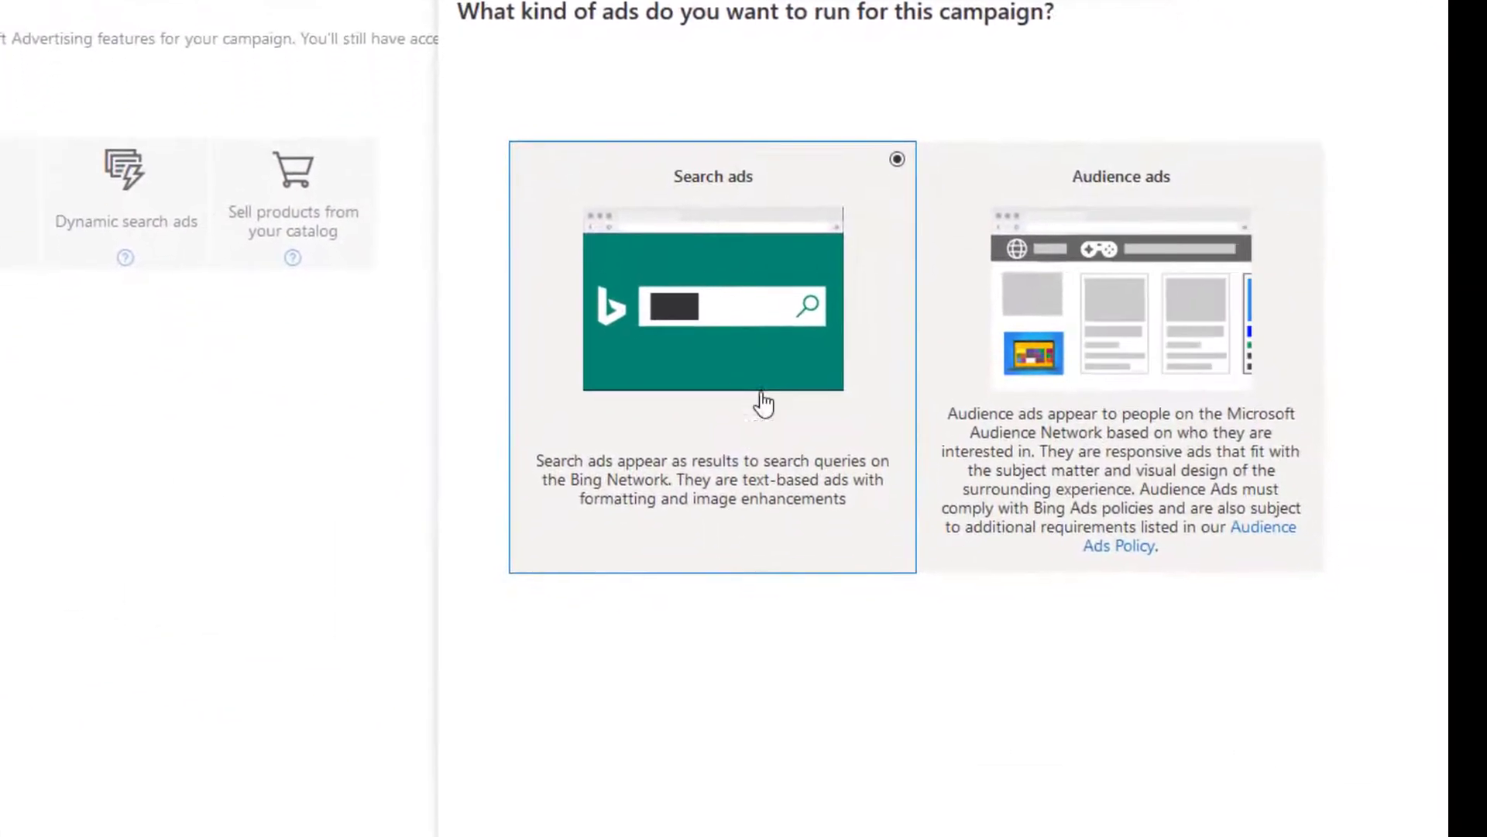
{"action": "left_click", "coordinate": [503, 760]}
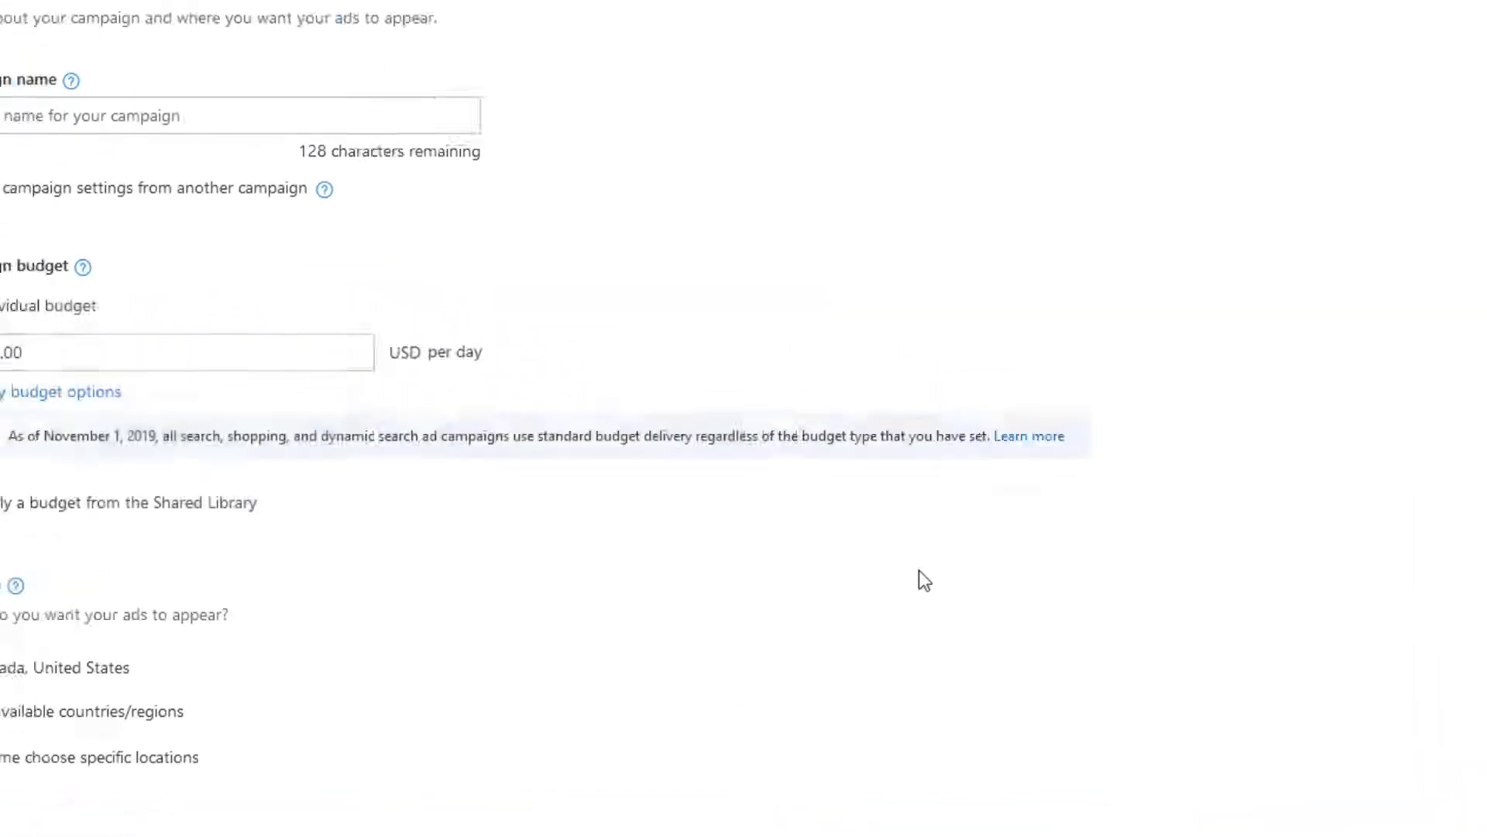
Step: Name the campaign "US - Harfortin"
{"action": "left_click", "coordinate": [682, 286]}
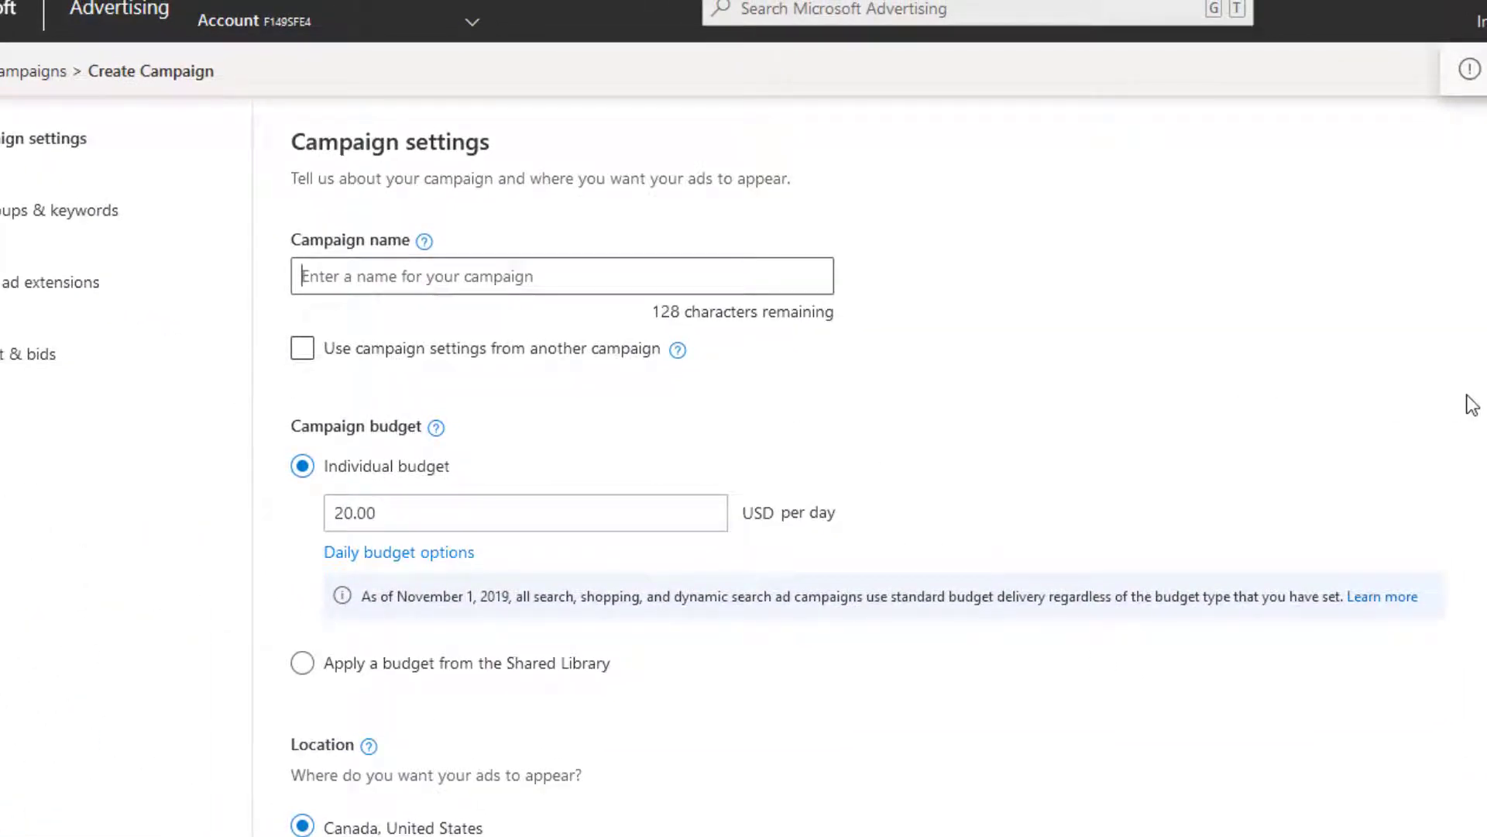
{"action": "type", "text": "US"}
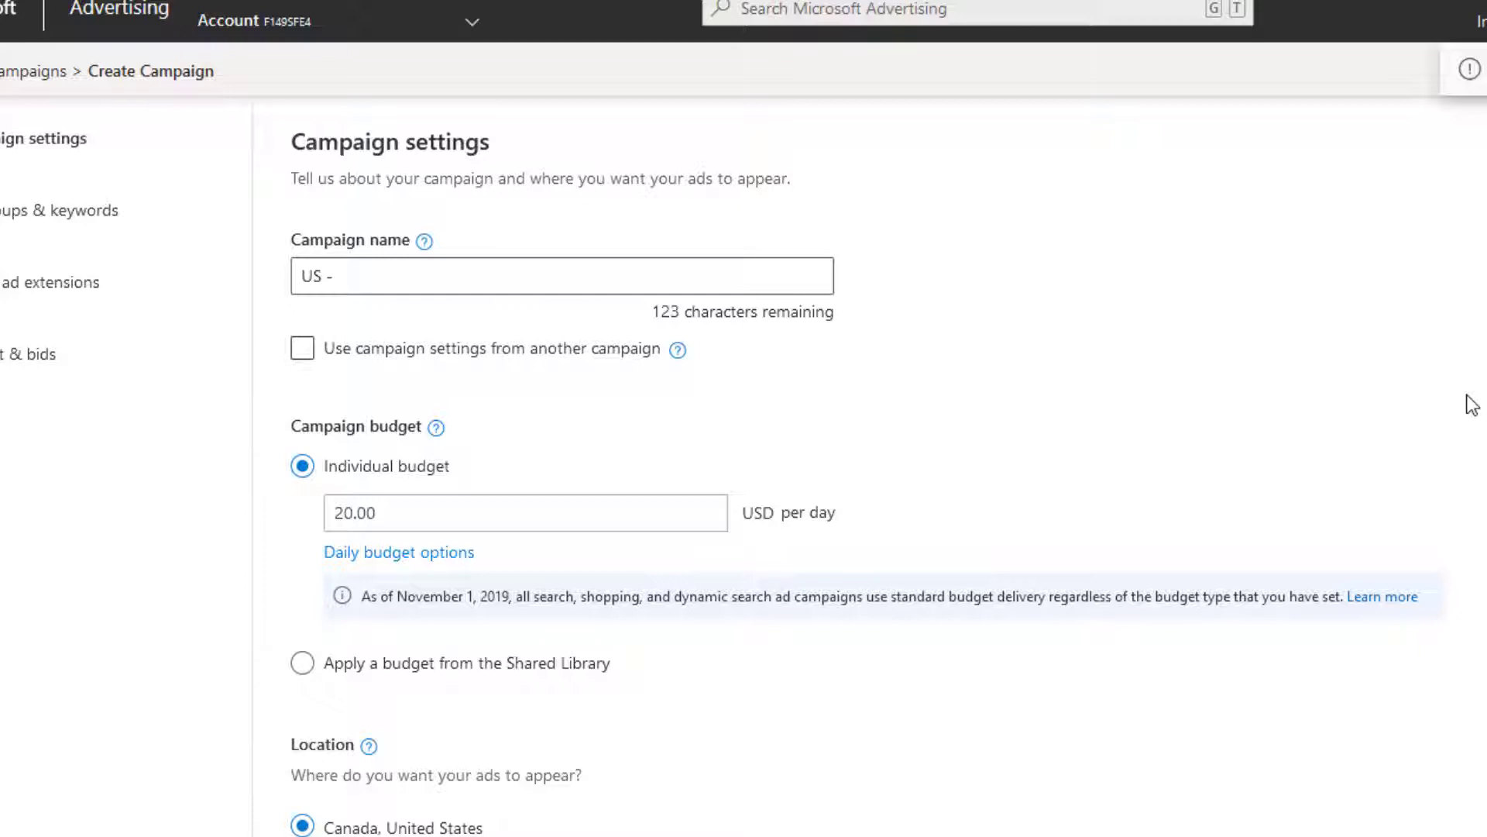
{"action": "type", "text": "- Harfortin"}
{"action": "scroll", "coordinate": [629, 502], "scroll_direction": "down", "scroll_amount": 2}
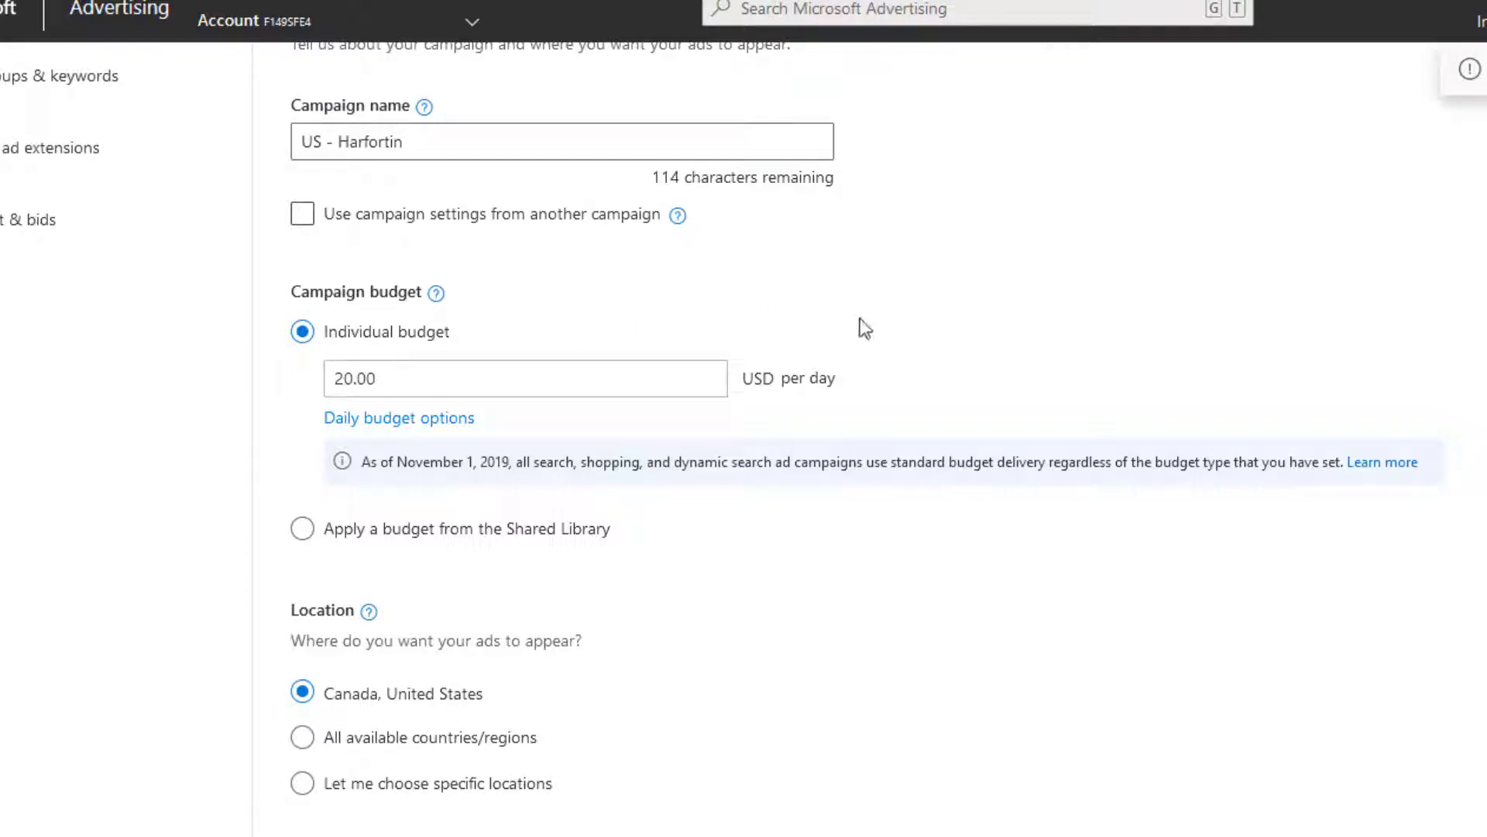
{"action": "scroll", "coordinate": [862, 326], "scroll_direction": "up", "scroll_amount": 2}
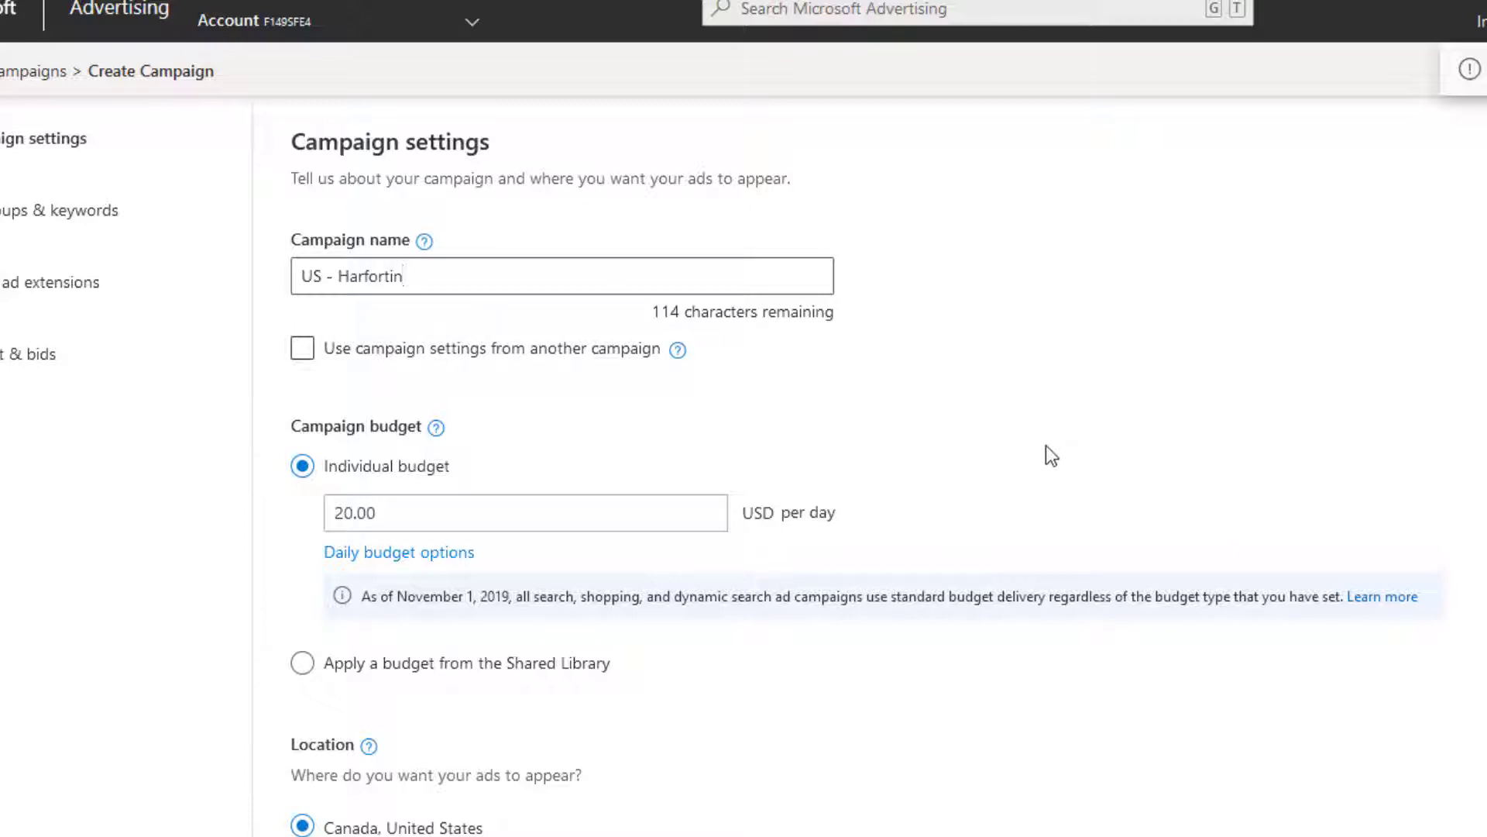
Step: Choose specific locations for the campaign and target the United States as a country
{"action": "scroll", "coordinate": [1016, 446], "scroll_direction": "down", "scroll_amount": 4}
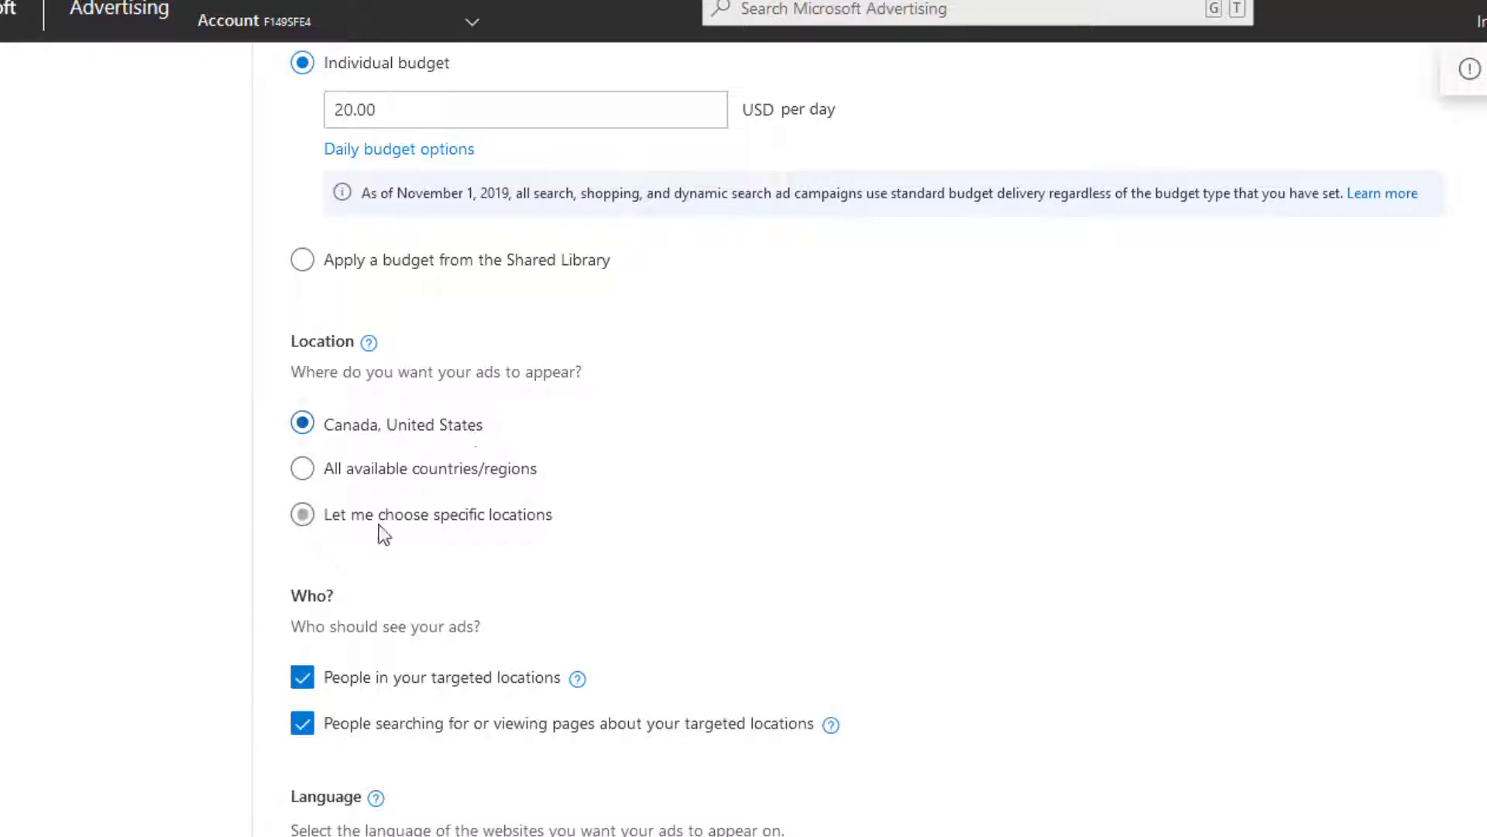
{"action": "left_click", "coordinate": [313, 530]}
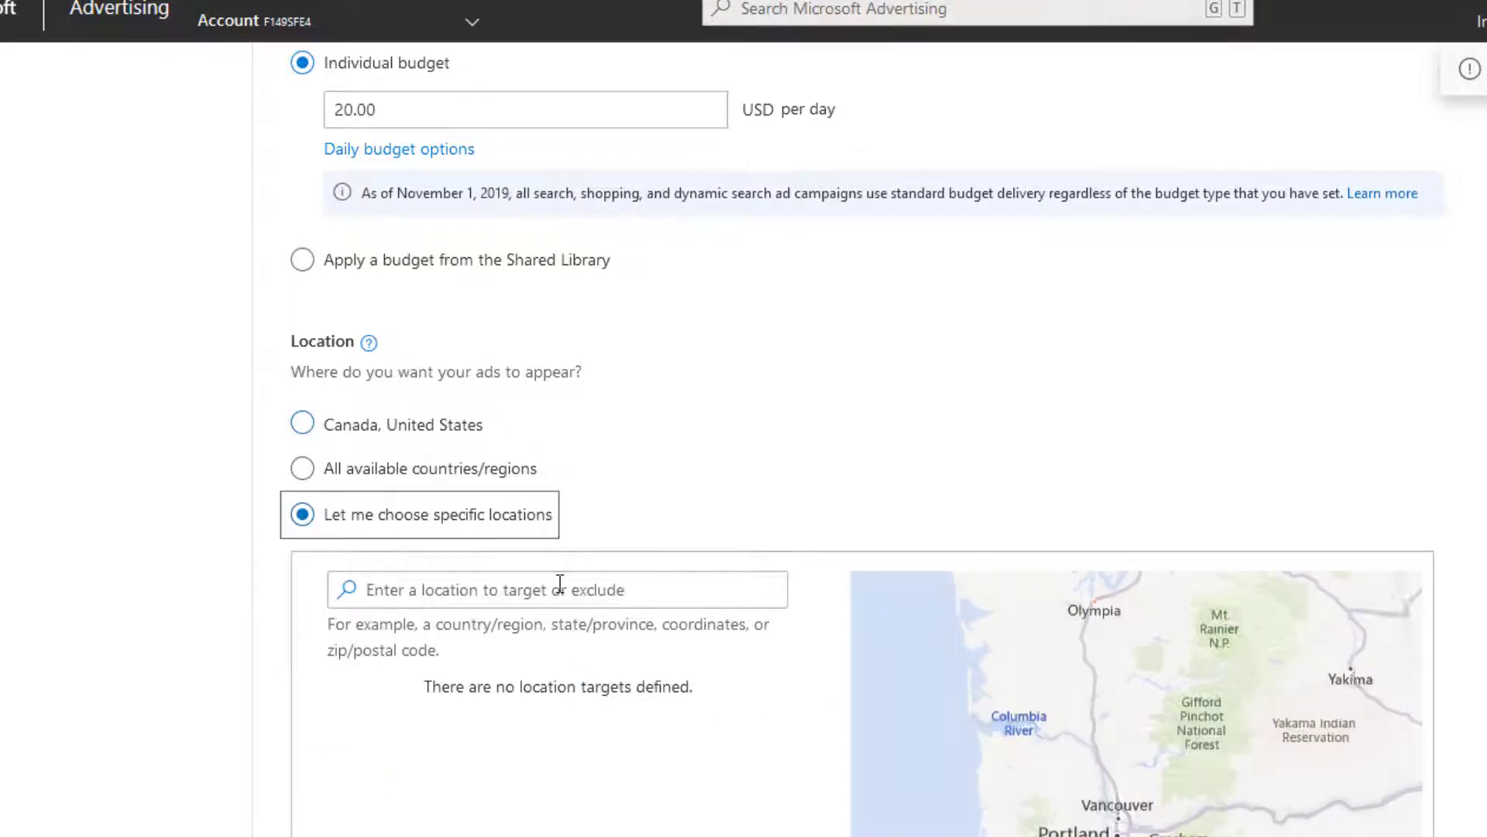
{"action": "scroll", "coordinate": [573, 573], "scroll_direction": "down", "scroll_amount": 2}
{"action": "left_click", "coordinate": [577, 490]}
{"action": "type", "text": "united s"}
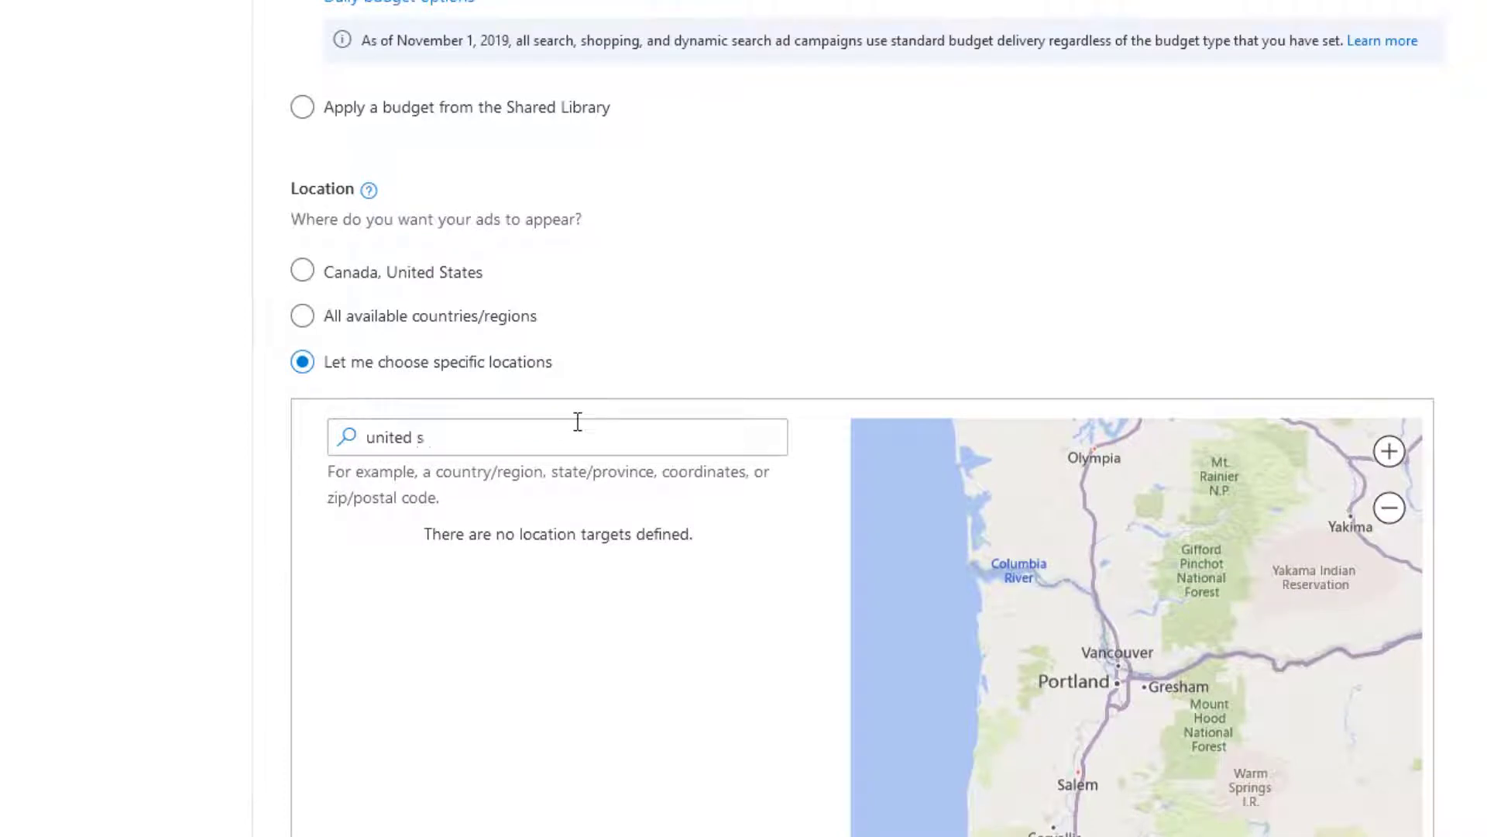
{"action": "type", "text": "tates"}
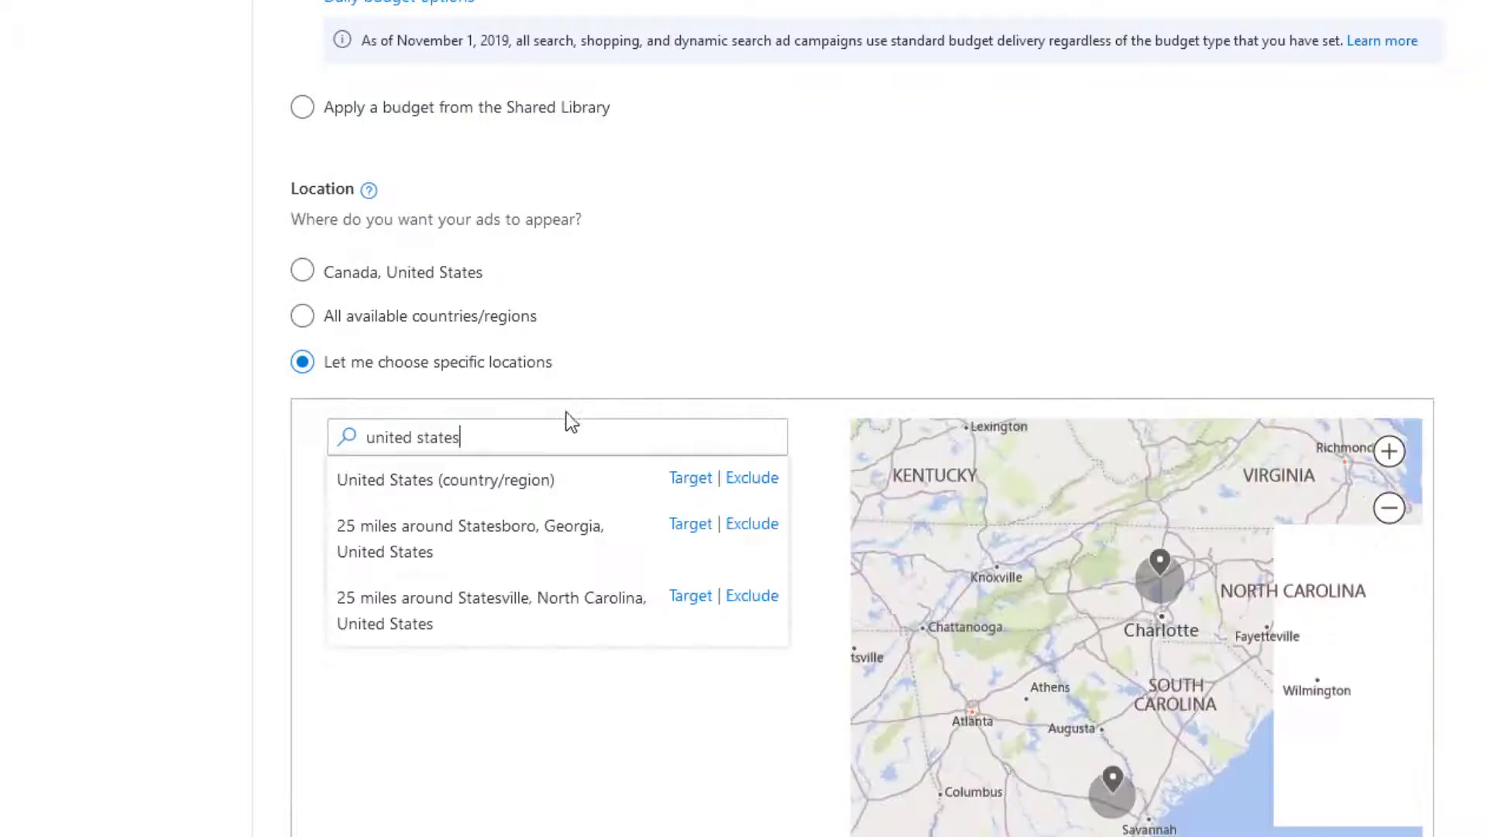
{"action": "left_click", "coordinate": [689, 480]}
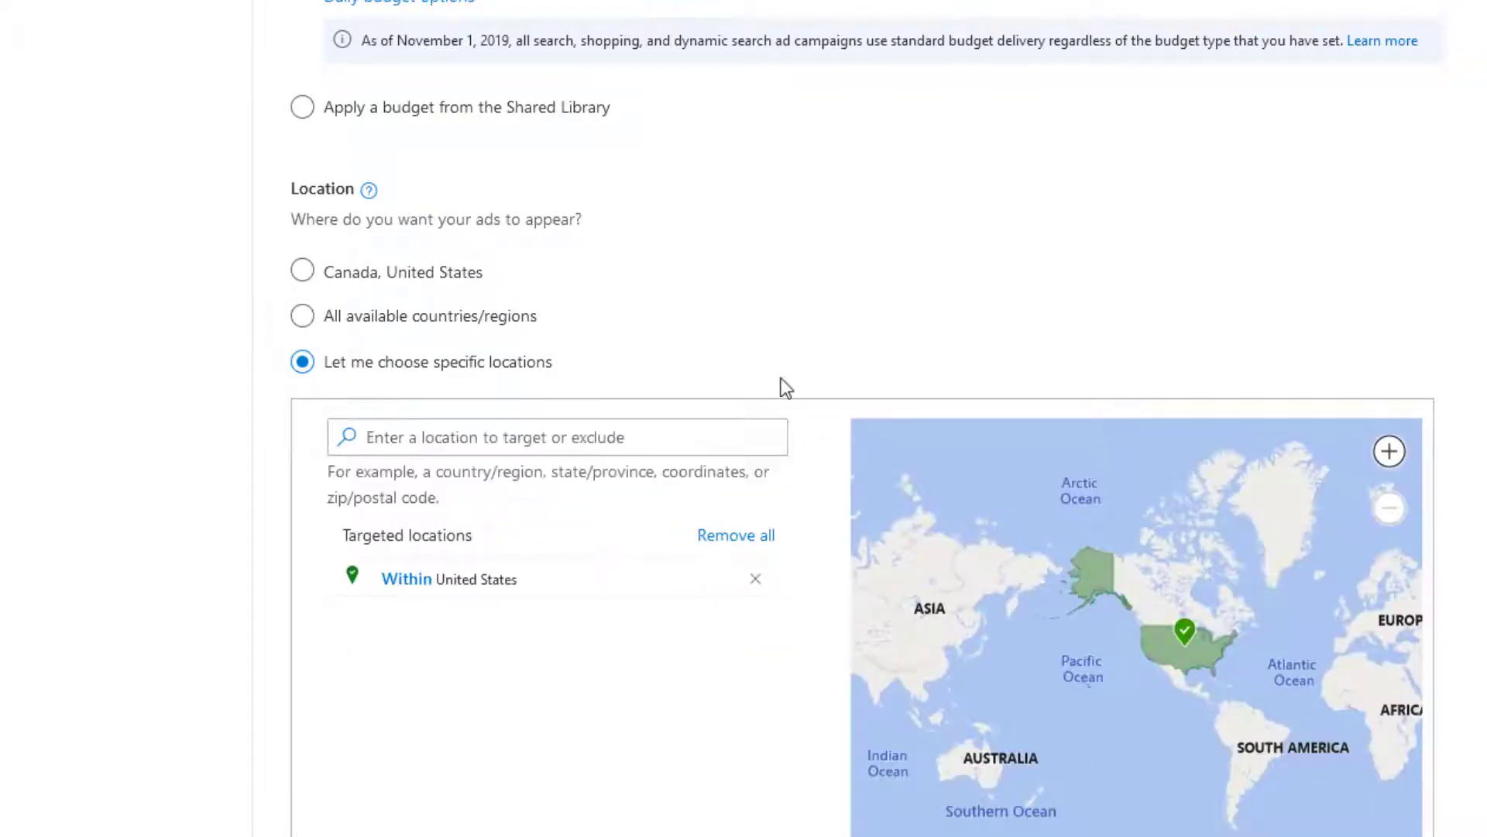
Step: Exclude people searching for or viewing pages about the targeted locations, and save the campaign settings to continue to ad groups
{"action": "scroll", "coordinate": [784, 387], "scroll_direction": "down", "scroll_amount": 7}
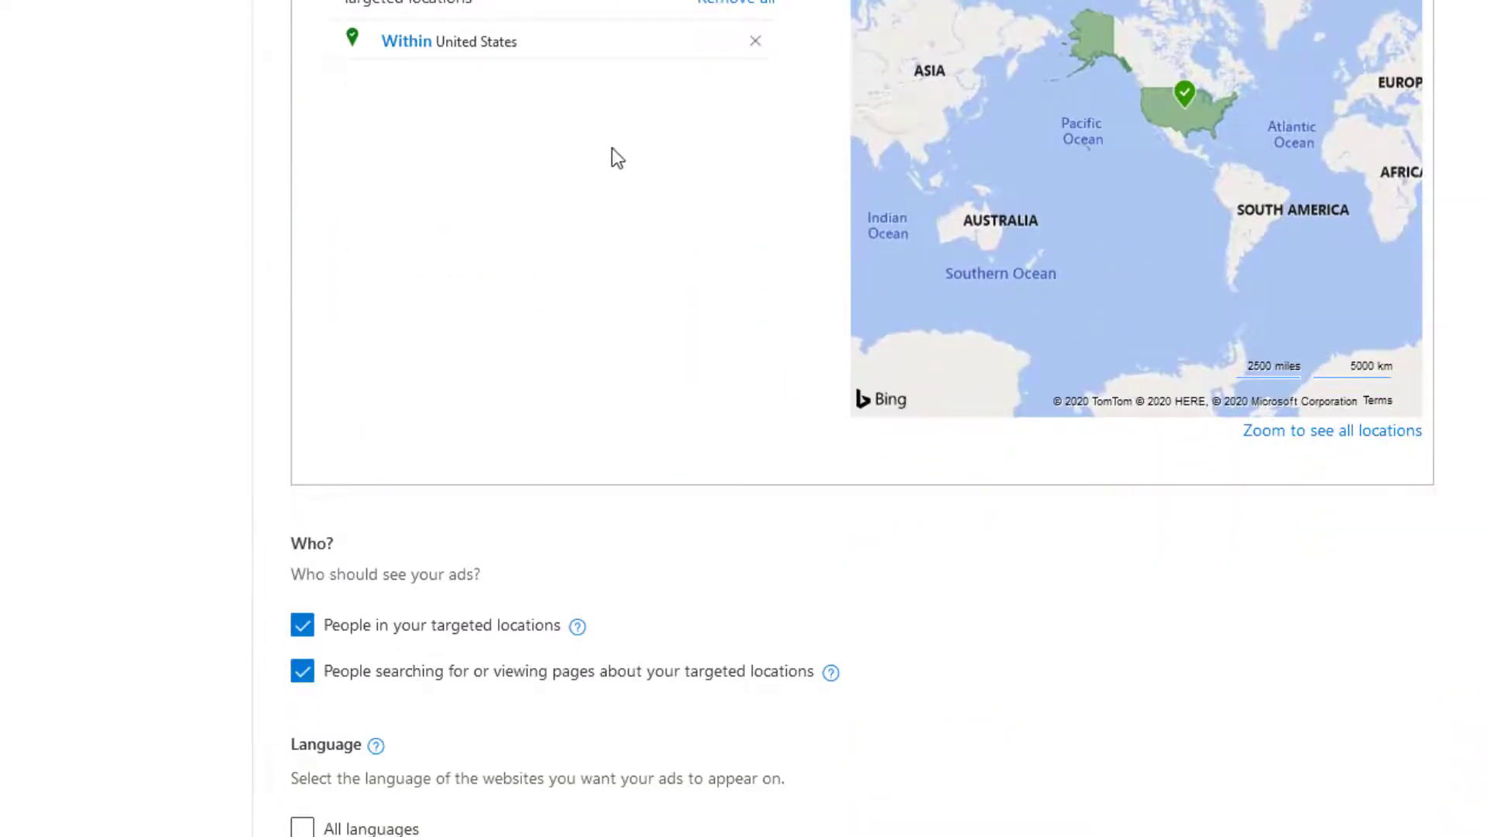
{"action": "scroll", "coordinate": [528, 424], "scroll_direction": "down", "scroll_amount": 2}
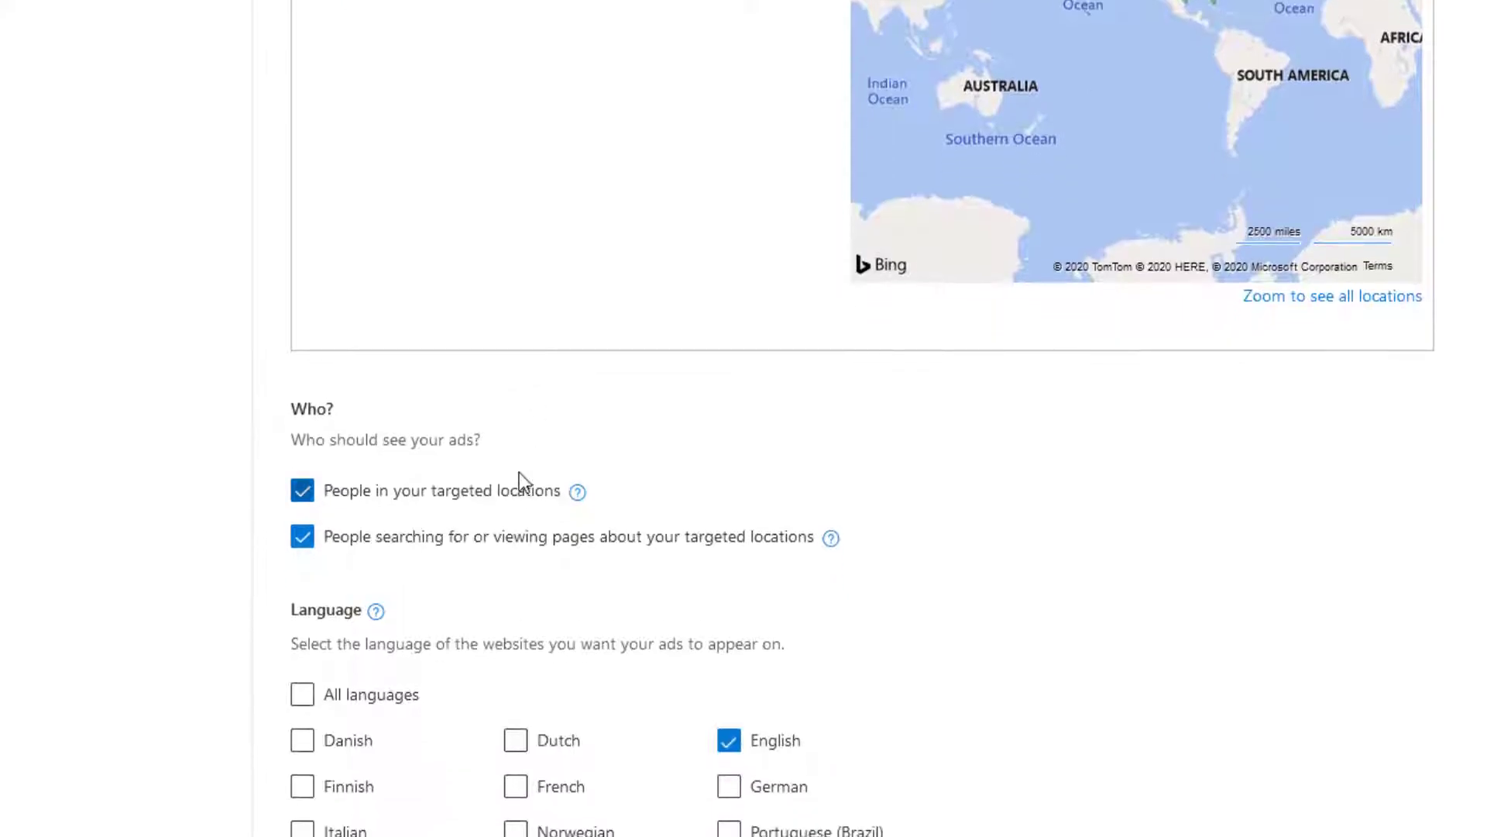
{"action": "scroll", "coordinate": [523, 479], "scroll_direction": "down", "scroll_amount": 1}
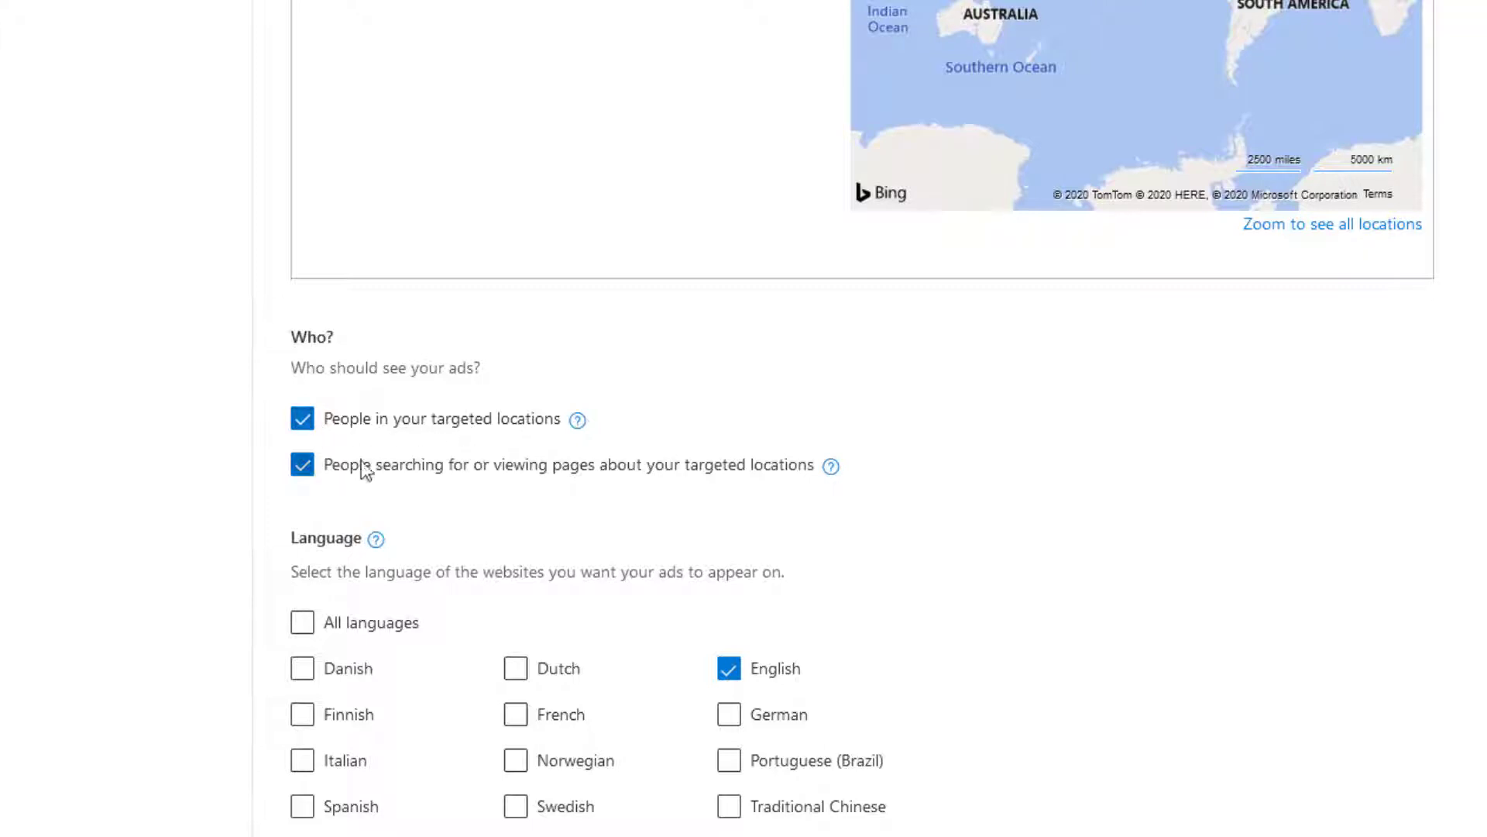
{"action": "left_click", "coordinate": [304, 474]}
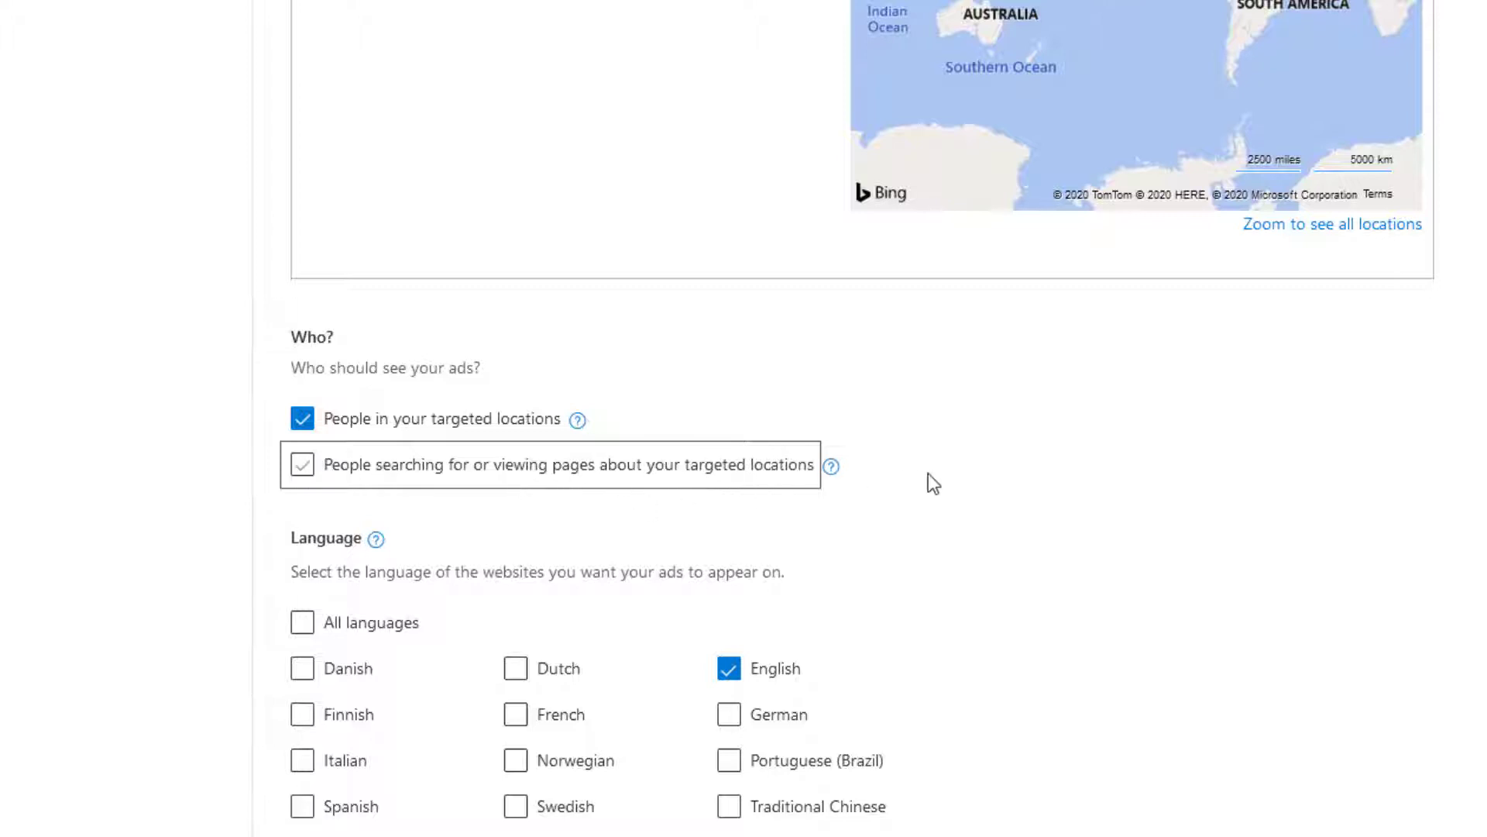
{"action": "left_click", "coordinate": [949, 462]}
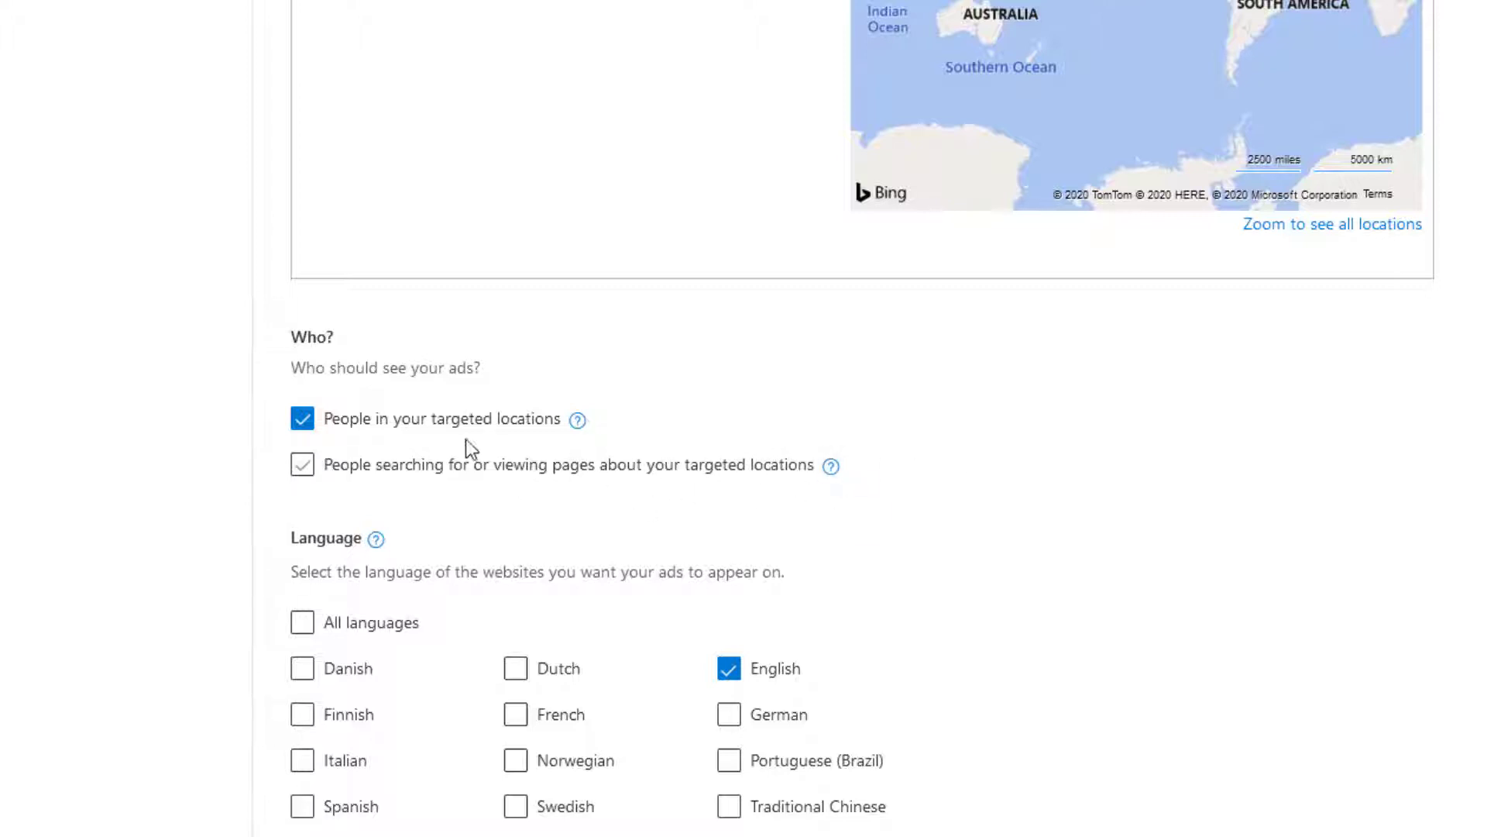
{"action": "scroll", "coordinate": [737, 640], "scroll_direction": "down", "scroll_amount": 2}
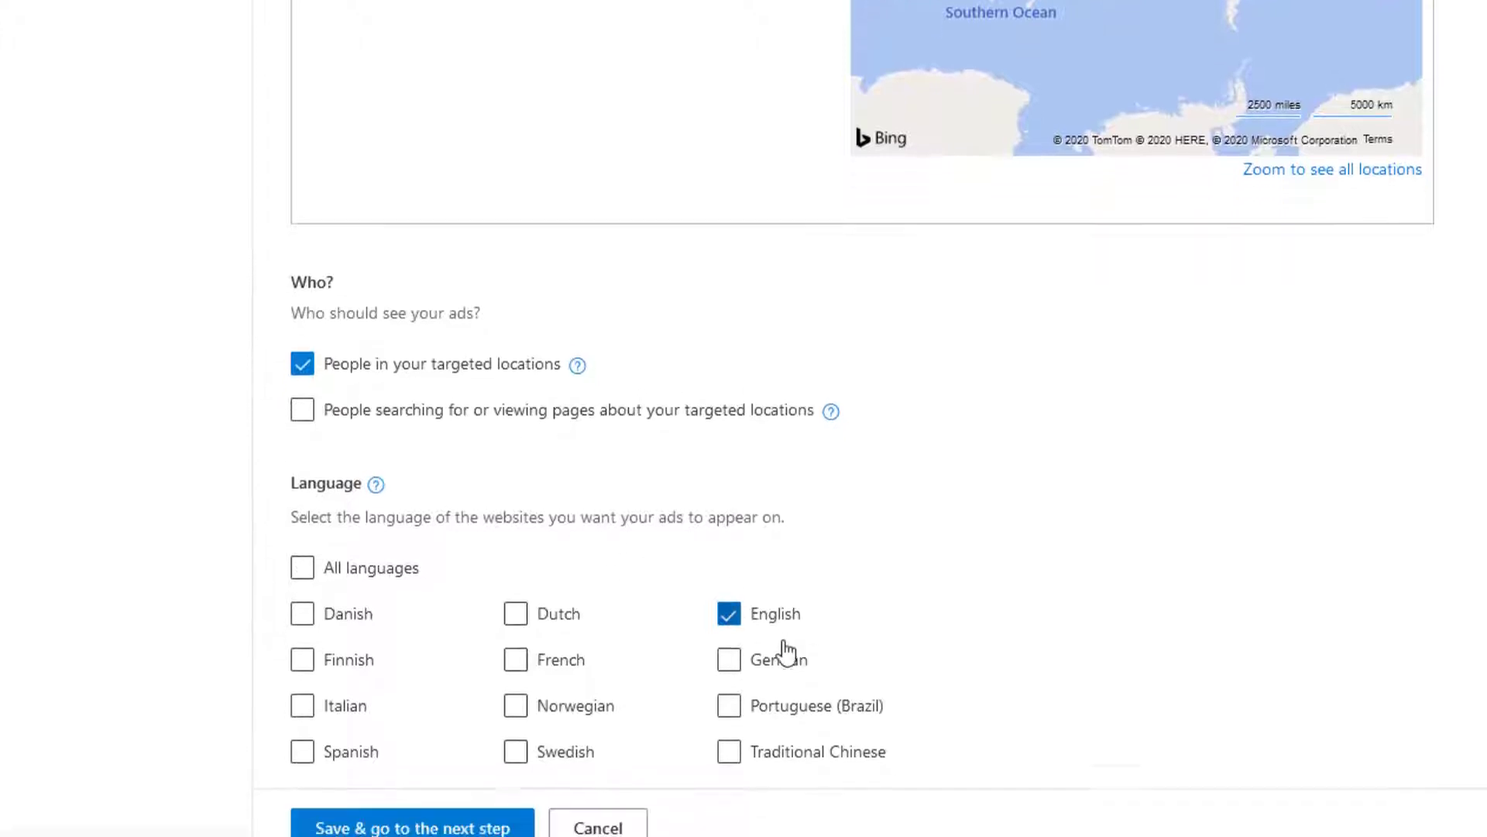
{"action": "left_click", "coordinate": [475, 763]}
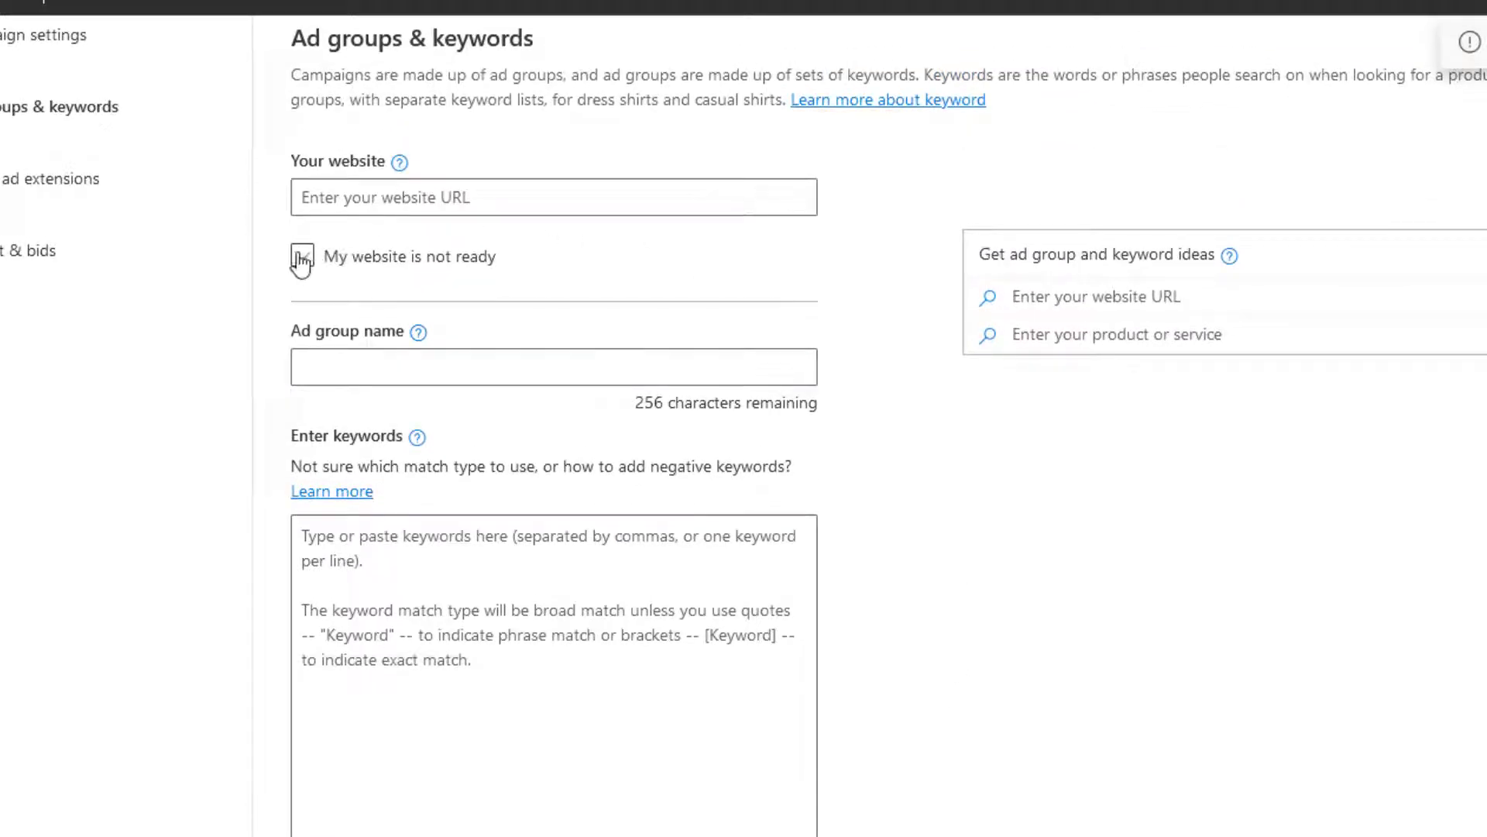
Step: Read the help on the website field and mark the website as not ready
{"action": "left_click", "coordinate": [400, 164]}
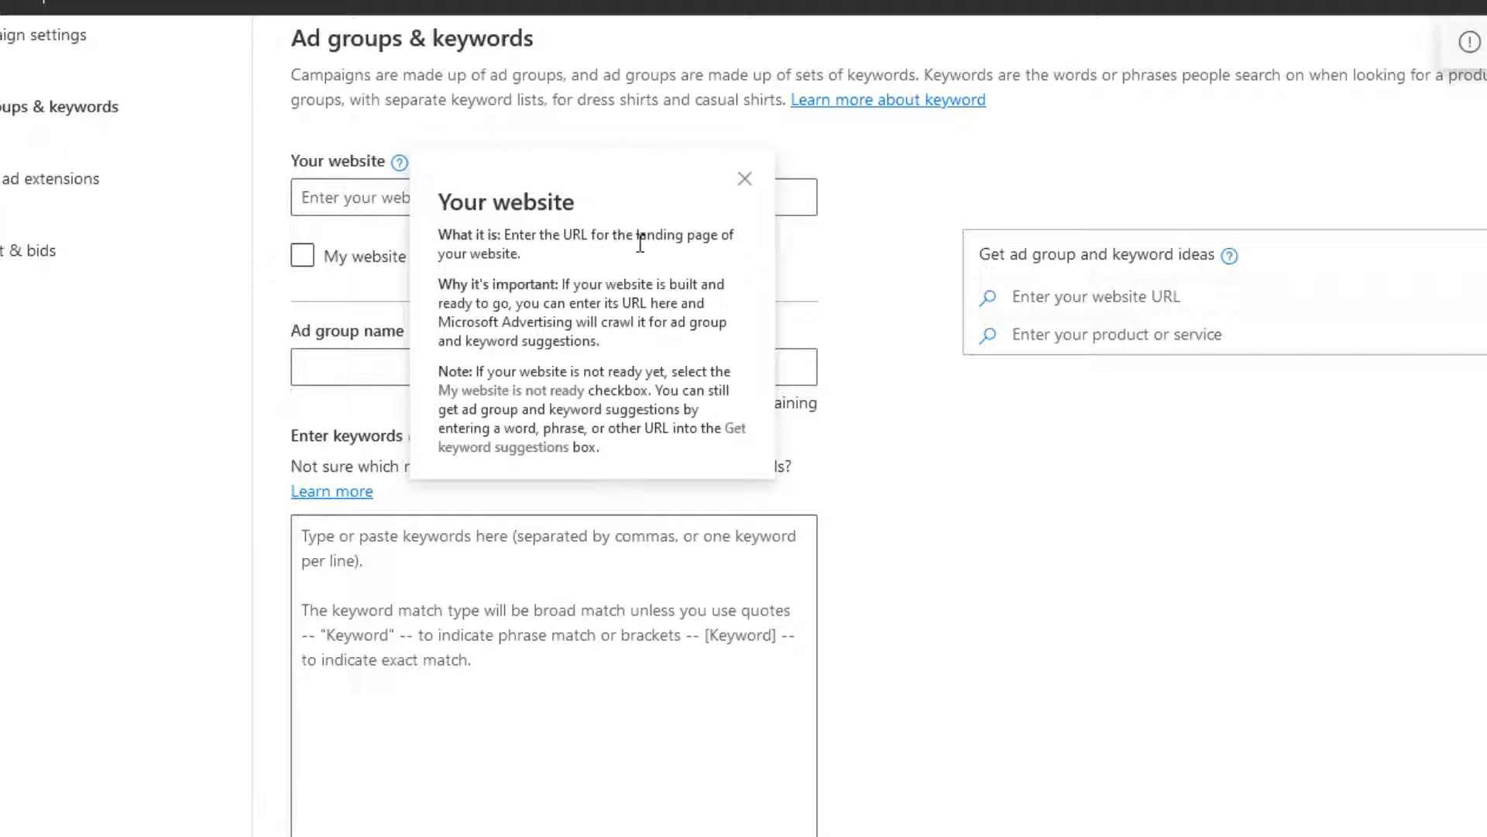
{"action": "left_click", "coordinate": [849, 256]}
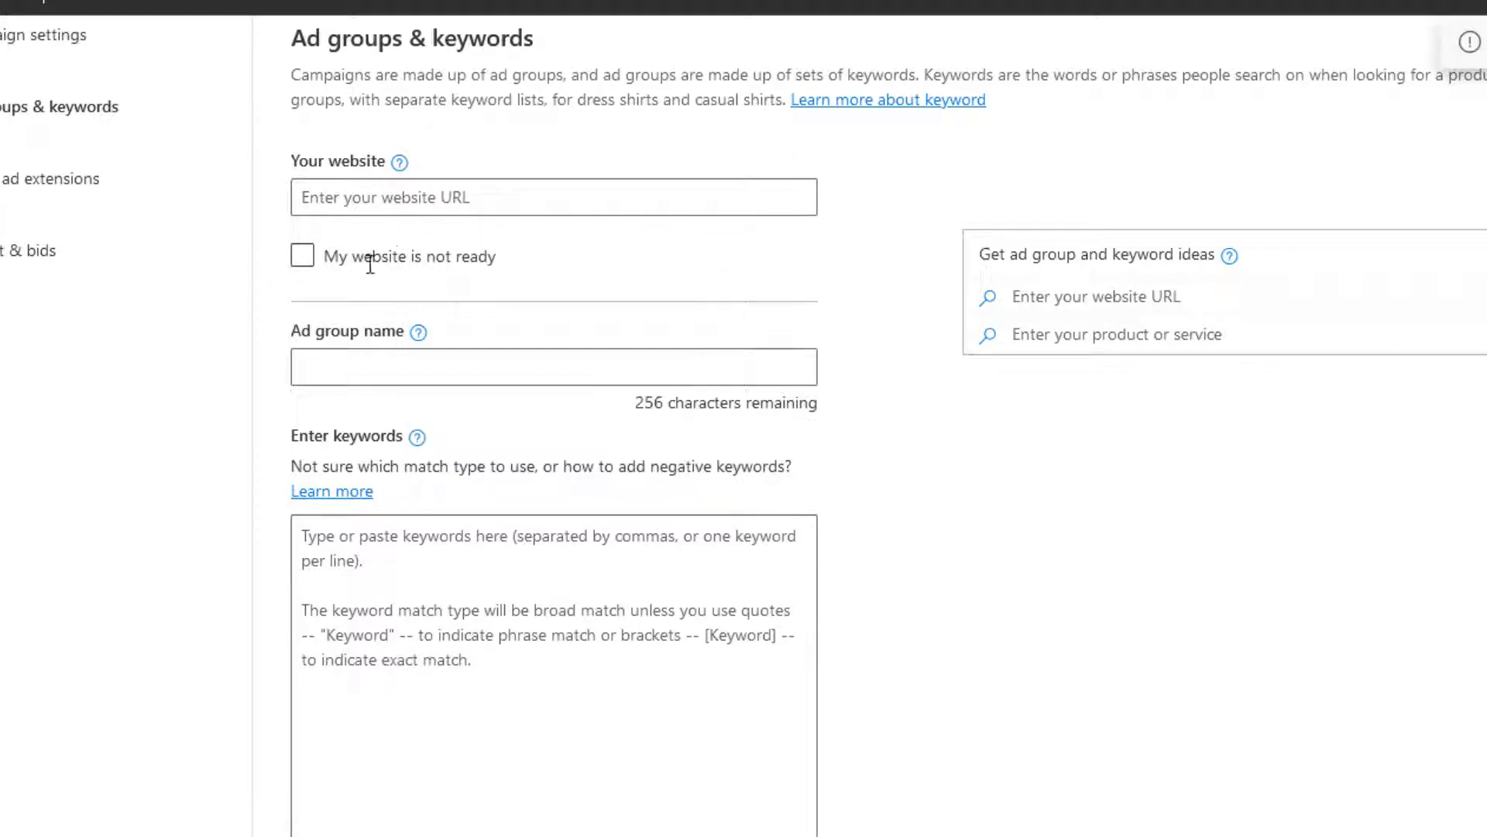
{"action": "left_click", "coordinate": [303, 258]}
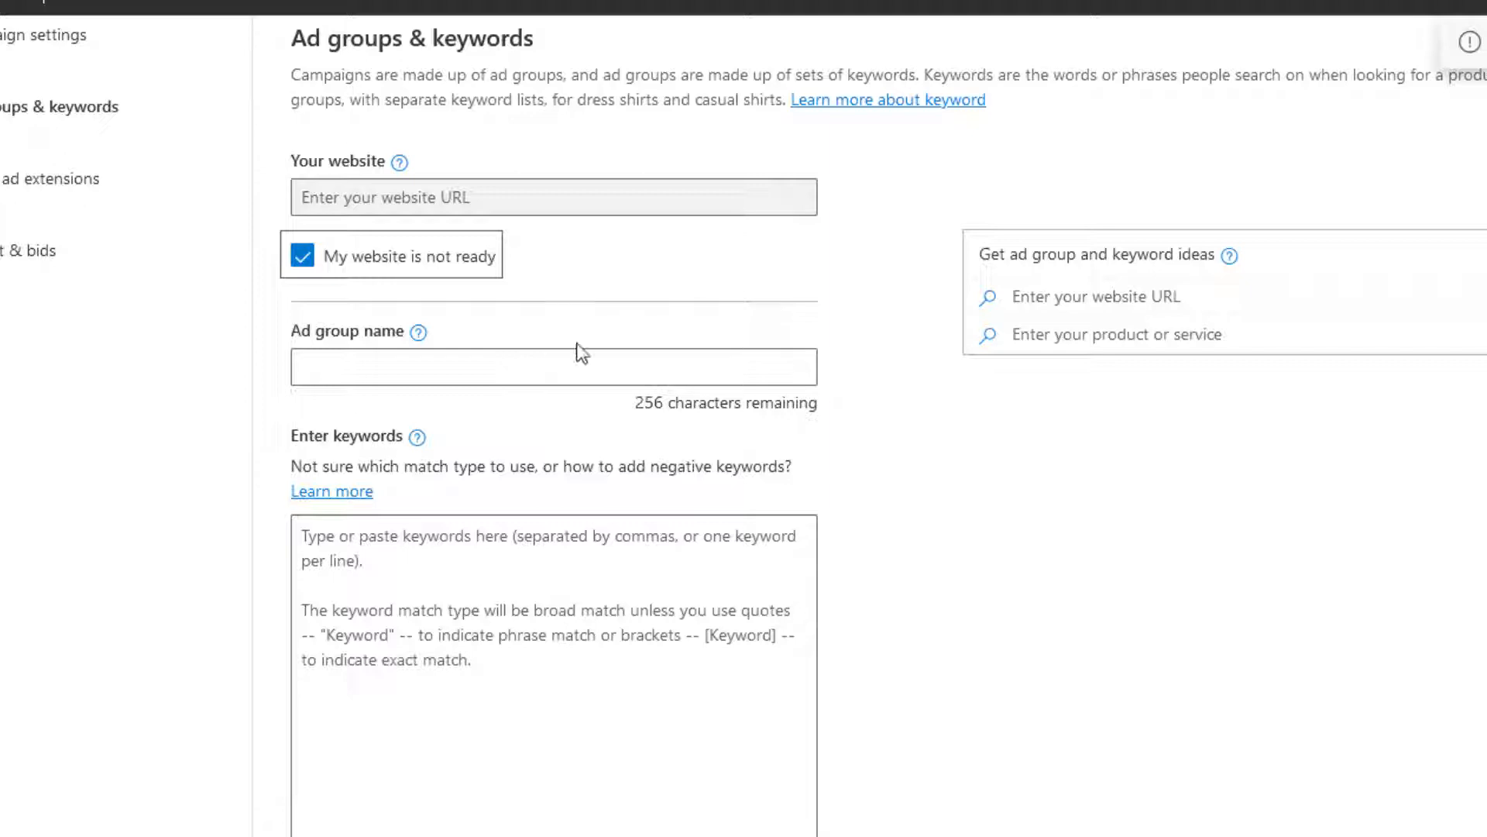
{"action": "left_click", "coordinate": [588, 362]}
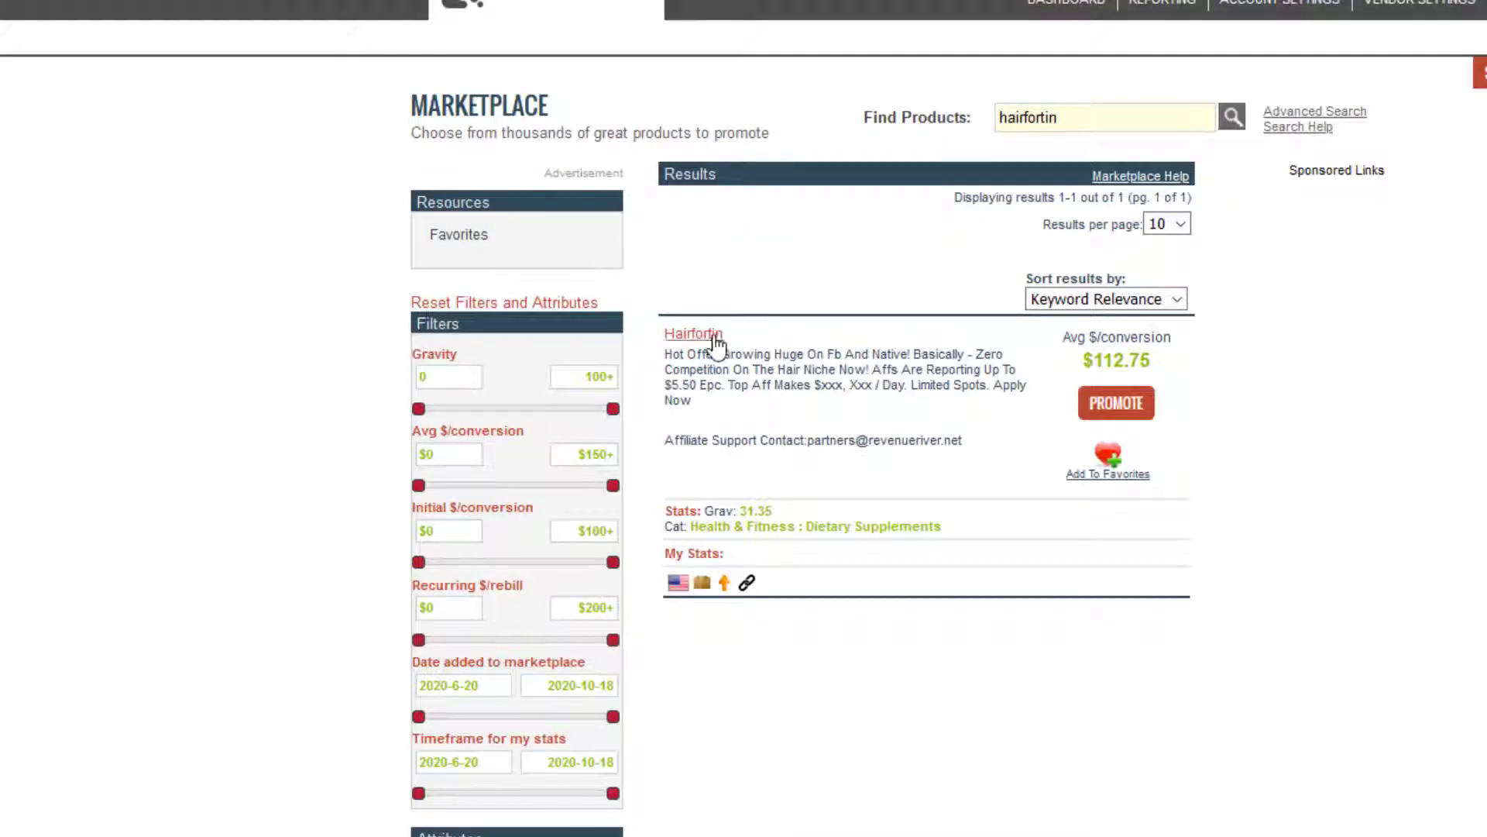
Step: Open the Hairfortin offer page from ClickBank in a new tab, check the Keyword Match Type Tool, and return to Microsoft Advertising
{"action": "right_click", "coordinate": [717, 345]}
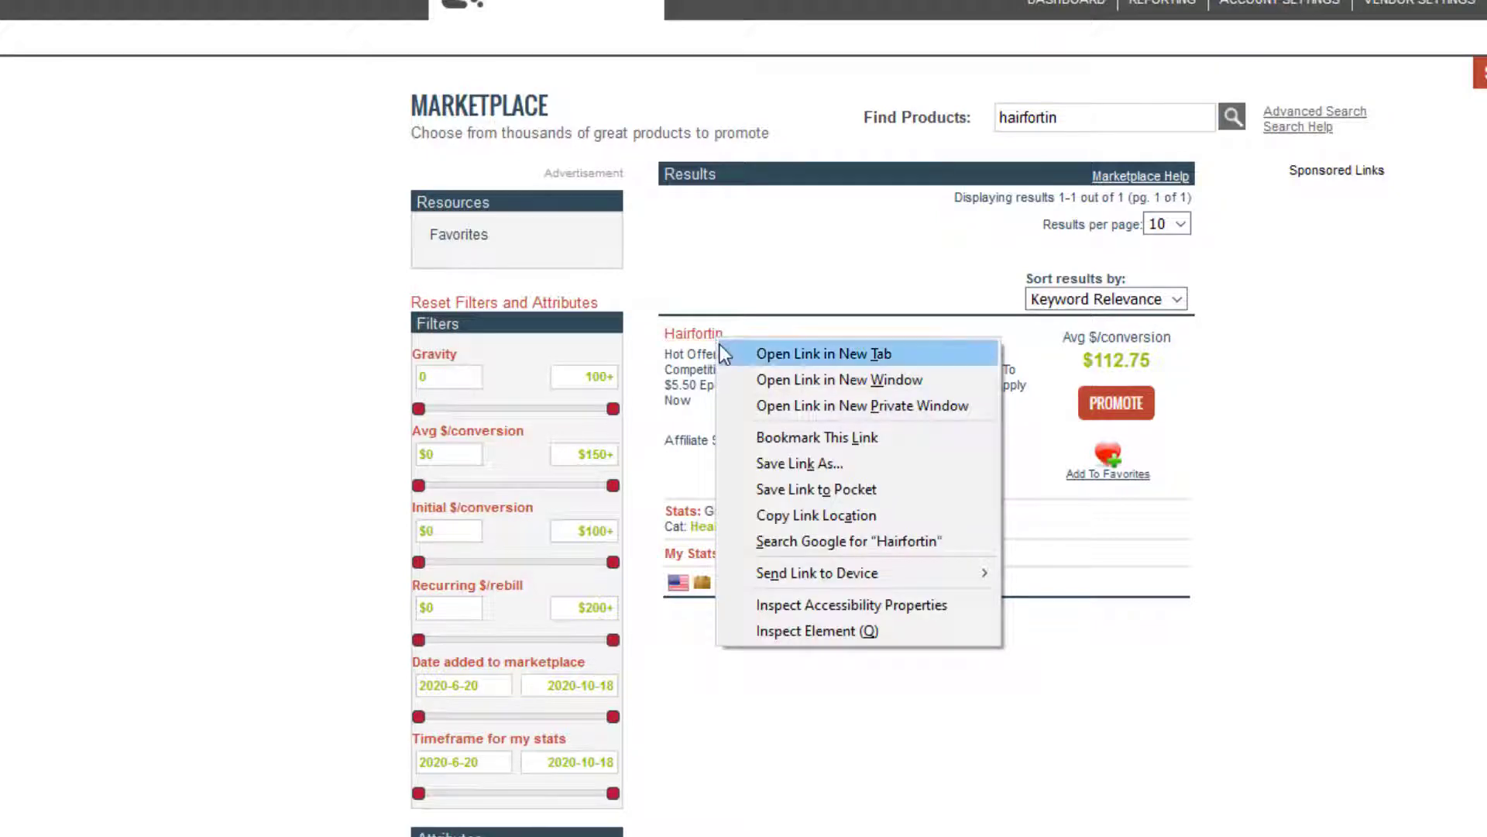
{"action": "left_click", "coordinate": [744, 351]}
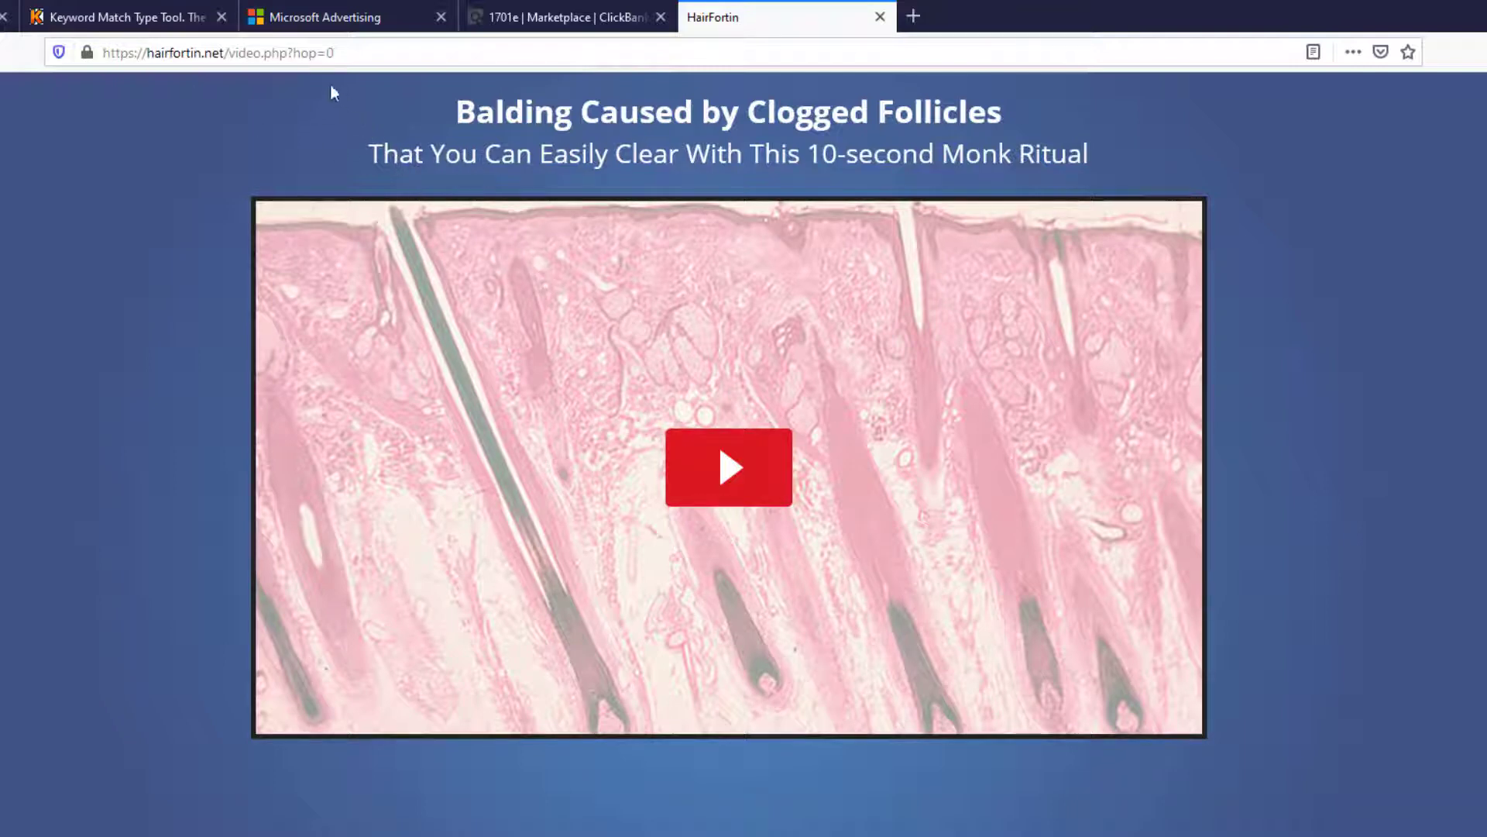
{"action": "left_click", "coordinate": [170, 20]}
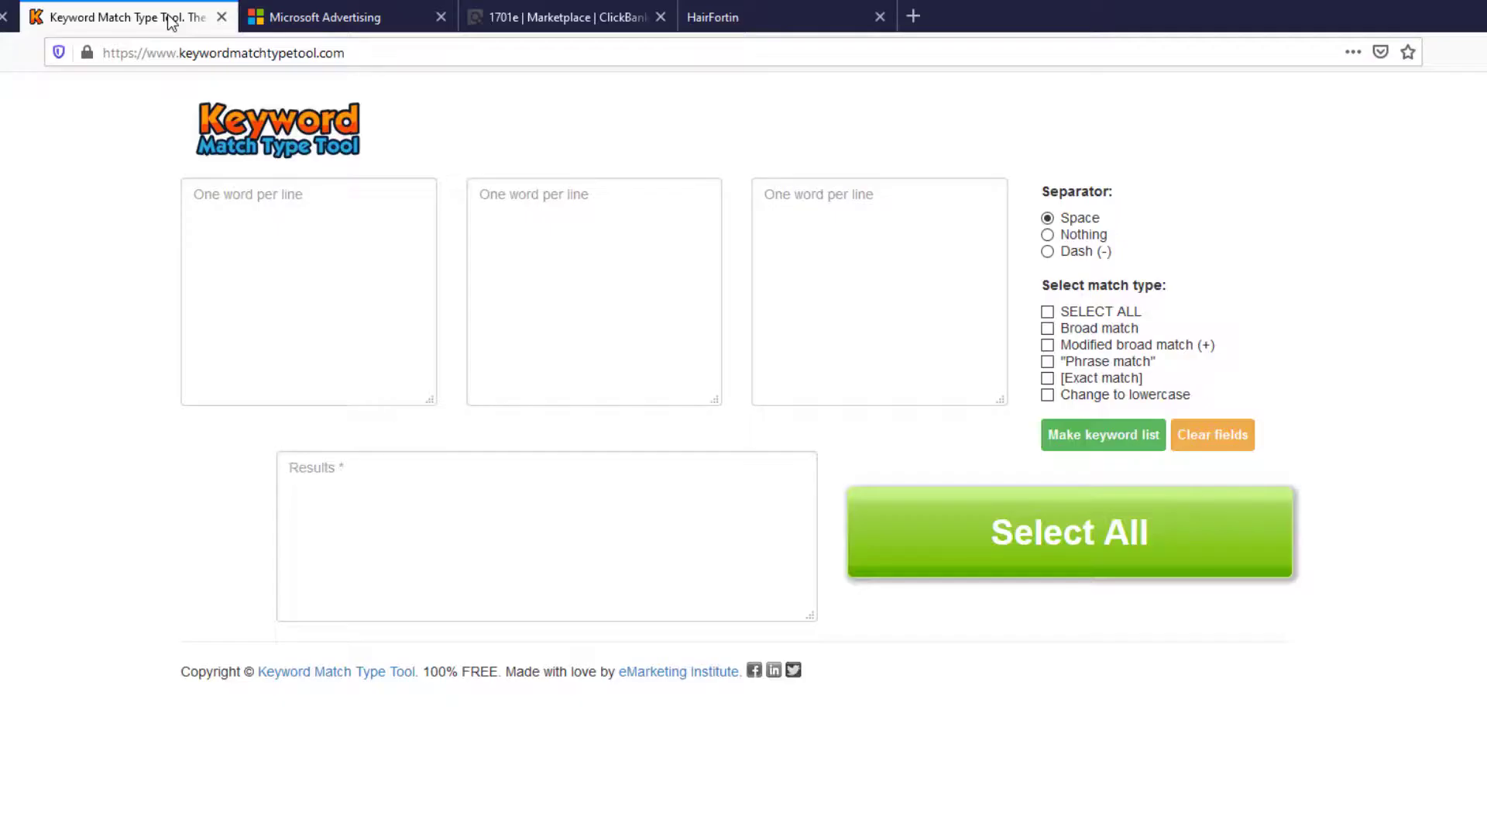
{"action": "left_click", "coordinate": [330, 17]}
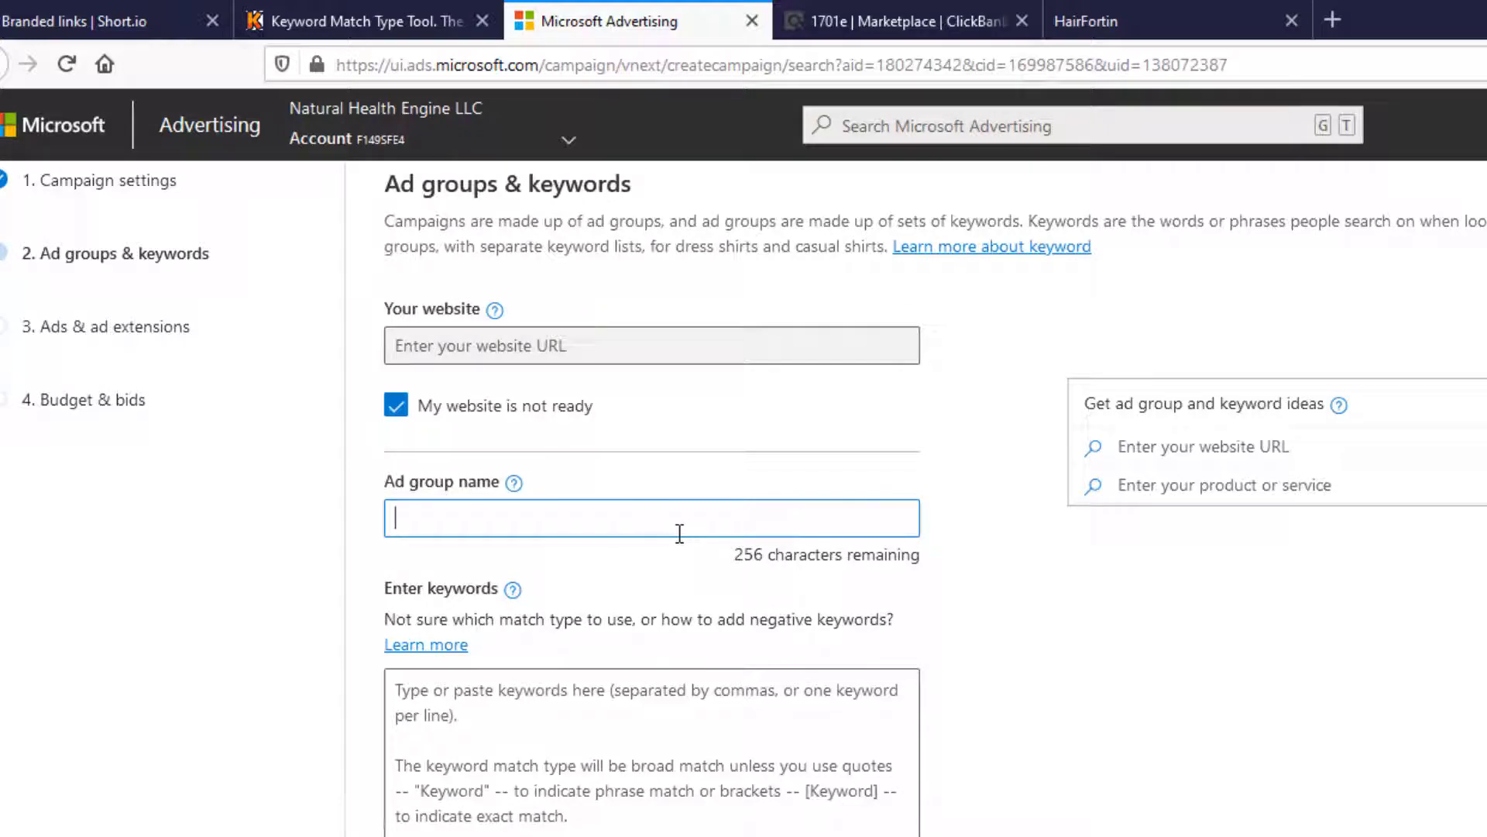
Step: Name the ad group "Desktop MALE 35+"
{"action": "scroll", "coordinate": [679, 531], "scroll_direction": "down", "scroll_amount": 3}
{"action": "scroll", "coordinate": [679, 496], "scroll_direction": "up", "scroll_amount": 4}
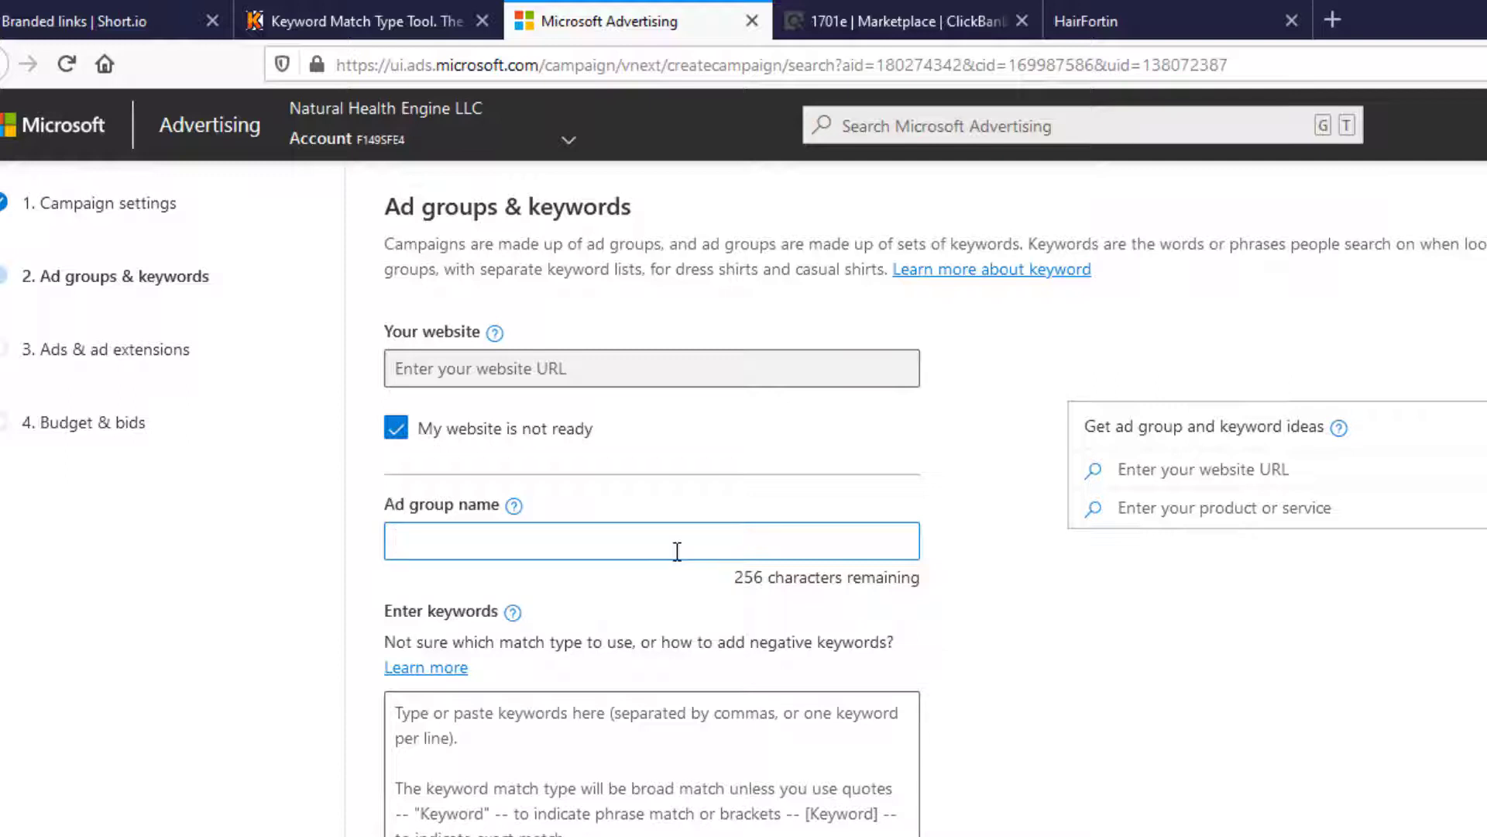
{"action": "type", "text": "MALE"}
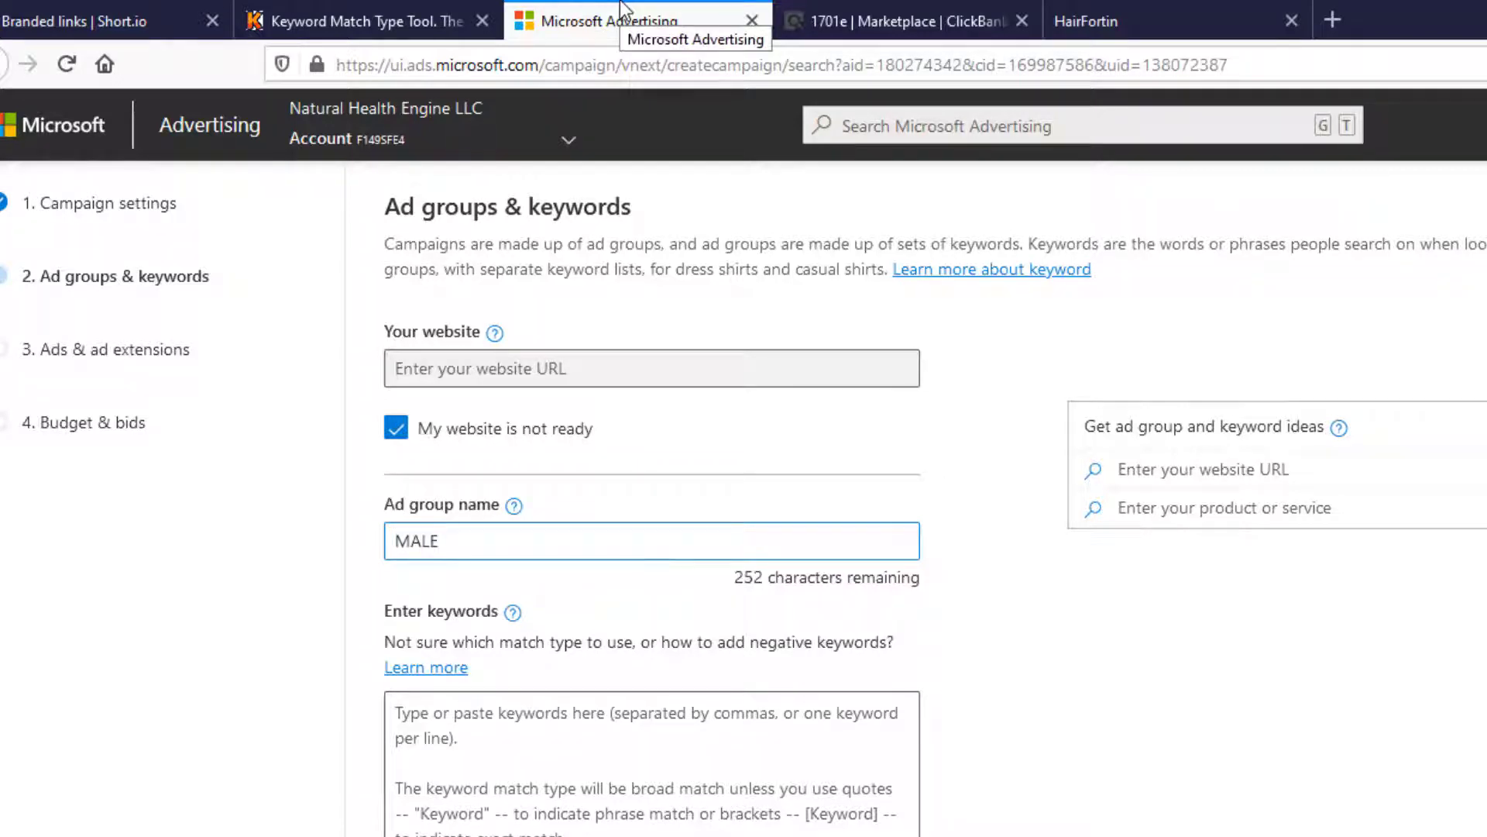
{"action": "type", "text": " -"}
{"action": "key", "text": "Left"}
{"action": "key", "text": "Left"}
{"action": "key", "text": "Left"}
{"action": "key", "text": "Home"}
{"action": "type", "text": "Desktop"}
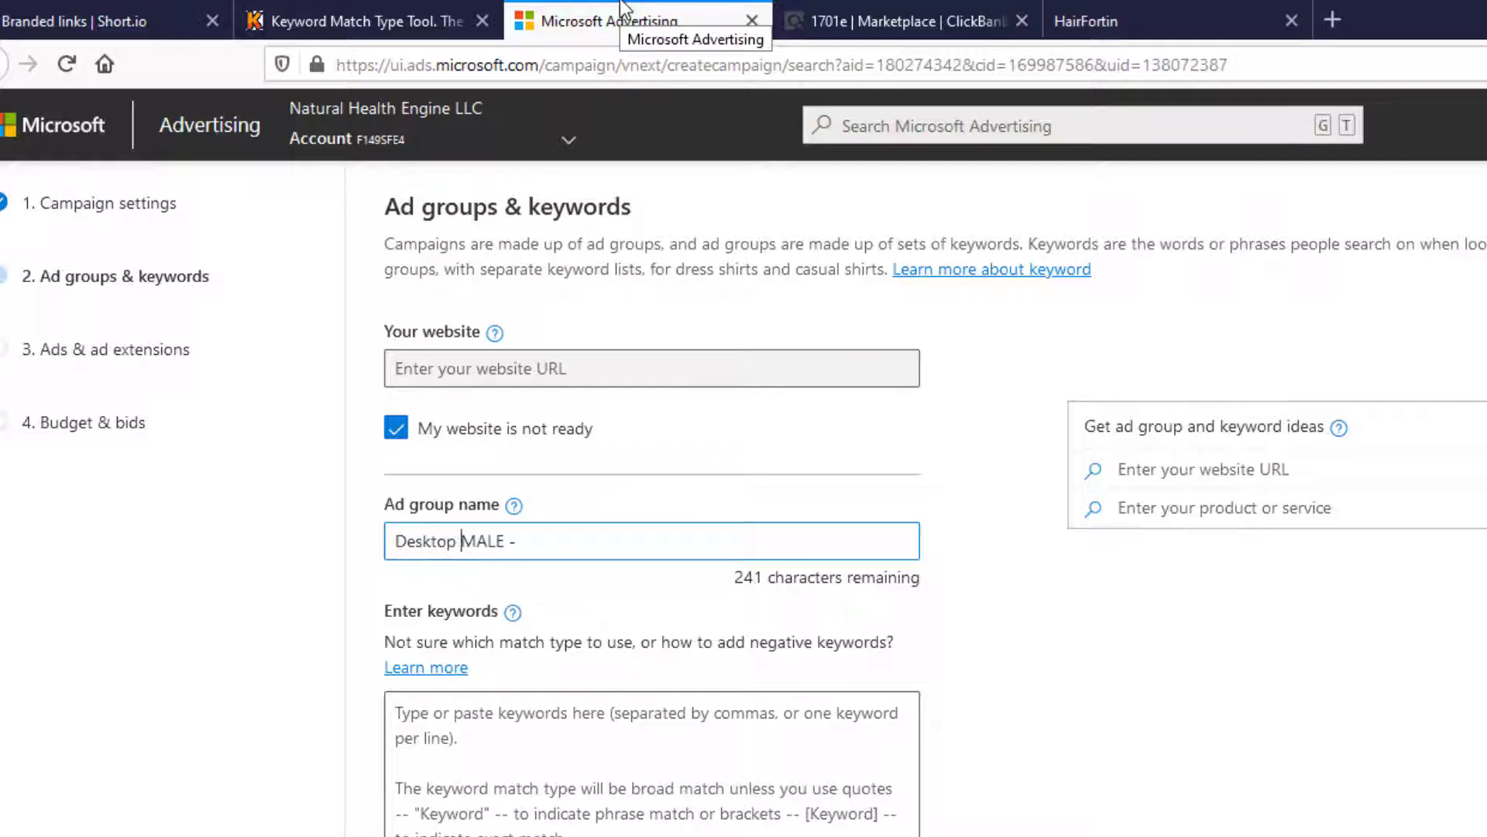
{"action": "key", "text": "Right"}
{"action": "key", "text": "Right"}
{"action": "key", "text": "Right"}
{"action": "key", "text": "Right"}
{"action": "key", "text": "Right"}
{"action": "key", "text": "Right"}
{"action": "key", "text": "BackSpace"}
{"action": "type", "text": "35+"}
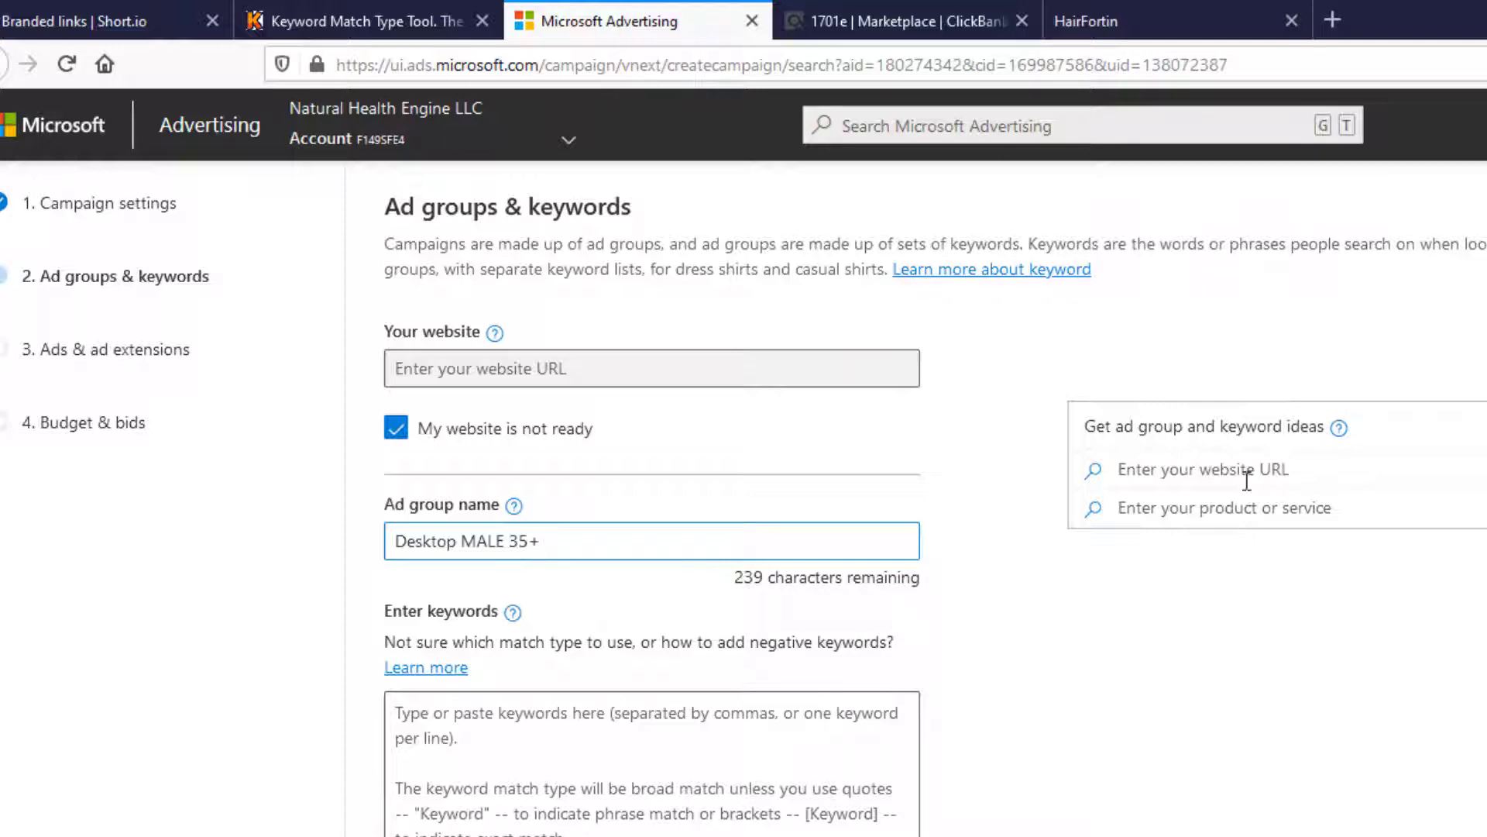
Step: Copy the hair keyword list, from "best hair regrowth products" to "fast hair growth", from the Notepad note and return to the campaign's keyword field
{"action": "scroll", "coordinate": [1072, 620], "scroll_direction": "down", "scroll_amount": 2}
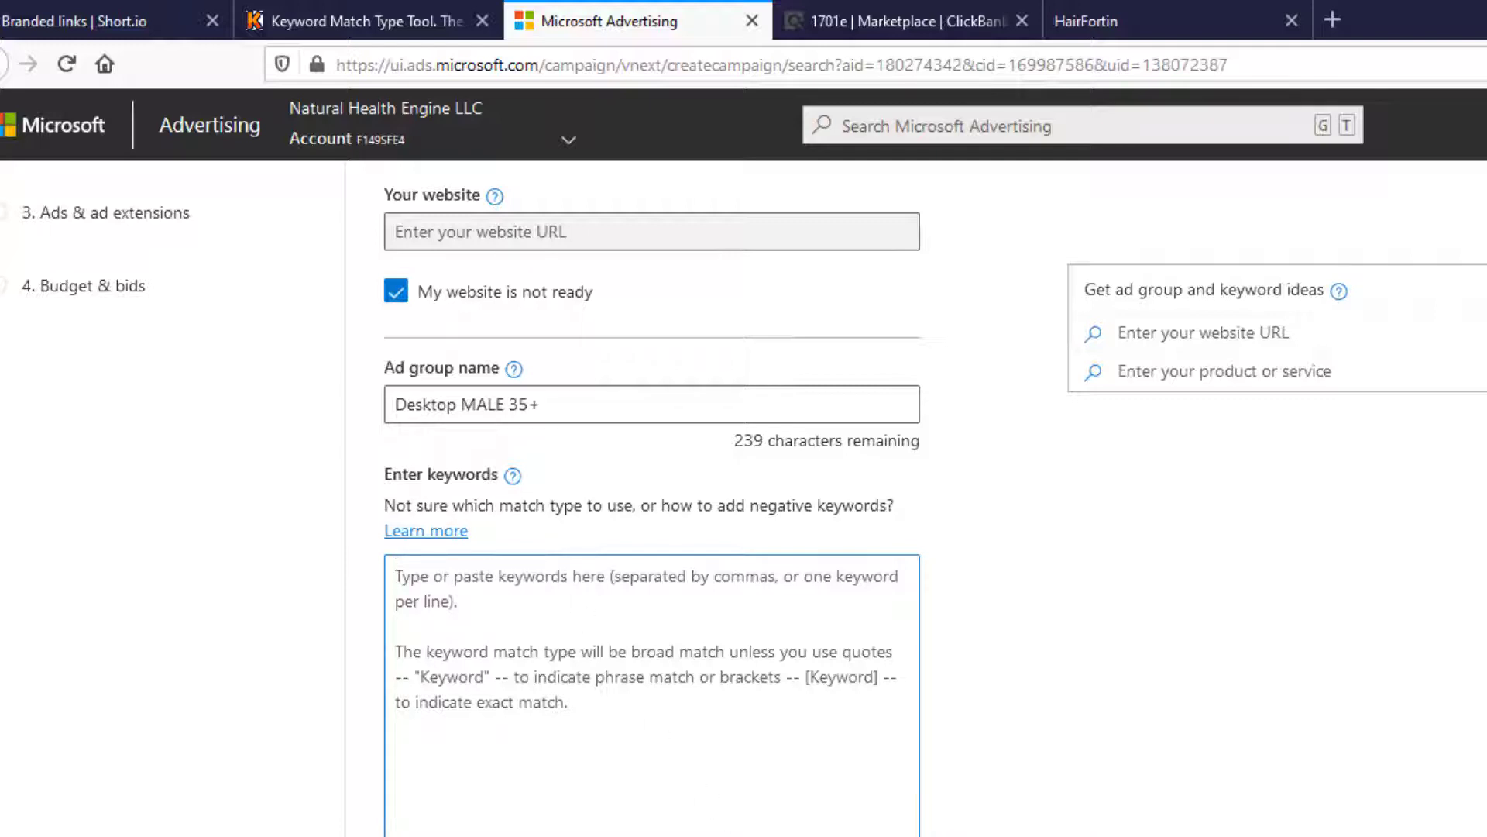
{"action": "key", "text": "Tab"}
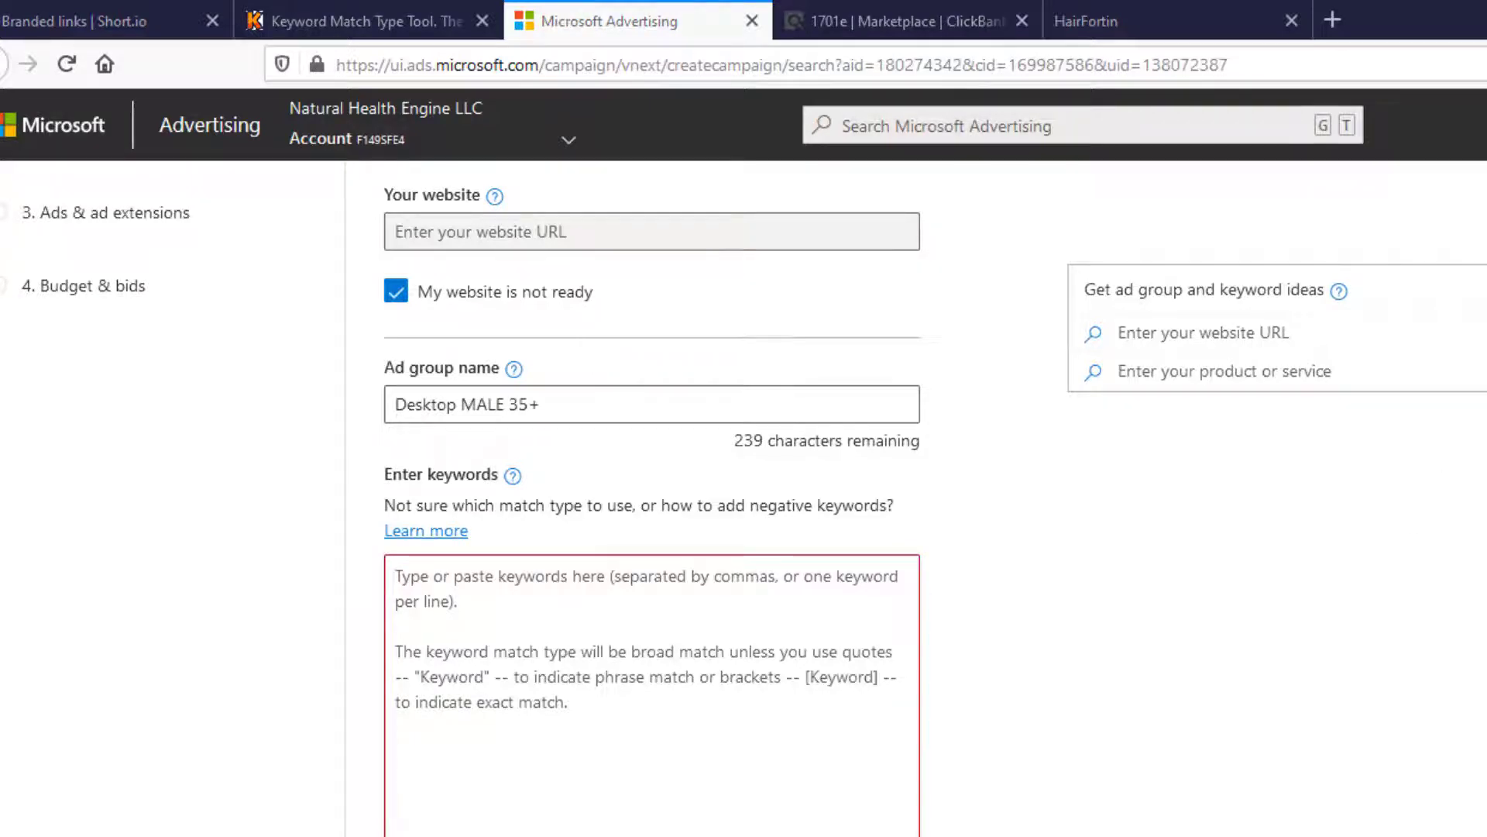
{"action": "key", "text": "alt+Tab"}
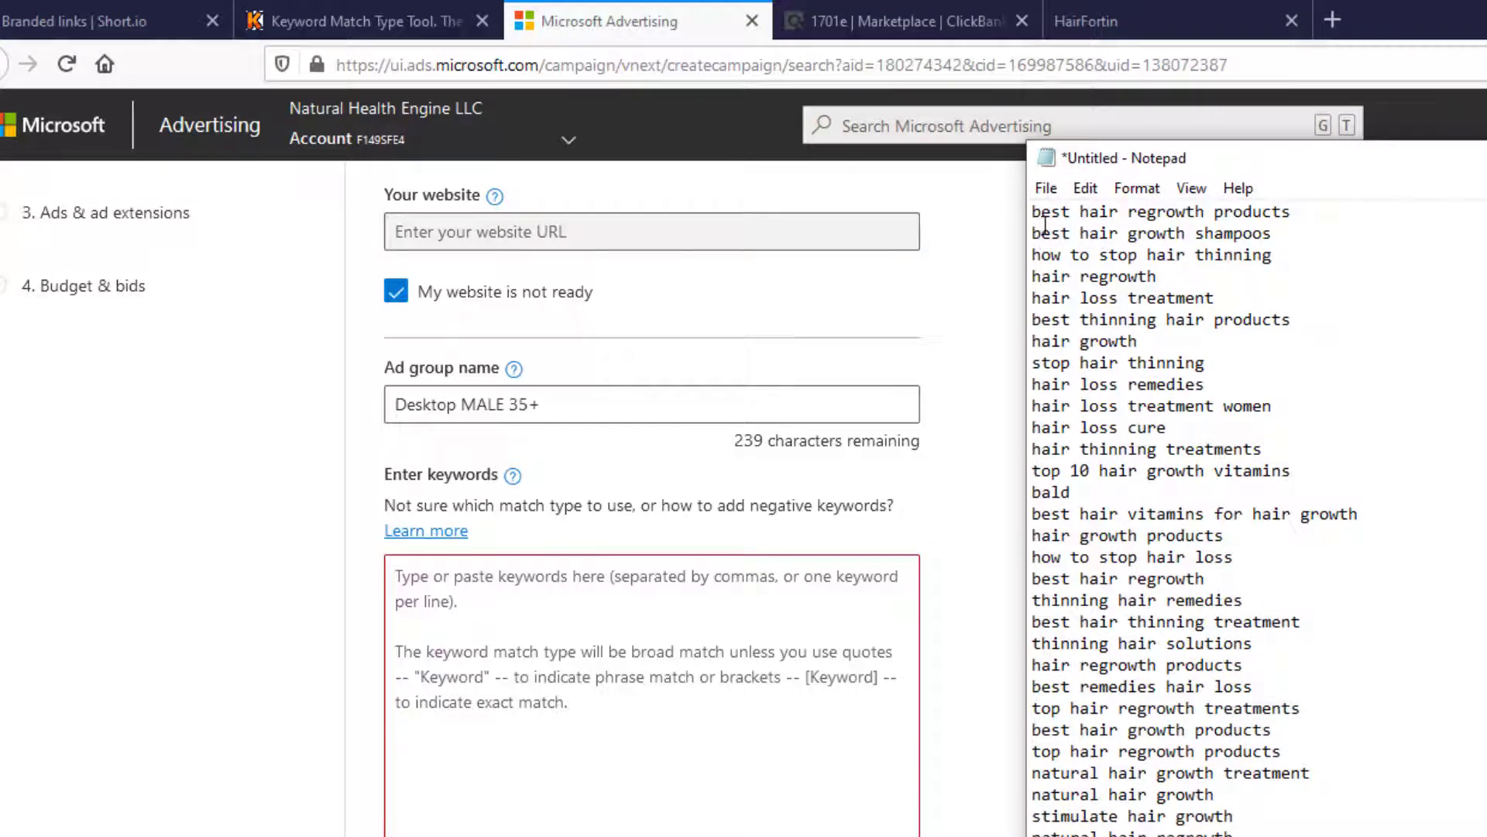
{"action": "left_click_drag", "start_coordinate": [1033, 210], "coordinate": [1375, 736]}
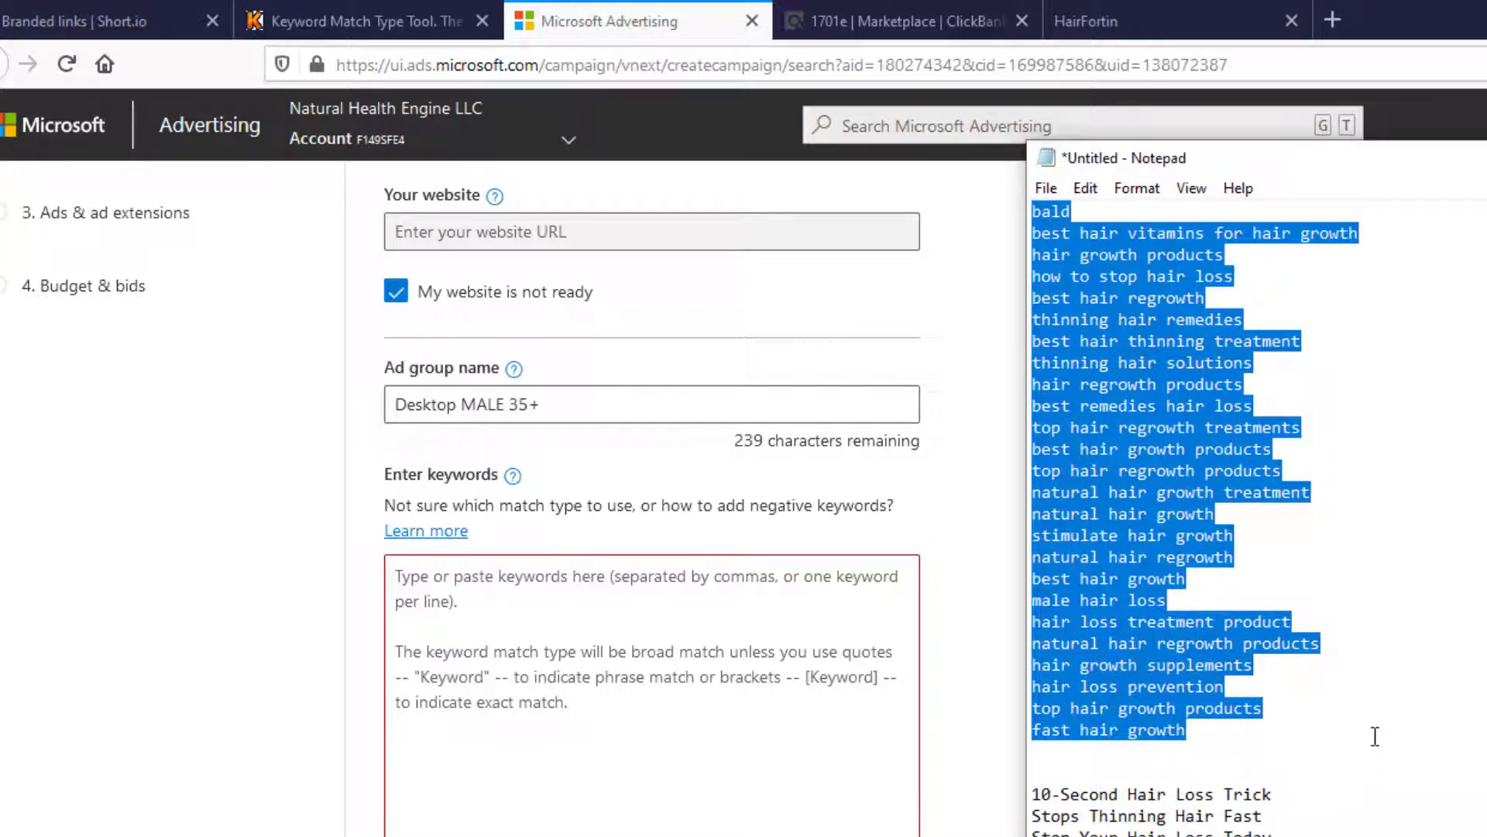
{"action": "left_click", "coordinate": [709, 637]}
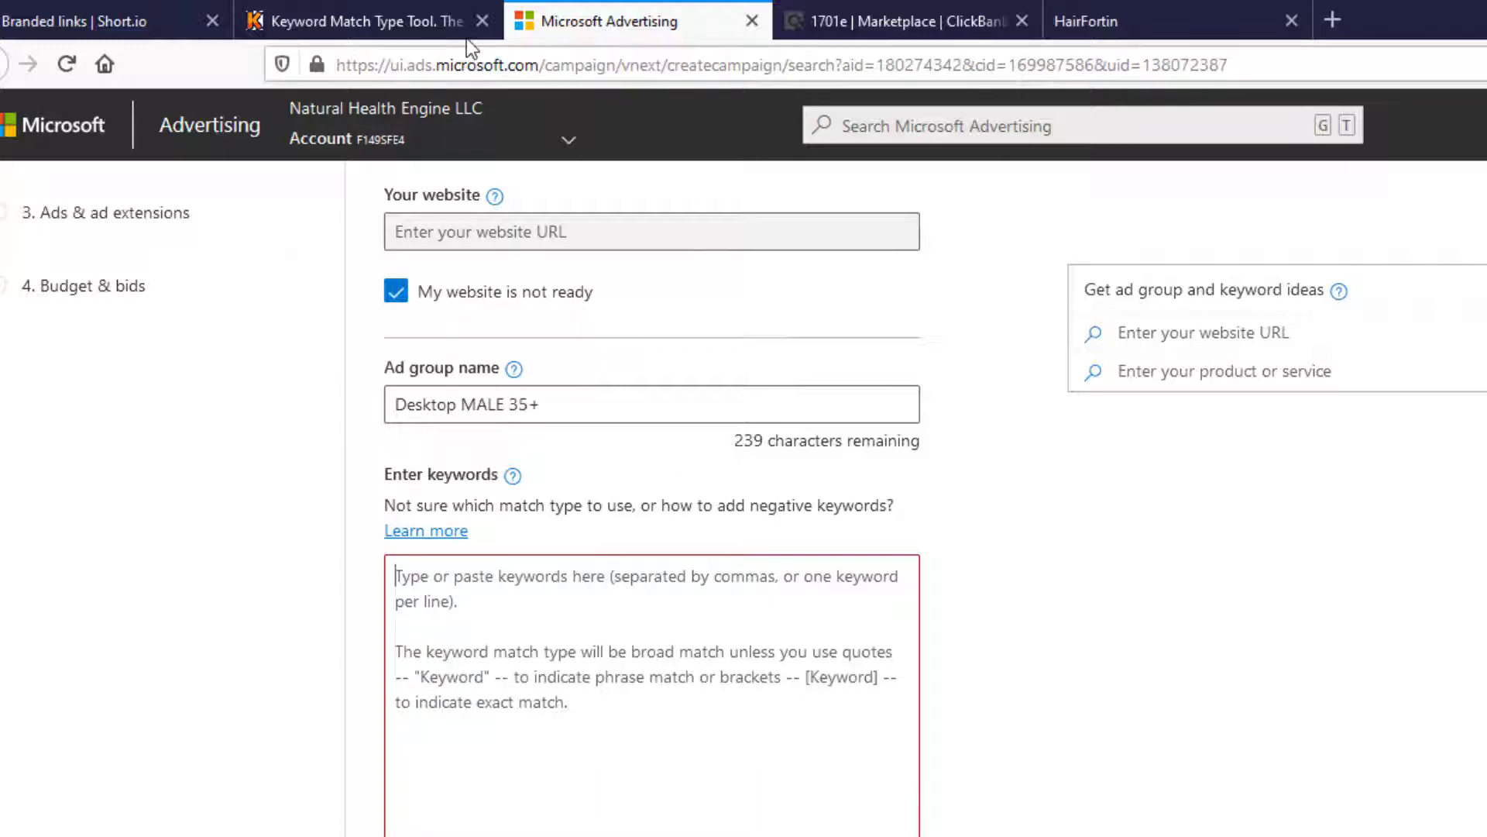
Step: Switch to the Keyword Match Type Tool and paste the copied keywords into its first word list
{"action": "left_click", "coordinate": [384, 12]}
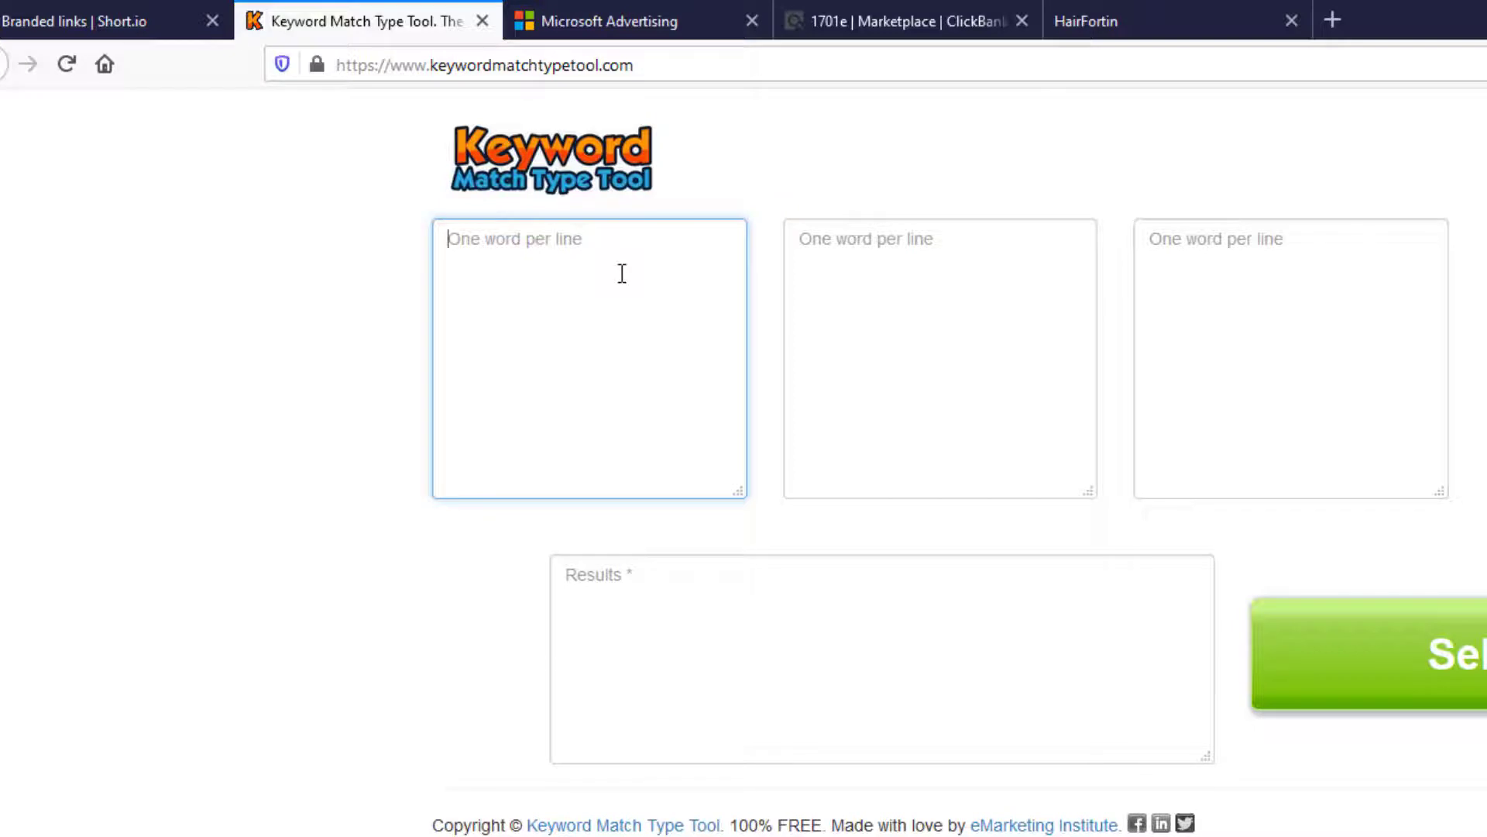
{"action": "key", "text": "ctrl+v"}
{"action": "scroll", "coordinate": [628, 341], "scroll_direction": "up", "scroll_amount": 3}
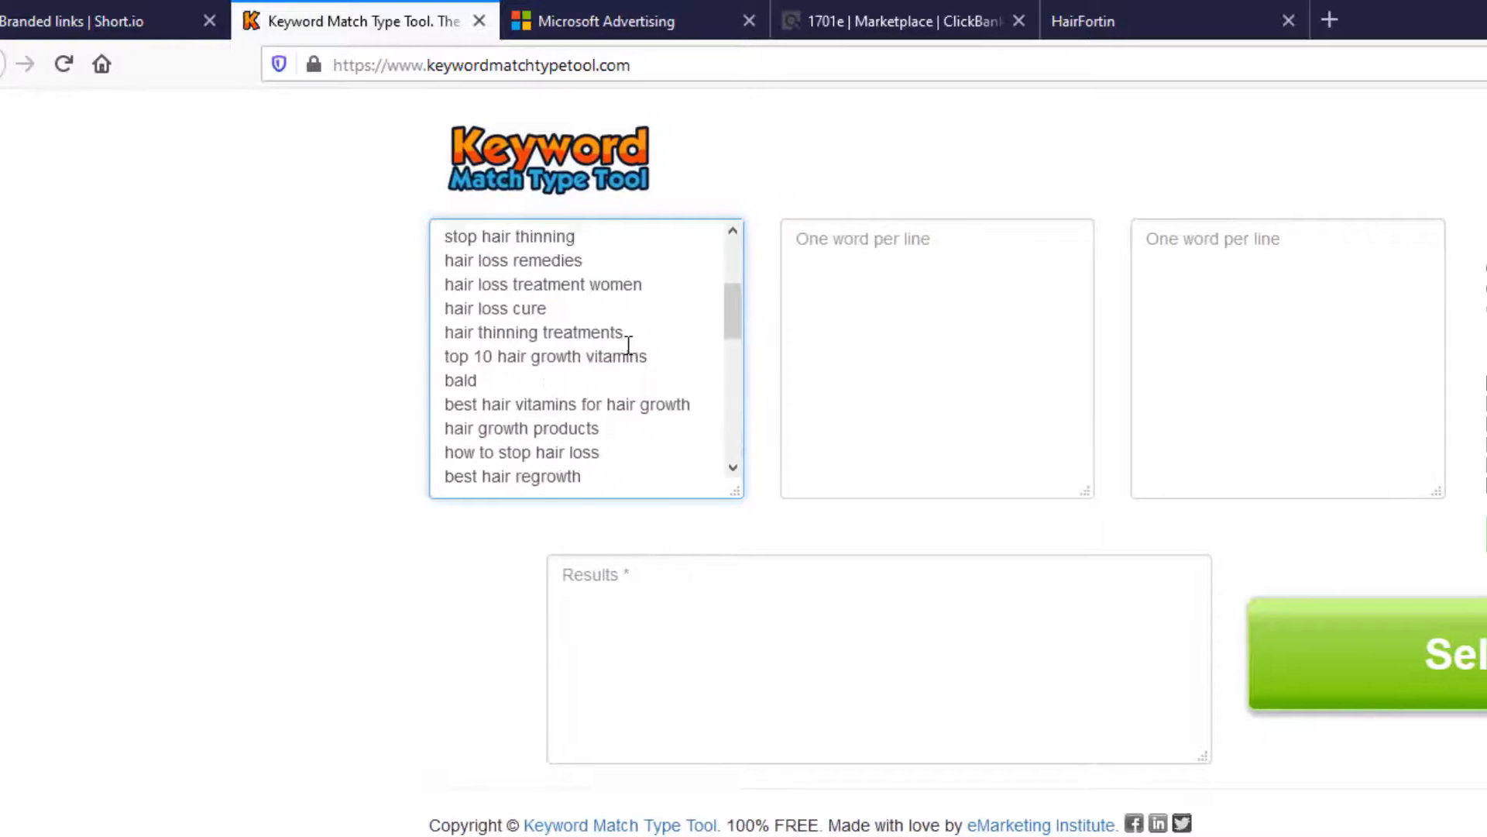
{"action": "scroll", "coordinate": [628, 345], "scroll_direction": "up", "scroll_amount": 2}
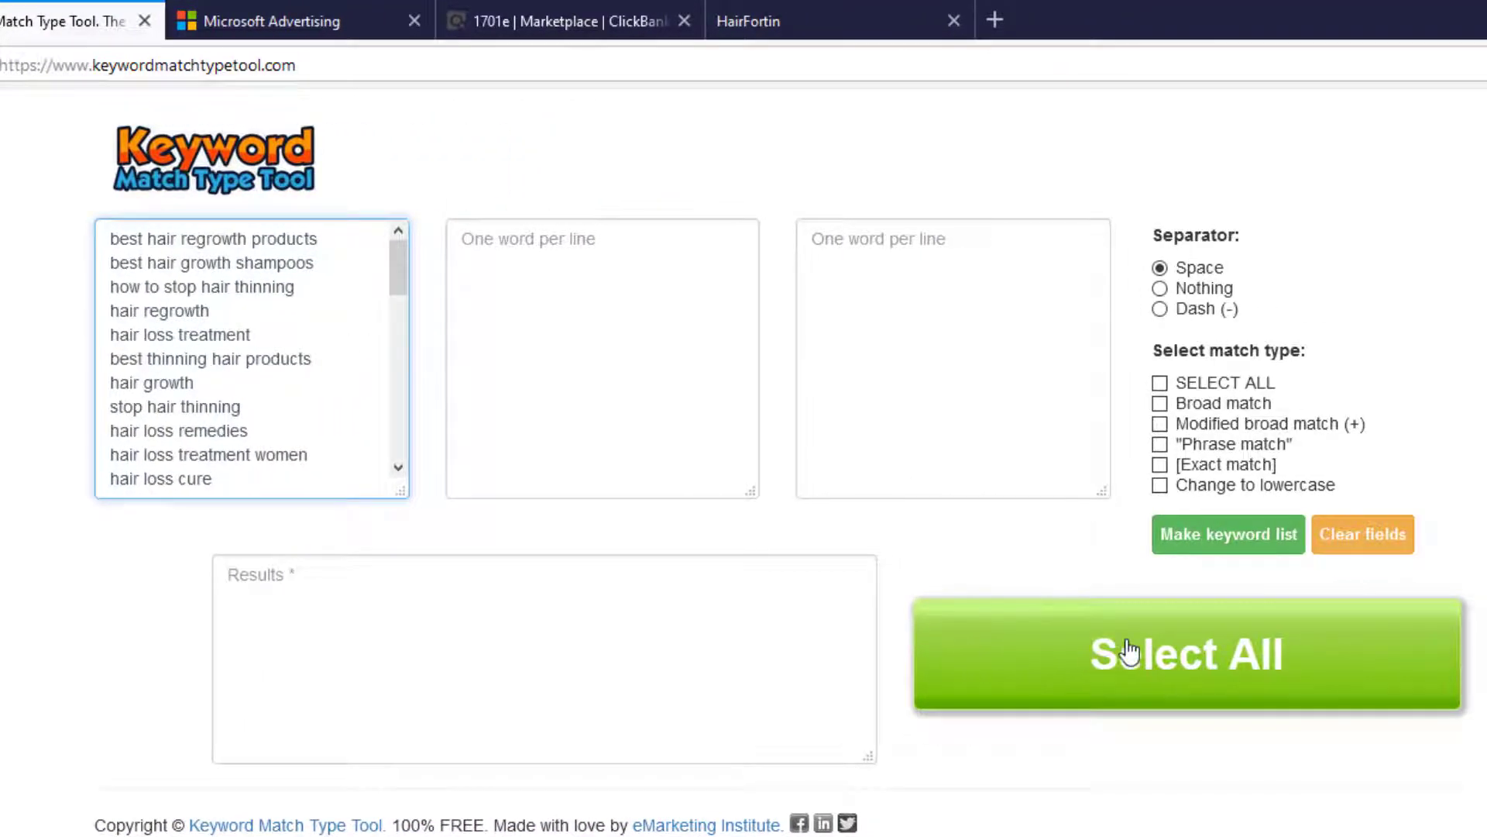
Step: Generate a keyword list with the "Phrase match" type from the pasted keywords
{"action": "left_click", "coordinate": [1140, 650]}
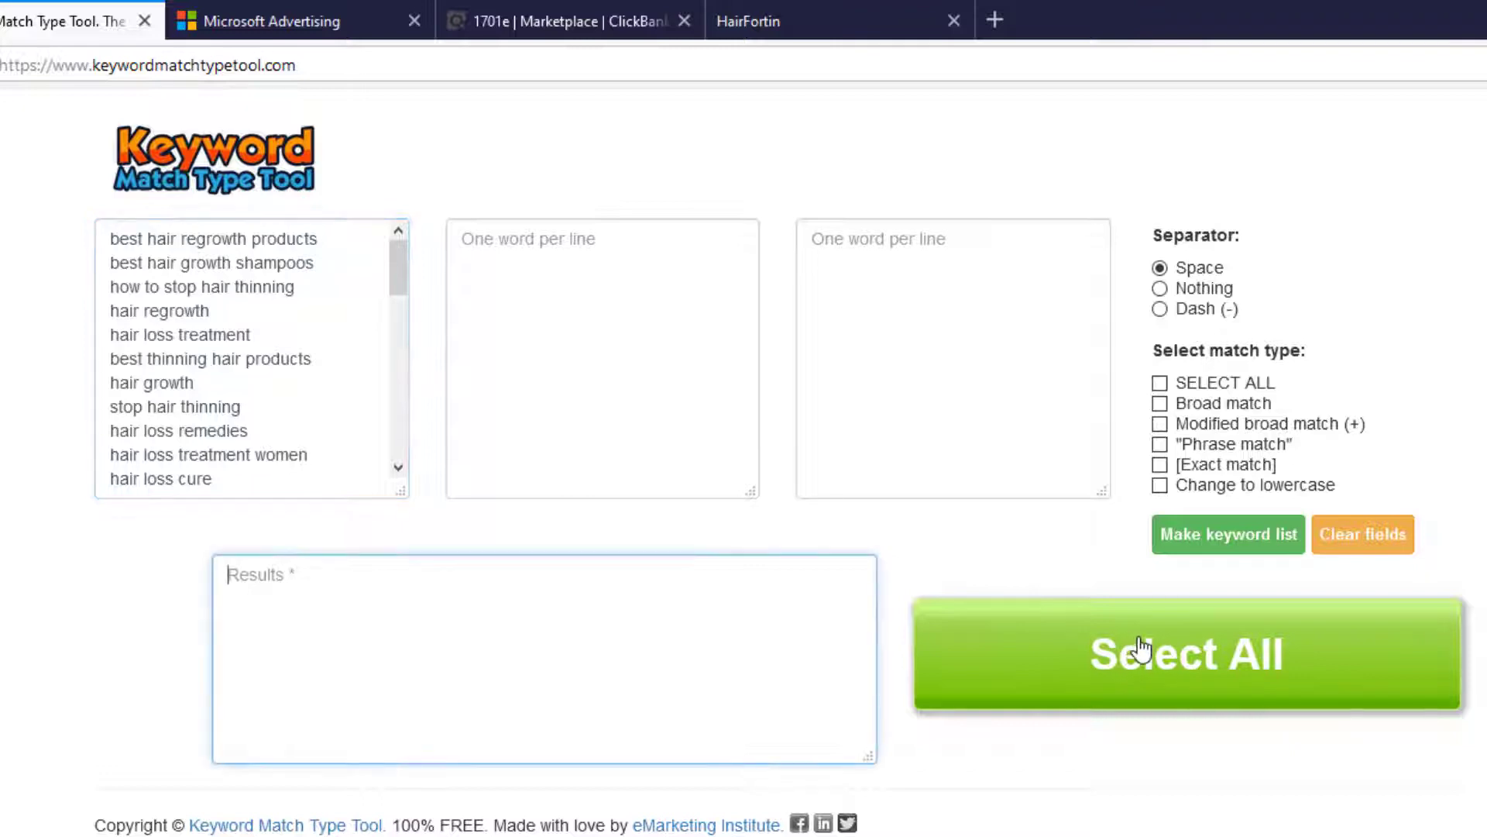
{"action": "left_click", "coordinate": [1249, 533]}
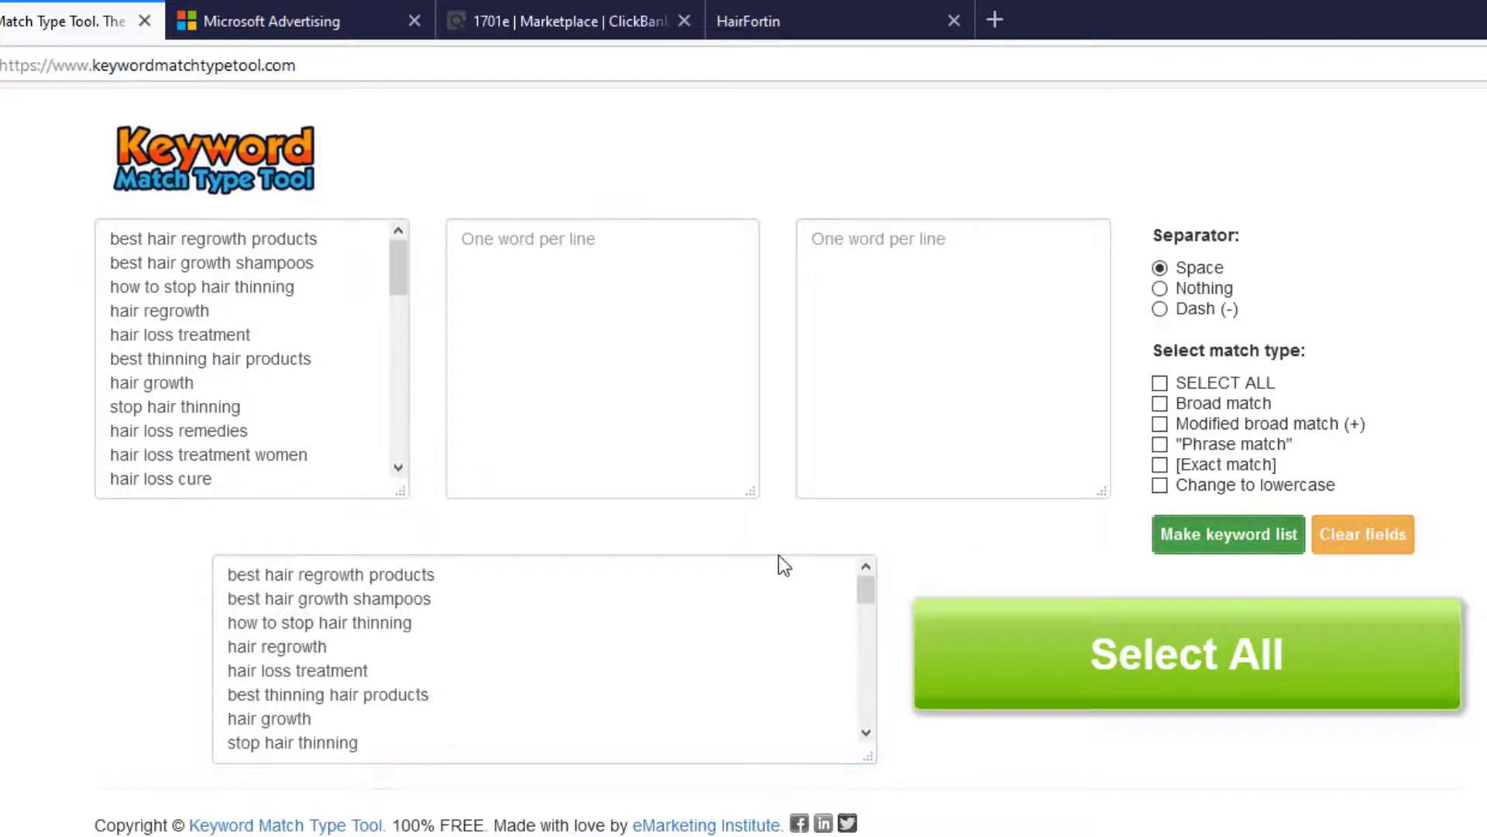
{"action": "left_click", "coordinate": [1161, 446]}
{"action": "left_click", "coordinate": [1237, 543]}
{"action": "left_click", "coordinate": [658, 602]}
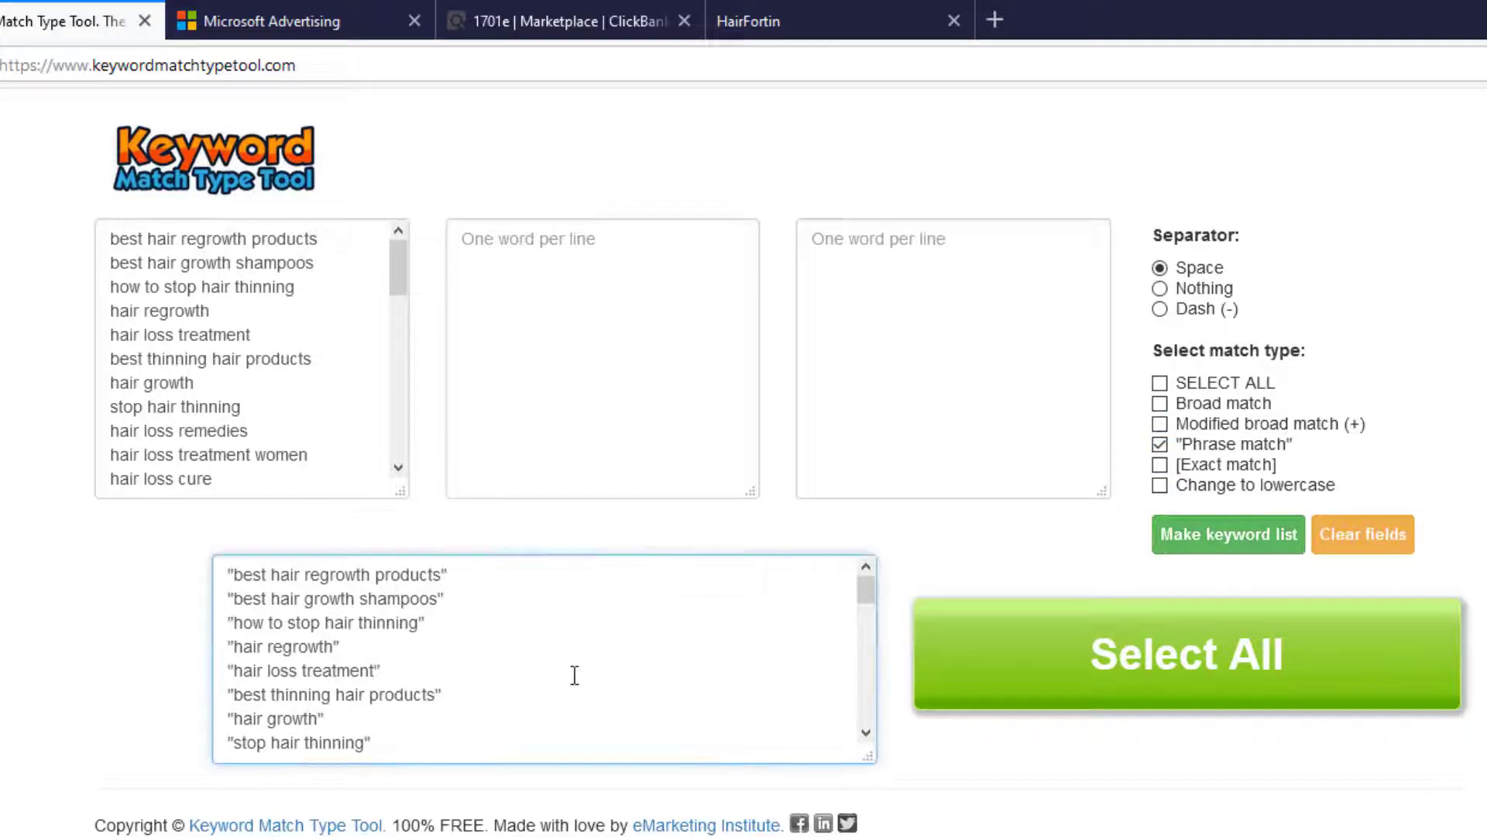
Step: Copy all the phrase match results and paste them as the keywords of the Desktop MALE 35+ ad group in Microsoft Advertising
{"action": "key", "text": "ctrl+a"}
{"action": "key", "text": "ctrl+c"}
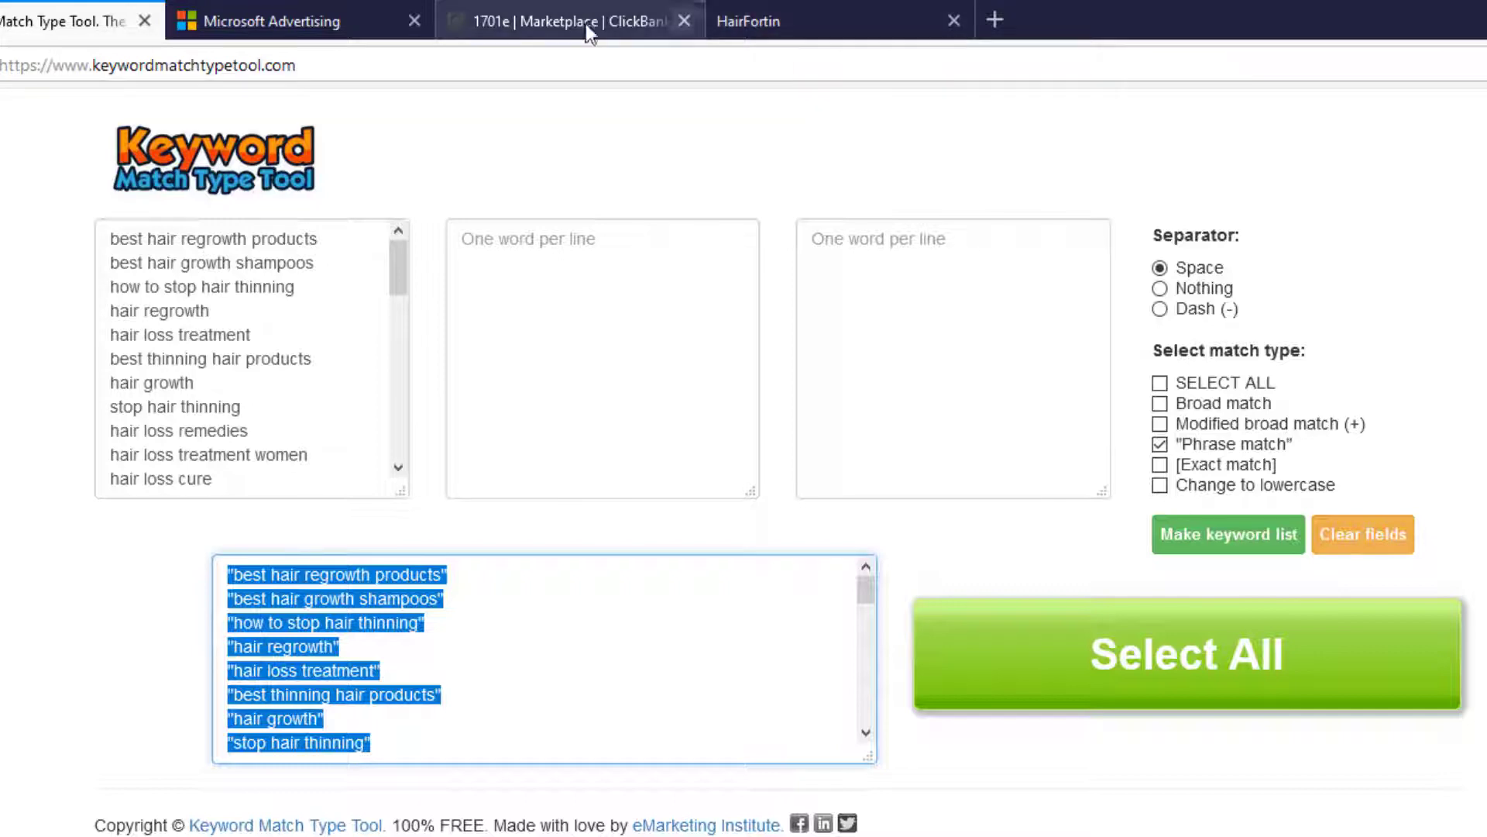
{"action": "left_click", "coordinate": [304, 14]}
{"action": "key", "text": "ctrl+v"}
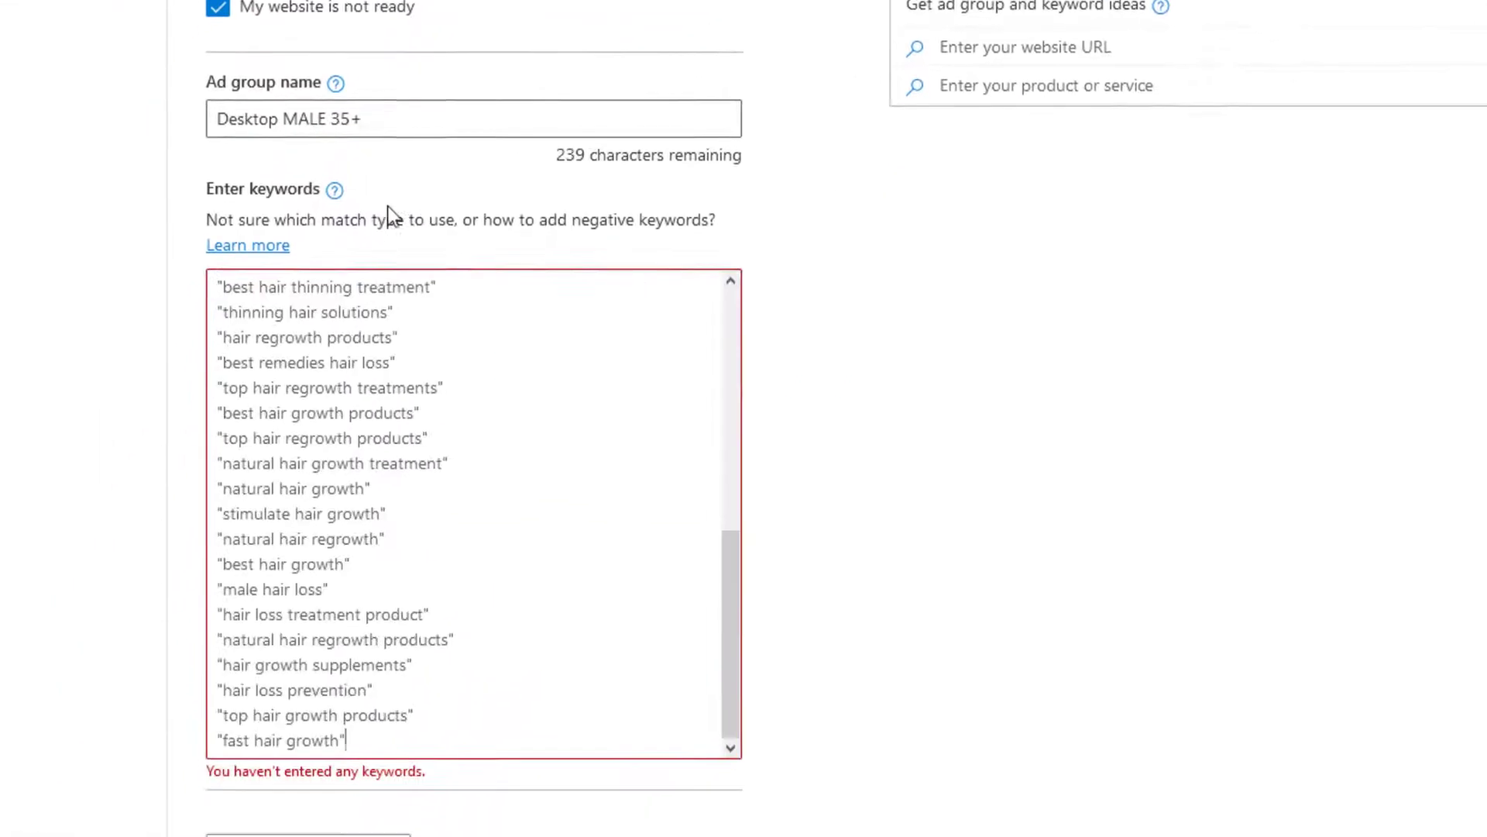
{"action": "scroll", "coordinate": [305, 563], "scroll_direction": "up", "scroll_amount": 1}
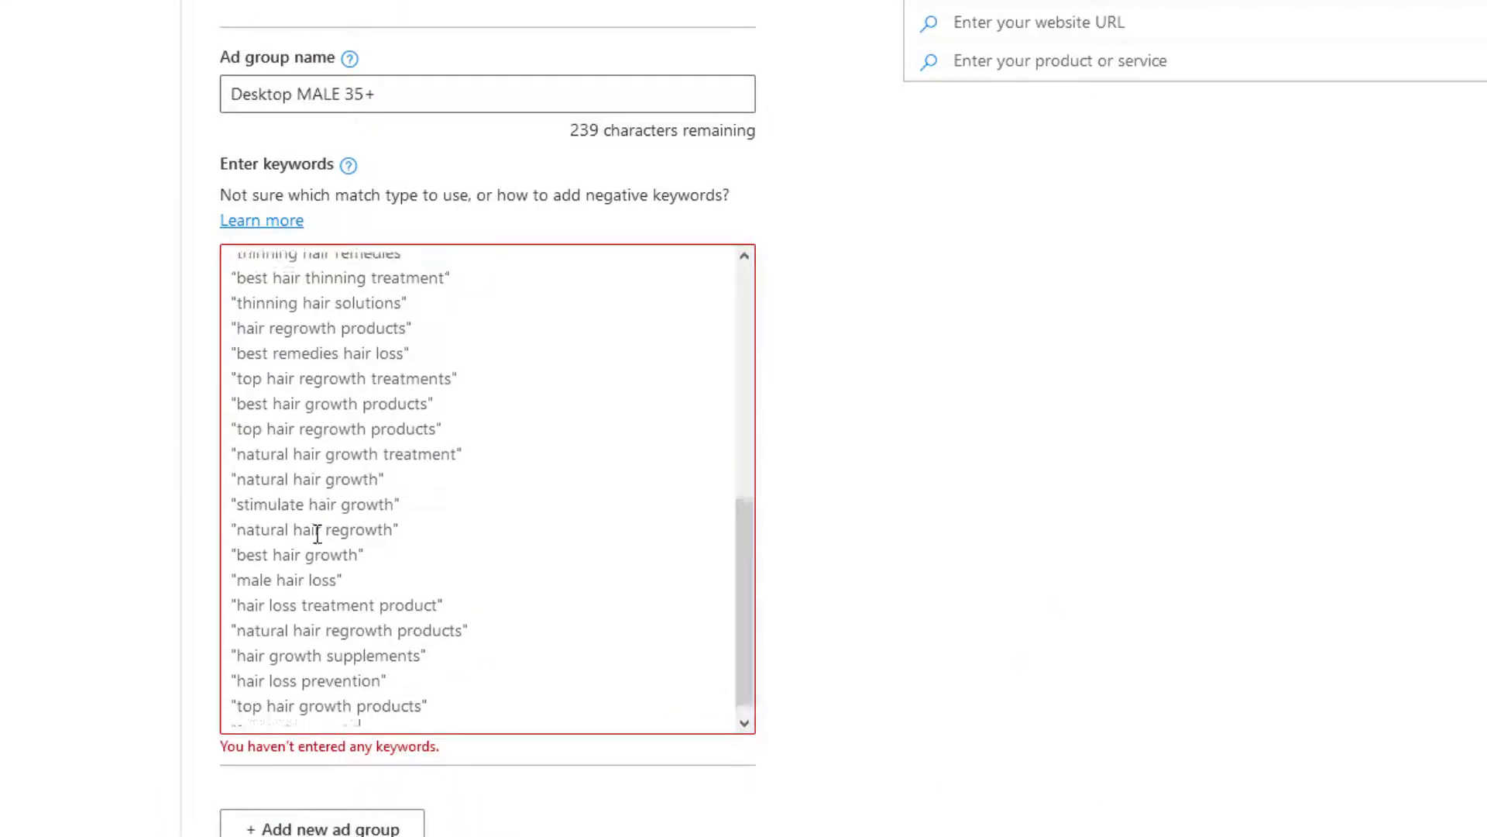
{"action": "scroll", "coordinate": [318, 534], "scroll_direction": "up", "scroll_amount": 10}
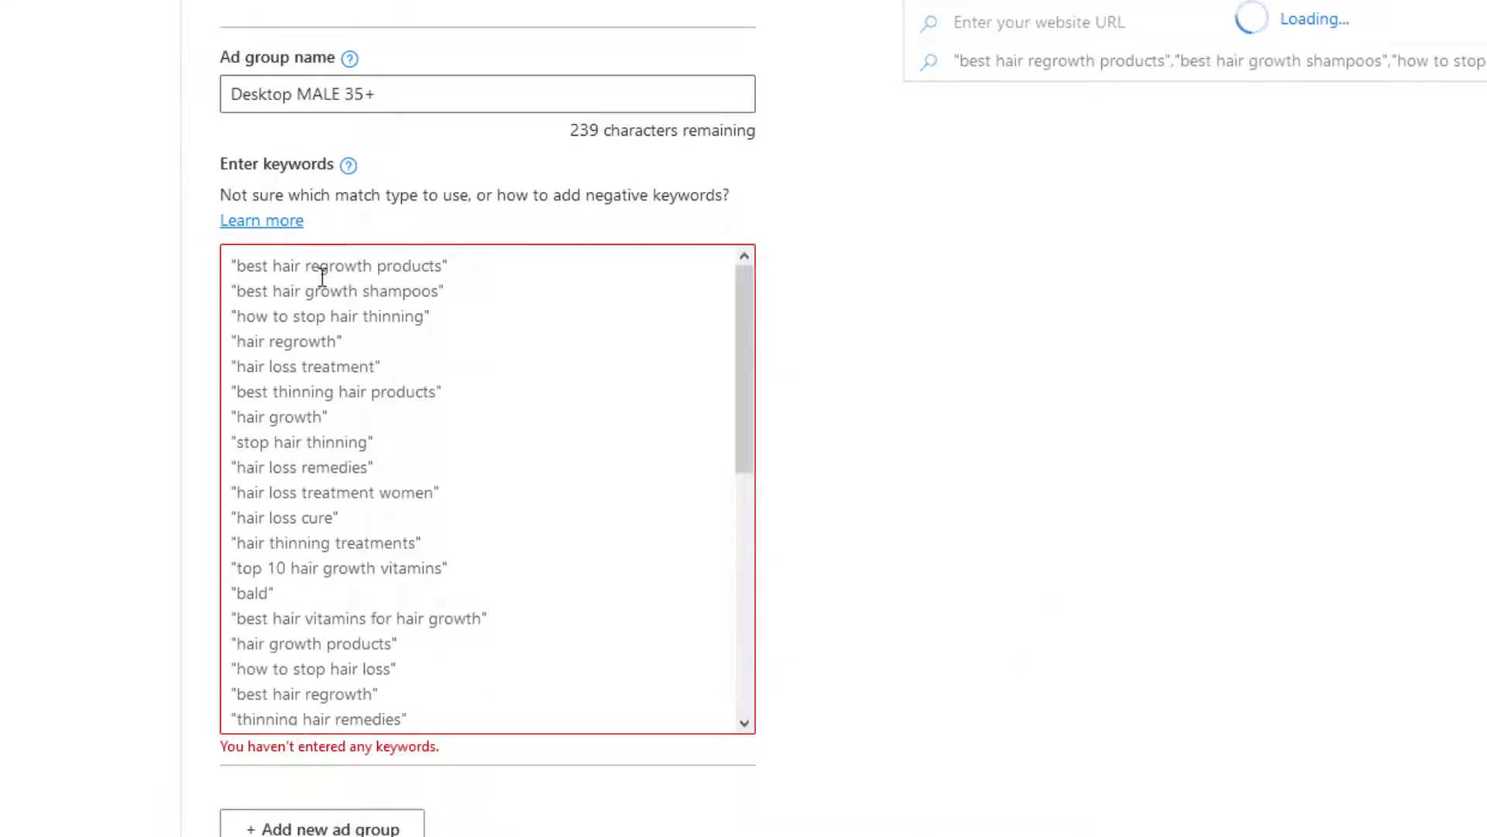
{"action": "scroll", "coordinate": [402, 336], "scroll_direction": "down", "scroll_amount": 10}
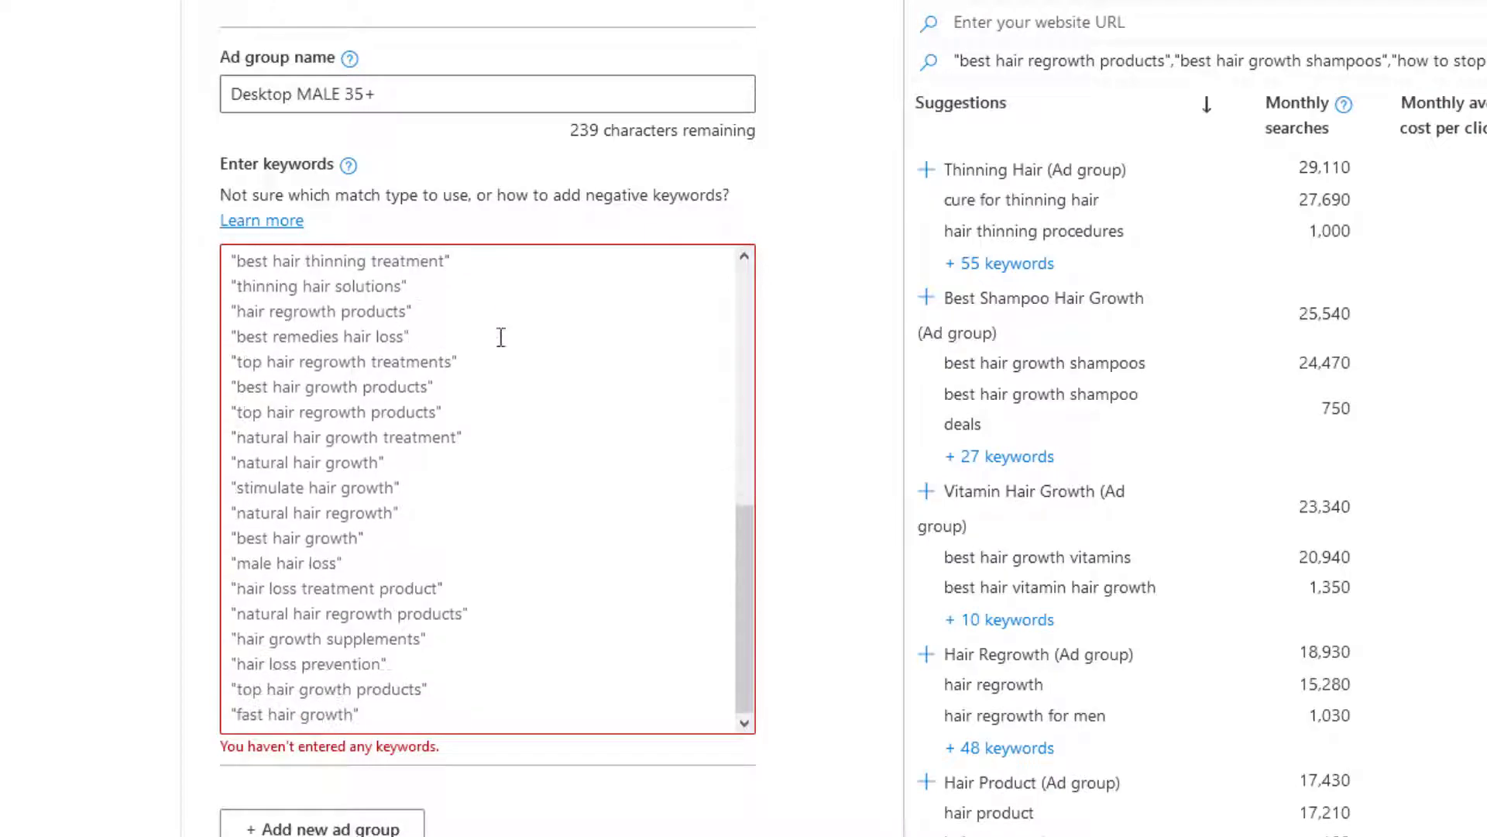
{"action": "left_click", "coordinate": [792, 332]}
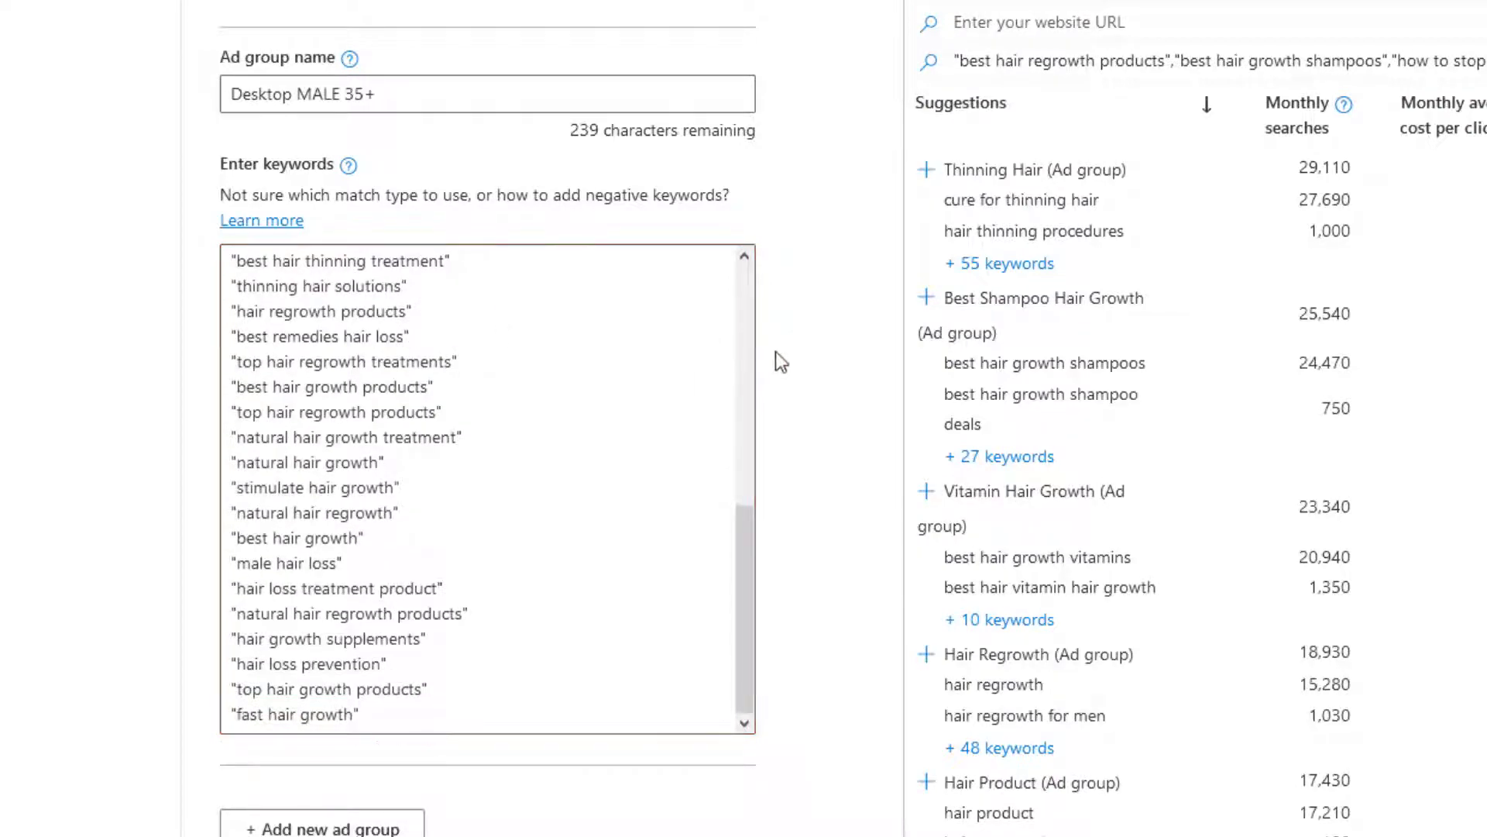
Step: Add a second ad group and name it "Desktop FEMALE 35+"
{"action": "scroll", "coordinate": [820, 300], "scroll_direction": "up", "scroll_amount": 3}
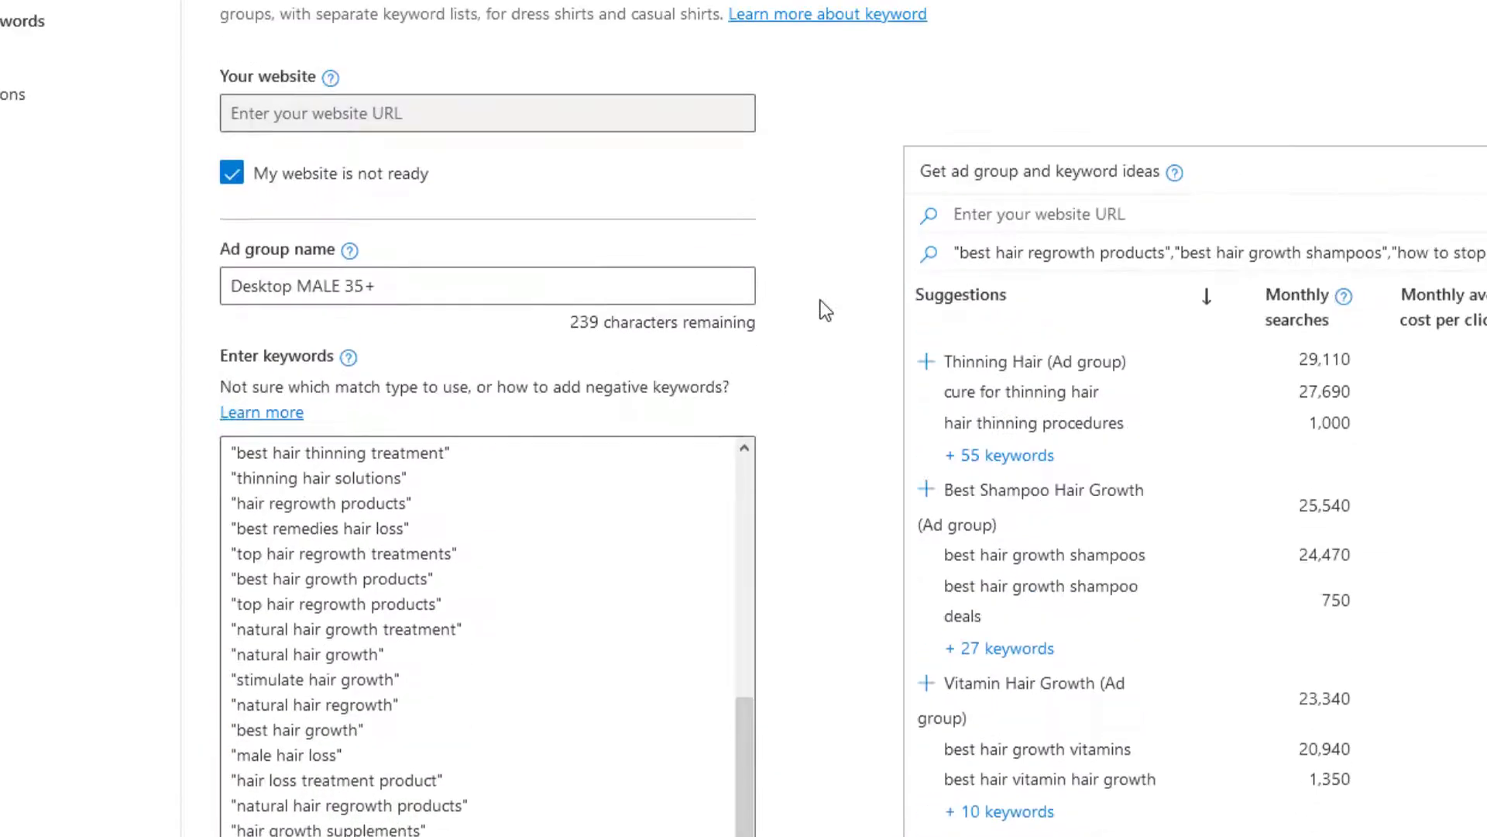
{"action": "scroll", "coordinate": [820, 300], "scroll_direction": "down", "scroll_amount": 5}
{"action": "scroll", "coordinate": [820, 299], "scroll_direction": "up", "scroll_amount": 4}
{"action": "scroll", "coordinate": [820, 300], "scroll_direction": "down", "scroll_amount": 6}
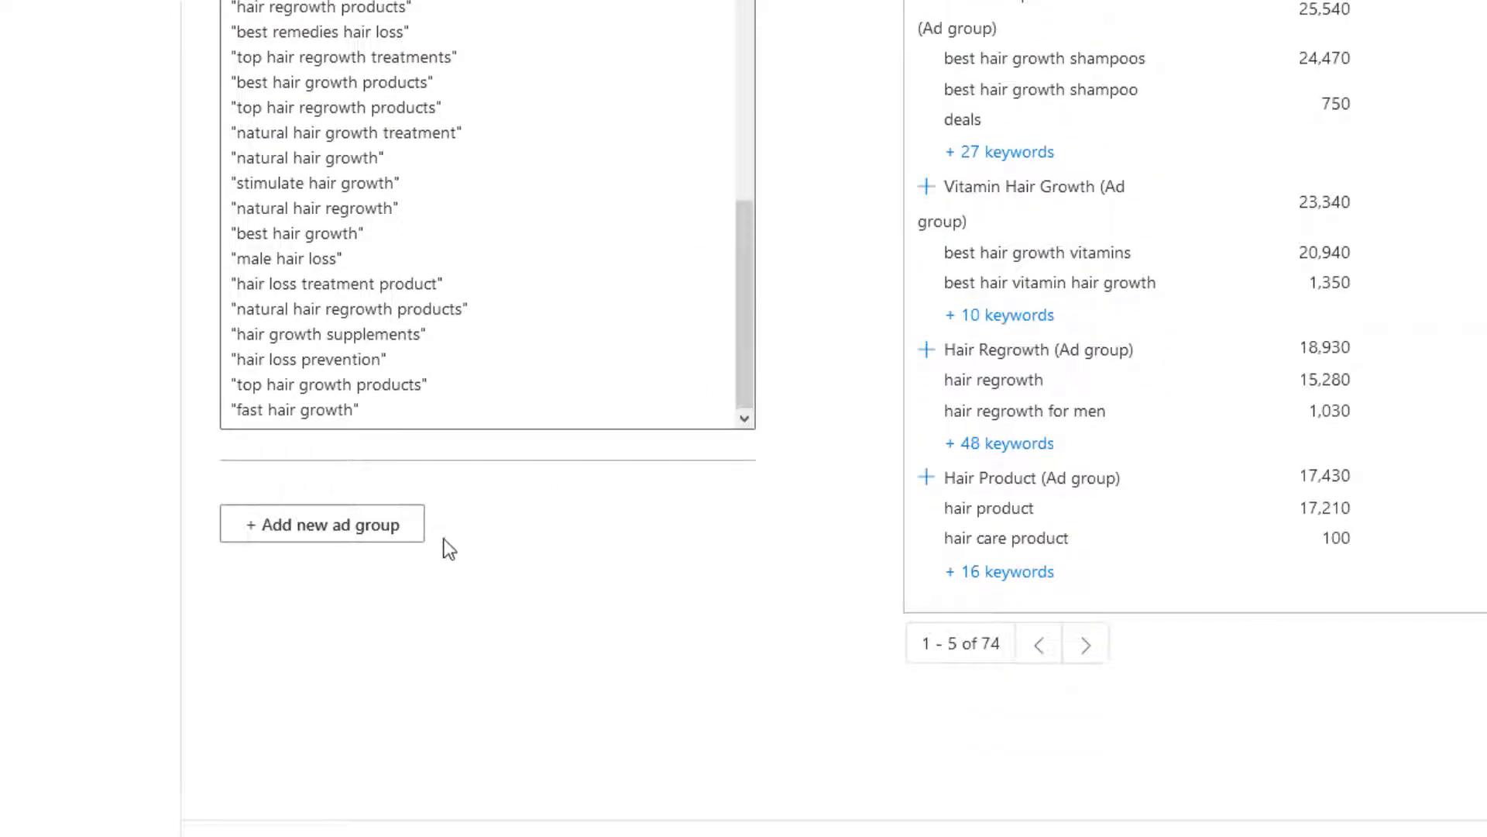
{"action": "left_click", "coordinate": [362, 536]}
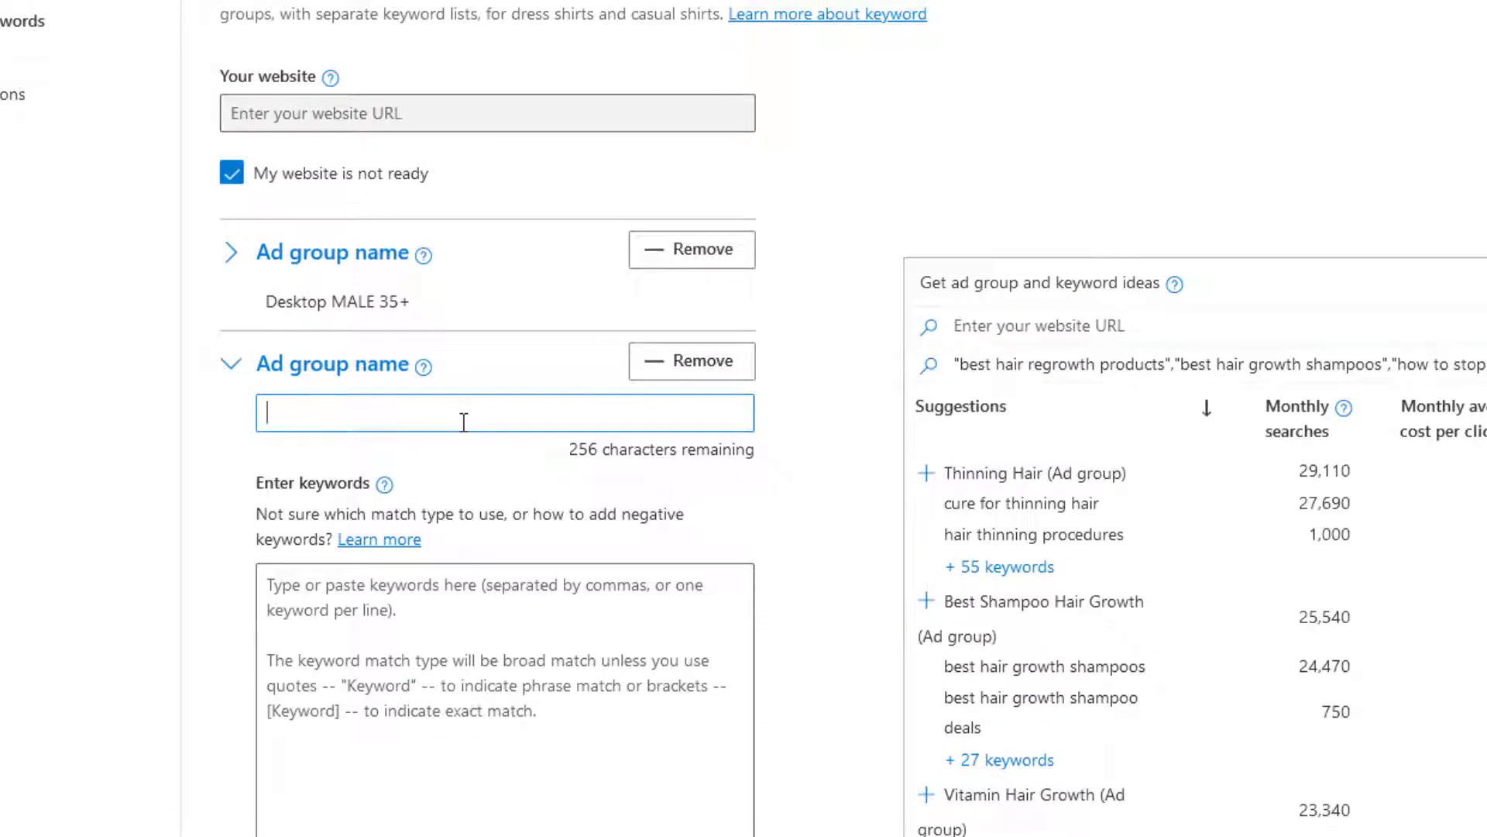
{"action": "type", "text": "Desktop FE"}
{"action": "type", "text": "MA"}
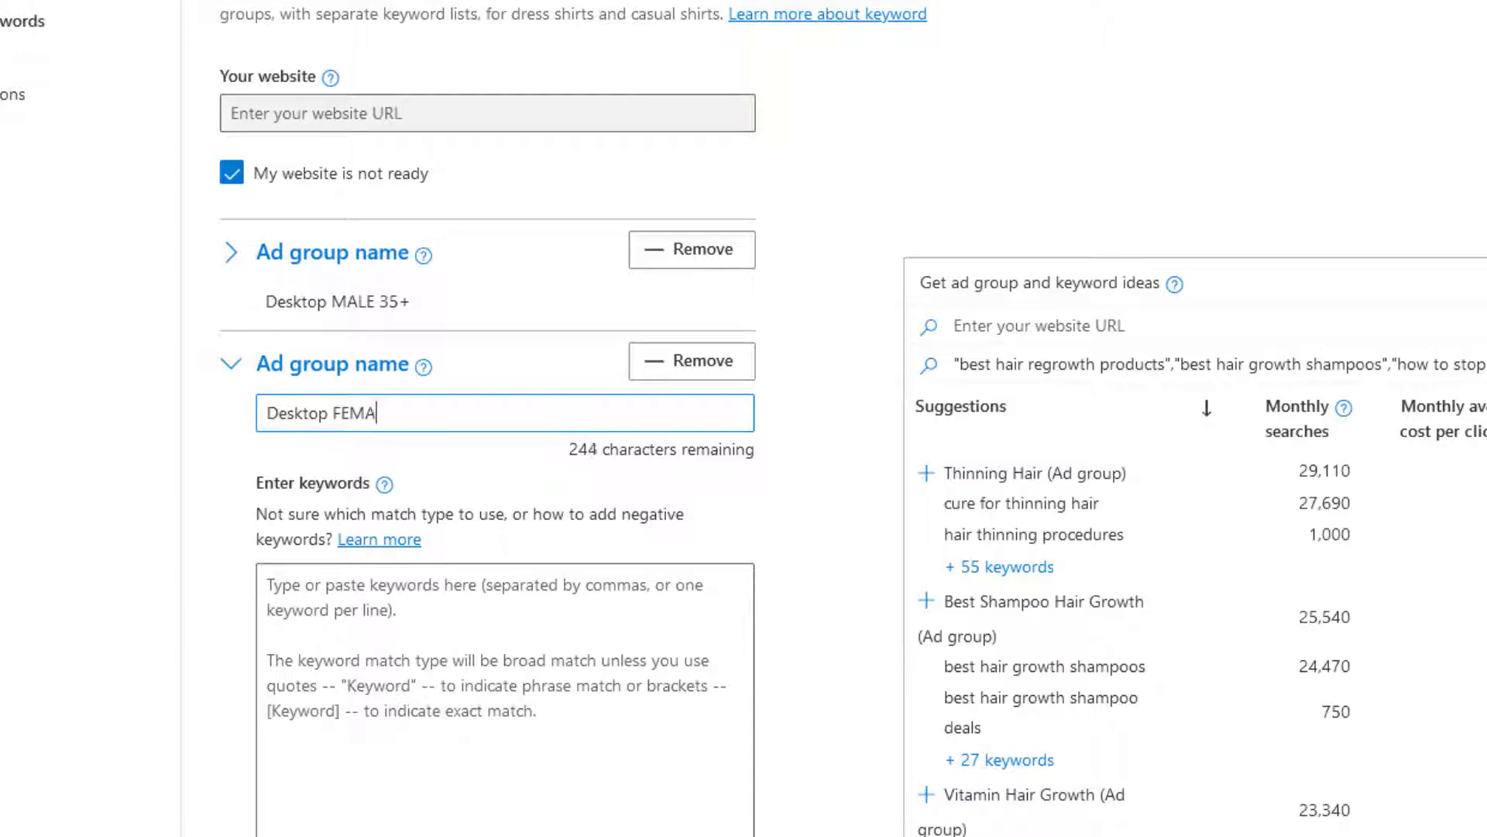
{"action": "type", "text": "LE 35+"}
Step: Paste the phrase match keywords into the Desktop FEMALE 35+ ad group and remove "male hair loss" from them
{"action": "scroll", "coordinate": [435, 364], "scroll_direction": "down", "scroll_amount": 3}
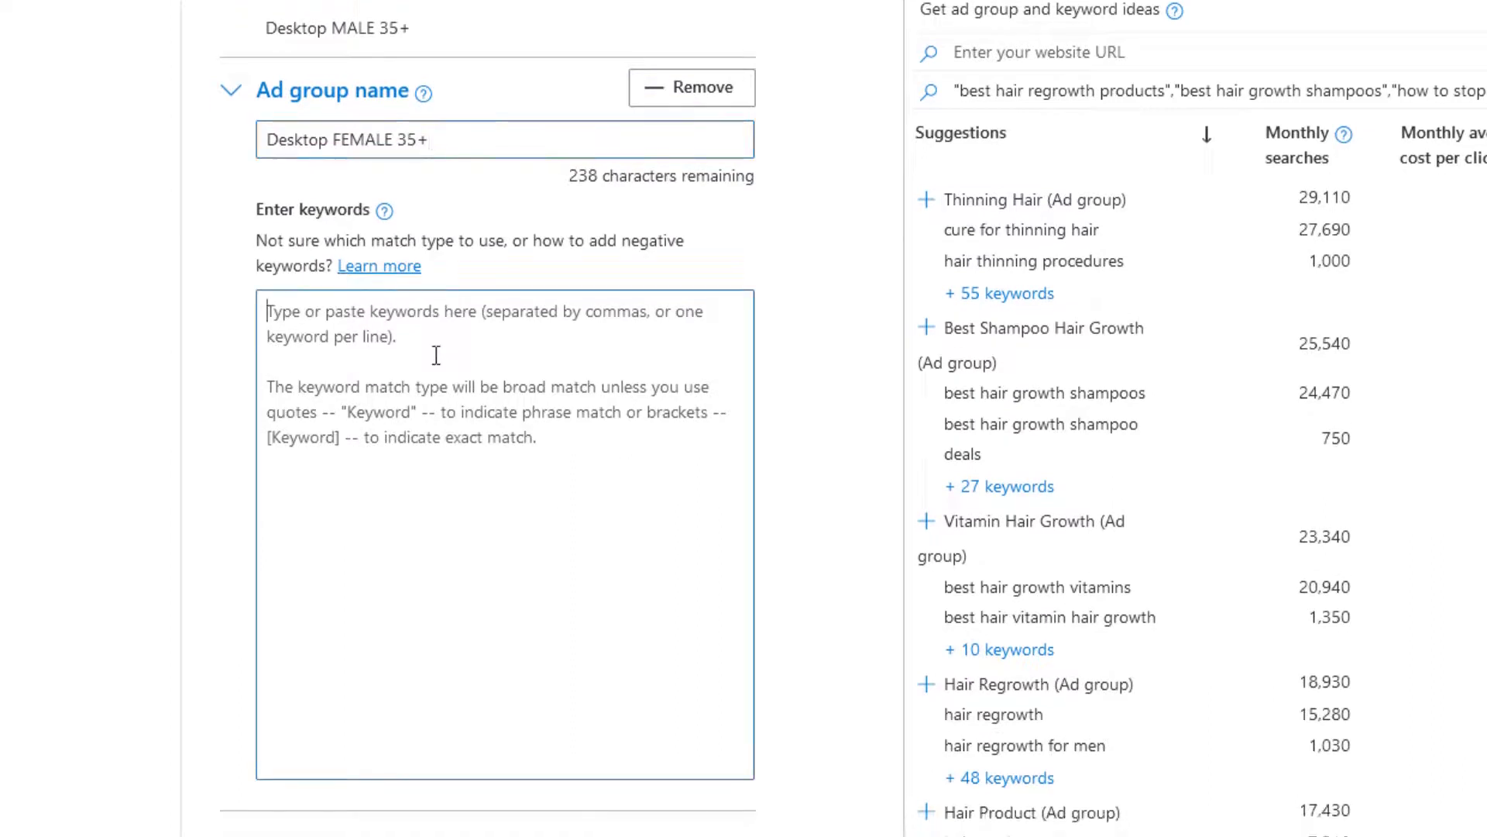
{"action": "key", "text": "ctrl+v"}
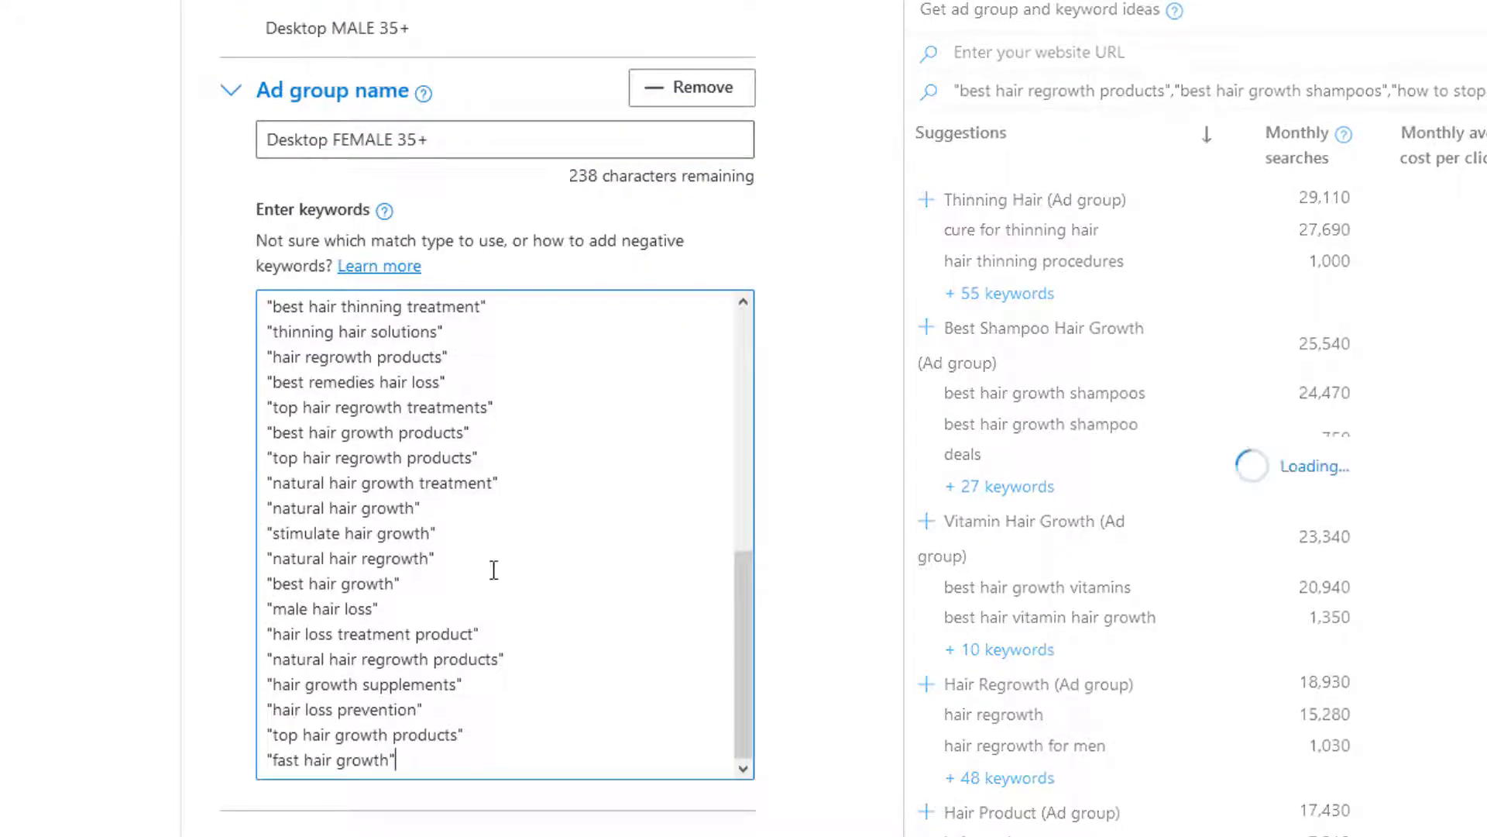
{"action": "left_click_drag", "start_coordinate": [379, 609], "coordinate": [267, 609]}
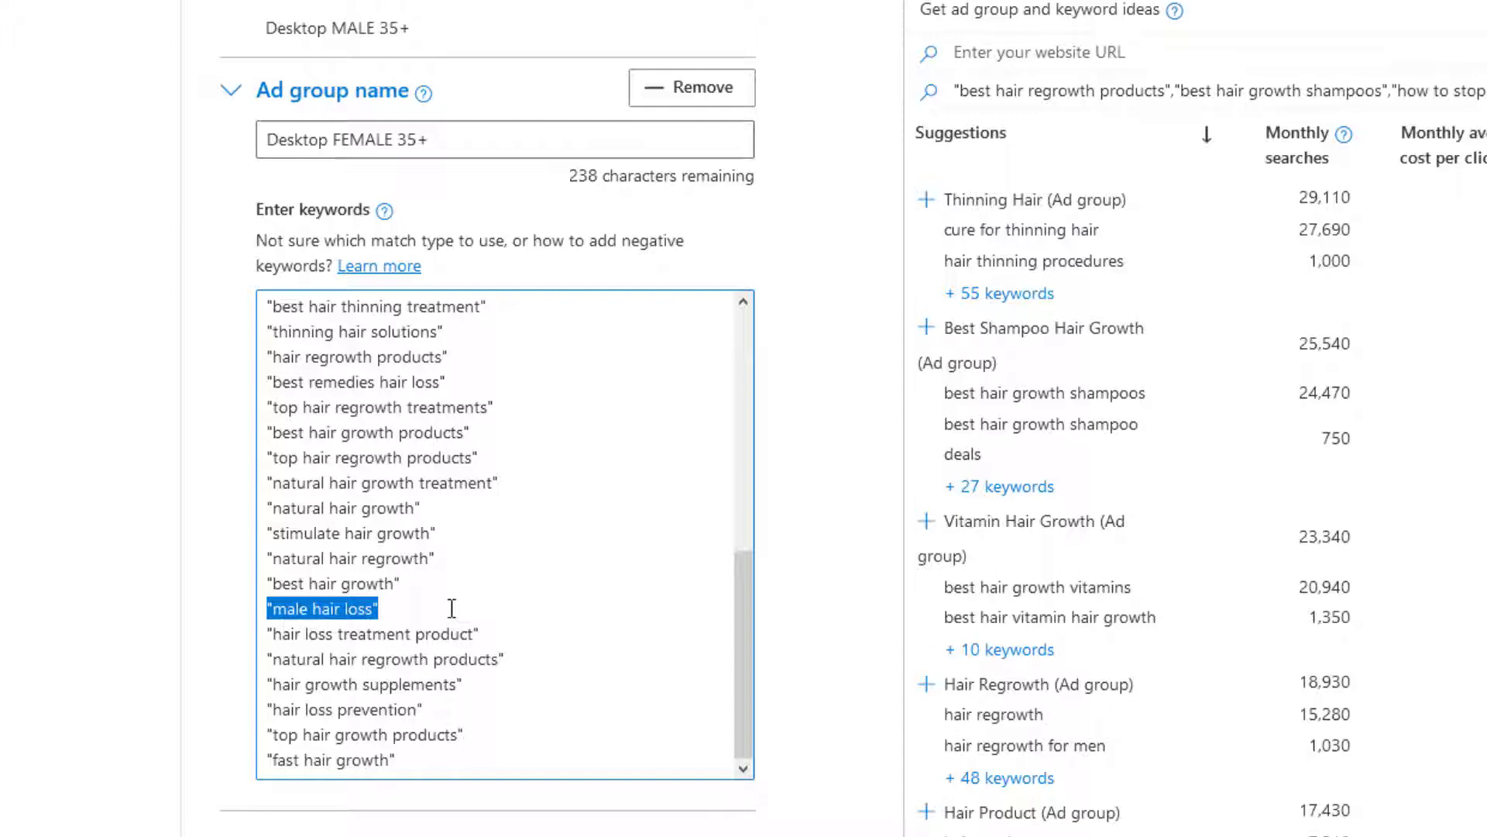
{"action": "key", "text": "BackSpace"}
{"action": "key", "text": "BackSpace"}
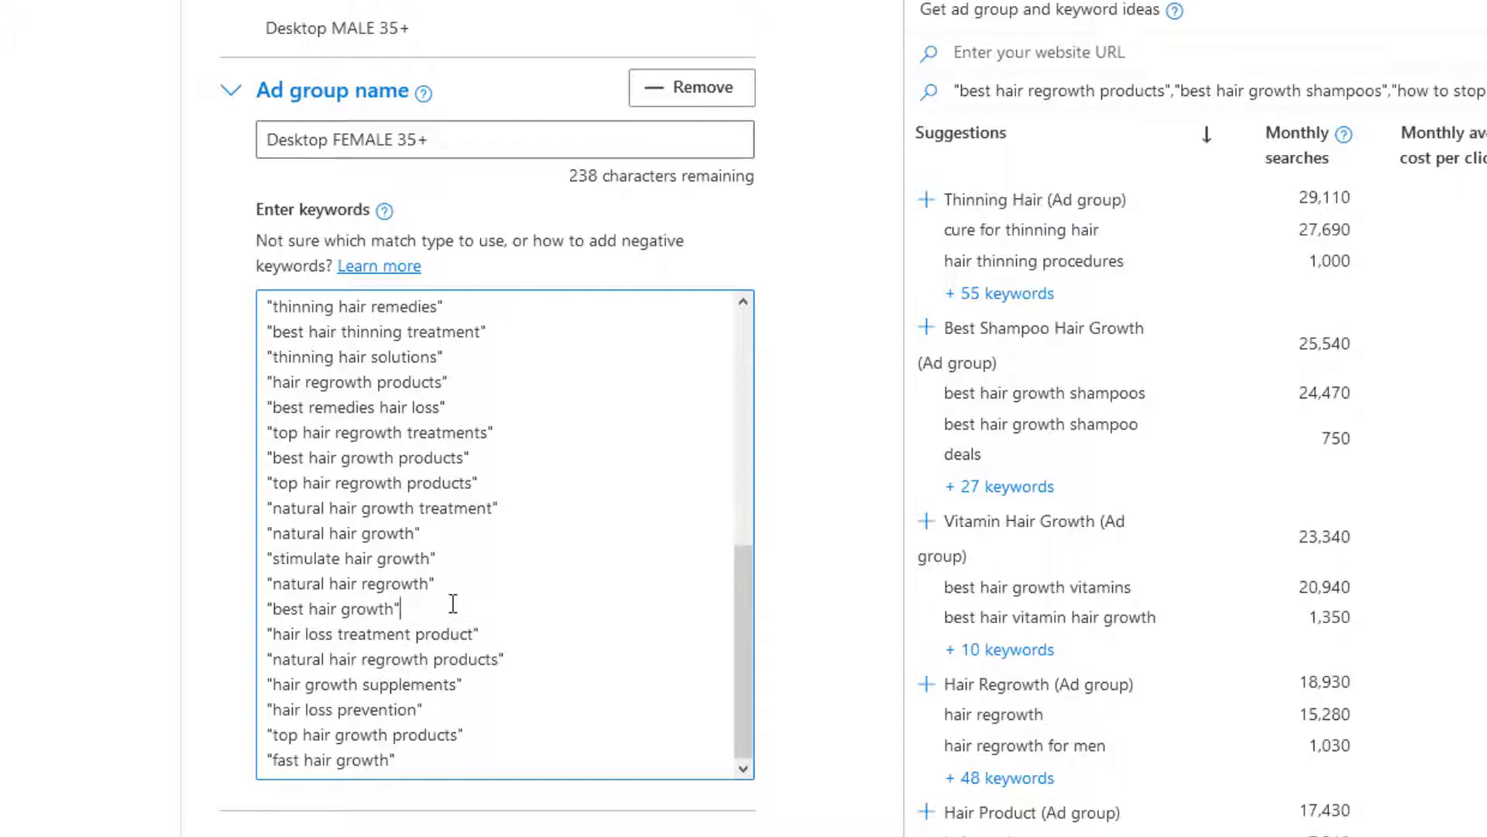
{"action": "scroll", "coordinate": [453, 604], "scroll_direction": "up", "scroll_amount": 10}
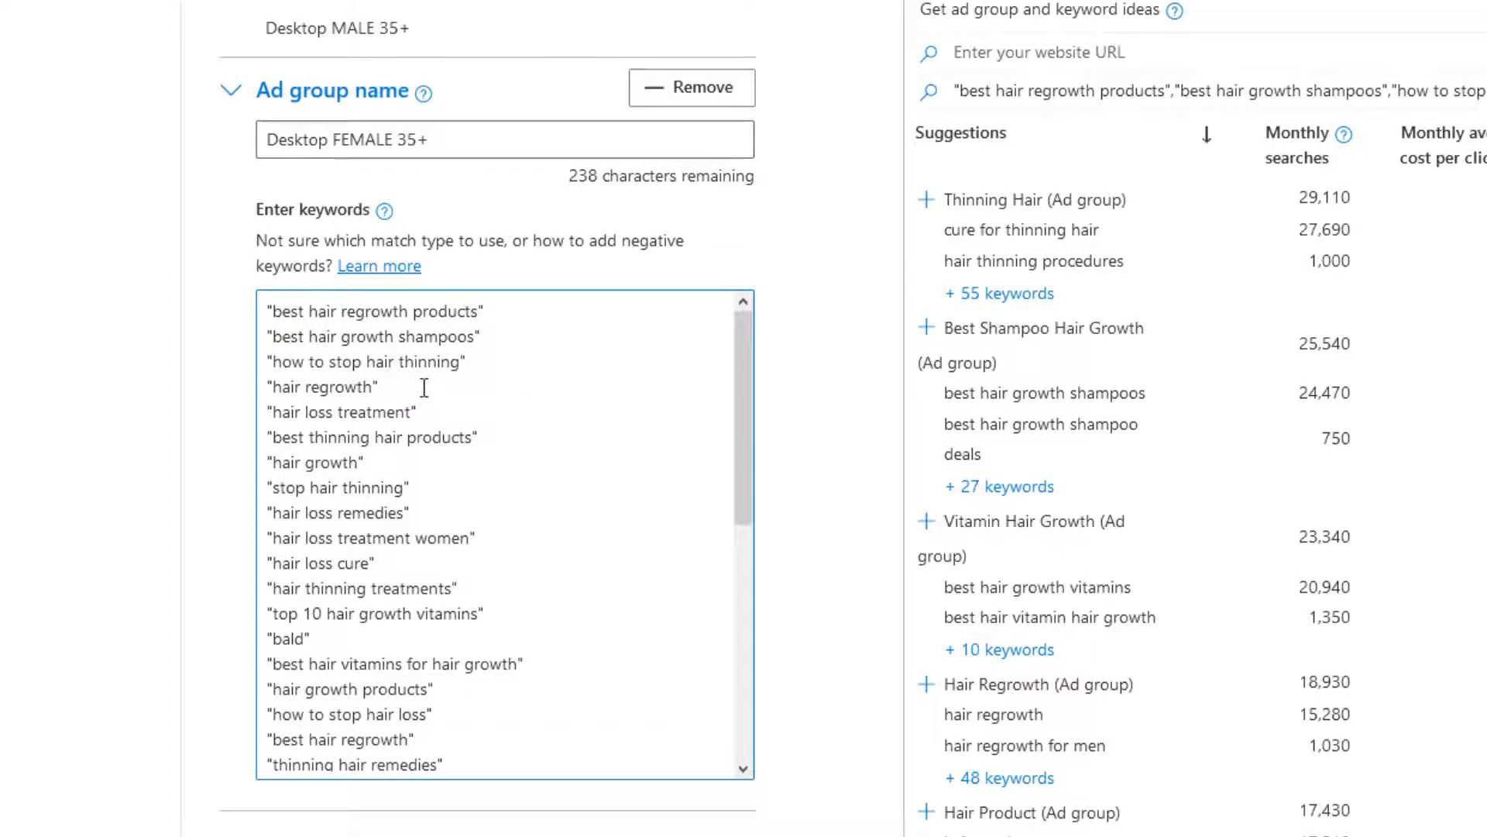
{"action": "scroll", "coordinate": [424, 388], "scroll_direction": "down", "scroll_amount": 6}
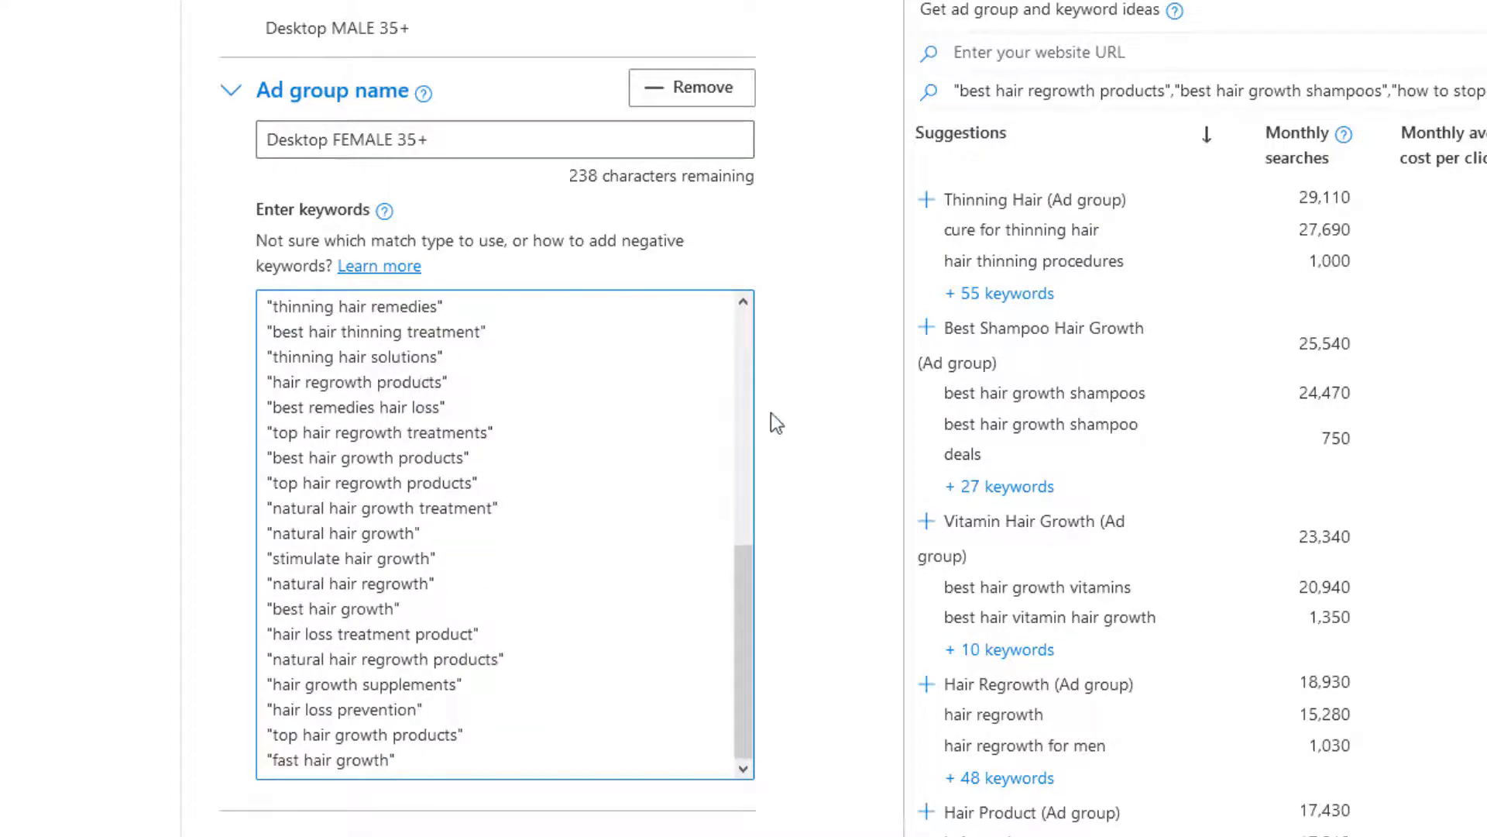
{"action": "scroll", "coordinate": [783, 422], "scroll_direction": "down", "scroll_amount": 4}
{"action": "scroll", "coordinate": [785, 481], "scroll_direction": "up", "scroll_amount": 7}
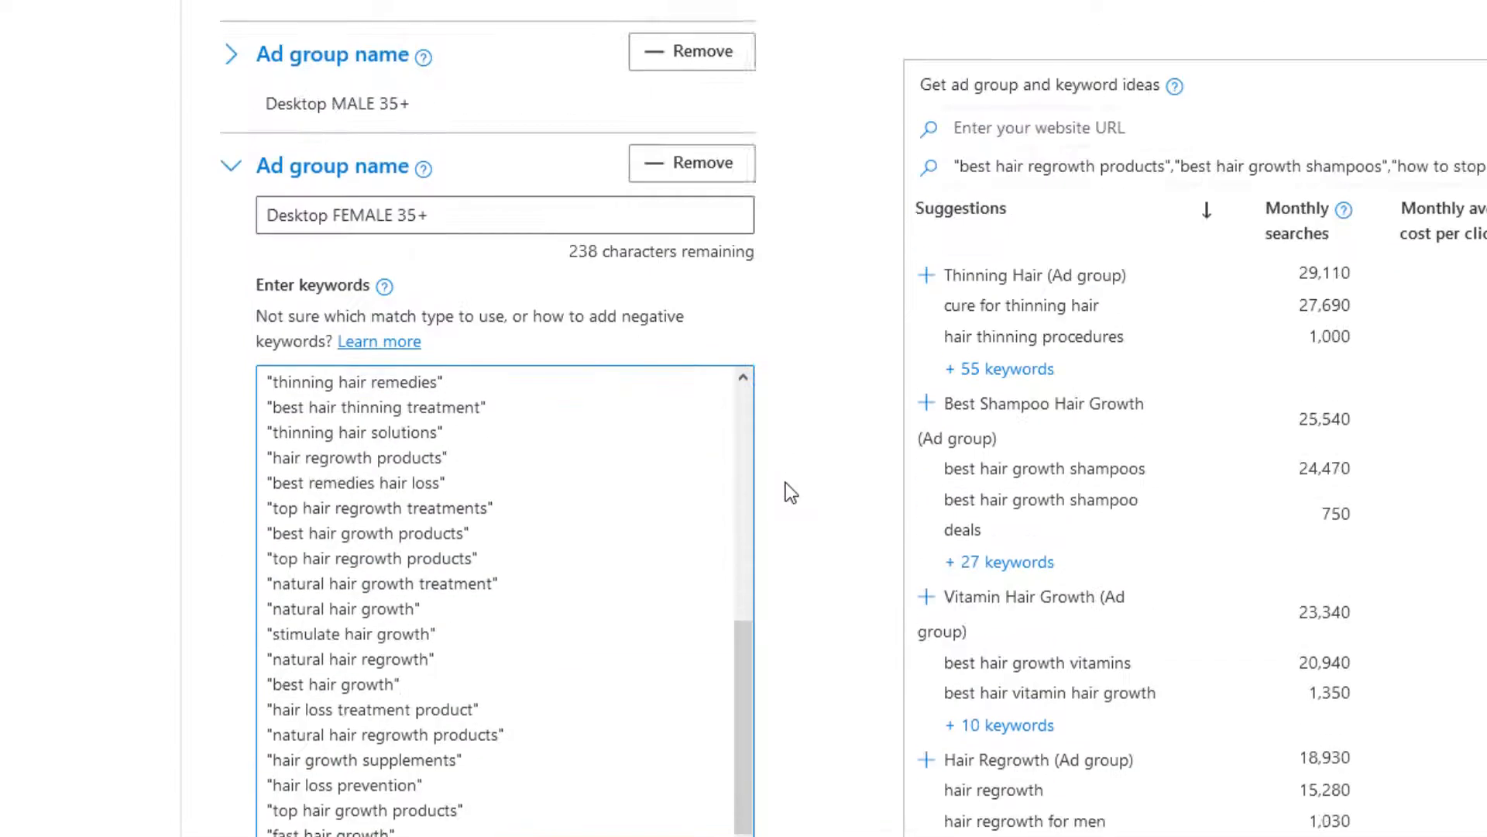
{"action": "scroll", "coordinate": [781, 364], "scroll_direction": "down", "scroll_amount": 7}
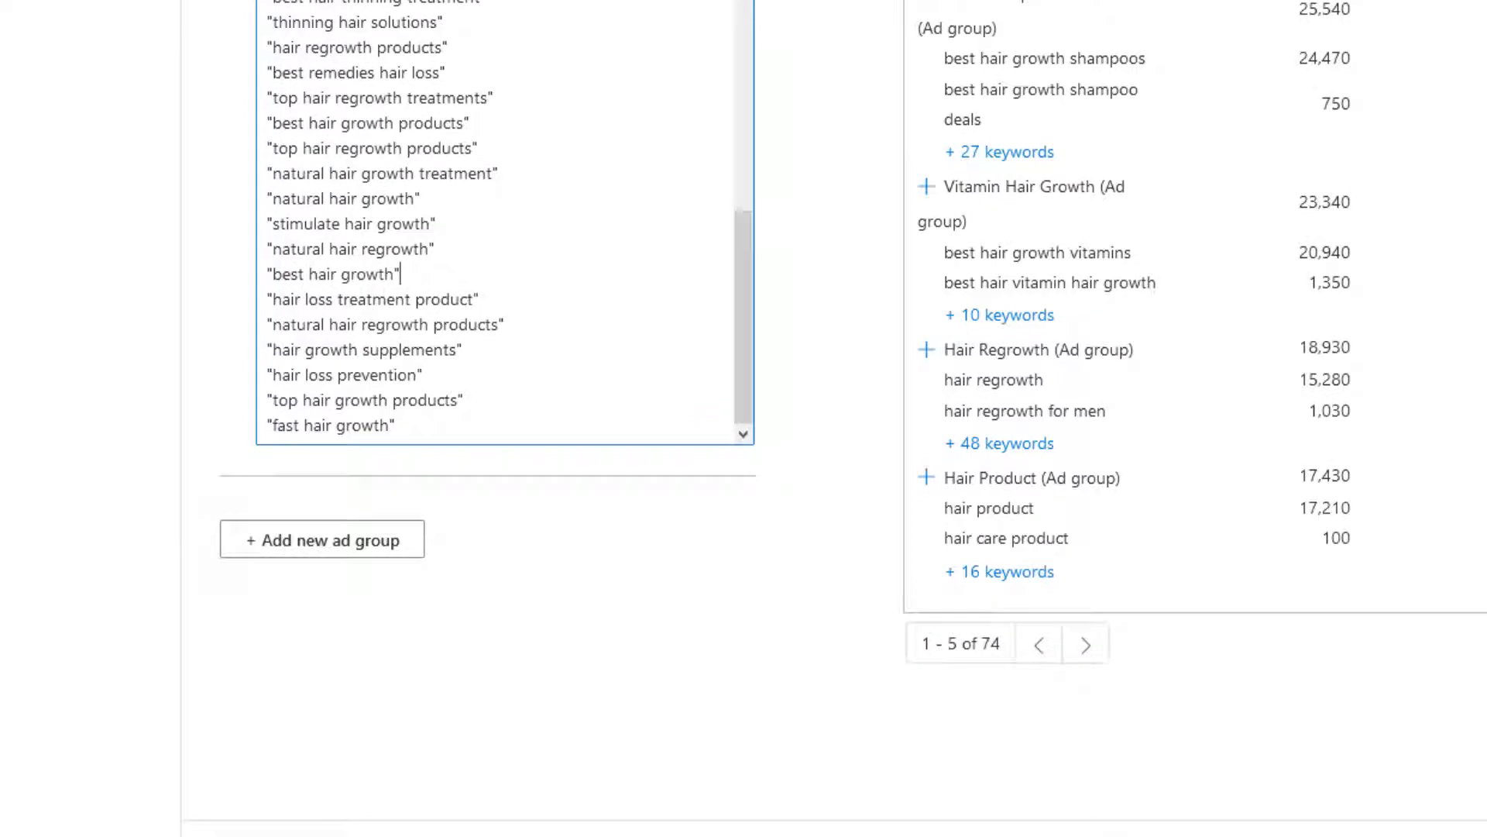
{"action": "scroll", "coordinate": [411, 809], "scroll_direction": "up", "scroll_amount": 7}
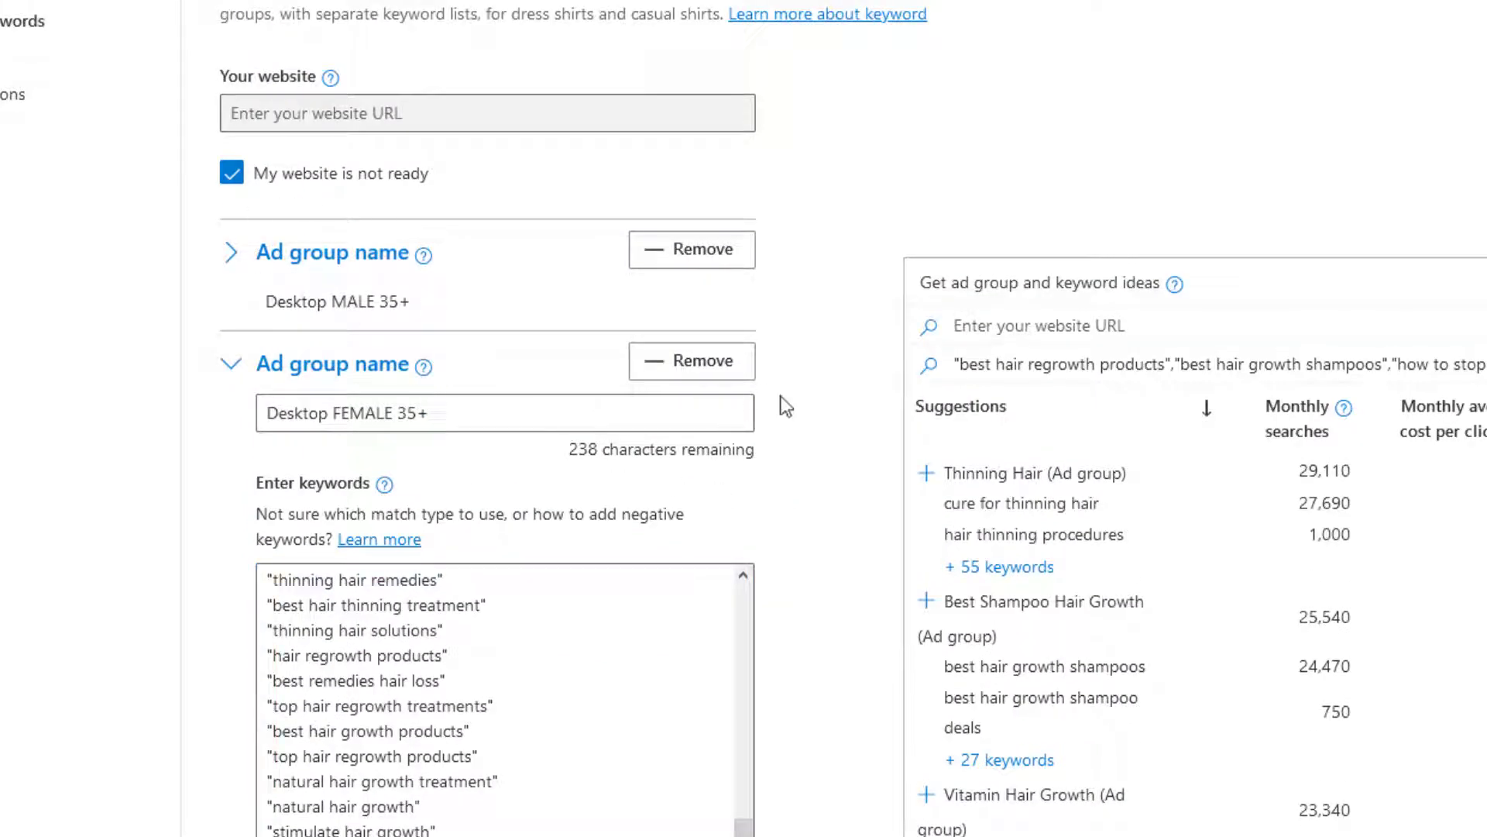
{"action": "scroll", "coordinate": [785, 422], "scroll_direction": "down", "scroll_amount": 5}
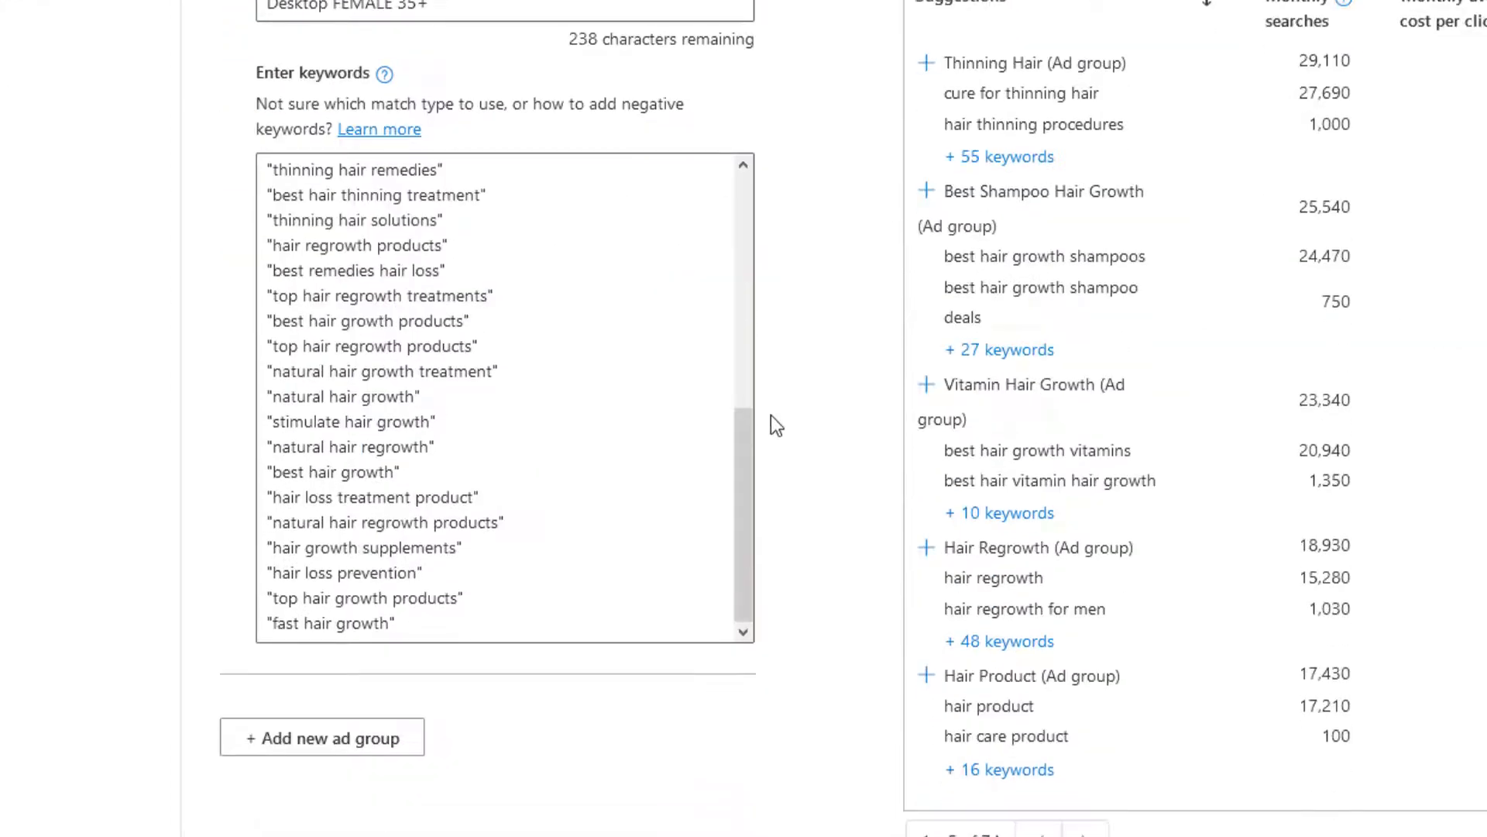
Step: Check the Desktop FEMALE 35+ ad group, save both ad groups with their keywords and continue to ads and ad extensions
{"action": "scroll", "coordinate": [780, 422], "scroll_direction": "up", "scroll_amount": 3}
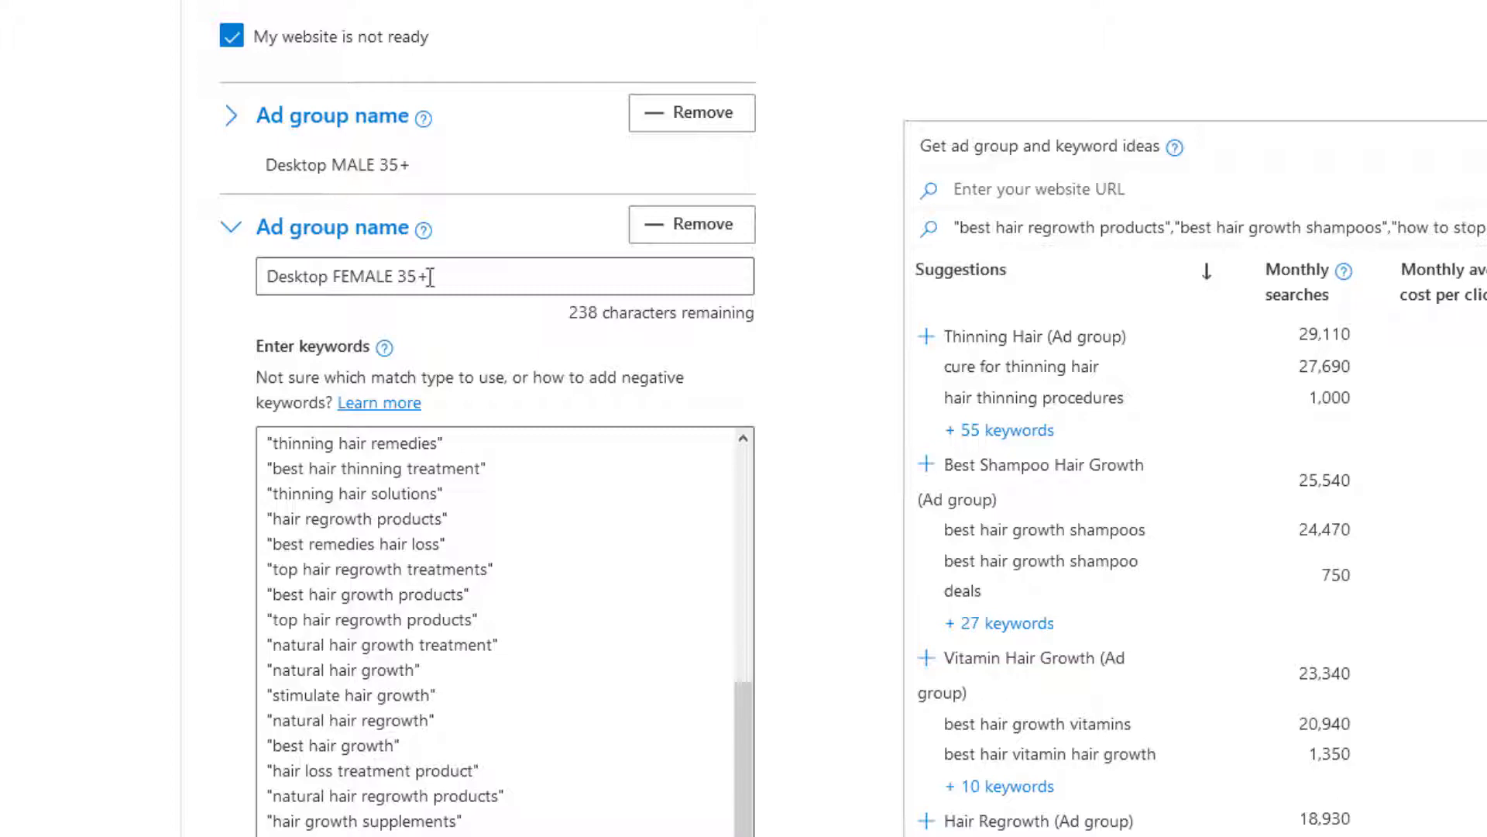
{"action": "scroll", "coordinate": [787, 328], "scroll_direction": "down", "scroll_amount": 5}
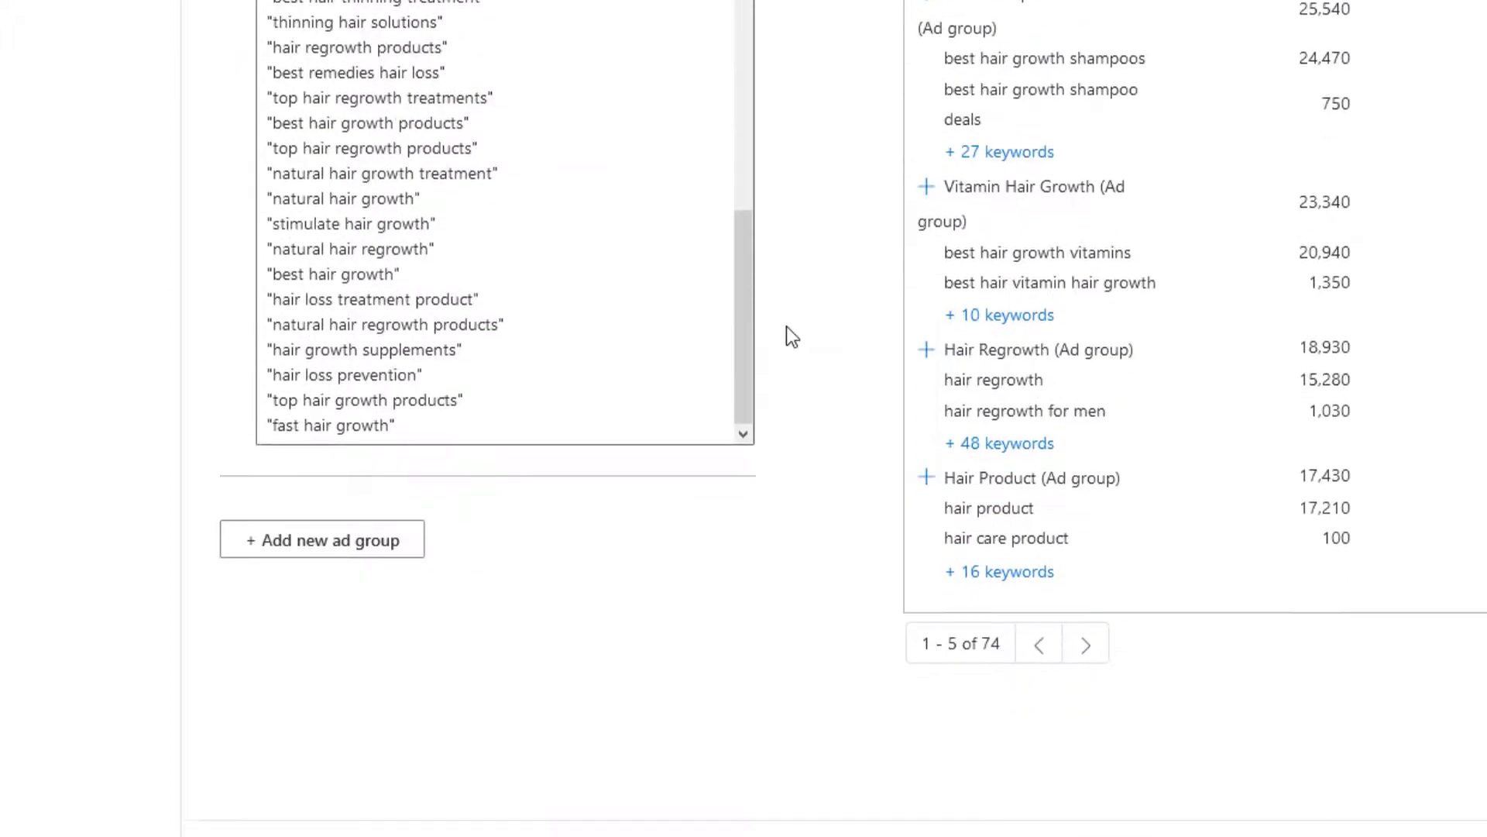
{"action": "scroll", "coordinate": [787, 327], "scroll_direction": "up", "scroll_amount": 4}
{"action": "scroll", "coordinate": [787, 327], "scroll_direction": "down", "scroll_amount": 5}
{"action": "scroll", "coordinate": [821, 409], "scroll_direction": "down", "scroll_amount": 2}
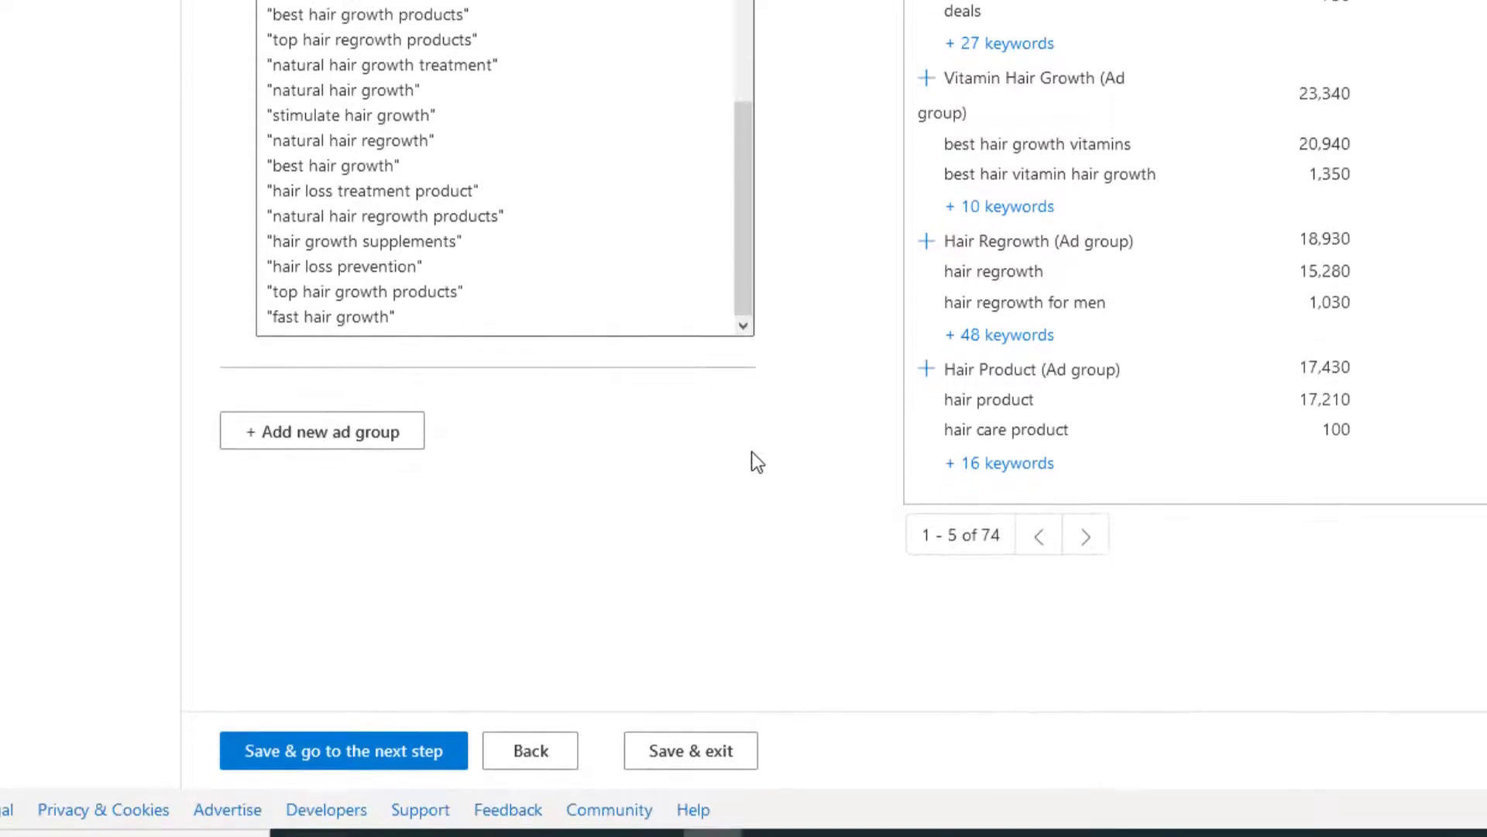
{"action": "left_click", "coordinate": [381, 749]}
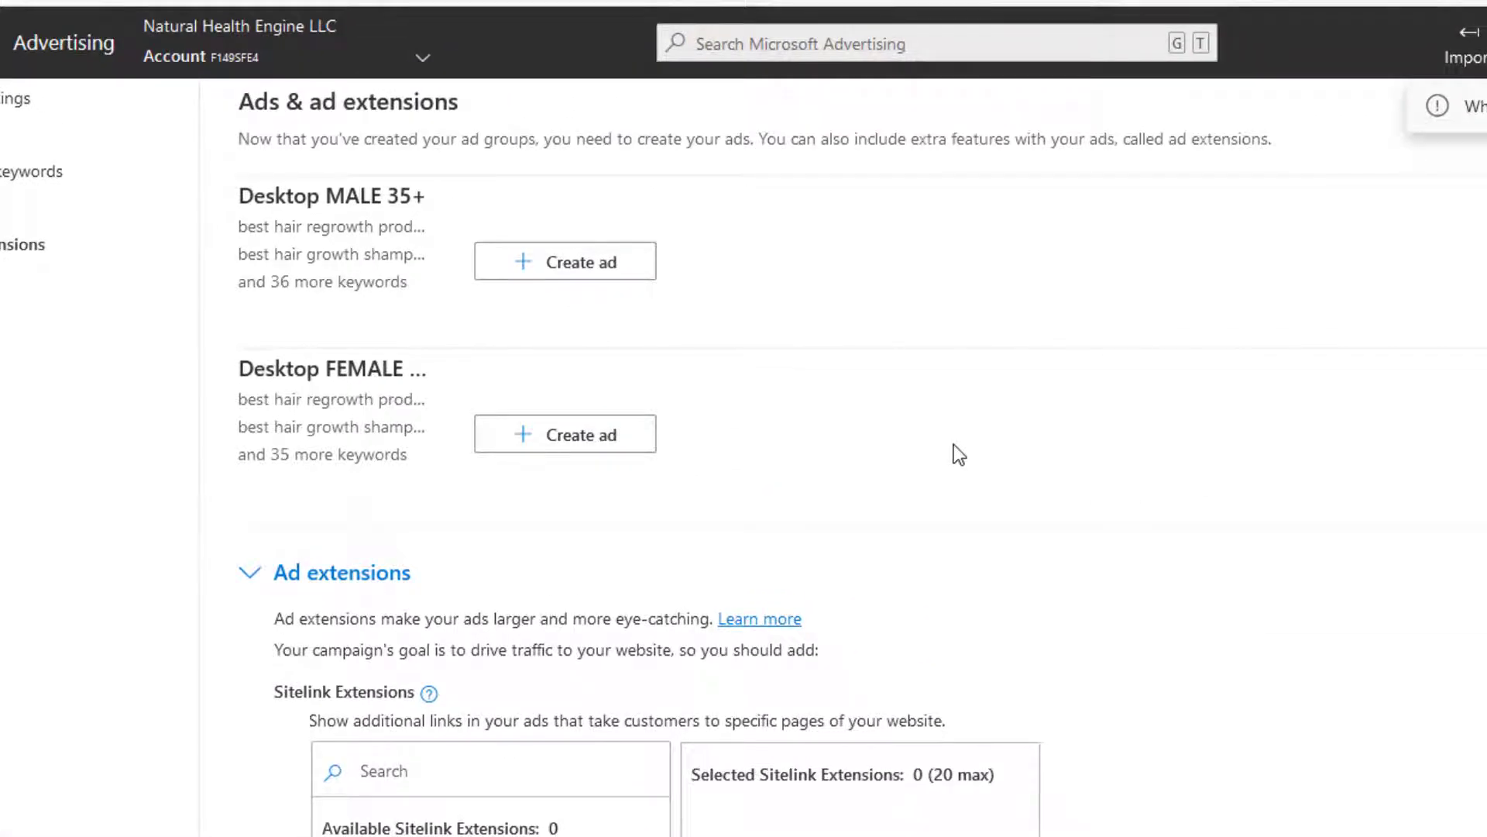
Step: Look over the ad extension options and start a new ad for Desktop MALE 35+ with the type "Expanded text ad"
{"action": "scroll", "coordinate": [955, 446], "scroll_direction": "down", "scroll_amount": 10}
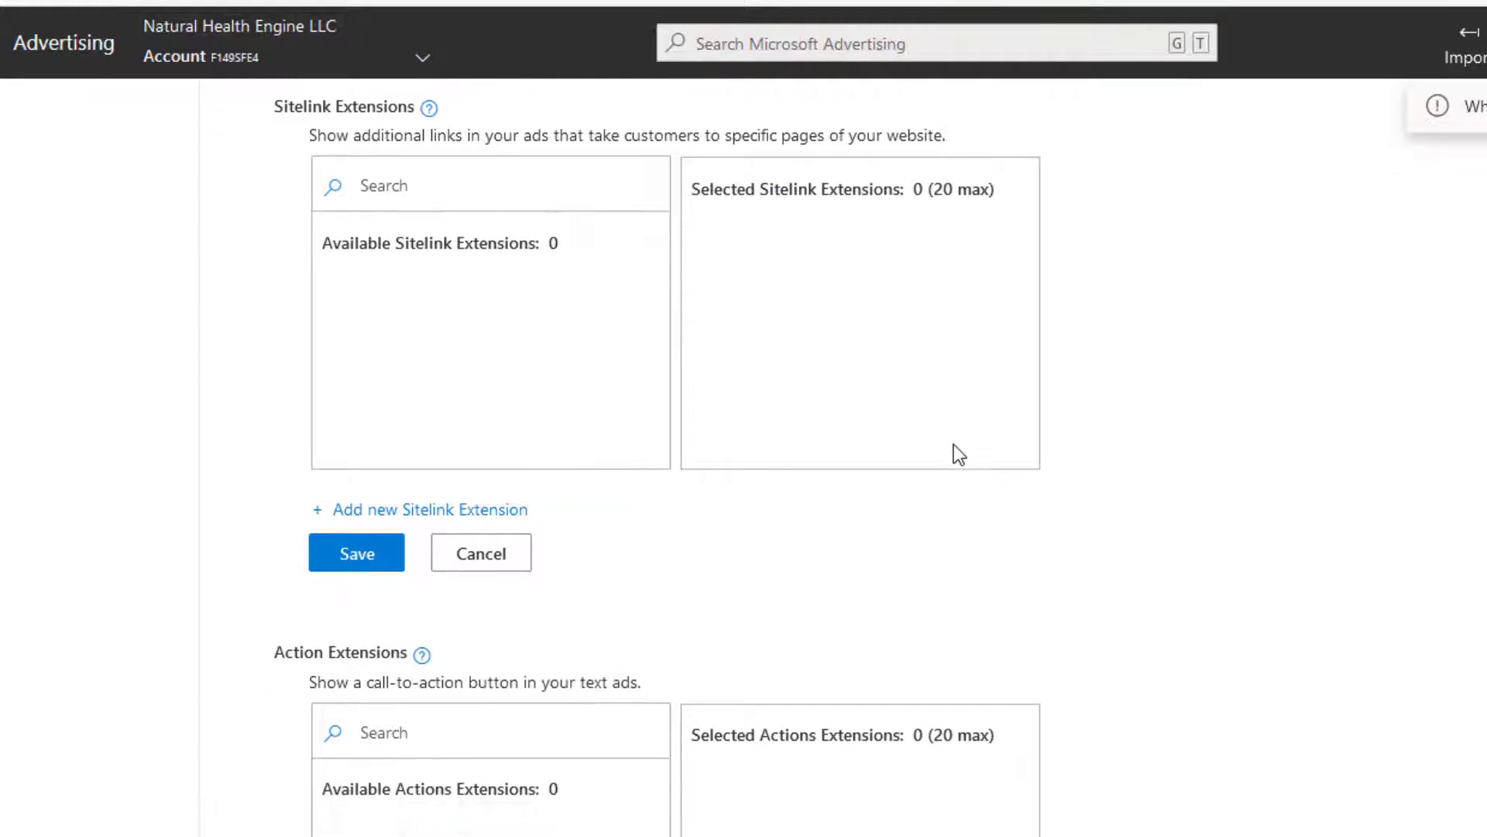
{"action": "scroll", "coordinate": [955, 446], "scroll_direction": "down", "scroll_amount": 10}
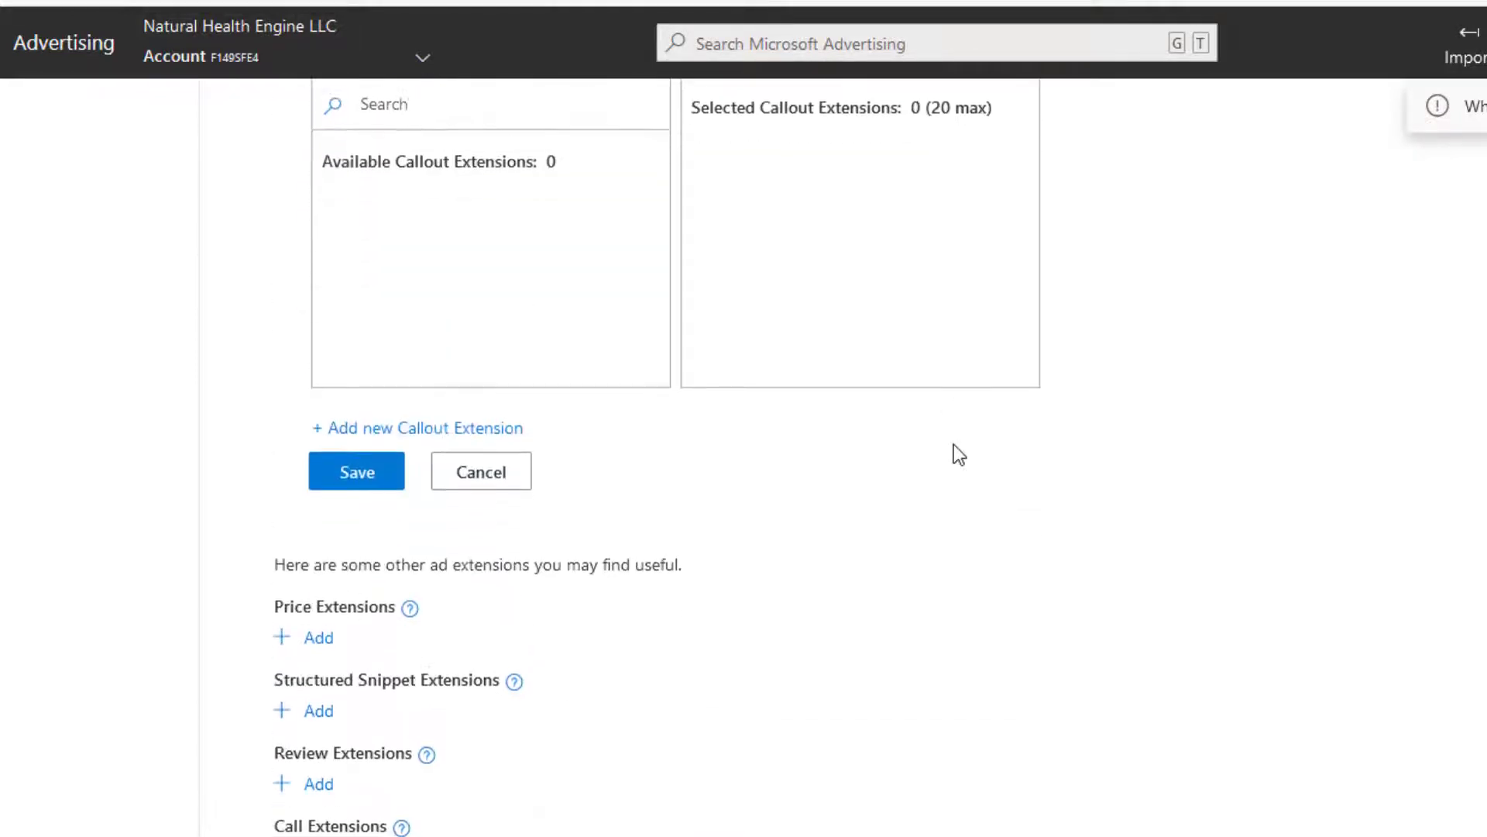
{"action": "scroll", "coordinate": [954, 445], "scroll_direction": "up", "scroll_amount": 11}
{"action": "scroll", "coordinate": [955, 445], "scroll_direction": "up", "scroll_amount": 10}
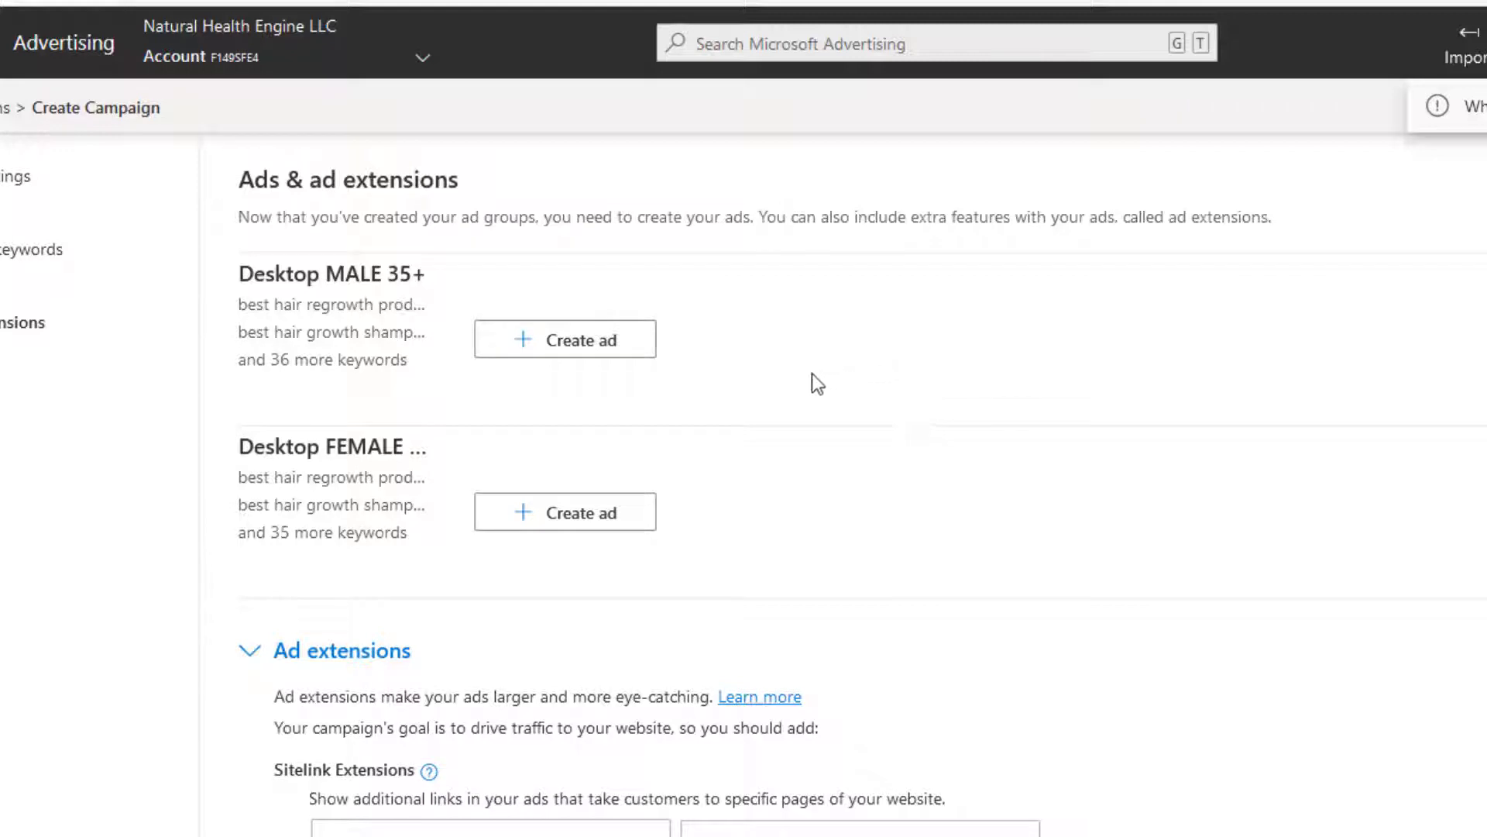
{"action": "left_click", "coordinate": [601, 347]}
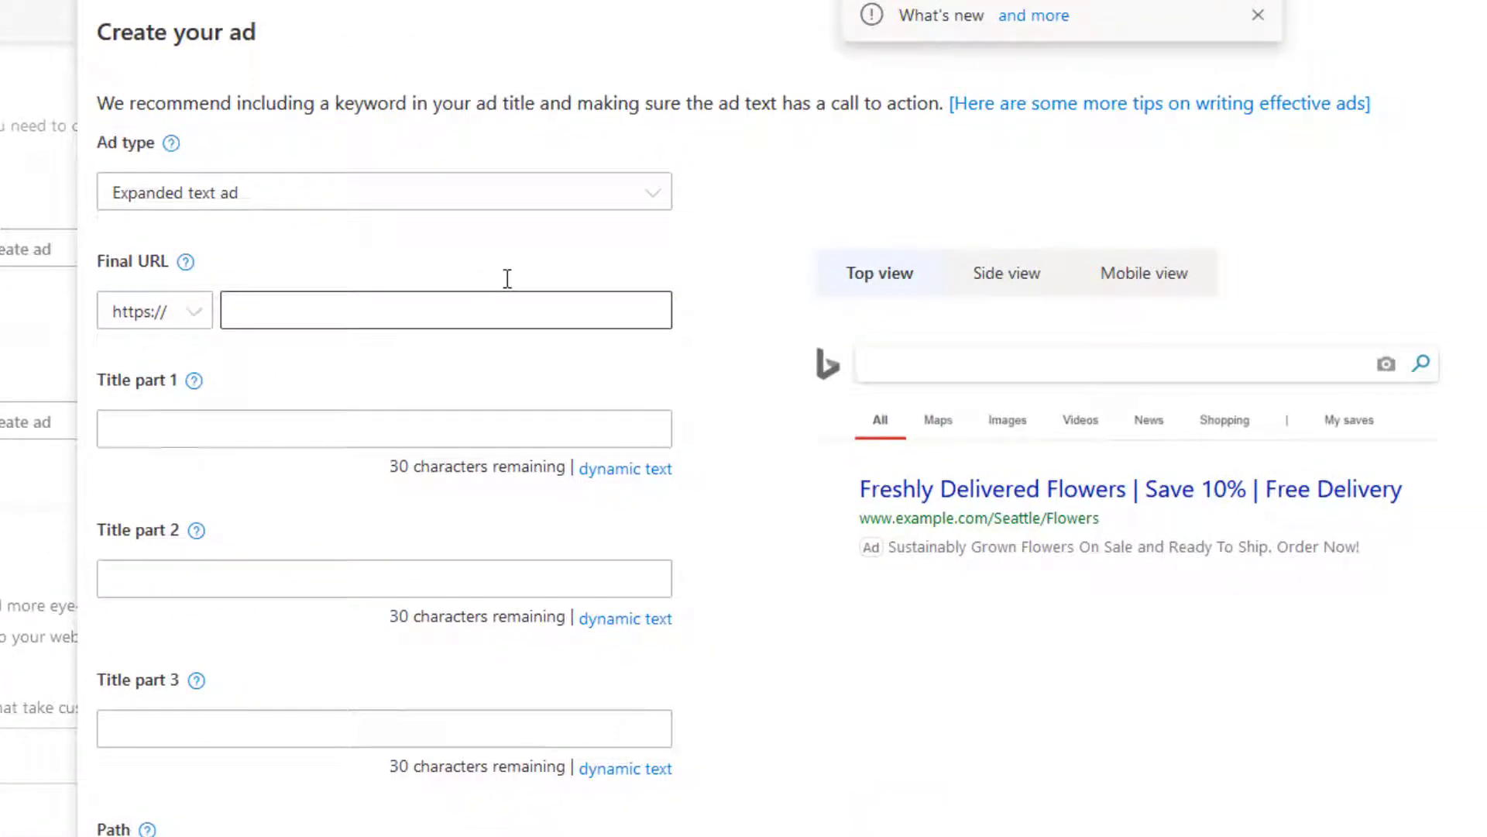
{"action": "left_click", "coordinate": [651, 193]}
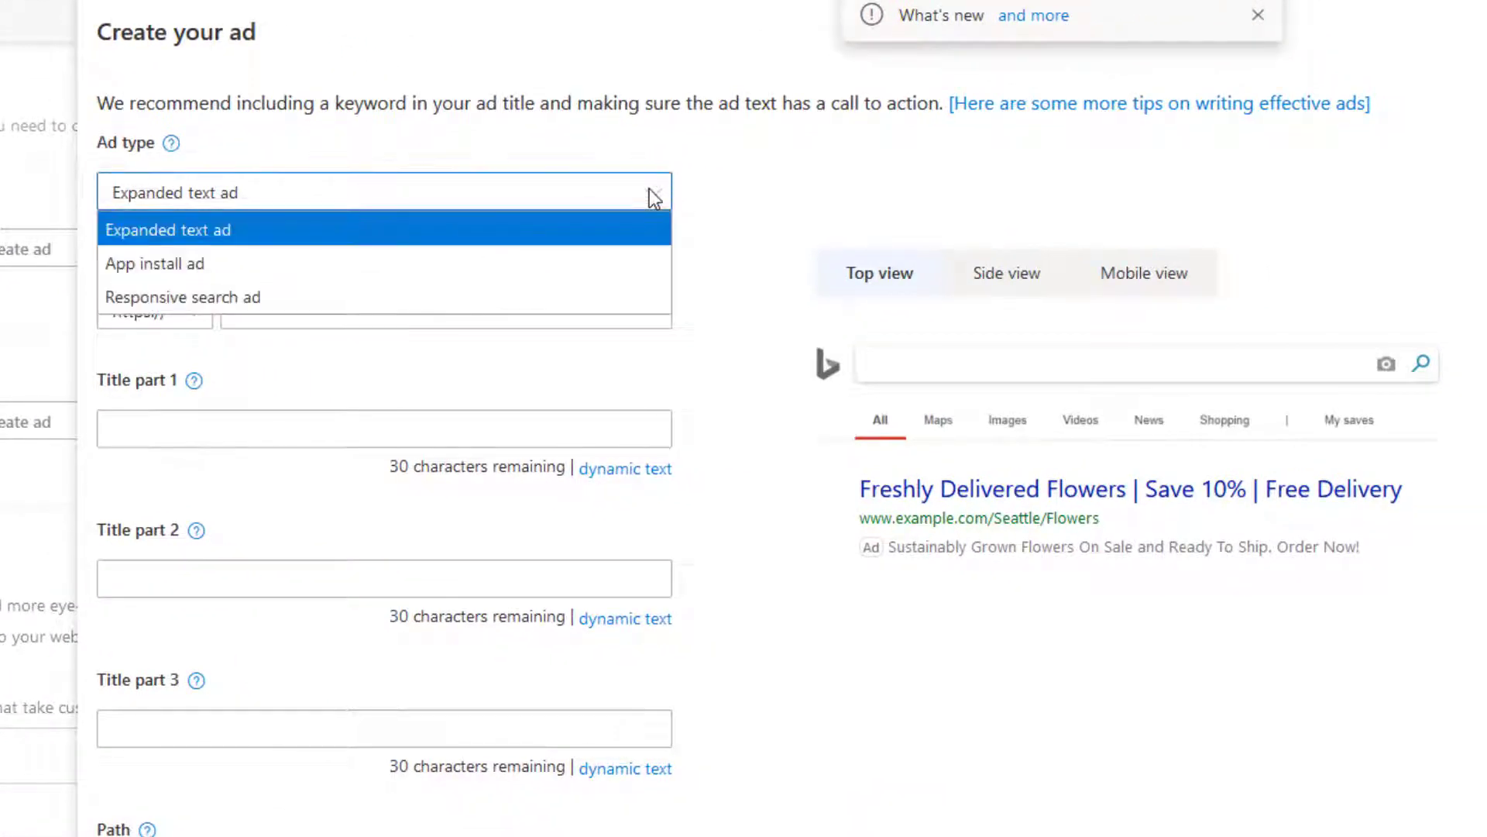
{"action": "left_click", "coordinate": [662, 231]}
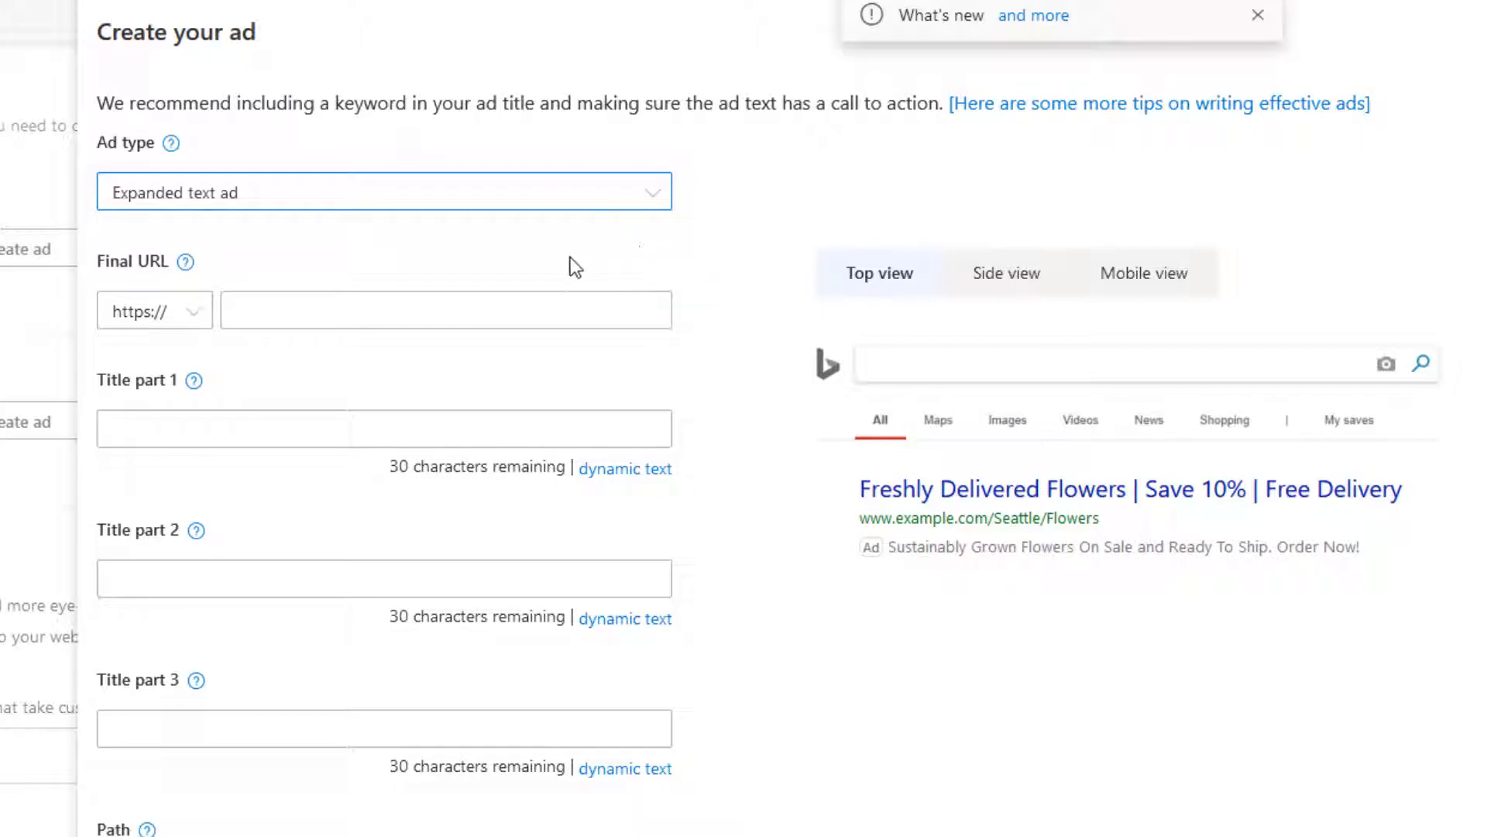
{"action": "scroll", "coordinate": [559, 287], "scroll_direction": "down", "scroll_amount": 10}
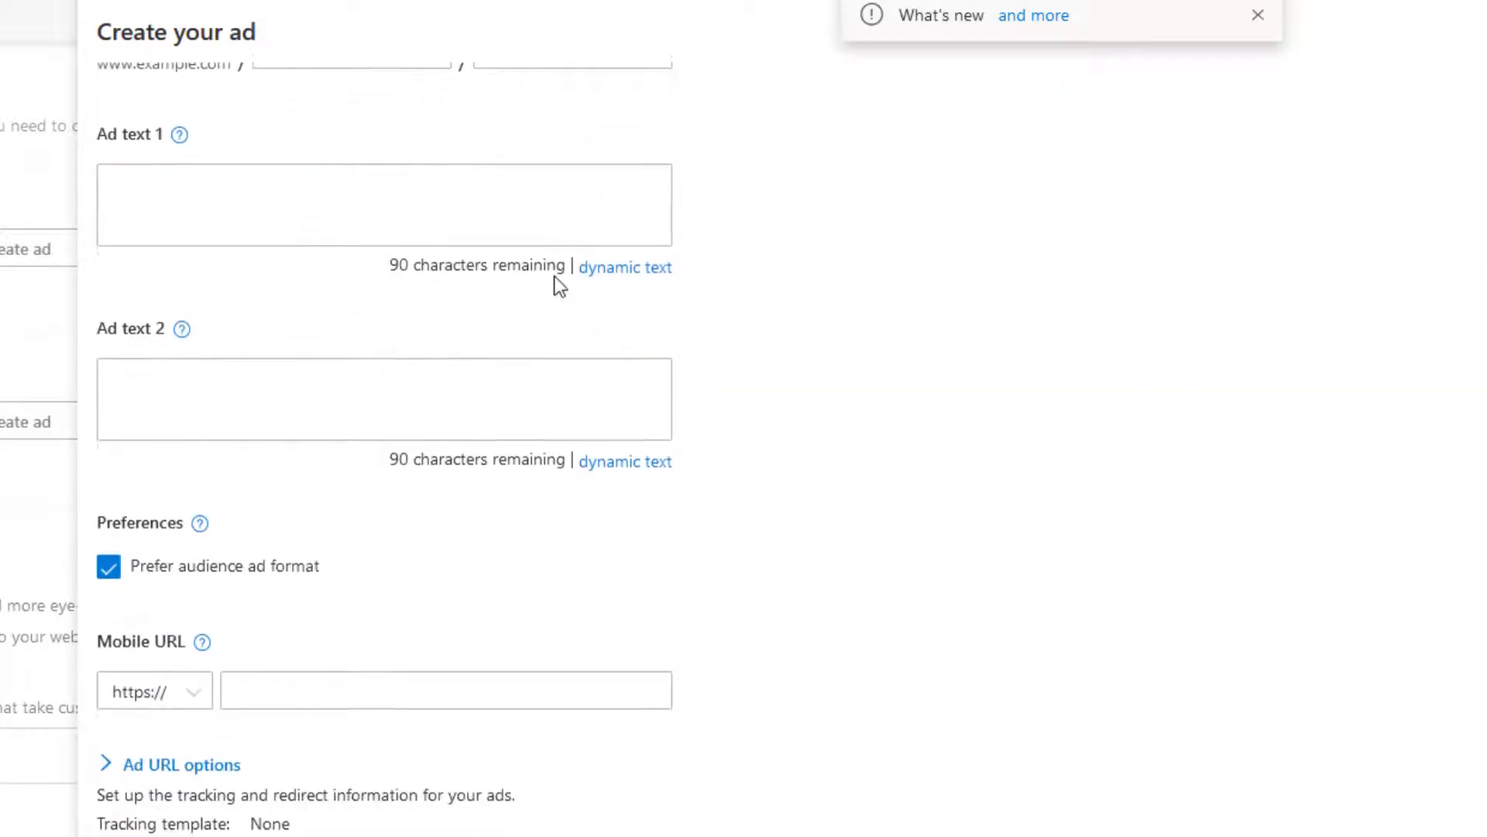
{"action": "scroll", "coordinate": [559, 286], "scroll_direction": "up", "scroll_amount": 10}
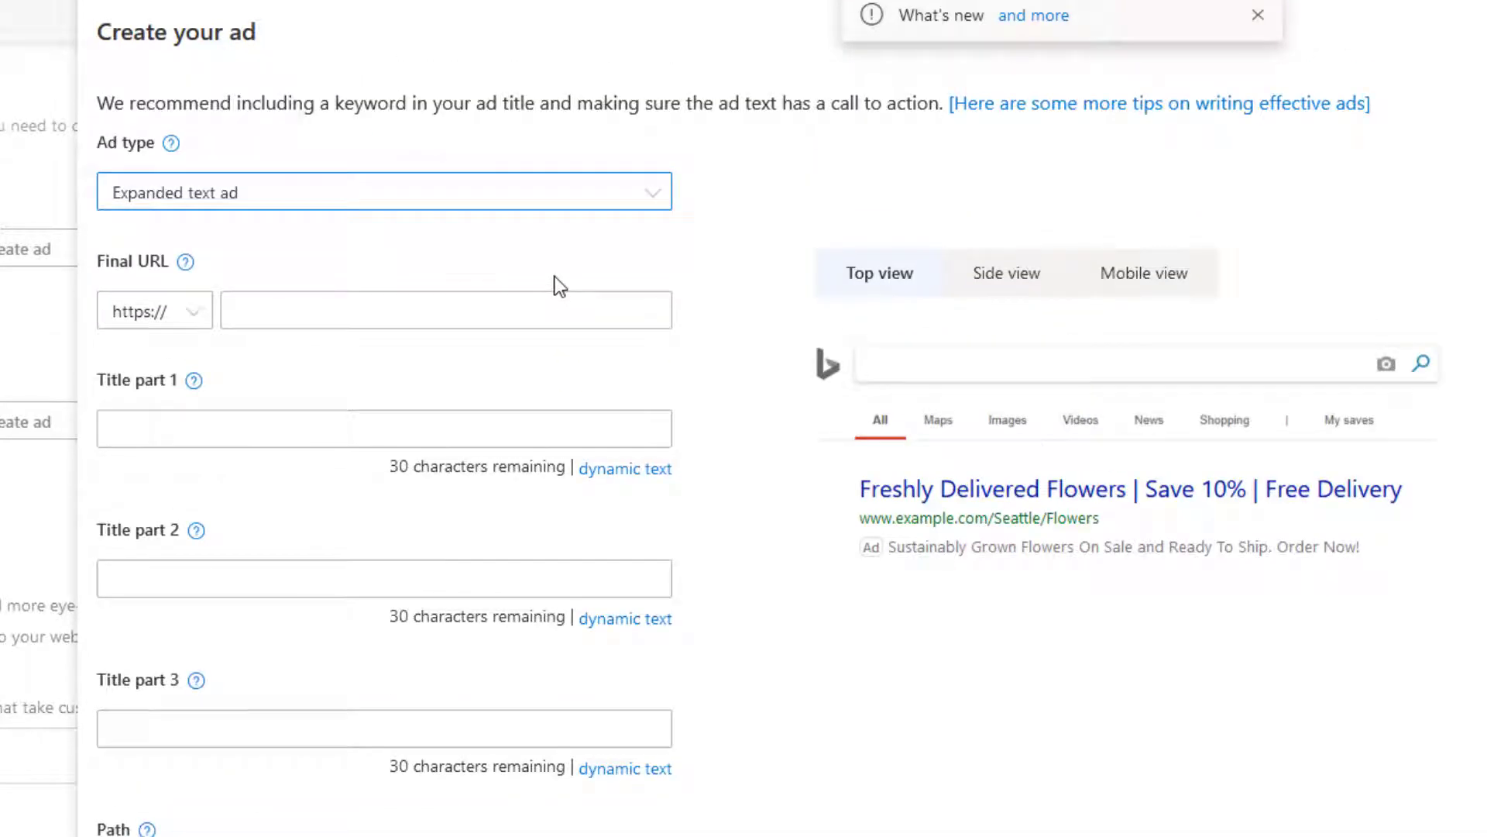
Step: Switch to the HairFortin page and copy its address up to "video.php", leaving out the hop parameter
{"action": "left_click", "coordinate": [583, 296]}
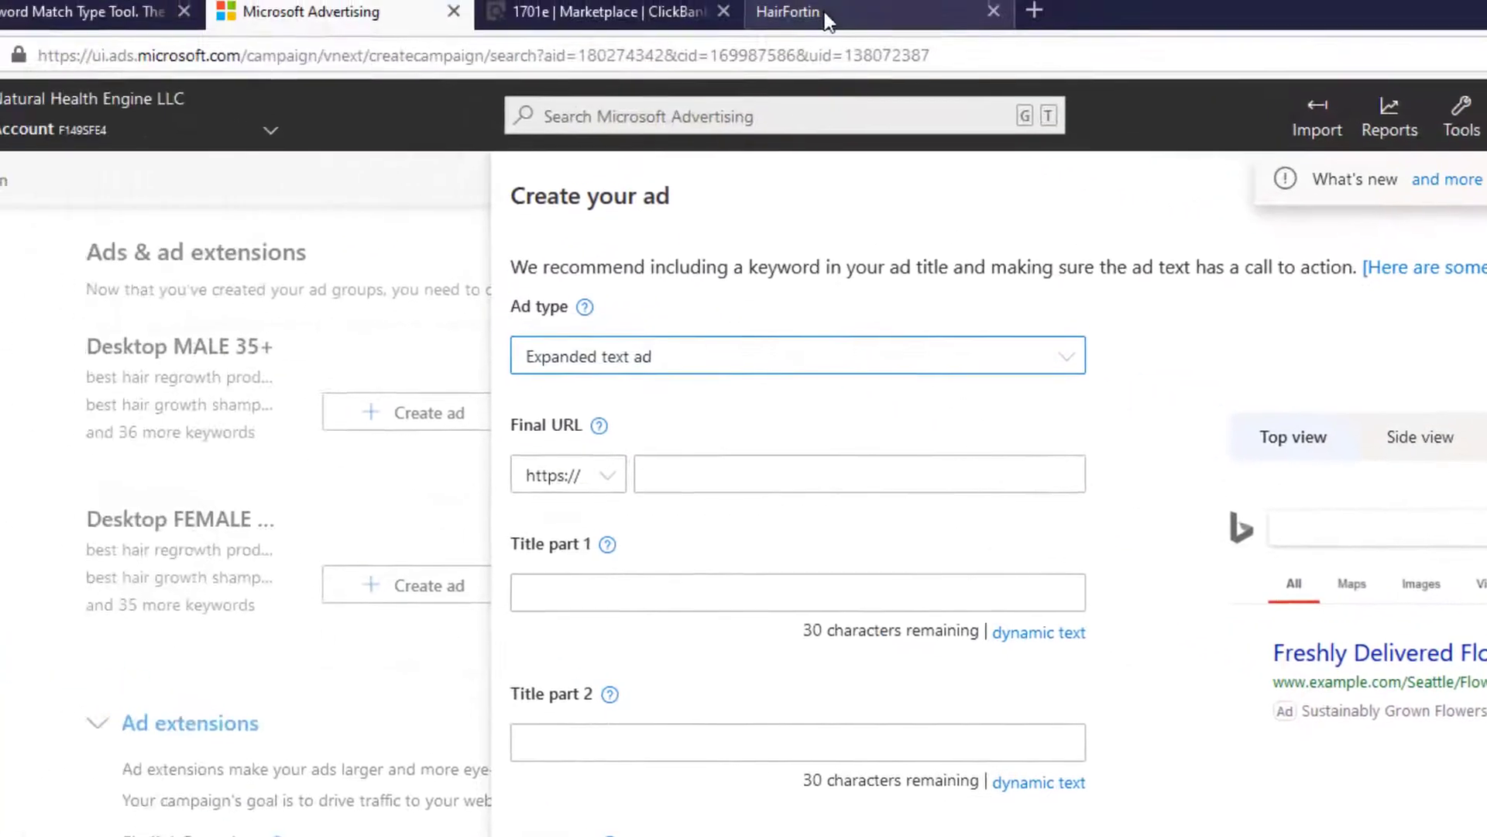
{"action": "left_click", "coordinate": [824, 12]}
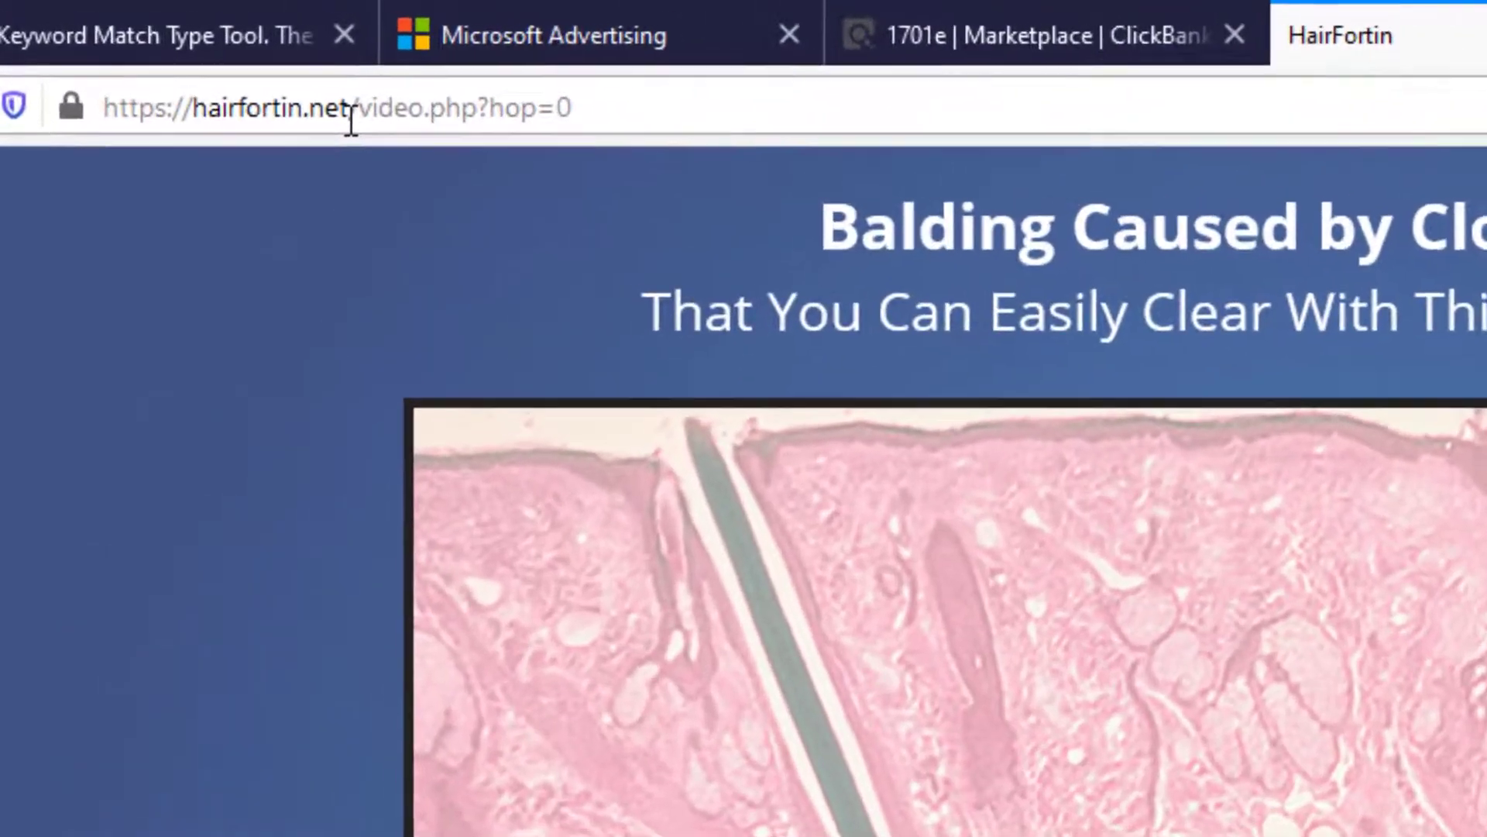
{"action": "left_click", "coordinate": [213, 73]}
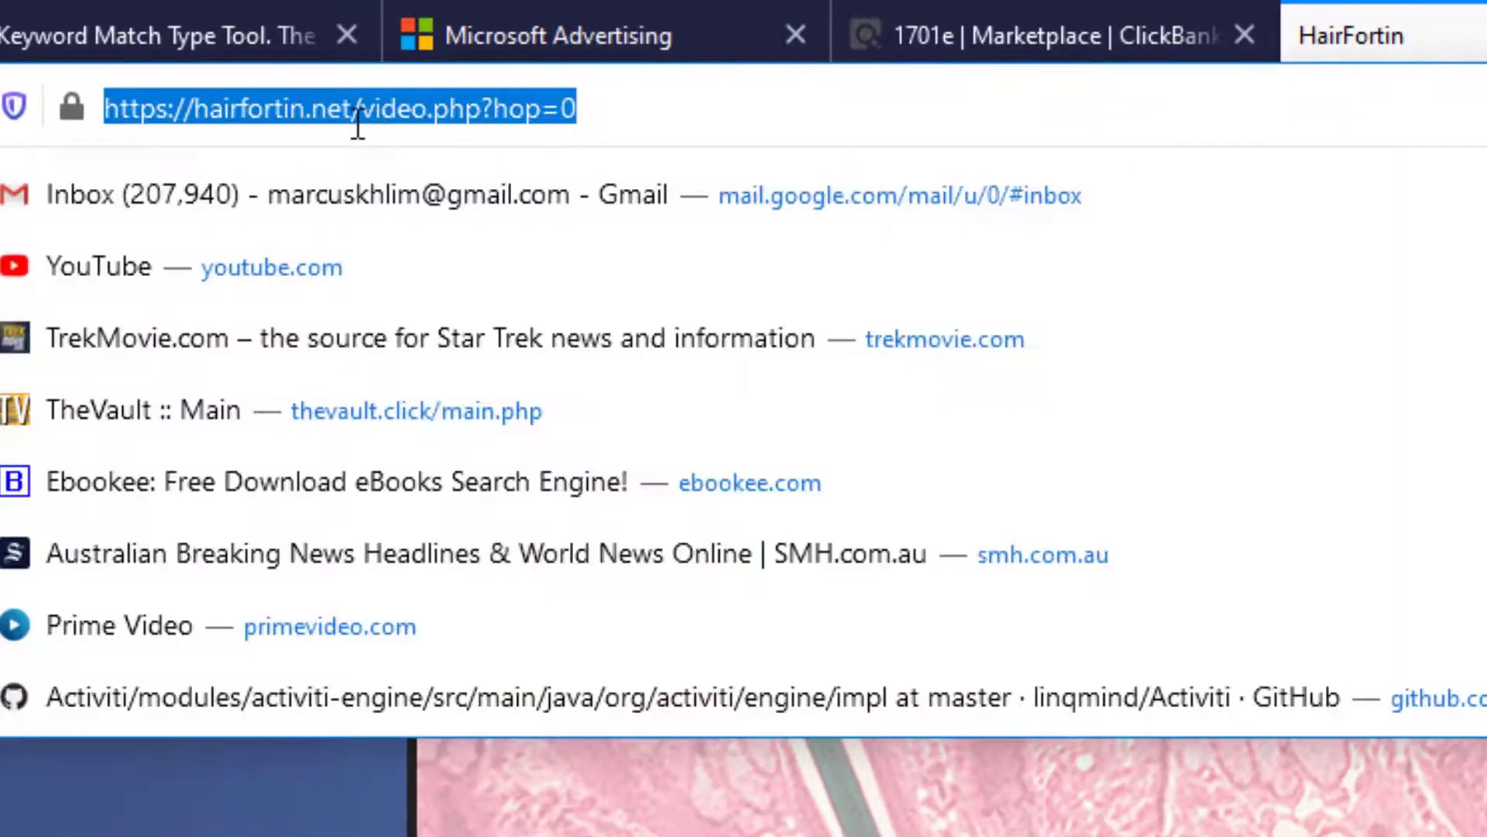
{"action": "left_click", "coordinate": [376, 116]}
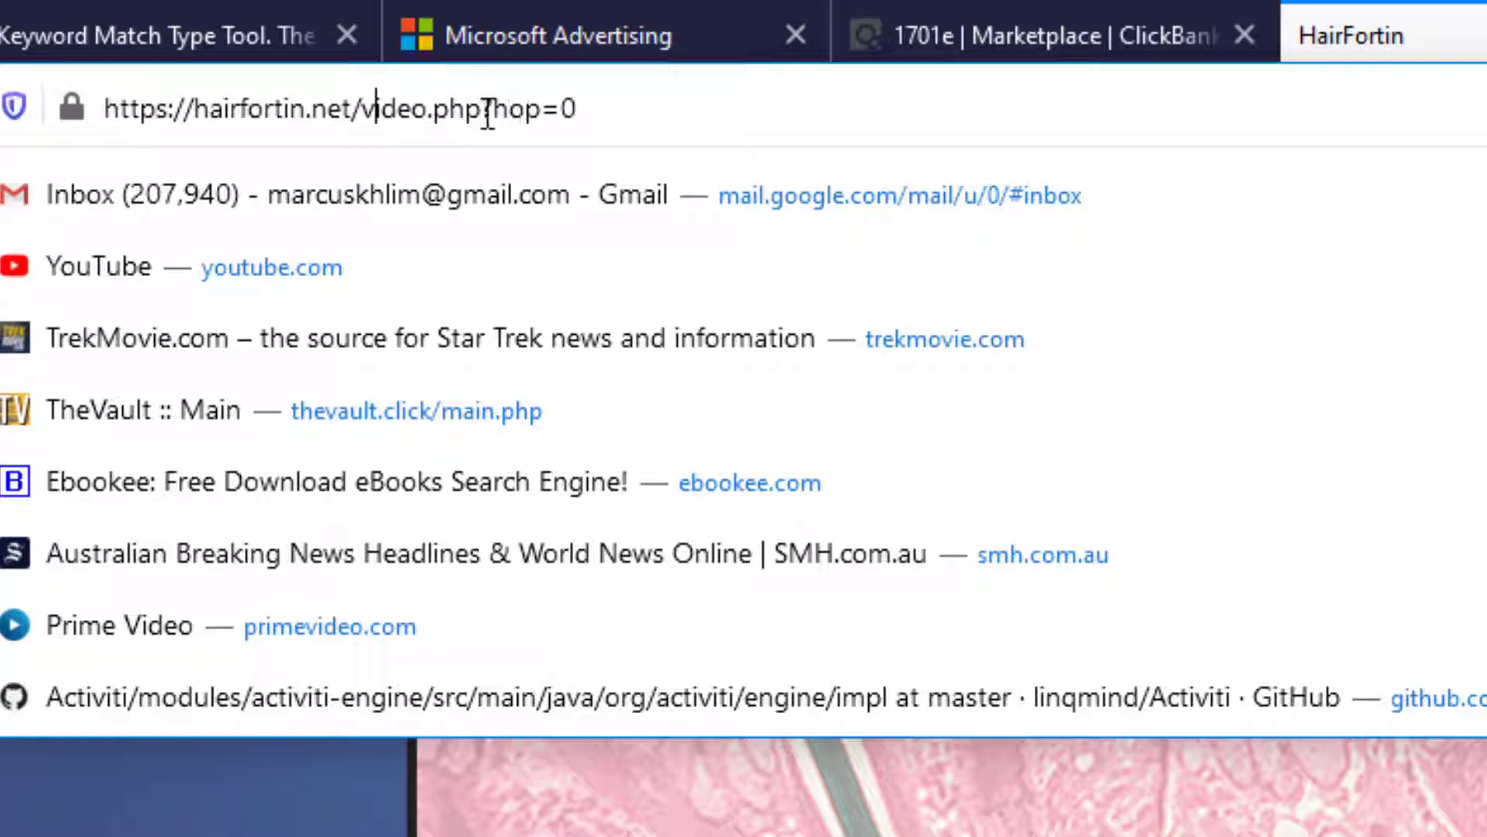
{"action": "left_click_drag", "start_coordinate": [481, 107], "coordinate": [104, 106]}
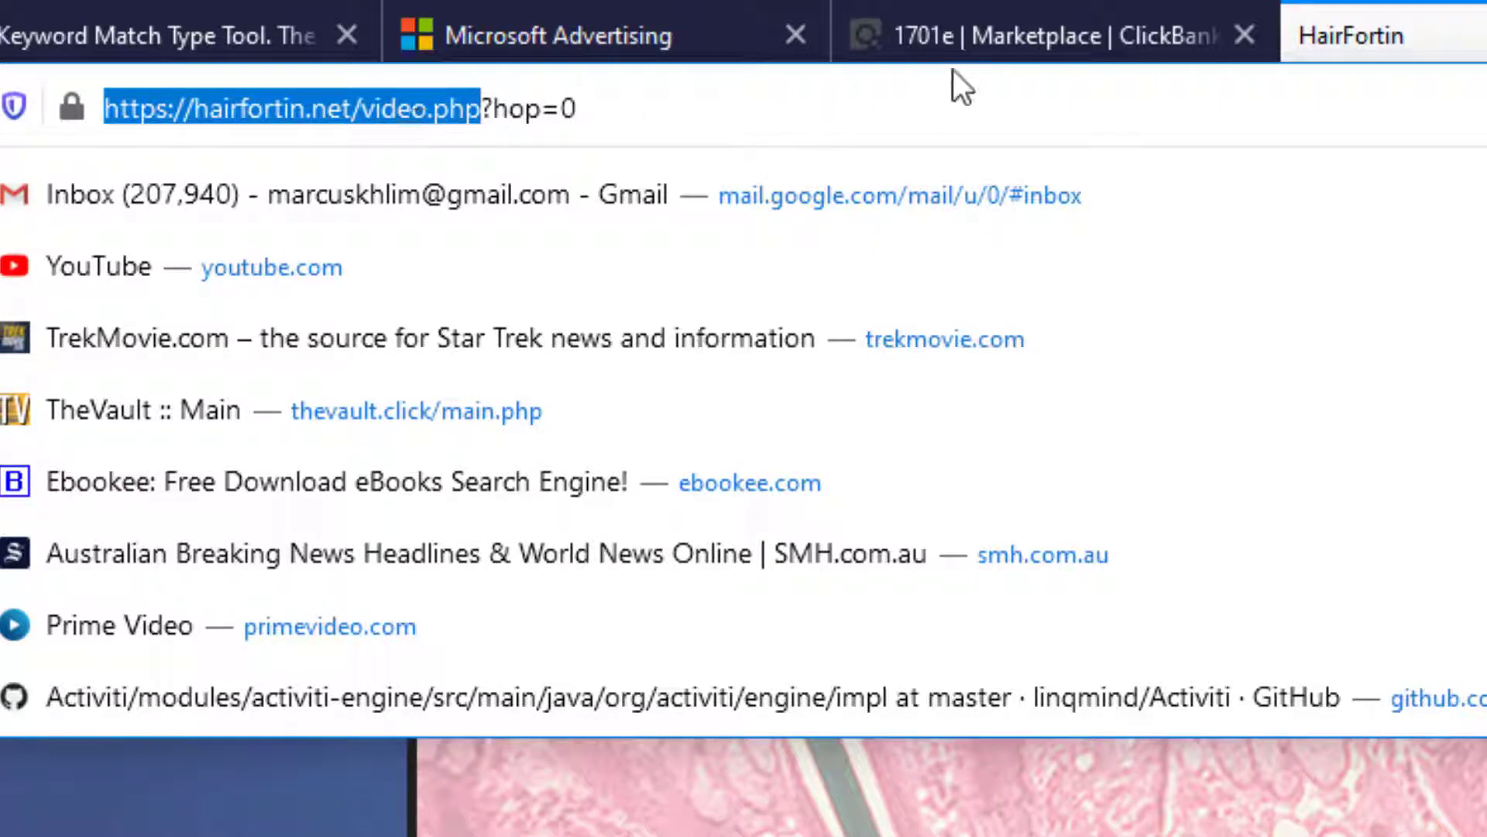
{"action": "left_click", "coordinate": [354, 108]}
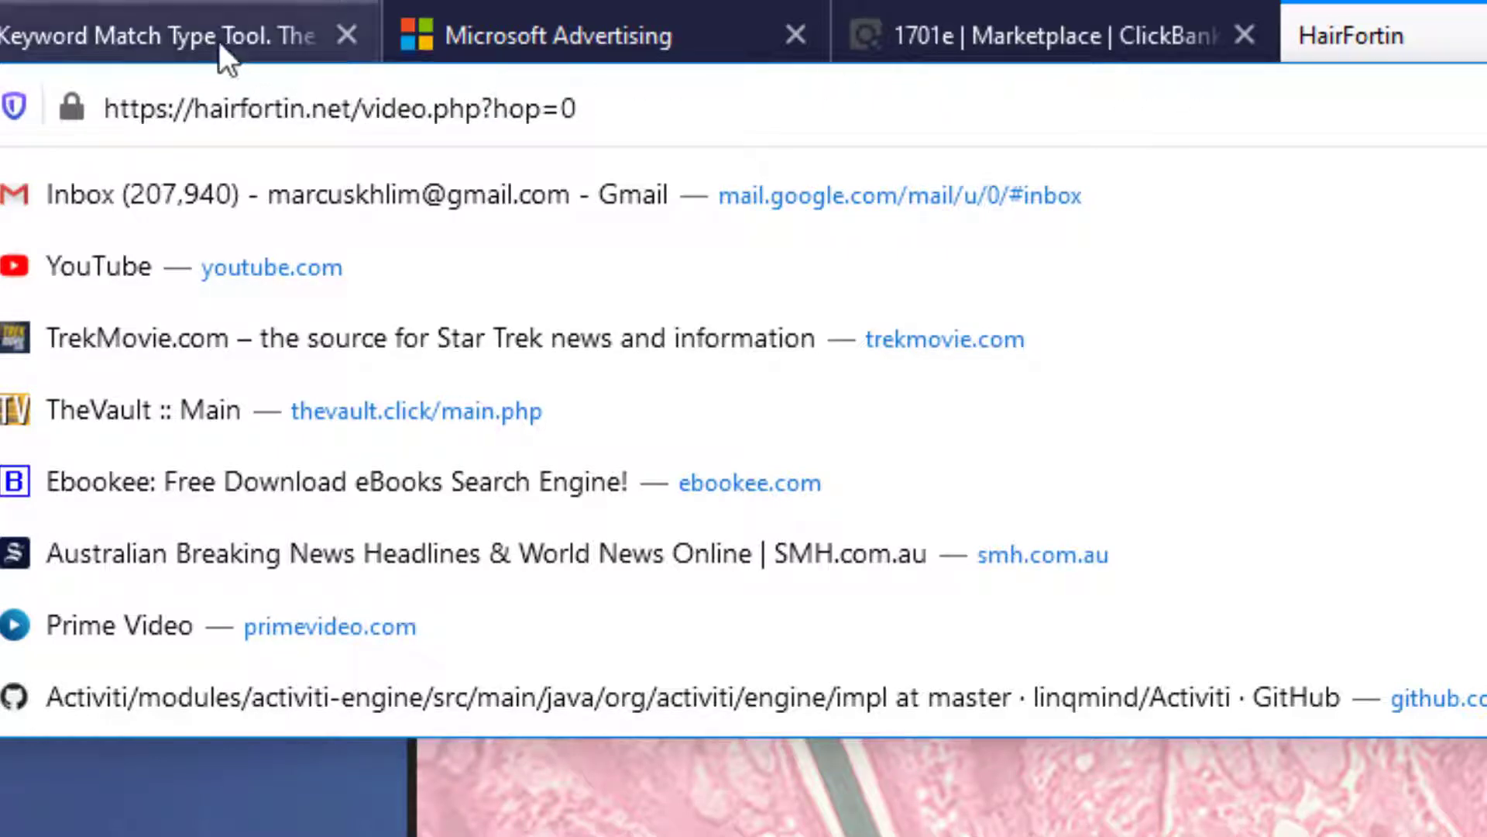
{"action": "left_click", "coordinate": [508, 47]}
{"action": "left_click", "coordinate": [1146, 808]}
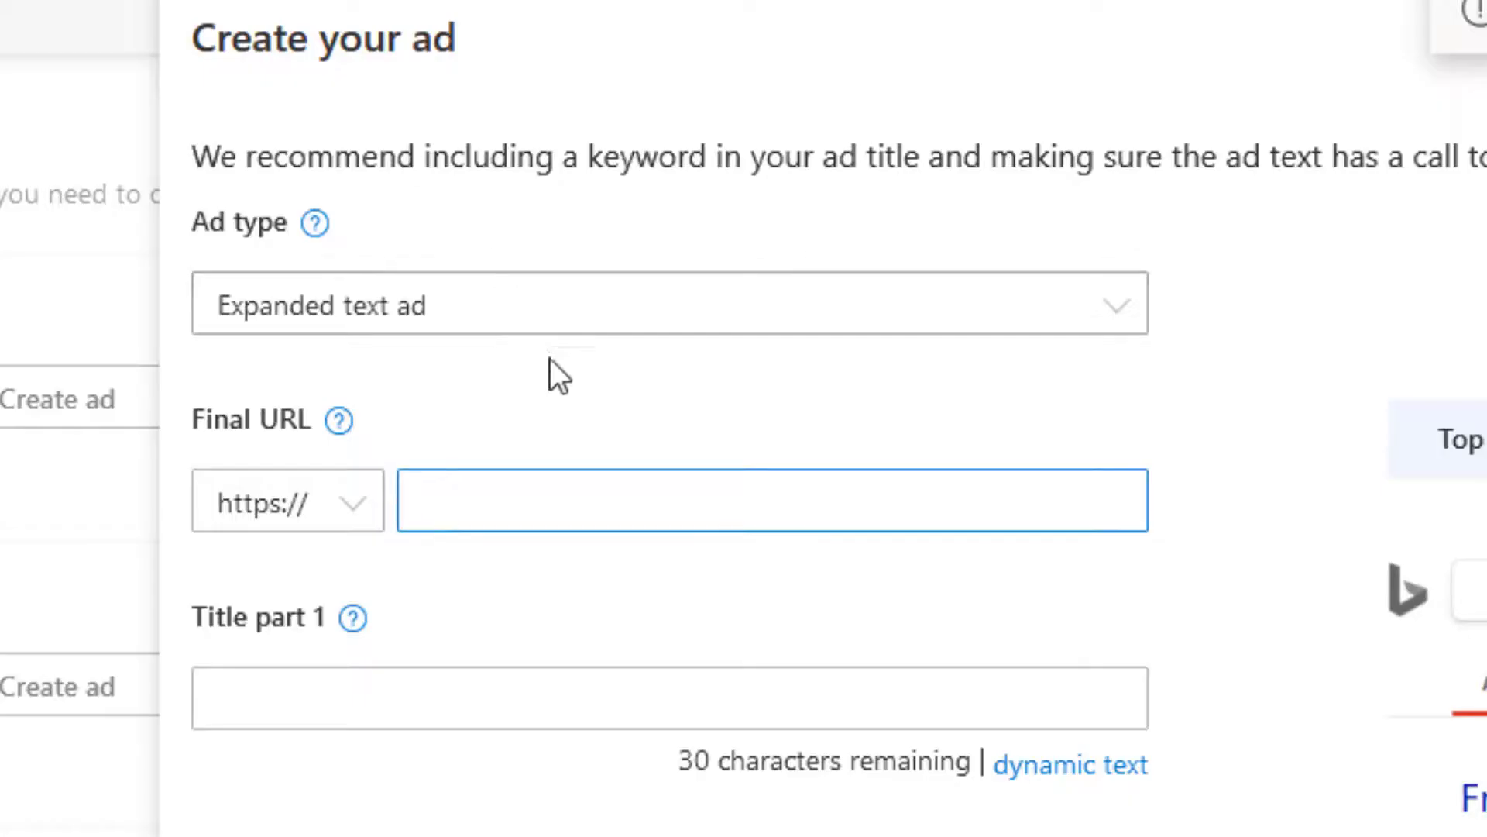
{"action": "type", "text": "hairfortin.net/video.php"}
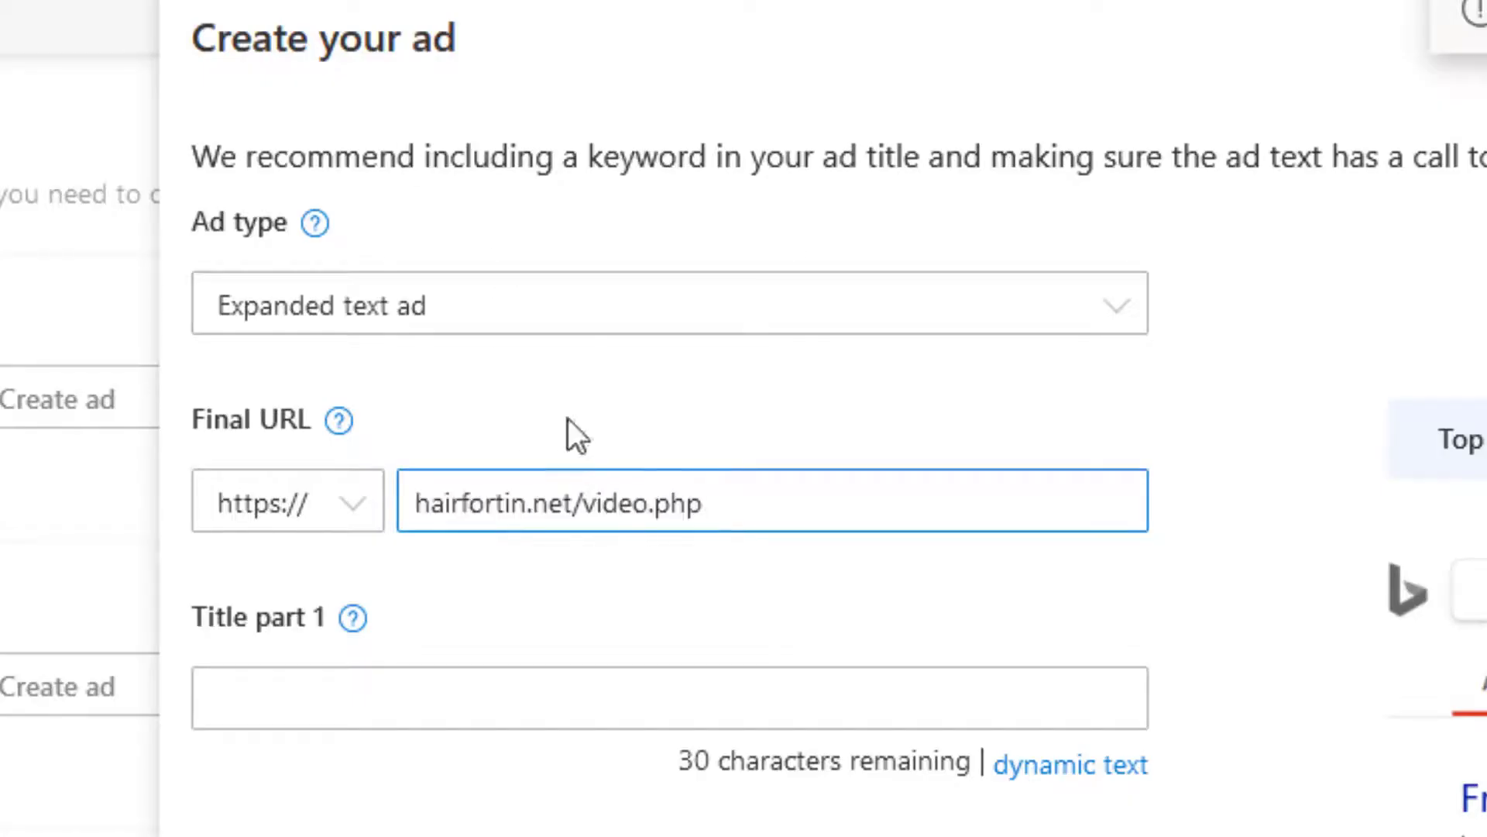
{"action": "left_click", "coordinate": [1145, 412]}
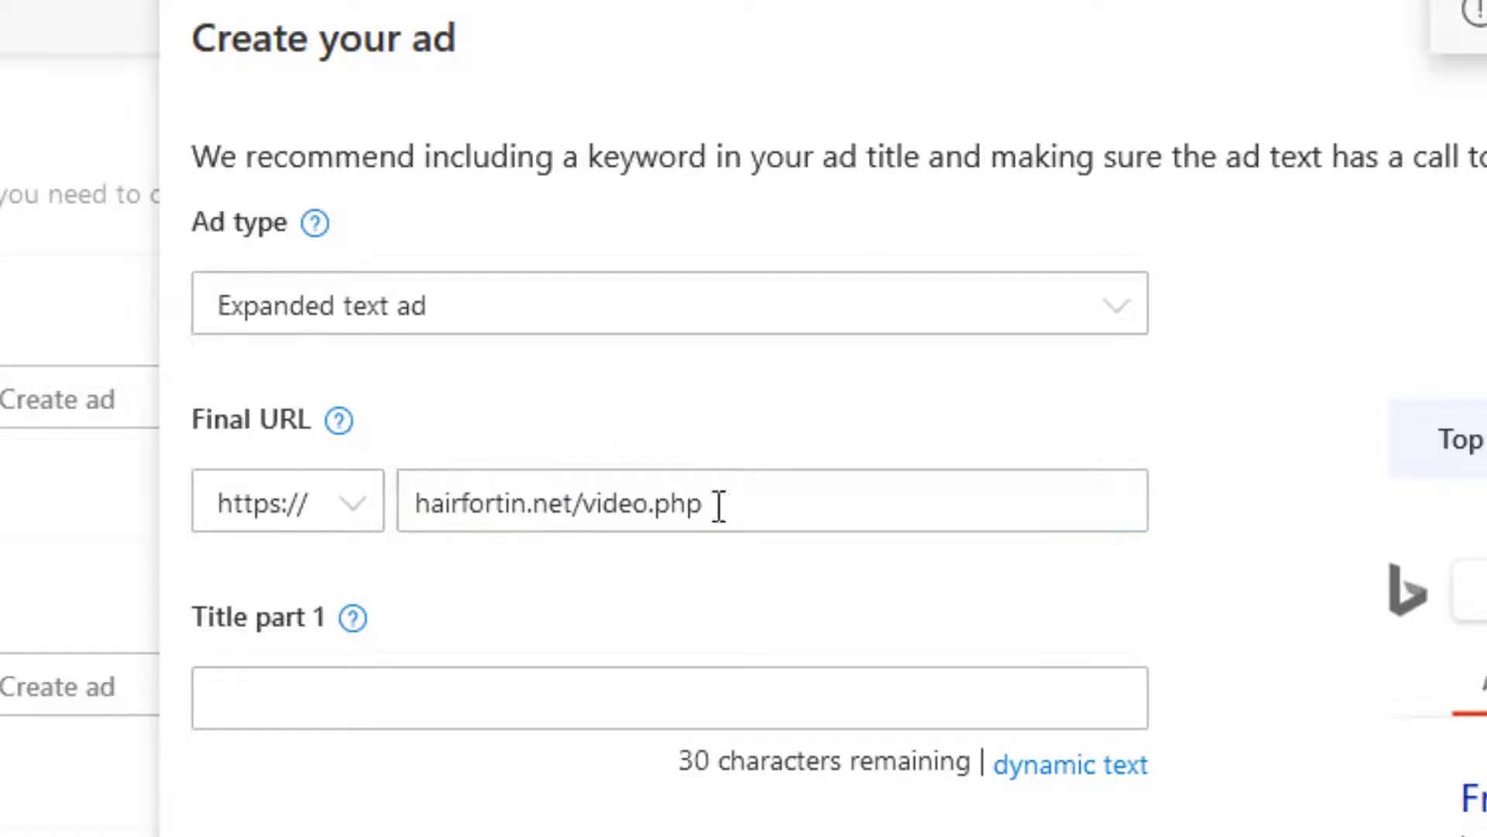
{"action": "left_click", "coordinate": [339, 423]}
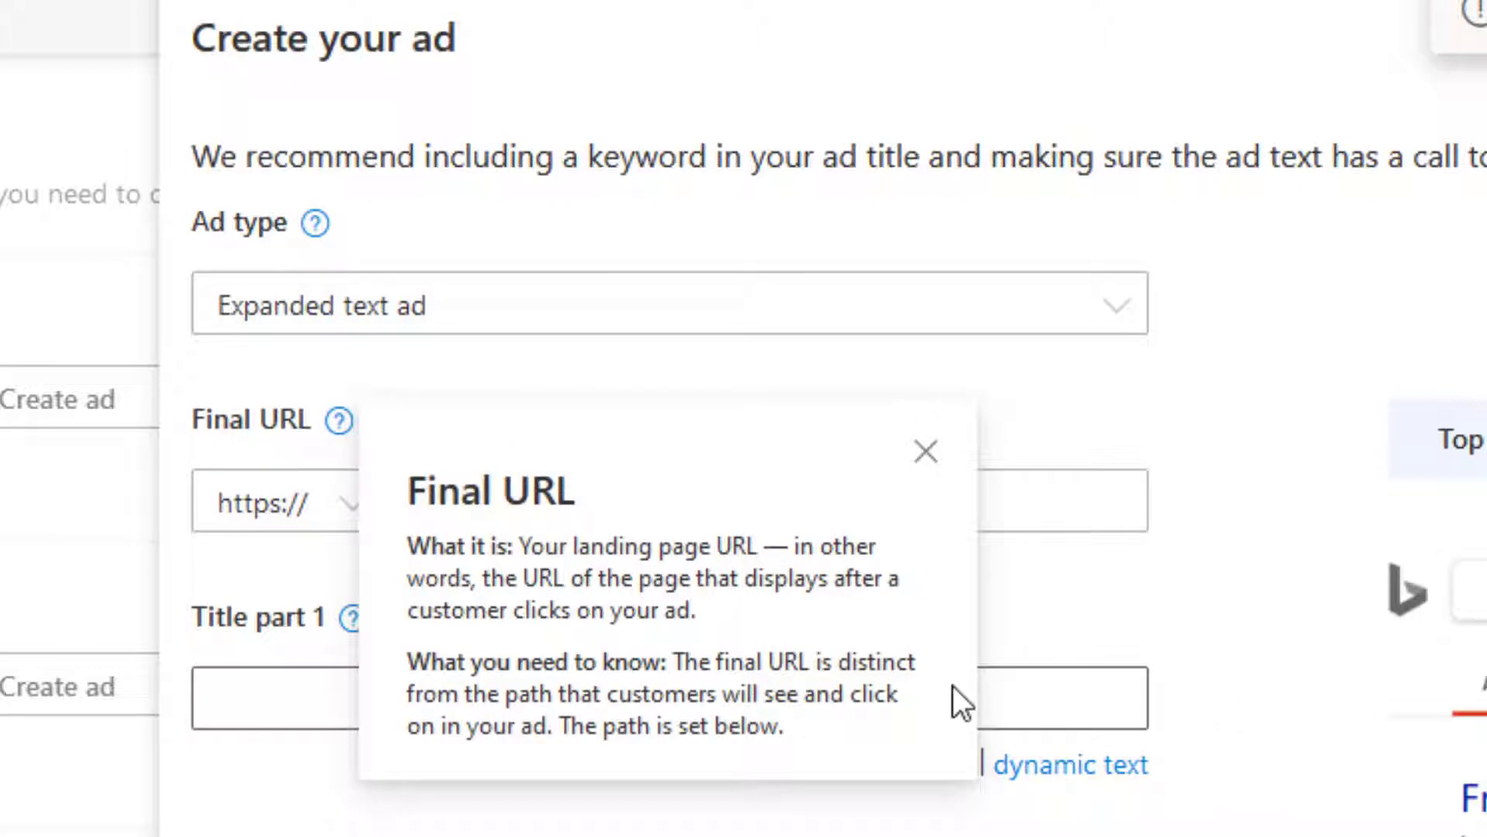
{"action": "left_click", "coordinate": [1072, 622]}
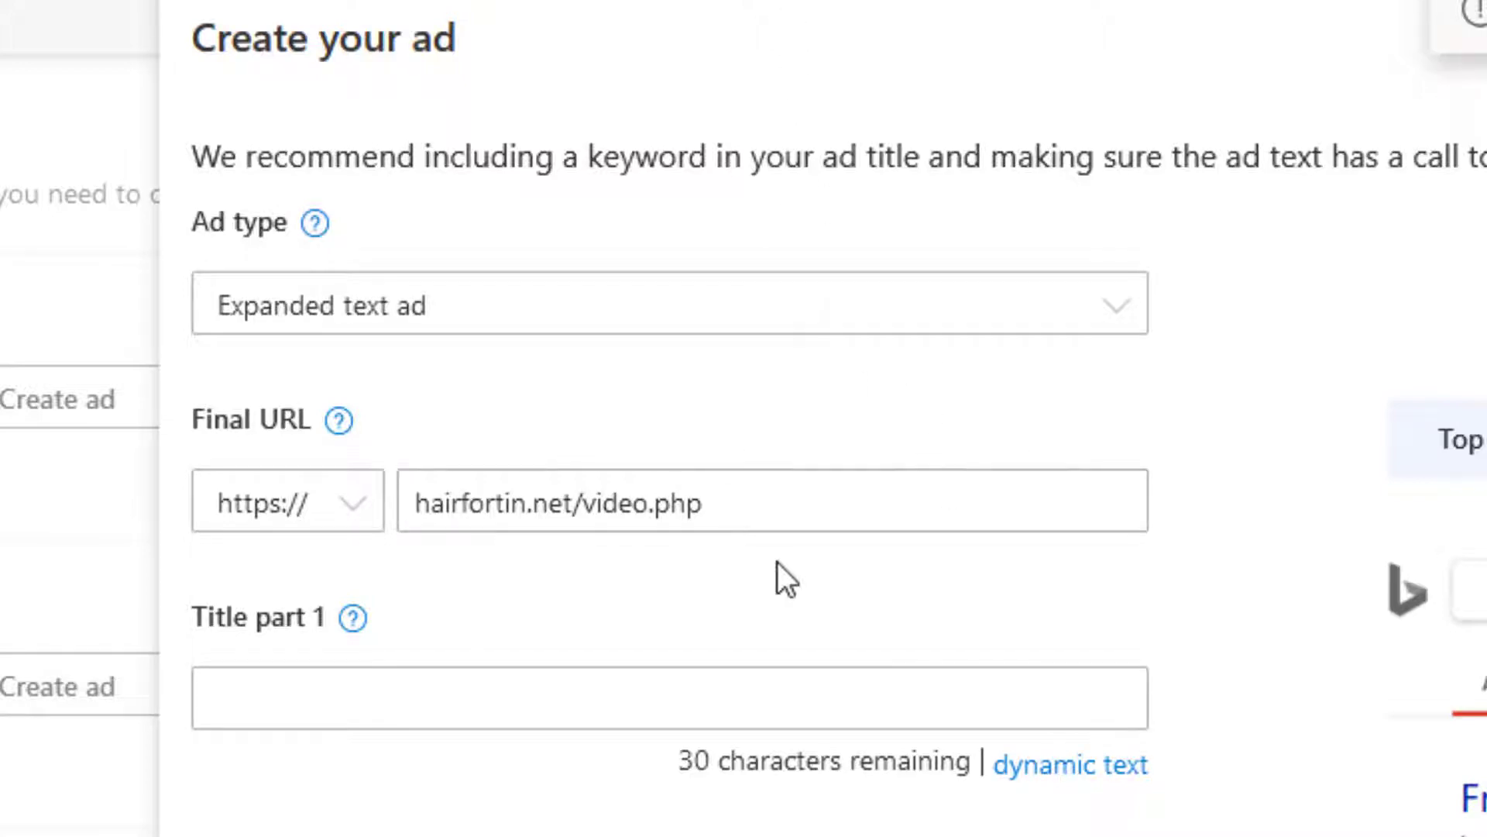
Step: Read the help on the ad's Path, set the first path part to "video" and leave the second part empty
{"action": "left_click", "coordinate": [640, 694]}
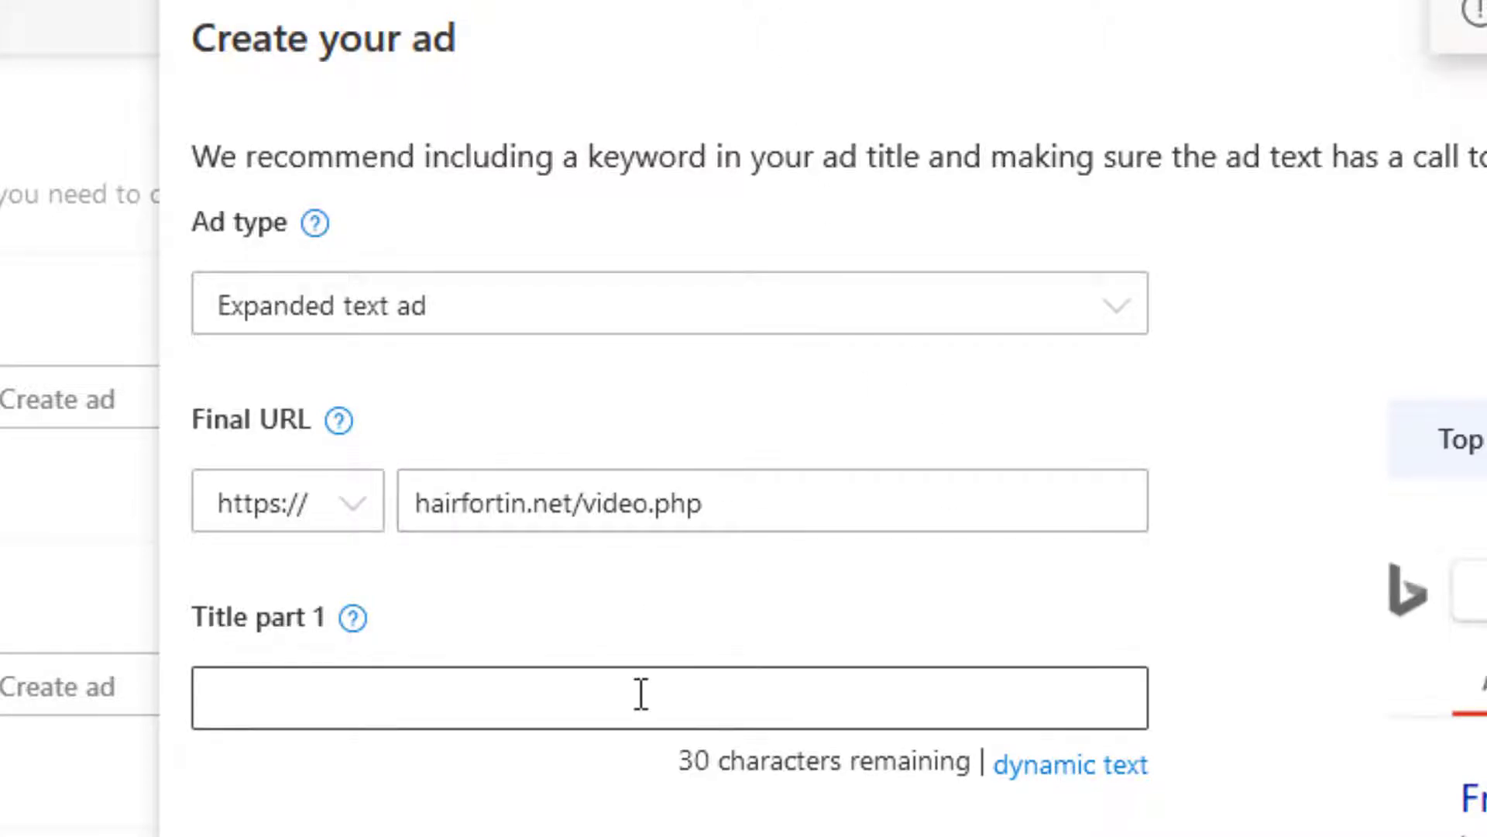
{"action": "scroll", "coordinate": [642, 693], "scroll_direction": "down", "scroll_amount": 2}
{"action": "scroll", "coordinate": [641, 693], "scroll_direction": "down", "scroll_amount": 1}
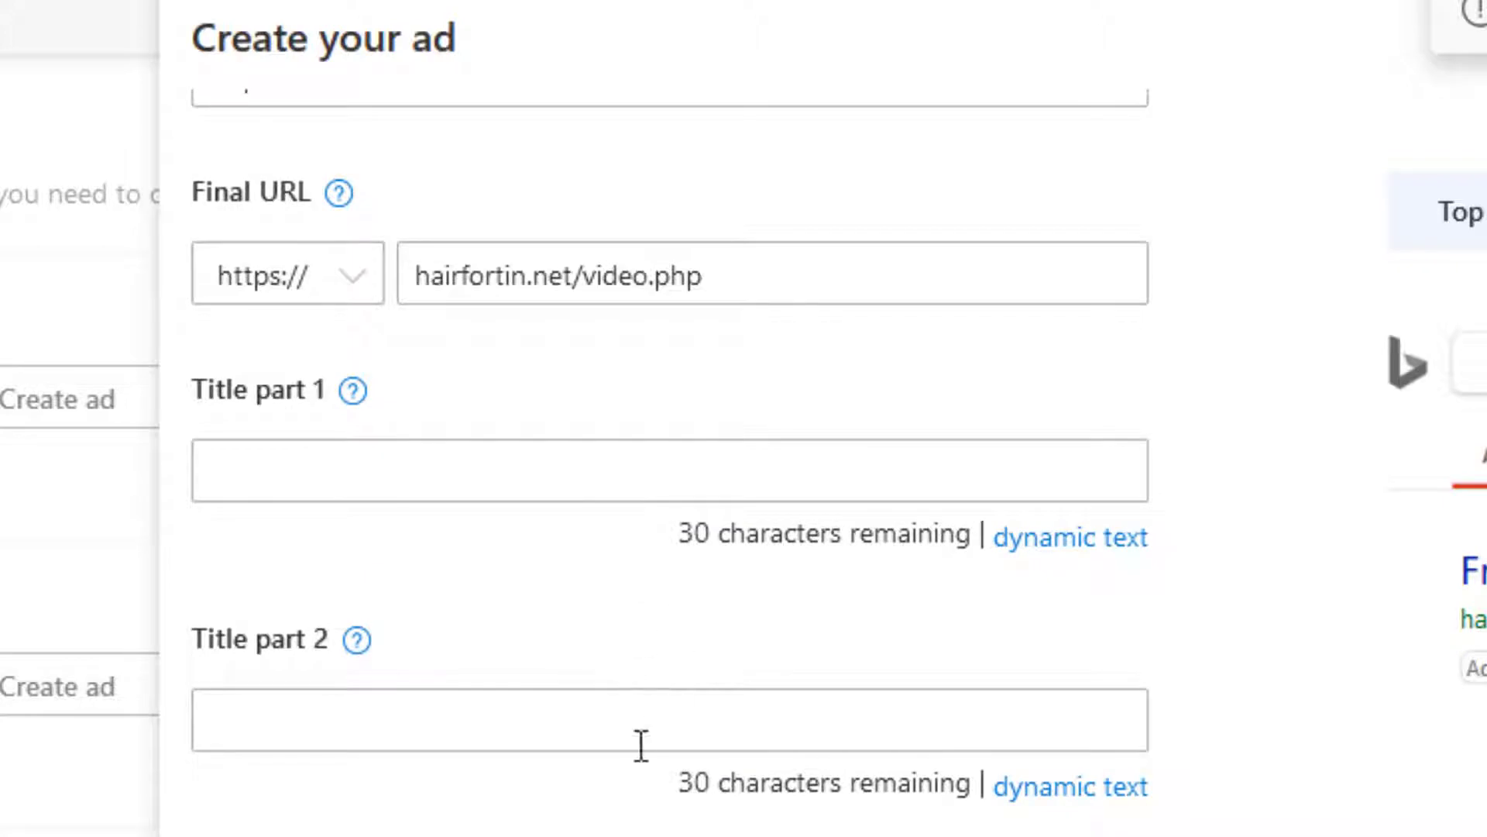
{"action": "left_click", "coordinate": [366, 660]}
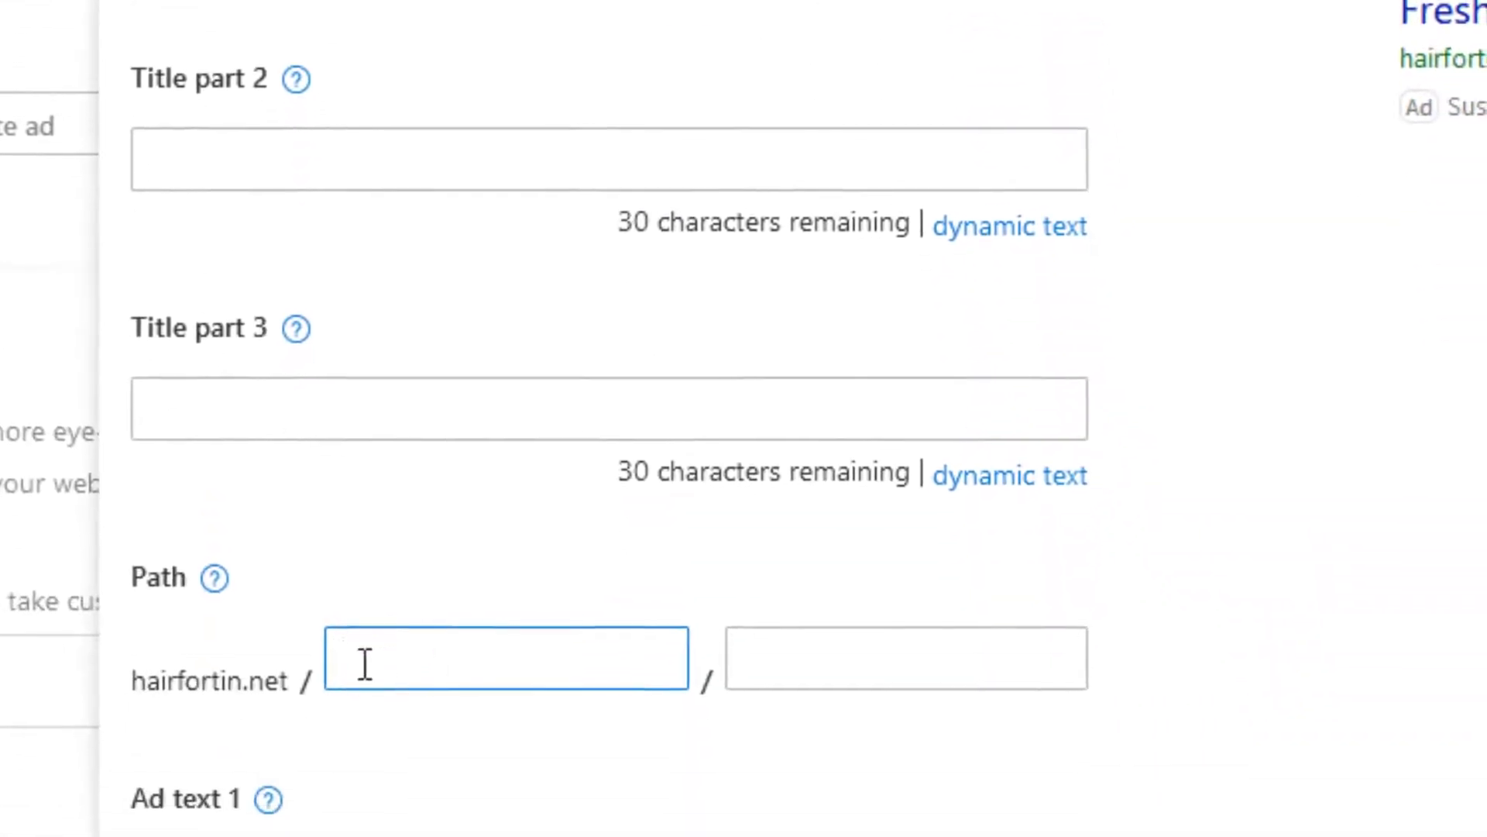
{"action": "left_click", "coordinate": [215, 579]}
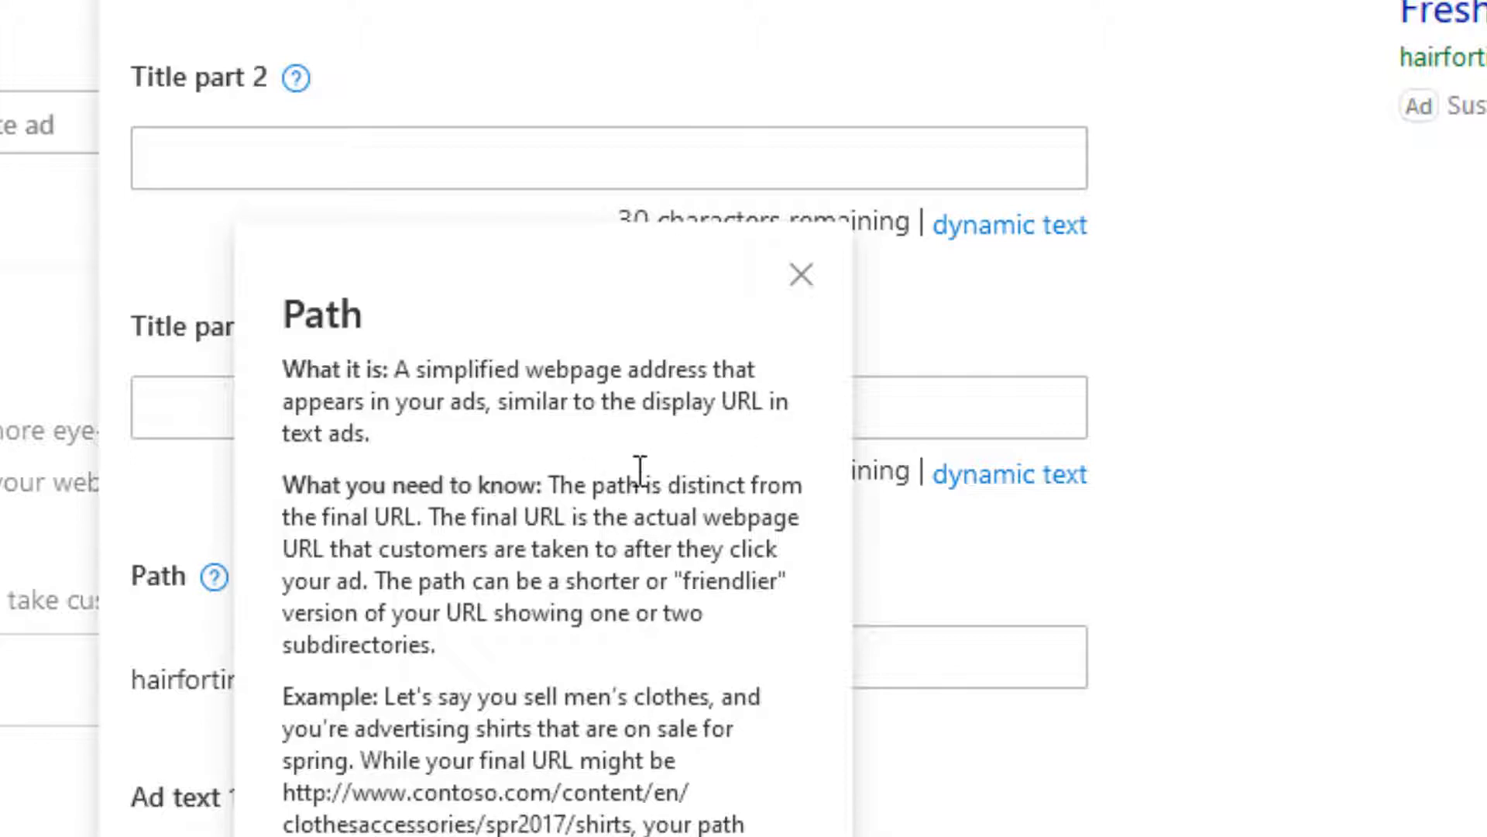
{"action": "left_click", "coordinate": [963, 639]}
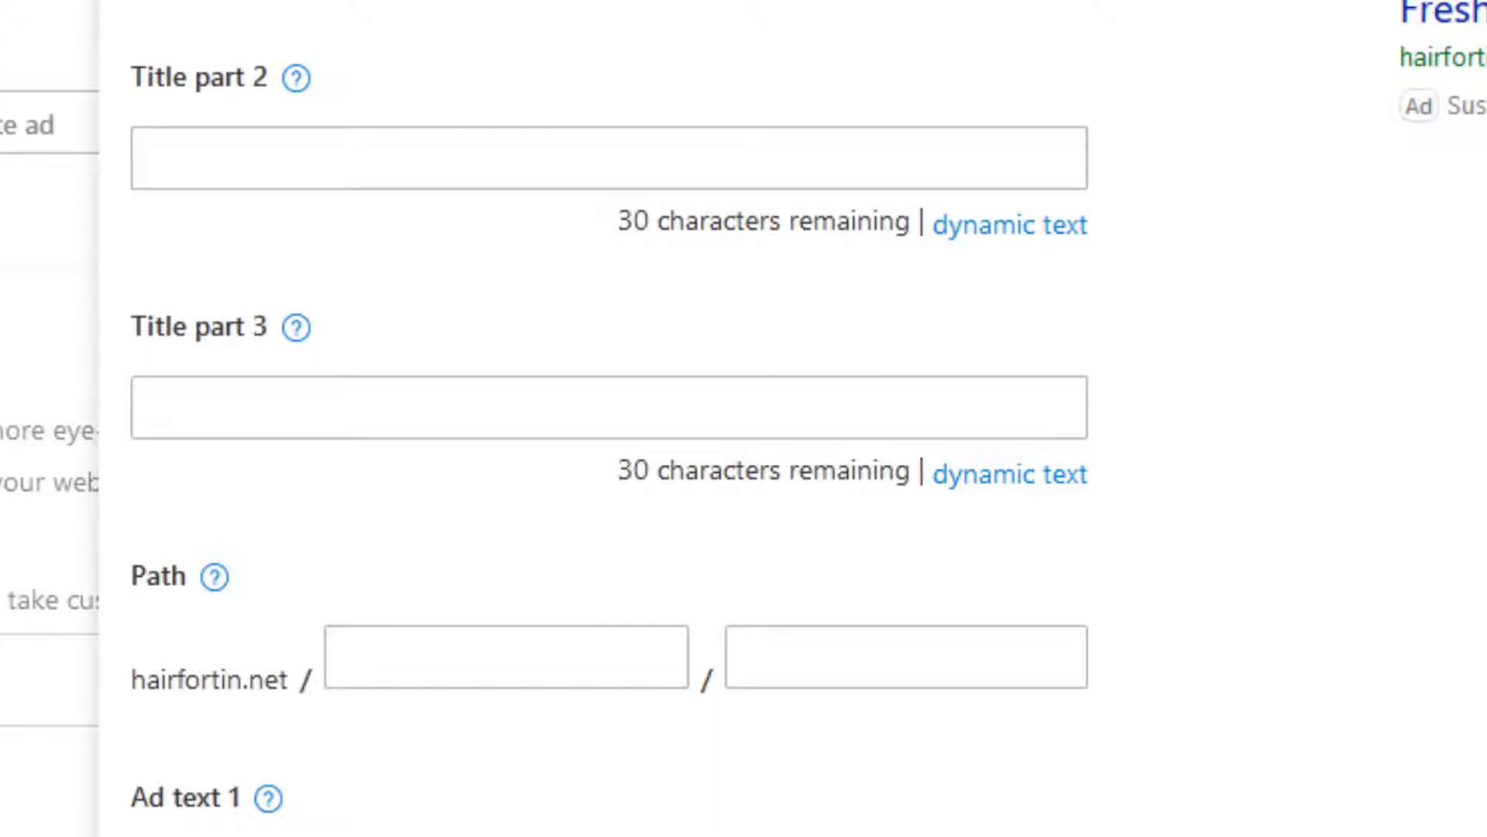
{"action": "left_click", "coordinate": [486, 642]}
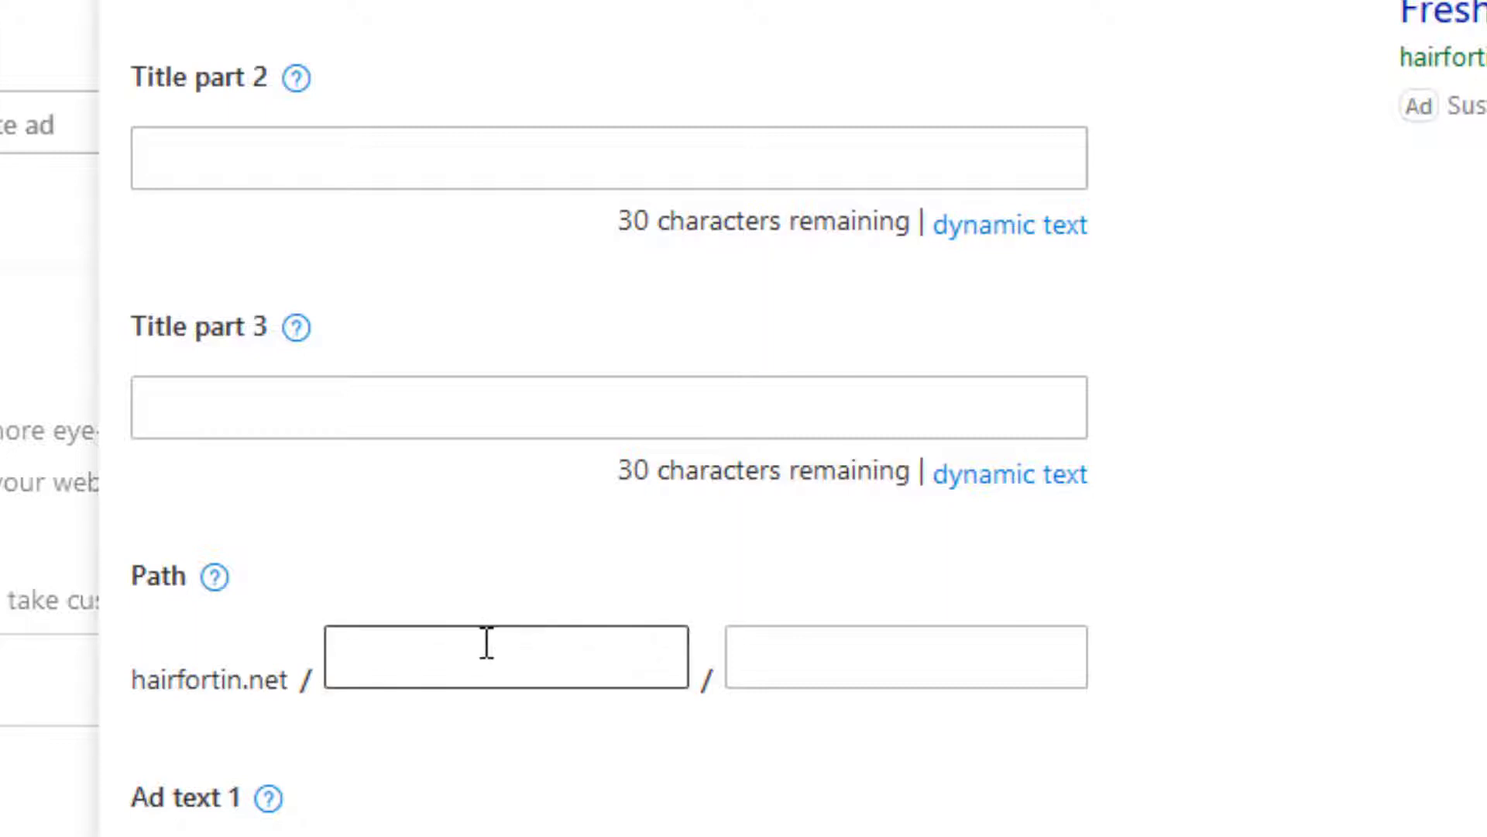
{"action": "left_click", "coordinate": [486, 641]}
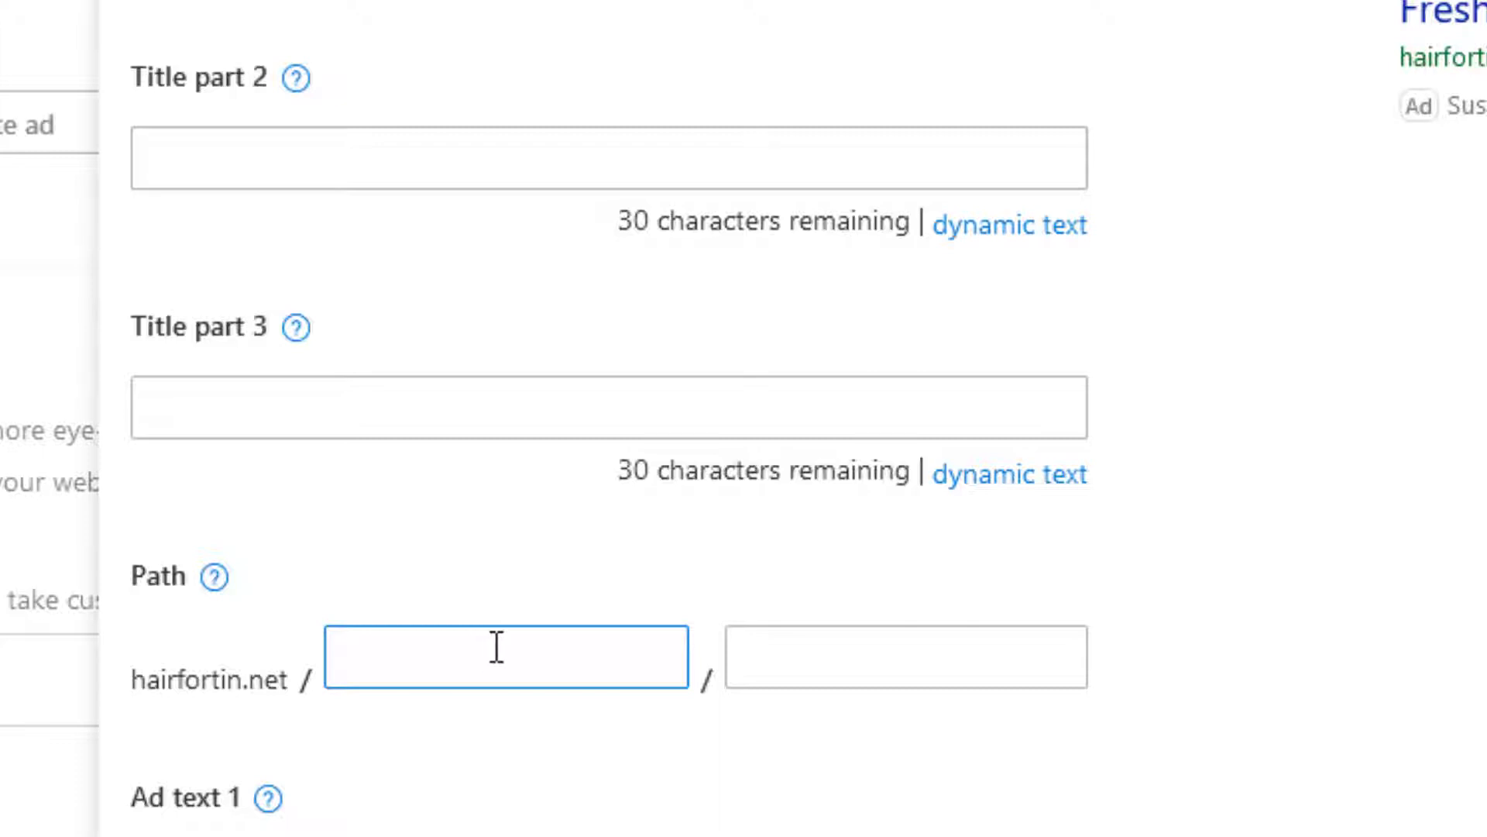
{"action": "type", "text": "video"}
{"action": "left_click", "coordinate": [766, 651]}
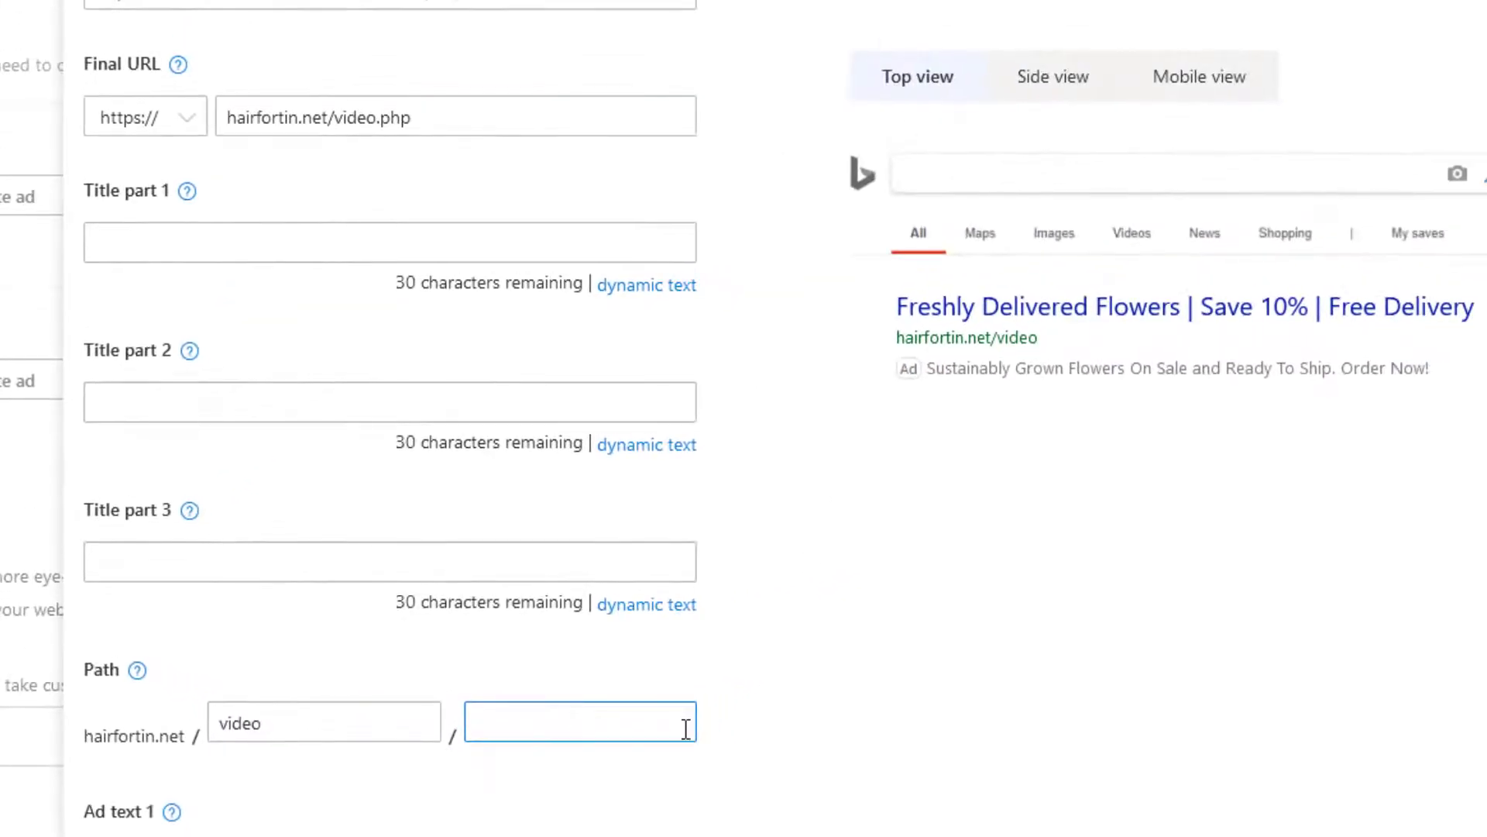
{"action": "left_click", "coordinate": [804, 759]}
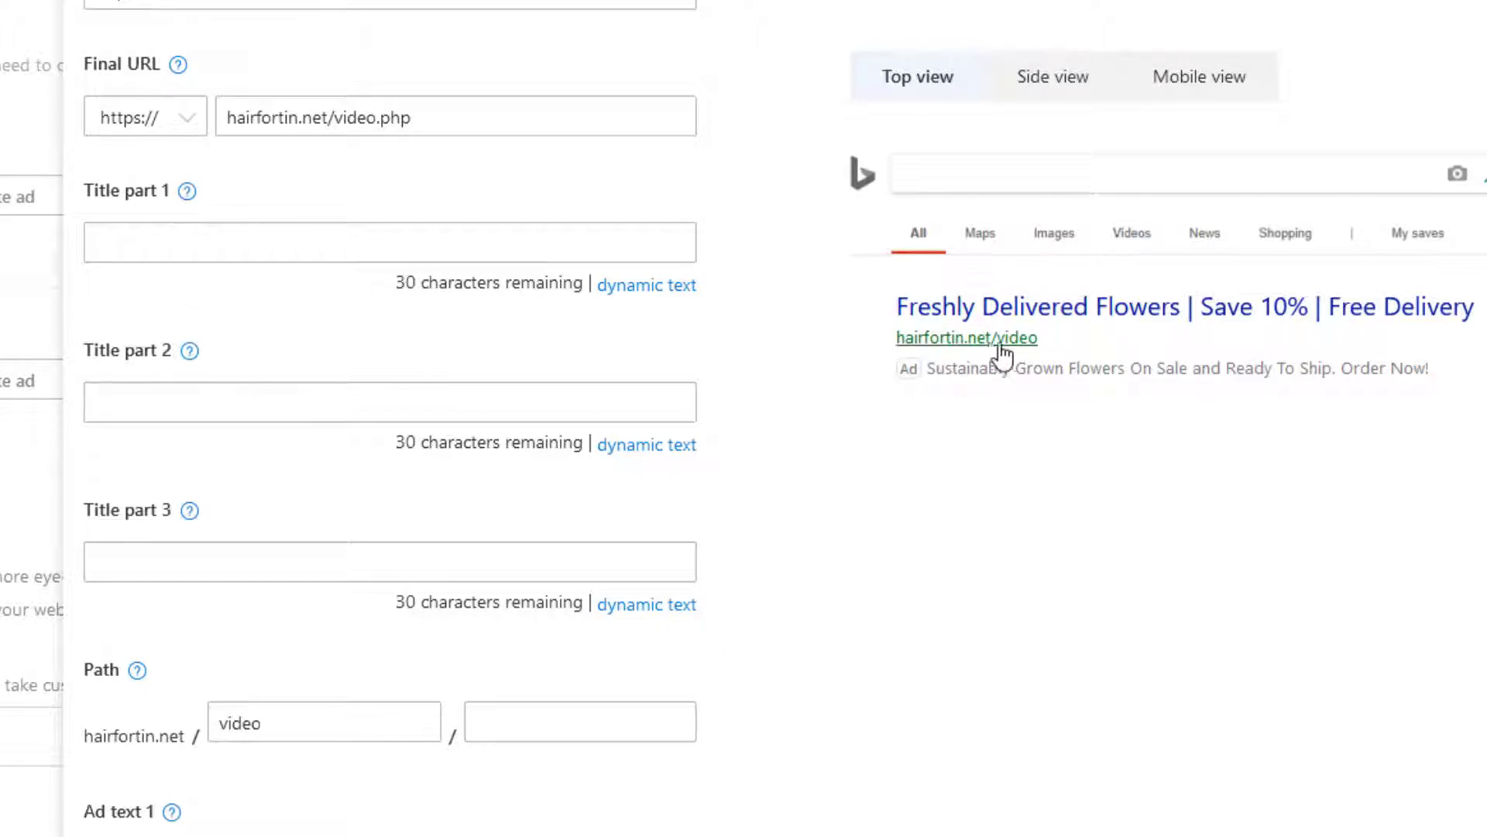
{"action": "left_click", "coordinate": [266, 723]}
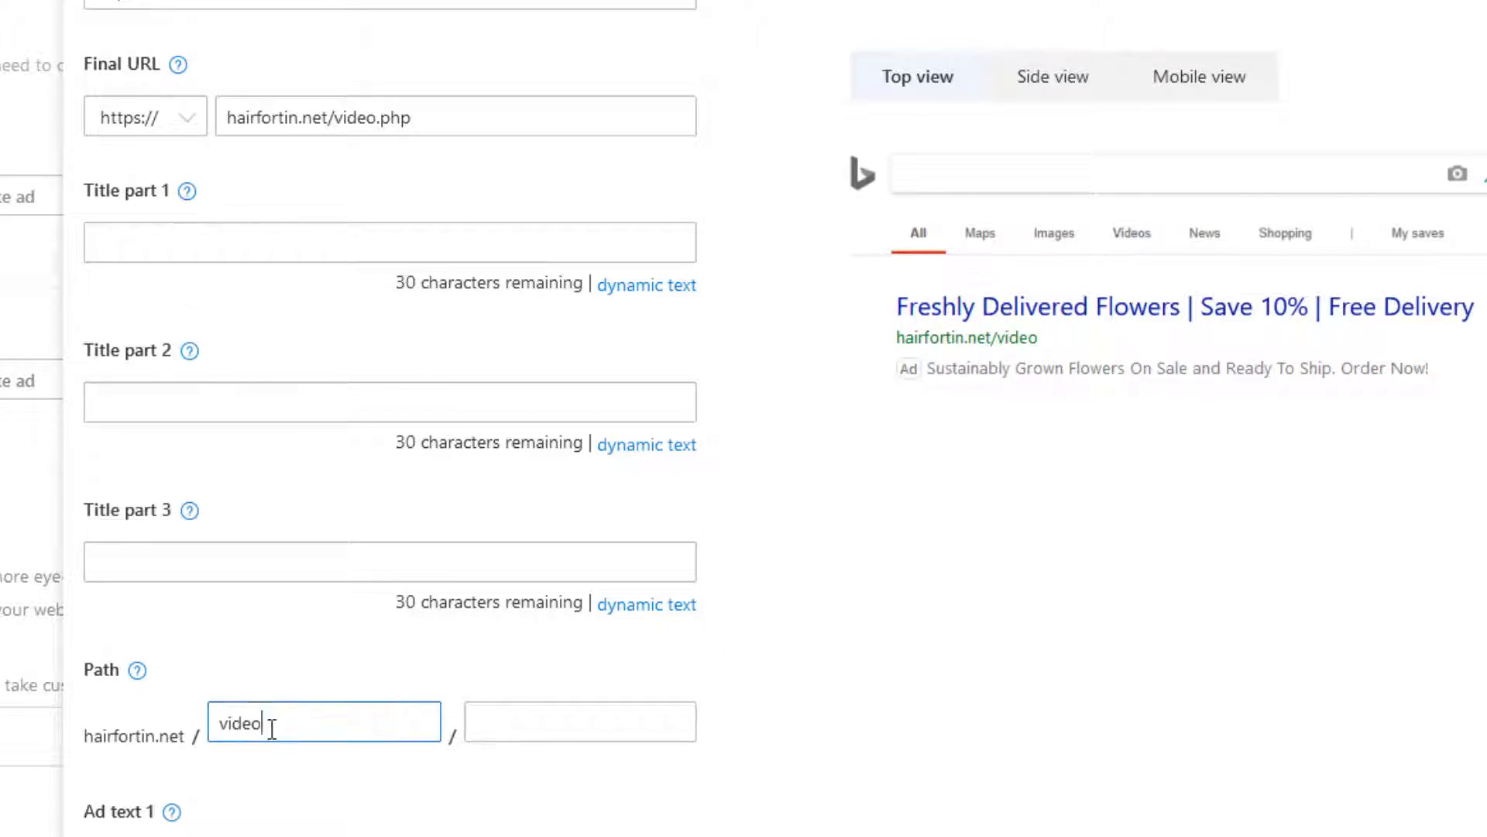
{"action": "left_click", "coordinate": [715, 738]}
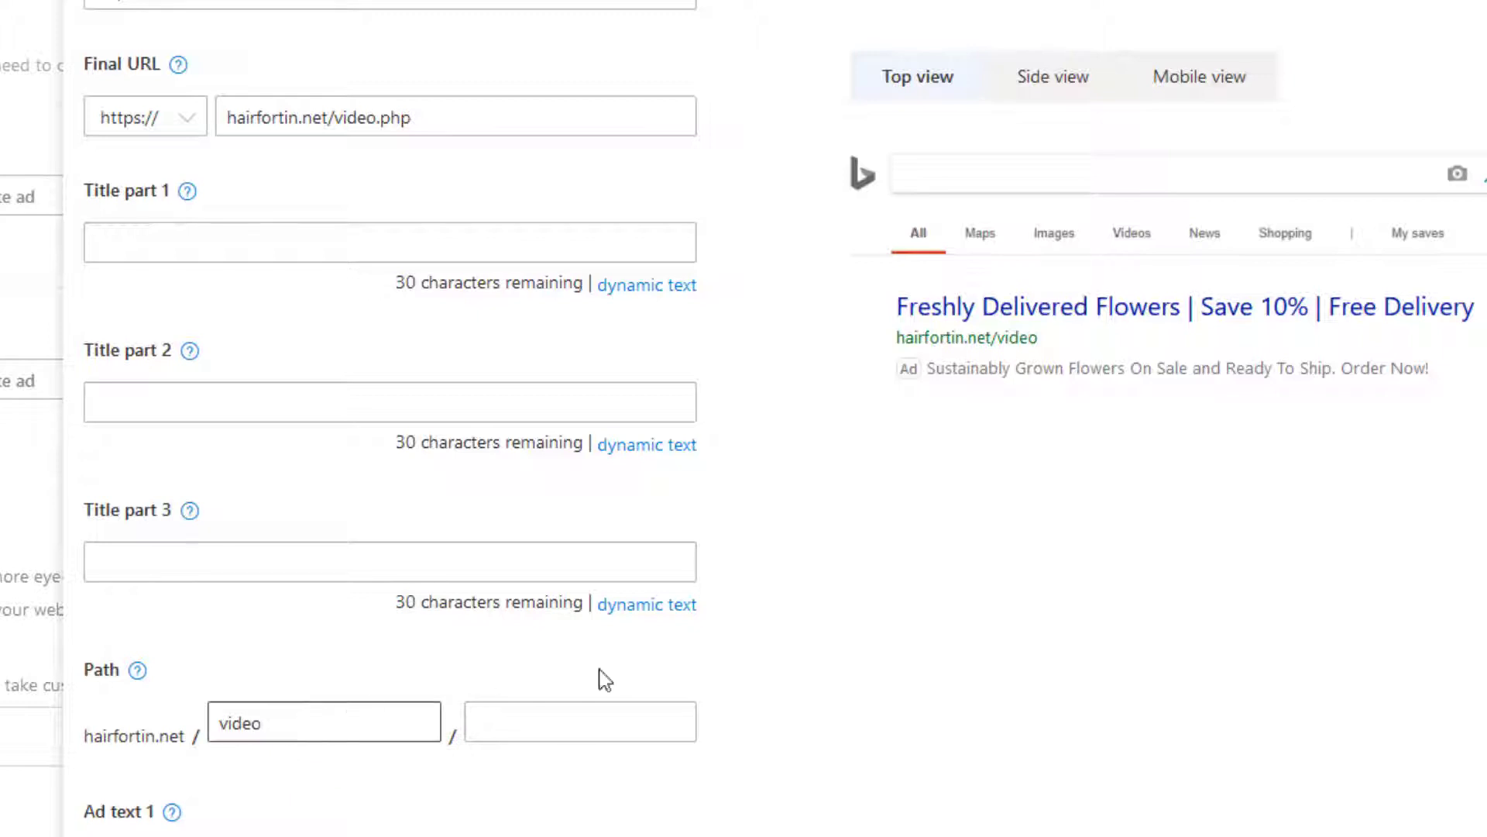
Step: Copy "10-Second Hair Loss Trick" from the text notes and paste it as the ad's Title part 1
{"action": "left_click", "coordinate": [512, 243]}
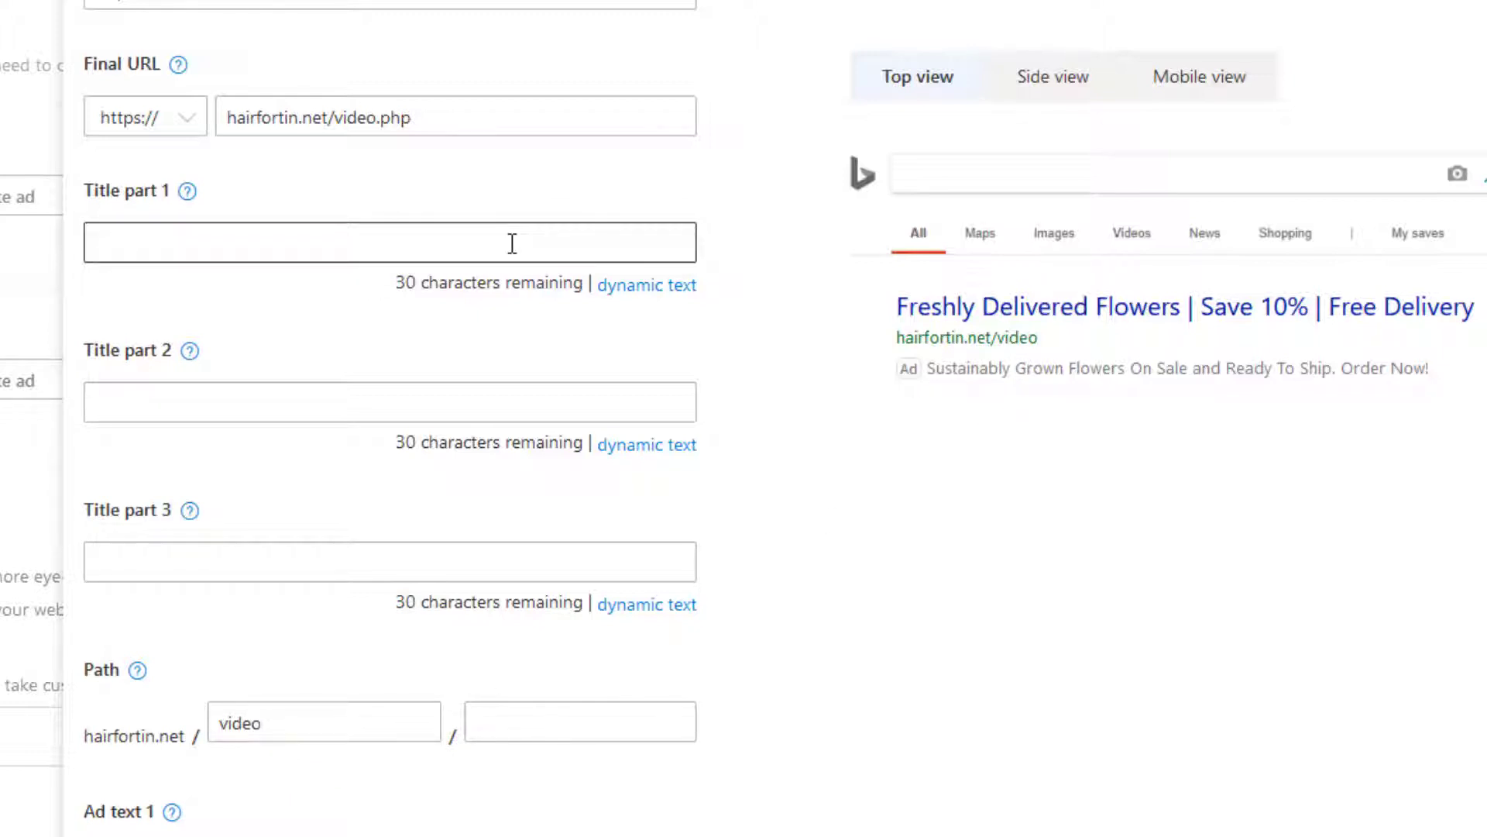
{"action": "left_click", "coordinate": [512, 243]}
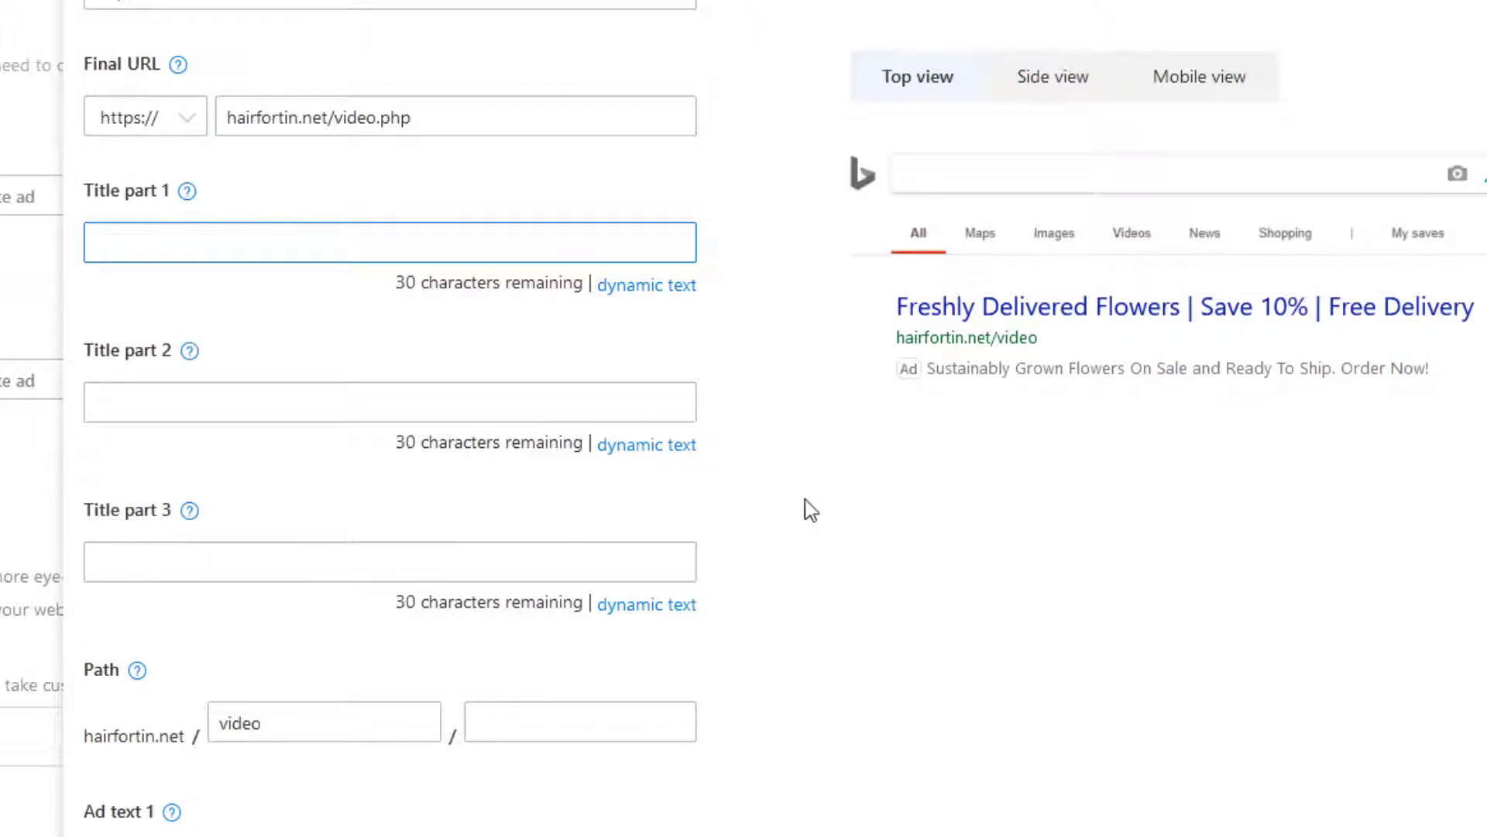
{"action": "scroll", "coordinate": [815, 564], "scroll_direction": "down", "scroll_amount": 5}
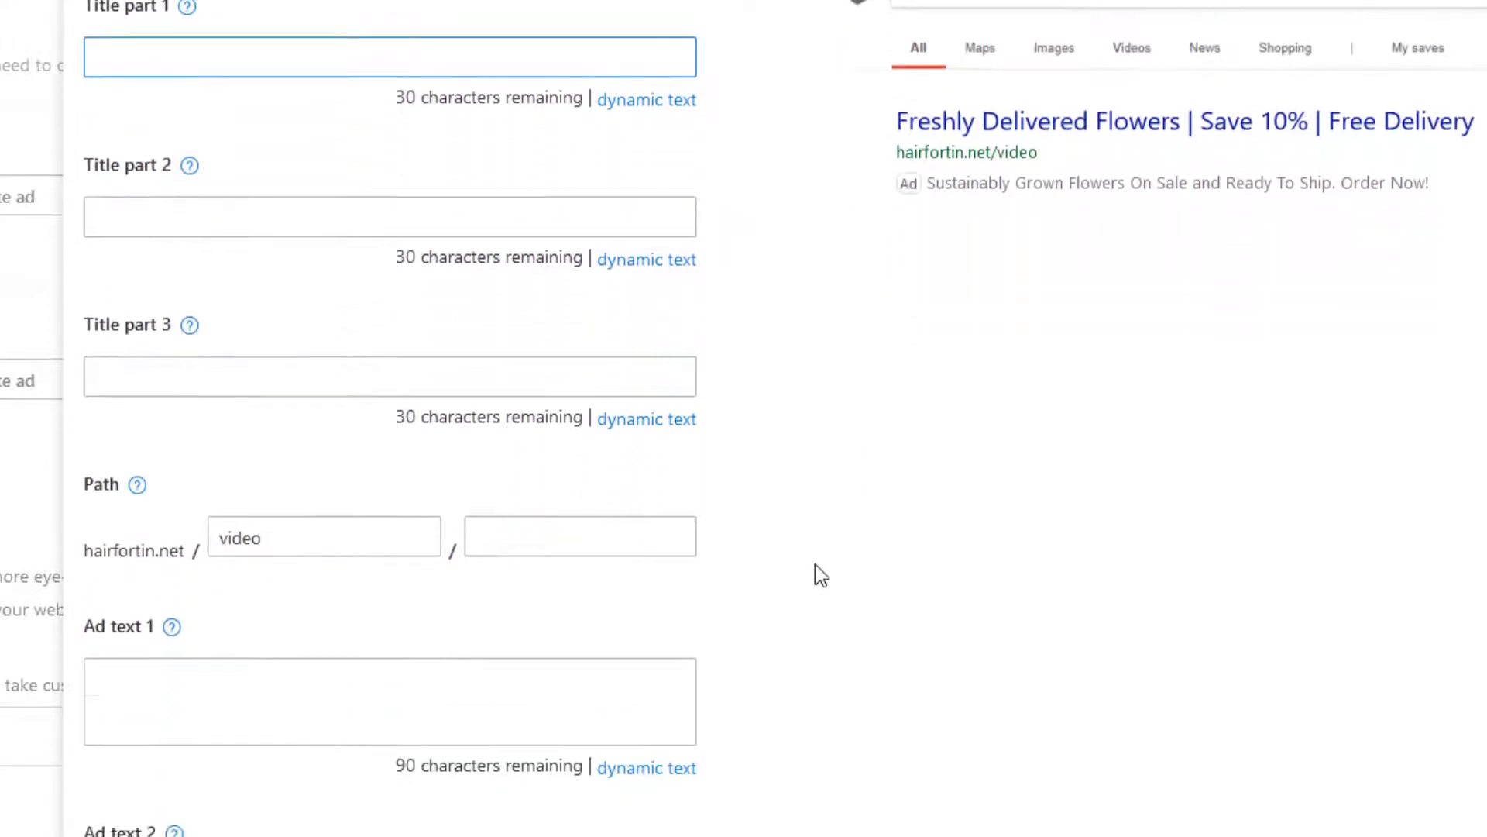
{"action": "scroll", "coordinate": [815, 564], "scroll_direction": "up", "scroll_amount": 5}
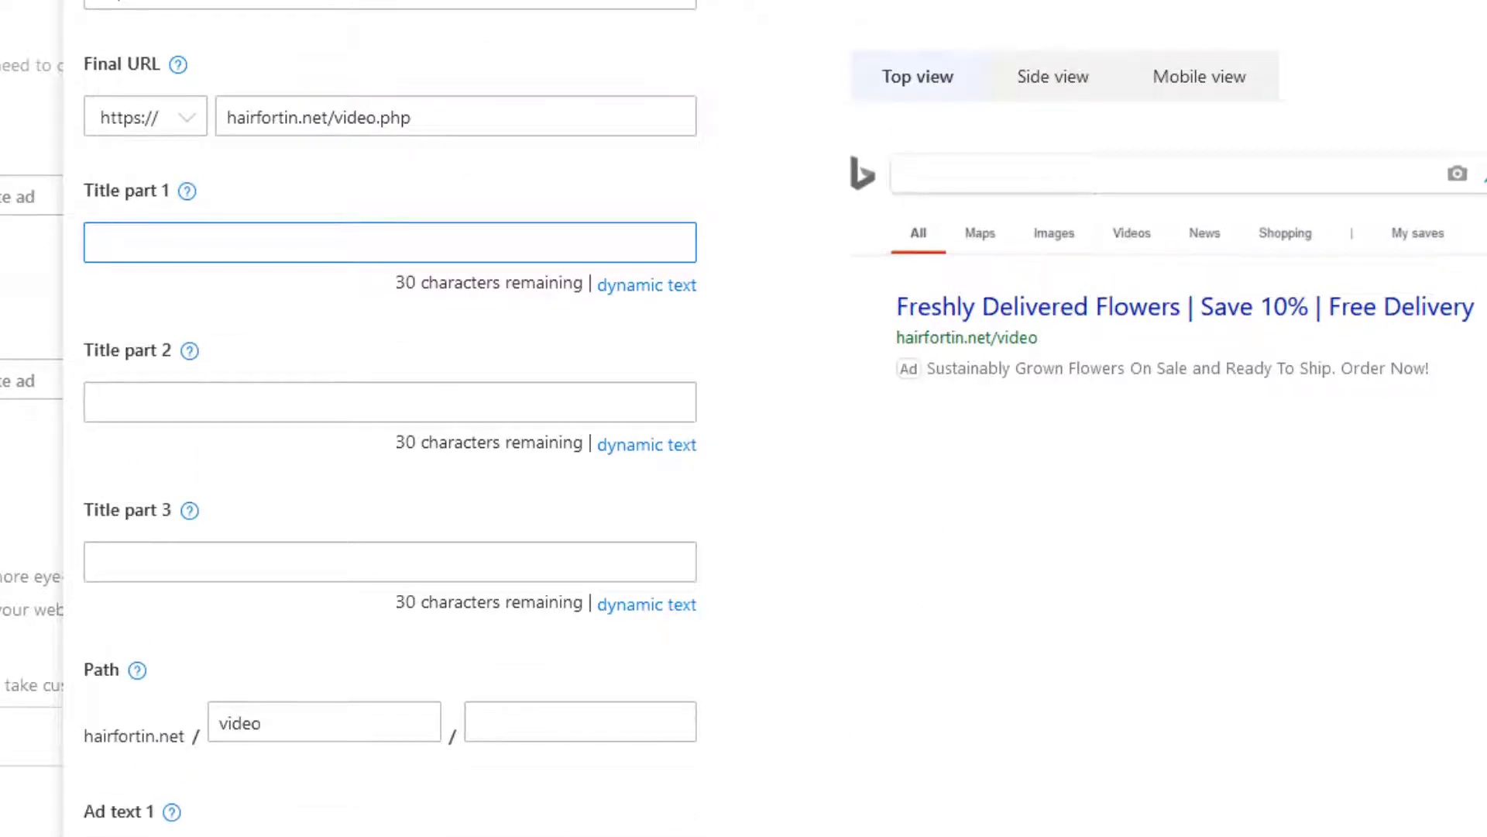
{"action": "key", "text": "alt+Tab"}
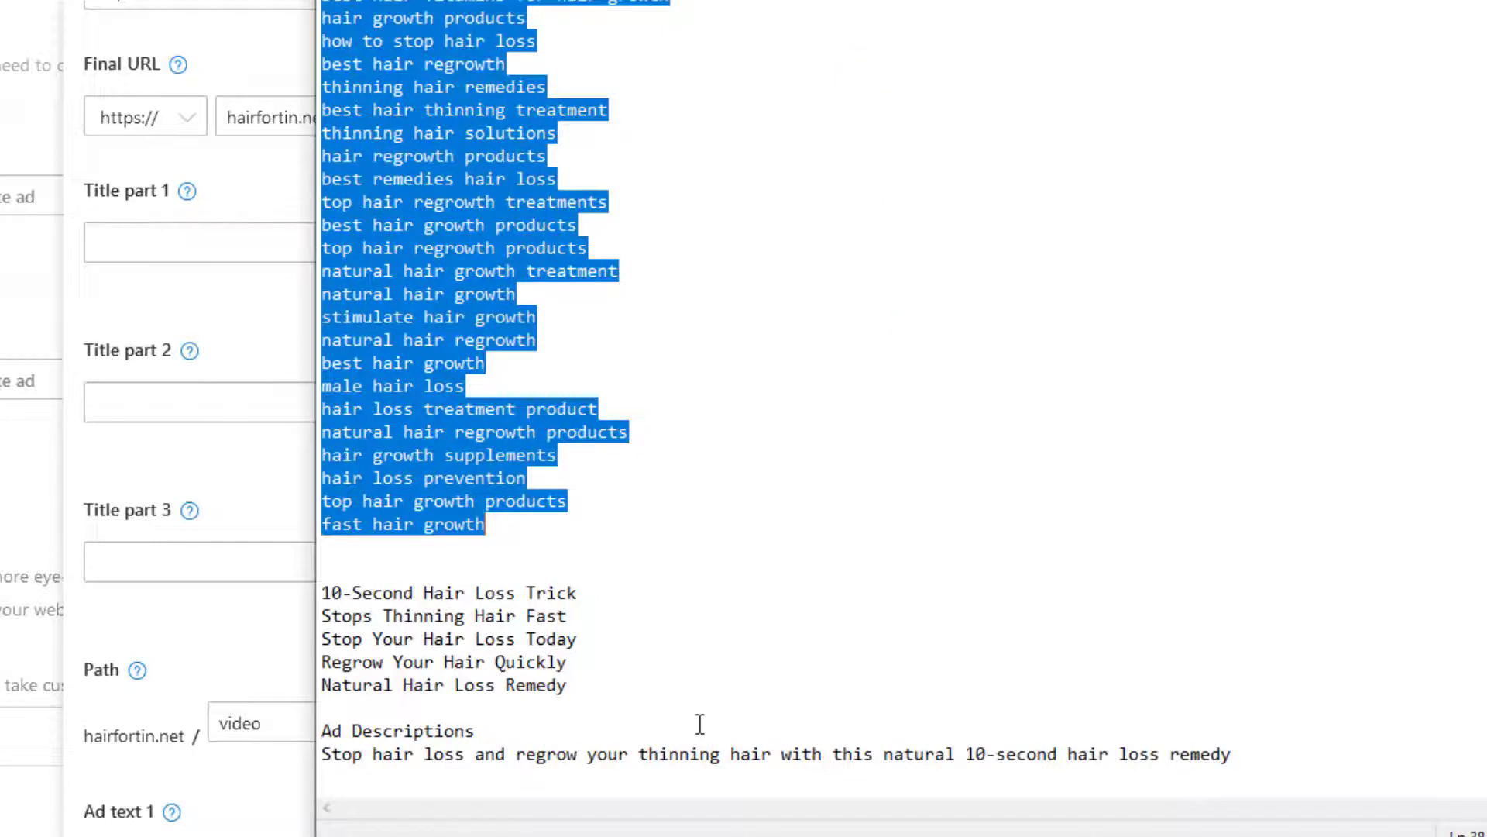
{"action": "left_click", "coordinate": [841, 563]}
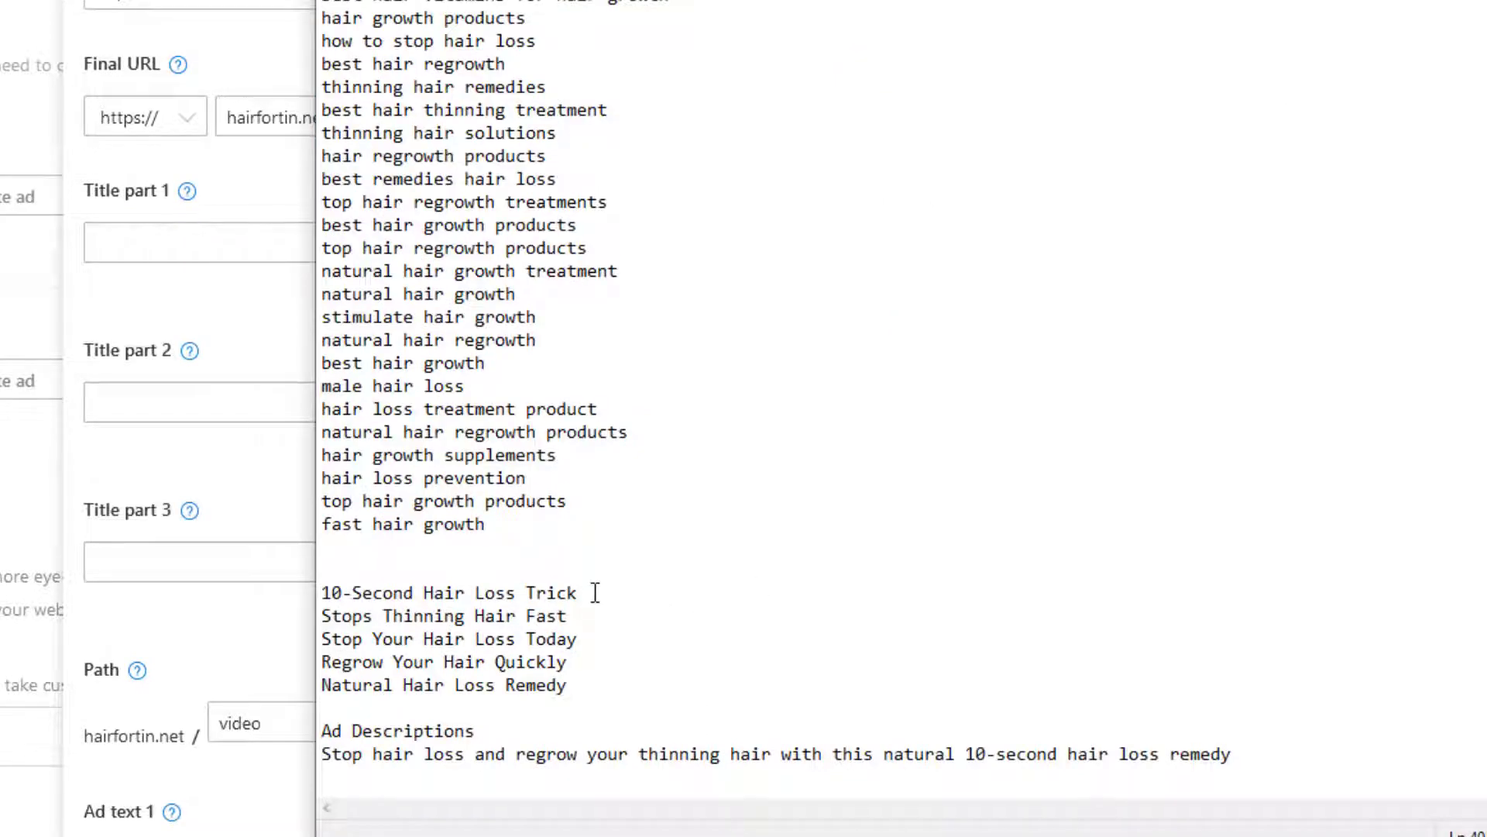
{"action": "left_click_drag", "start_coordinate": [598, 592], "coordinate": [325, 573]}
{"action": "key", "text": "ctrl+c"}
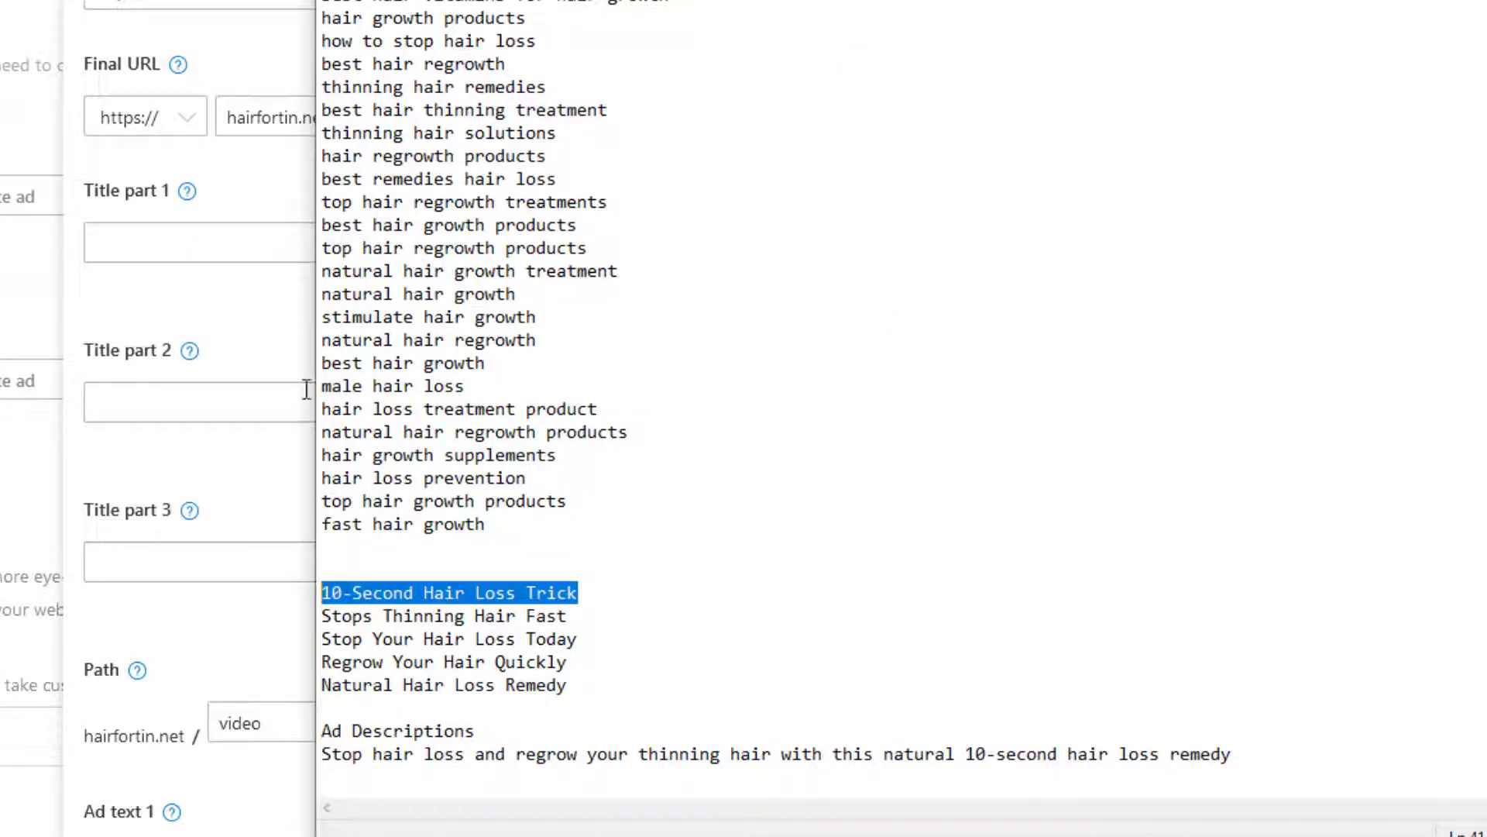
{"action": "left_click", "coordinate": [206, 256]}
{"action": "key", "text": "ctrl+v"}
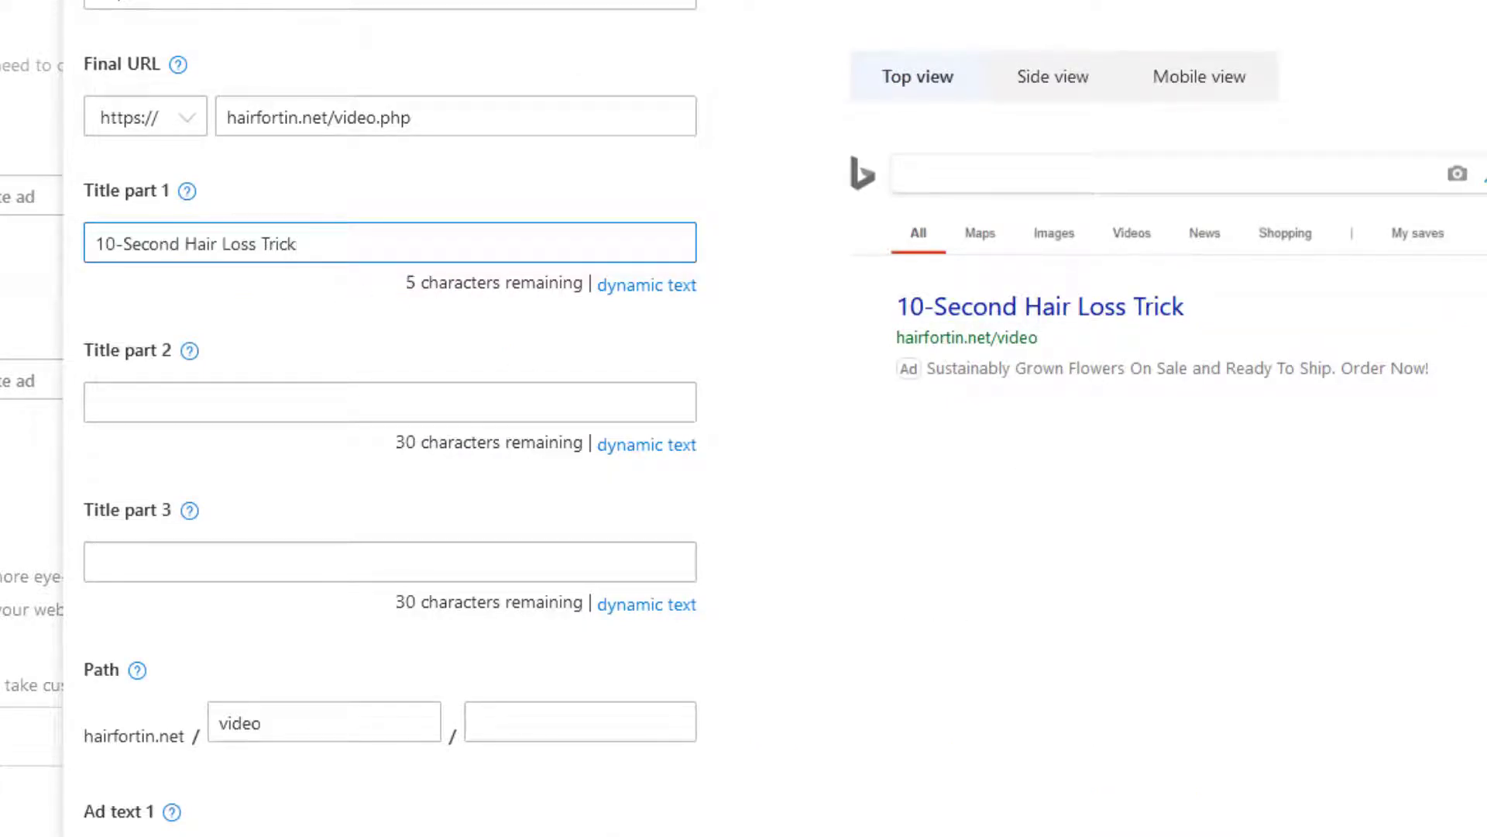
Step: Copy "Stops Thinning Hair Fast" from the text notes and paste it as the ad's Title part 2
{"action": "key", "text": "alt+Tab"}
{"action": "left_click_drag", "start_coordinate": [577, 625], "coordinate": [299, 611]}
{"action": "key", "text": "ctrl+c"}
{"action": "left_click", "coordinate": [263, 417]}
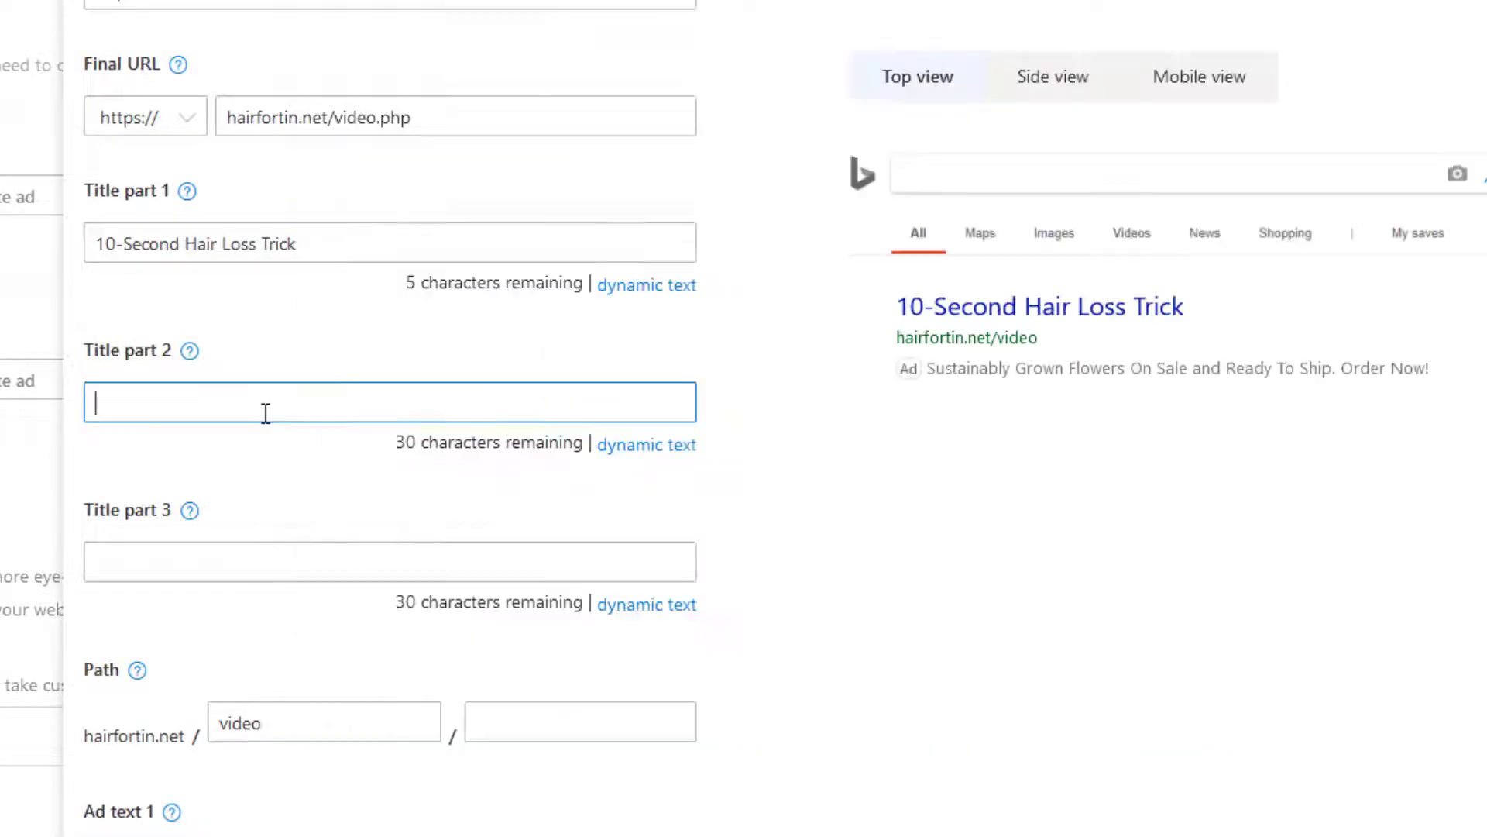
{"action": "key", "text": "ctrl+v"}
{"action": "left_click", "coordinate": [941, 583]}
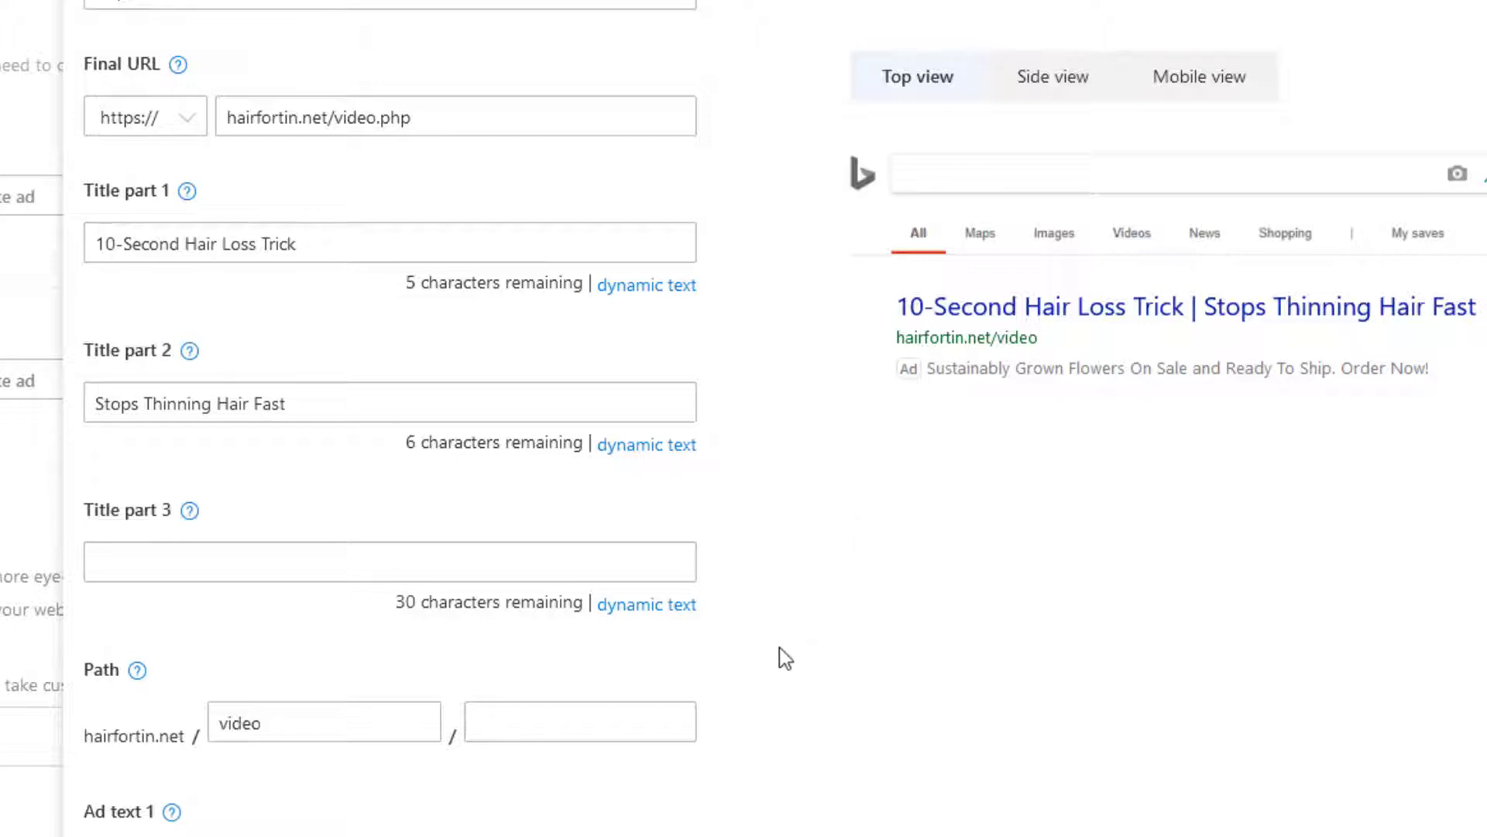
Step: Fill Ad text 1 with the description copied from the notes, "Stop hair loss and regrow your thinning hair with this natural 10-second hair loss remedy"
{"action": "scroll", "coordinate": [574, 601], "scroll_direction": "down", "scroll_amount": 3}
{"action": "left_click", "coordinate": [533, 579]}
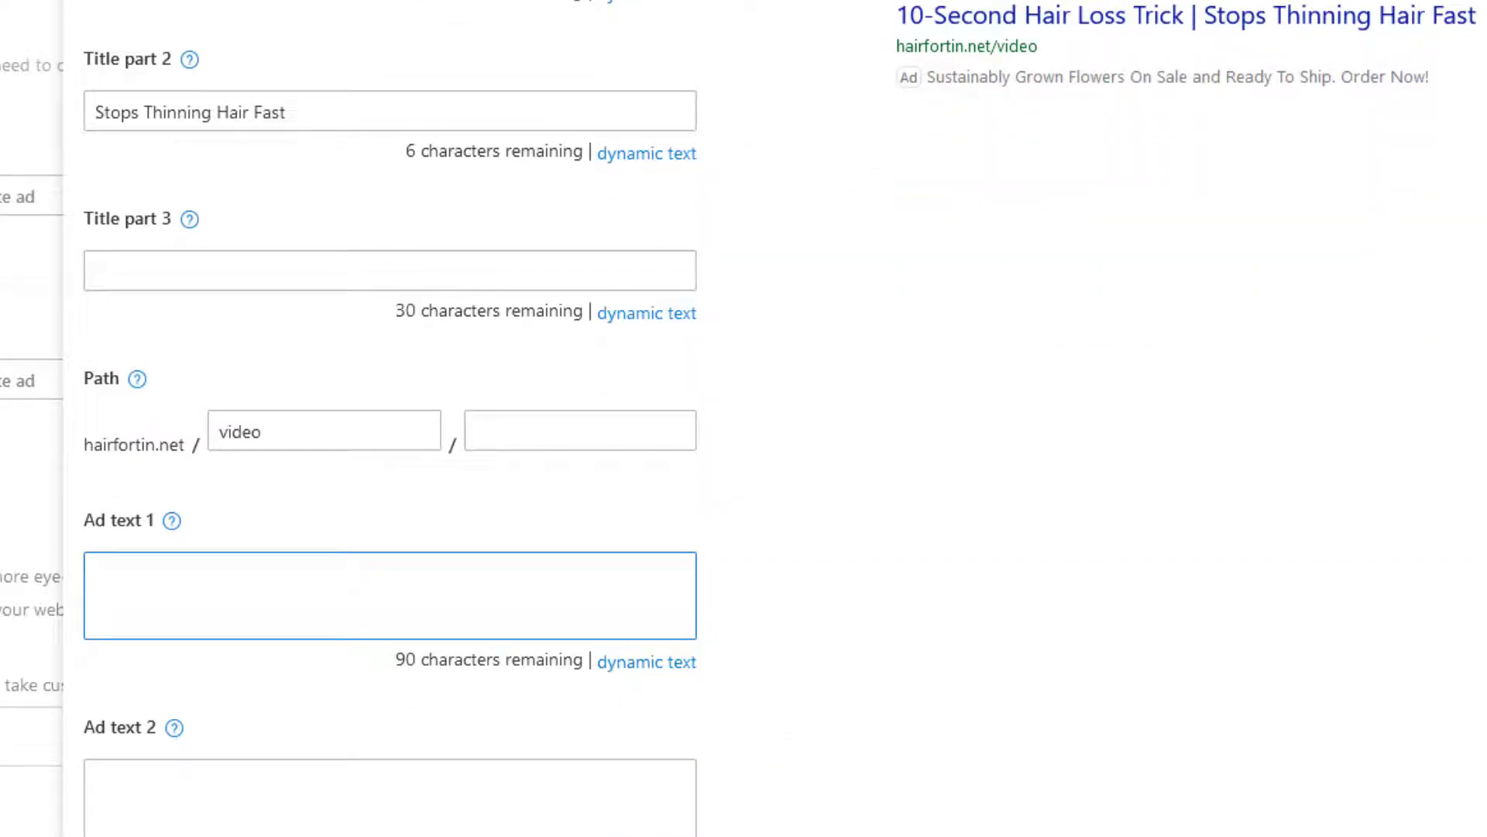
{"action": "key", "text": "alt+Tab"}
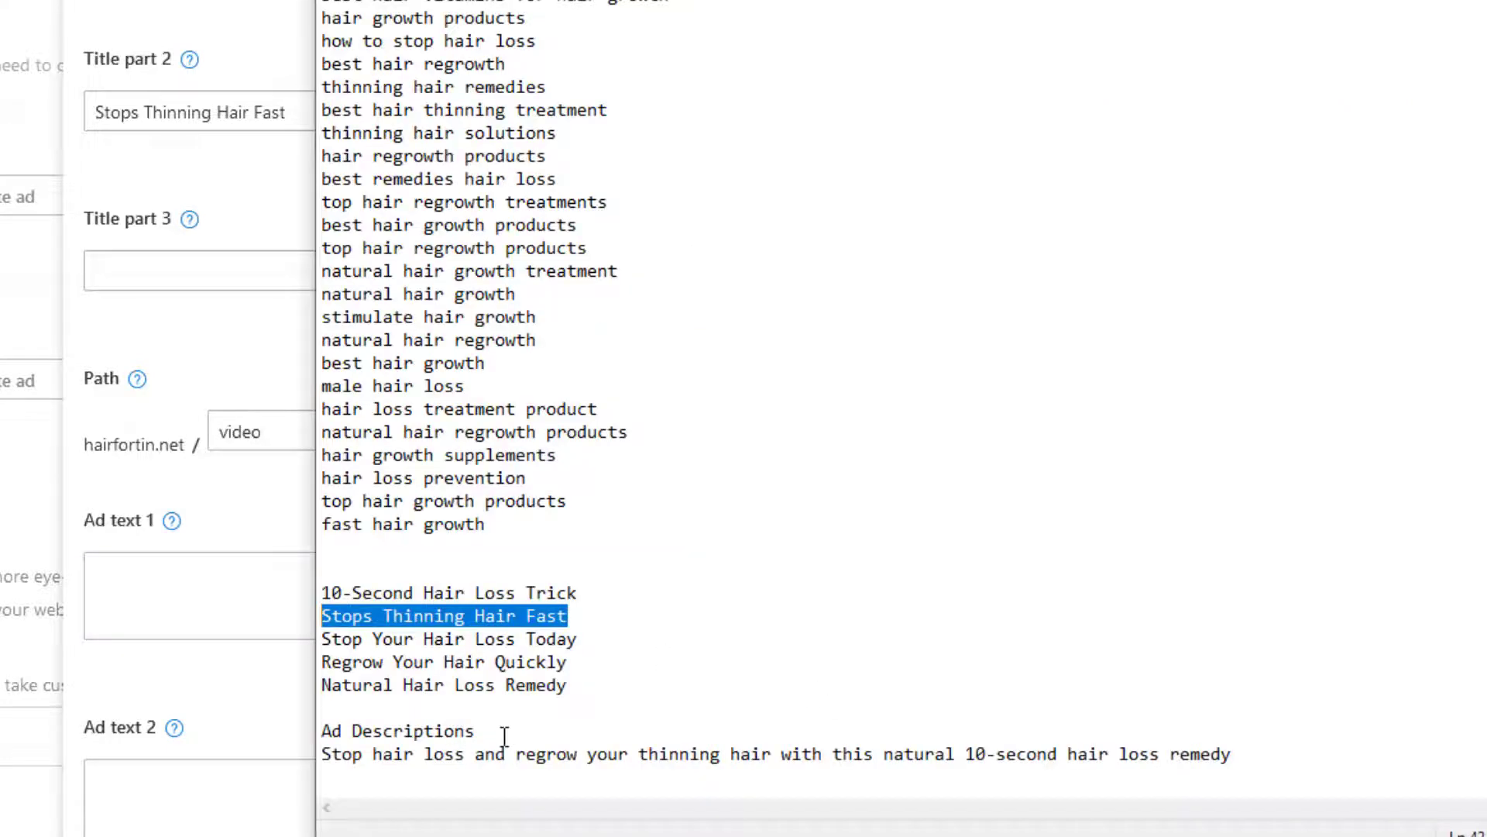
{"action": "left_click", "coordinate": [1026, 783]}
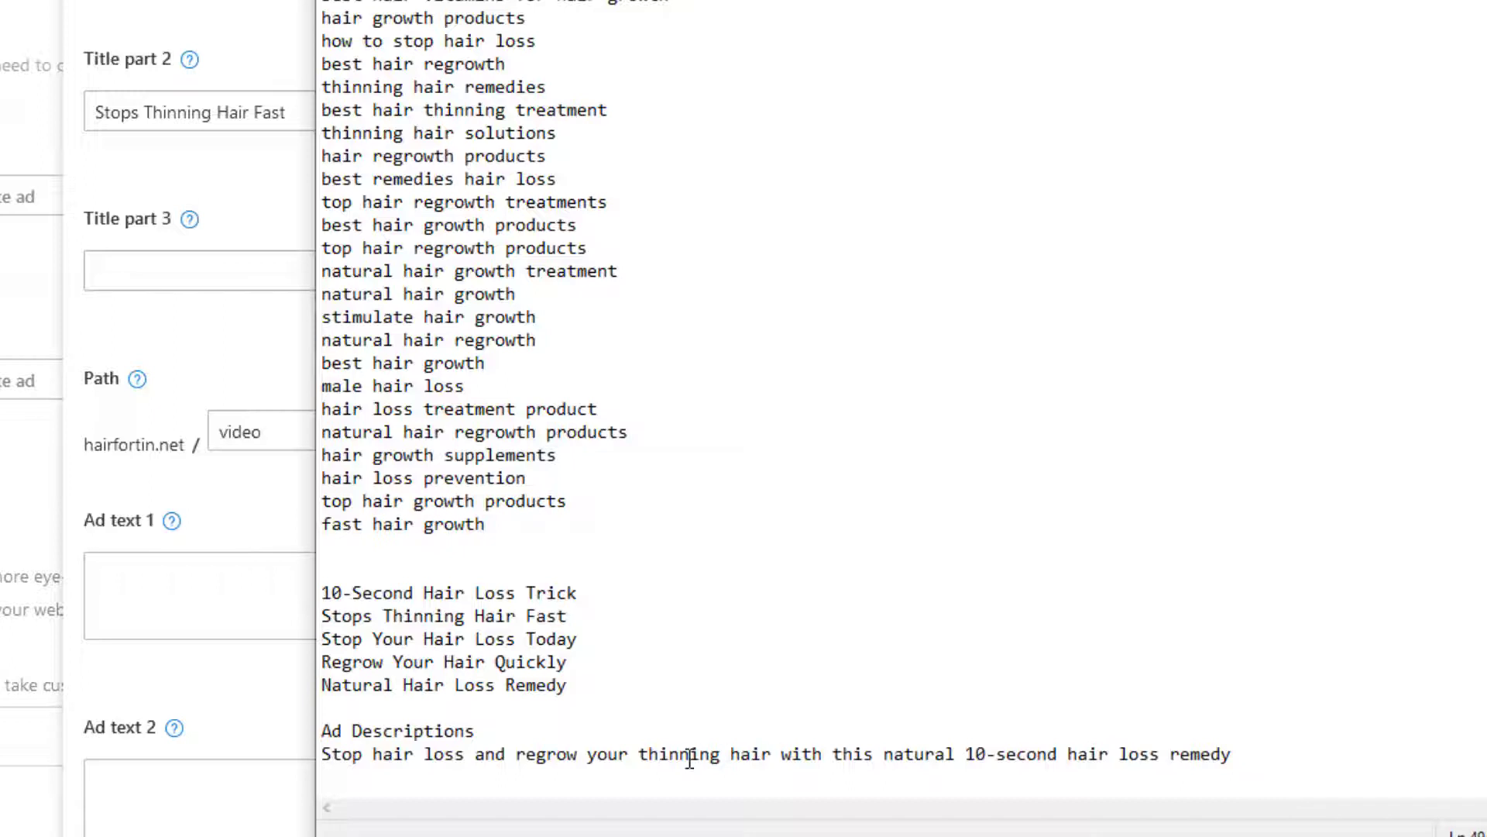
{"action": "left_click_drag", "start_coordinate": [1253, 755], "coordinate": [309, 761]}
{"action": "key", "text": "ctrl+c"}
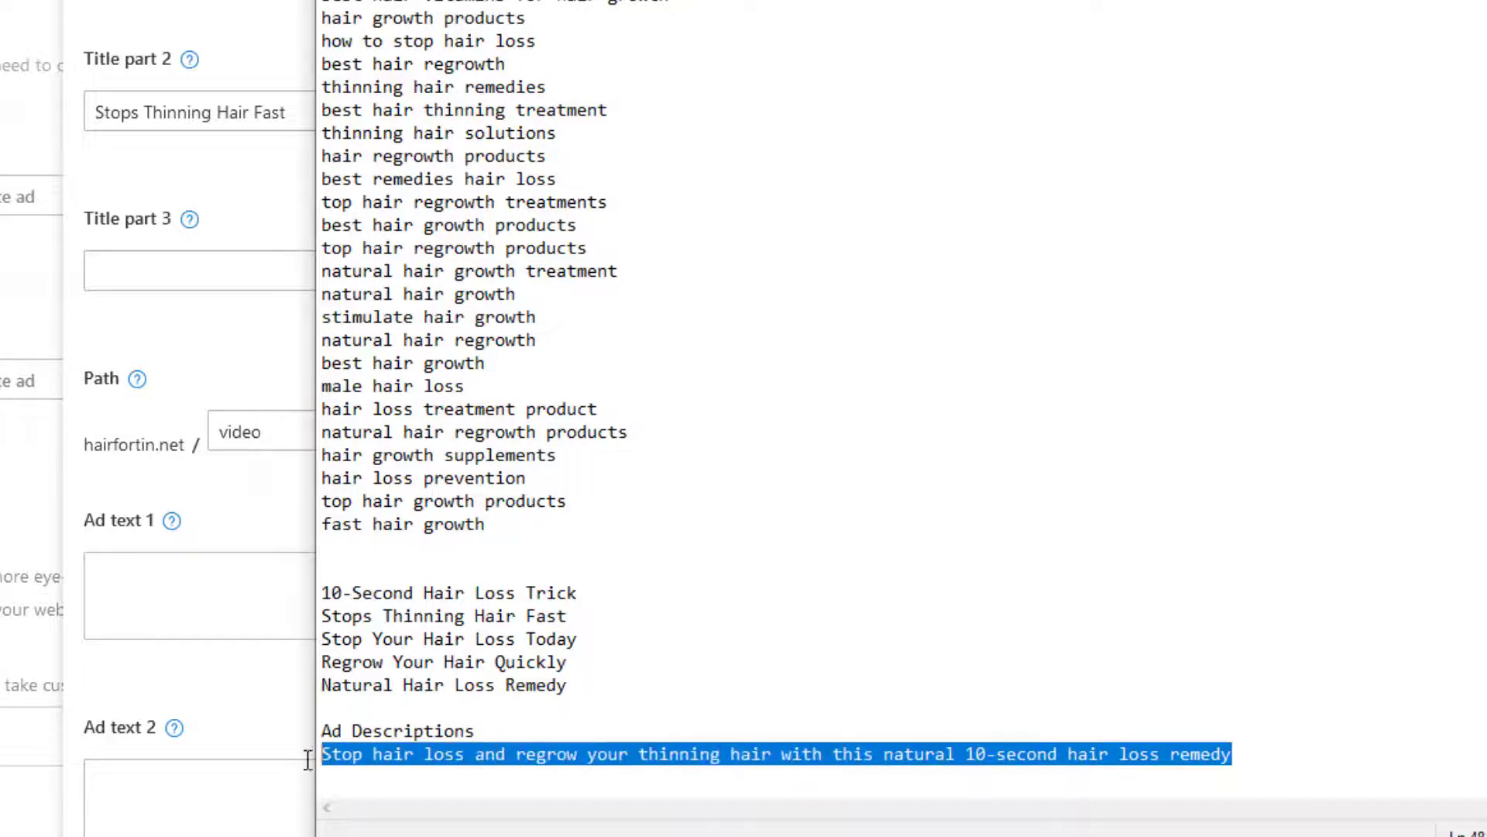
{"action": "left_click", "coordinate": [261, 587]}
{"action": "key", "text": "ctrl+v"}
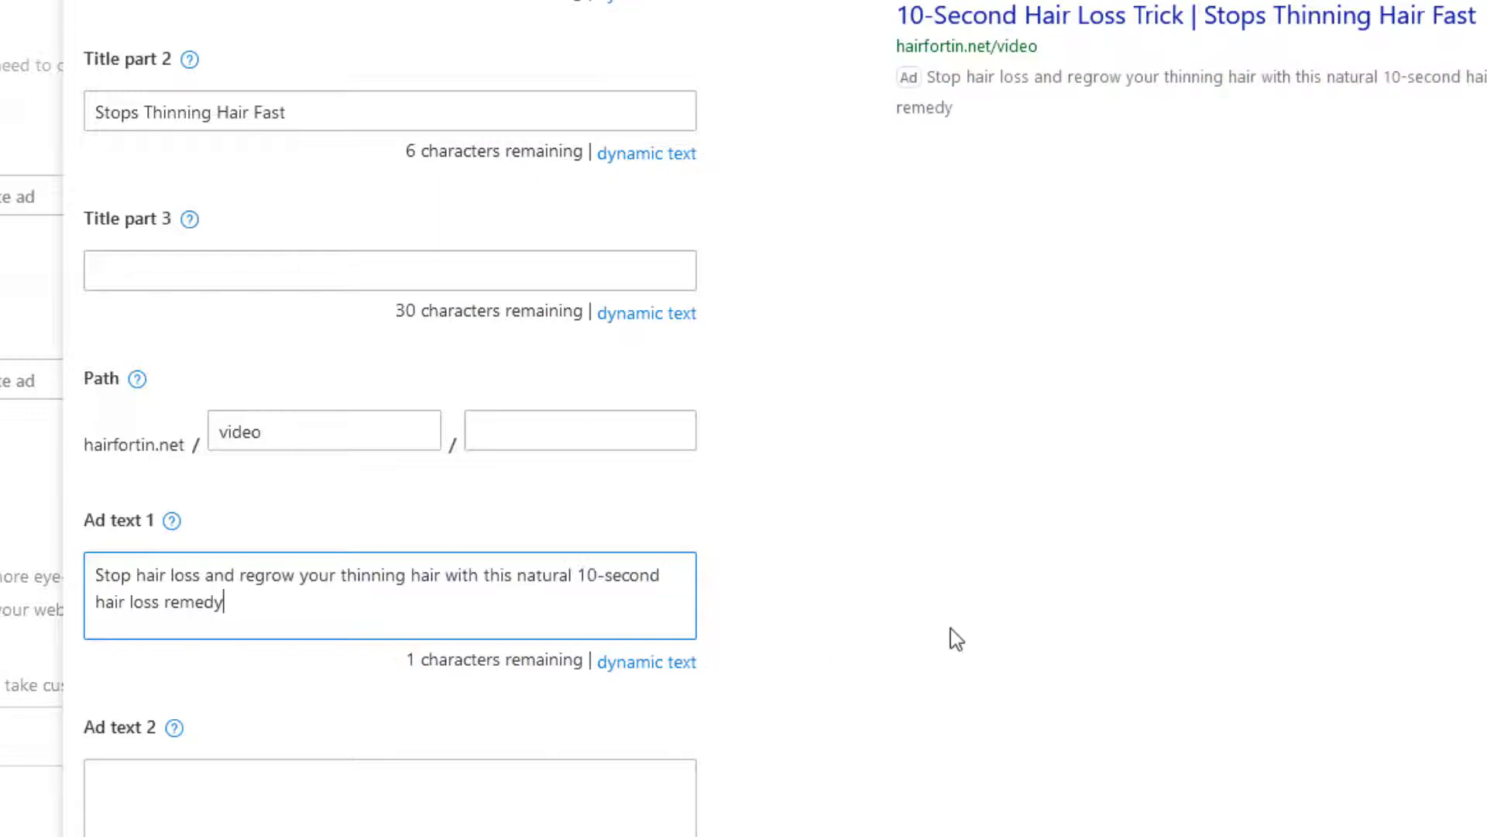
{"action": "left_click", "coordinate": [948, 630]}
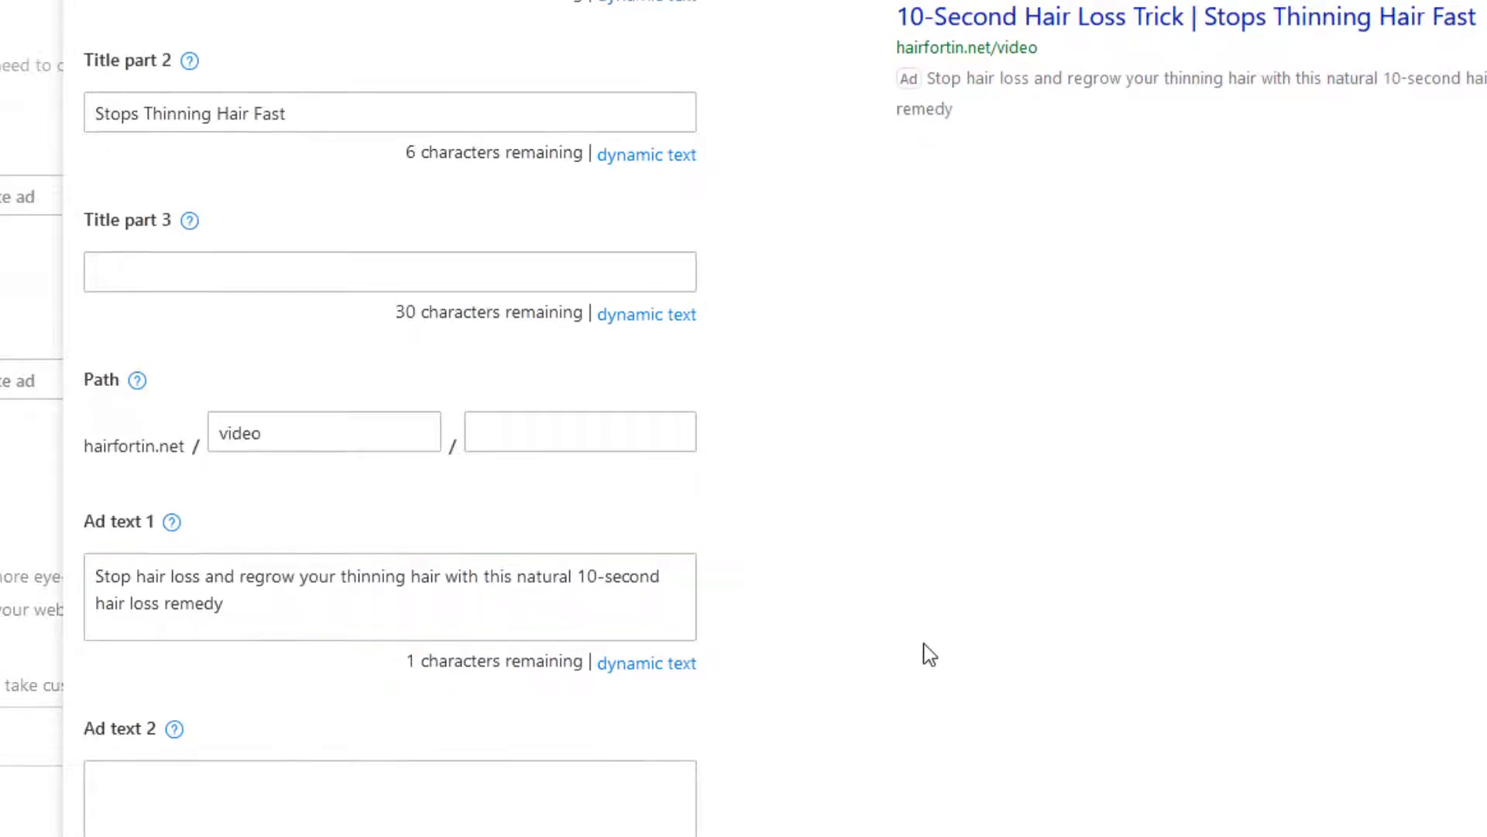
Step: Review the ad preview, read the help on the audience ad preference and turn off "Prefer audience ad format"
{"action": "scroll", "coordinate": [930, 654], "scroll_direction": "up", "scroll_amount": 4}
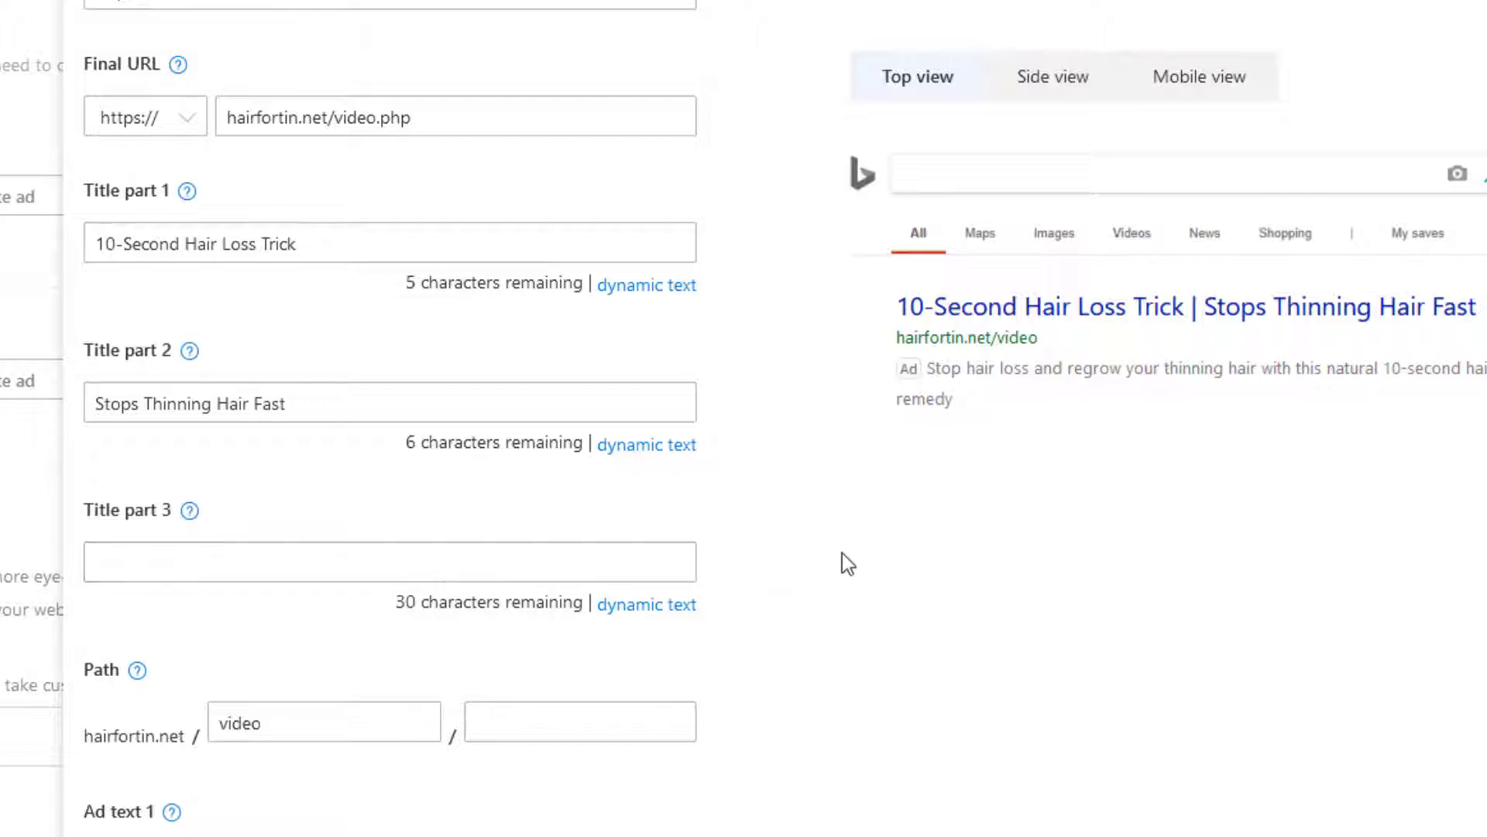
{"action": "scroll", "coordinate": [839, 561], "scroll_direction": "down", "scroll_amount": 9}
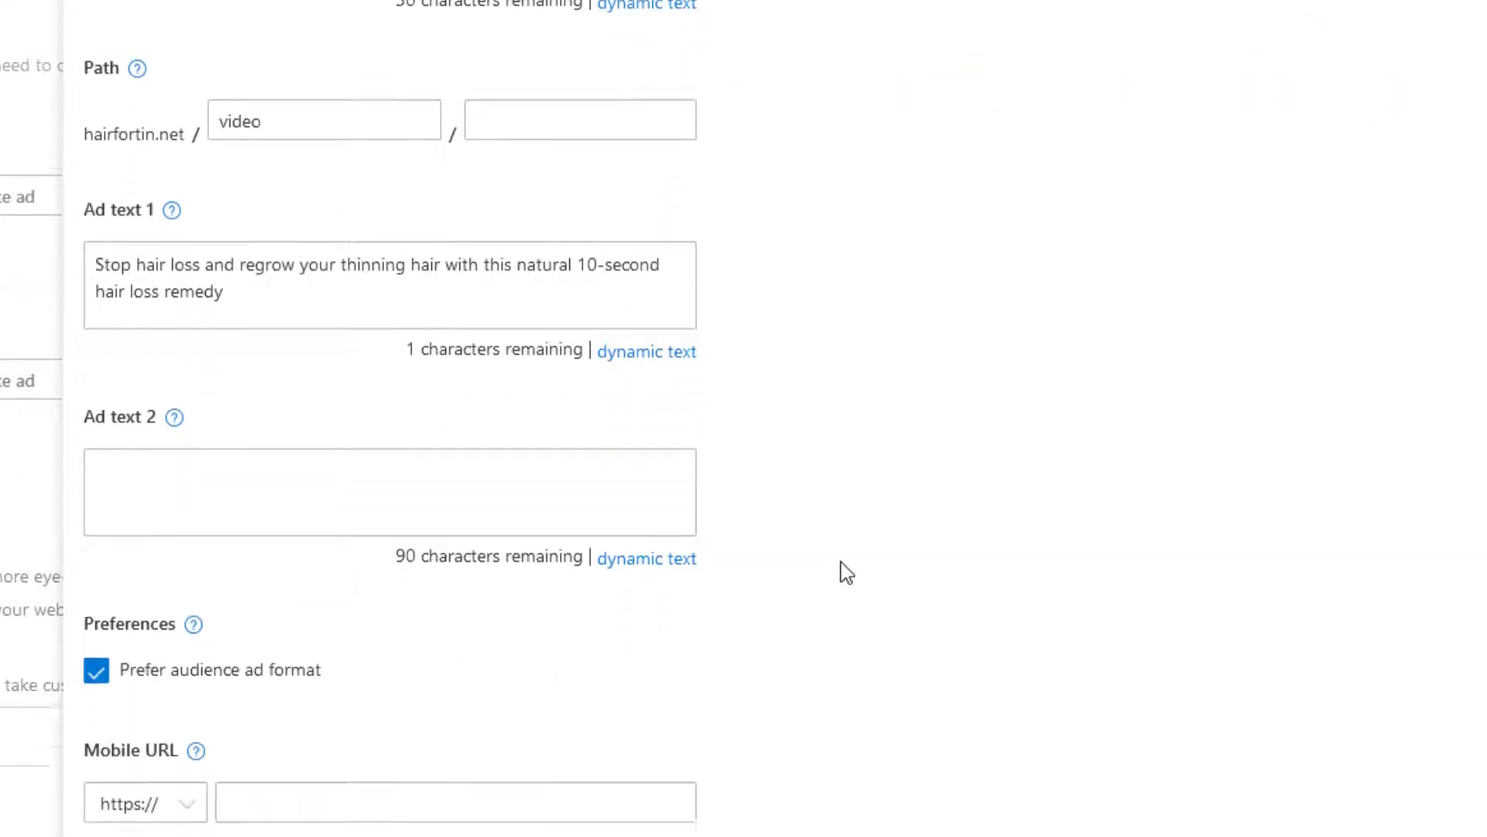
{"action": "left_click", "coordinate": [192, 498]}
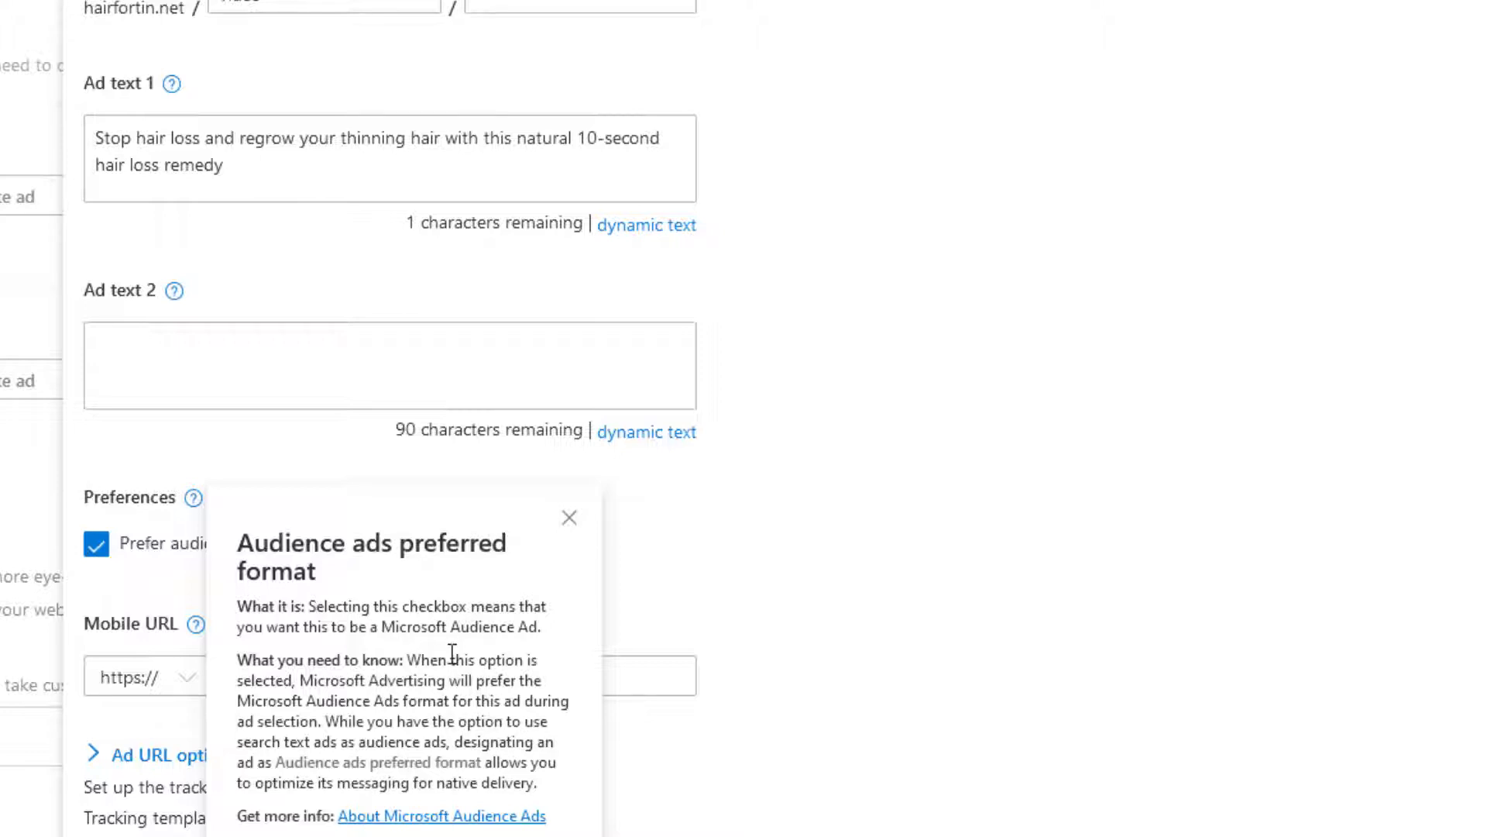
{"action": "left_click", "coordinate": [880, 606]}
{"action": "left_click", "coordinate": [101, 552]}
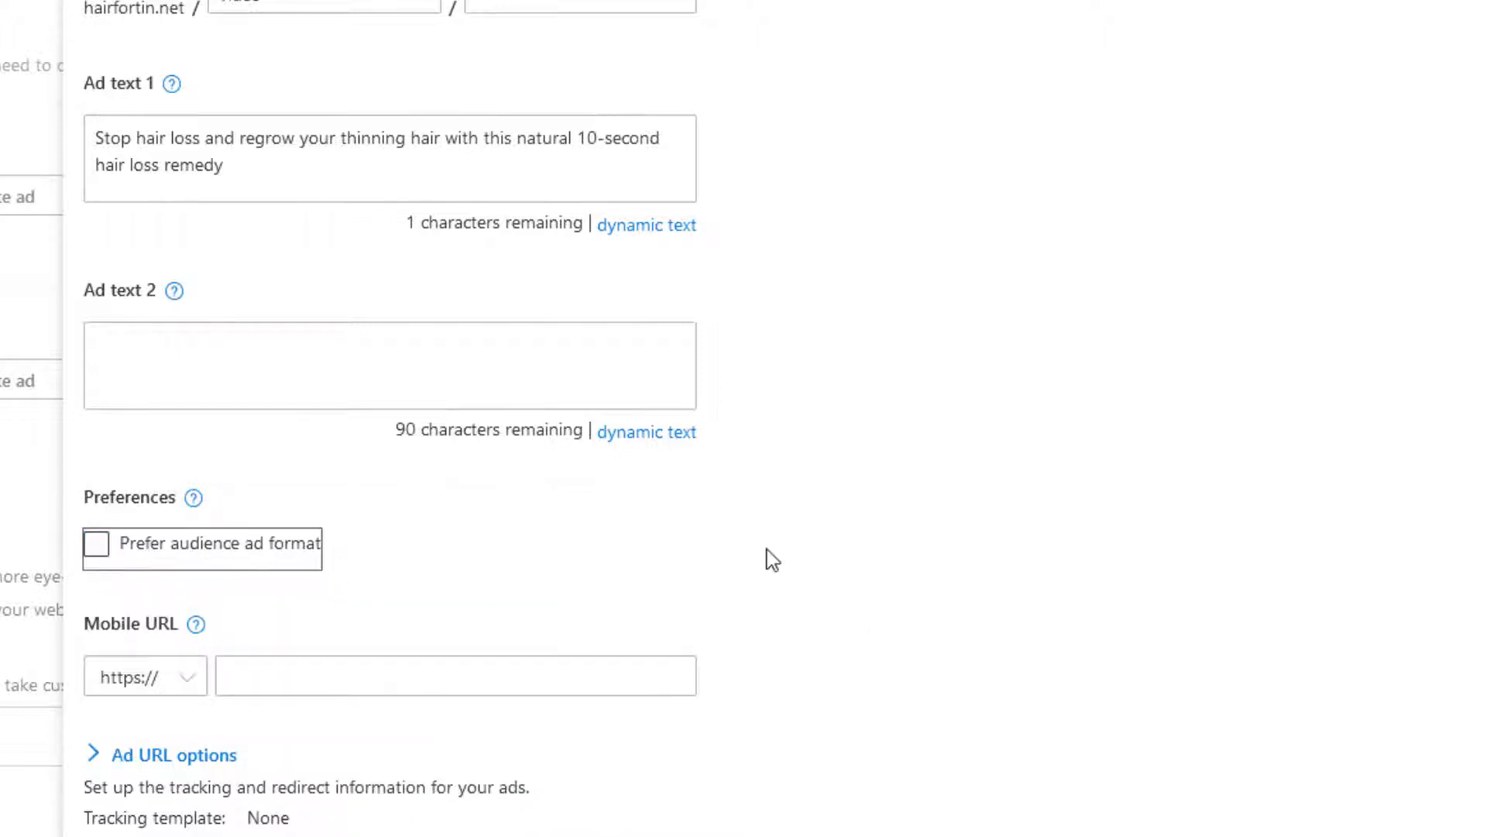
Step: Read the help on the Mobile URL and look over the ad's titles and text once more
{"action": "scroll", "coordinate": [772, 559], "scroll_direction": "down", "scroll_amount": 1}
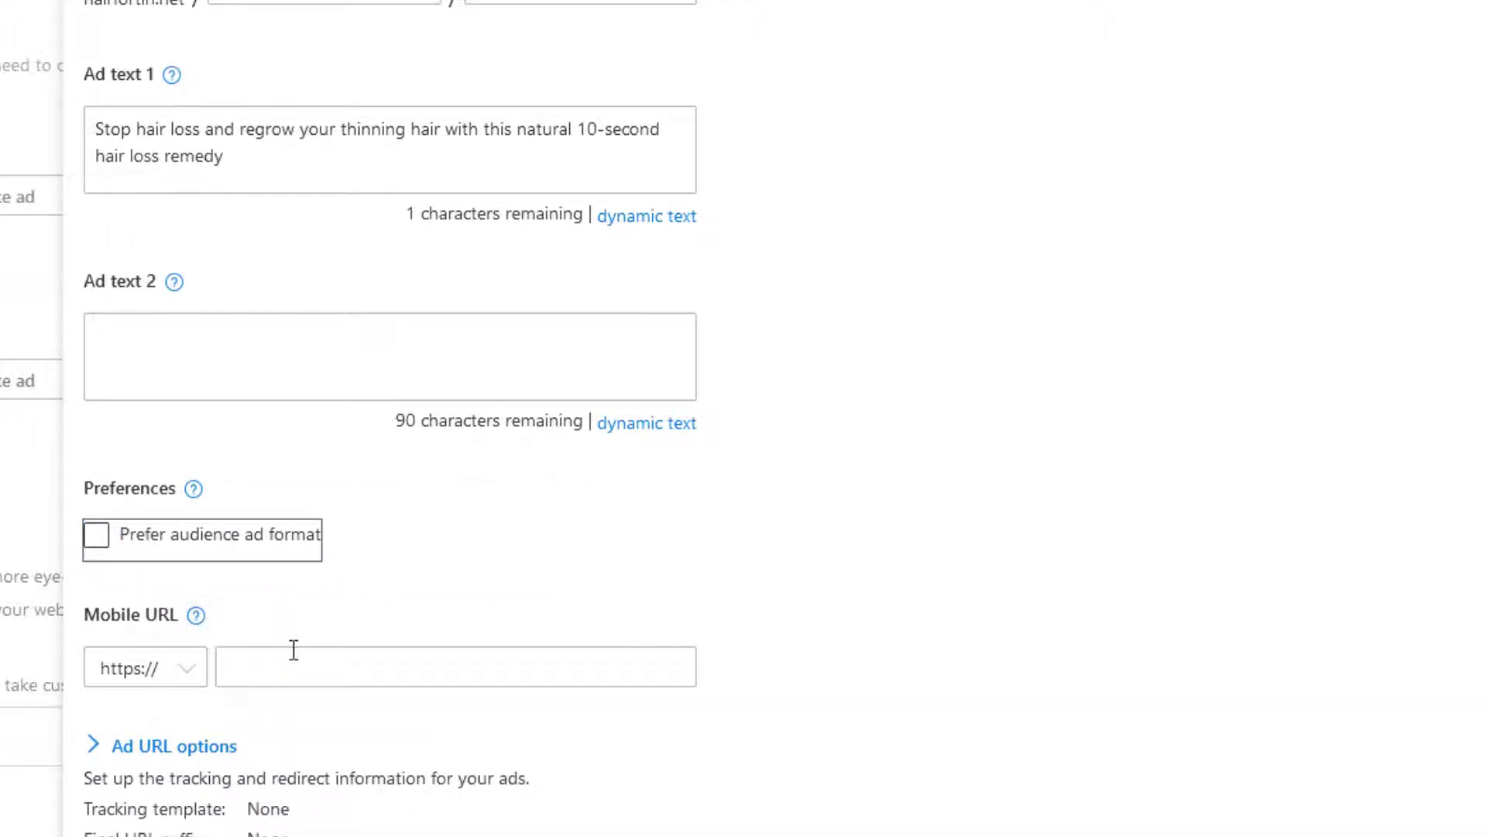
{"action": "left_click", "coordinate": [196, 616]}
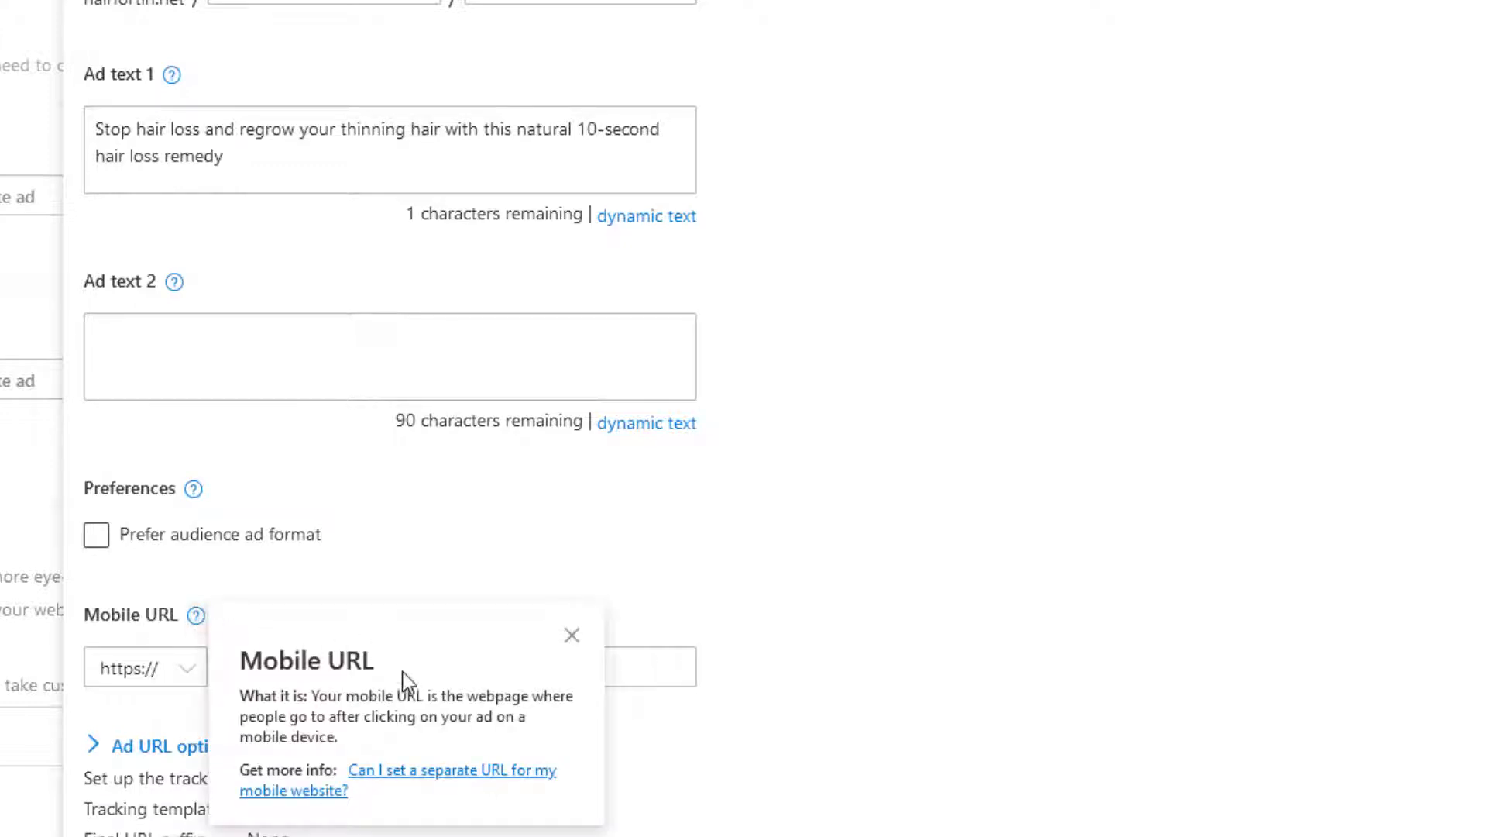
{"action": "left_click", "coordinate": [797, 658]}
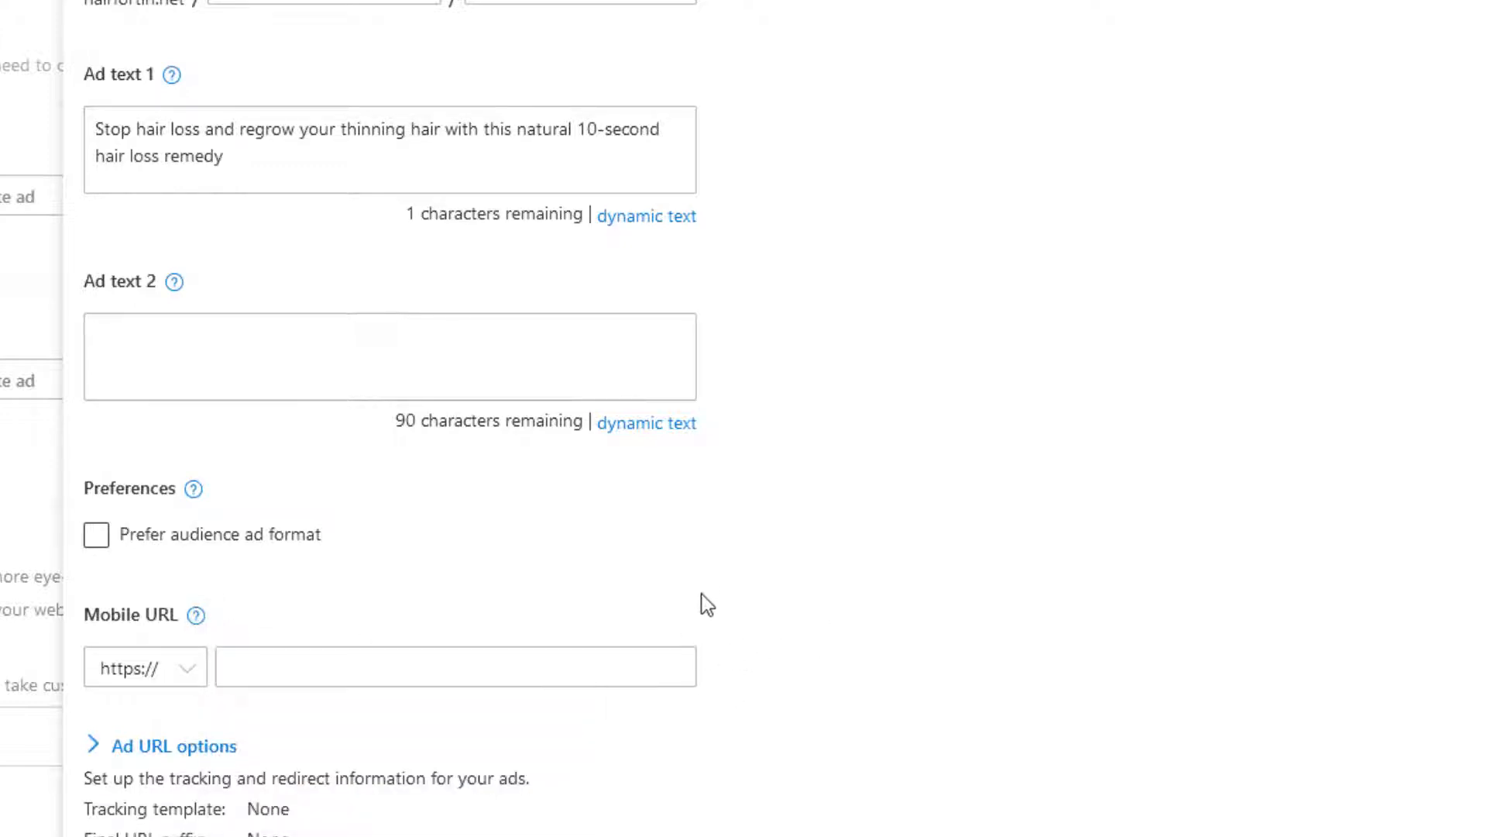
{"action": "scroll", "coordinate": [750, 637], "scroll_direction": "up", "scroll_amount": 9}
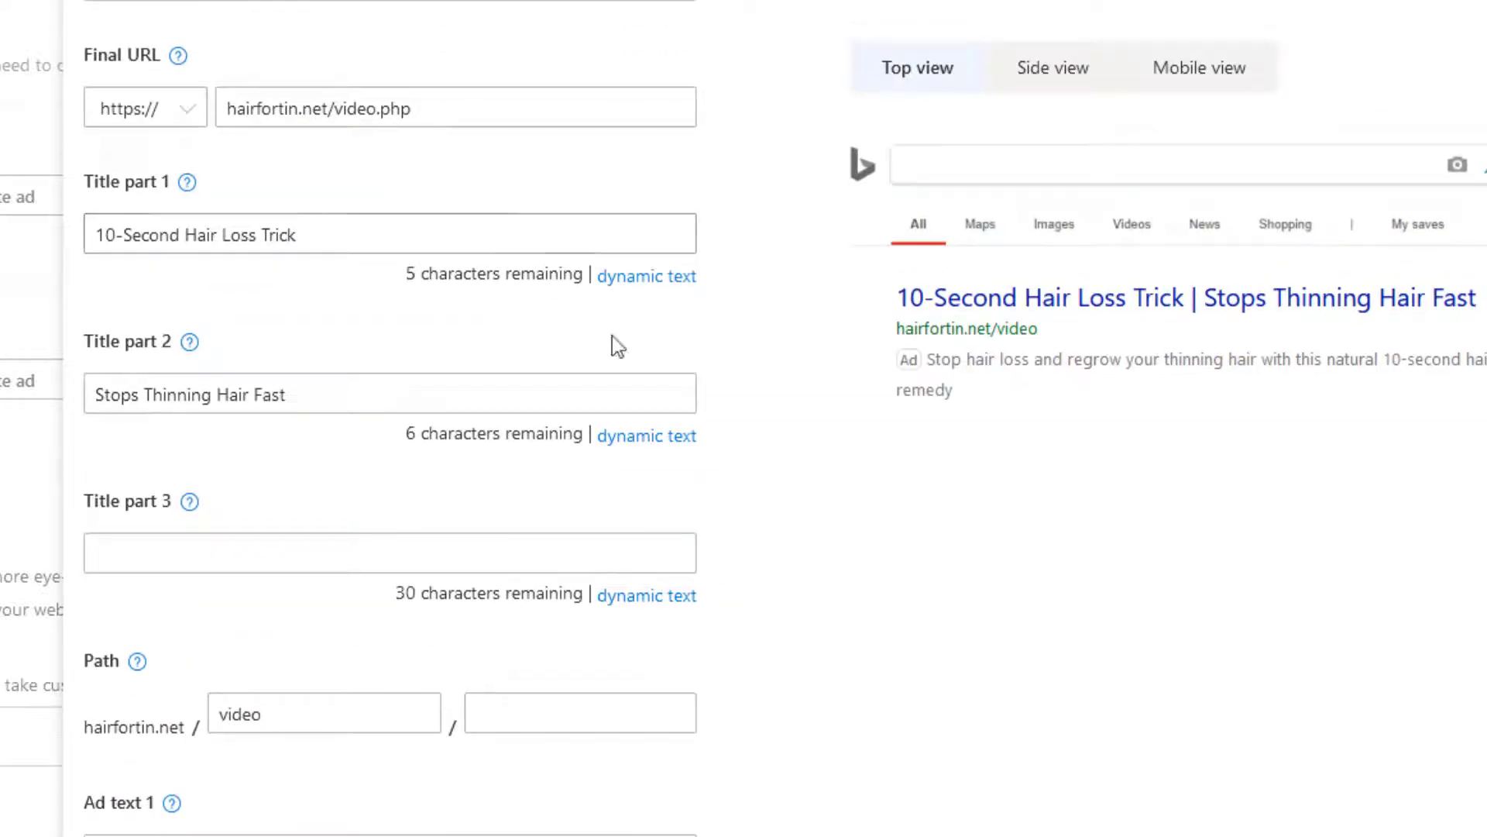
{"action": "scroll", "coordinate": [690, 531], "scroll_direction": "down", "scroll_amount": 9}
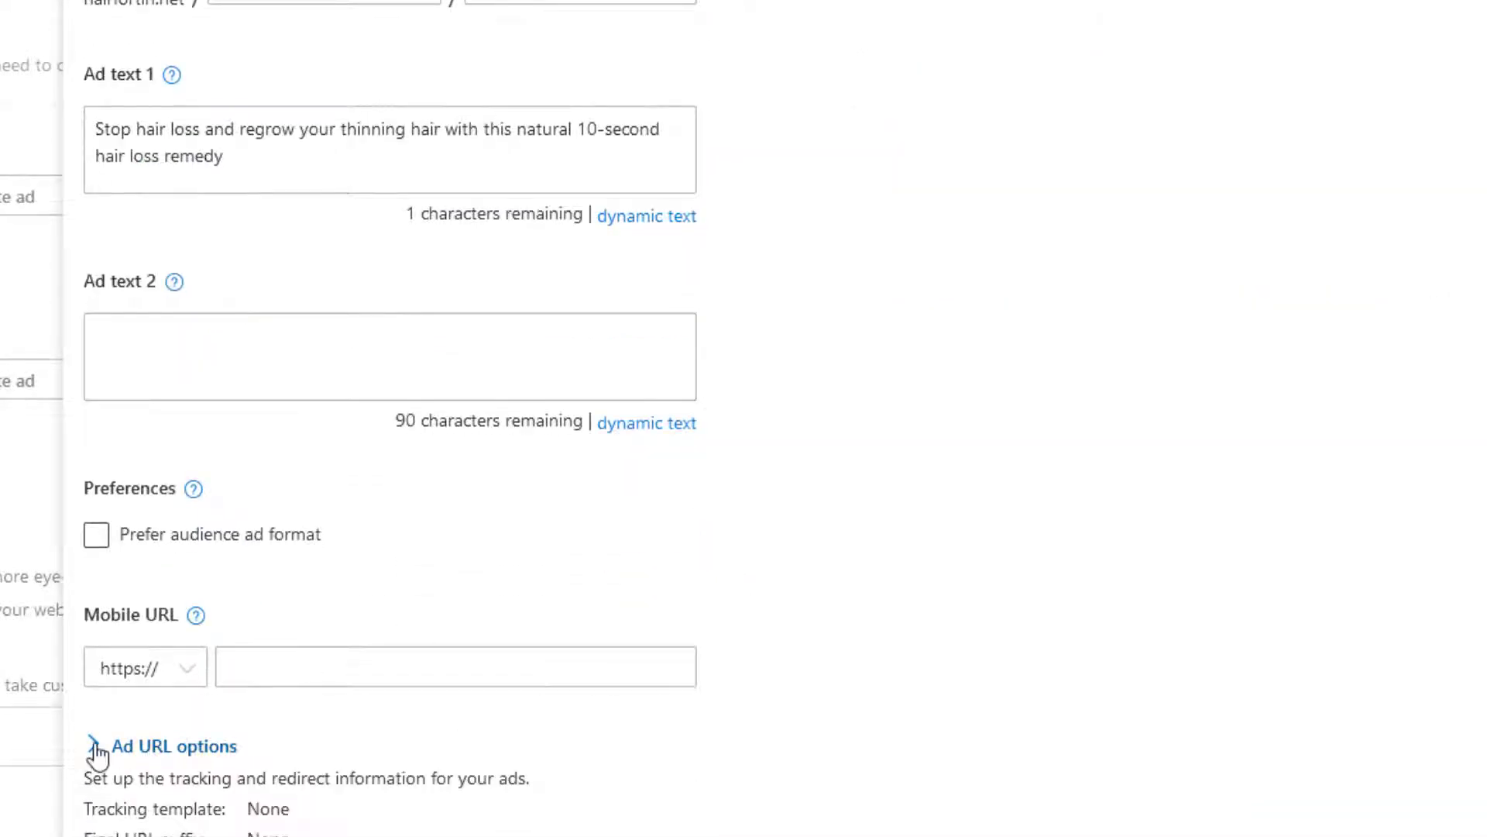
Step: Expand the Ad URL options and read the help on the Tracking template
{"action": "left_click", "coordinate": [97, 747]}
{"action": "scroll", "coordinate": [578, 736], "scroll_direction": "down", "scroll_amount": 5}
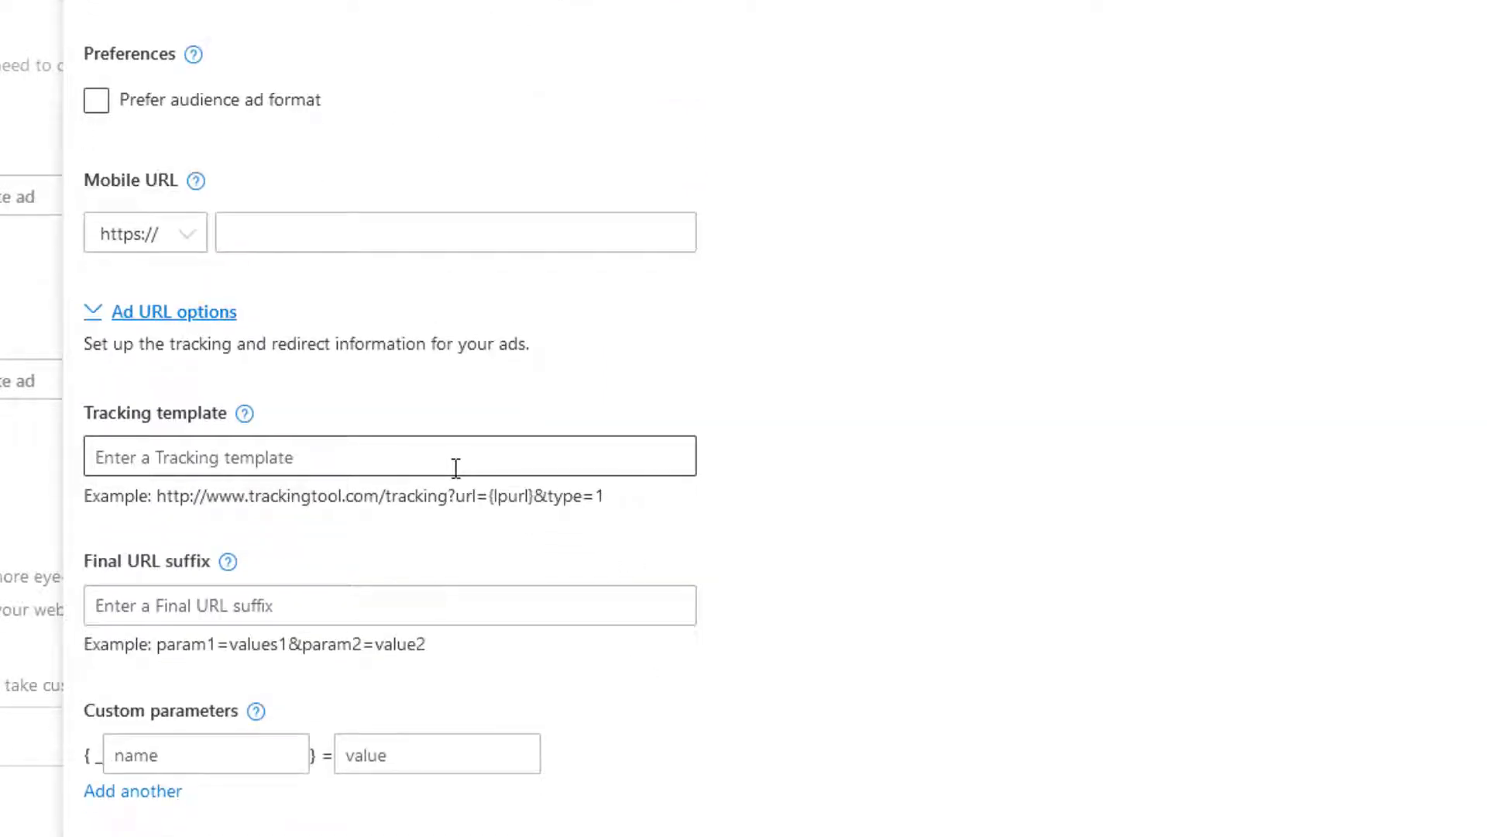
{"action": "left_click", "coordinate": [389, 453]}
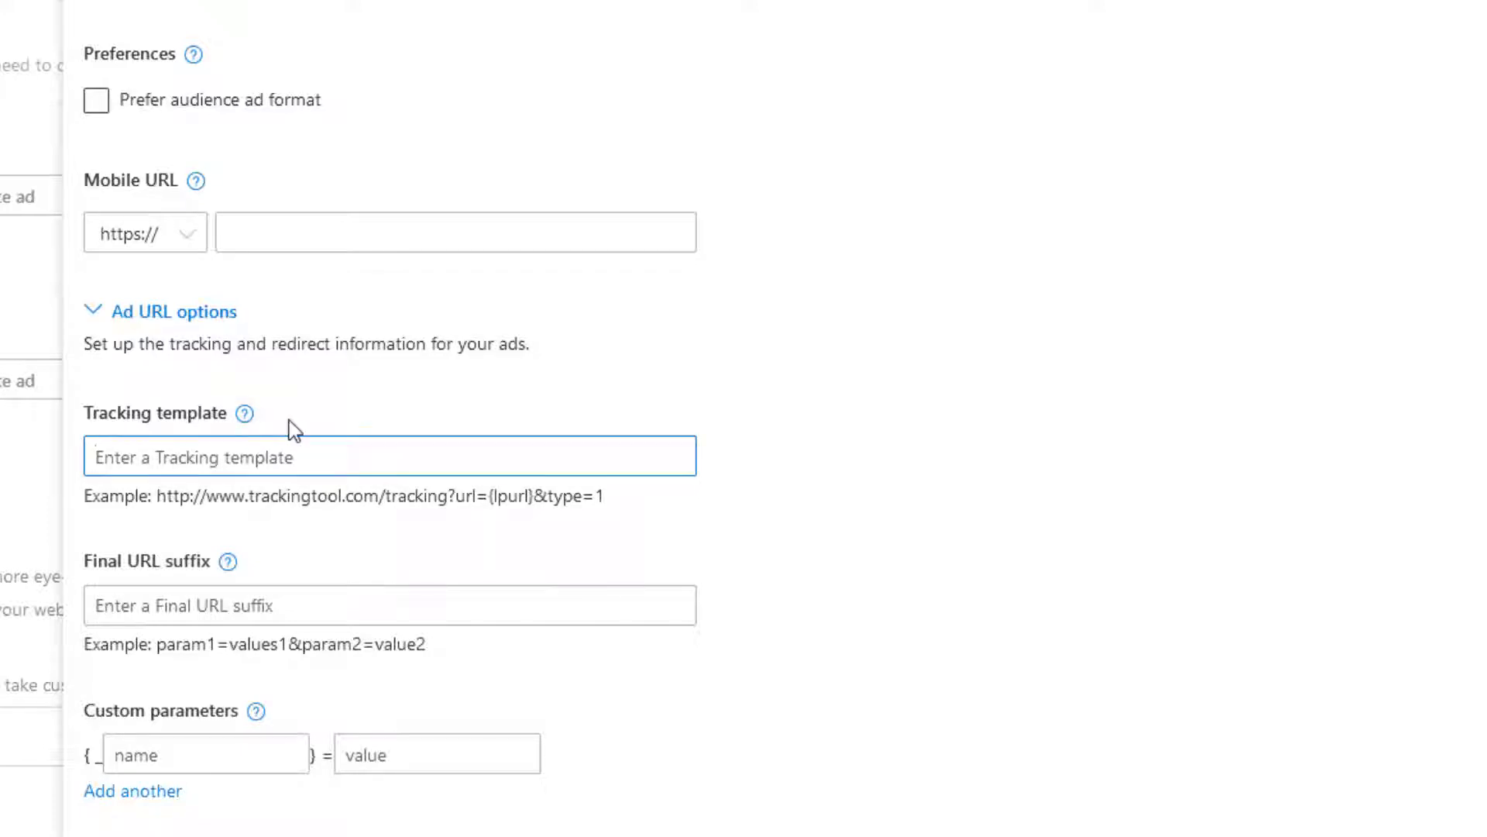
{"action": "left_click", "coordinate": [244, 414]}
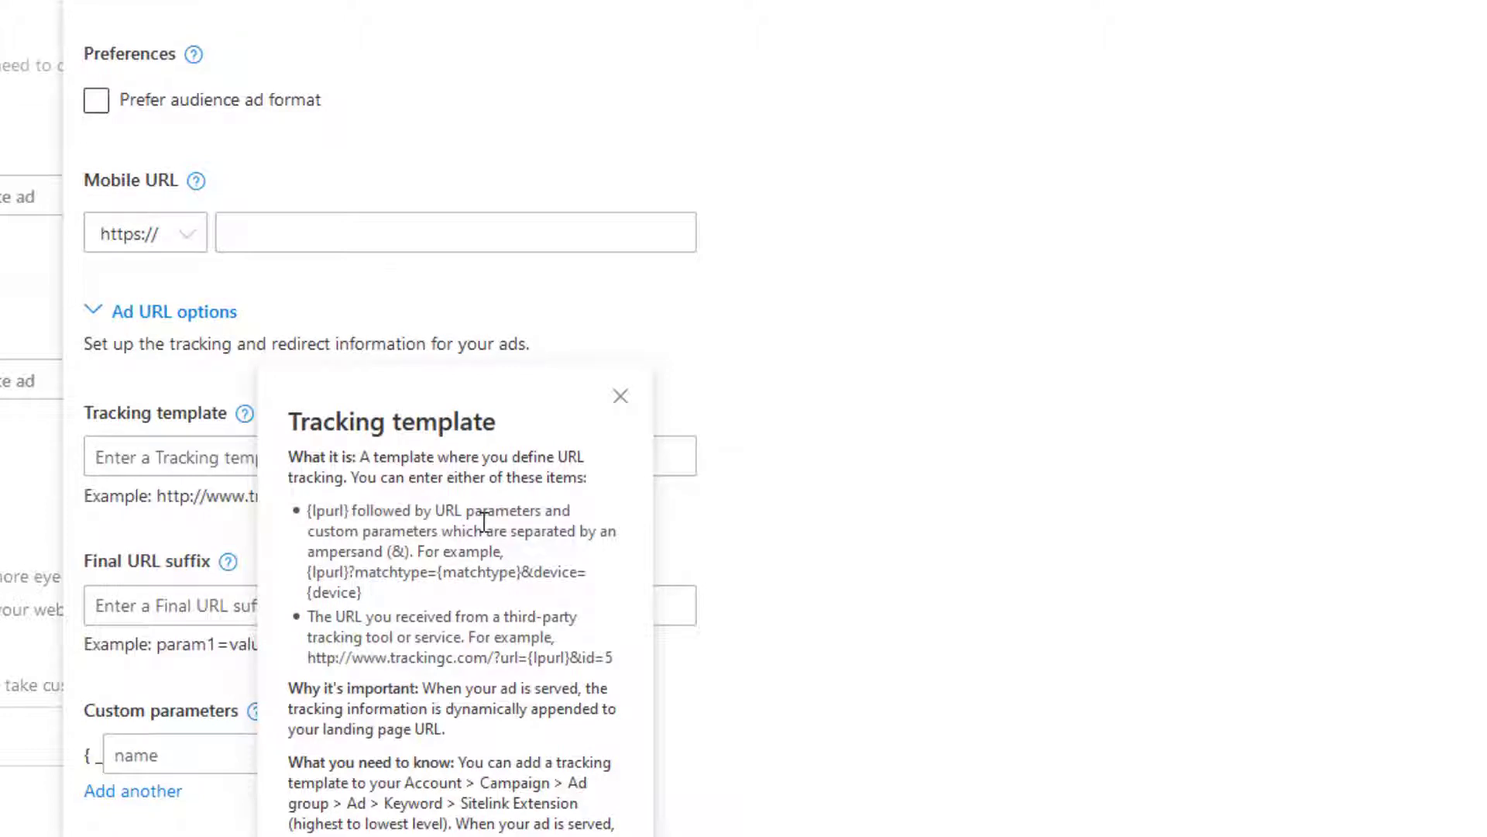
{"action": "left_click", "coordinate": [914, 445]}
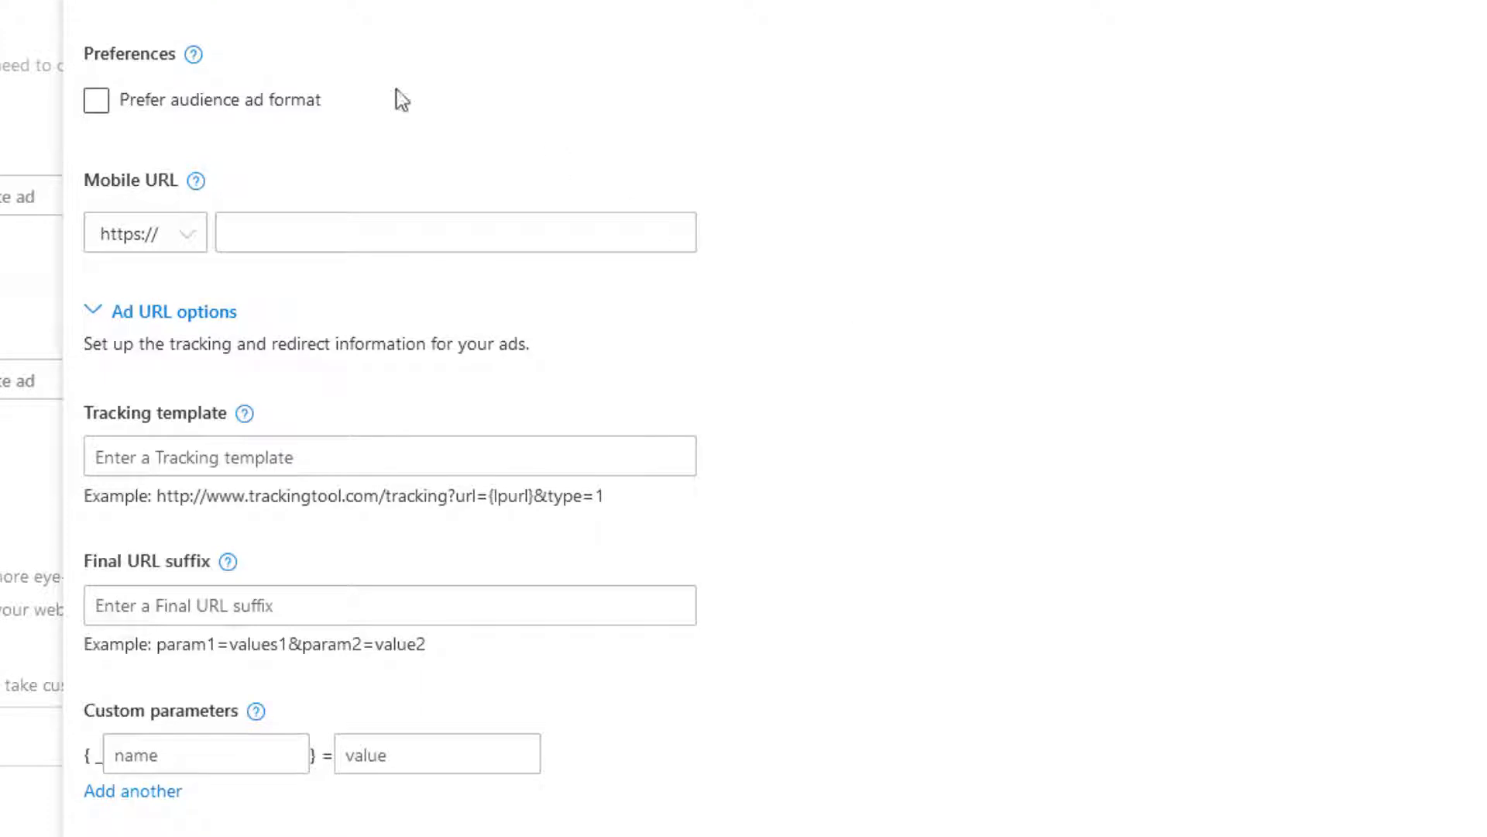
Step: Switch to Short.io and look at the branded links page for trk.naturalhealthengine.com and its URL shortening field
{"action": "left_click", "coordinate": [149, 25]}
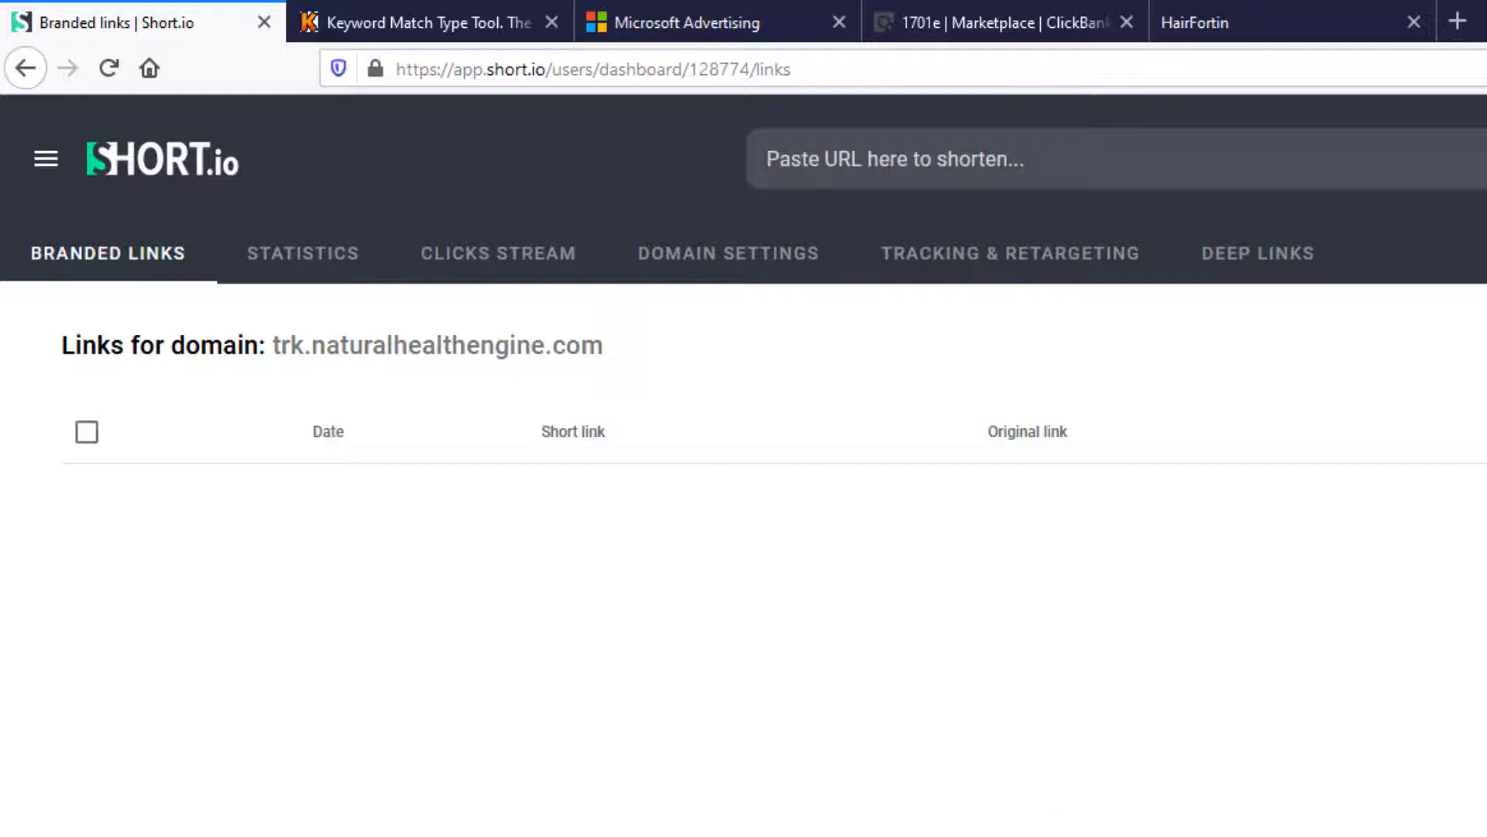
{"action": "left_click", "coordinate": [997, 162]}
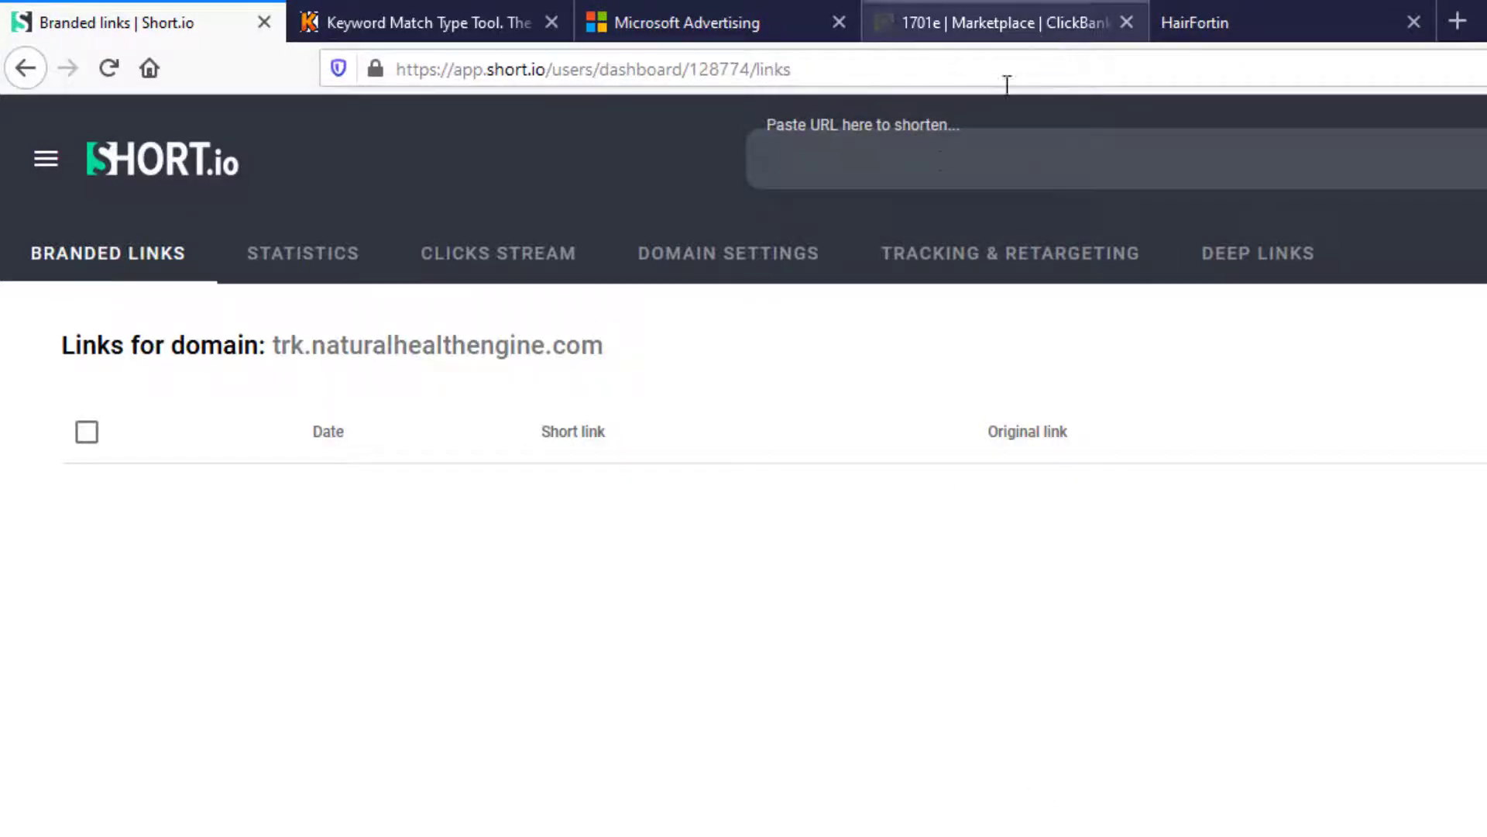
{"action": "left_click", "coordinate": [933, 589]}
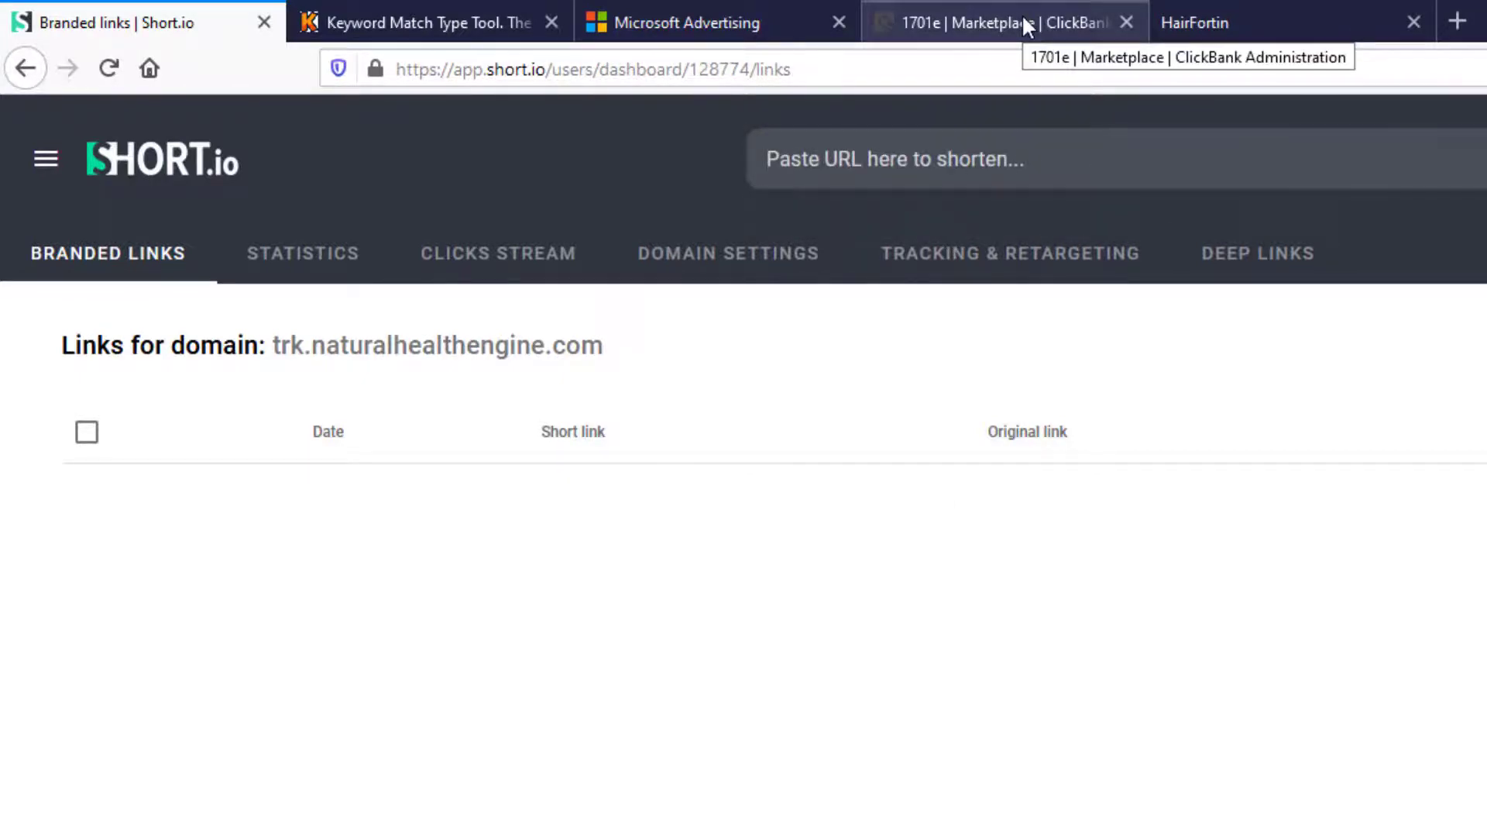
Step: Switch to the ClickBank marketplace, copy the Hairfortin product link and paste it as the address in a new browser tab
{"action": "left_click", "coordinate": [1024, 20]}
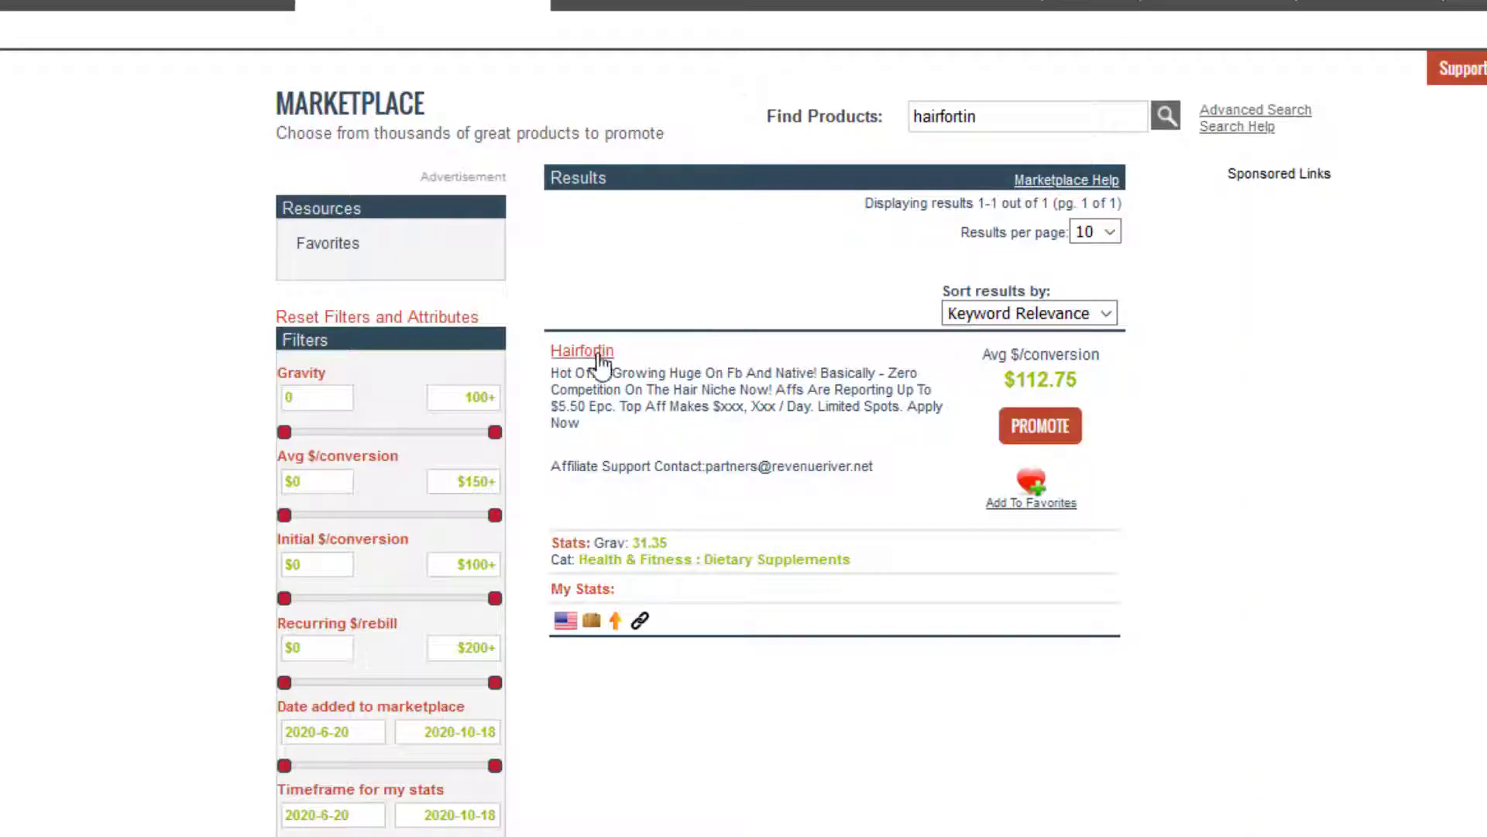
{"action": "right_click", "coordinate": [601, 361]}
{"action": "left_click", "coordinate": [744, 544]}
{"action": "key", "text": "ctrl+t"}
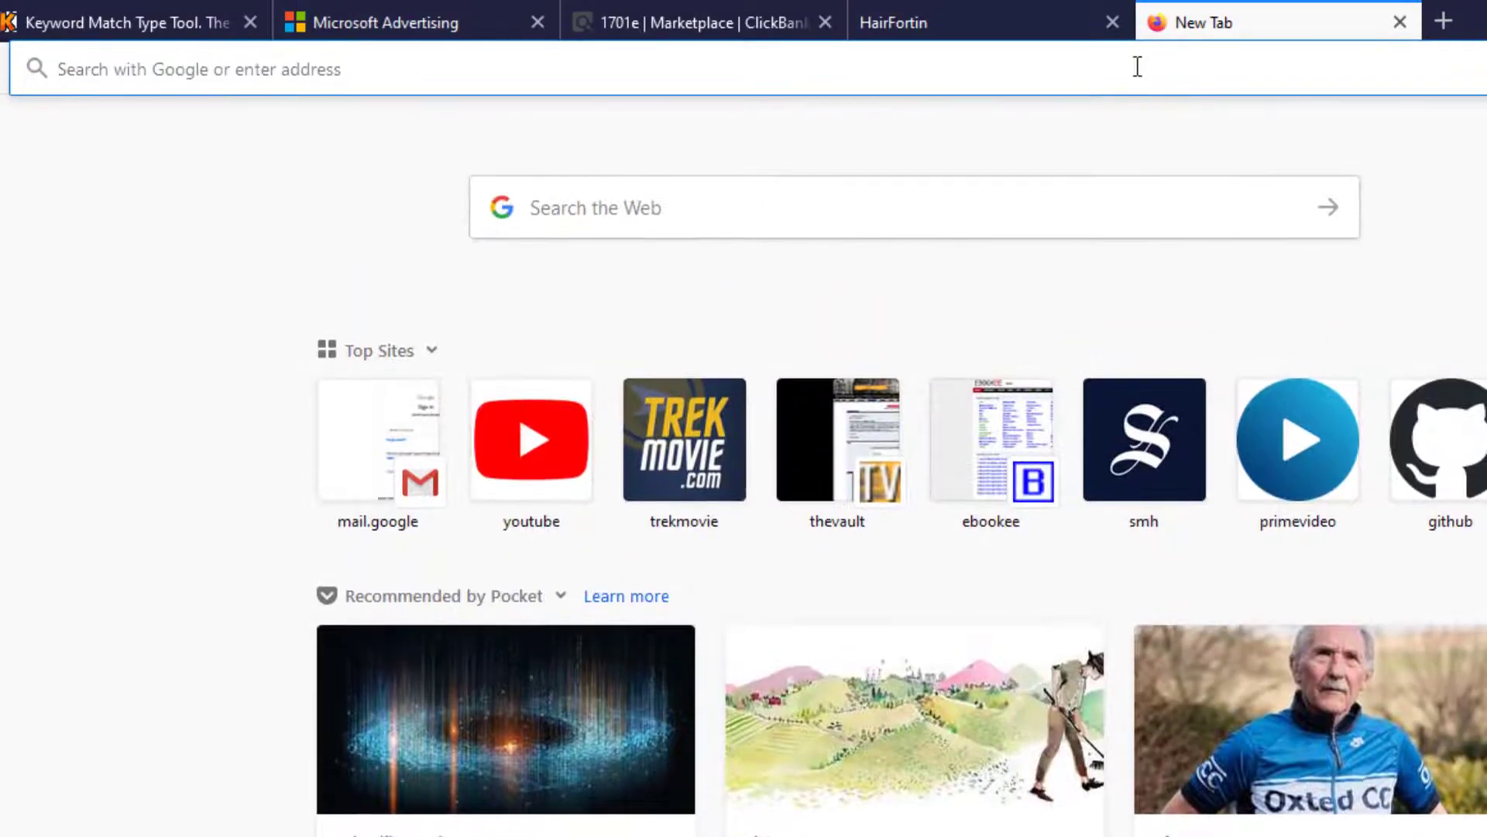
{"action": "key", "text": "ctrl+v"}
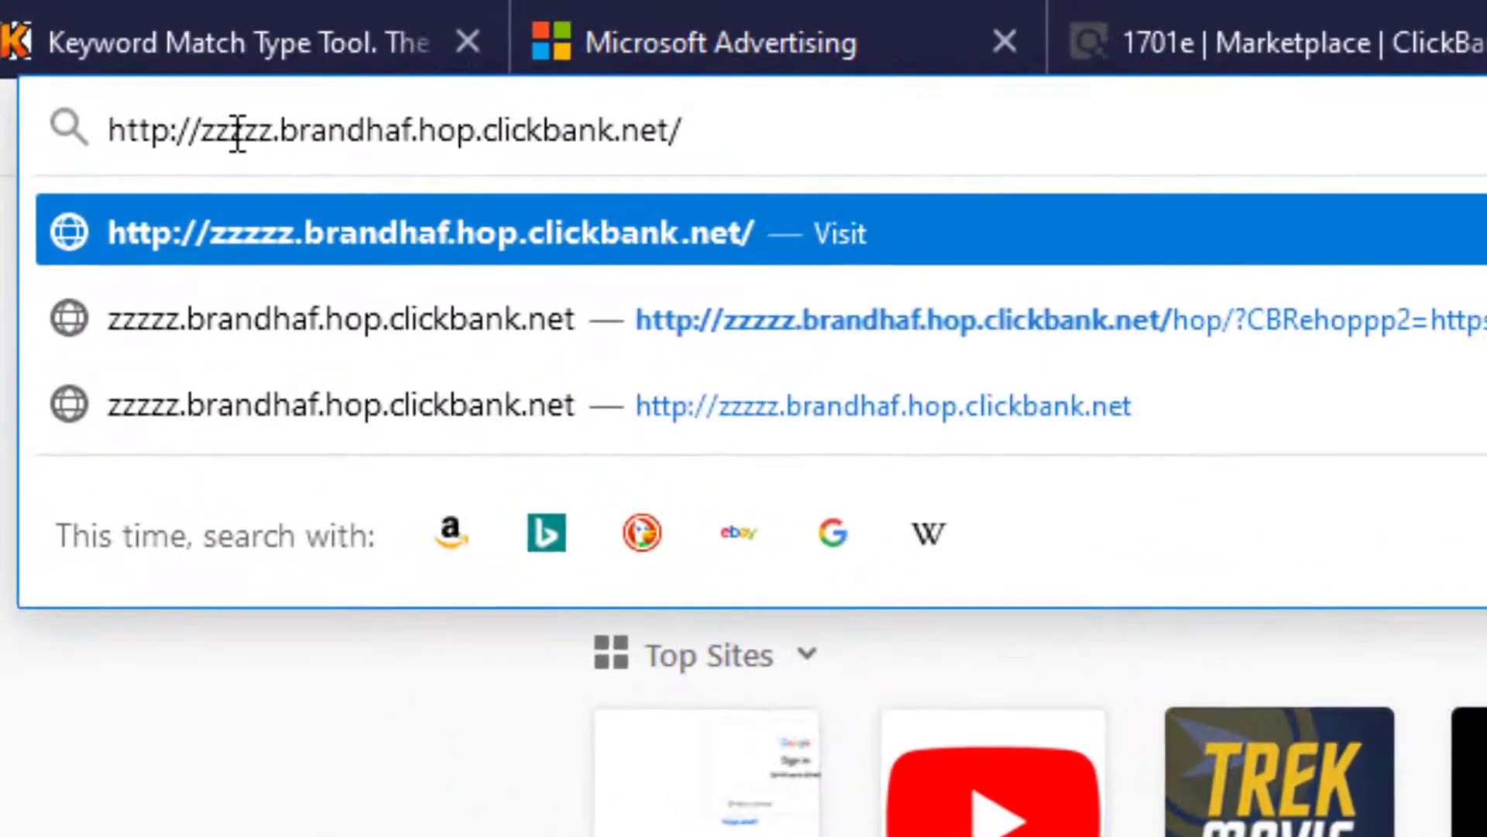
Step: Replace the "zzzzz" placeholder in the pasted hoplink with the ClickBank account nickname and copy the complete affiliate link
{"action": "left_click", "coordinate": [127, 71]}
{"action": "double_click", "coordinate": [248, 129]}
{"action": "left_click", "coordinate": [641, 131]}
{"action": "double_click", "coordinate": [248, 129]}
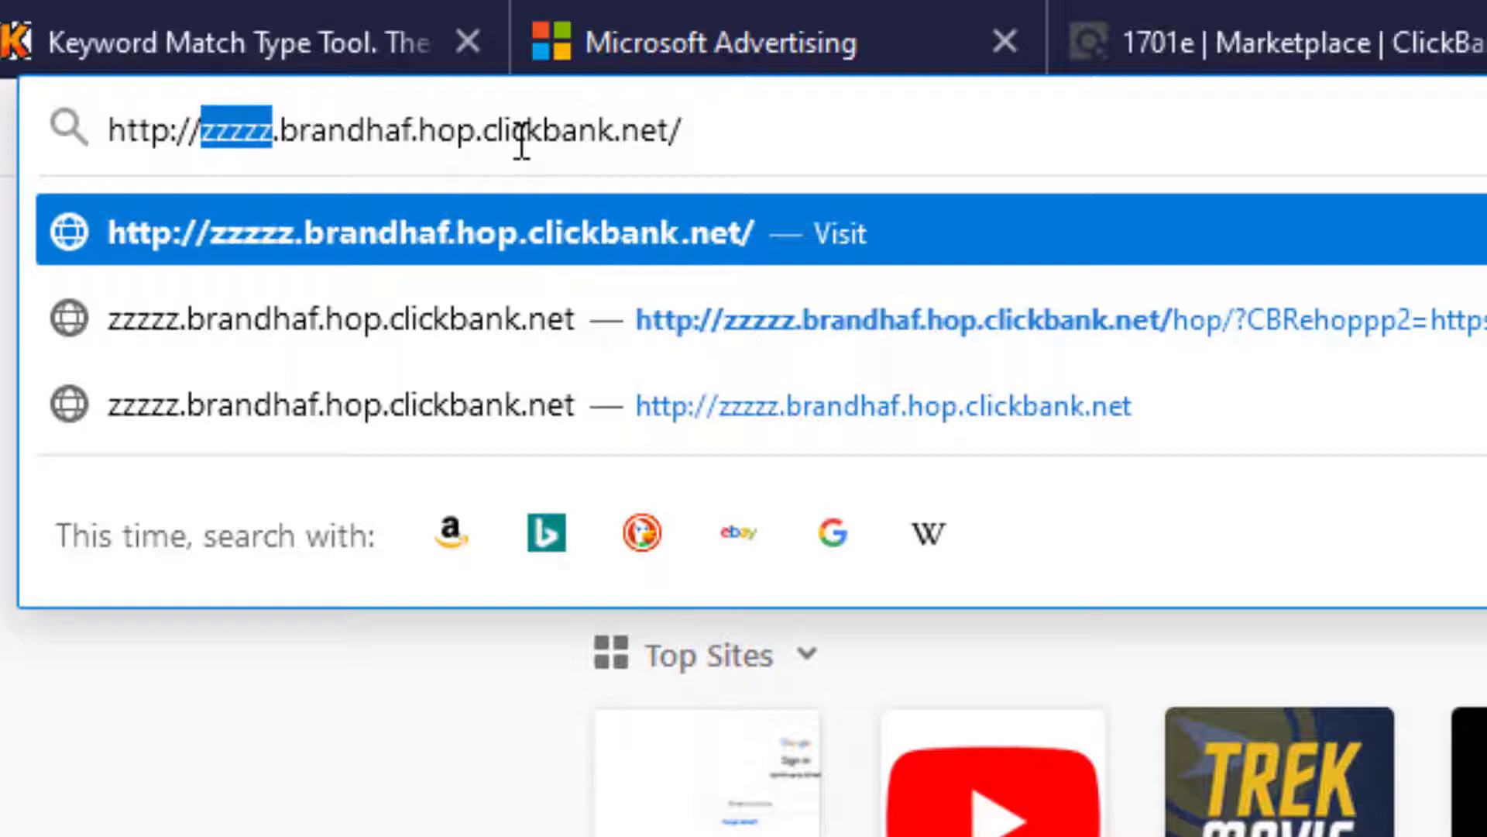
{"action": "type", "text": "1701"}
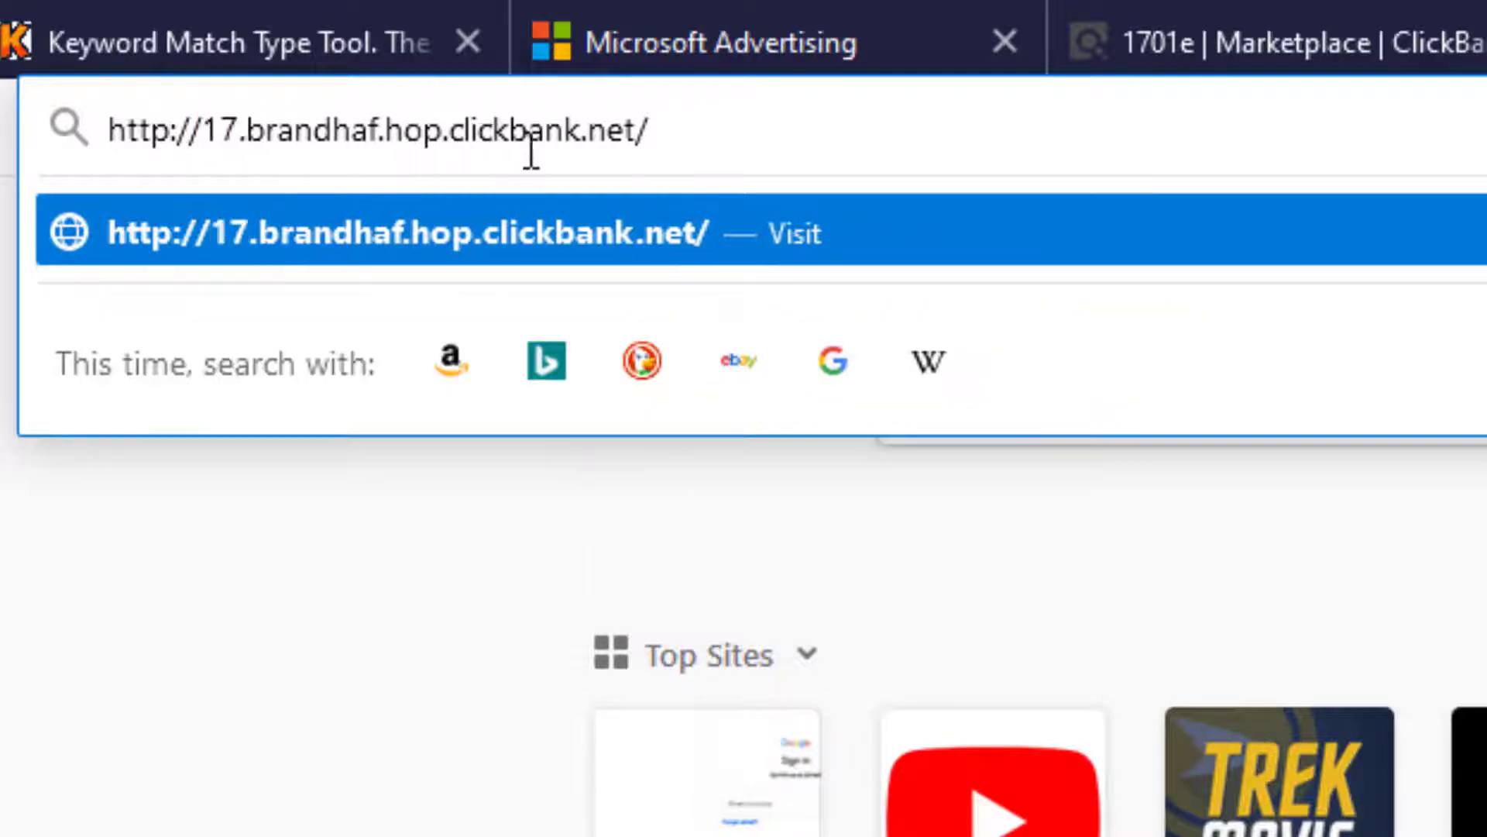
{"action": "type", "text": "e"}
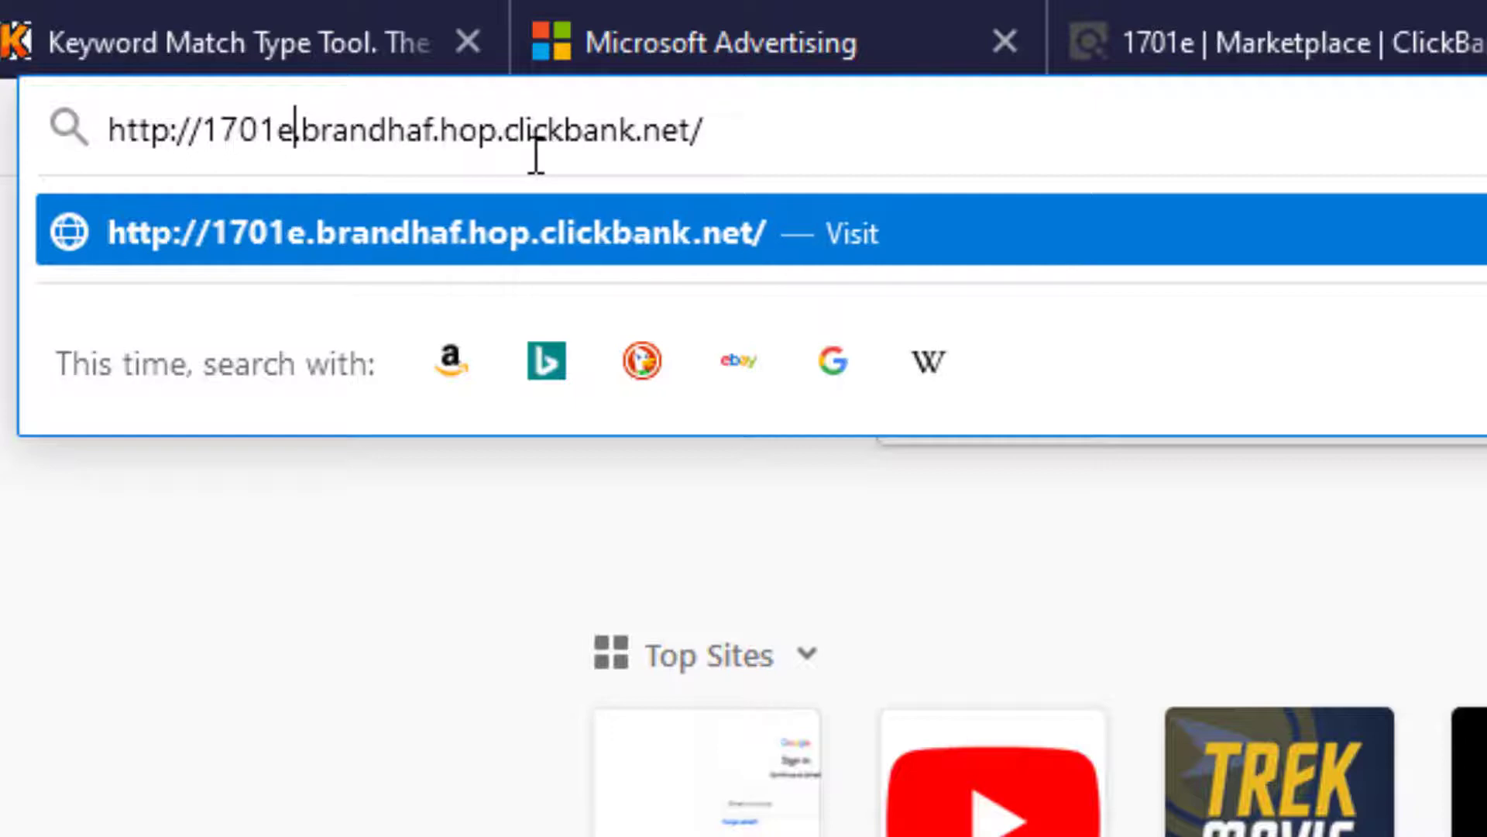
{"action": "left_click", "coordinate": [760, 136]}
{"action": "key", "text": "ctrl+a"}
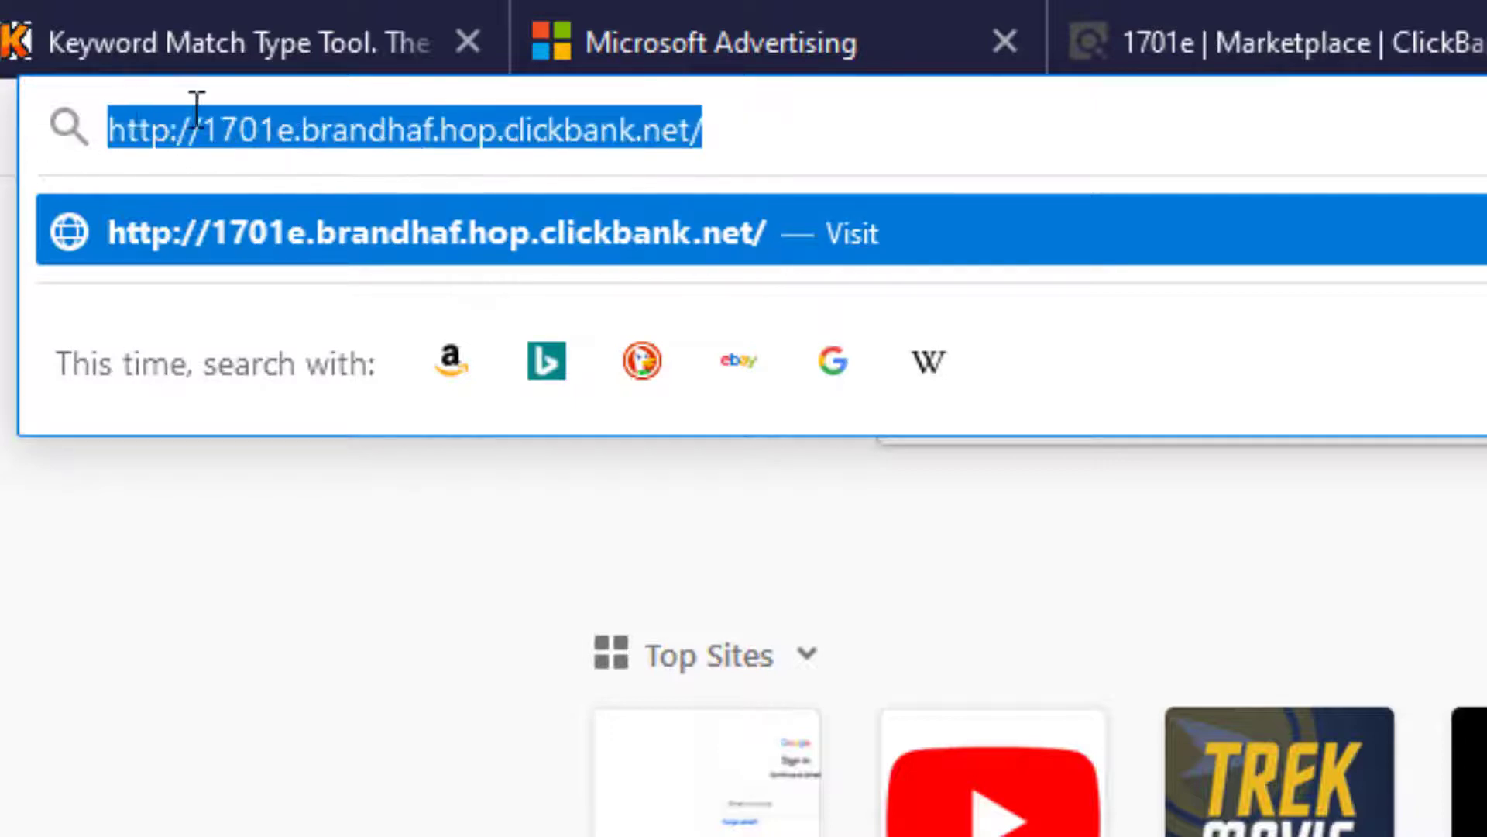
{"action": "left_click", "coordinate": [672, 128]}
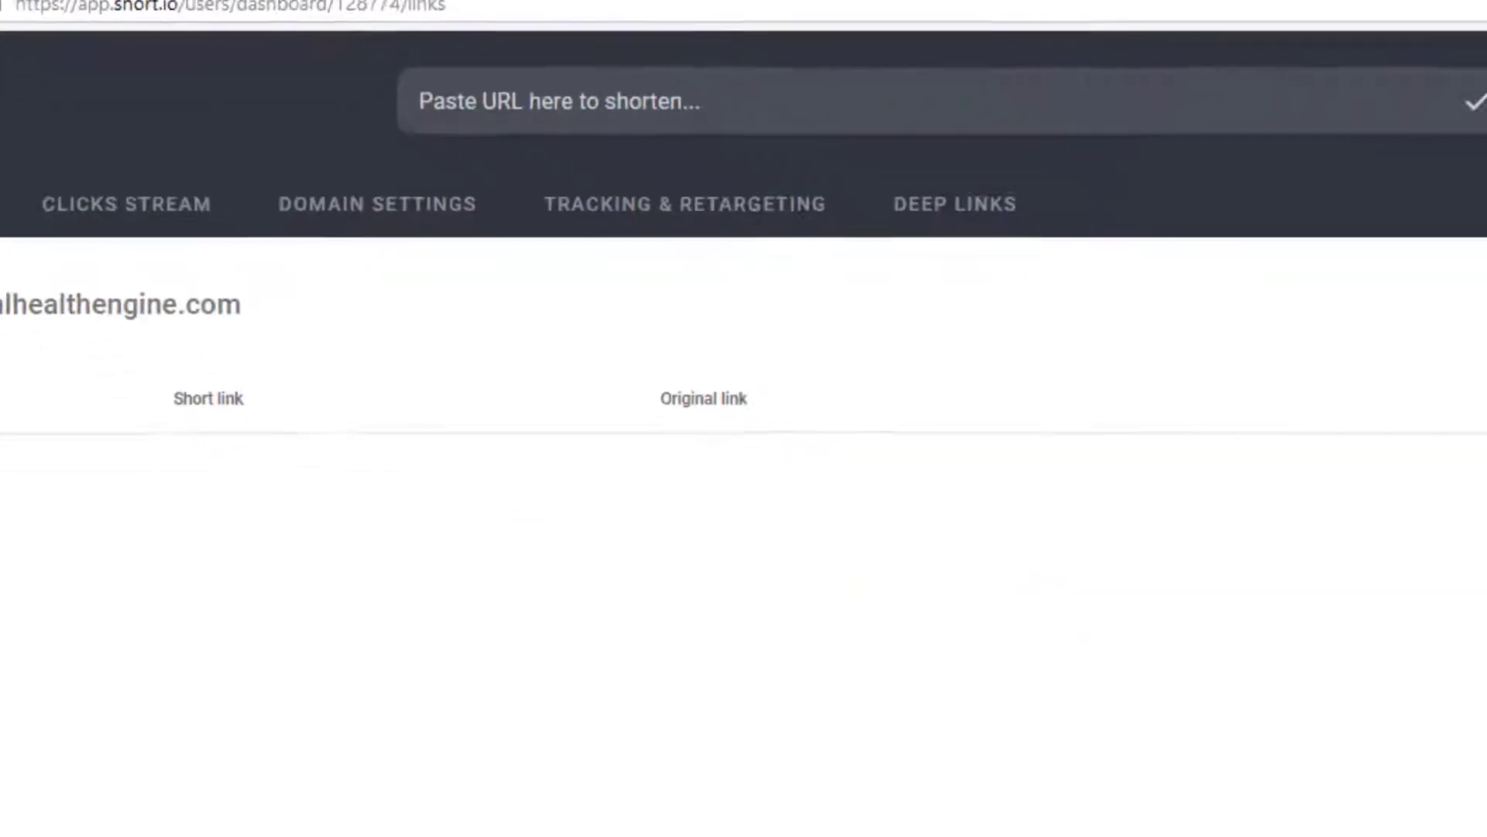
Step: Shorten the affiliate link in Short.io and save it with the slug "hairfortin" on trk.naturalhealthengine.com
{"action": "left_click", "coordinate": [470, 87]}
{"action": "key", "text": "ctrl+v"}
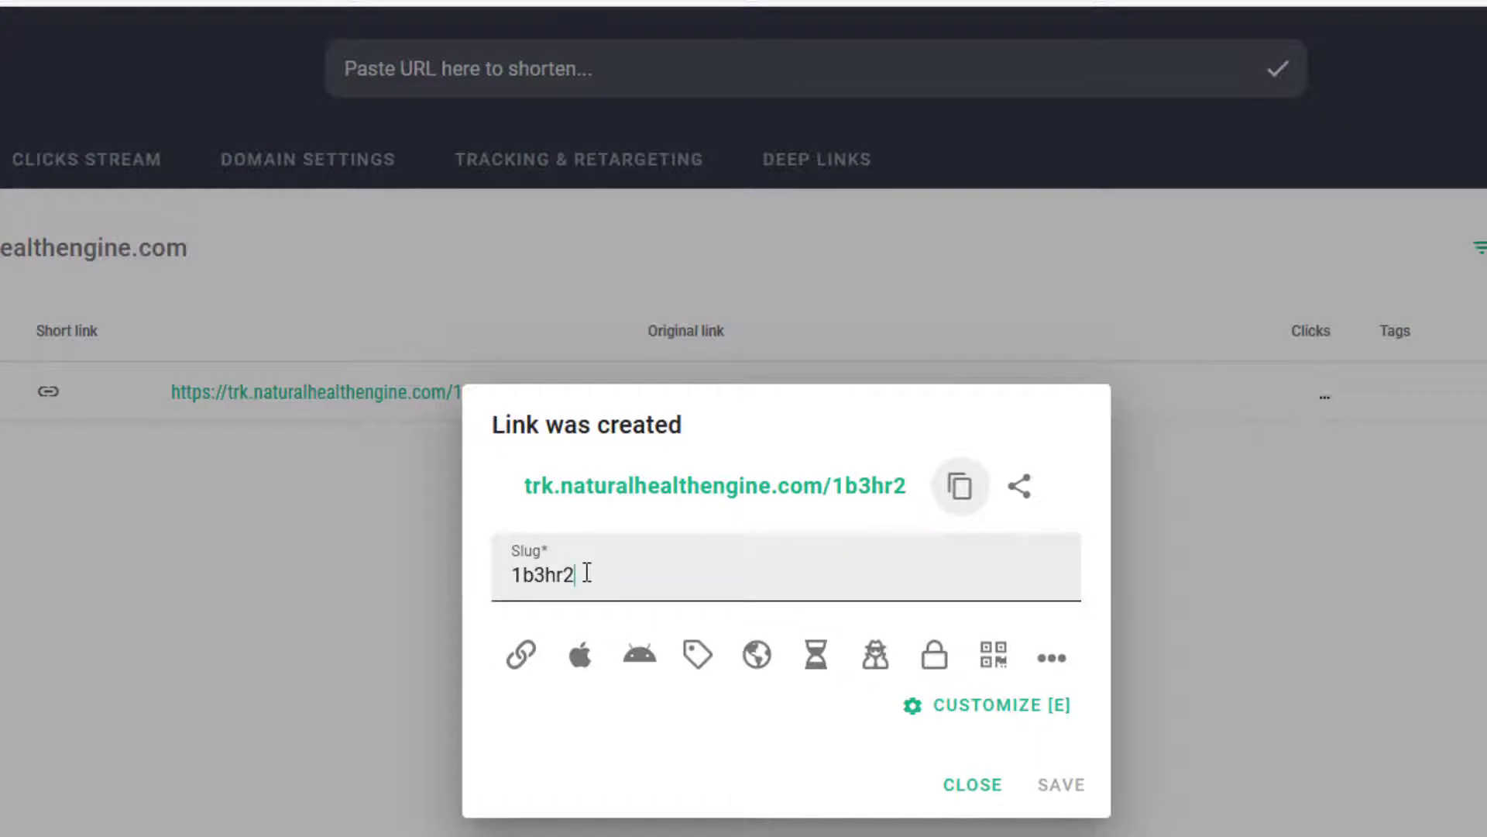
{"action": "left_click_drag", "start_coordinate": [588, 573], "coordinate": [458, 574]}
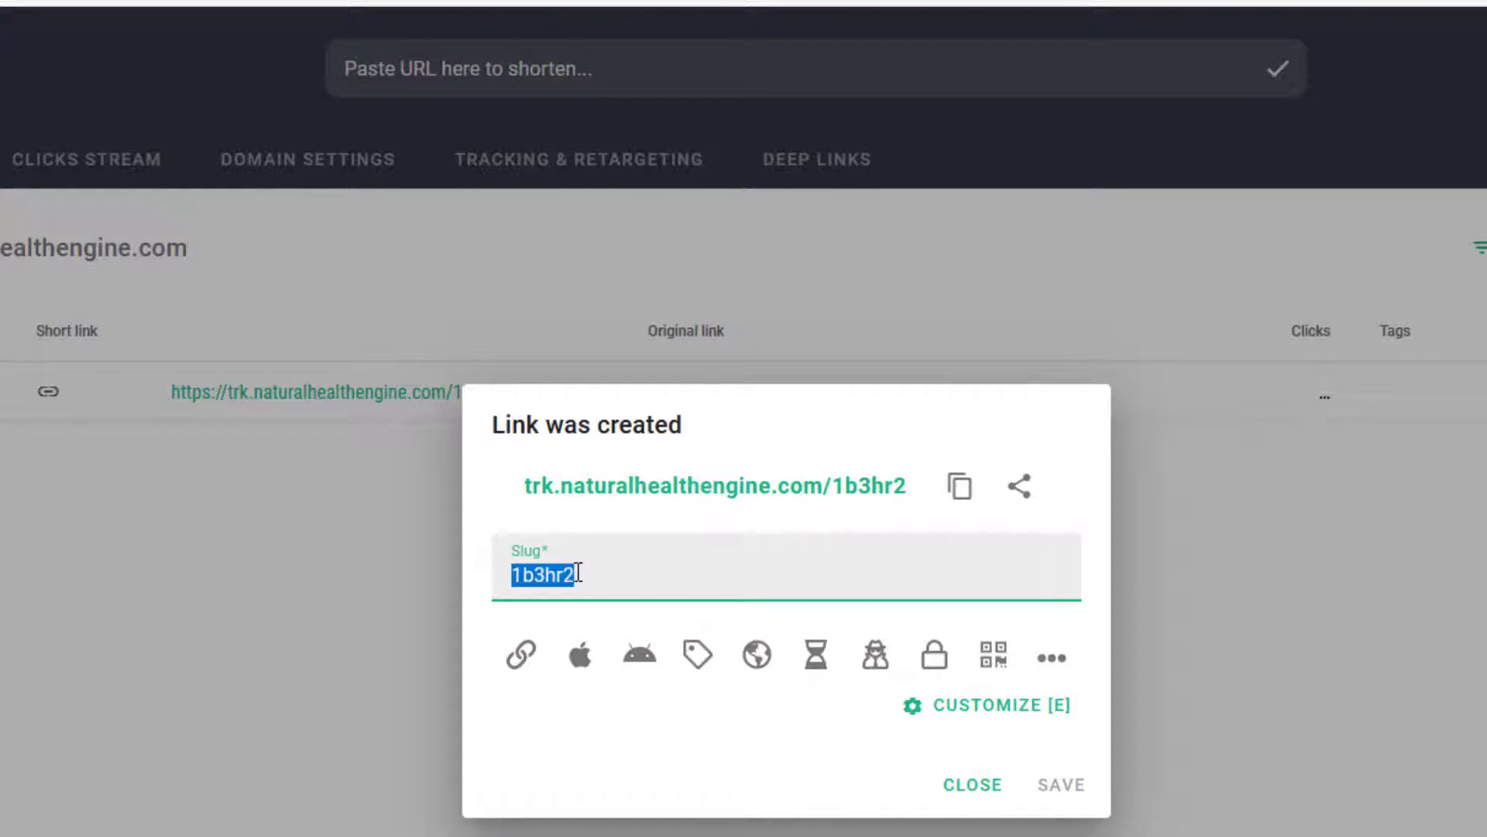
{"action": "type", "text": "hairf"}
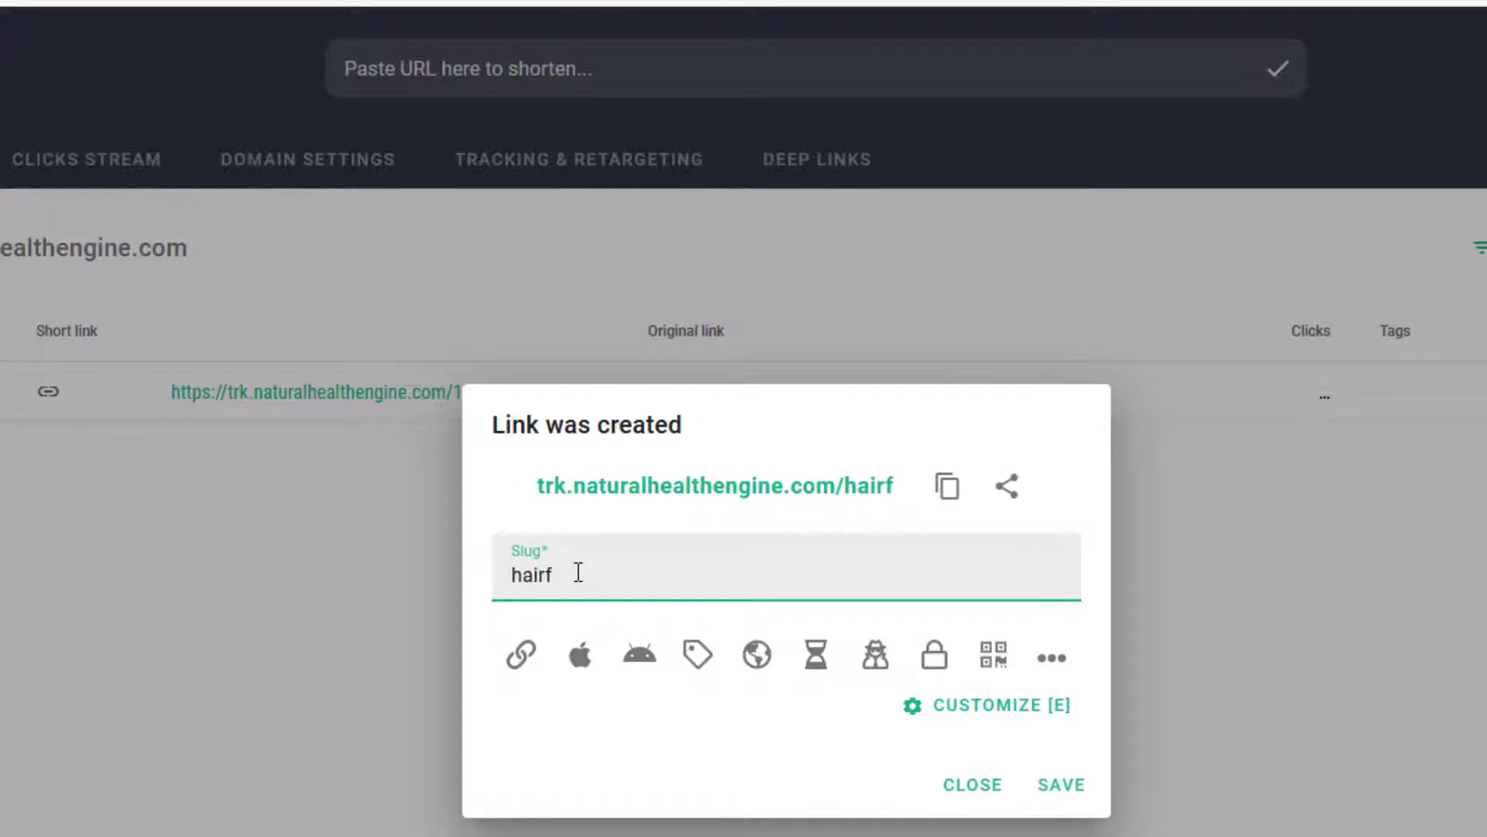
{"action": "type", "text": "ortin"}
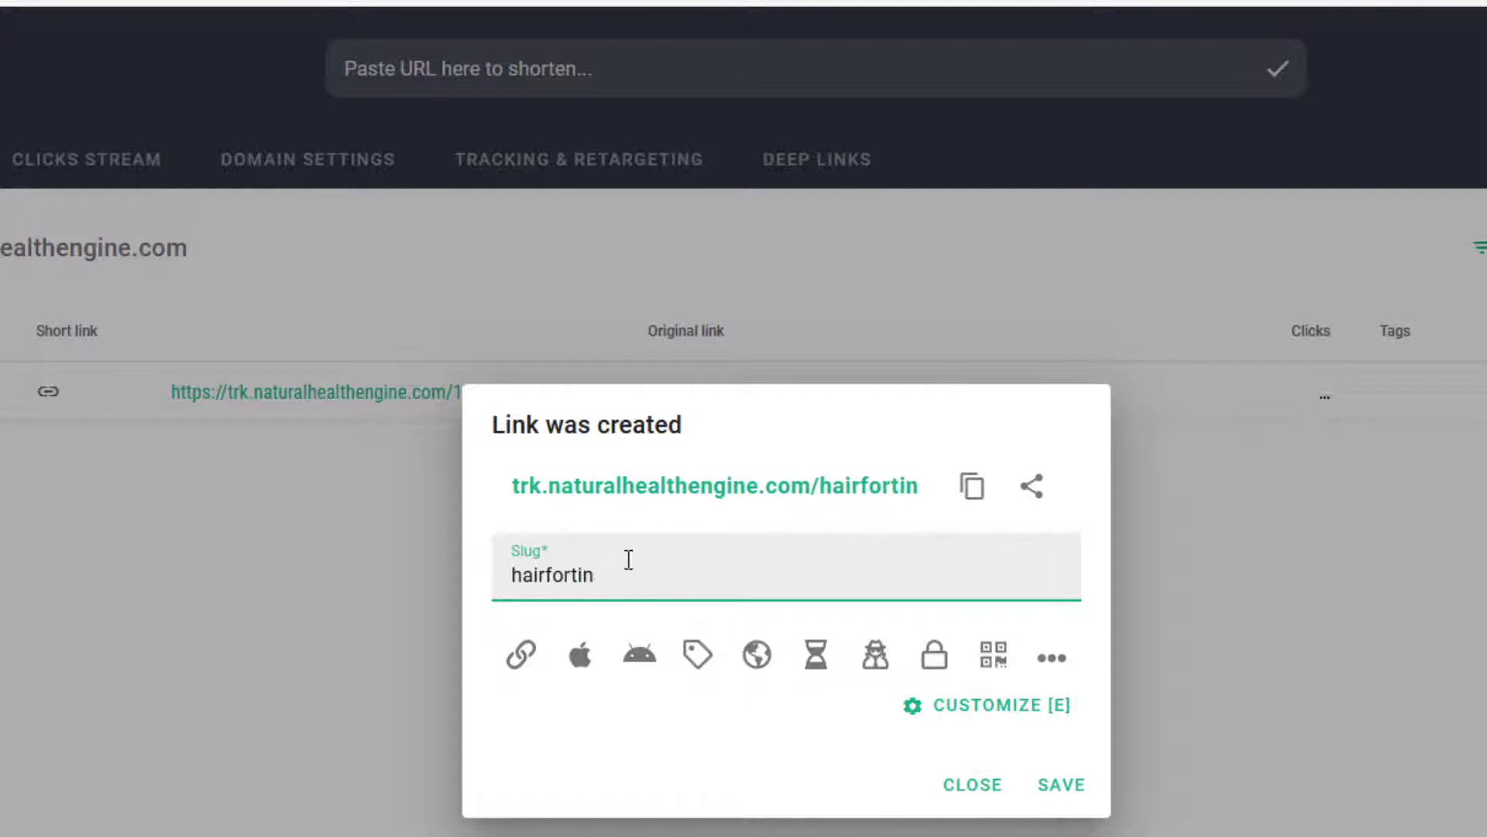
{"action": "left_click", "coordinate": [721, 718]}
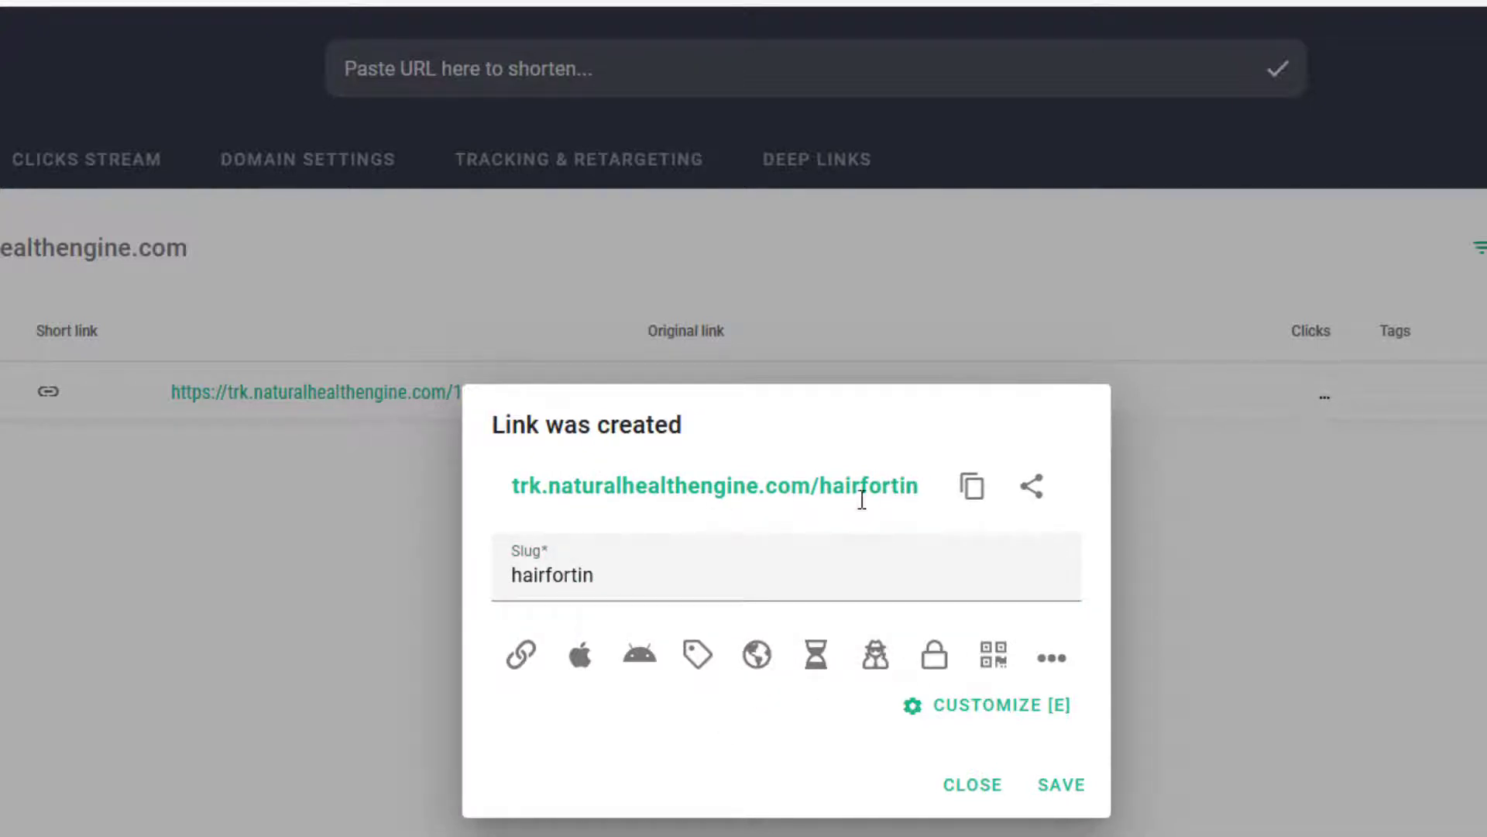
{"action": "left_click_drag", "start_coordinate": [921, 488], "coordinate": [508, 508]}
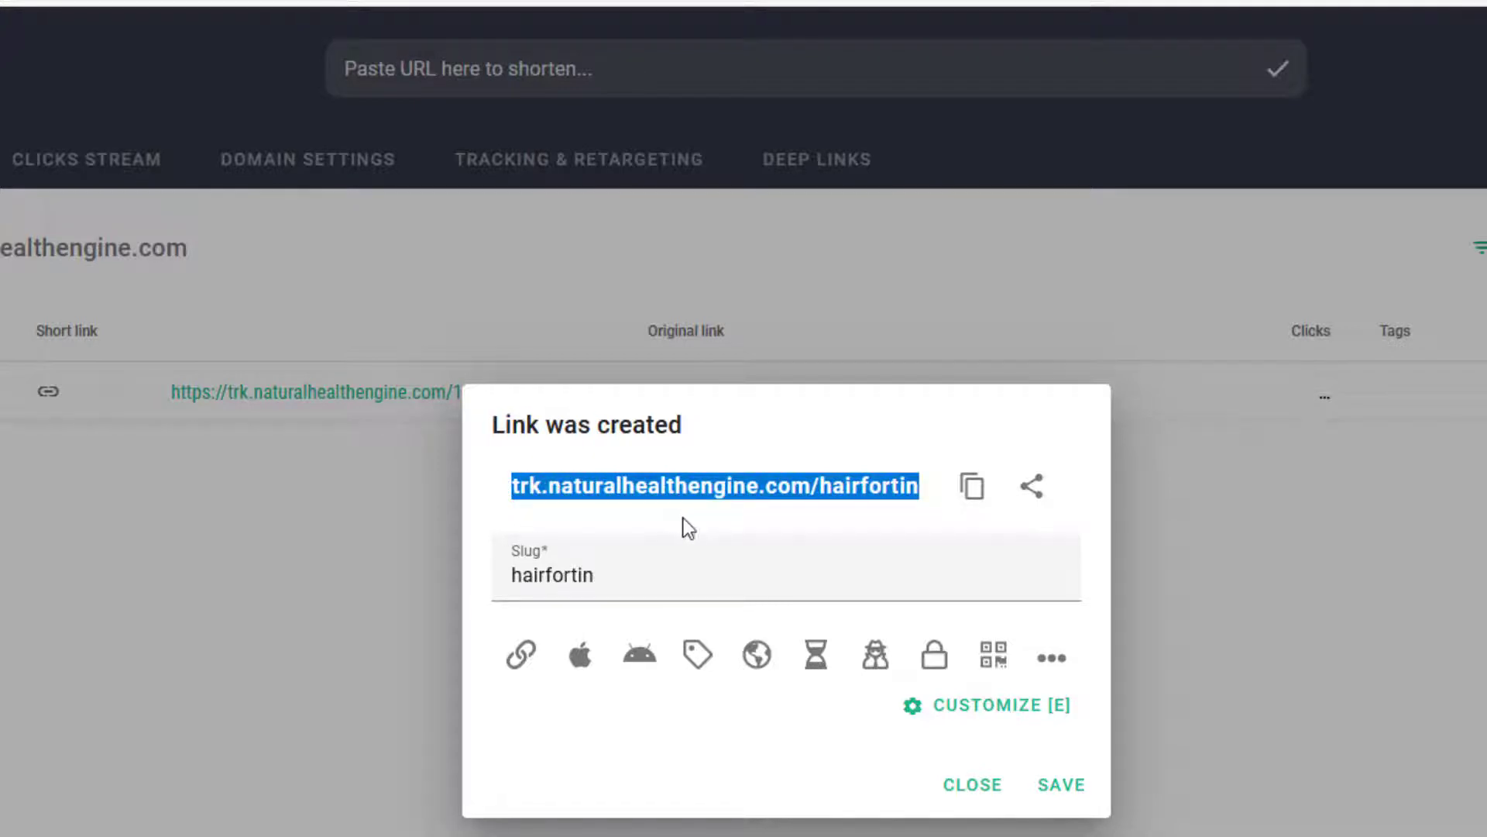
{"action": "left_click", "coordinate": [1058, 785]}
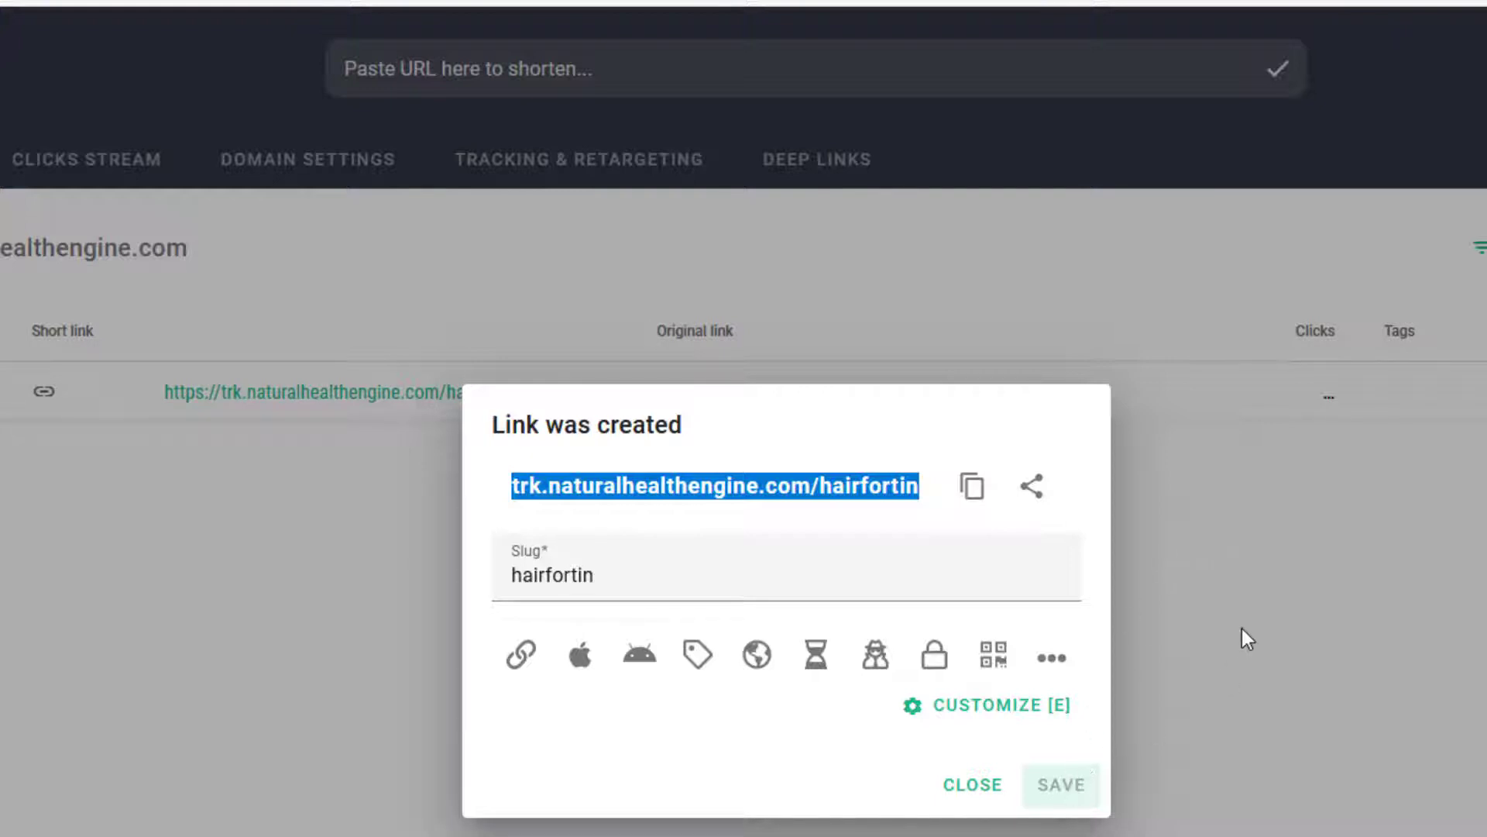
{"action": "left_click", "coordinate": [1252, 553]}
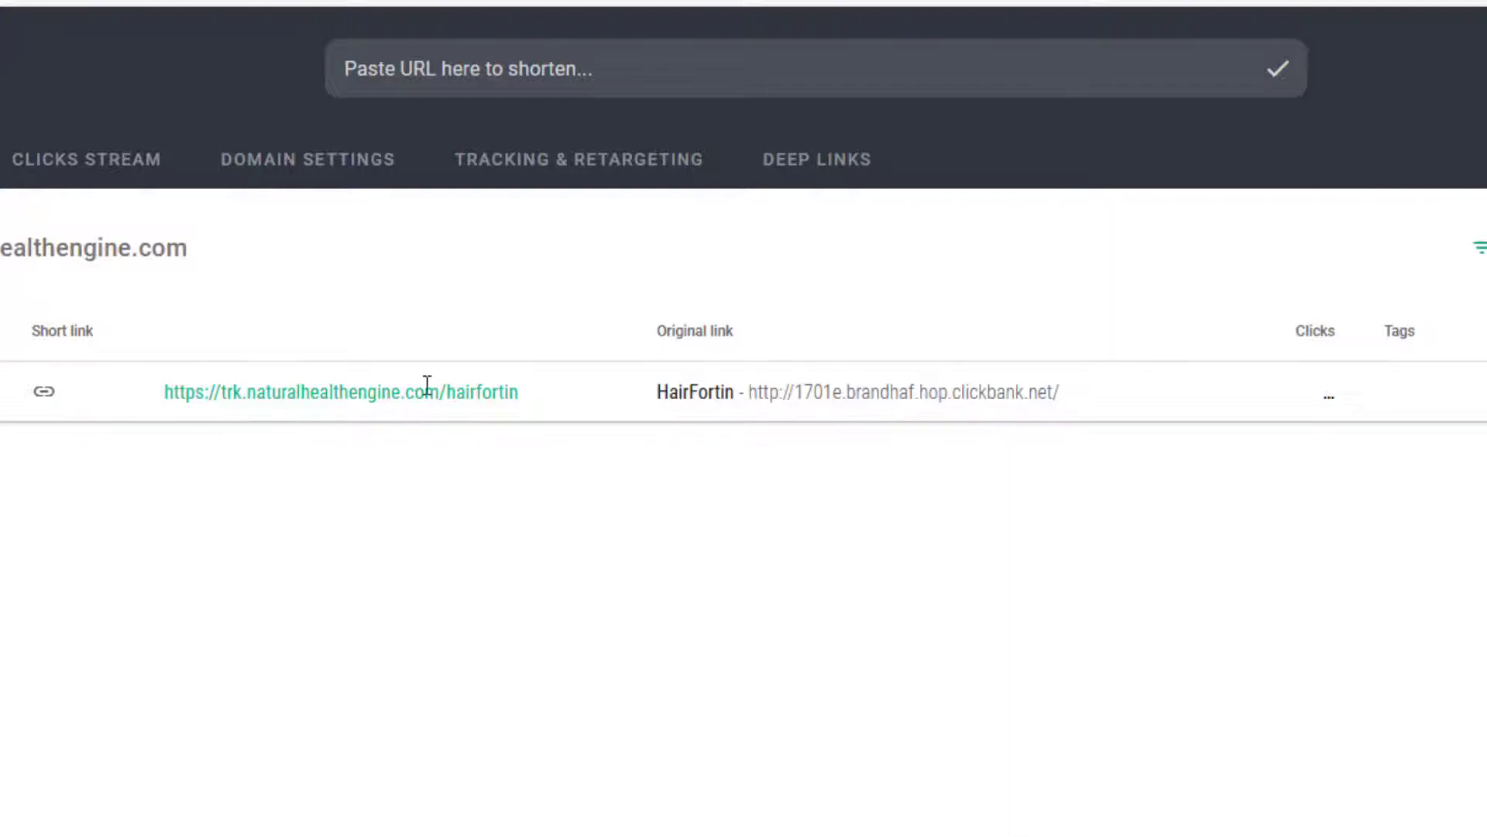
{"action": "left_click_drag", "start_coordinate": [516, 391], "coordinate": [169, 406]}
{"action": "key", "text": "ctrl+c"}
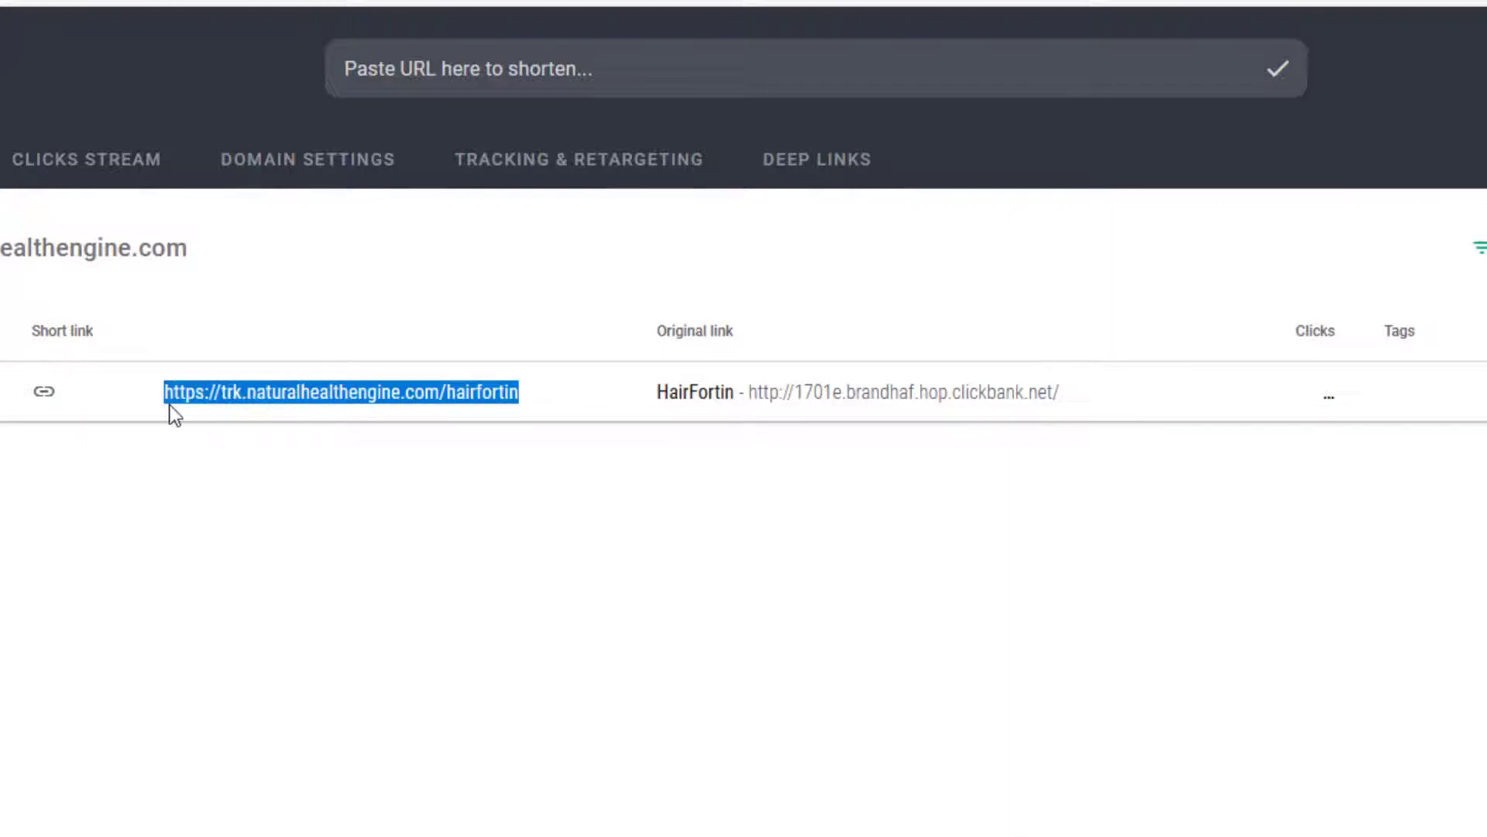
{"action": "left_click", "coordinate": [611, 598]}
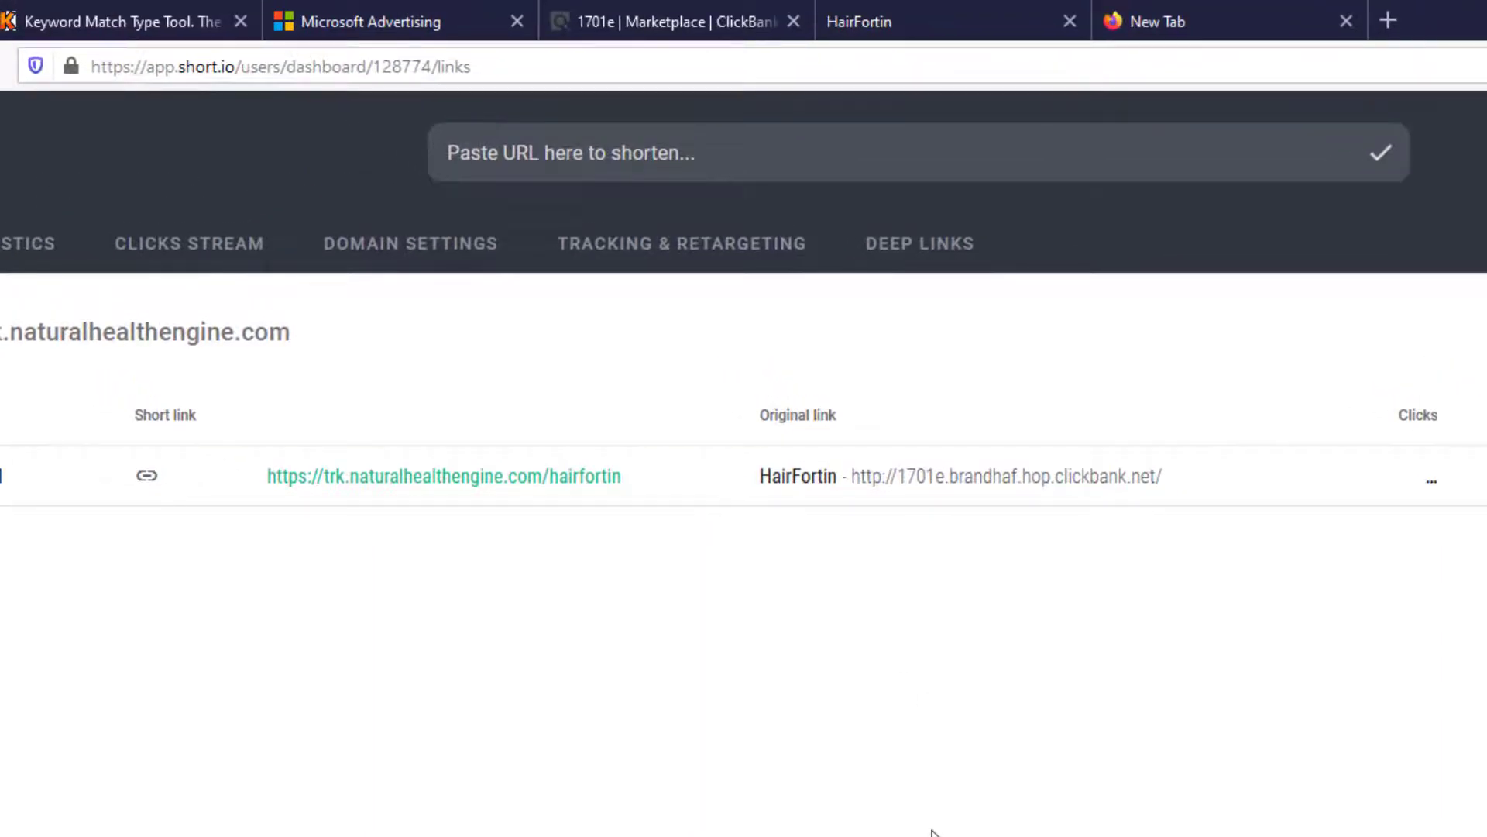
{"action": "left_click", "coordinate": [1209, 23]}
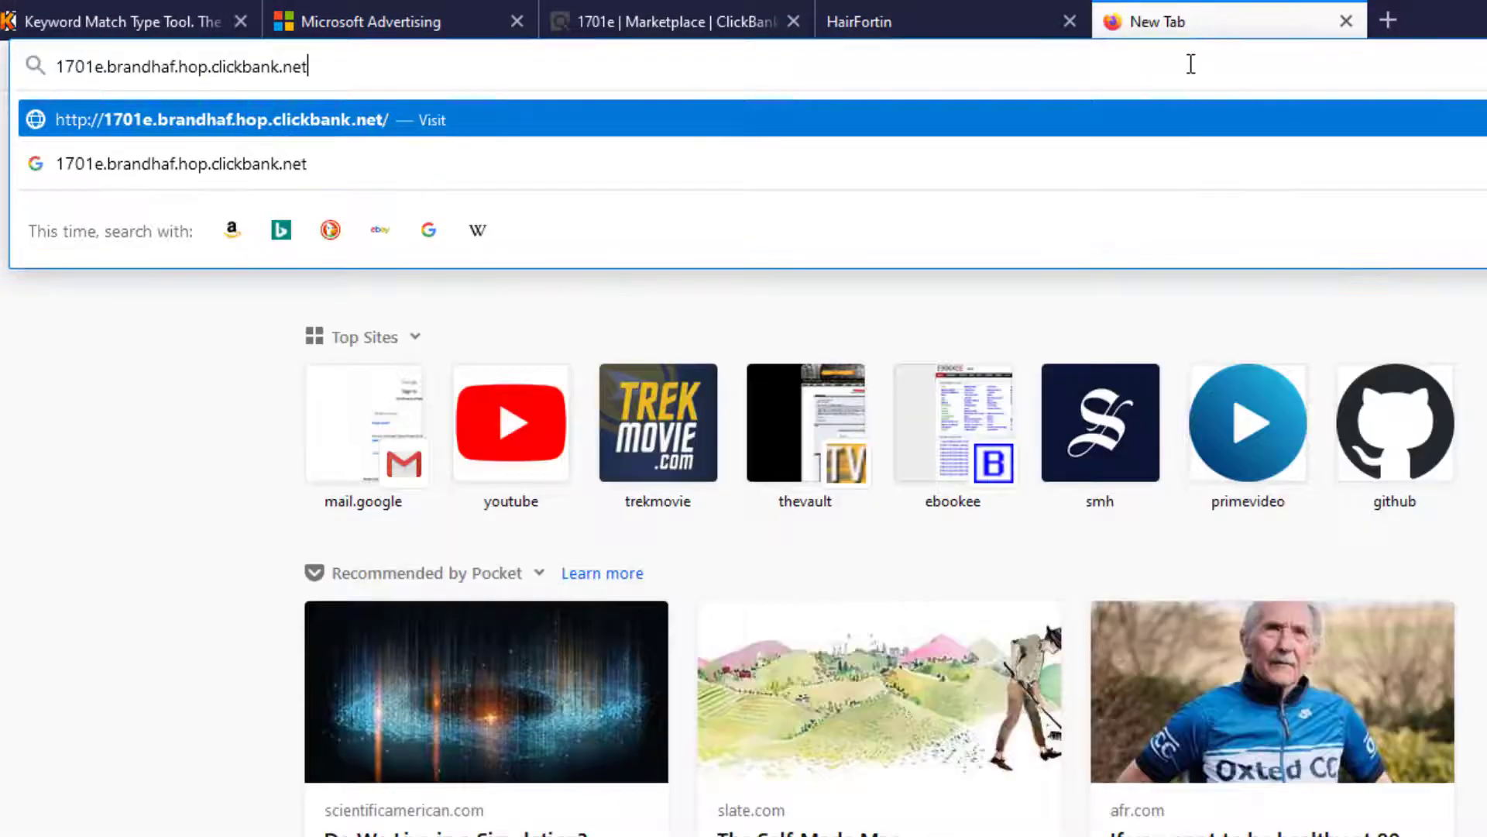
{"action": "key", "text": "ctrl+a"}
{"action": "key", "text": "ctrl+v"}
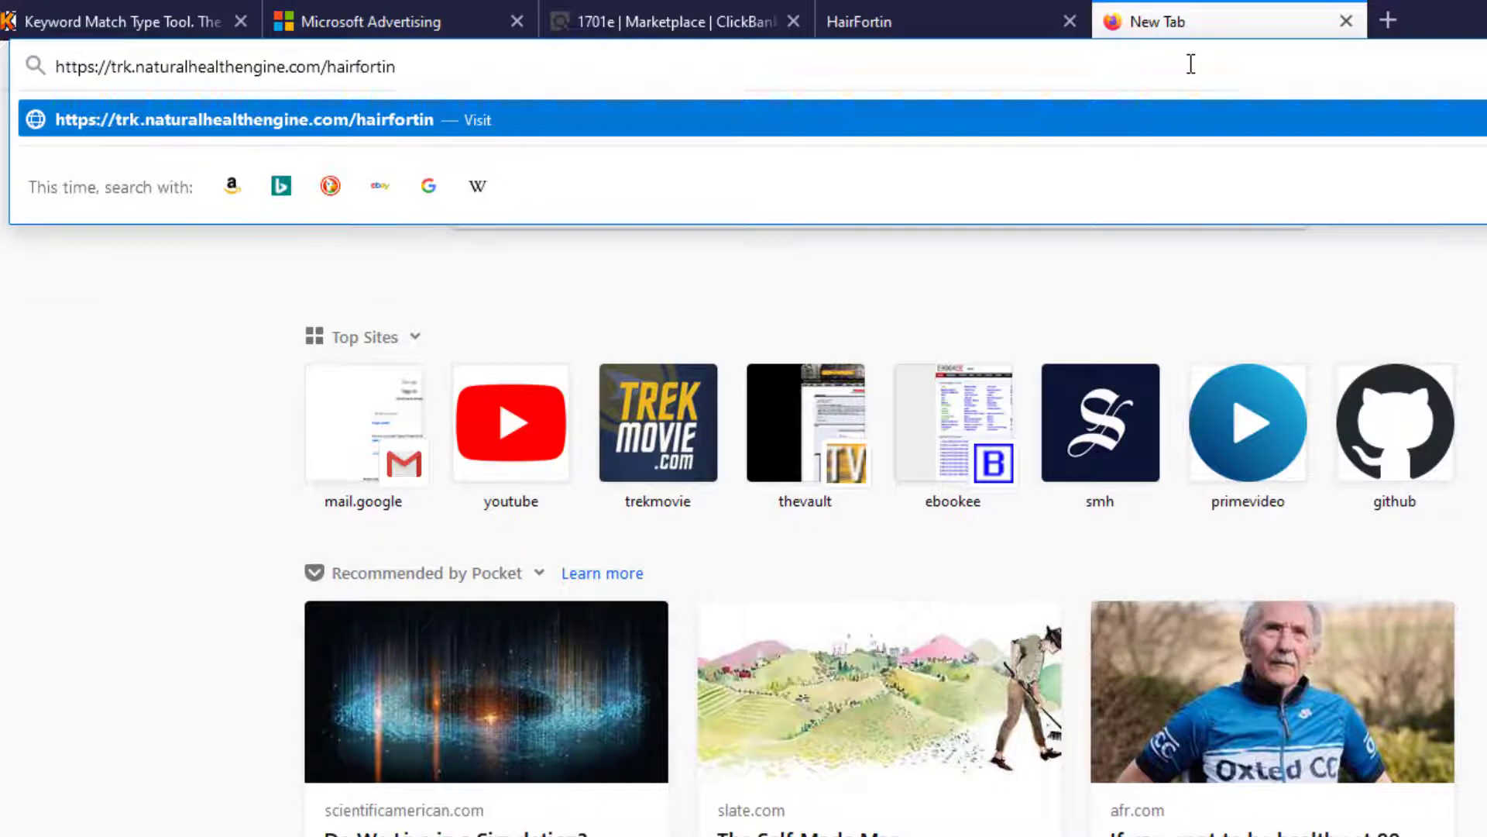
{"action": "key", "text": "Return"}
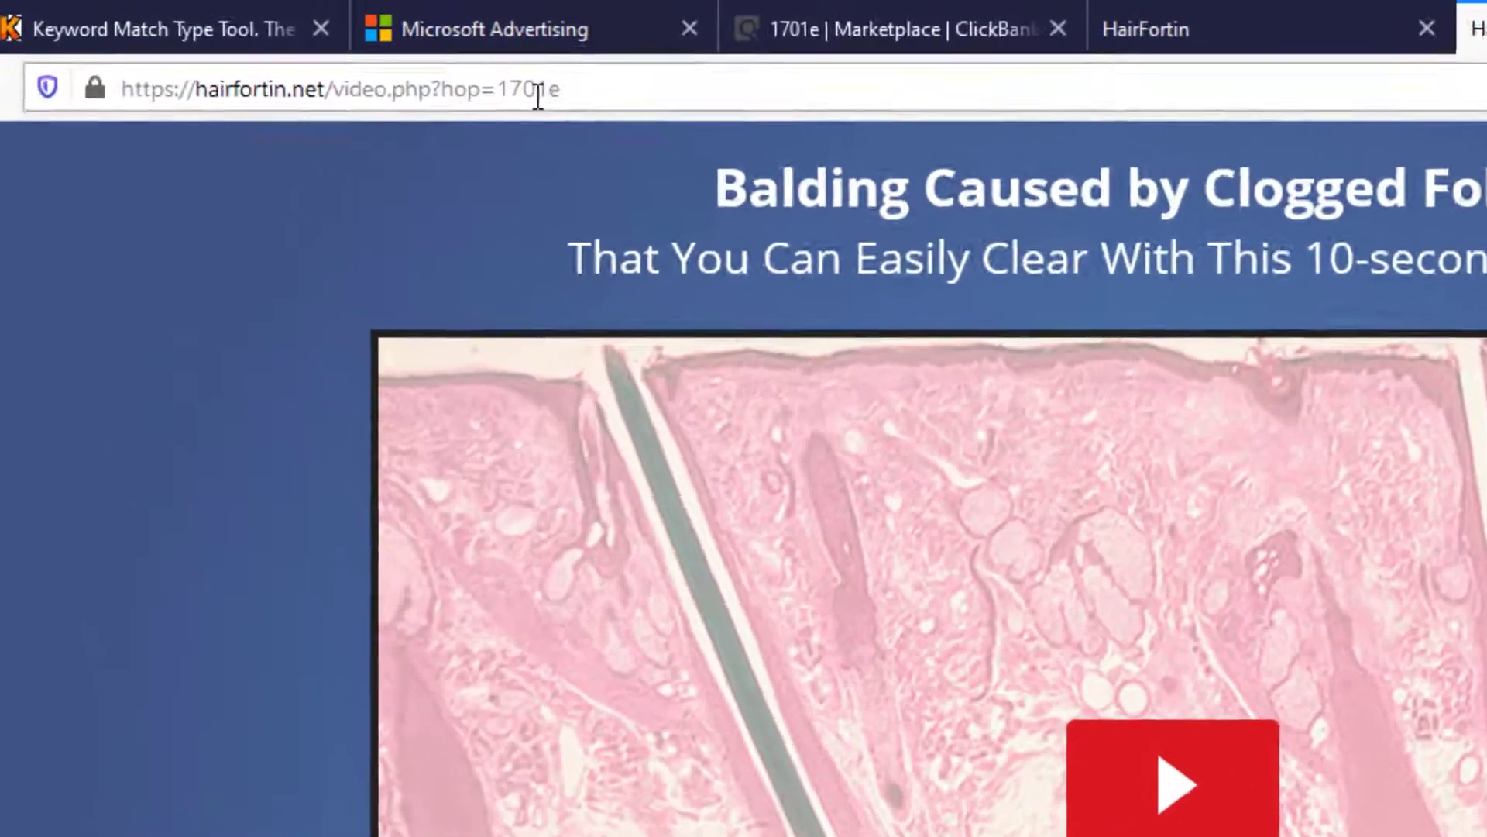
Step: Check the hop value in the redirected page's address and compare it with the HairFortin page opened earlier
{"action": "double_click", "coordinate": [402, 67]}
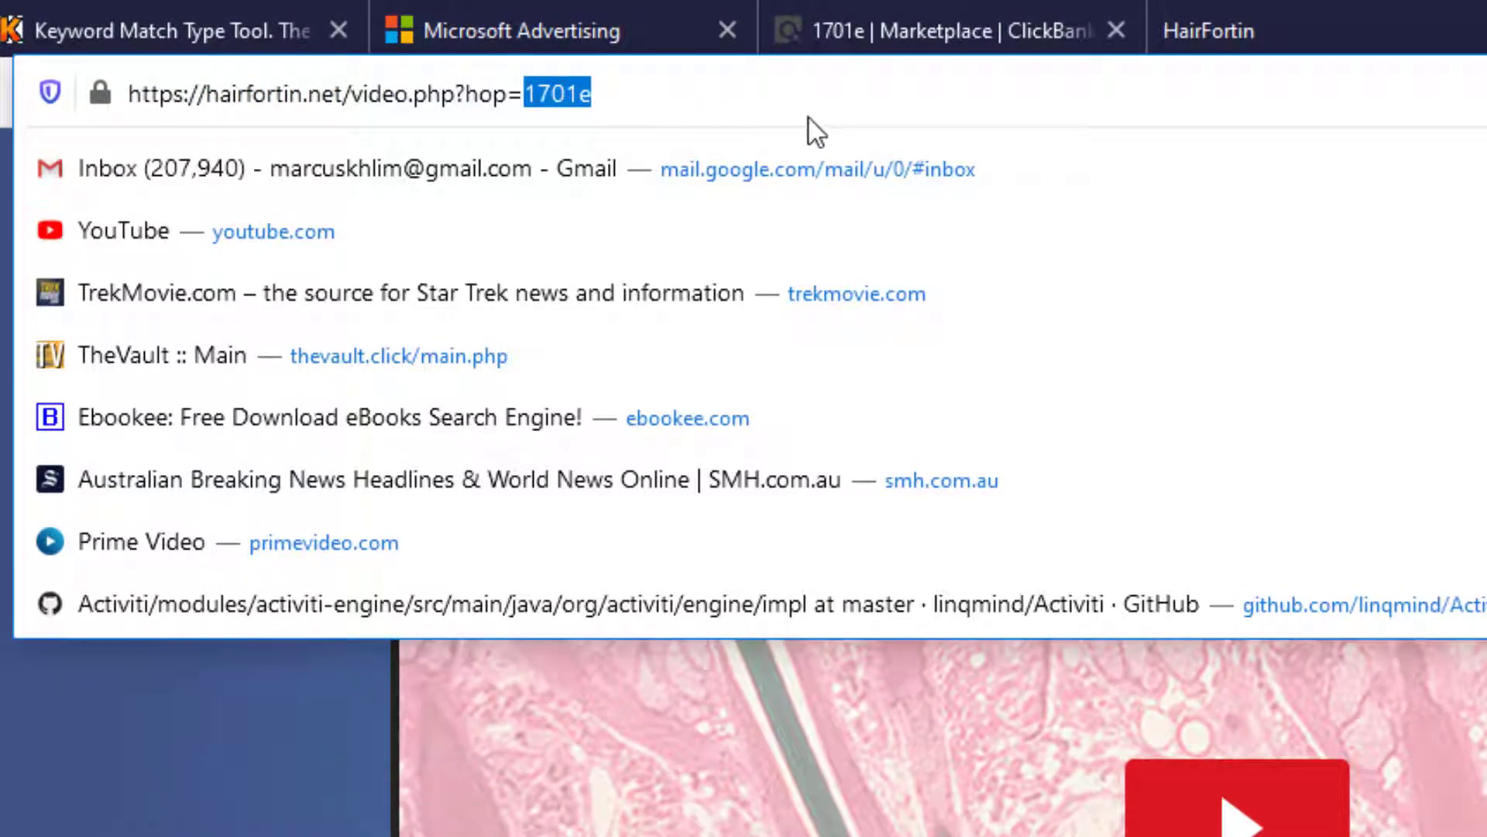
{"action": "left_click", "coordinate": [1032, 129]}
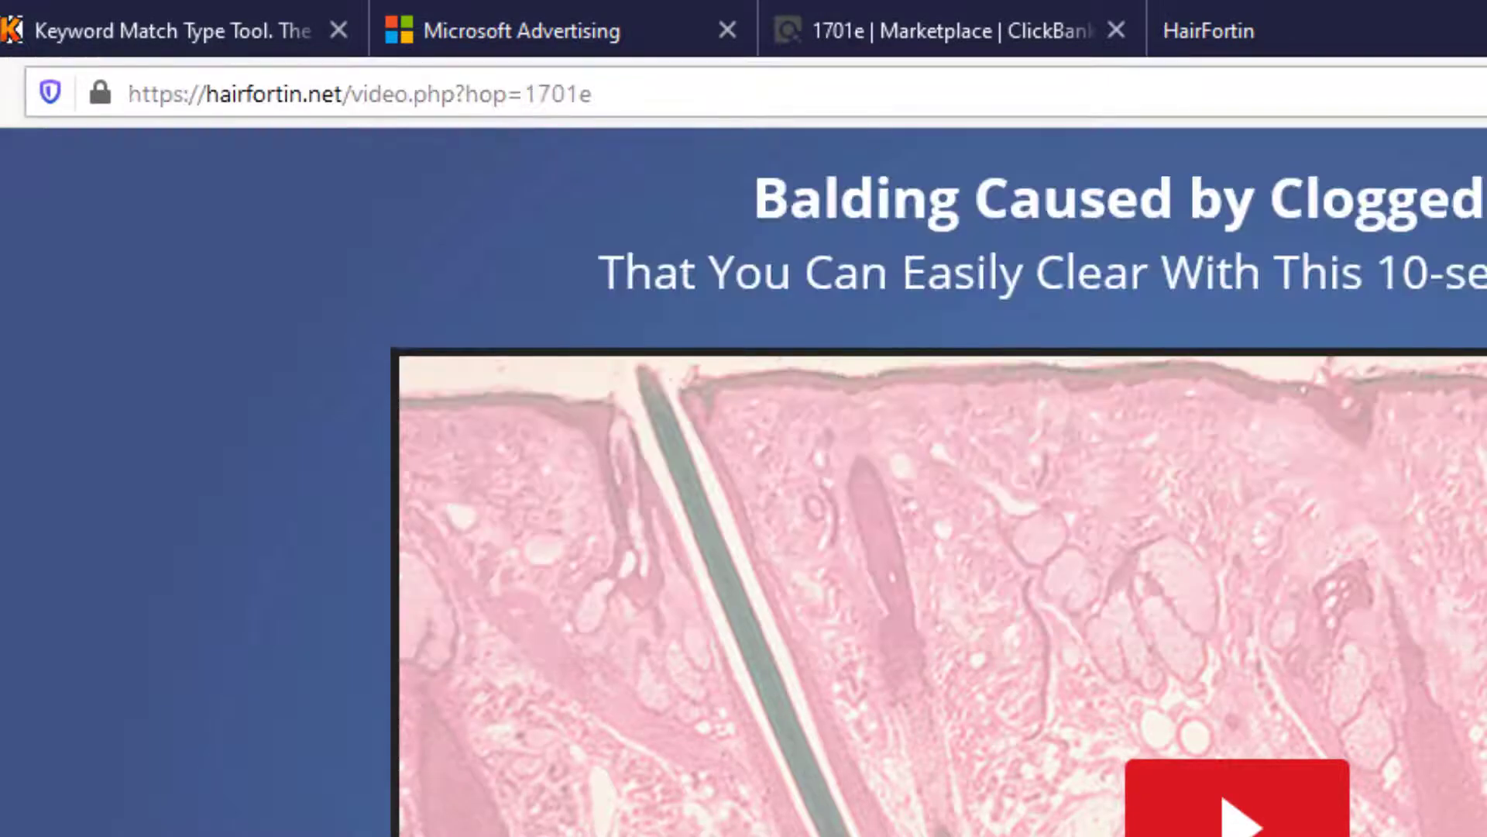
{"action": "key", "text": "alt+Tab"}
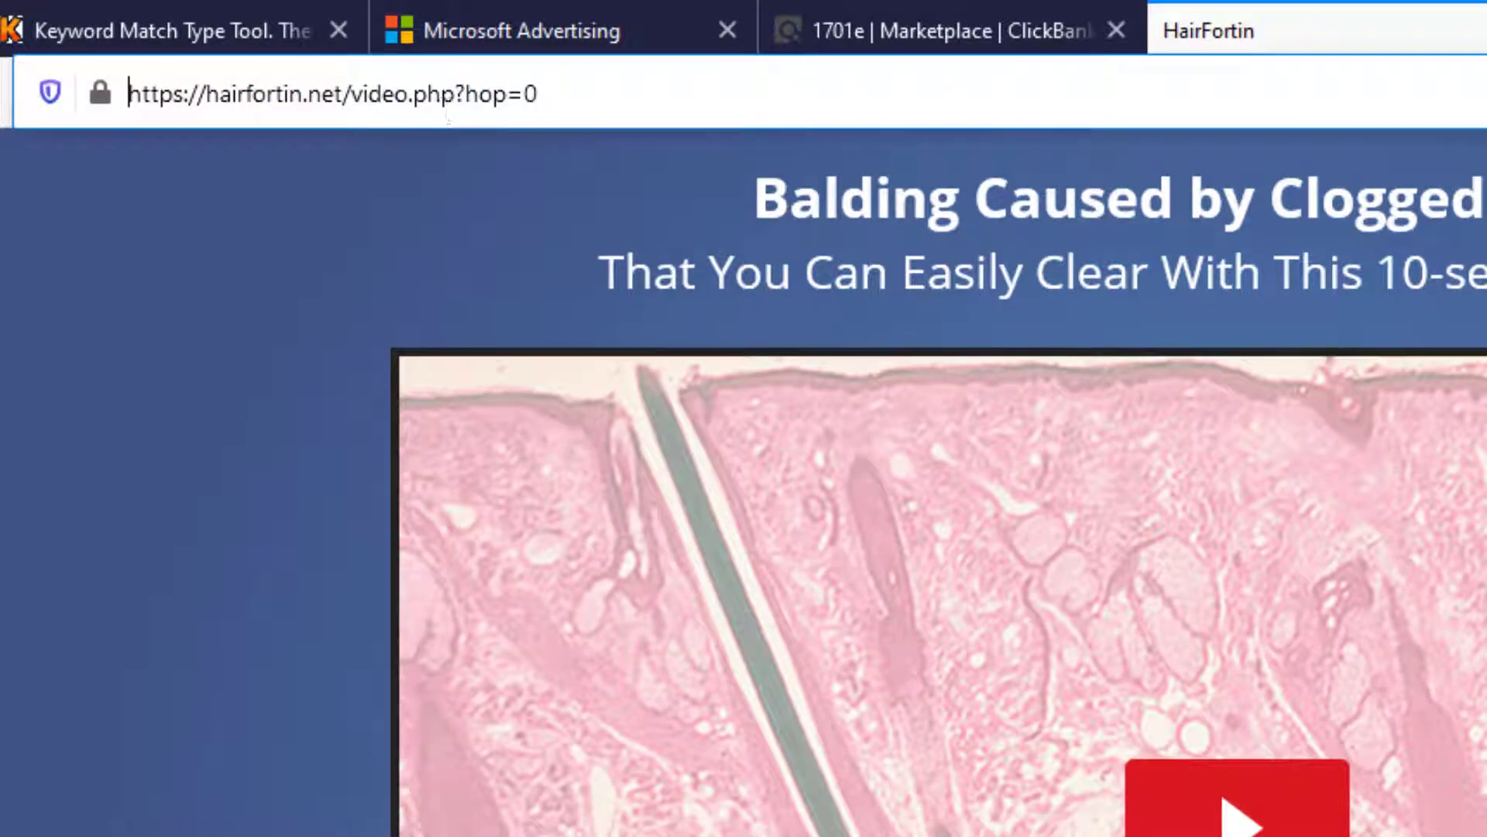
{"action": "left_click", "coordinate": [534, 11]}
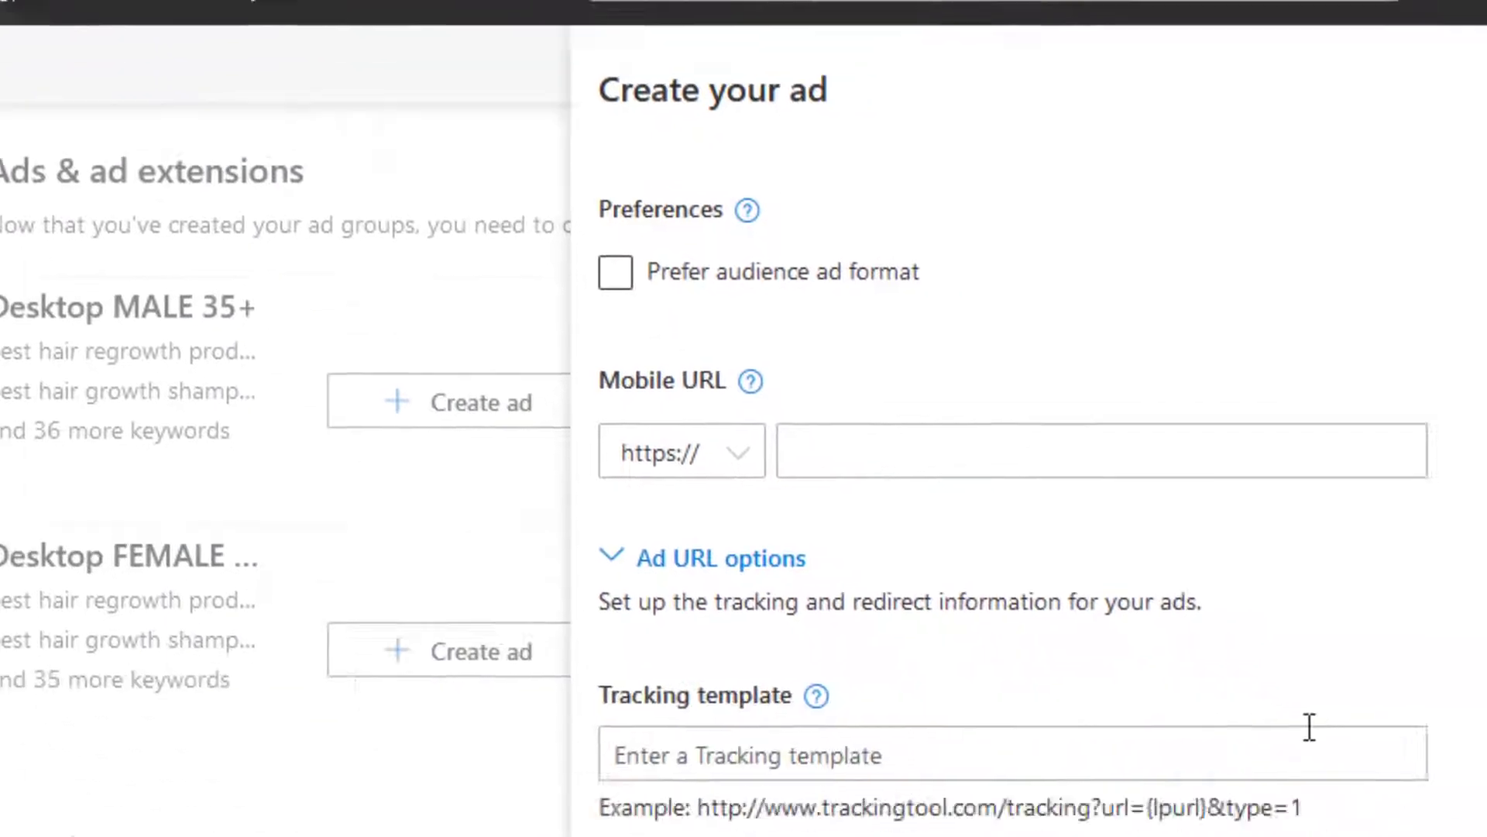
{"action": "left_click", "coordinate": [1266, 836]}
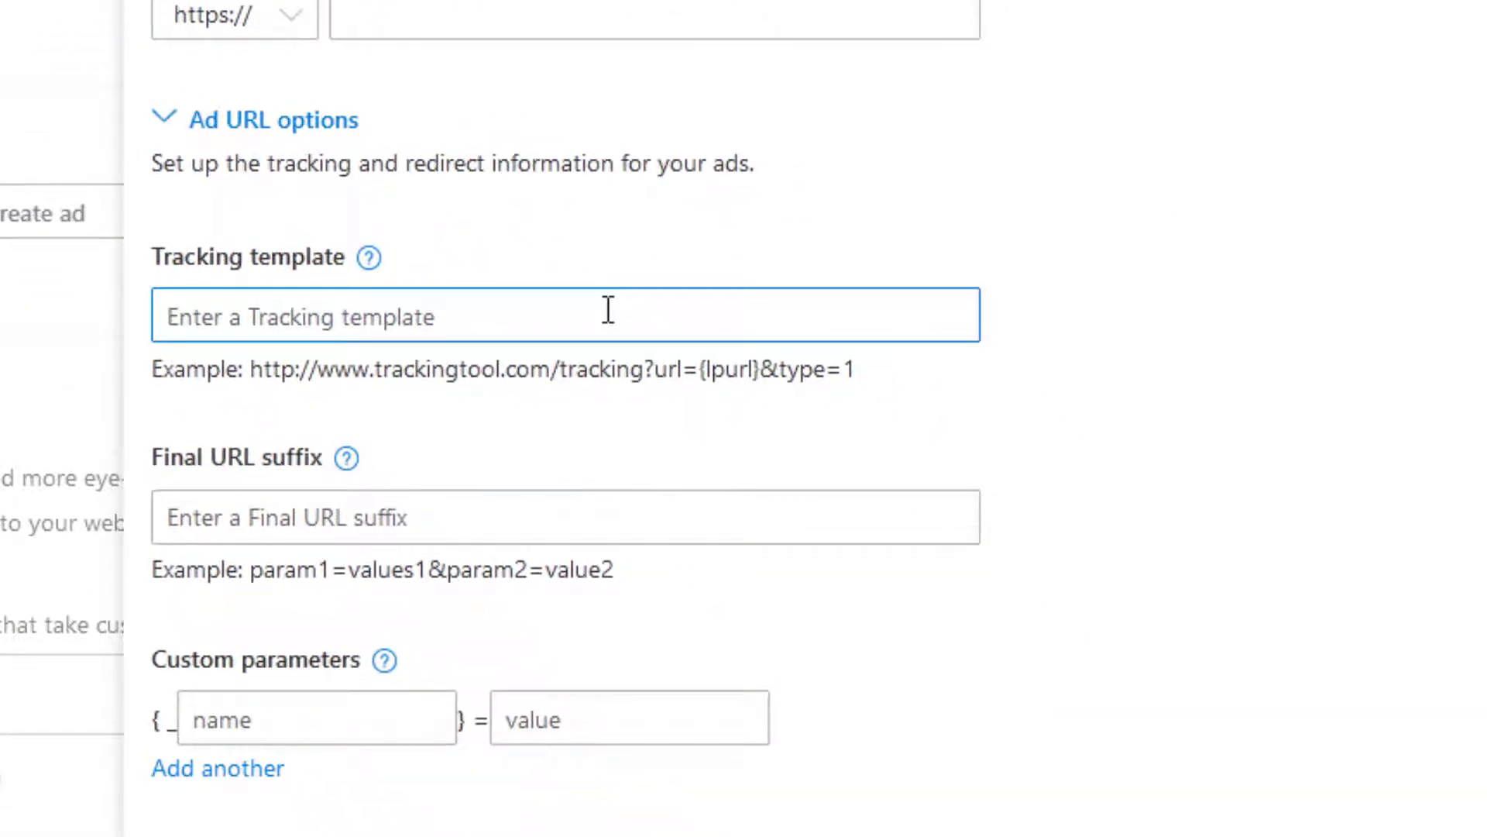
{"action": "key", "text": "ctrl+v"}
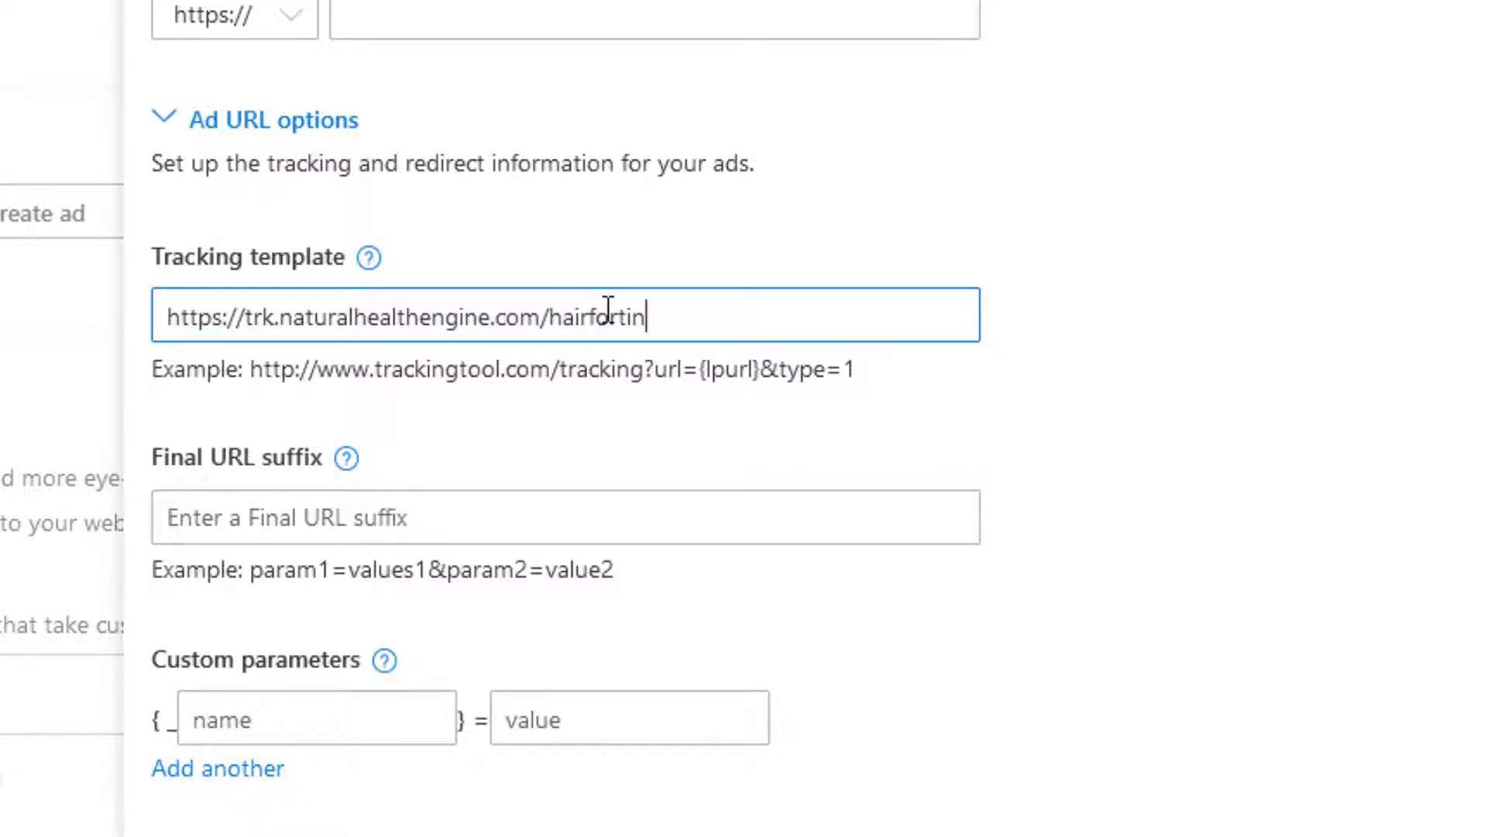
{"action": "type", "text": "?"}
{"action": "type", "text": "tid="}
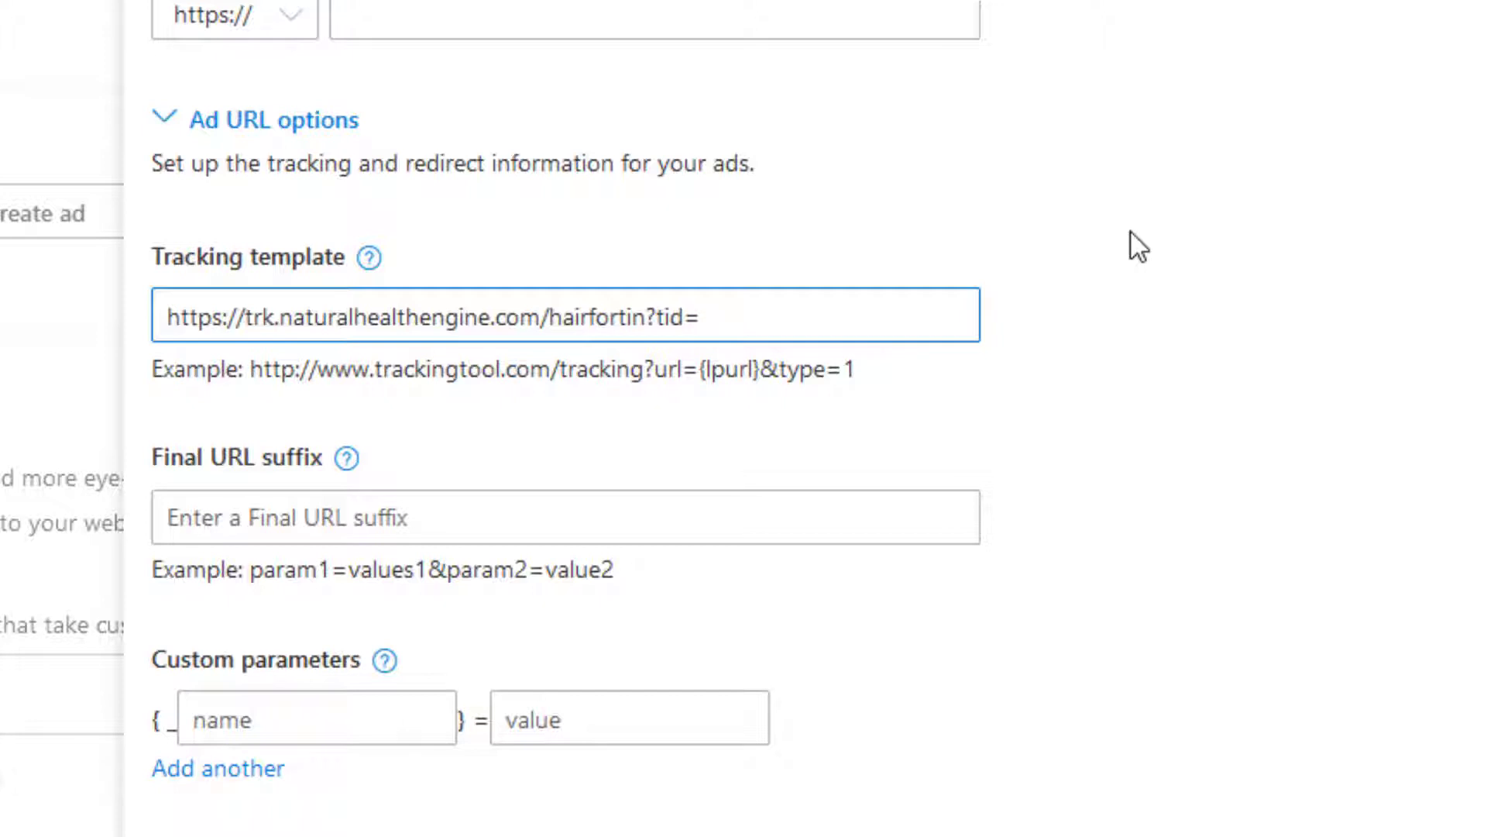
{"action": "left_click", "coordinate": [1137, 235]}
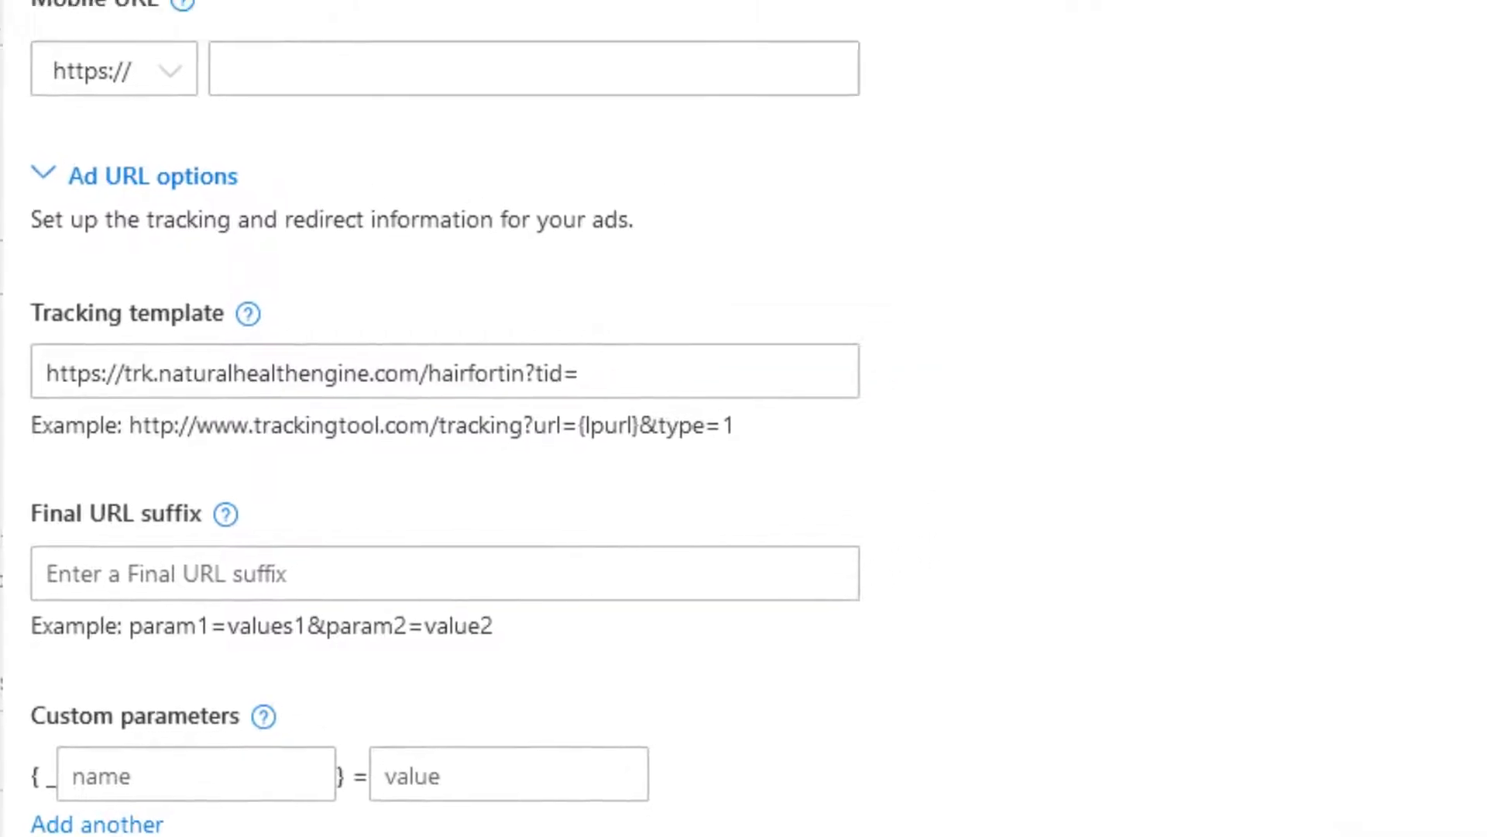
Step: Search the Microsoft Advertising help for "parameters" and open the article "What tracking or URL parameters can I use?"
{"action": "right_click", "coordinate": [1433, 4]}
{"action": "left_click", "coordinate": [1376, 210]}
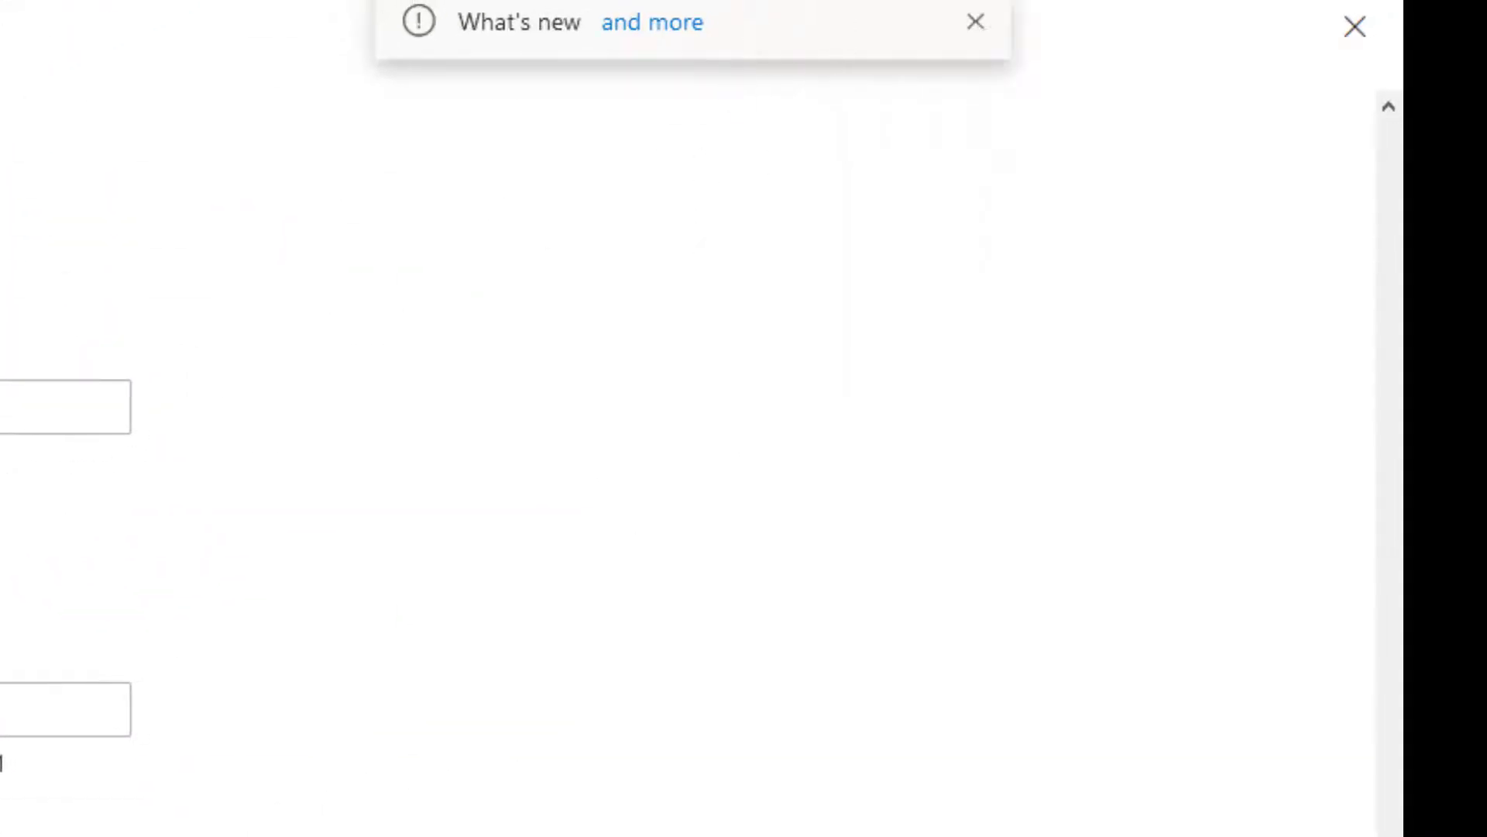
{"action": "left_click", "coordinate": [817, 11]}
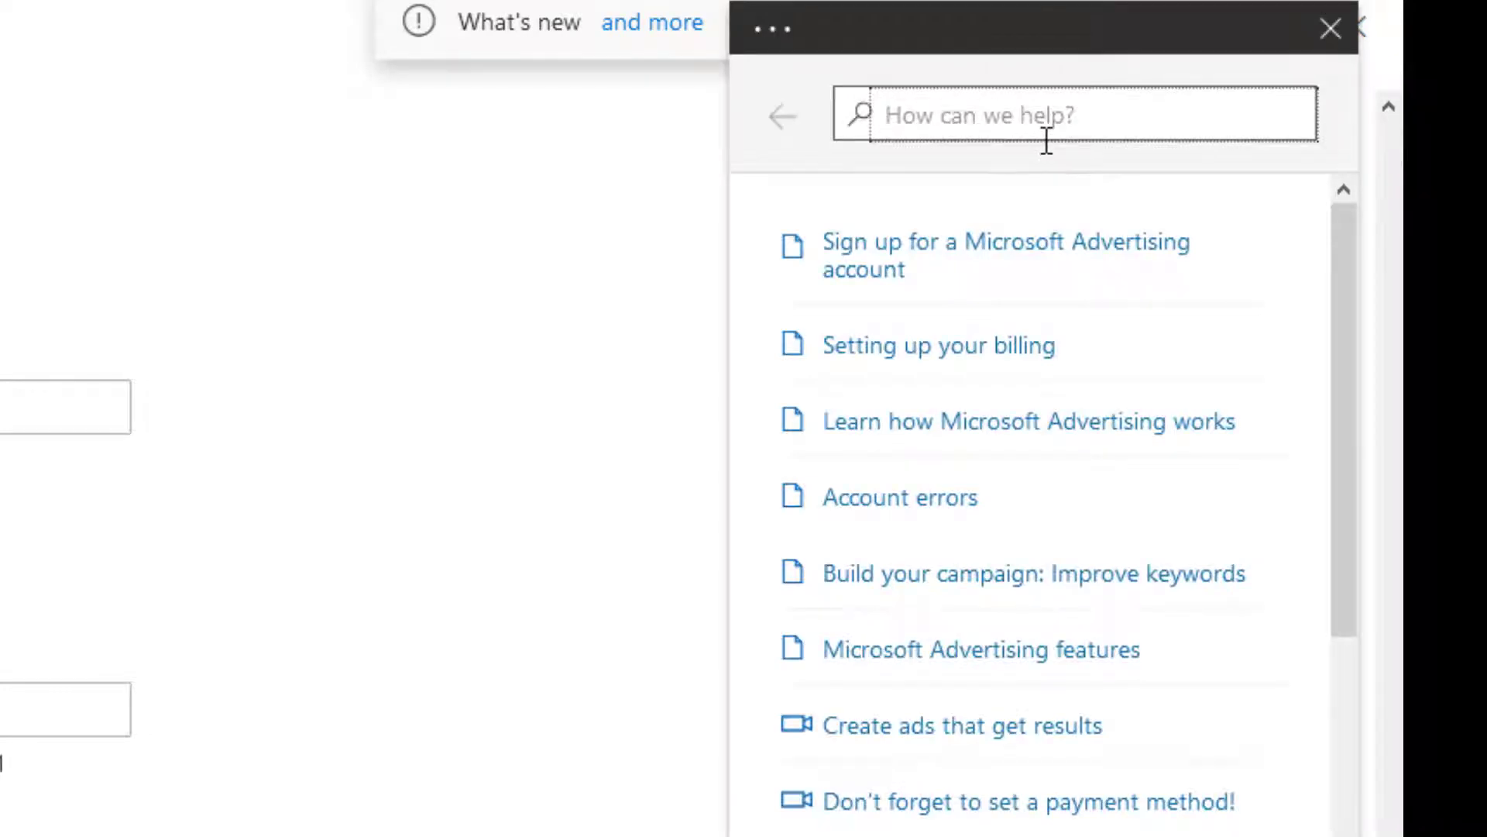
{"action": "type", "text": "parameters"}
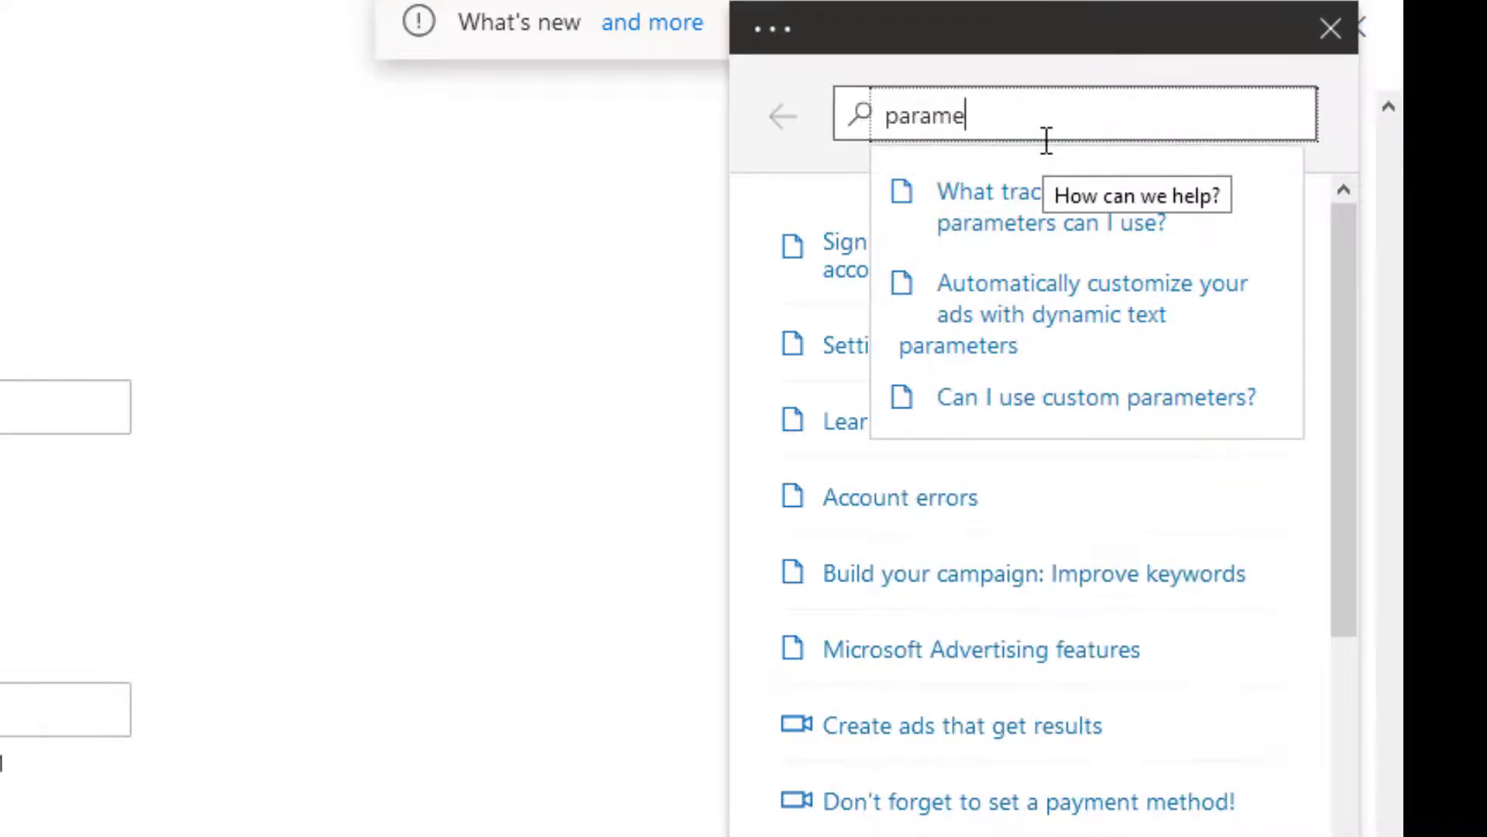
{"action": "left_click", "coordinate": [1079, 223]}
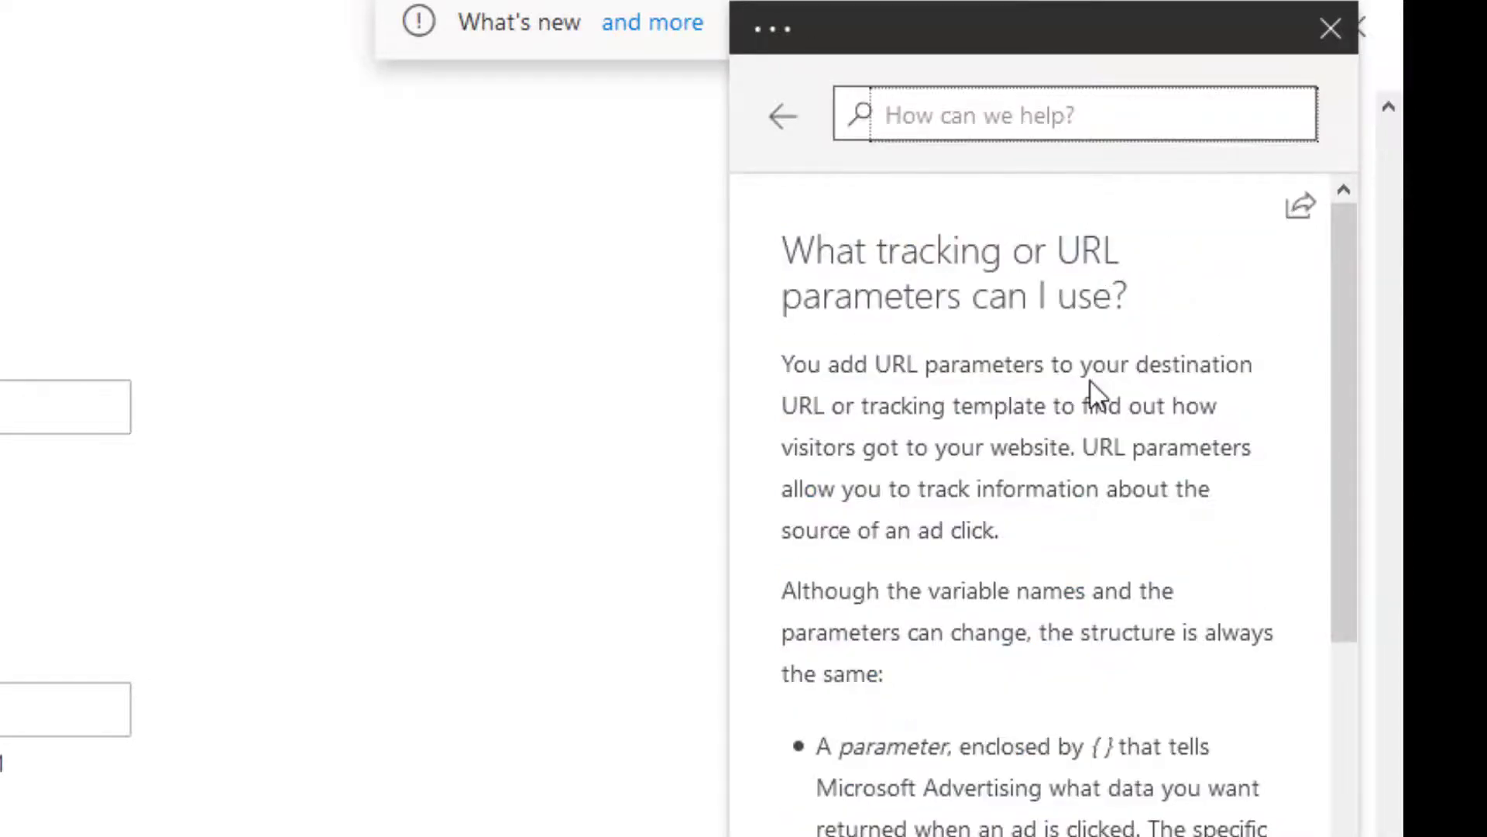
Step: Expand the parameters for destination URLs, final URLs, tracking templates and custom parameters and read the {CampaignId} entry
{"action": "scroll", "coordinate": [1093, 391], "scroll_direction": "down", "scroll_amount": 15}
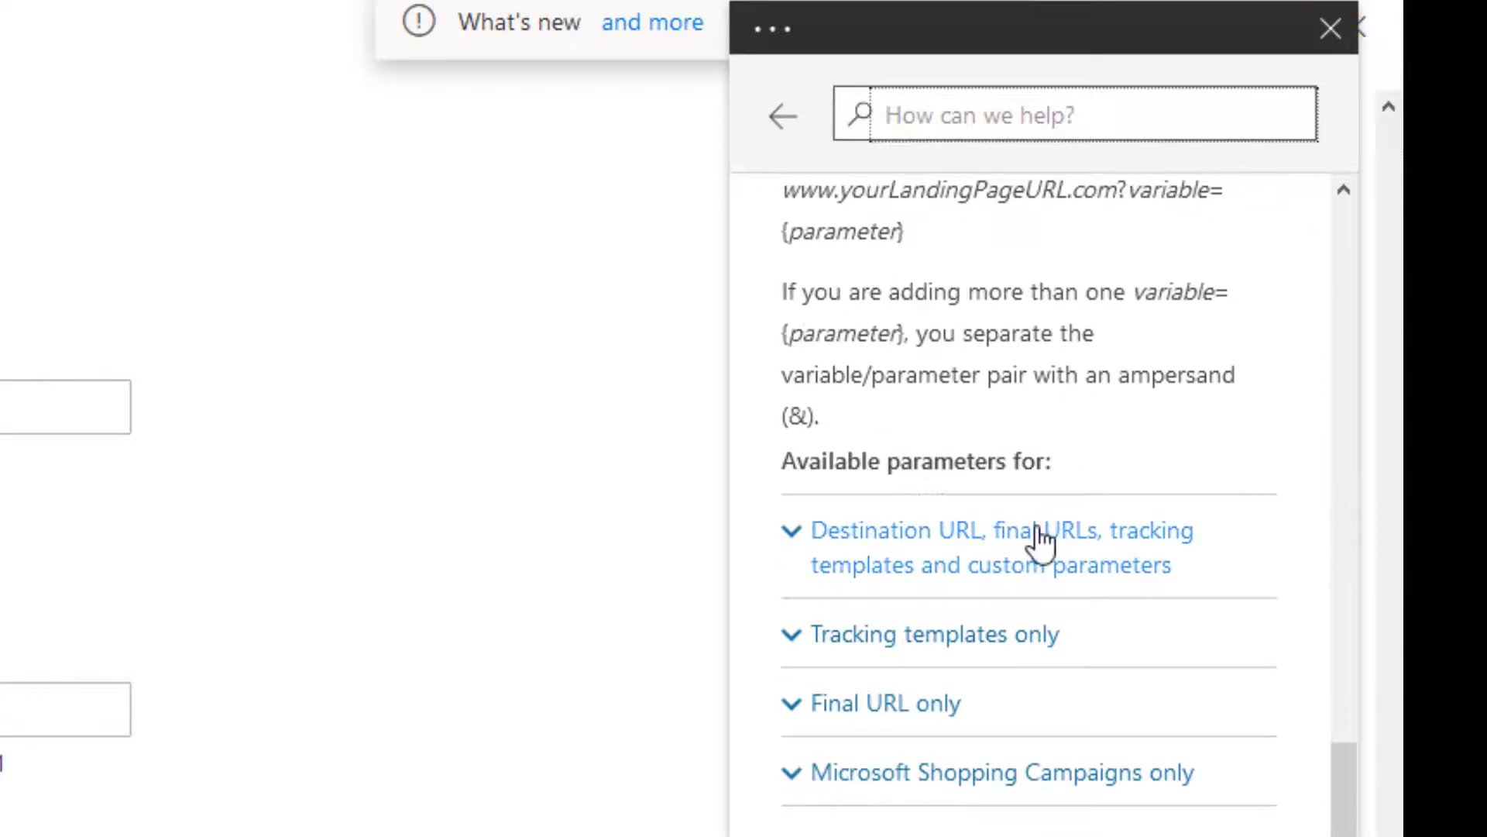
{"action": "left_click", "coordinate": [1042, 535]}
{"action": "scroll", "coordinate": [1021, 523], "scroll_direction": "down", "scroll_amount": 5}
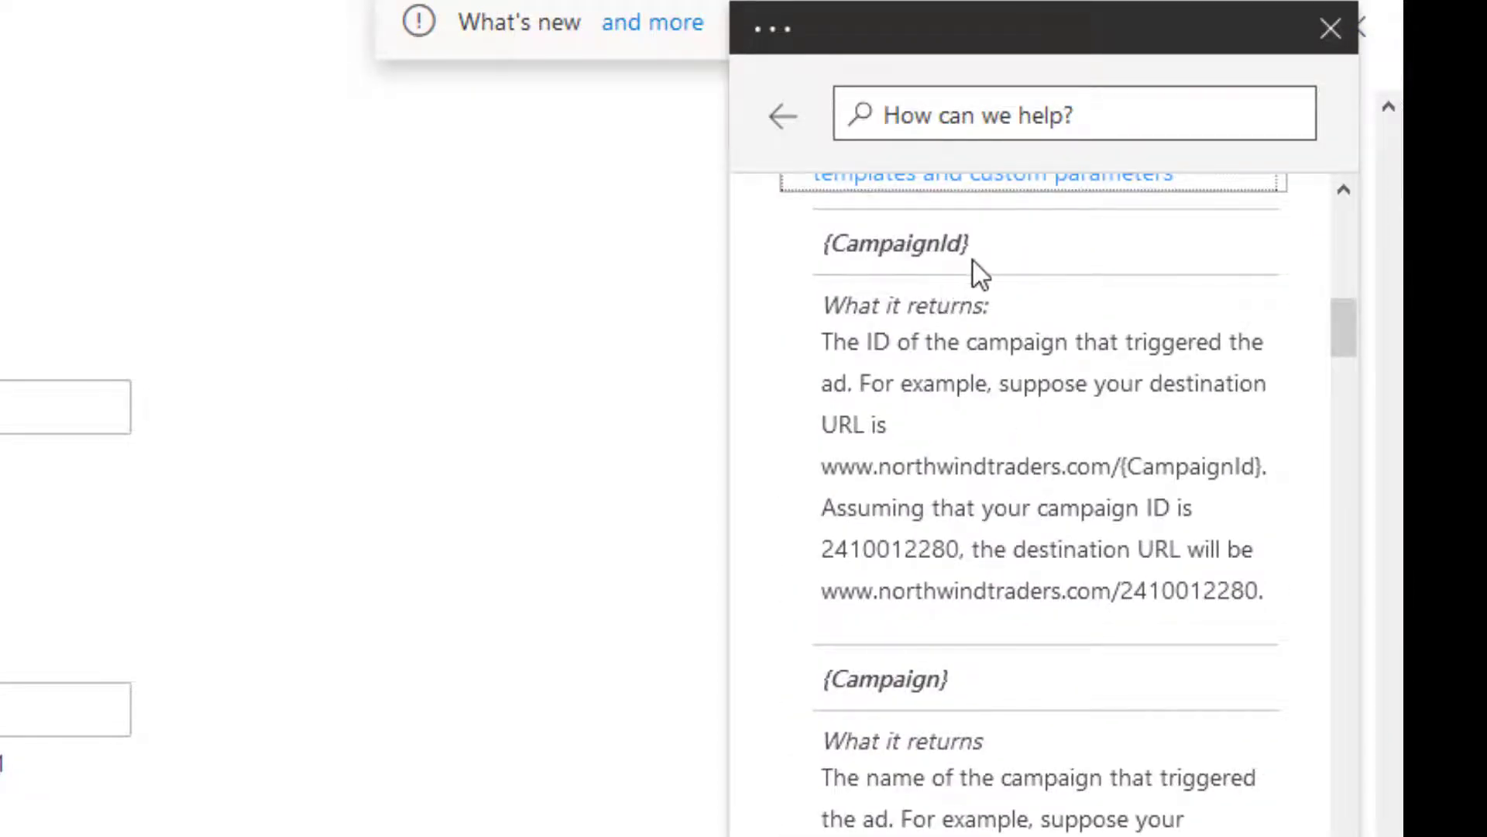
Step: Look through the help article's parameter entries, copy {Network} and append it with an underscore to the ad's Tracking template
{"action": "scroll", "coordinate": [973, 287], "scroll_direction": "up", "scroll_amount": 3}
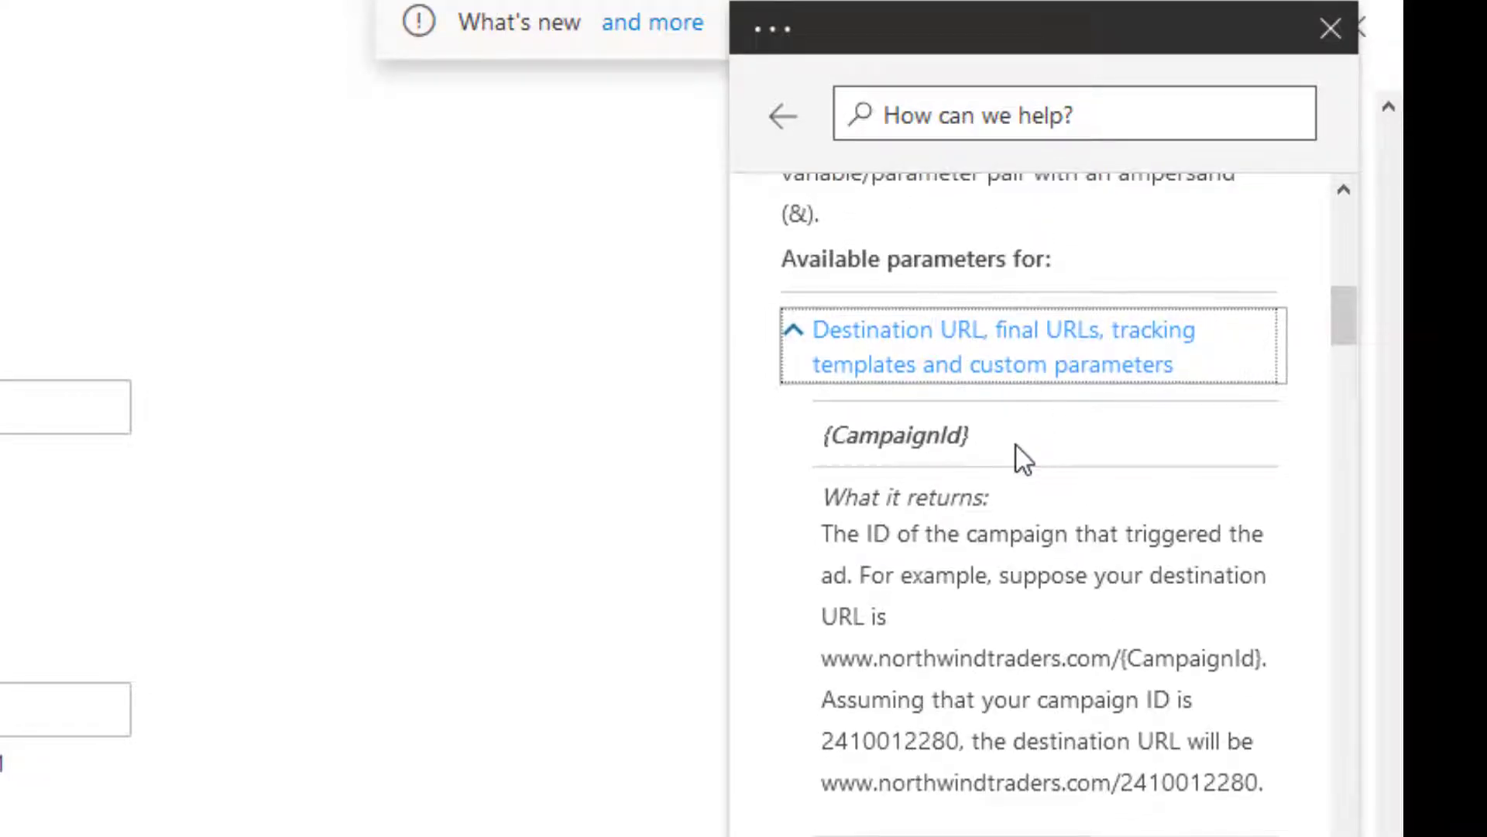
{"action": "scroll", "coordinate": [1016, 444], "scroll_direction": "down", "scroll_amount": 3}
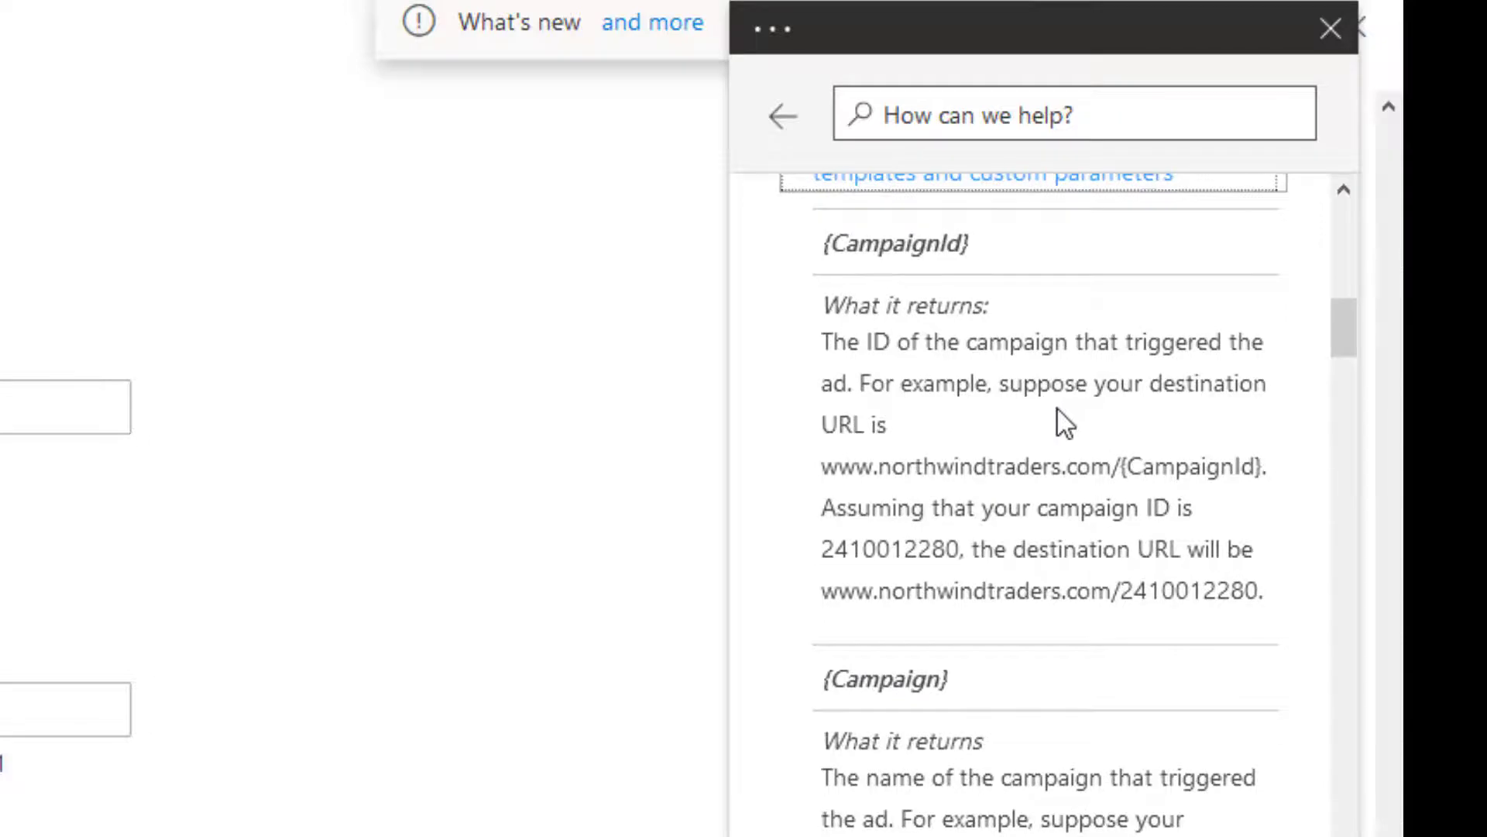
{"action": "scroll", "coordinate": [1060, 414], "scroll_direction": "down", "scroll_amount": 6}
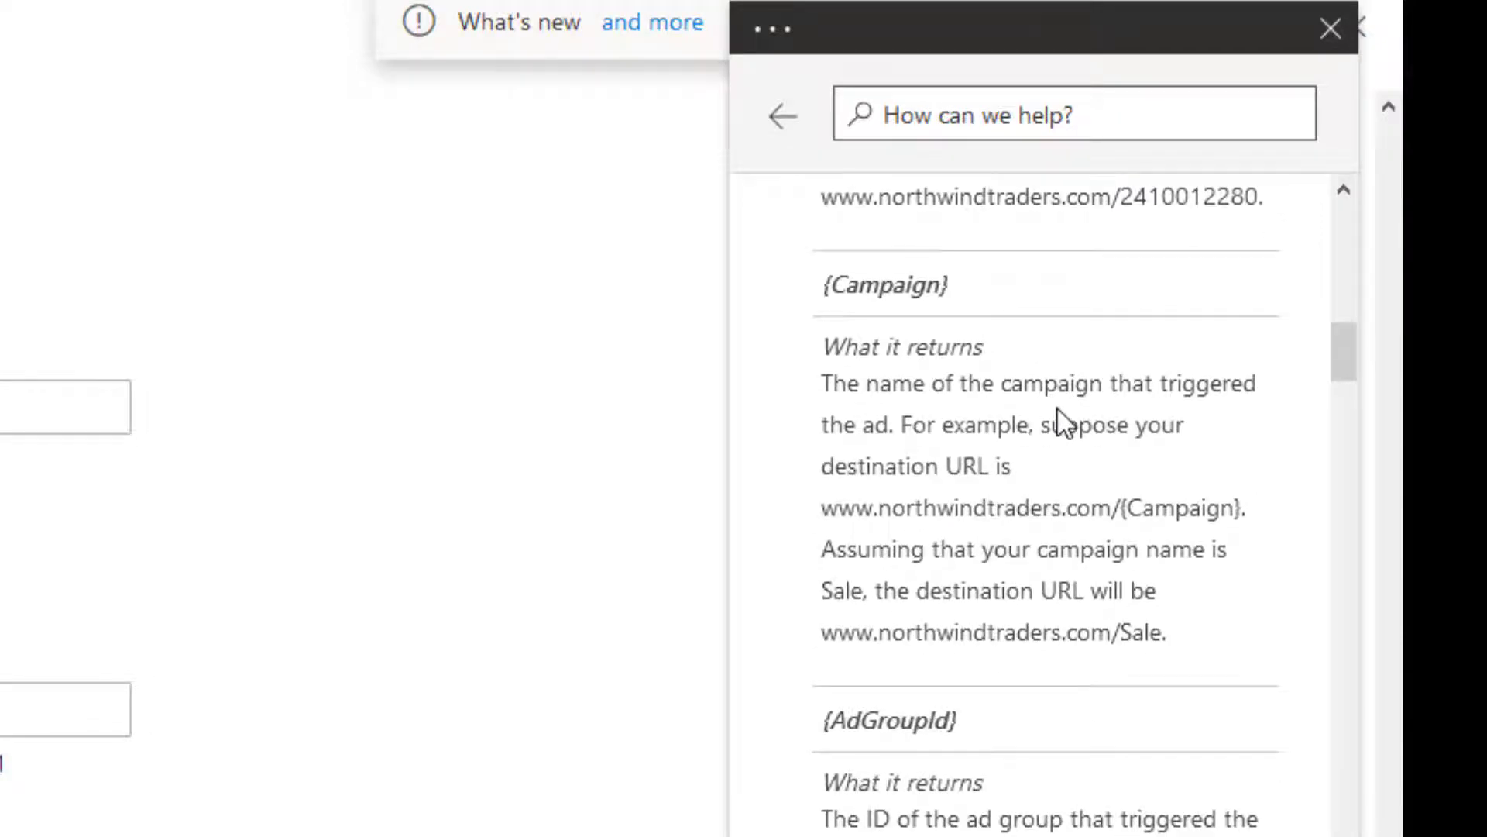
{"action": "scroll", "coordinate": [1034, 391], "scroll_direction": "up", "scroll_amount": 6}
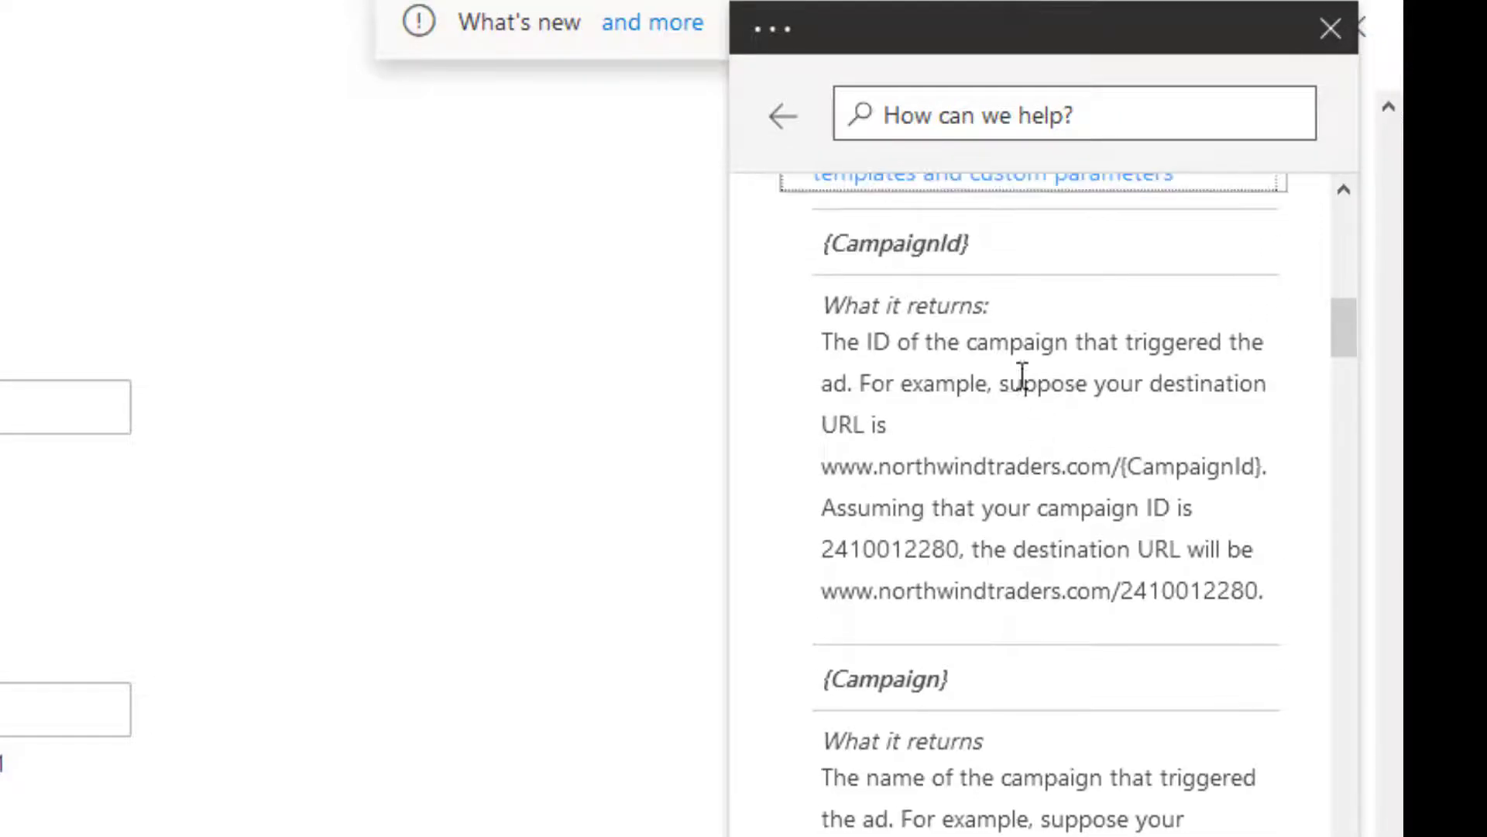
{"action": "scroll", "coordinate": [986, 349], "scroll_direction": "down", "scroll_amount": 15}
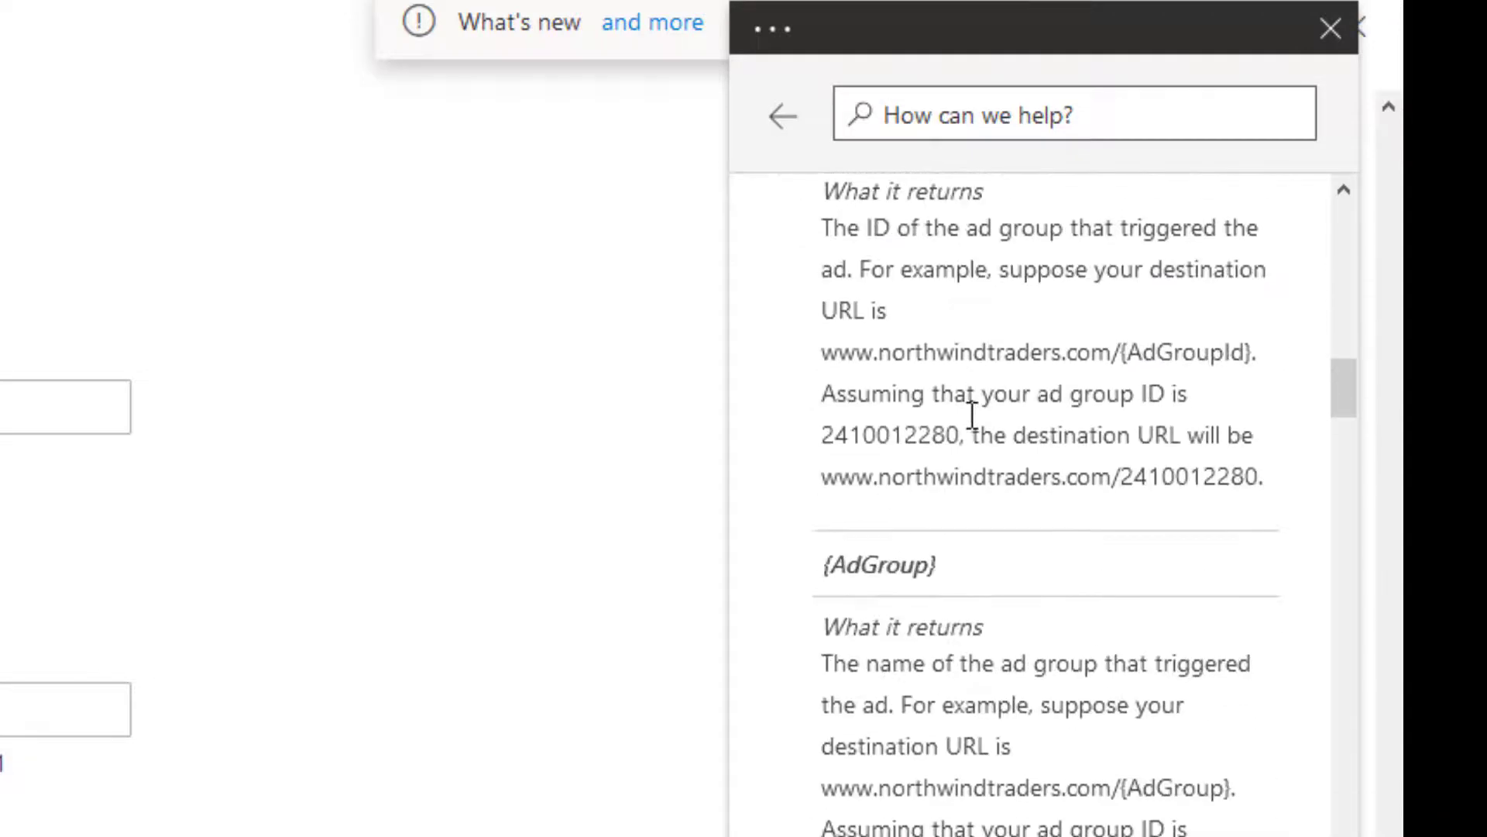
{"action": "scroll", "coordinate": [972, 414], "scroll_direction": "down", "scroll_amount": 18}
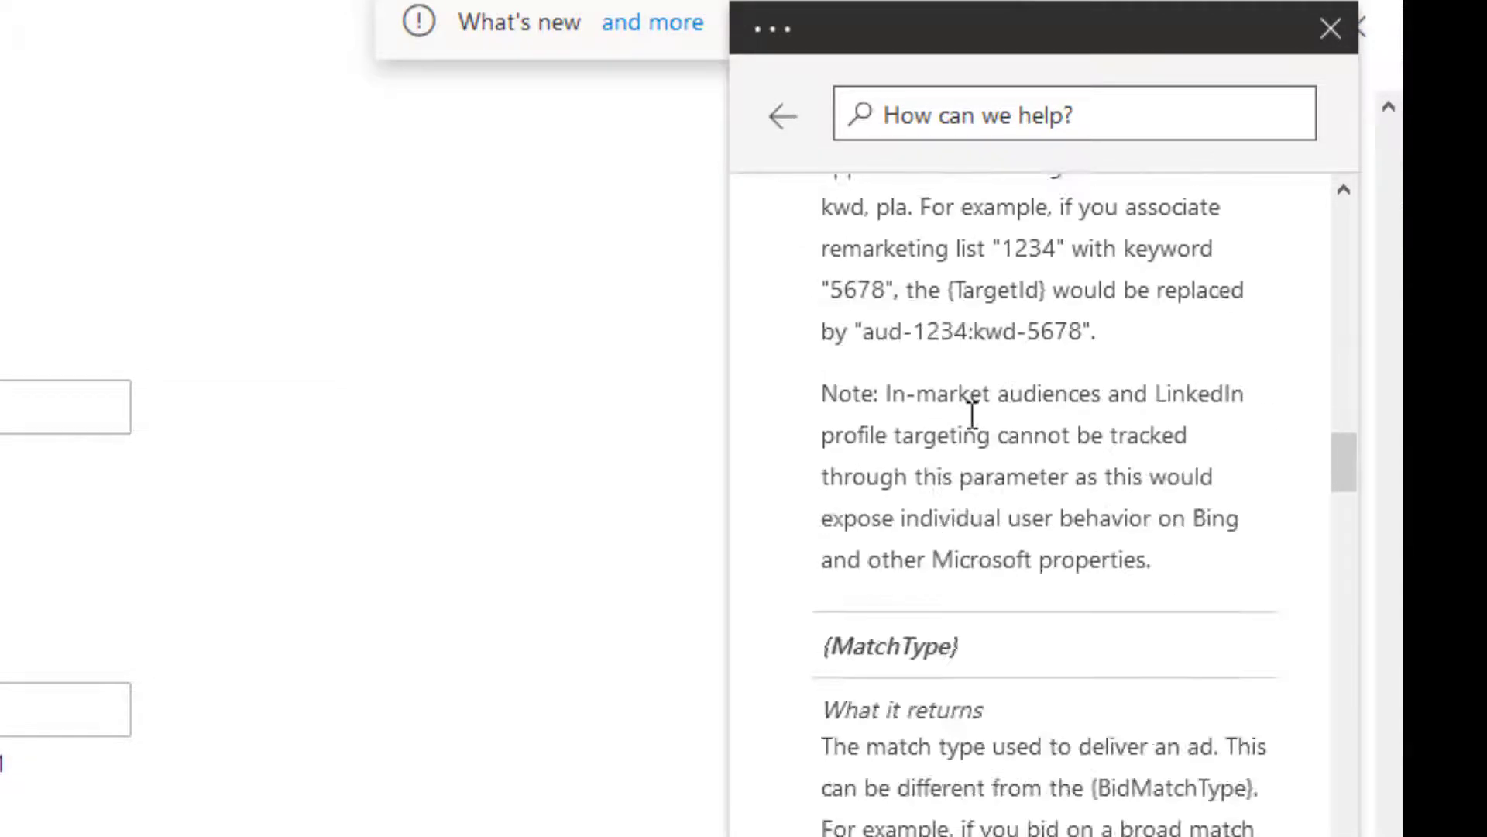
{"action": "scroll", "coordinate": [972, 414], "scroll_direction": "down", "scroll_amount": 20}
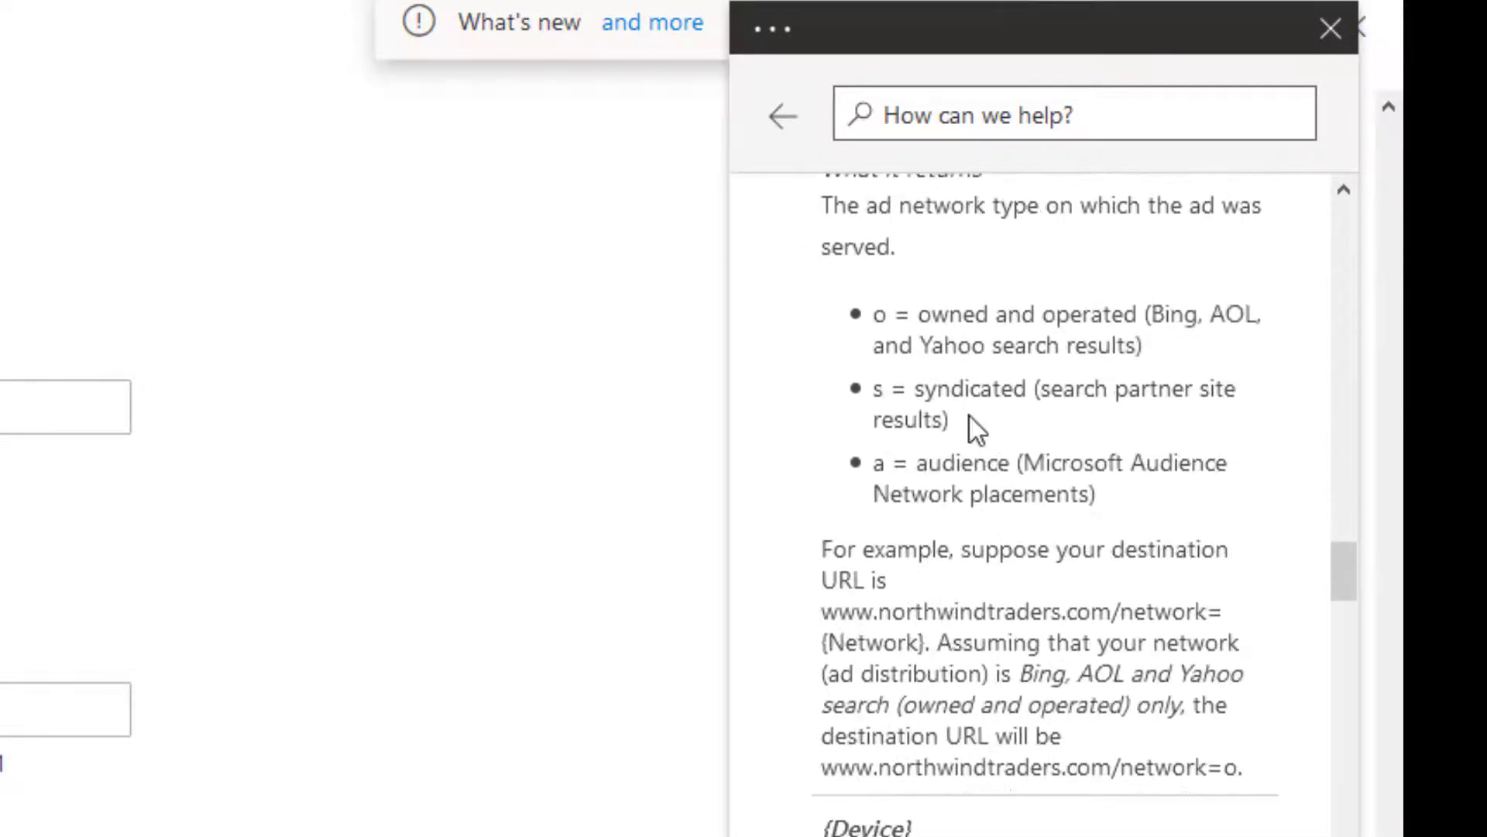
{"action": "scroll", "coordinate": [976, 428], "scroll_direction": "up", "scroll_amount": 3}
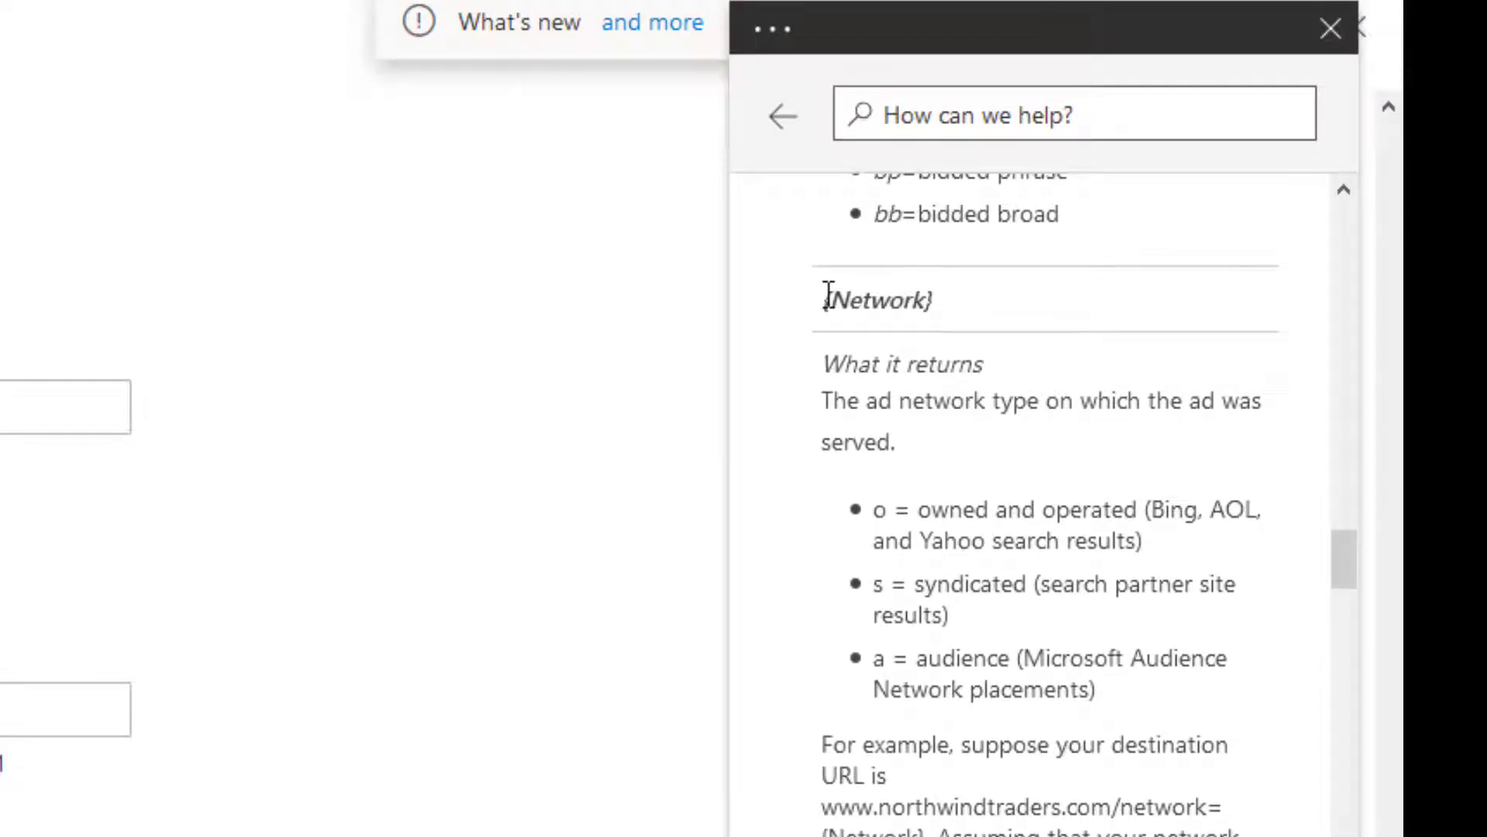
{"action": "left_click_drag", "start_coordinate": [827, 298], "coordinate": [941, 301]}
{"action": "key", "text": "ctrl+c"}
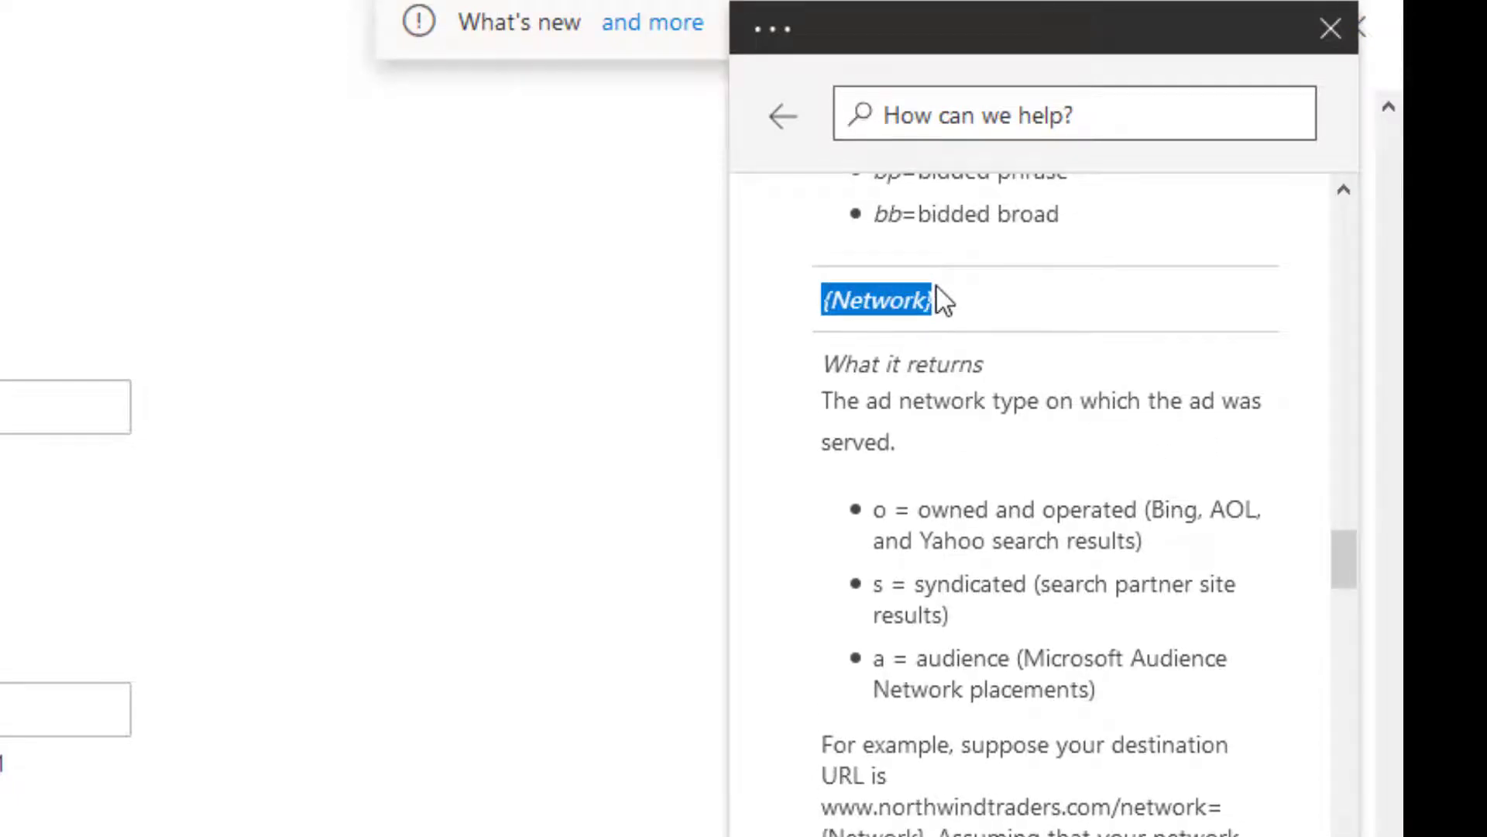
{"action": "left_click", "coordinate": [0, 716]}
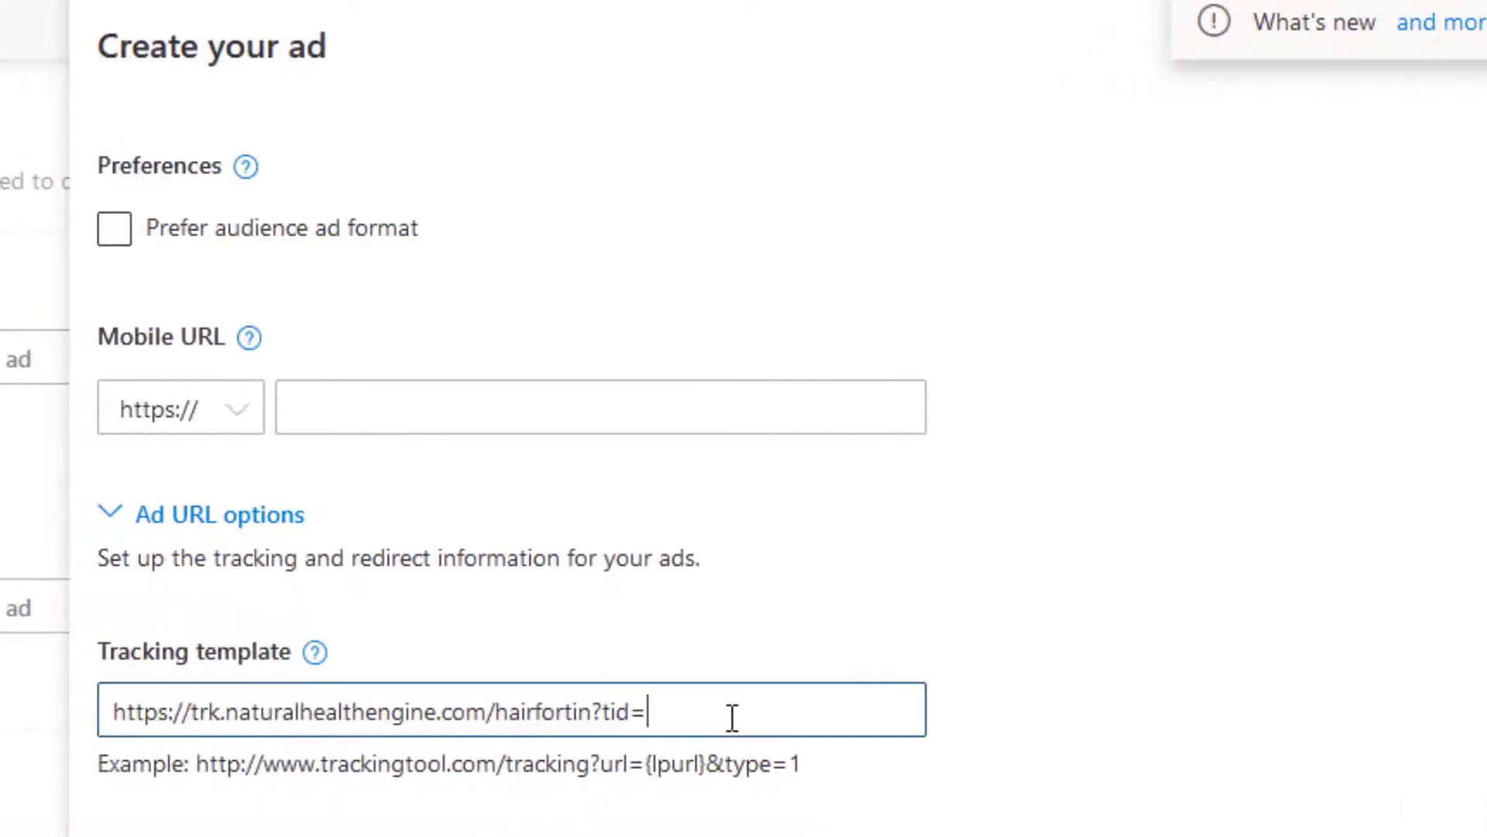
{"action": "key", "text": "ctrl+v"}
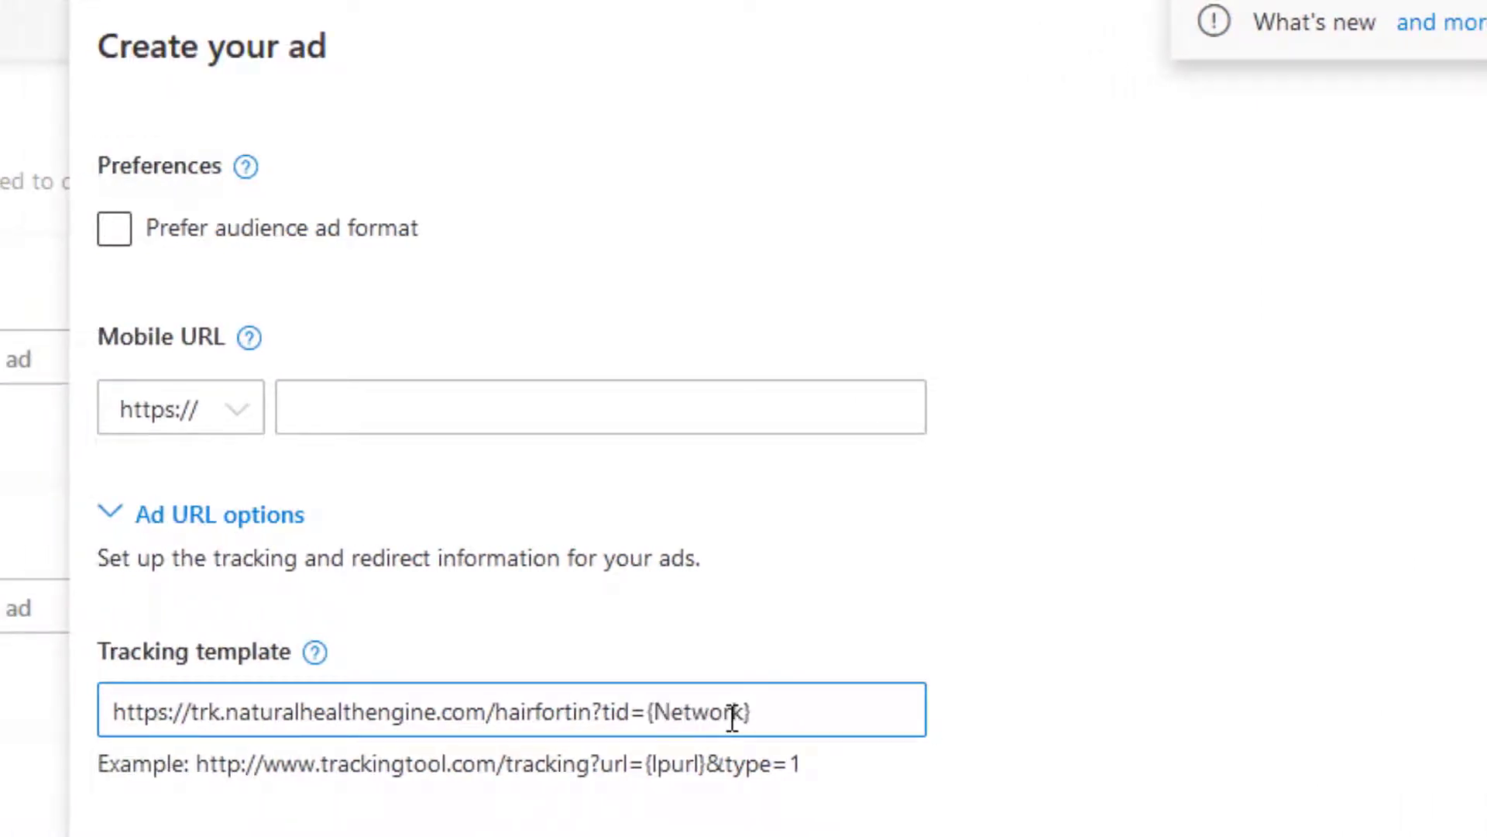
{"action": "type", "text": "_"}
Step: Copy the {Device} parameter from the help article and append it to the Tracking template after {Network}_
{"action": "scroll", "coordinate": [1336, 559], "scroll_direction": "down", "scroll_amount": 5}
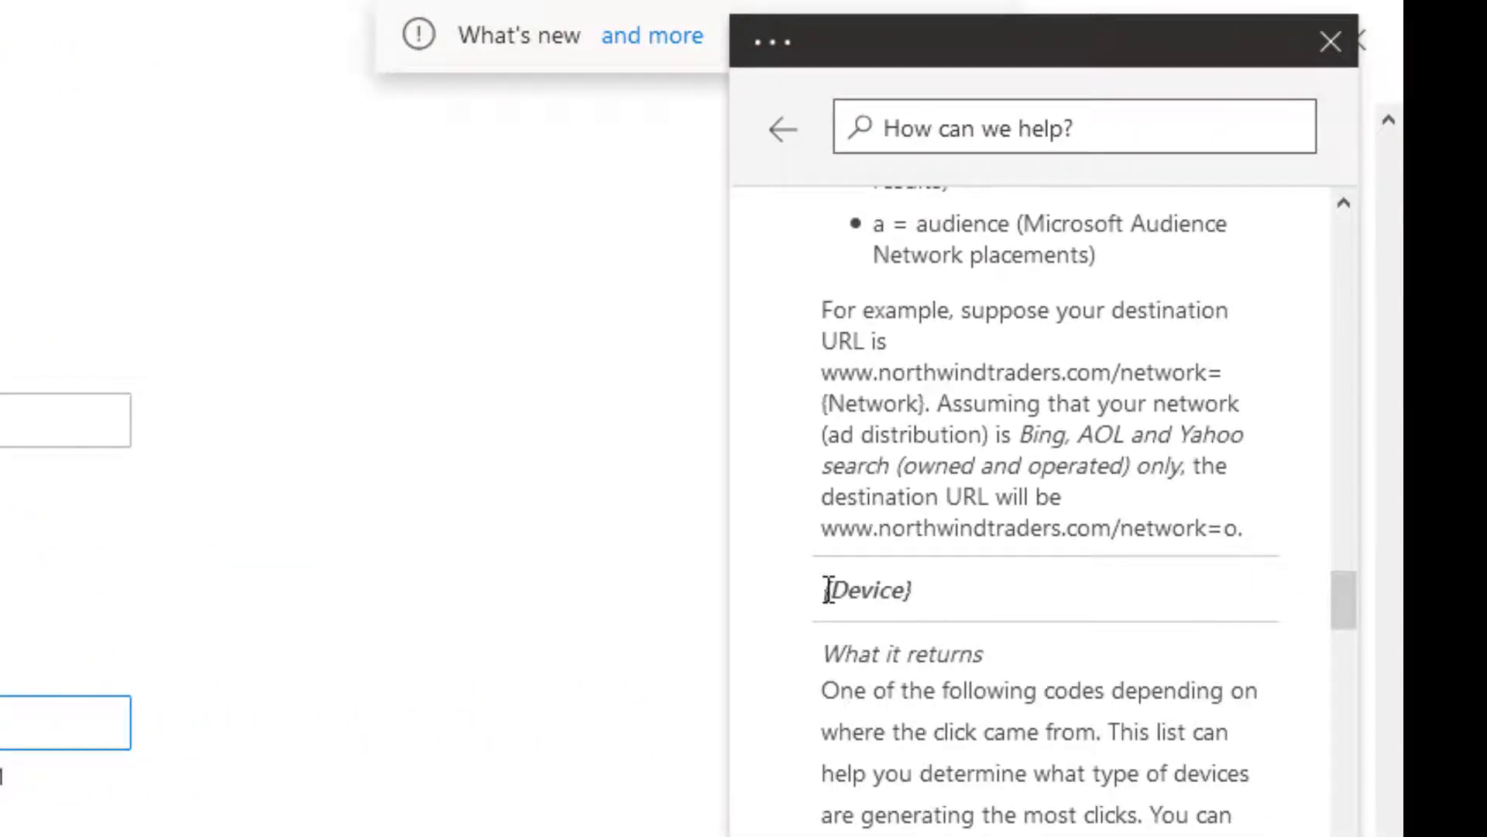
{"action": "left_click_drag", "start_coordinate": [828, 589], "coordinate": [929, 595]}
{"action": "key", "text": "ctrl+c"}
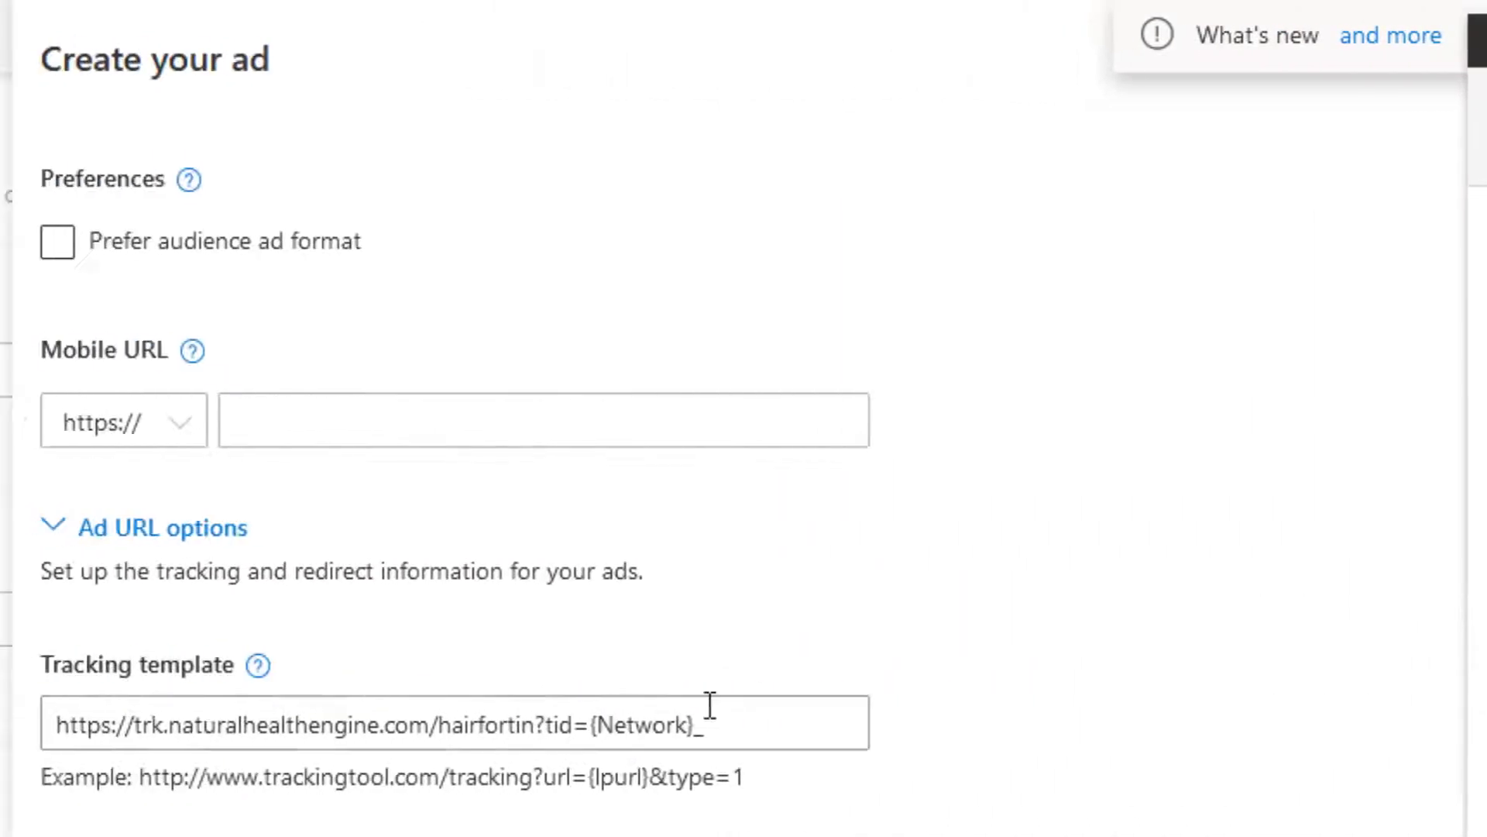
{"action": "left_click", "coordinate": [20, 725]}
{"action": "key", "text": "ctrl+v"}
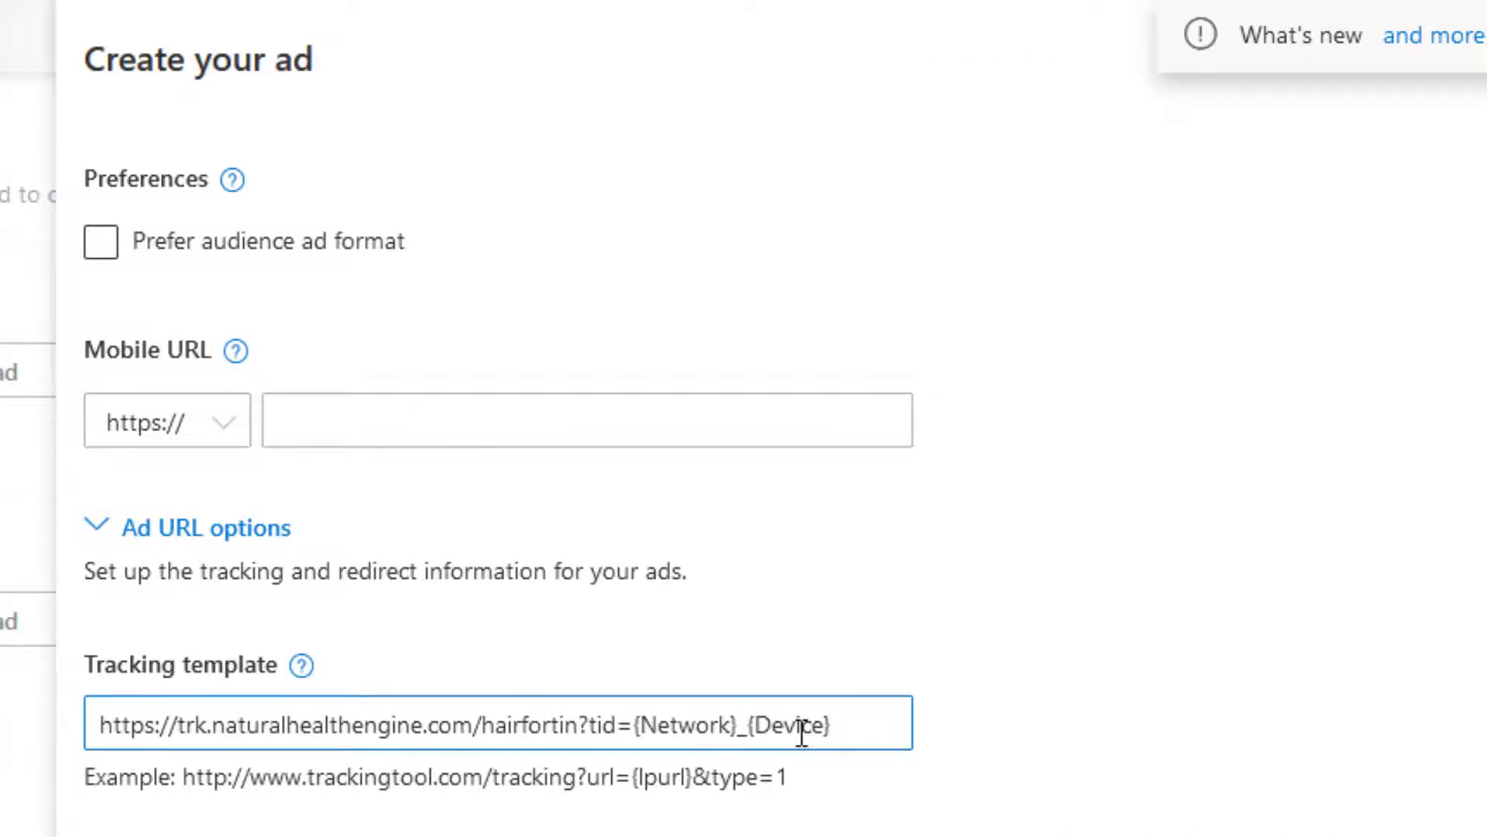
Step: Switch to the Advanced Manual Tracking Template document in Word and copy the ending _{AdGroupId}_{AdId}_{OrderItemId}
{"action": "left_click_drag", "start_coordinate": [883, 17], "coordinate": [964, 56]}
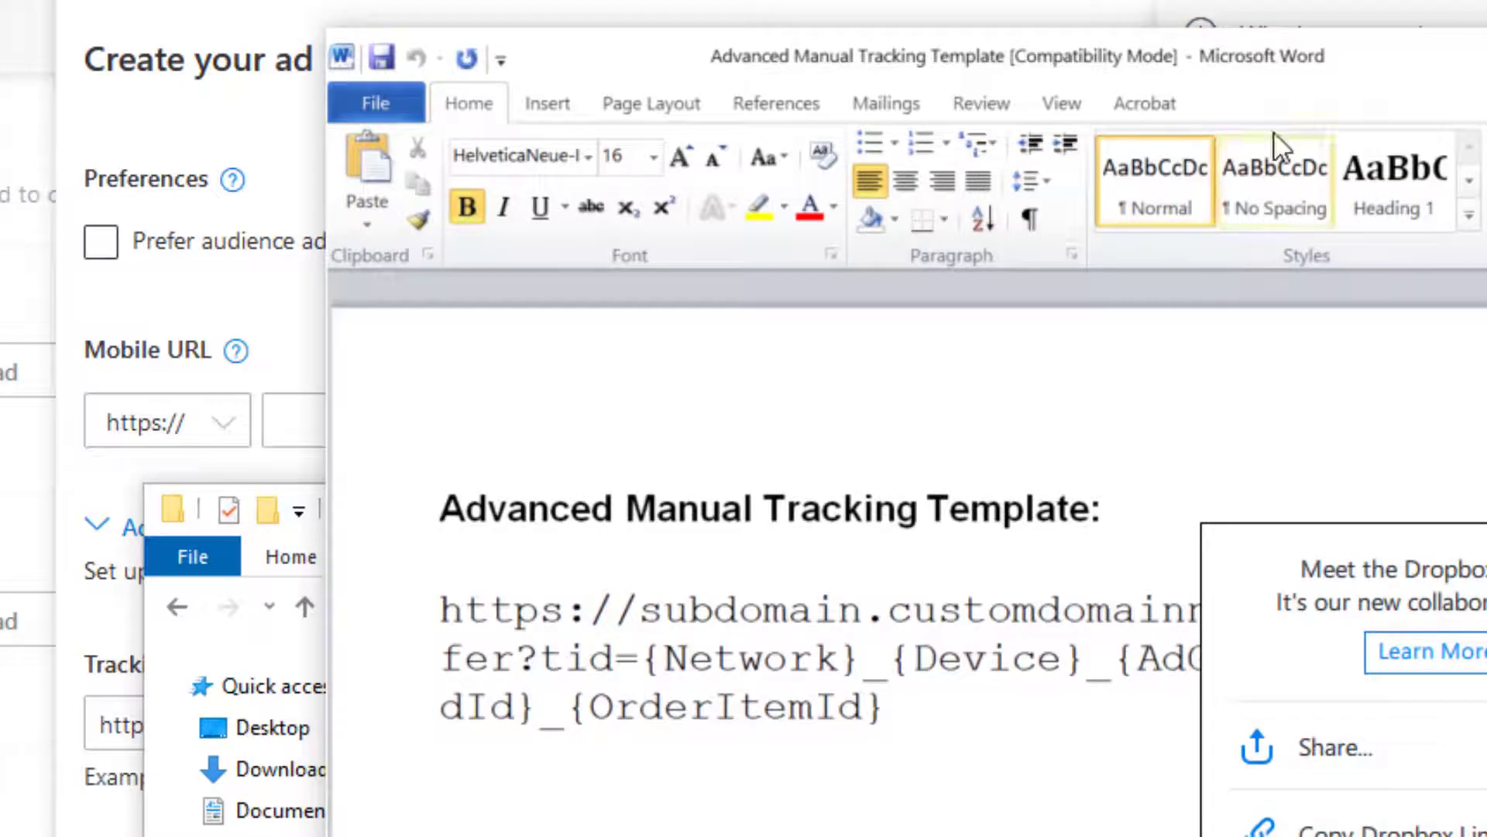
{"action": "left_click_drag", "start_coordinate": [1304, 58], "coordinate": [1067, 5]}
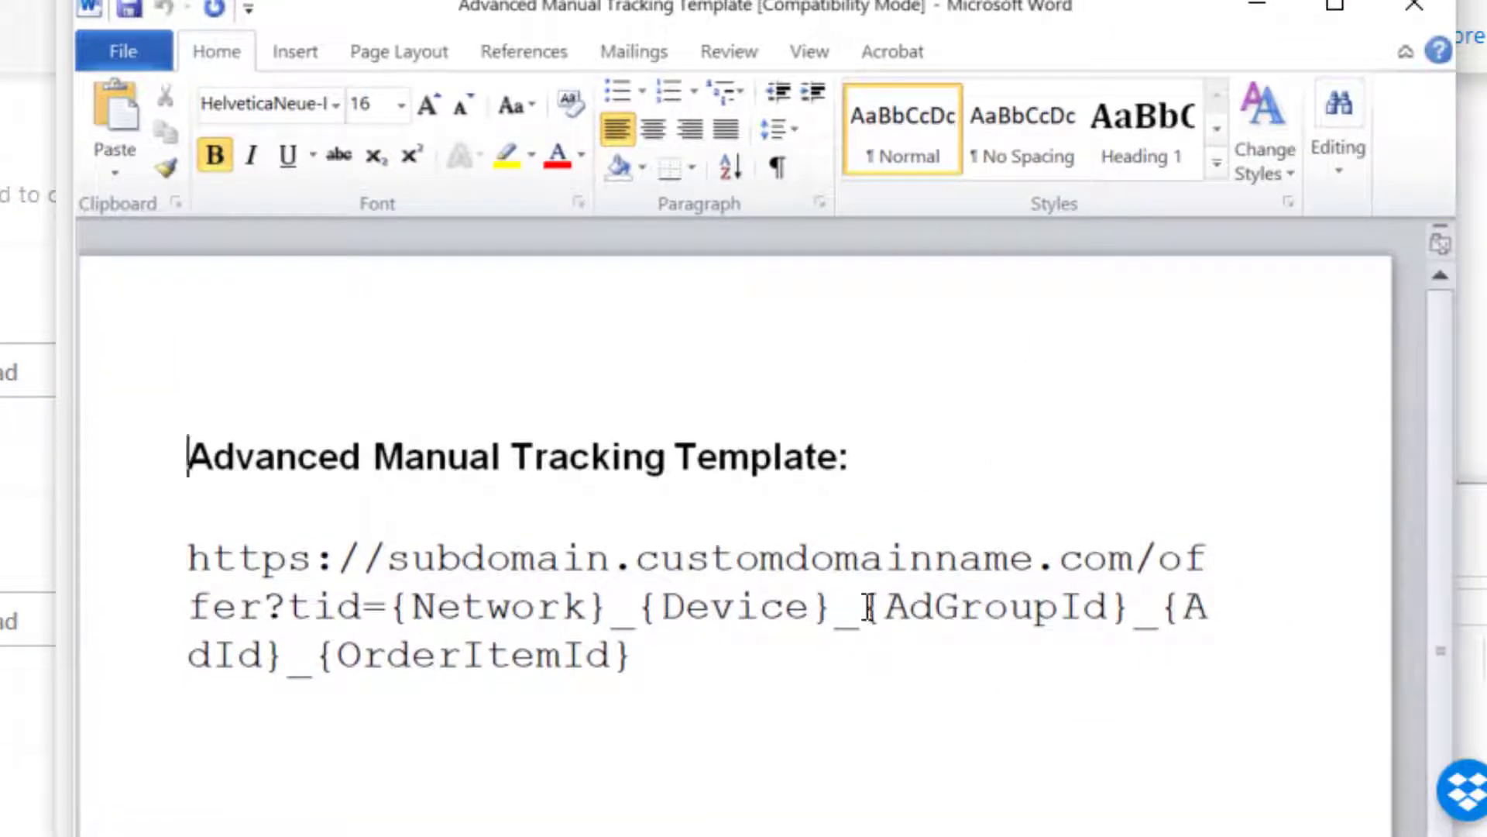
{"action": "left_click_drag", "start_coordinate": [860, 614], "coordinate": [891, 660]}
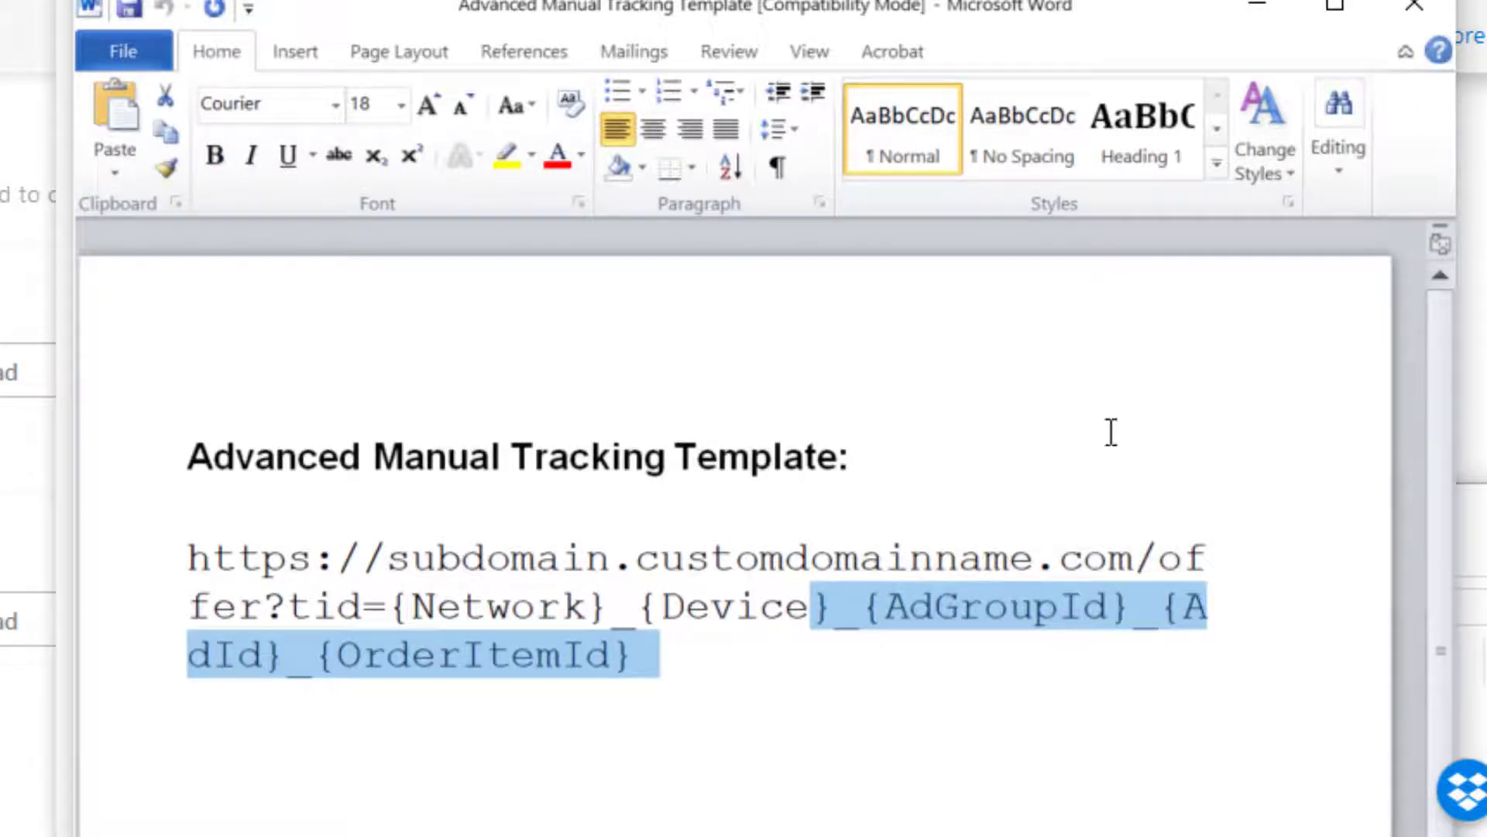
{"action": "left_click", "coordinate": [1256, 7]}
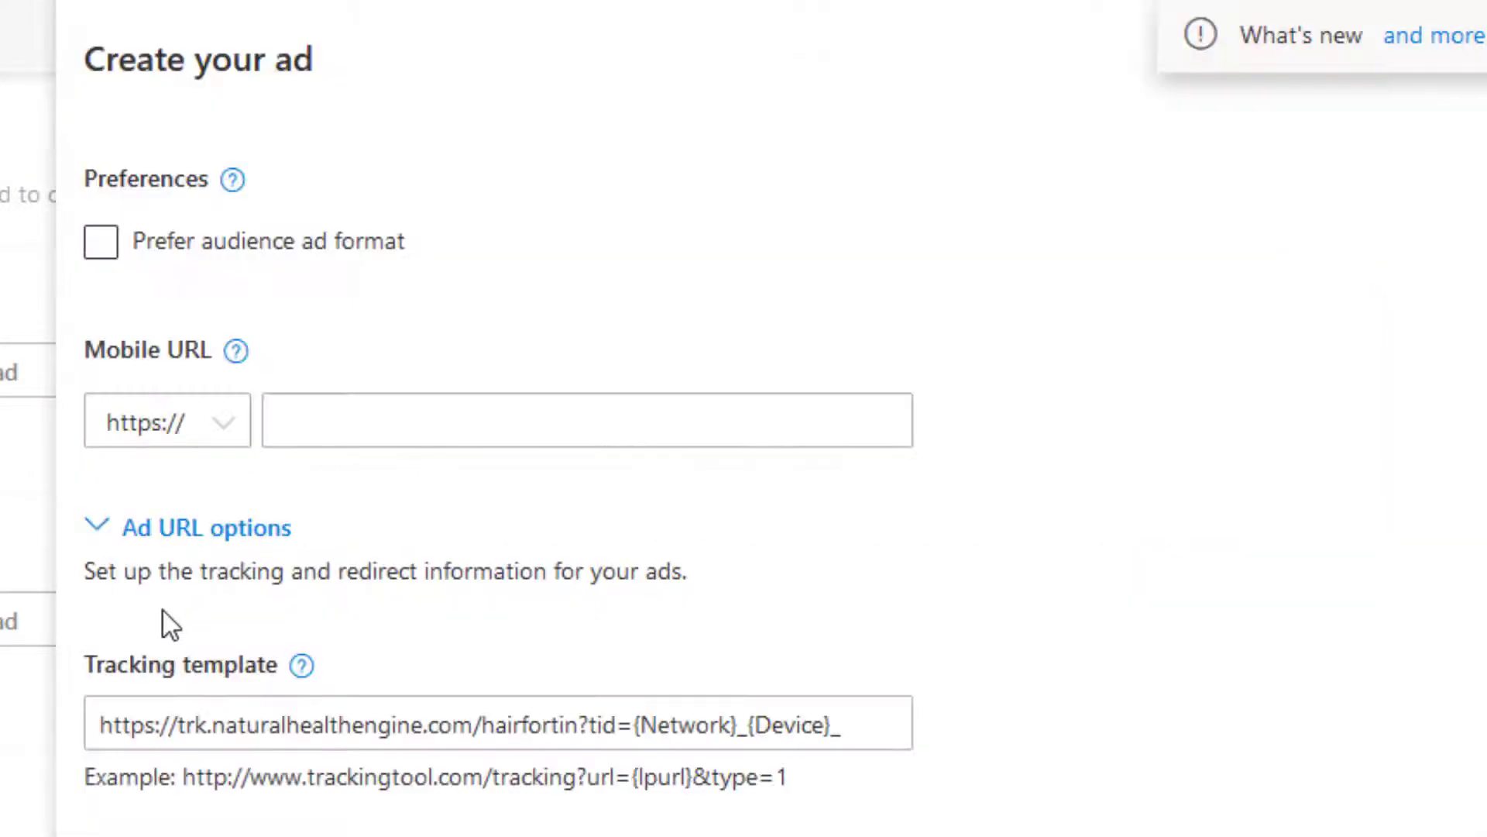
Step: Append the copied parameters to the Tracking template and remove the extra characters so it ends in {Network}_{Device}_{AdGroupId}_{AdId}_{OrderItemId}
{"action": "left_click", "coordinate": [886, 723]}
{"action": "key", "text": "ctrl+v"}
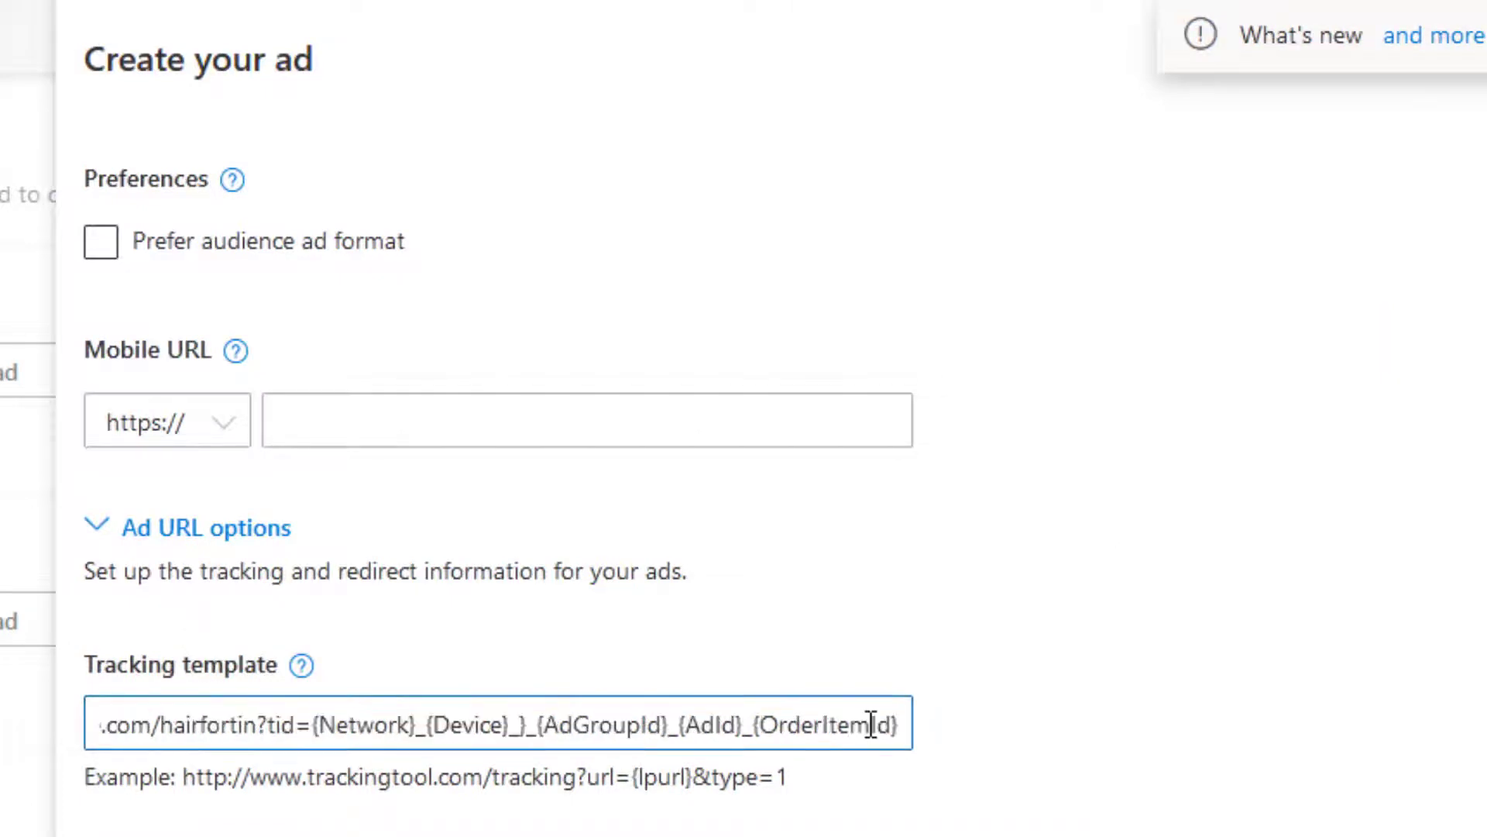
{"action": "left_click", "coordinate": [538, 724]}
{"action": "key", "text": "BackSpace"}
{"action": "key", "text": "BackSpace"}
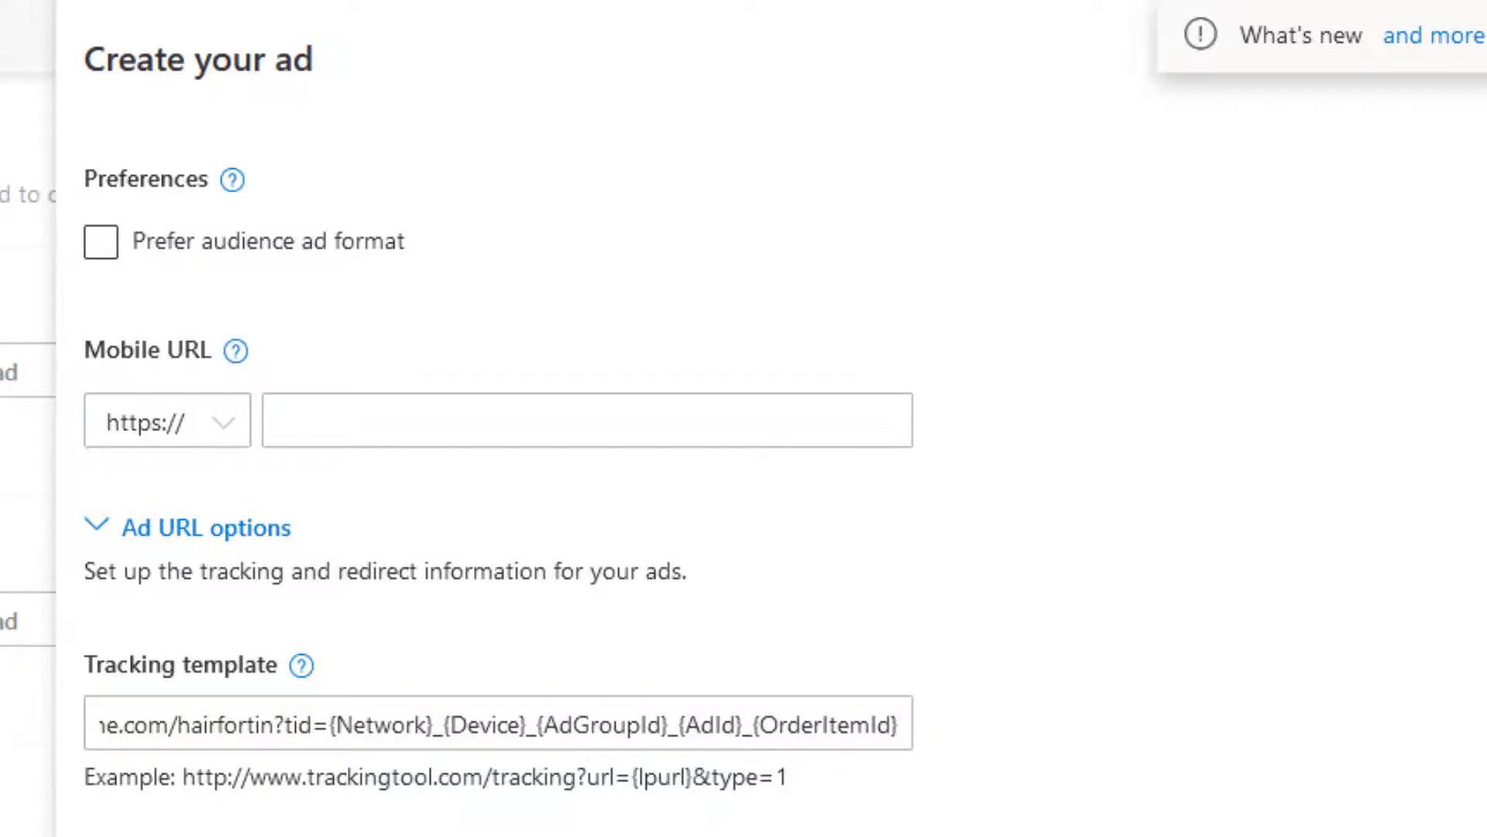
Step: Compare the ad's Tracking template with the template in the Word document, then return to the ad form
{"action": "key", "text": "alt+Tab"}
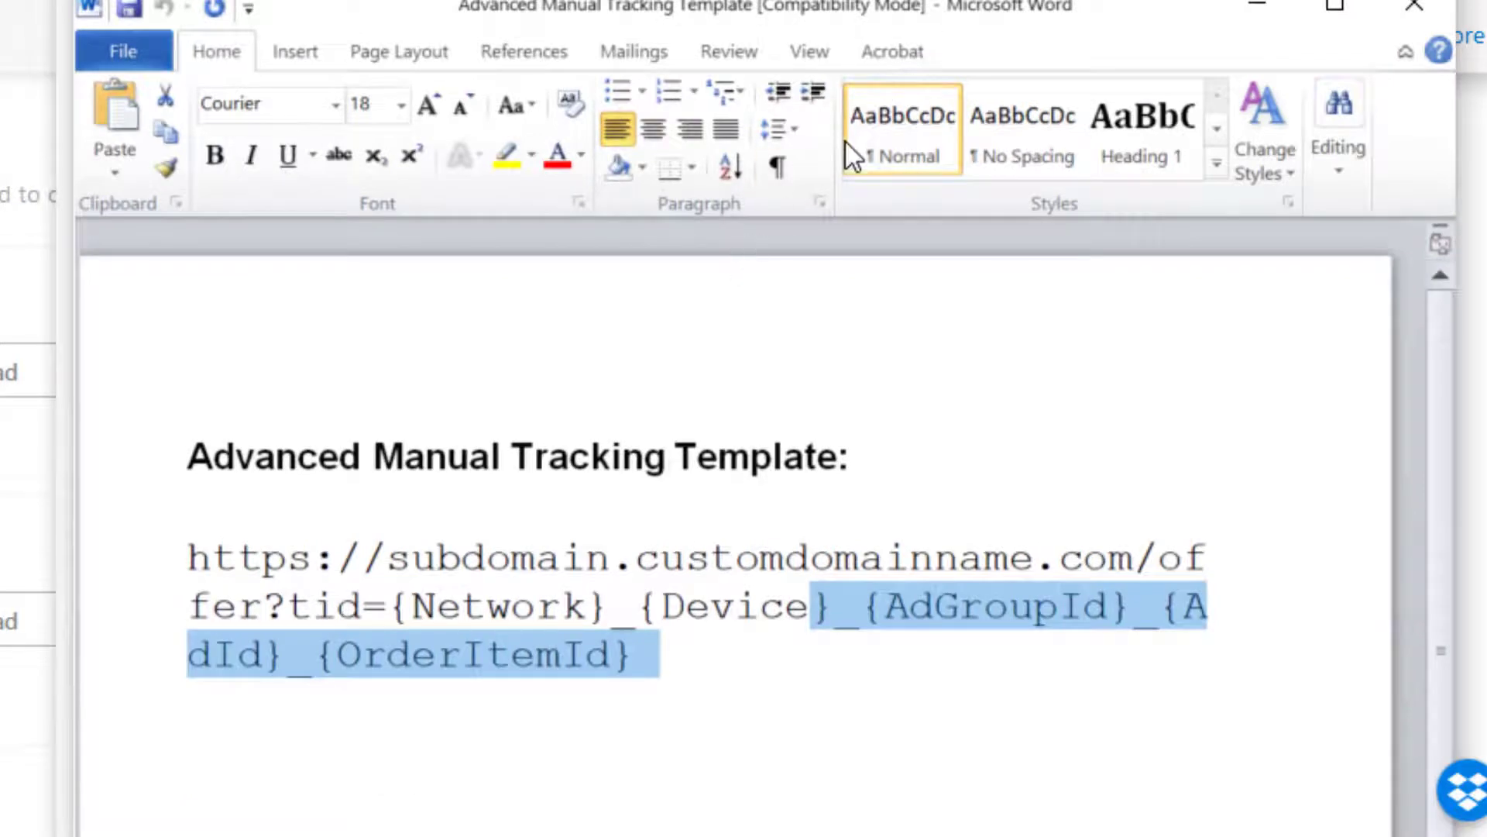
{"action": "left_click_drag", "start_coordinate": [912, 20], "coordinate": [843, 789]}
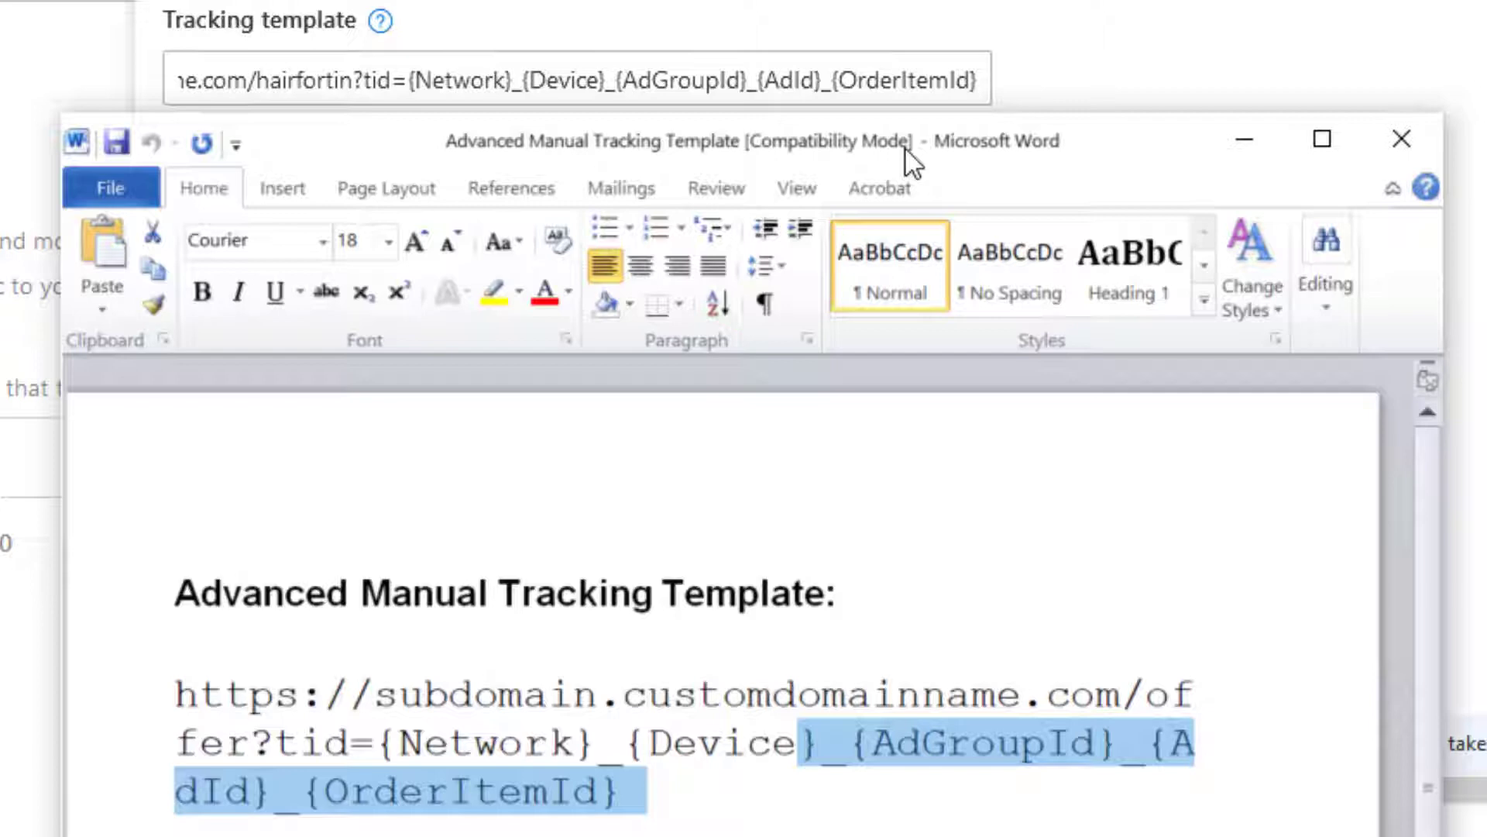
{"action": "left_click_drag", "start_coordinate": [947, 151], "coordinate": [1486, 126]}
{"action": "key", "text": "alt+Tab"}
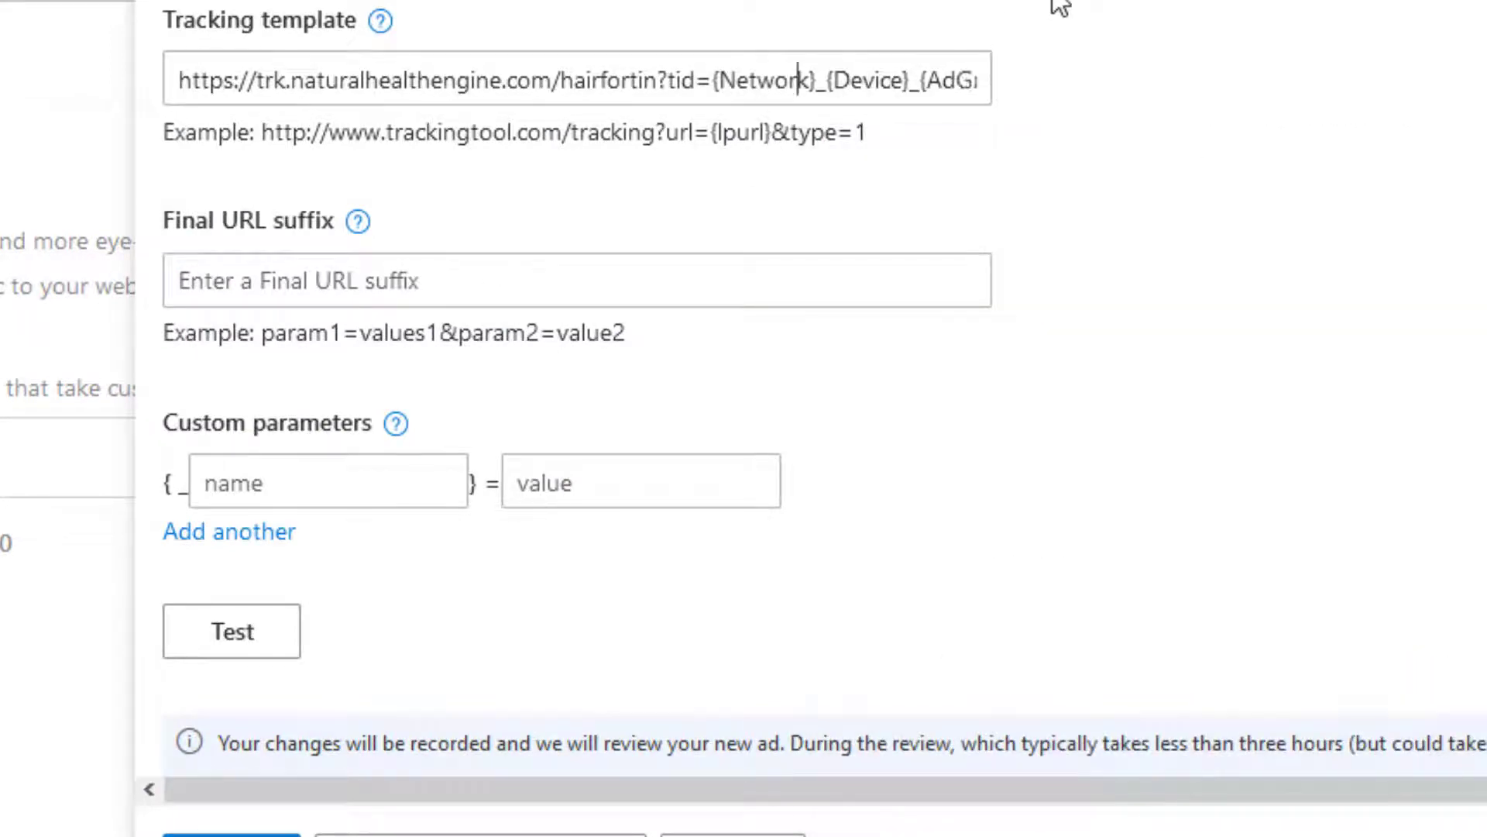
Step: Copy the complete Tracking template into the Notepad notes, a few blank lines below the ad description
{"action": "left_click", "coordinate": [606, 73]}
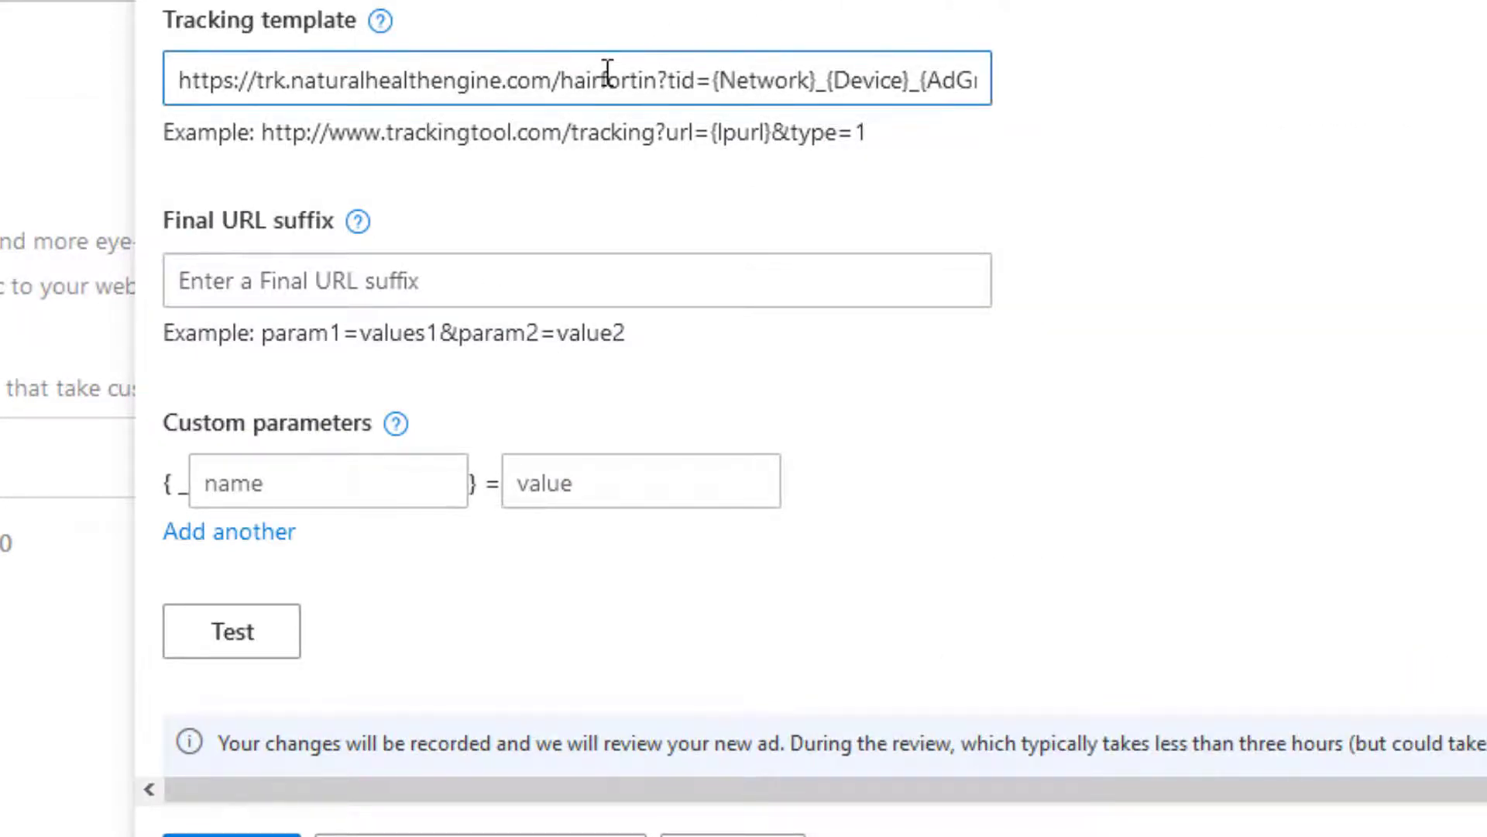
{"action": "key", "text": "ctrl+a"}
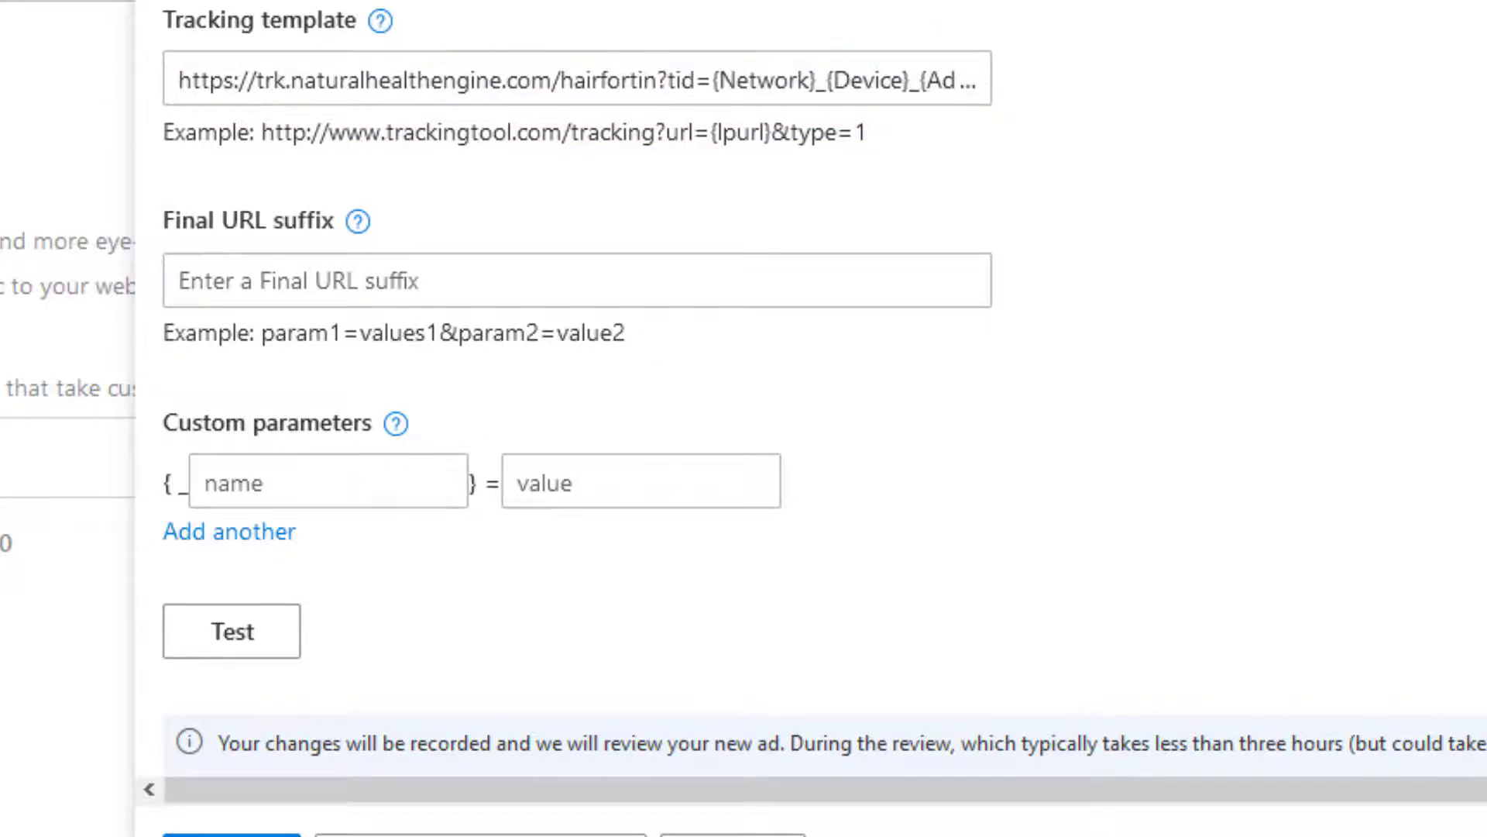
{"action": "key", "text": "alt+Tab"}
{"action": "left_click", "coordinate": [542, 102]}
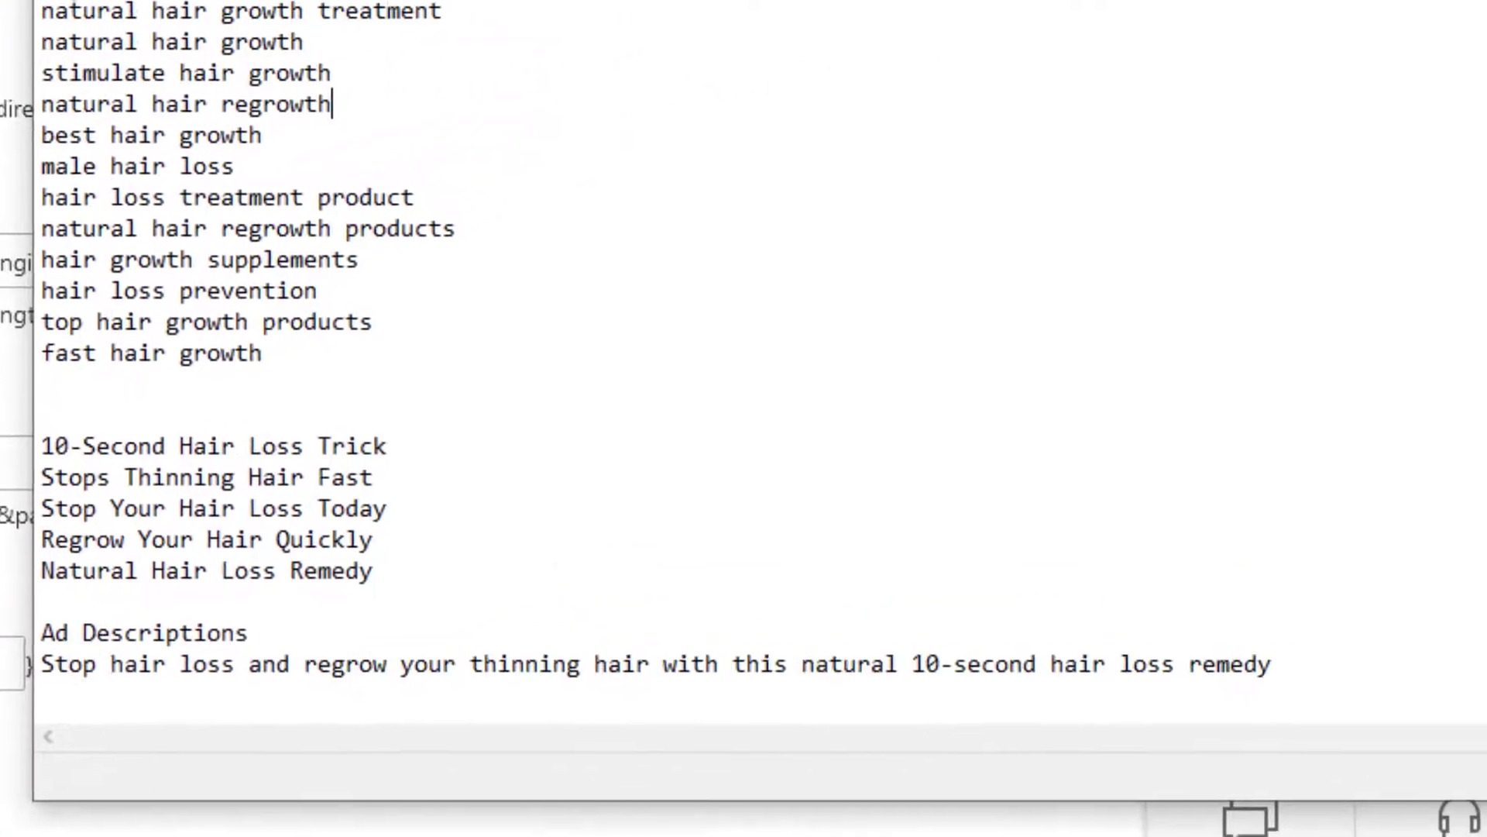
{"action": "left_click", "coordinate": [1301, 668]}
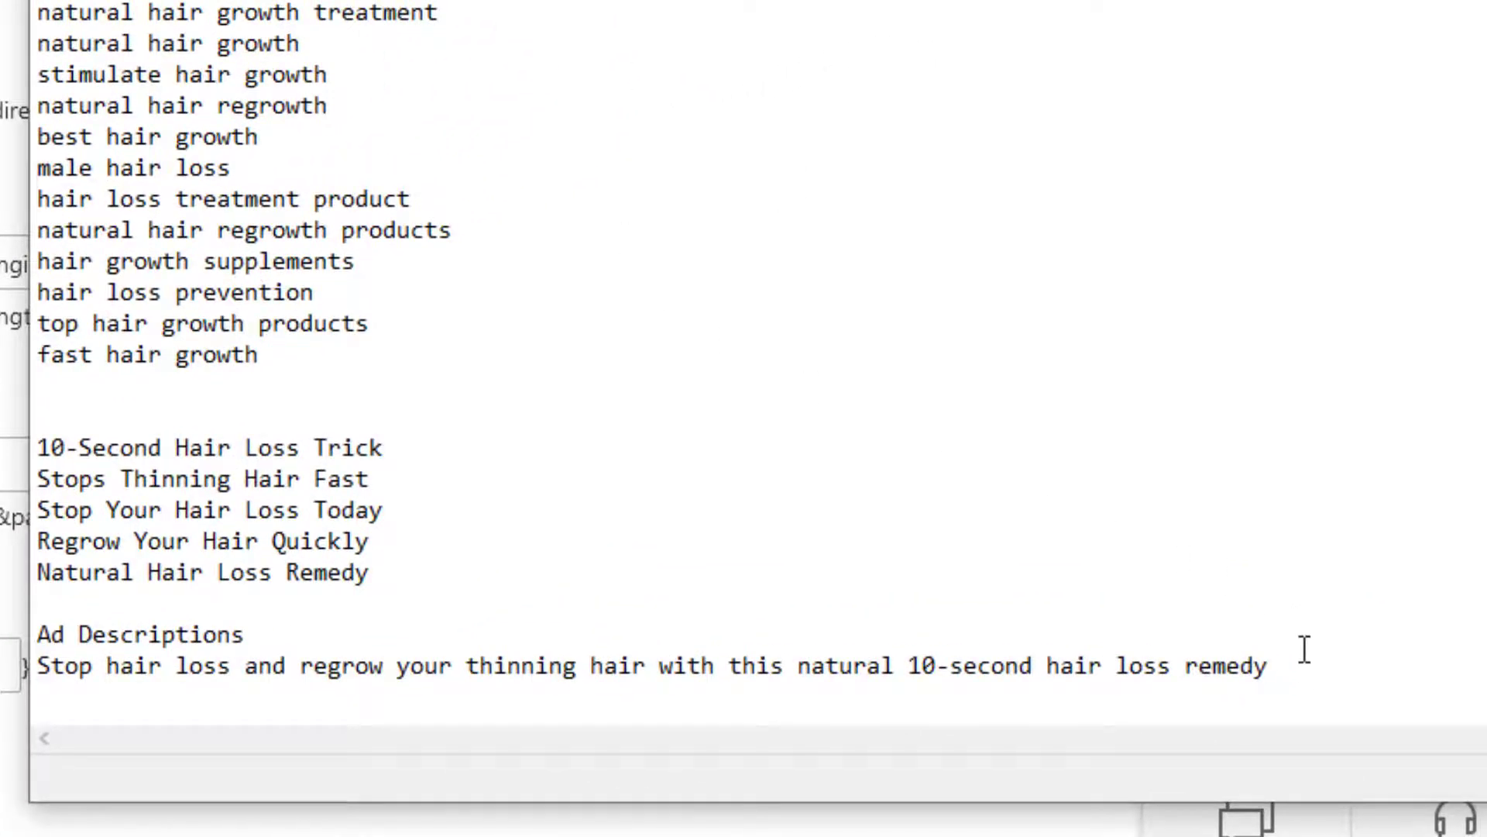
{"action": "key", "text": "Return"}
{"action": "key", "text": "Return"}
{"action": "key", "text": "Return"}
{"action": "key", "text": "Return"}
{"action": "key", "text": "Return"}
{"action": "key", "text": "Return"}
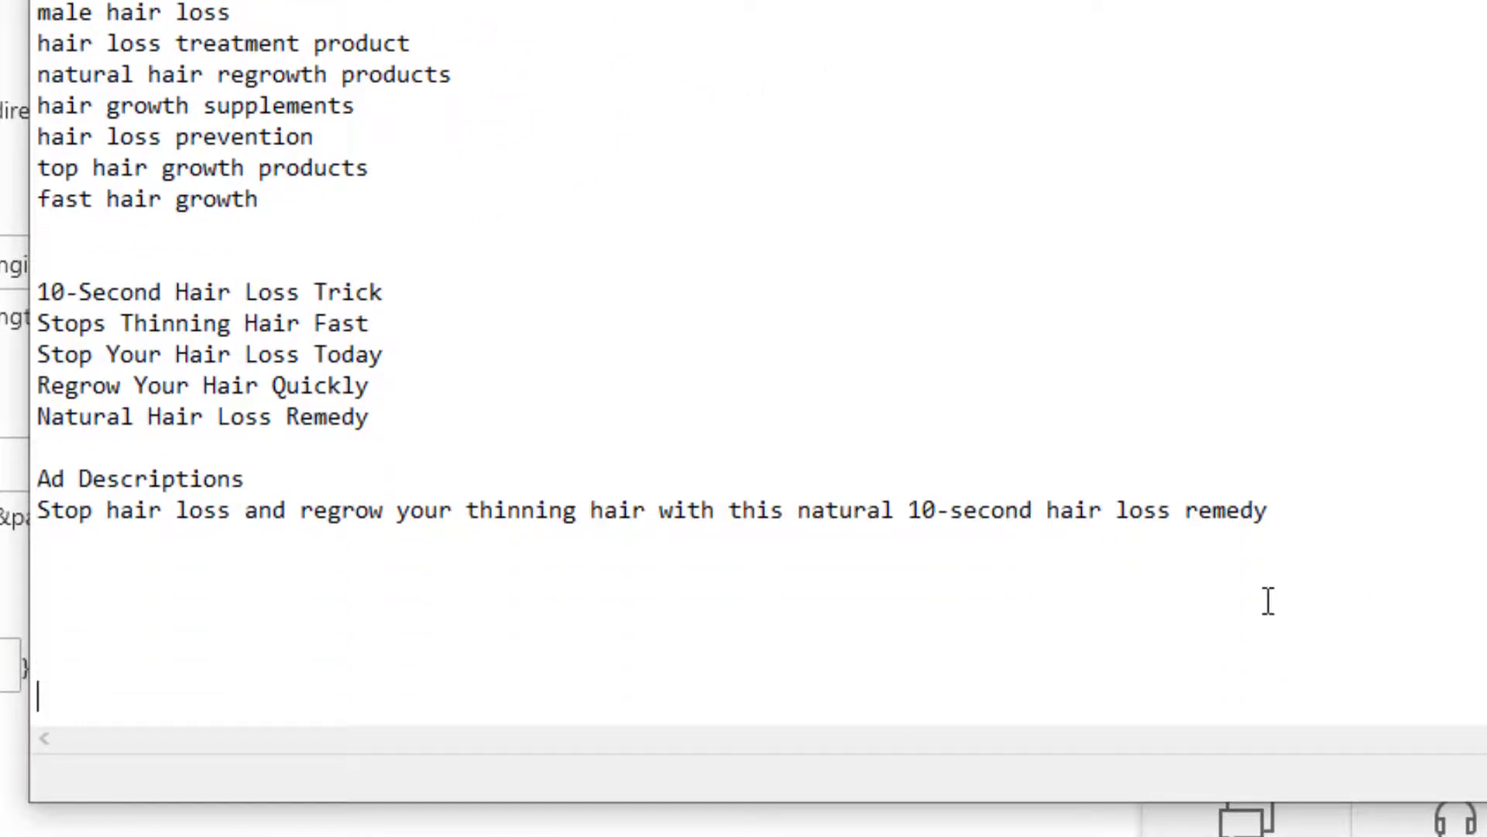
{"action": "type", "text": "https://trk.naturalhealthengine.com/hairfortin?tid={Network}_{Device}_{AdGroupId}_{AdId}_{OrderItemId}"}
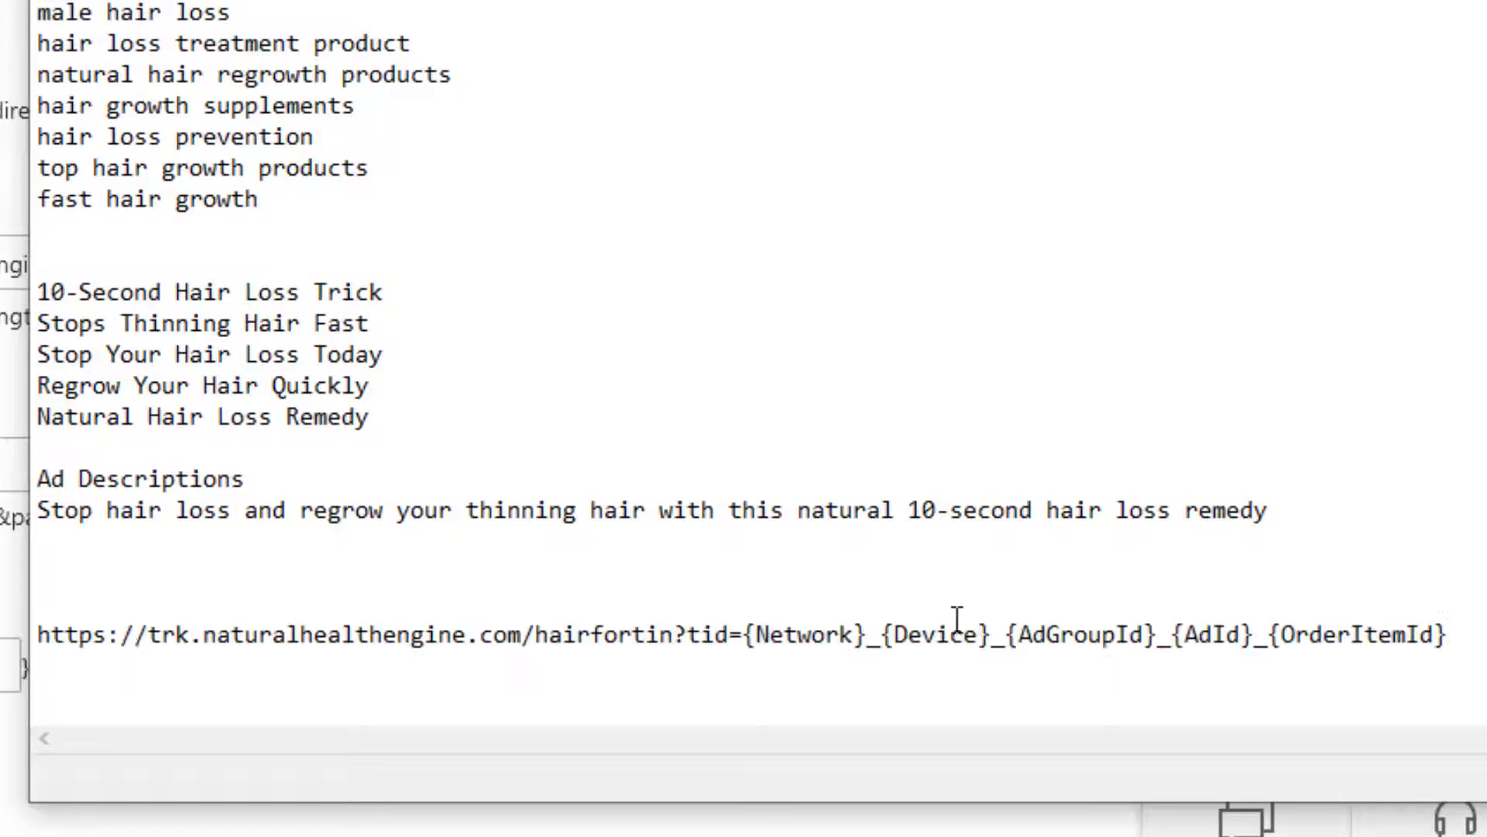
Step: Replace {Network} with s in the tracking link in the notes and return to the help article's {Network} entry
{"action": "left_click", "coordinate": [792, 640]}
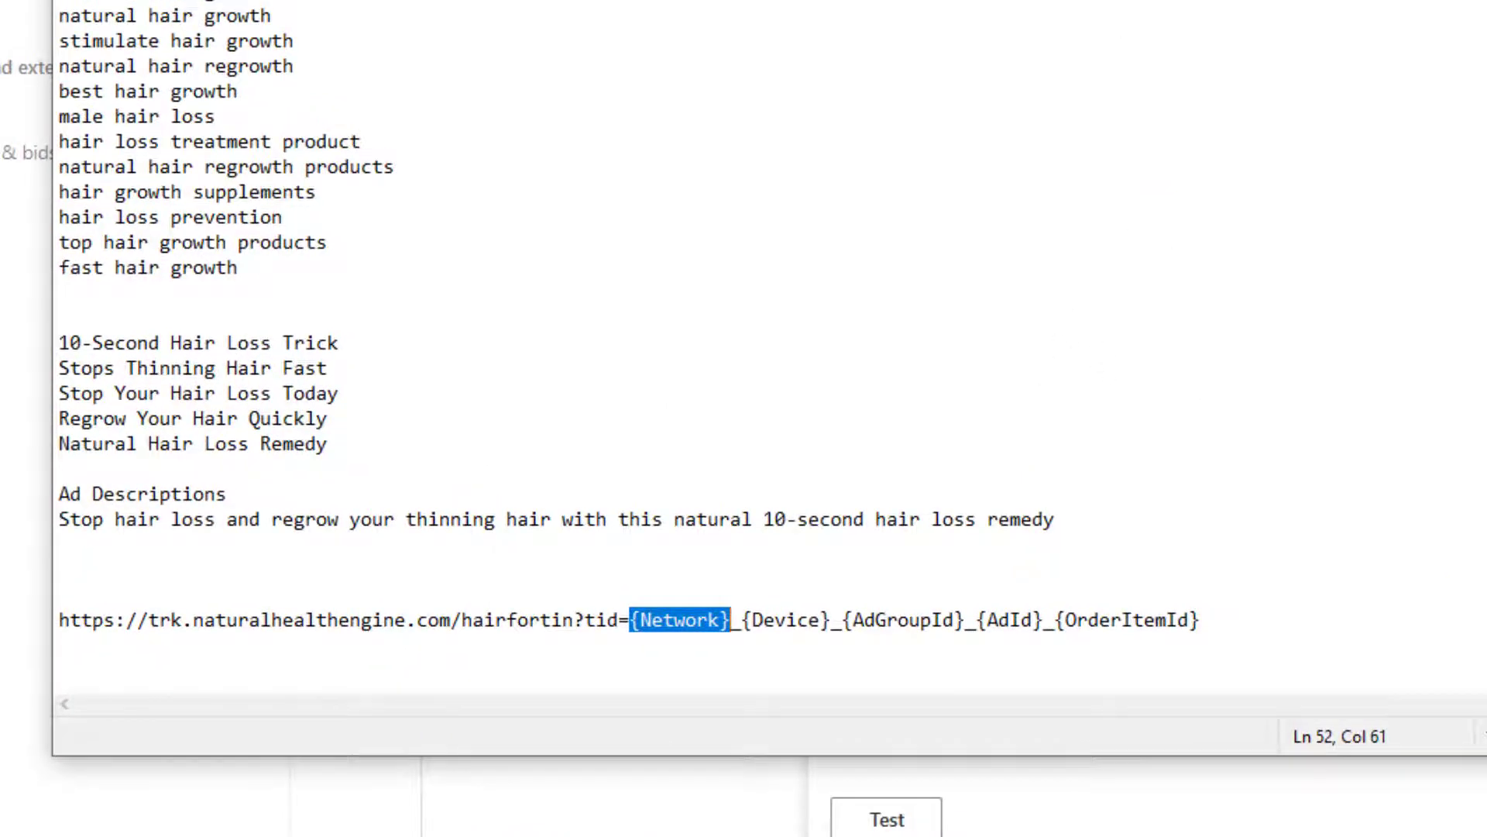
{"action": "left_click", "coordinate": [696, 617]}
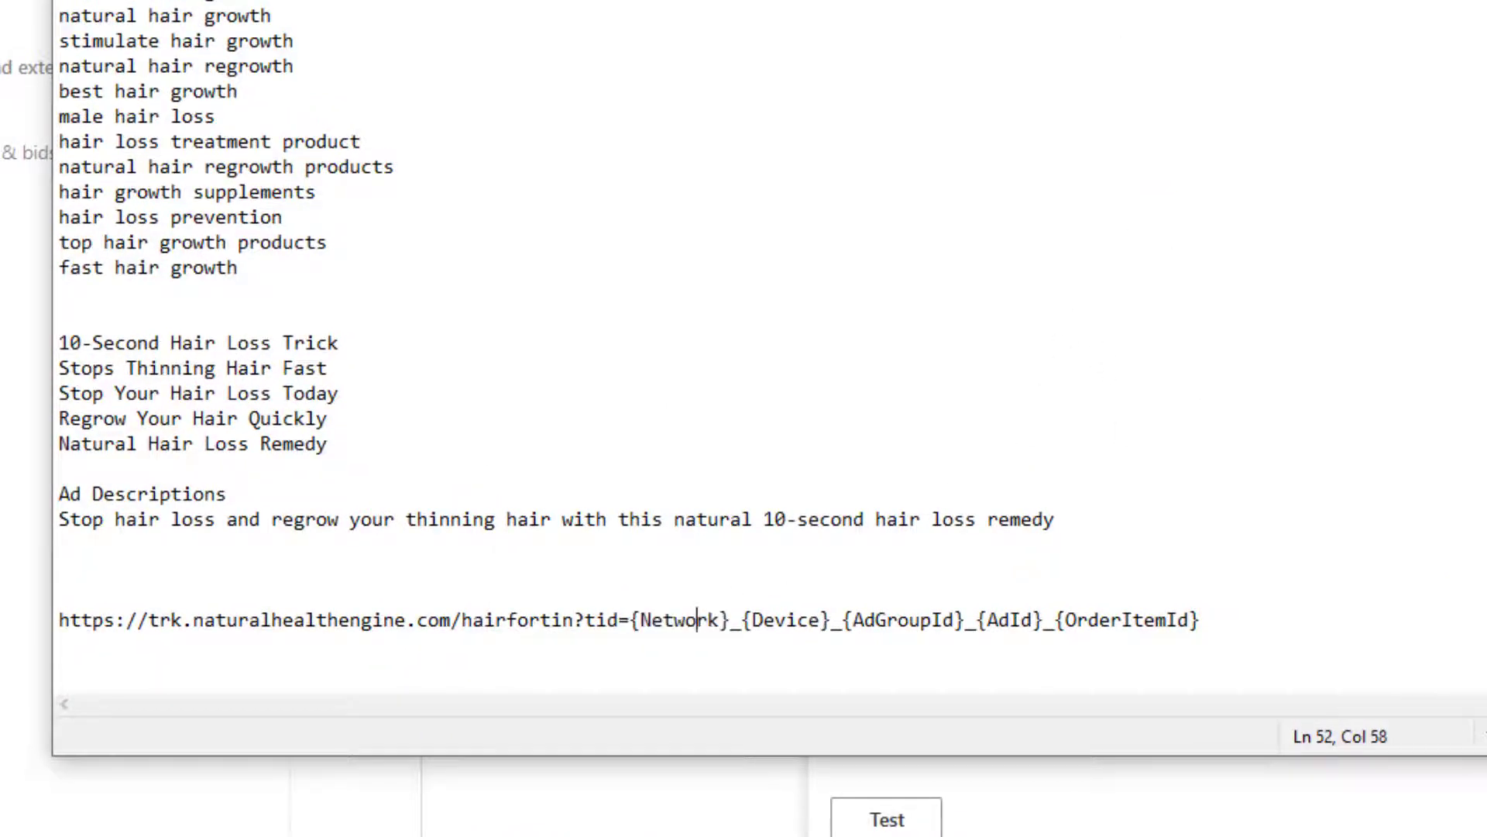
{"action": "key", "text": "alt+Tab"}
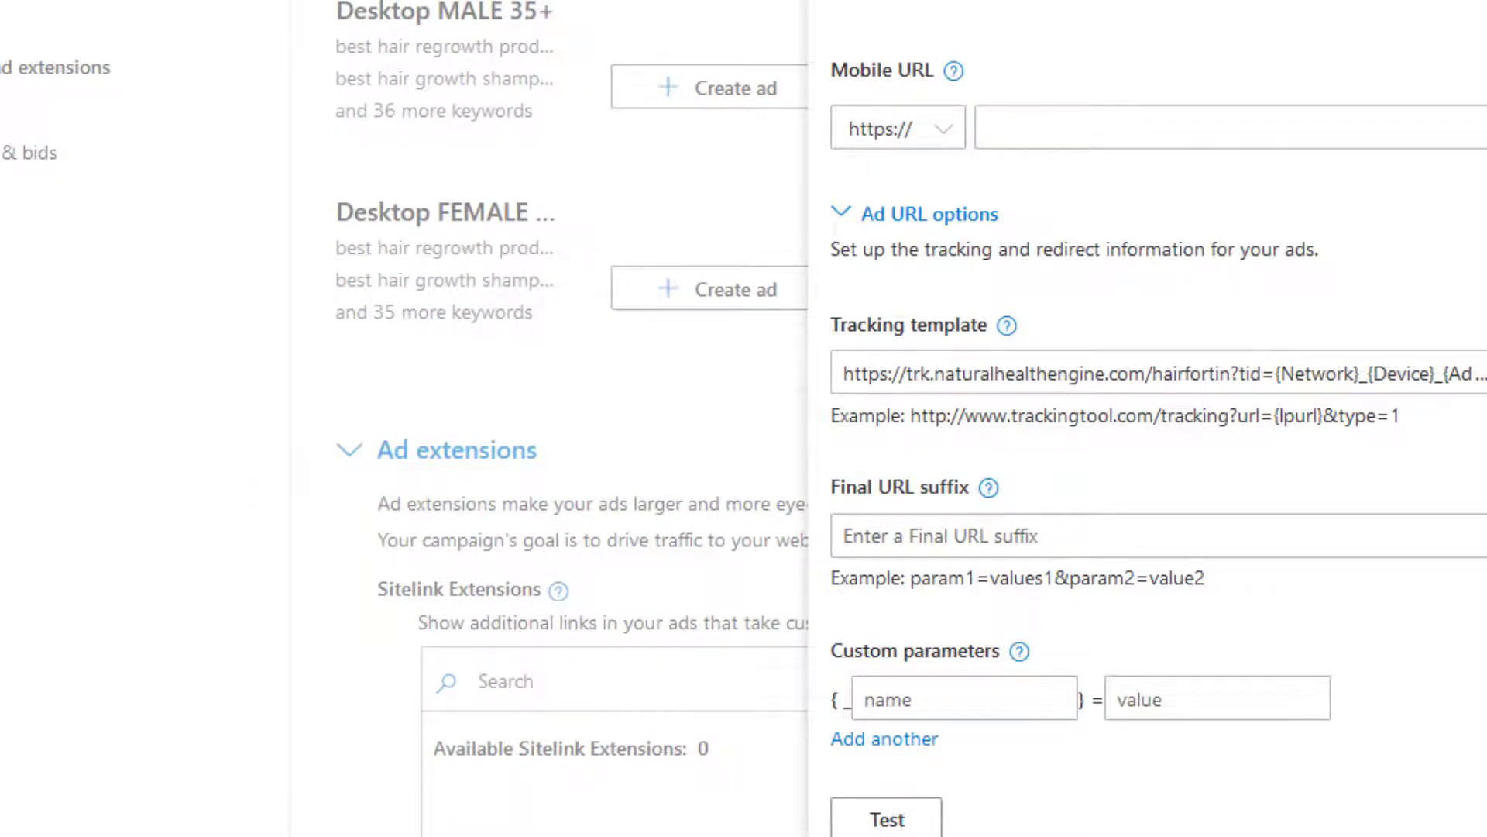
{"action": "left_click_drag", "start_coordinate": [1418, 225], "coordinate": [1337, 411]}
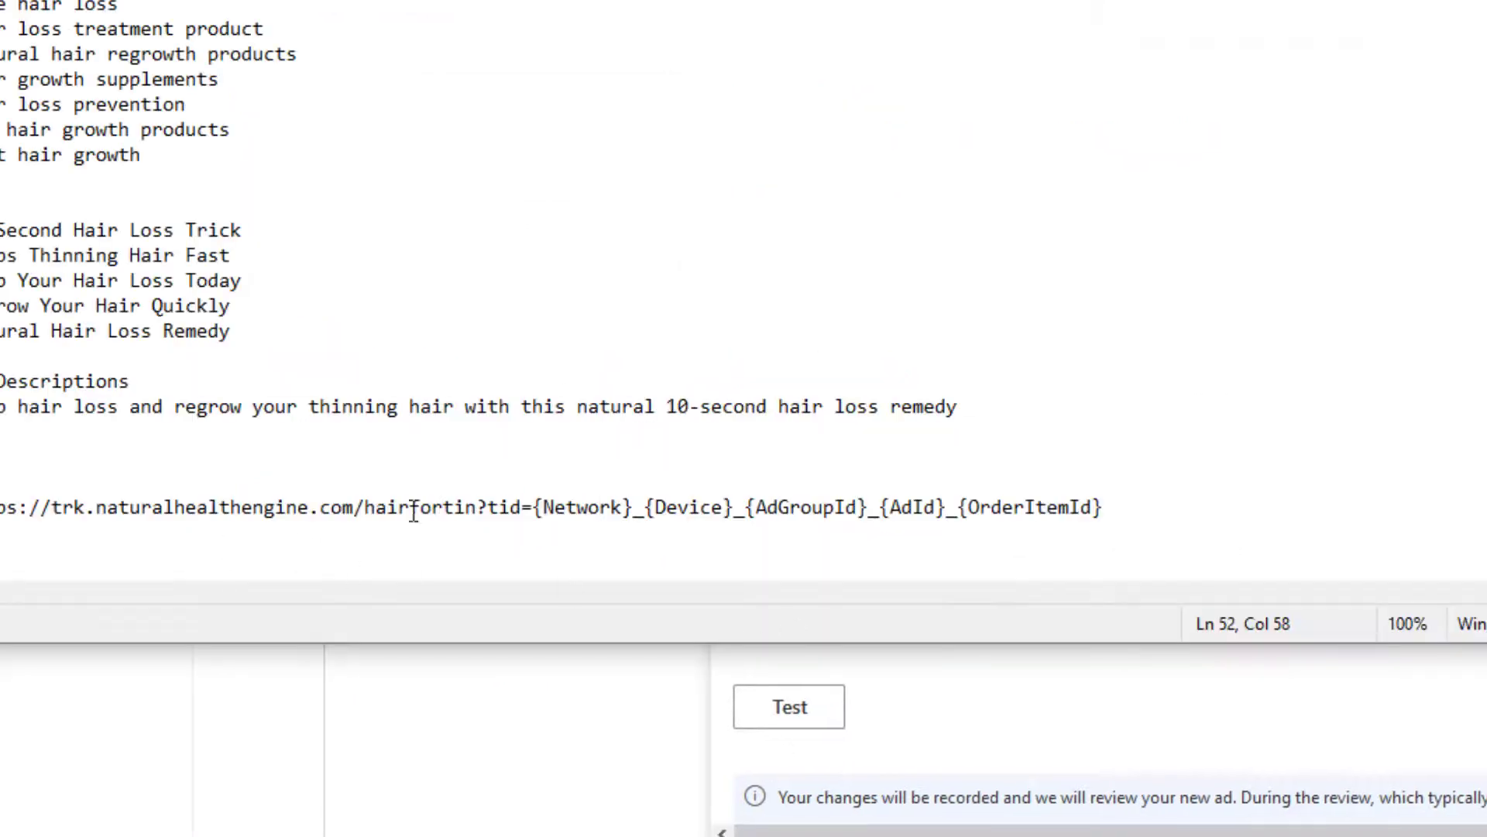
{"action": "left_click_drag", "start_coordinate": [535, 496], "coordinate": [638, 497]}
{"action": "type", "text": "s"}
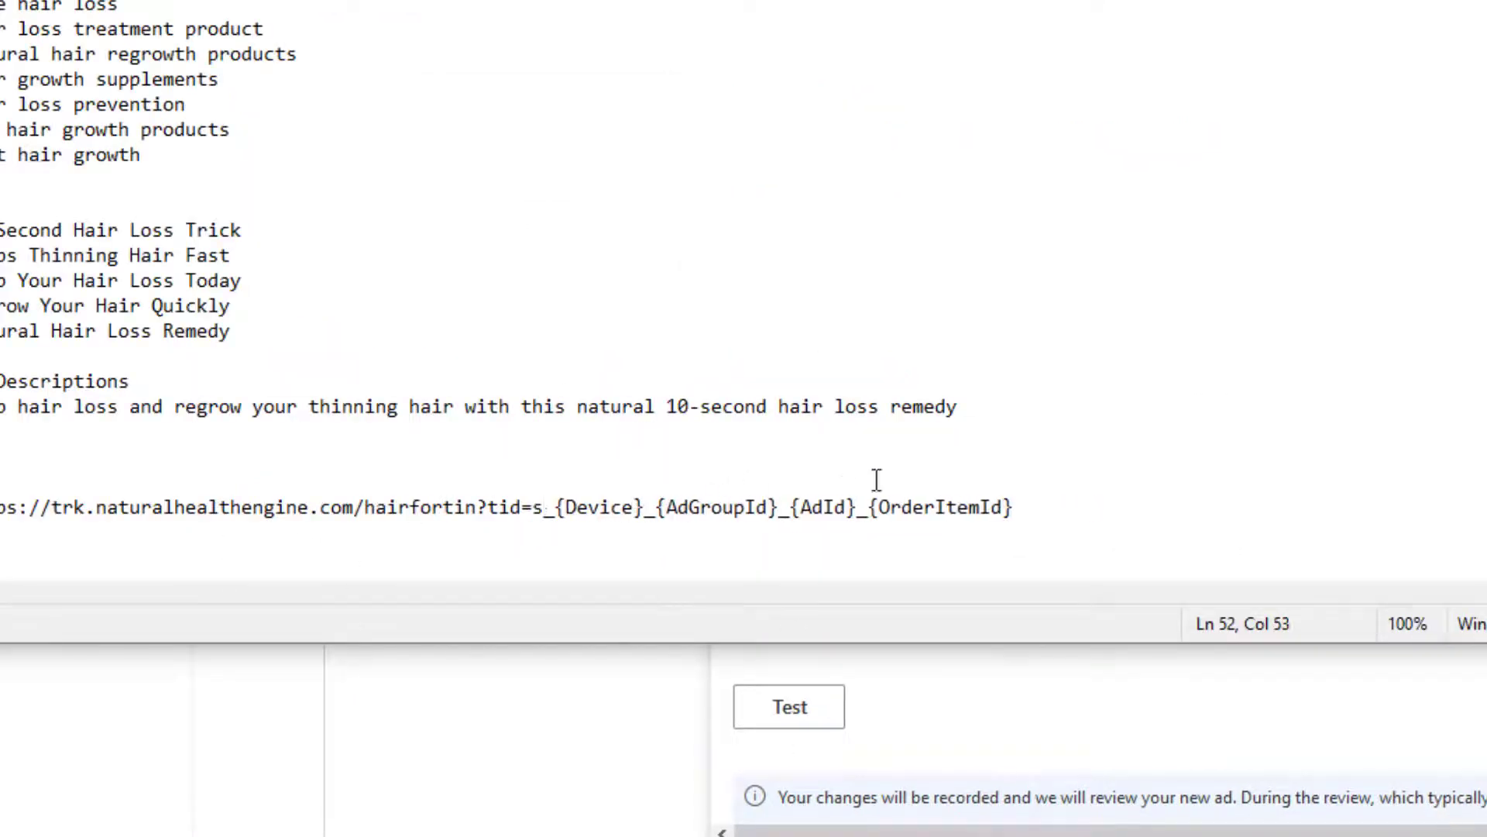
{"action": "left_click", "coordinate": [1080, 423]}
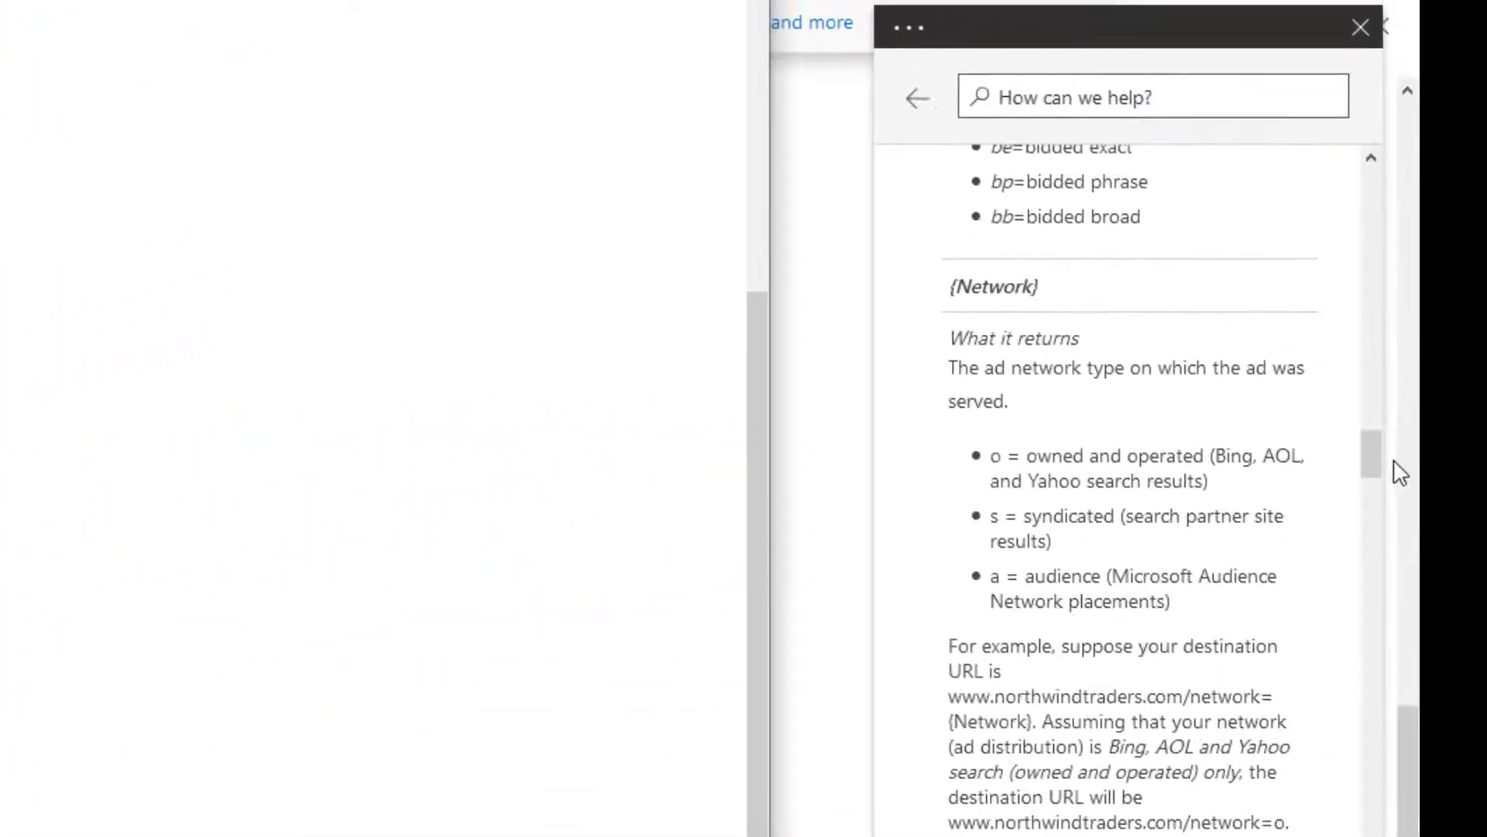
Step: Consult the help article's {Device} entry and replace {Device} with m in the tracking link in the Notepad notes
{"action": "left_click_drag", "start_coordinate": [1378, 455], "coordinate": [1374, 481]}
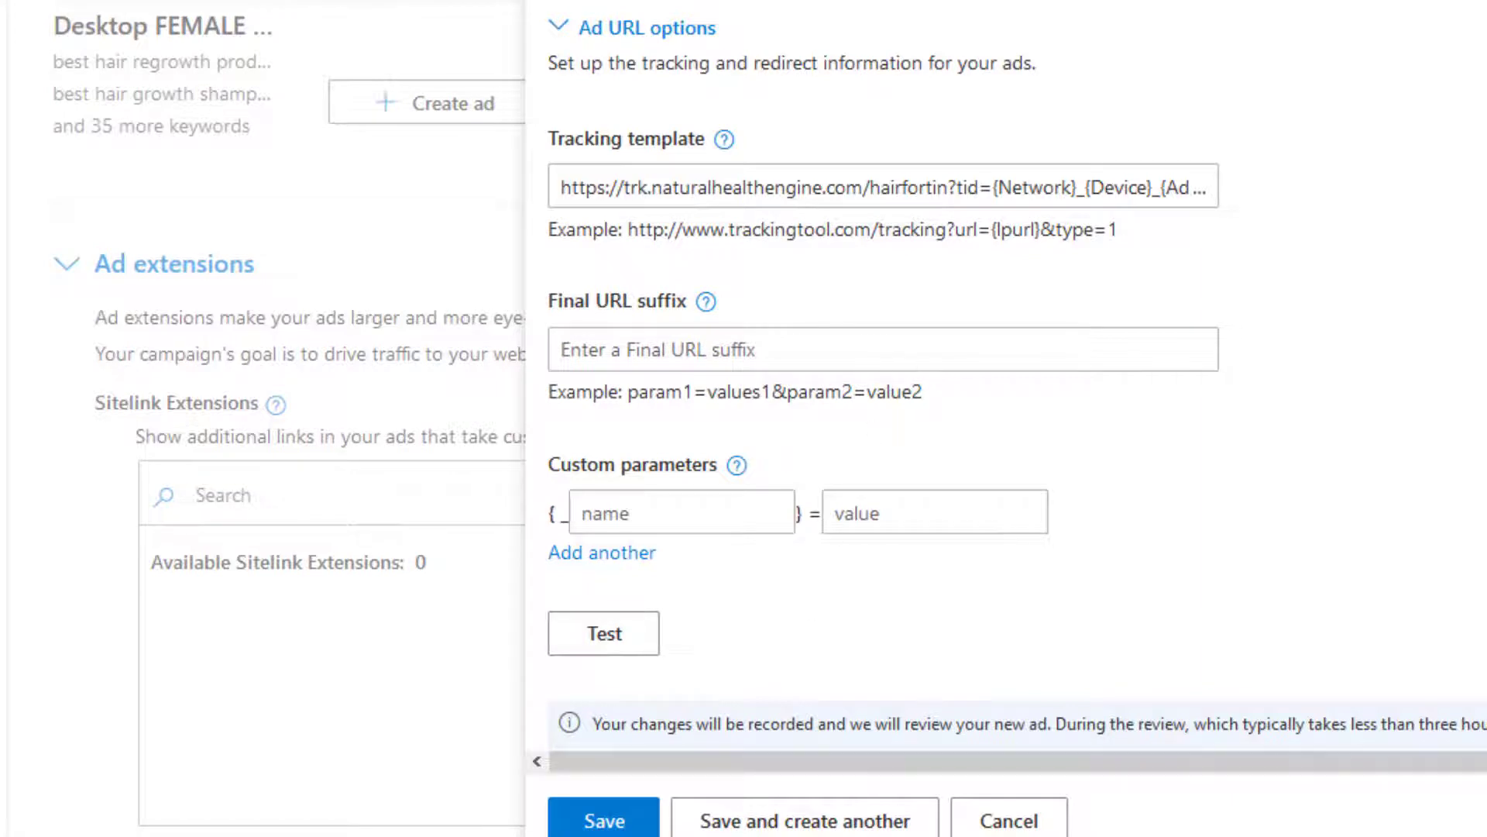
{"action": "key", "text": "alt+Tab"}
{"action": "left_click_drag", "start_coordinate": [369, 432], "coordinate": [461, 432]}
{"action": "type", "text": "m"}
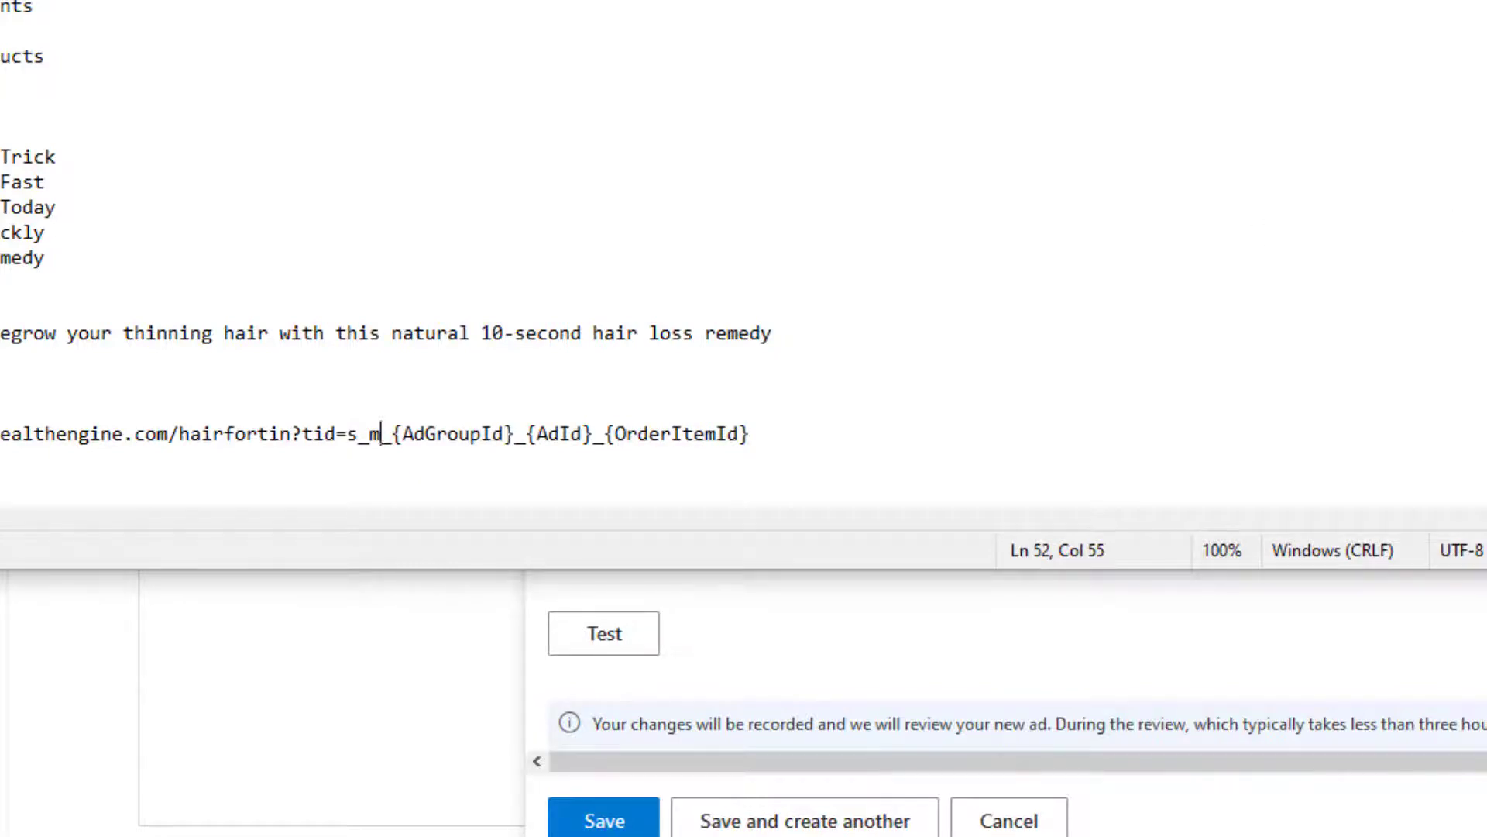
{"action": "key", "text": "alt+Tab"}
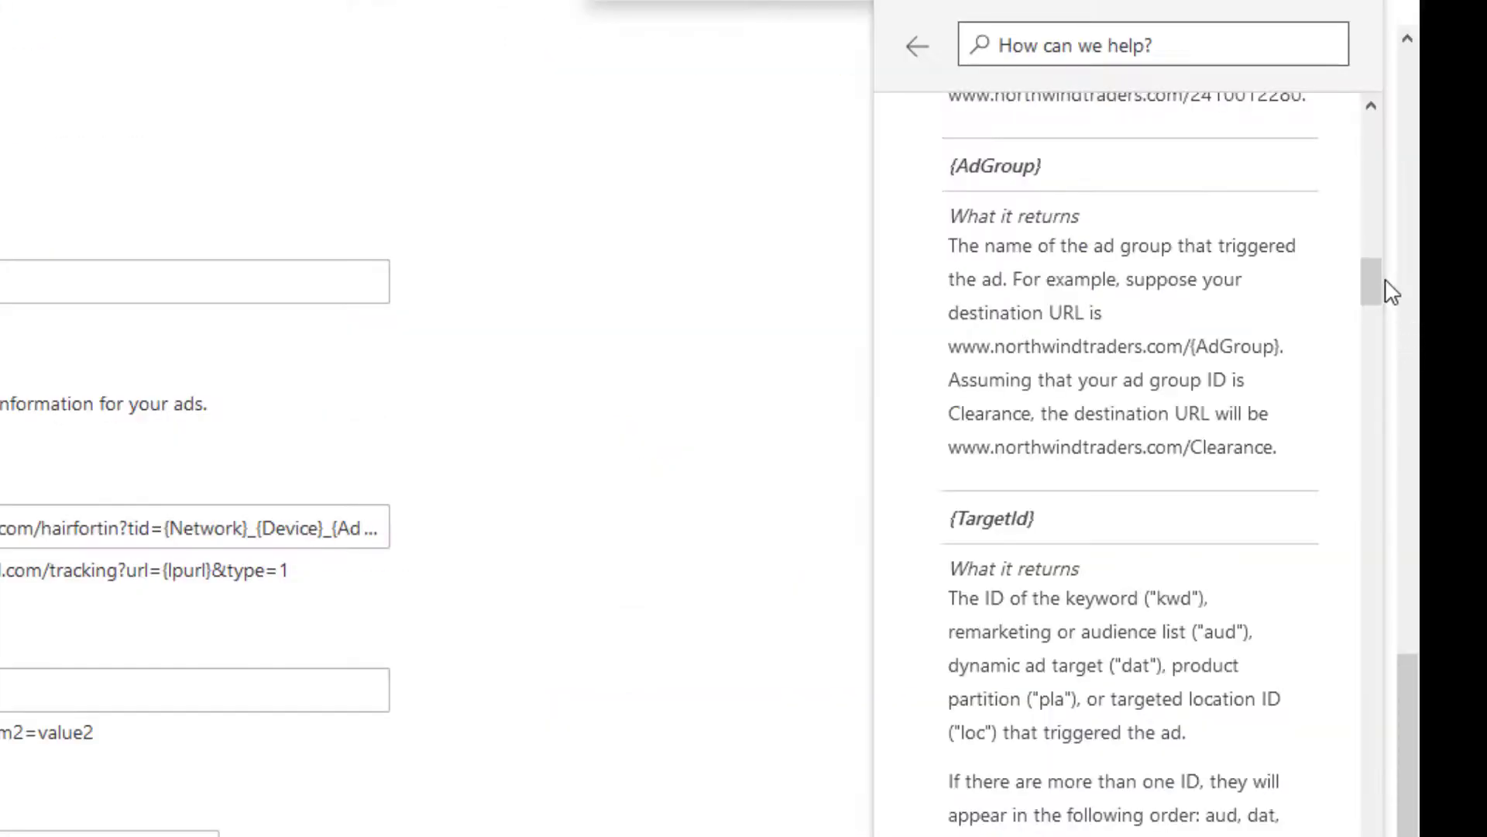
{"action": "left_click_drag", "start_coordinate": [1387, 289], "coordinate": [1374, 259]}
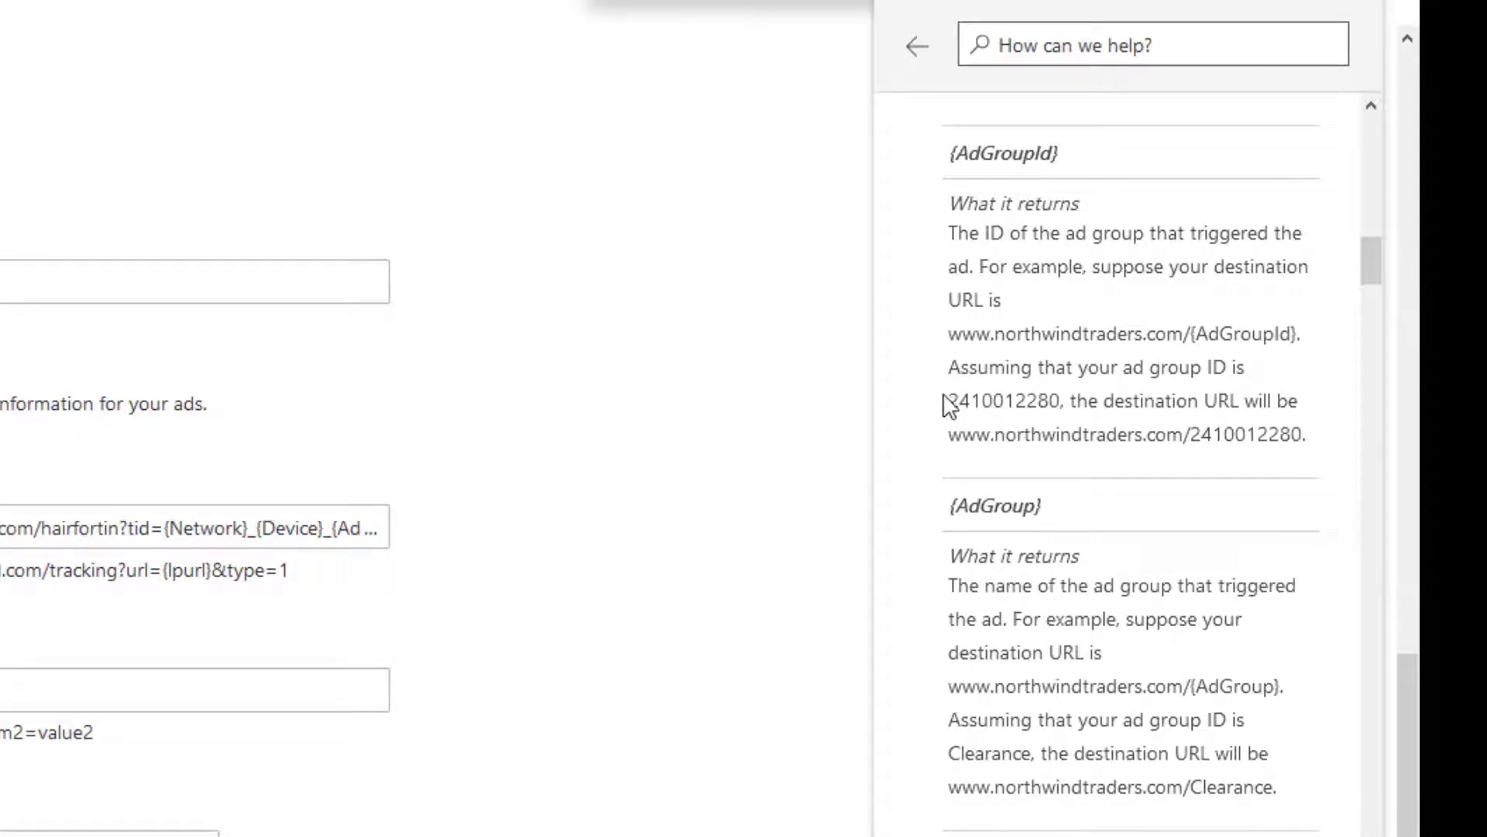
{"action": "left_click_drag", "start_coordinate": [950, 400], "coordinate": [1060, 400]}
{"action": "key", "text": "ctrl+c"}
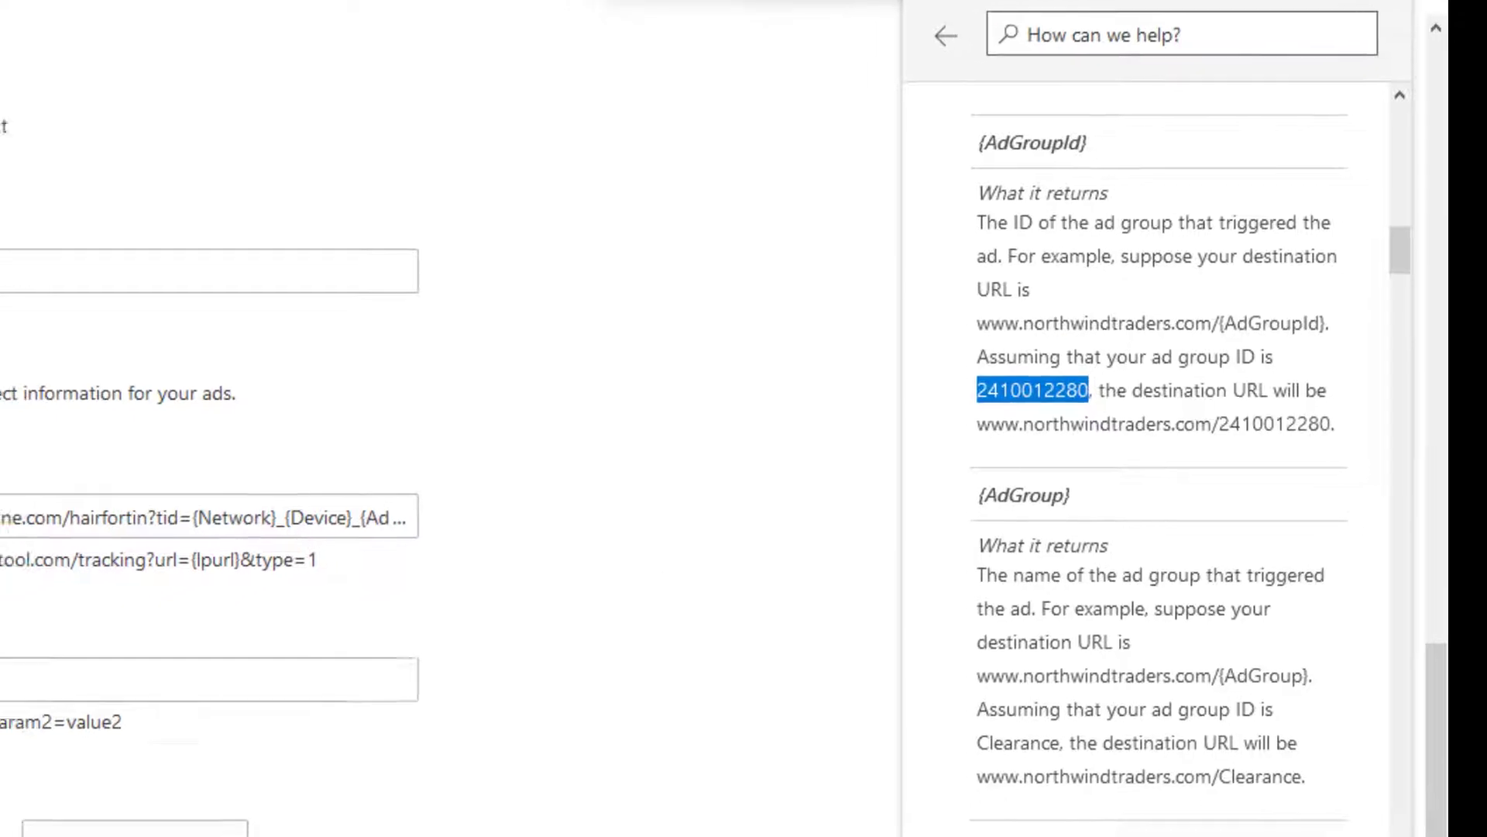
{"action": "key", "text": "alt+Tab"}
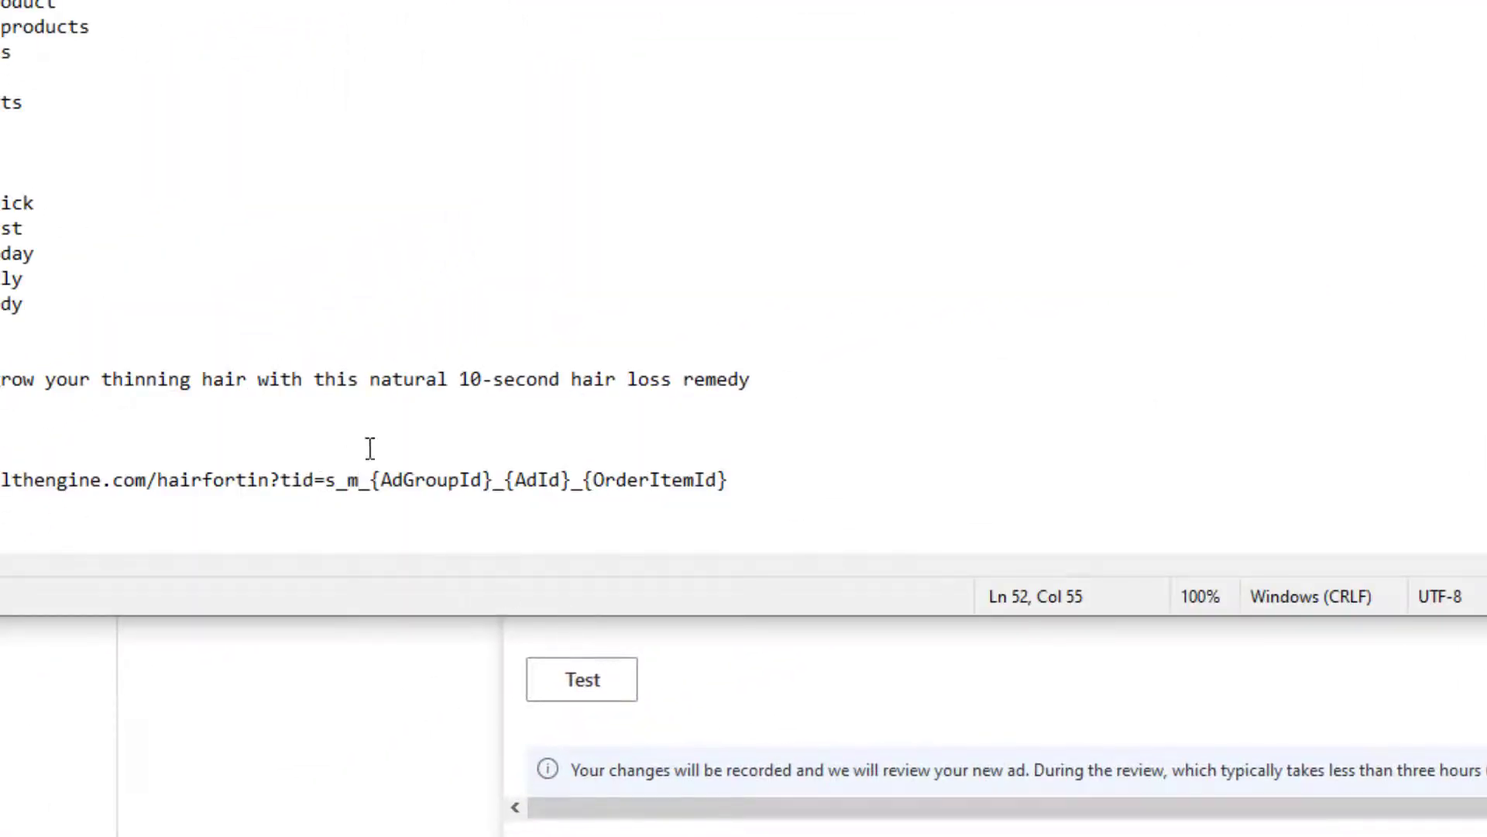
{"action": "left_click_drag", "start_coordinate": [372, 480], "coordinate": [492, 479]}
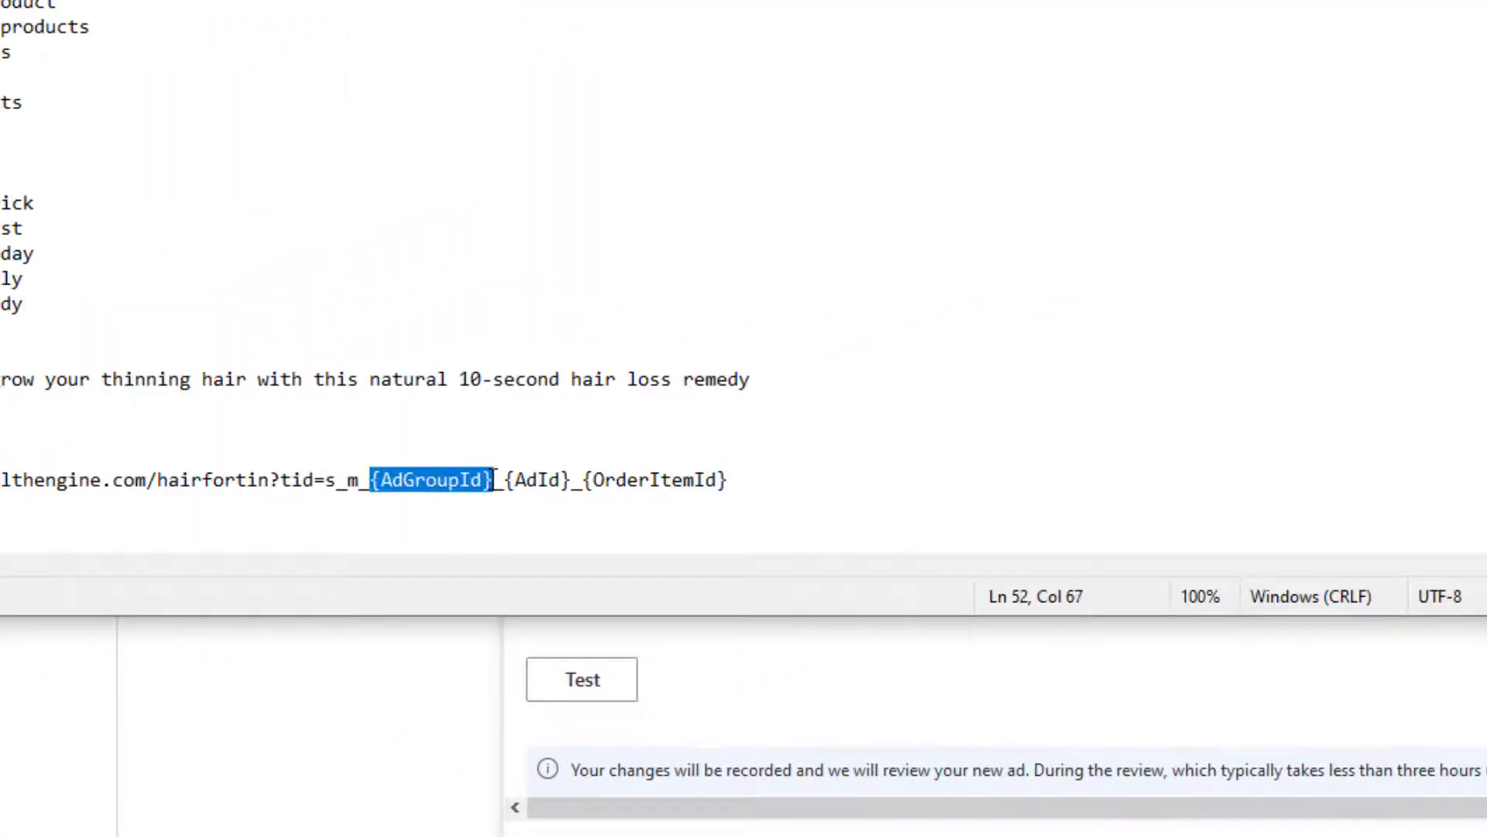
{"action": "key", "text": "ctrl+v"}
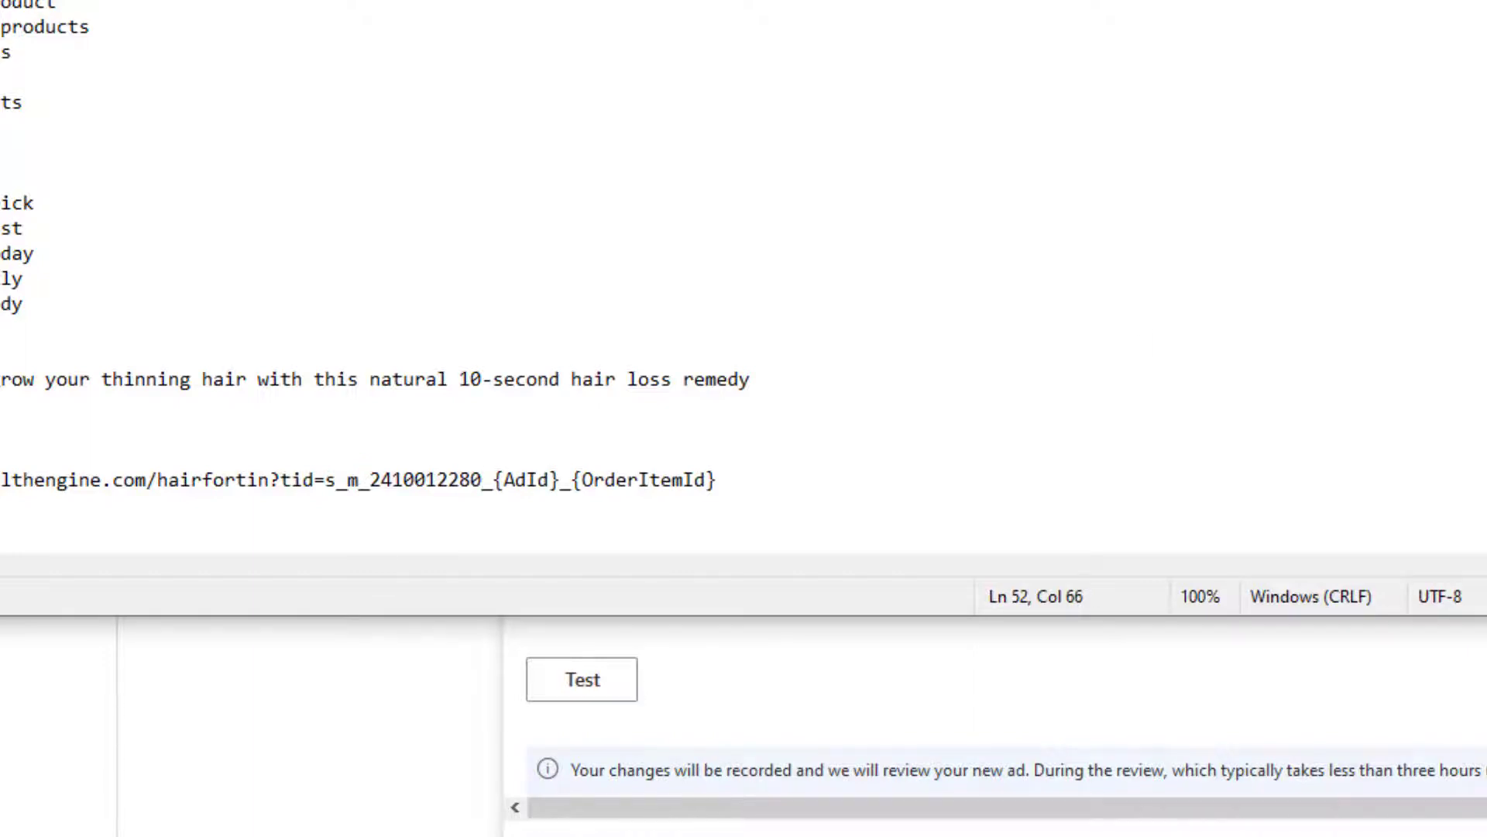
Step: Check the help article's {AdId} entry and replace {AdId} with 566765 in the notes' tracking link
{"action": "key", "text": "alt+Tab"}
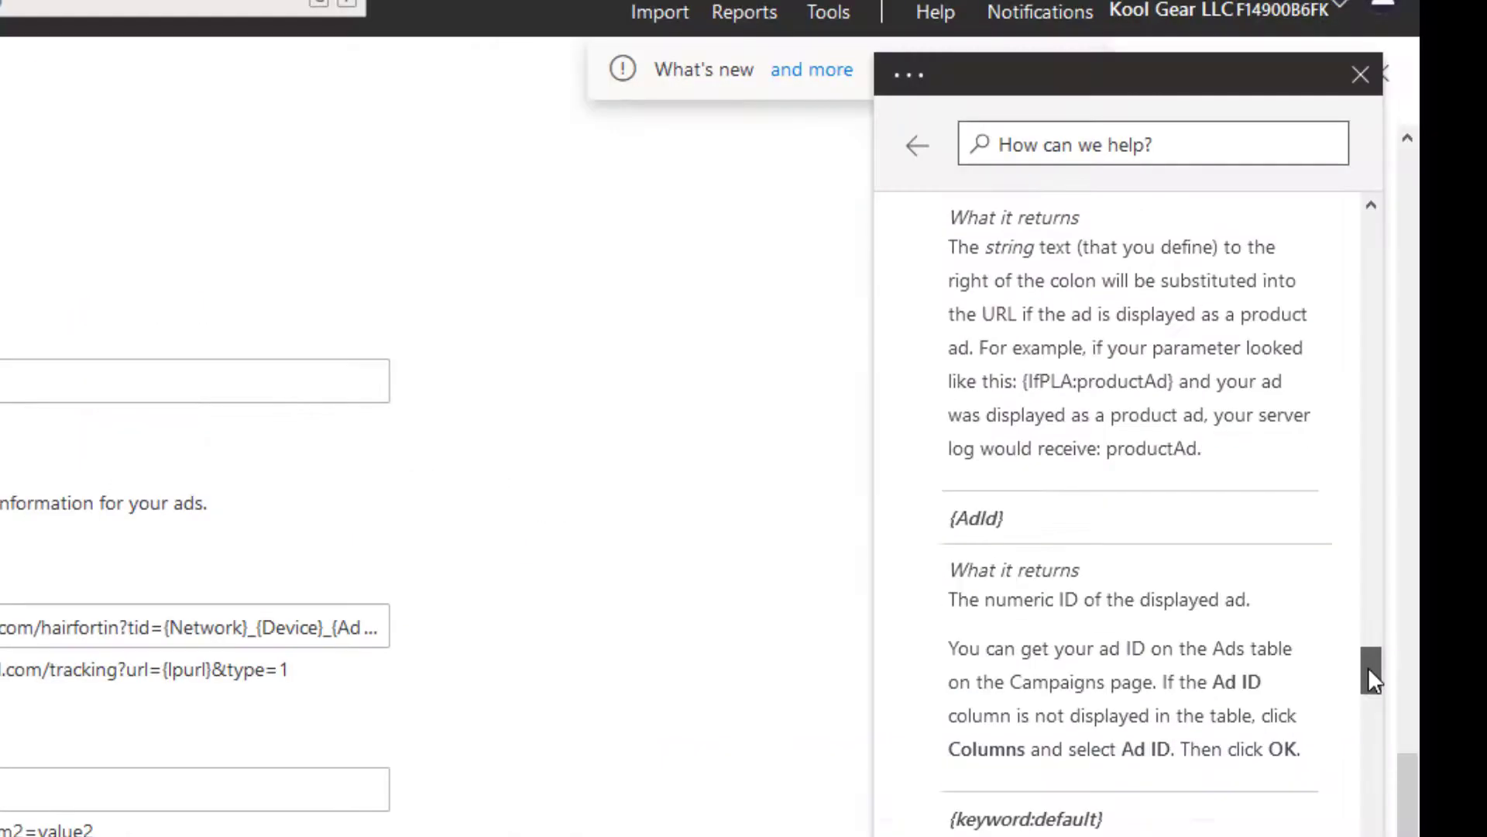
{"action": "left_click_drag", "start_coordinate": [1368, 667], "coordinate": [1367, 674]}
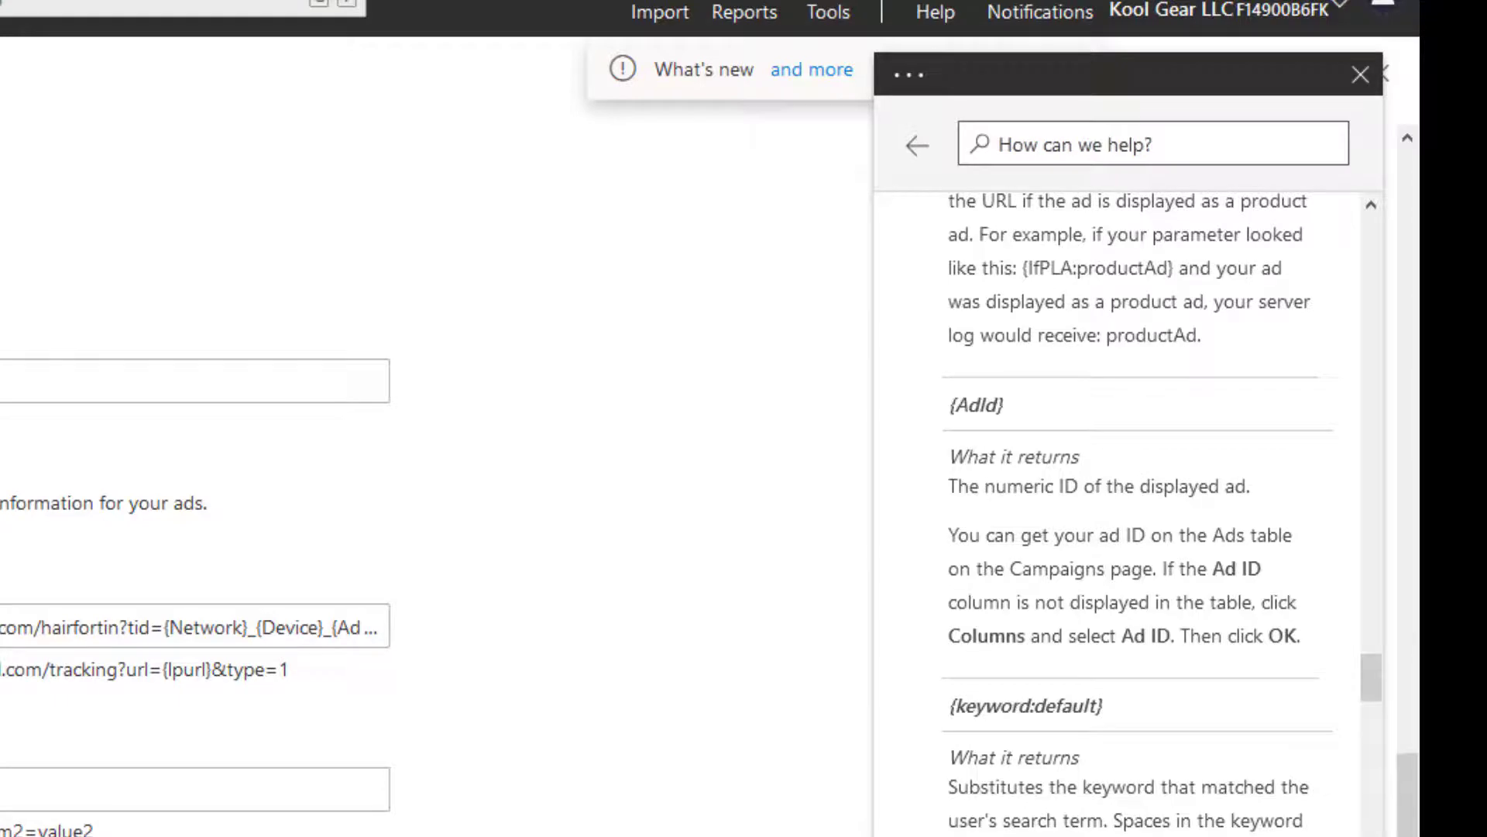
{"action": "key", "text": "alt+Tab"}
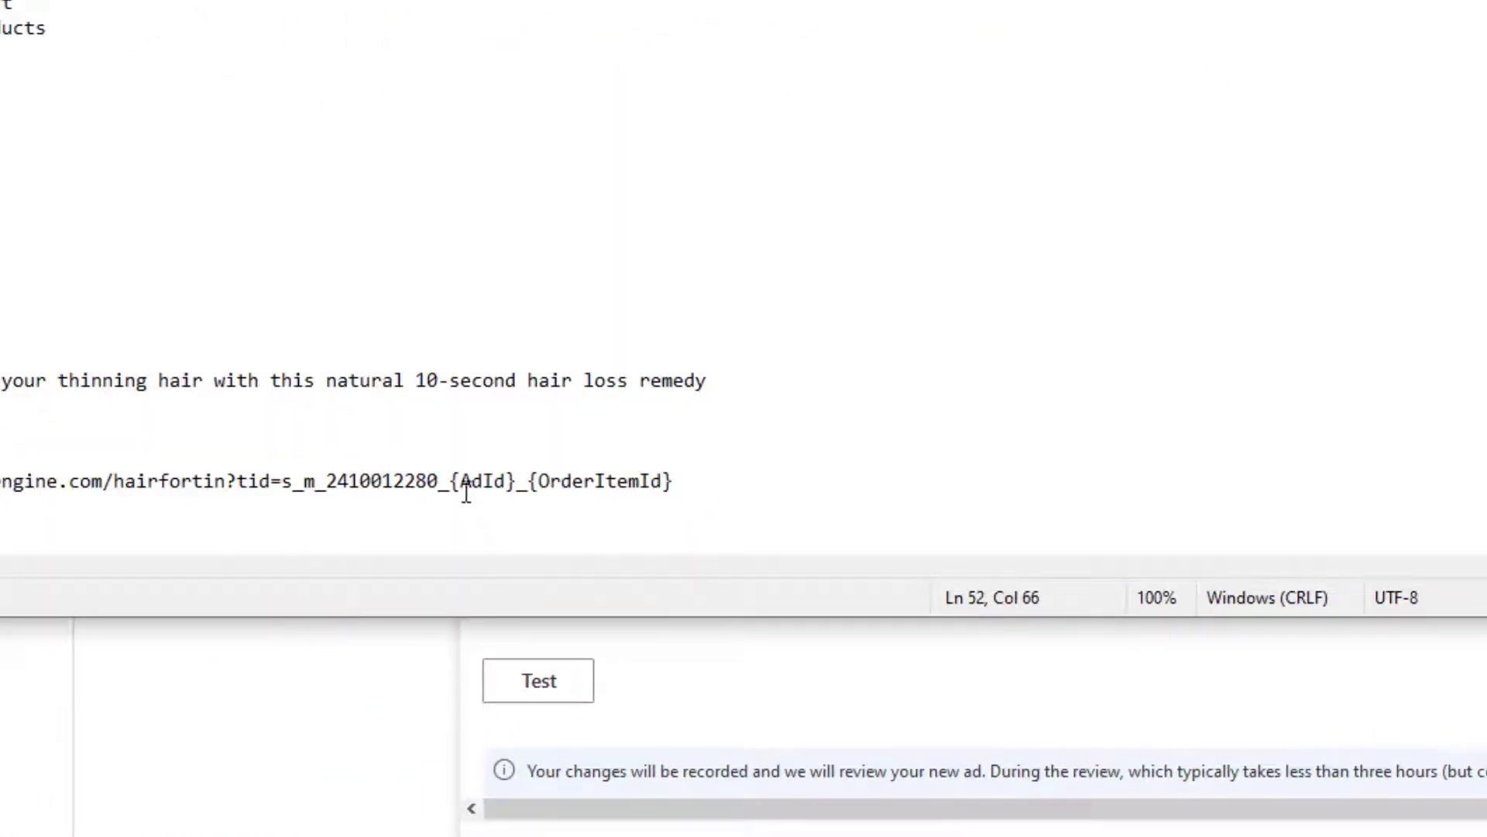
{"action": "left_click_drag", "start_coordinate": [451, 481], "coordinate": [516, 473]}
{"action": "type", "text": "566765"}
Step: Find the help article's {OrderItemId} entry and replace {OrderItemId} with 34456 at the end of the notes' tracking link
{"action": "key", "text": "alt+Tab"}
{"action": "scroll", "coordinate": [1363, 714], "scroll_direction": "down", "scroll_amount": 3}
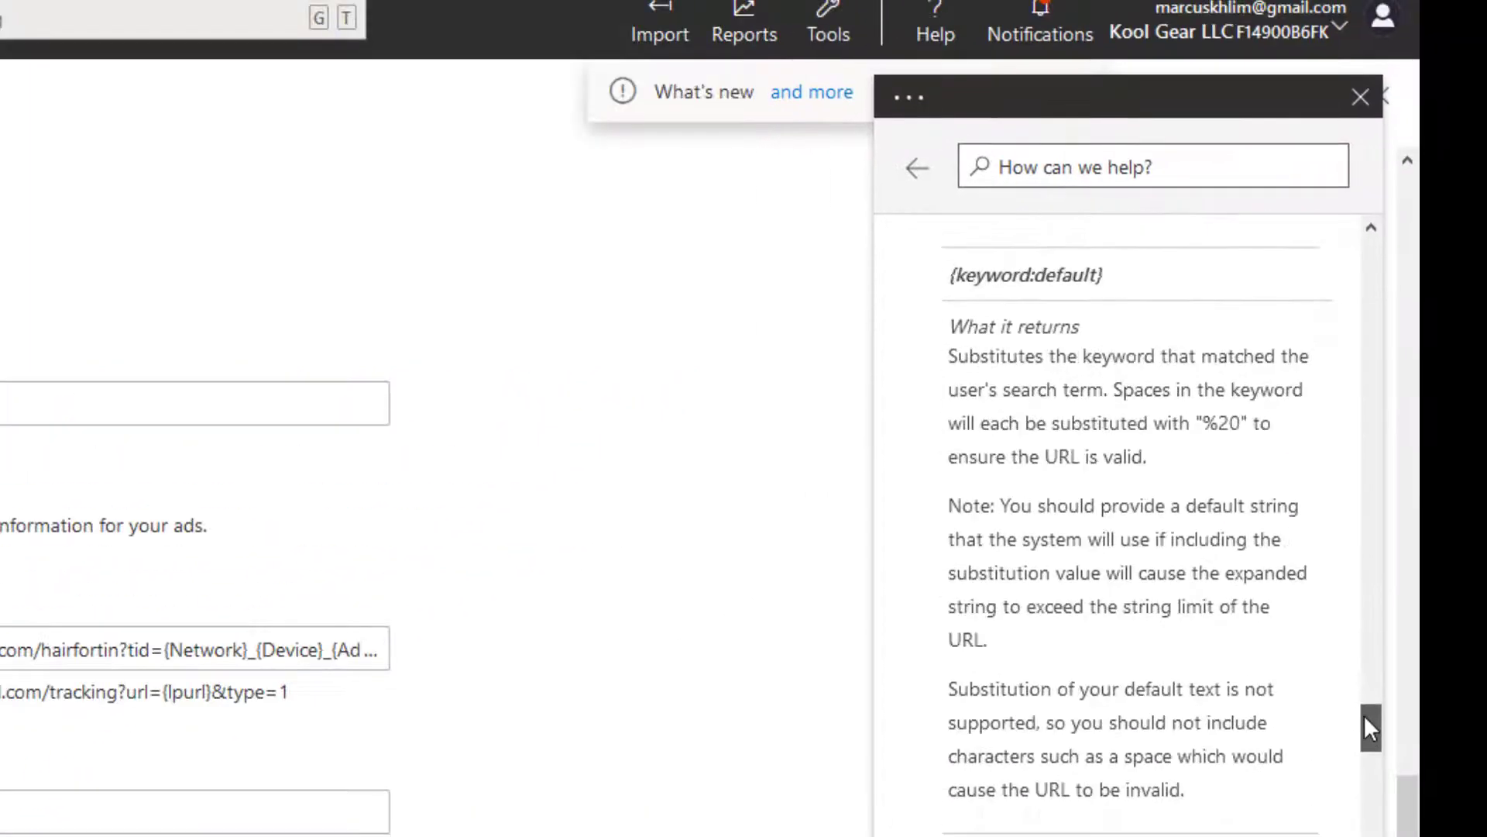
{"action": "left_click_drag", "start_coordinate": [1364, 721], "coordinate": [1363, 741]}
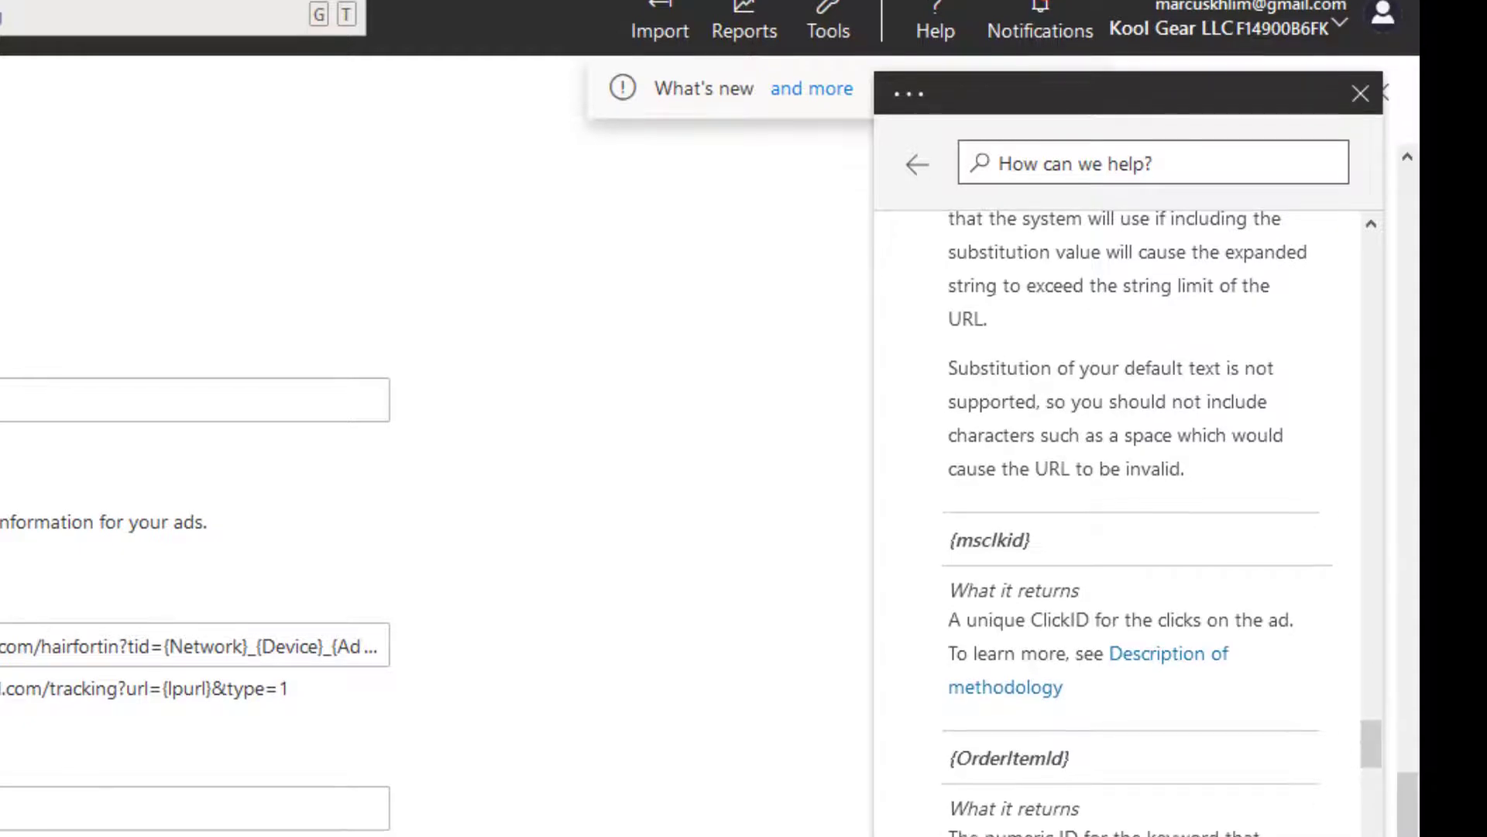
{"action": "key", "text": "alt+Tab"}
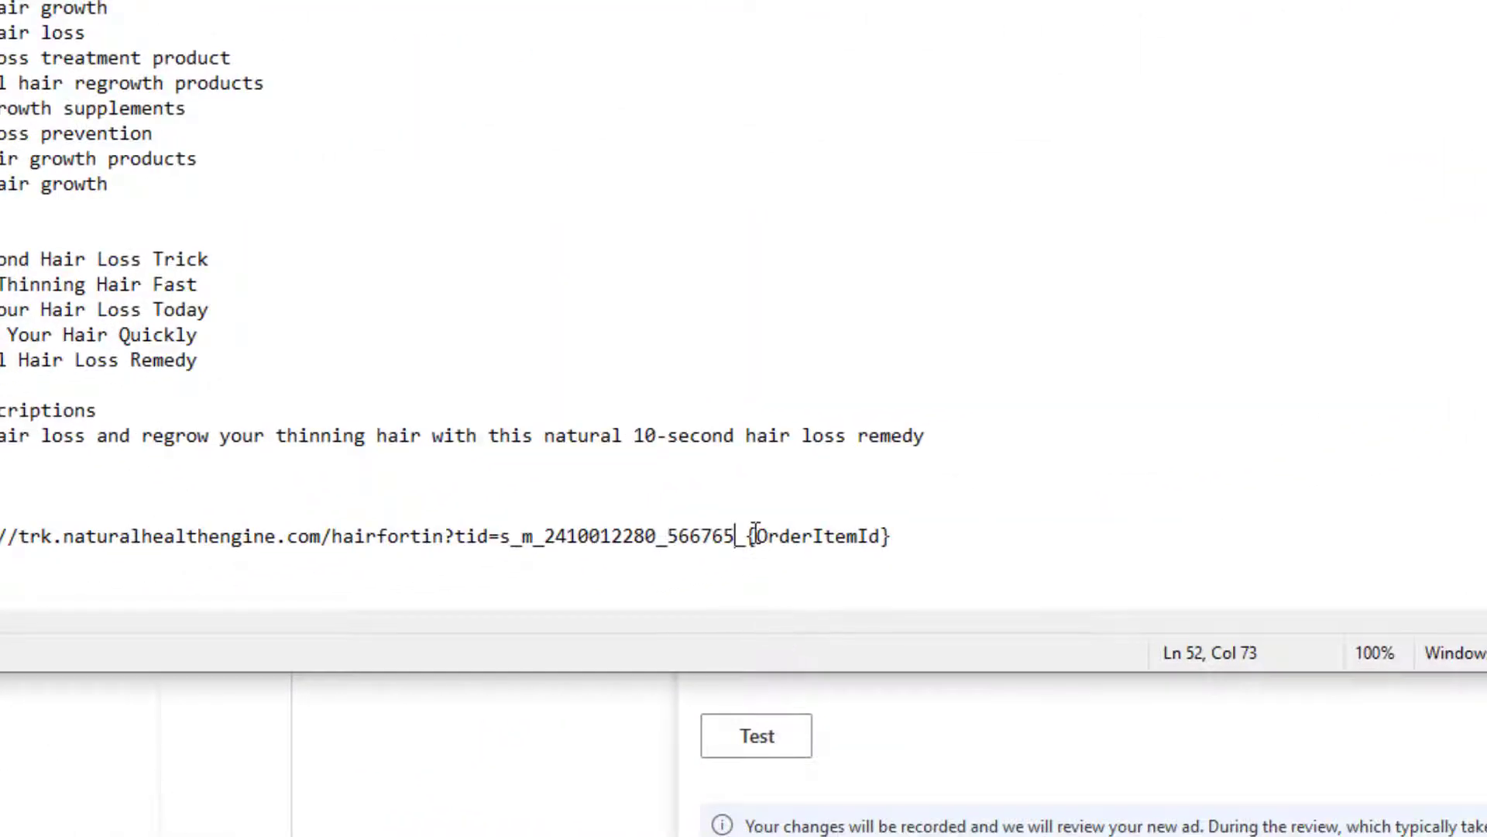
{"action": "left_click_drag", "start_coordinate": [755, 535], "coordinate": [898, 533]}
{"action": "type", "text": "3445"}
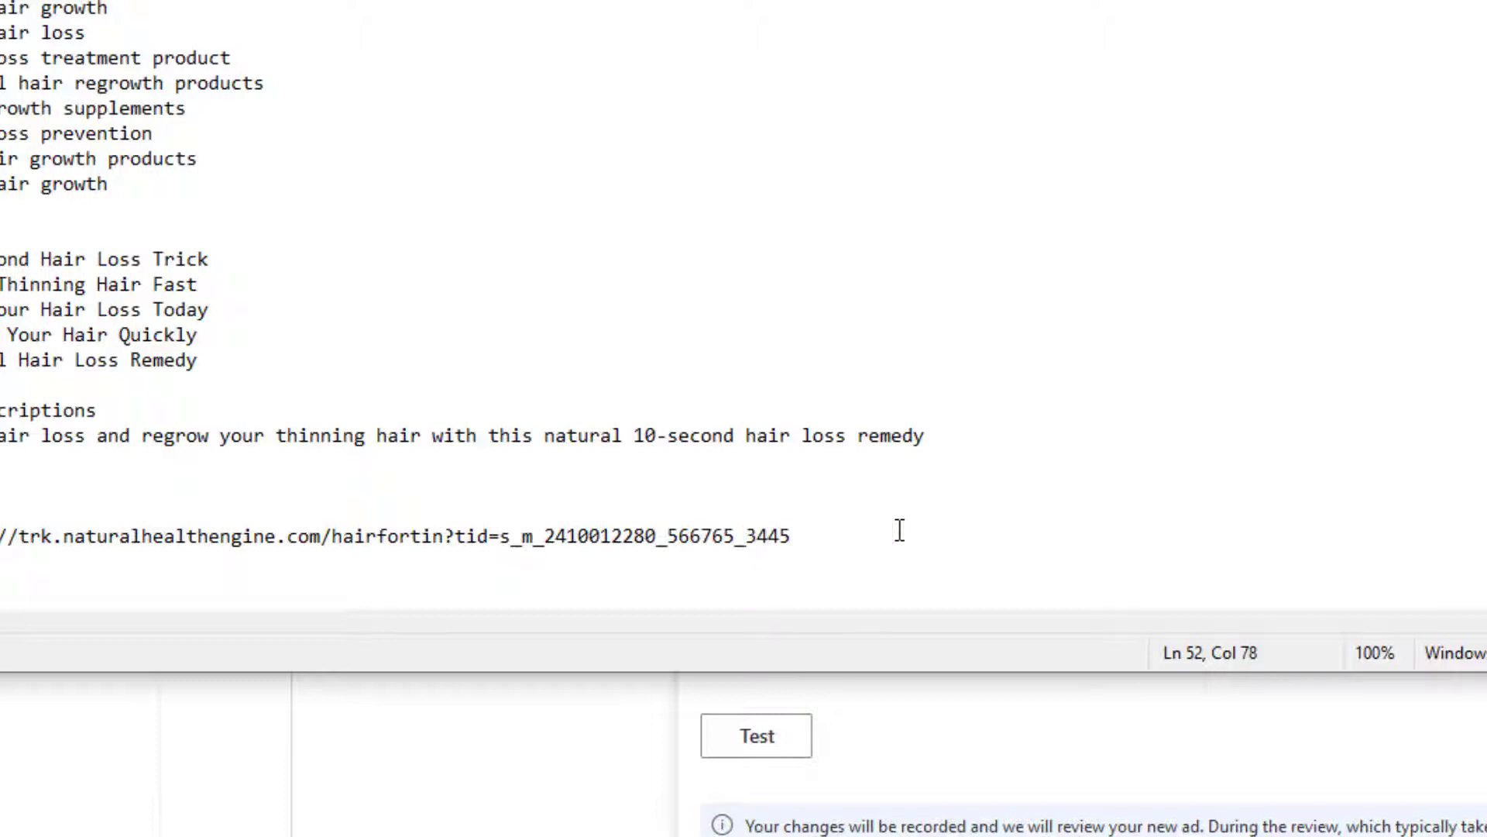
{"action": "type", "text": "6"}
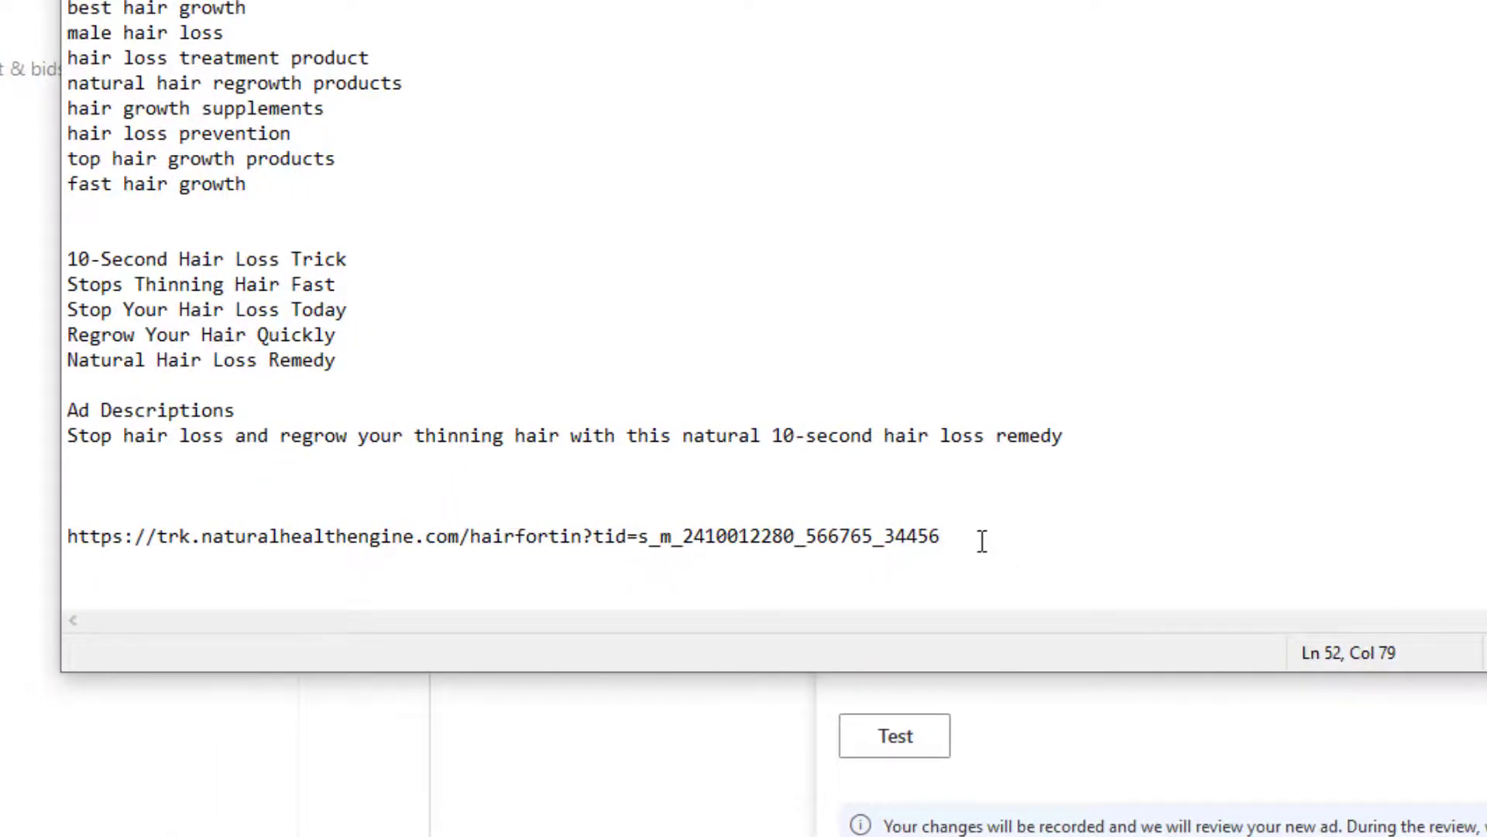
Step: Copy the completed test tracking link from the notes and load it in the browser's blank tab
{"action": "key", "text": "shift+Home"}
{"action": "key", "text": "ctrl+c"}
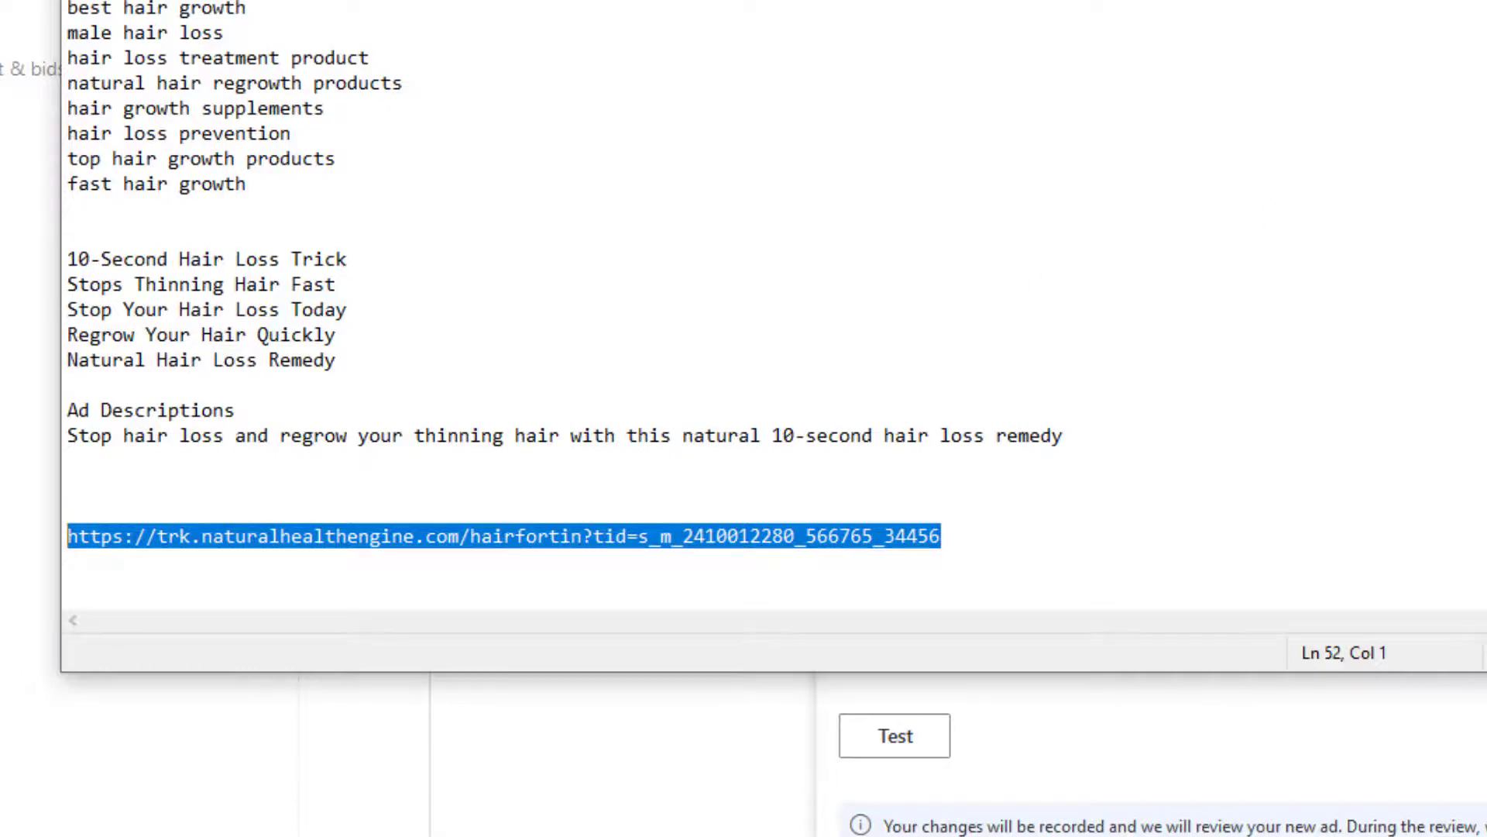
{"action": "key", "text": "alt+Tab"}
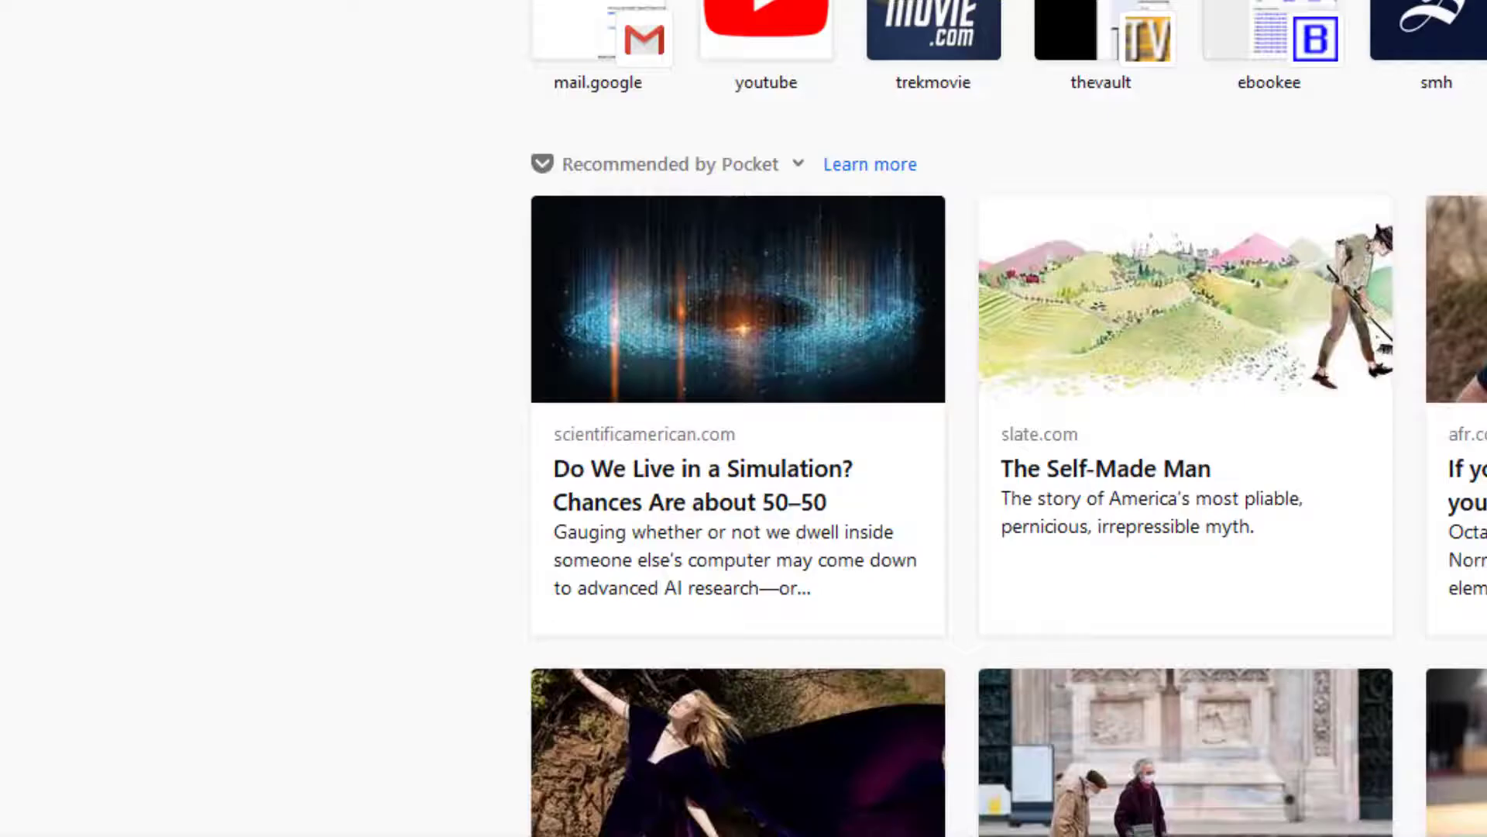
{"action": "key", "text": "ctrl+l"}
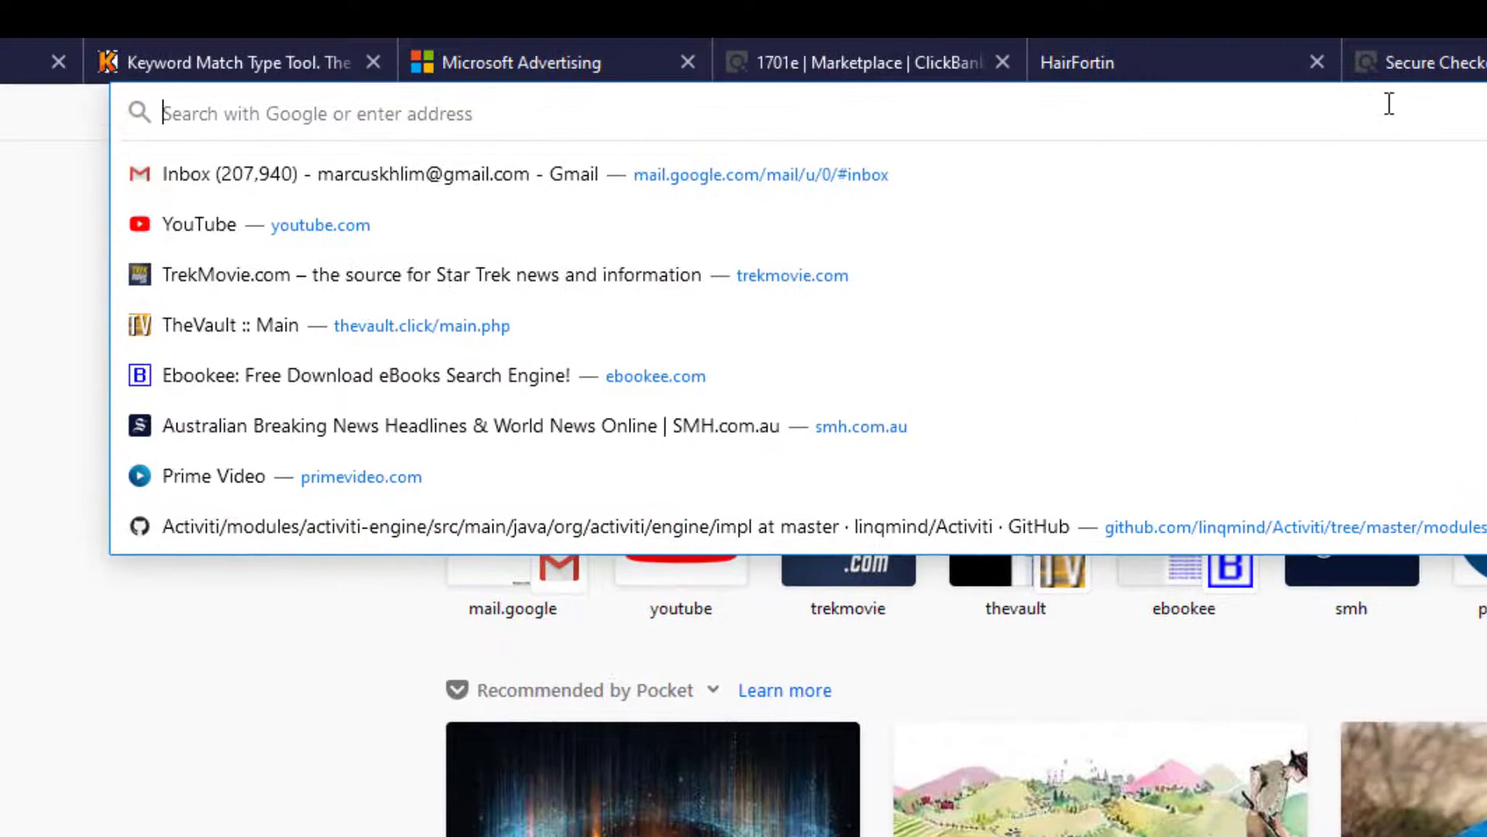
{"action": "key", "text": "ctrl+v"}
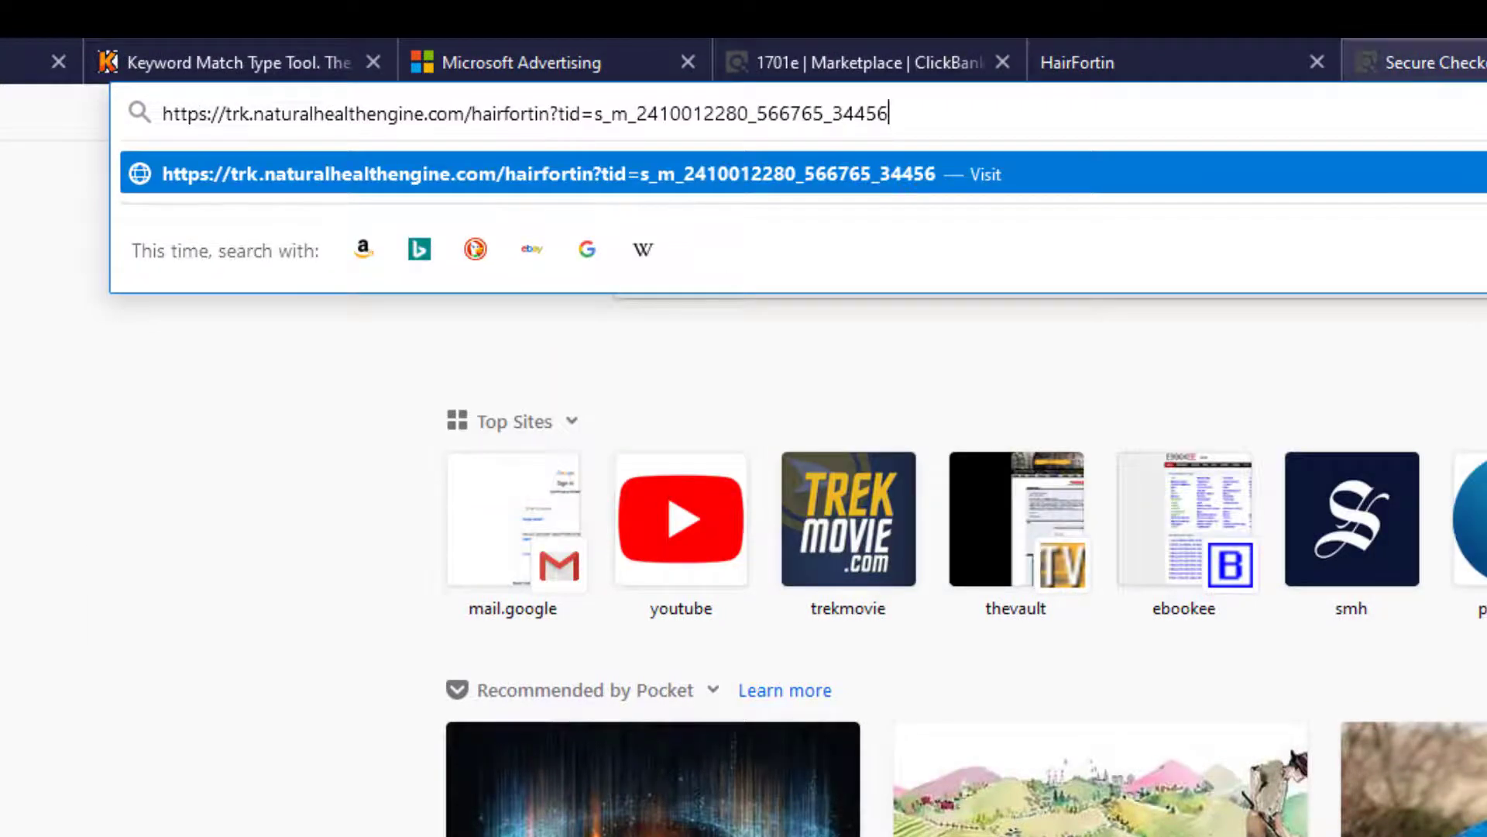
{"action": "key", "text": "Return"}
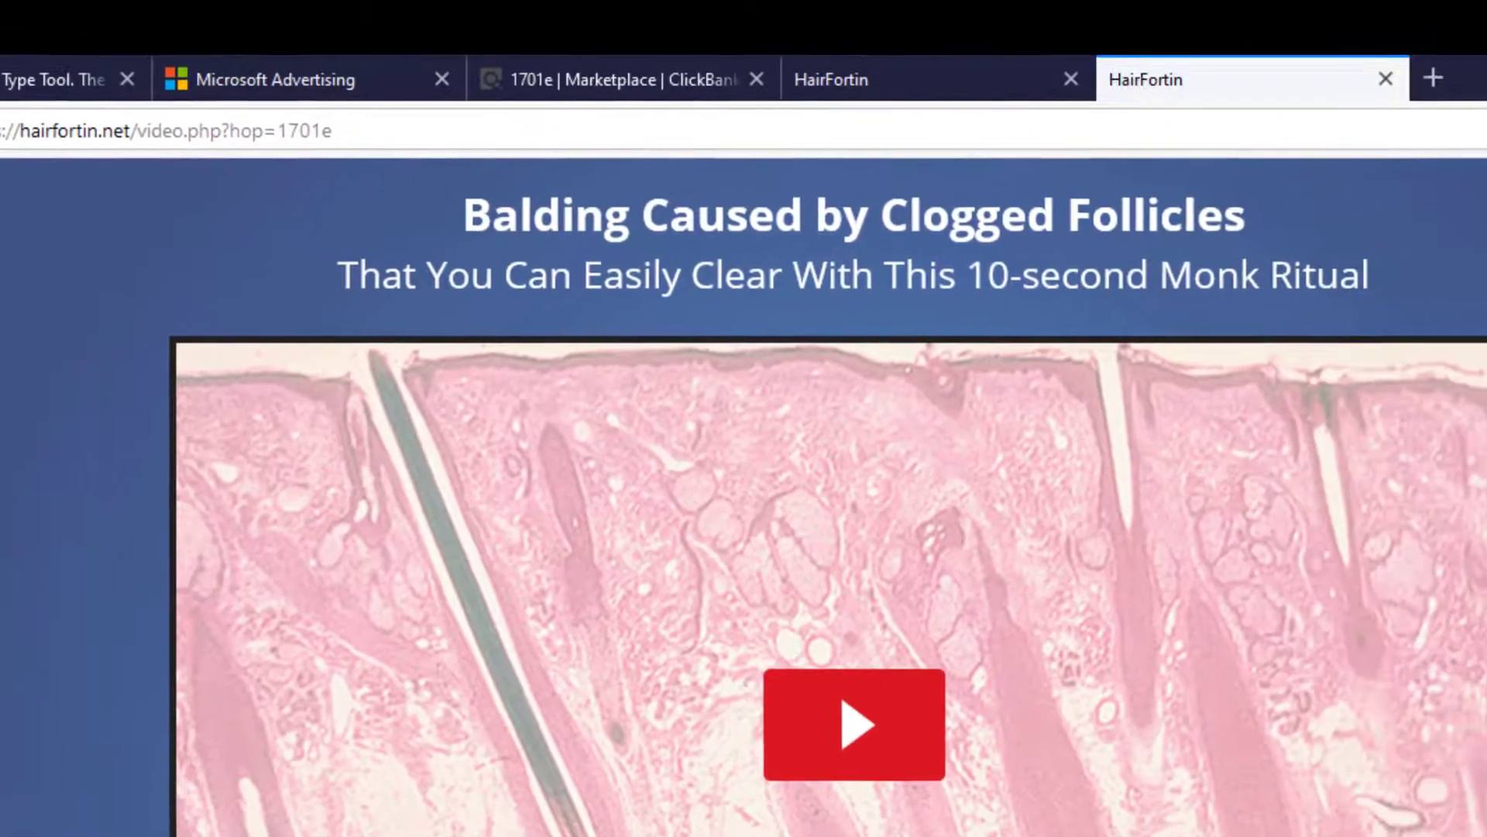
Step: Open the written version of the HairFortin sales page and go to its bottle pricing and purchase options
{"action": "scroll", "coordinate": [1456, 333], "scroll_direction": "down", "scroll_amount": 10}
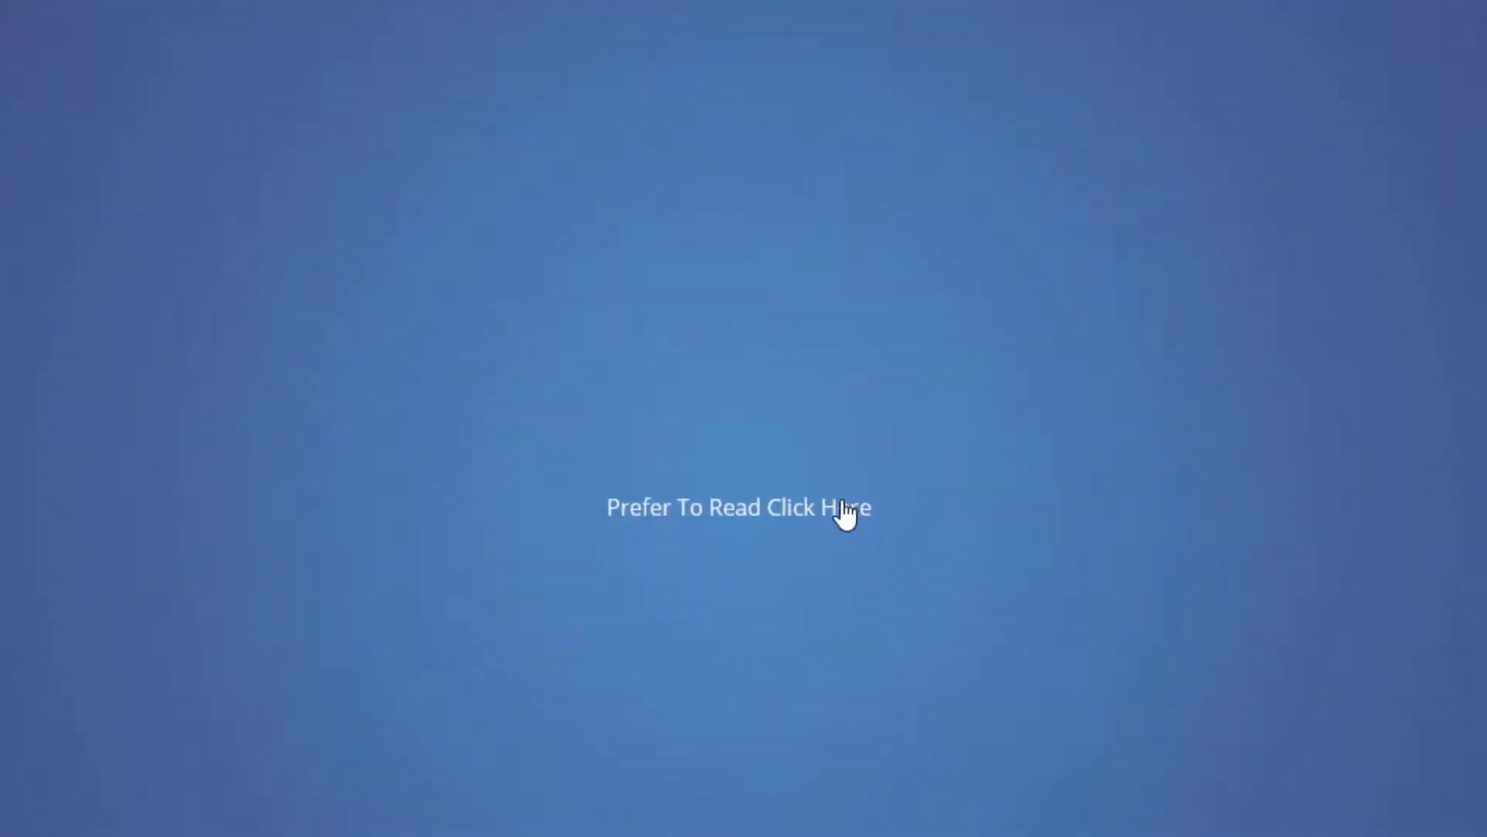
{"action": "left_click", "coordinate": [826, 505]}
{"action": "scroll", "coordinate": [1391, 116], "scroll_direction": "down", "scroll_amount": 20}
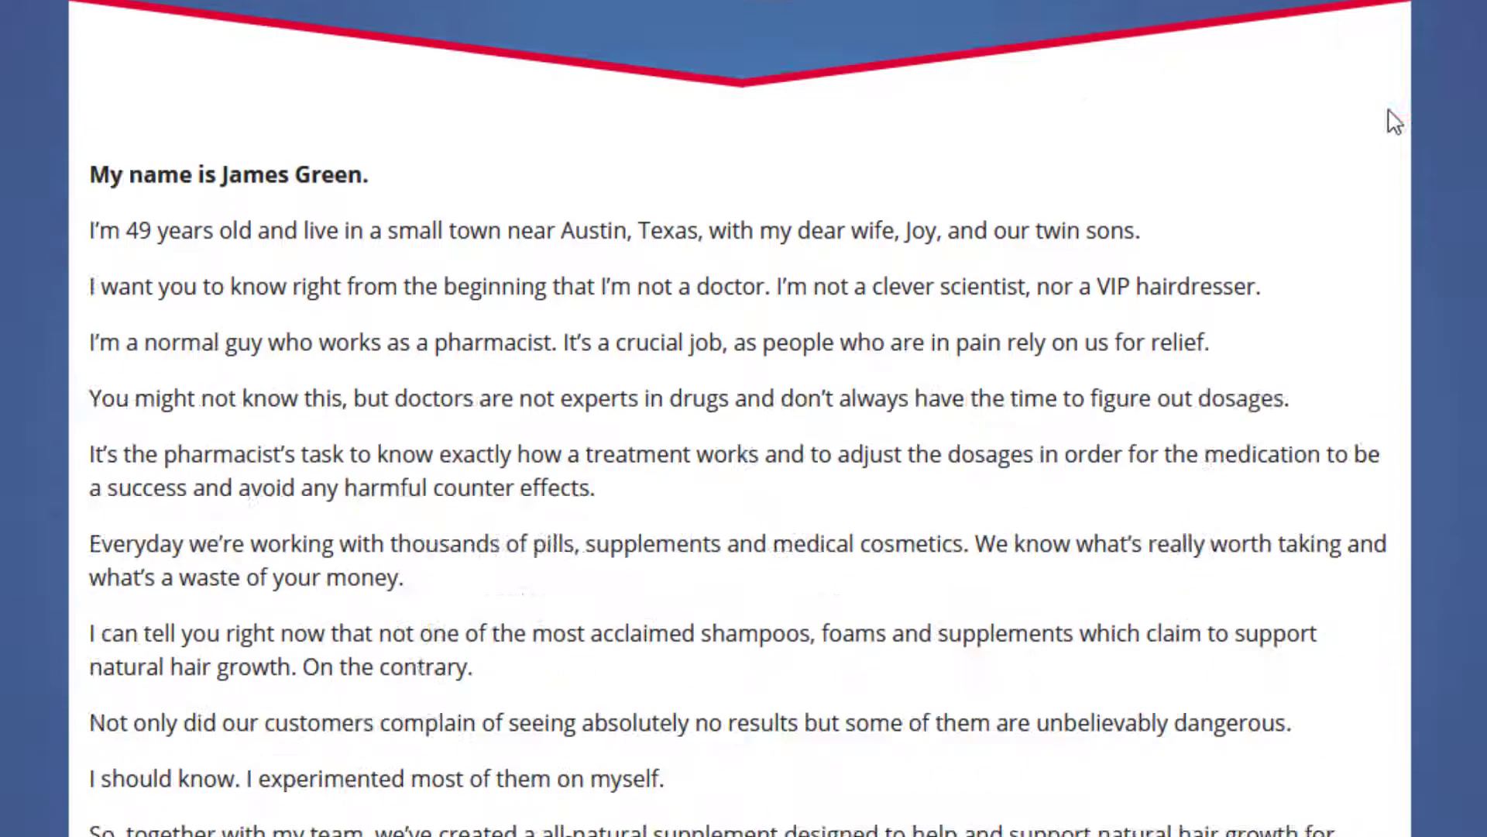
{"action": "scroll", "coordinate": [562, 465], "scroll_direction": "down", "scroll_amount": 13}
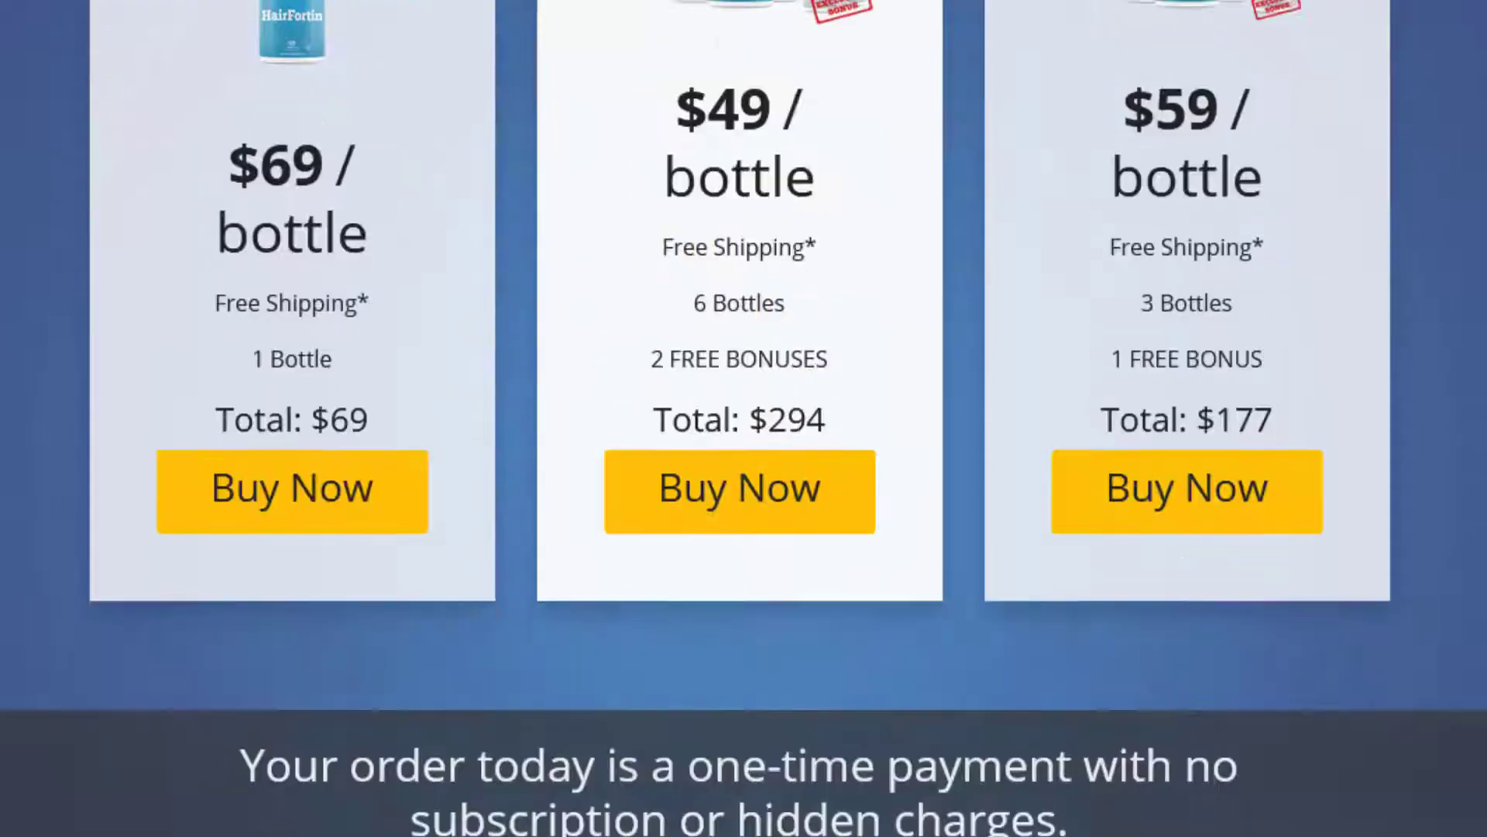
{"action": "scroll", "coordinate": [561, 465], "scroll_direction": "up", "scroll_amount": 3}
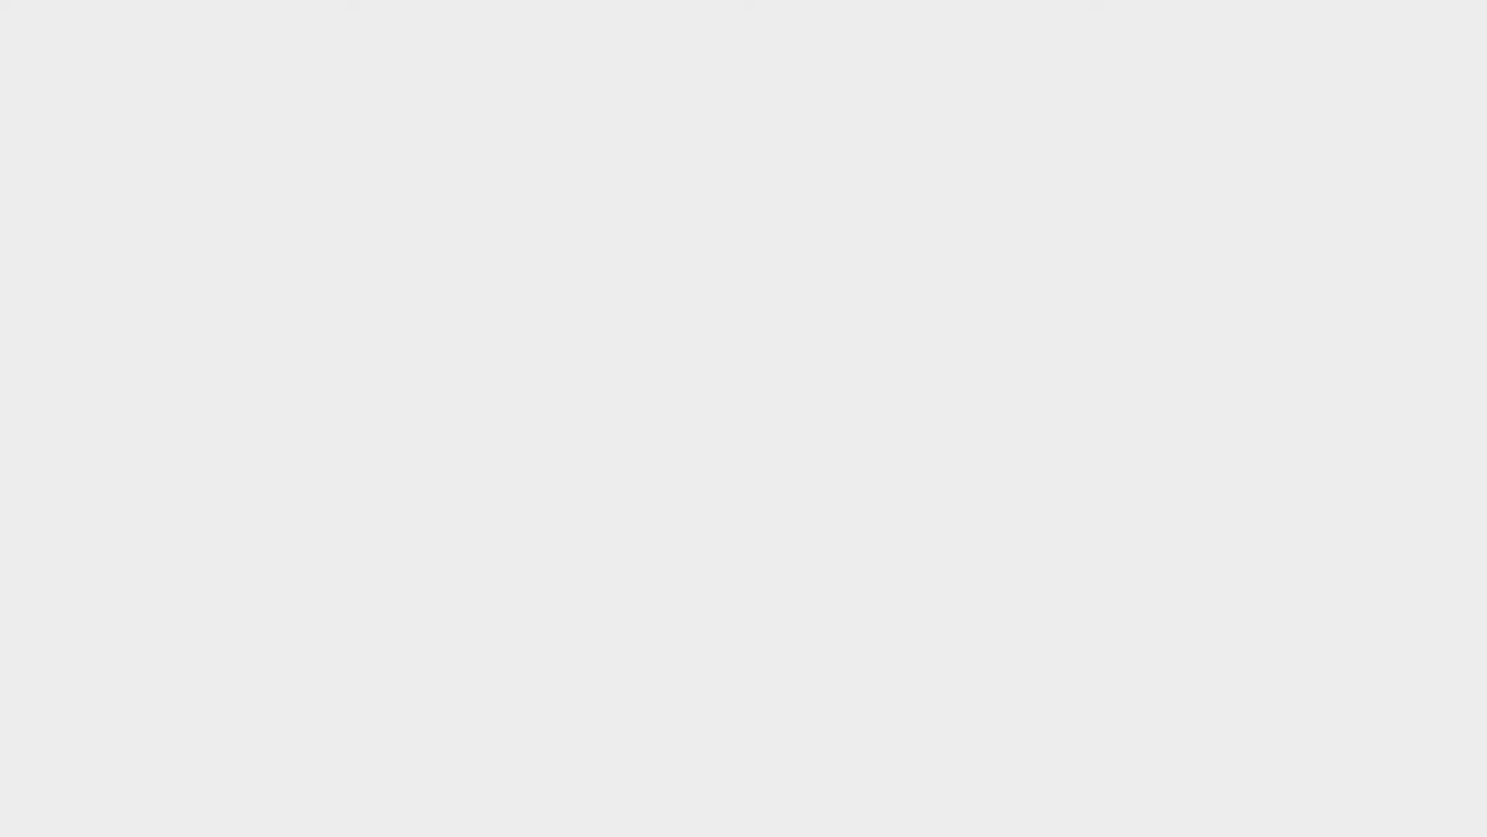
Step: Examine the affiliate ID and the tracking ID after it at the end of the ClickBank checkout page
{"action": "scroll", "coordinate": [744, 418], "scroll_direction": "down", "scroll_amount": 8}
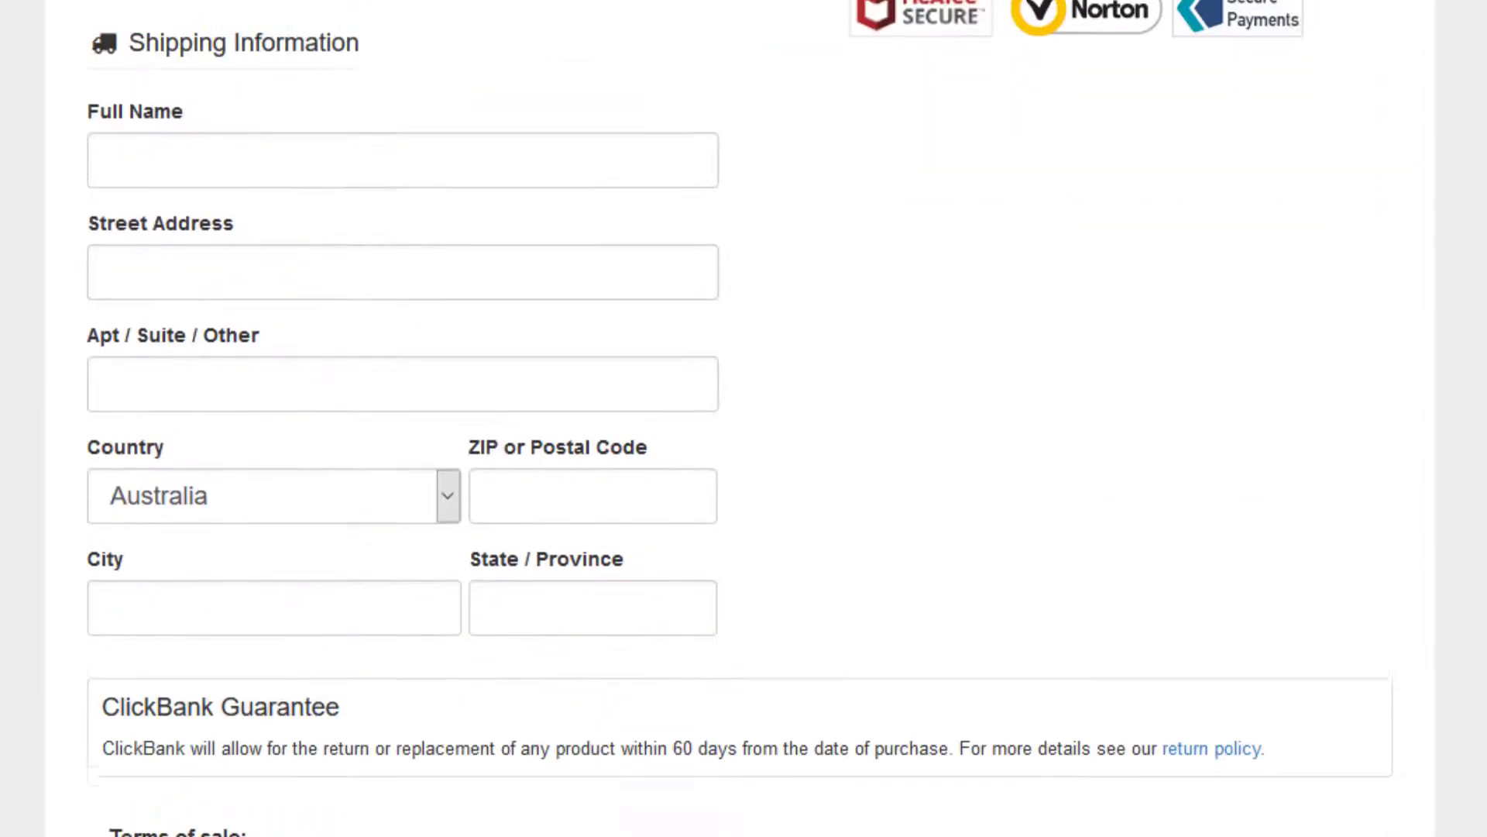
{"action": "scroll", "coordinate": [1088, 514], "scroll_direction": "down", "scroll_amount": 5}
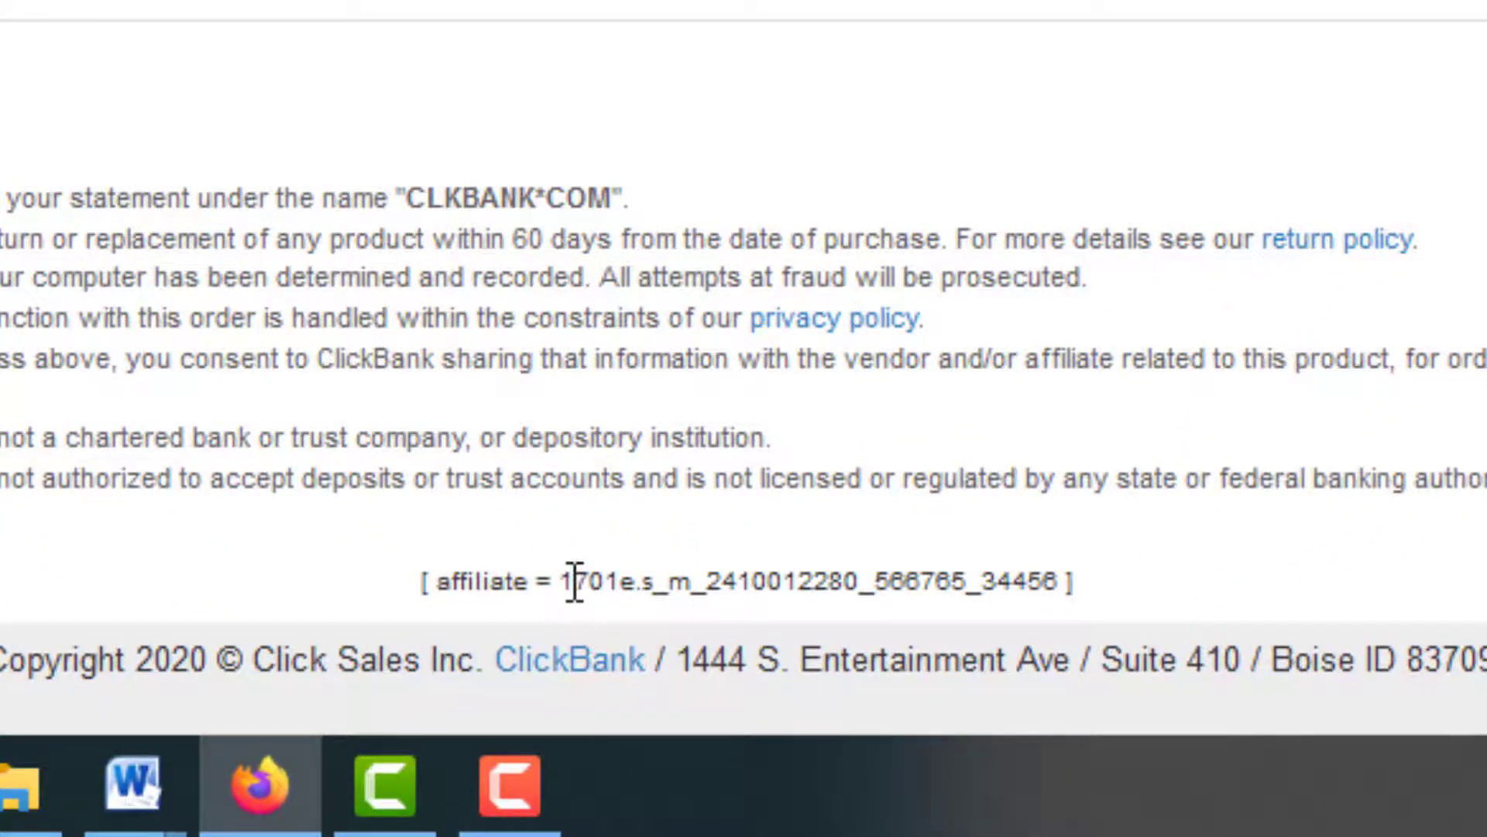
{"action": "left_click_drag", "start_coordinate": [562, 581], "coordinate": [633, 581]}
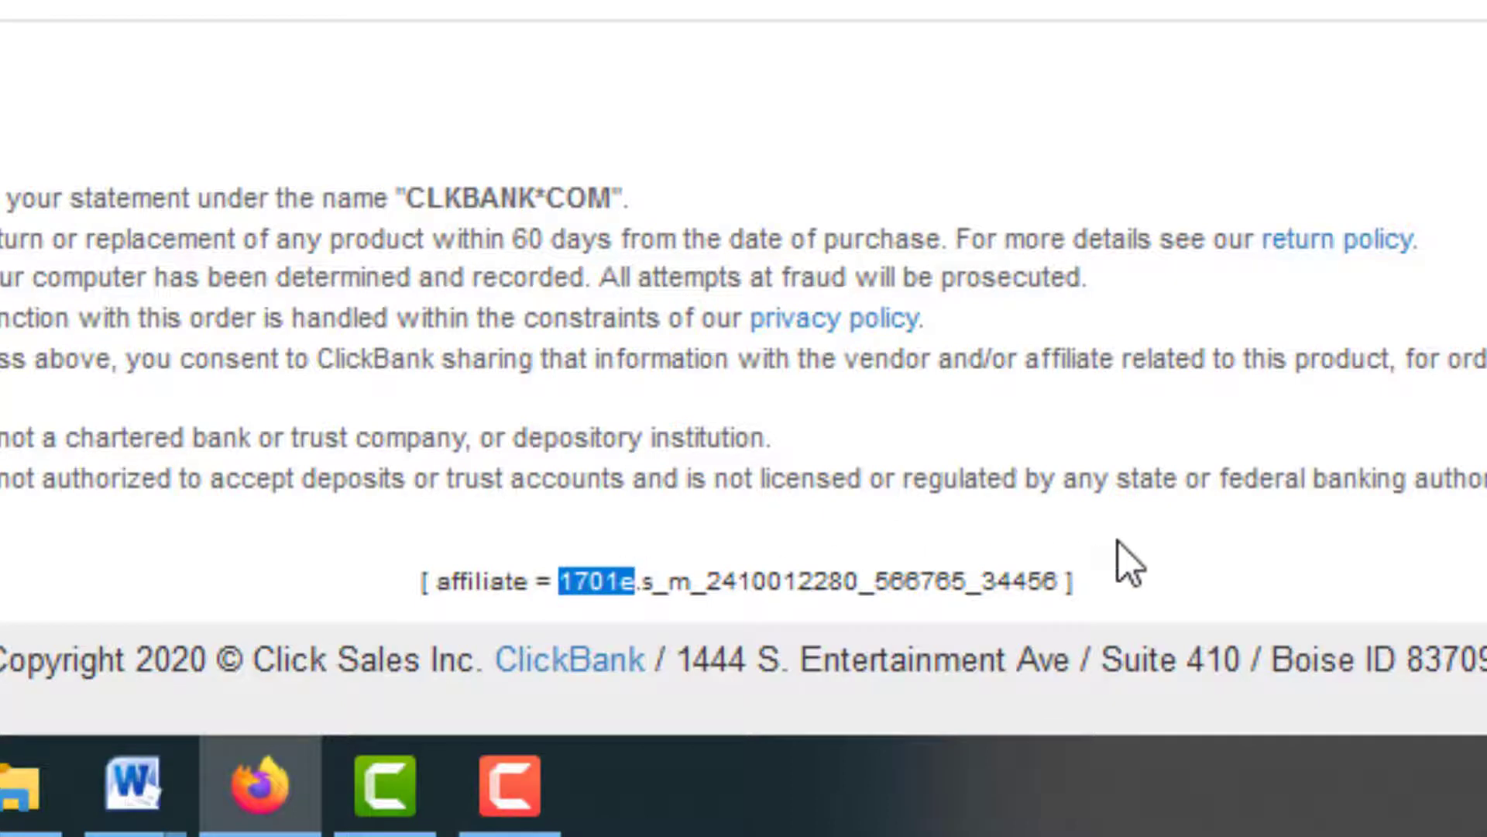
{"action": "left_click", "coordinate": [996, 559]}
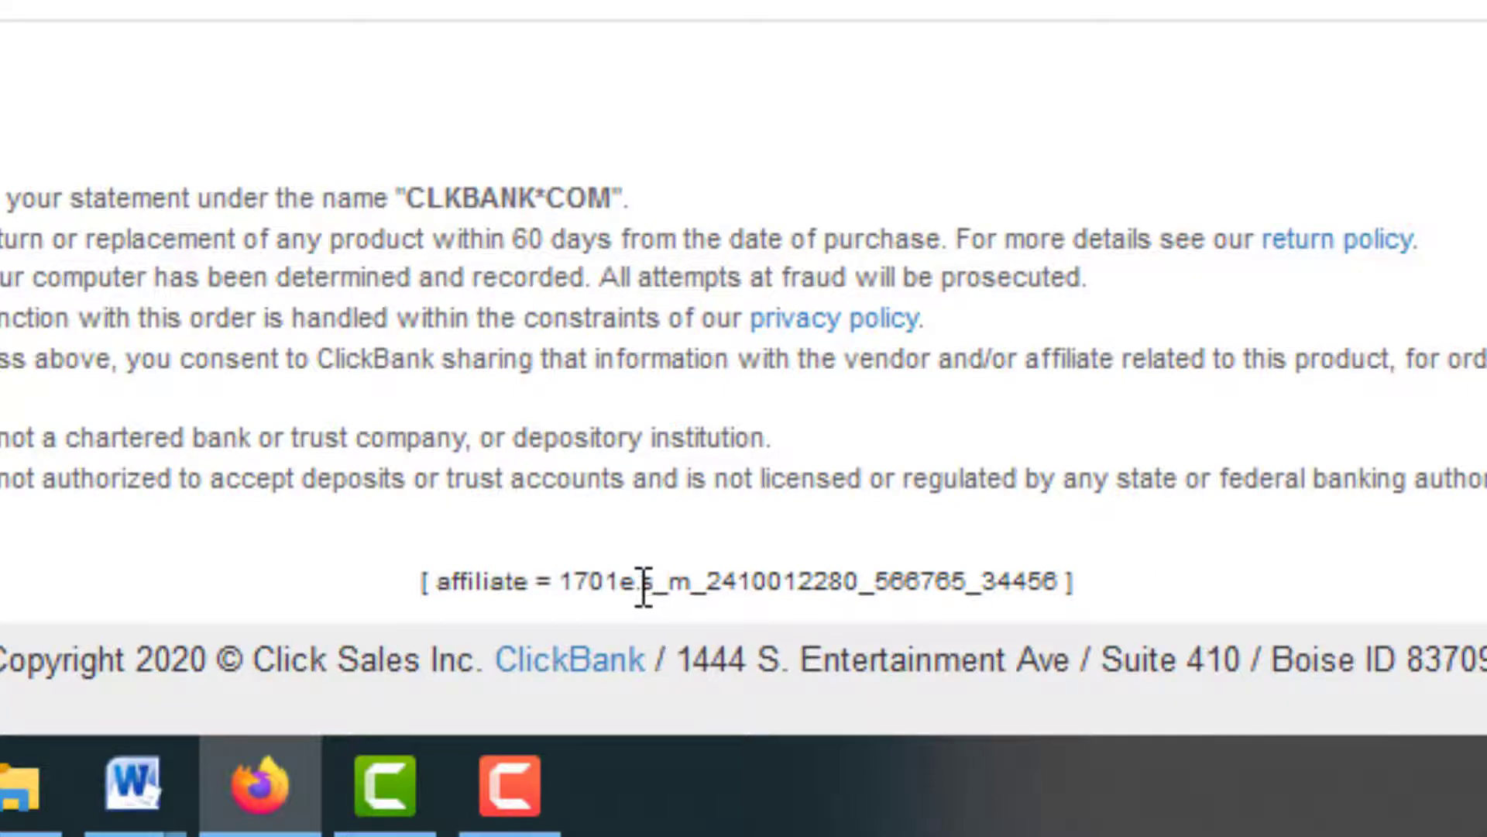
{"action": "left_click_drag", "start_coordinate": [652, 575], "coordinate": [1053, 566]}
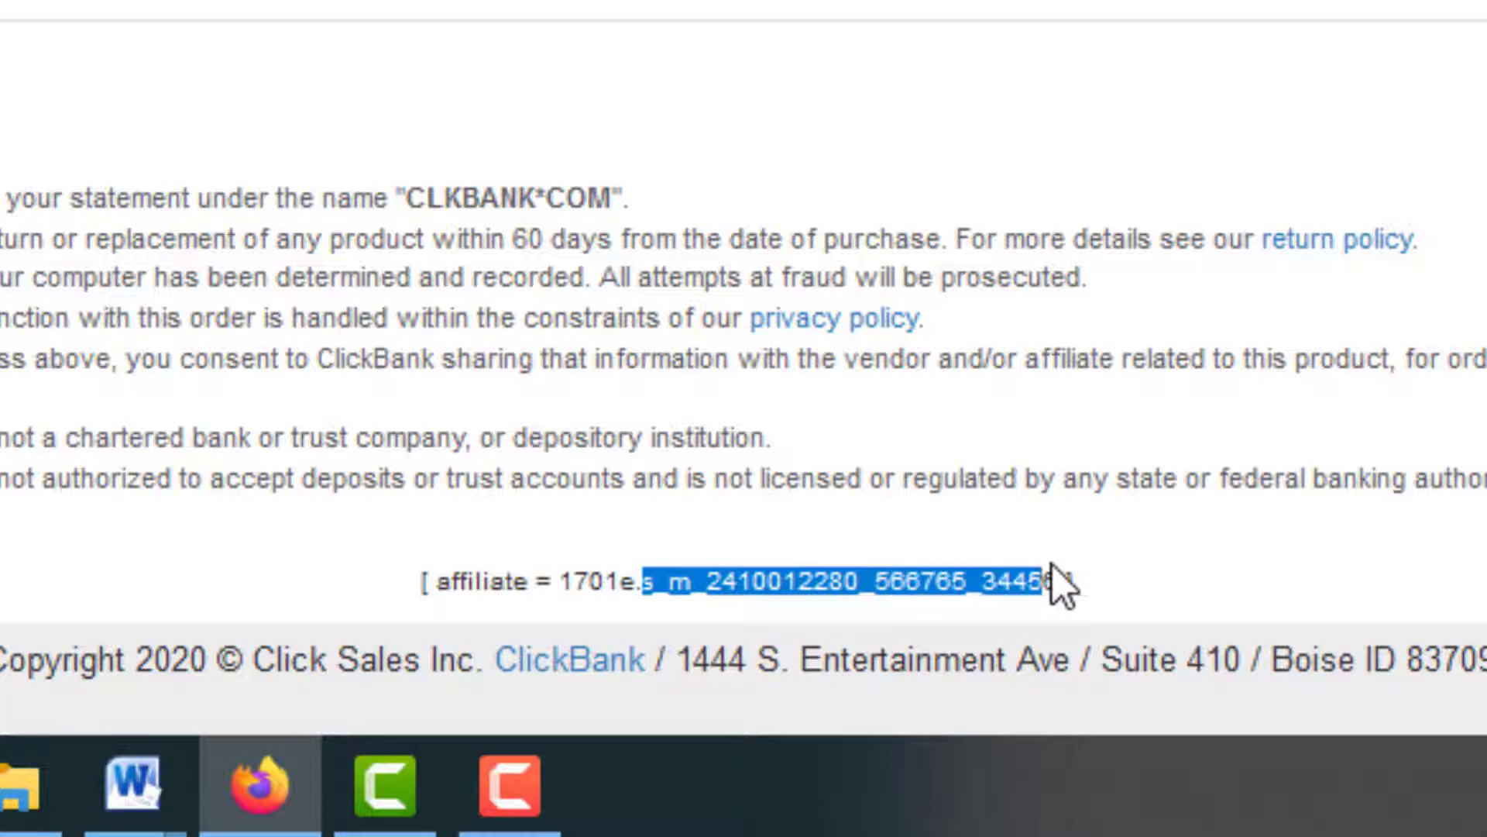
{"action": "left_click", "coordinate": [1174, 550]}
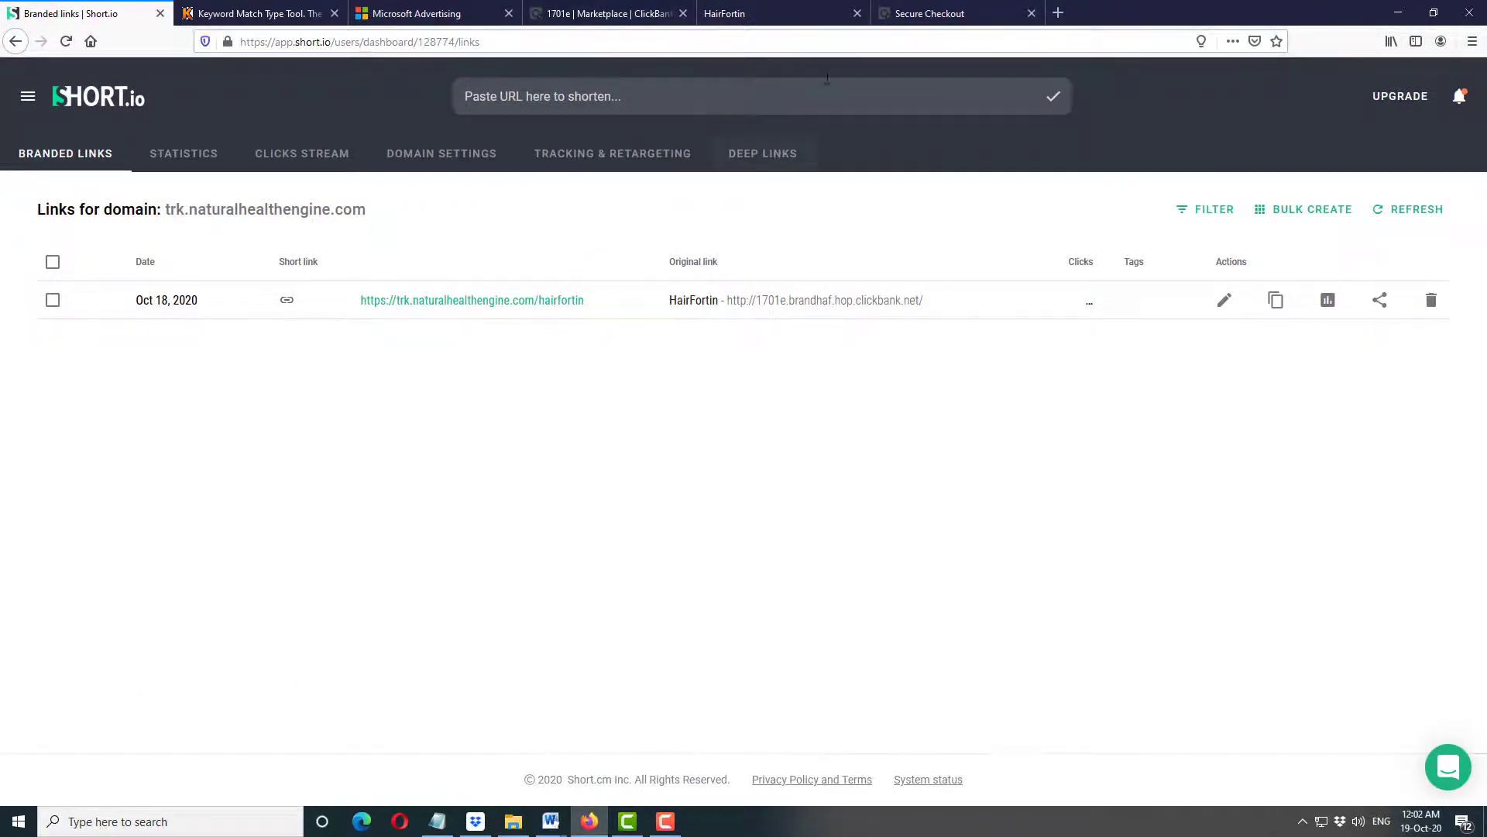
Step: Return to the Secure Checkout page and recheck both parts of its affiliate string against the Short.io link
{"action": "left_click", "coordinate": [955, 13]}
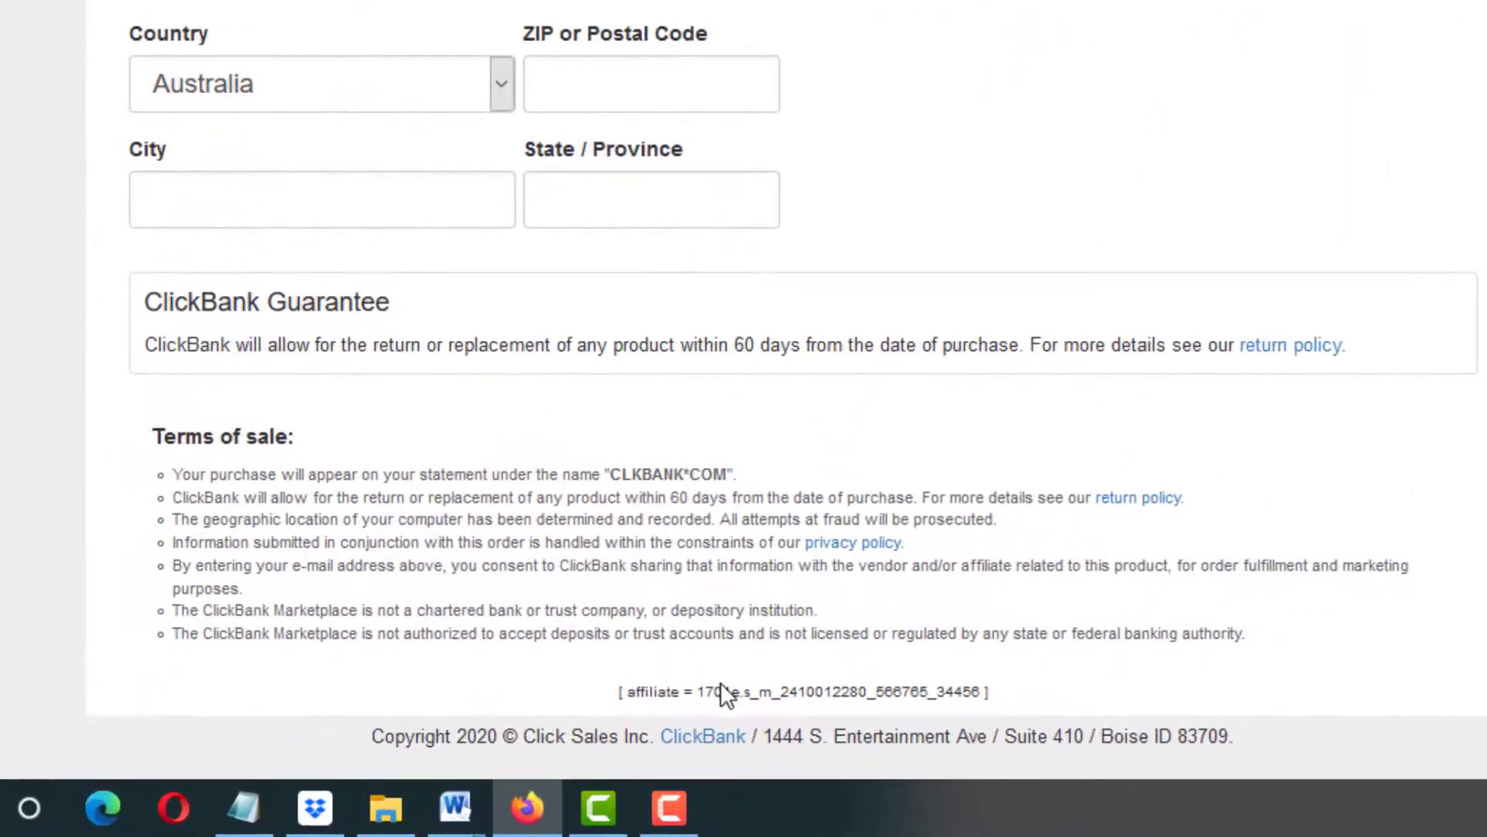
{"action": "left_click_drag", "start_coordinate": [718, 706], "coordinate": [1108, 690]}
{"action": "left_click", "coordinate": [1108, 690]}
{"action": "left_click_drag", "start_coordinate": [743, 692], "coordinate": [980, 692]}
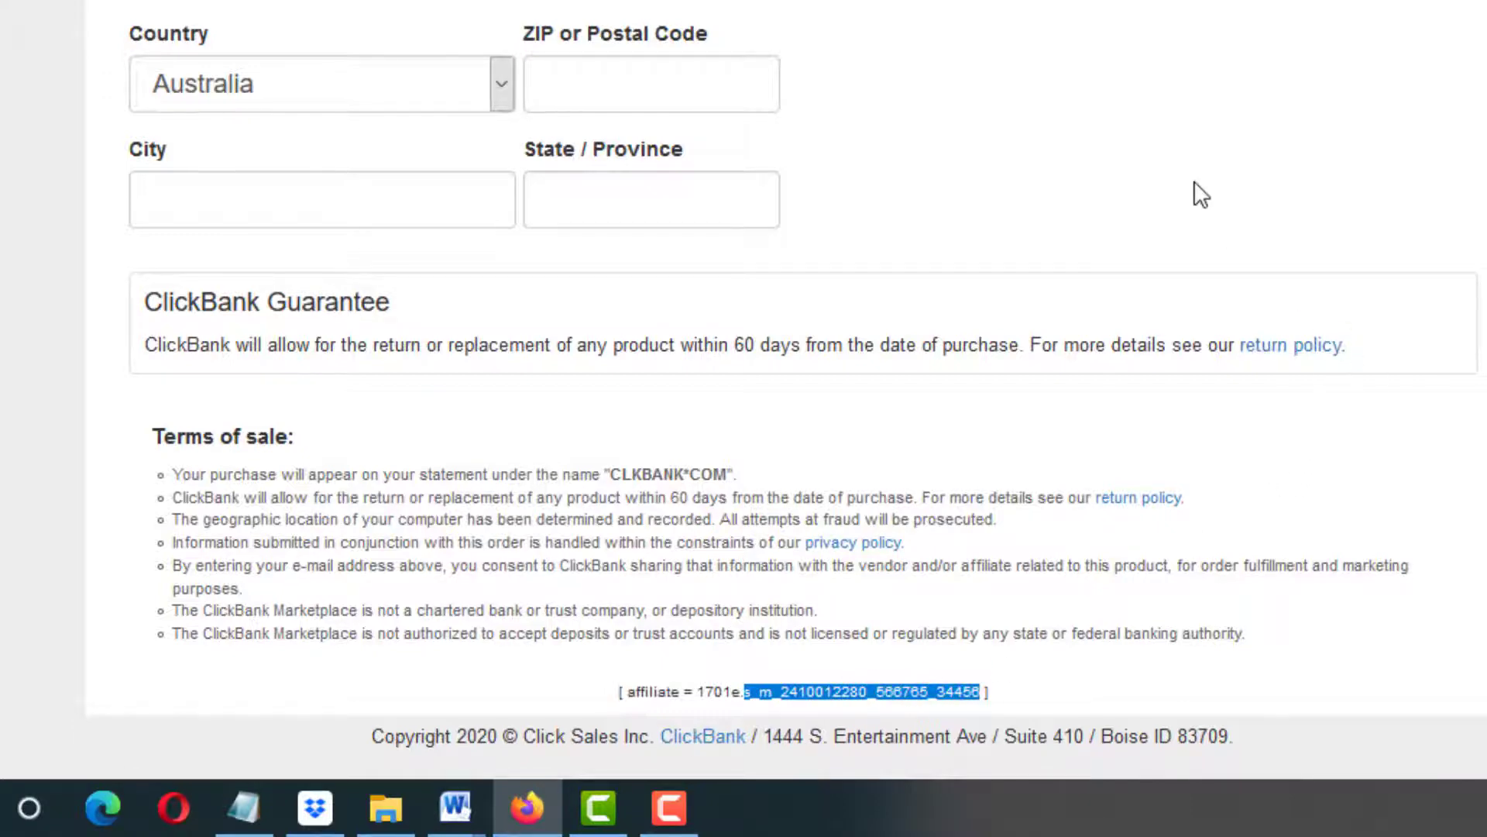
{"action": "left_click", "coordinate": [1197, 64]}
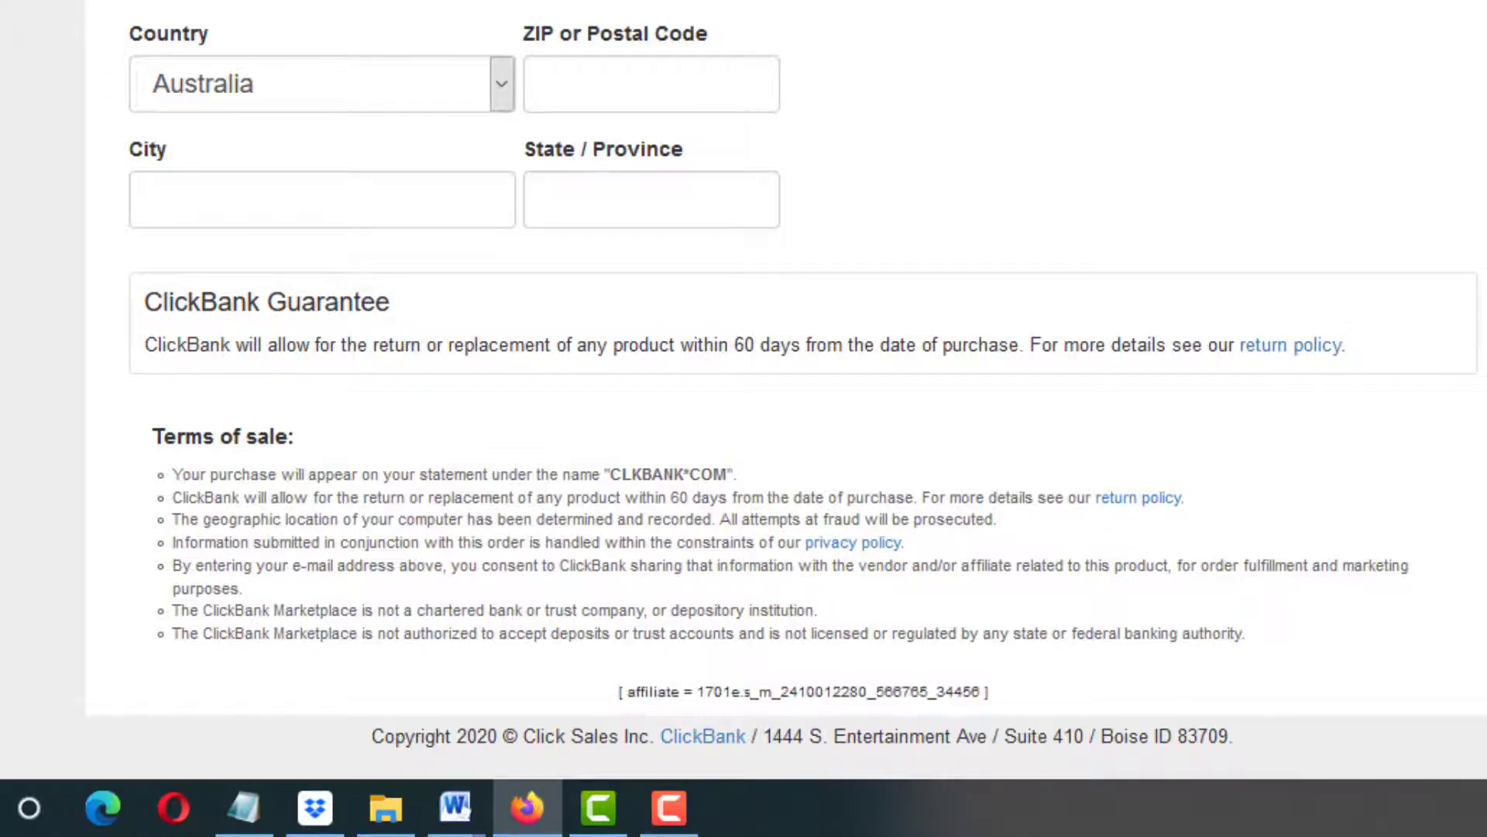
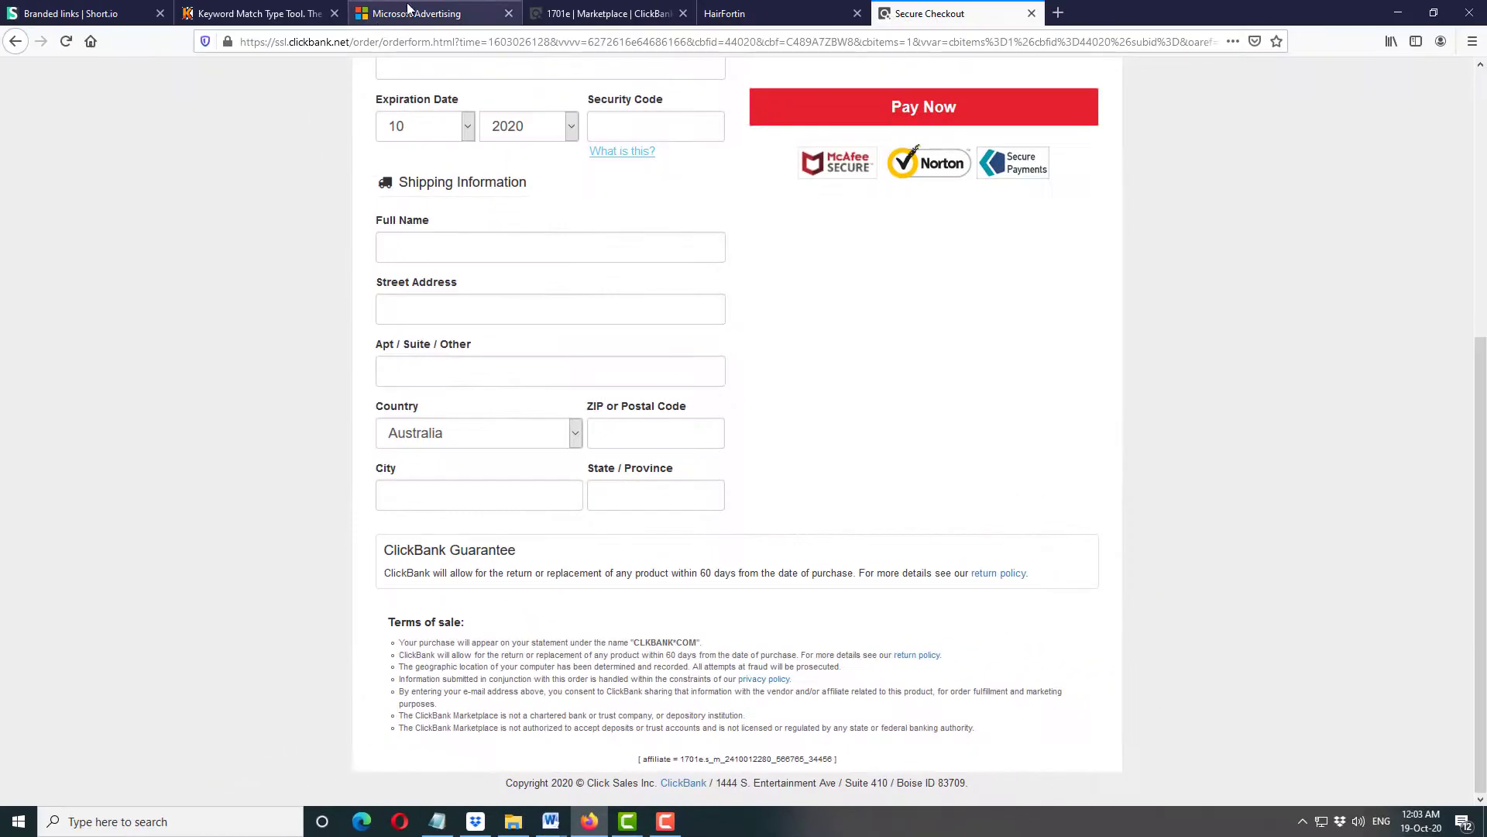
Step: Go back to Microsoft Advertising, review the Desktop MALE 35+ ad's text and tracking template, and save the ad
{"action": "left_click", "coordinate": [409, 11]}
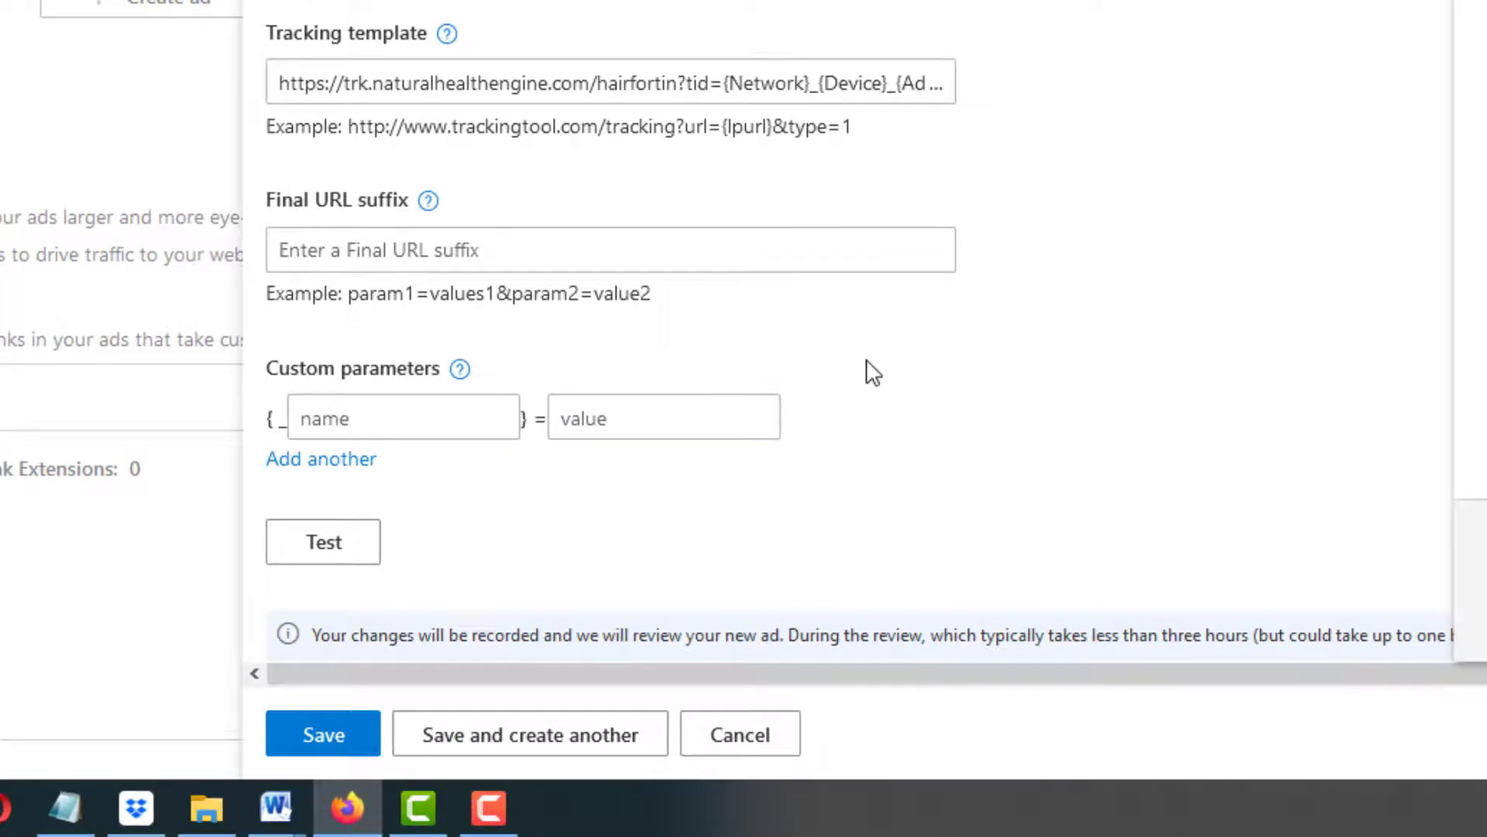
{"action": "scroll", "coordinate": [866, 360], "scroll_direction": "up", "scroll_amount": 5}
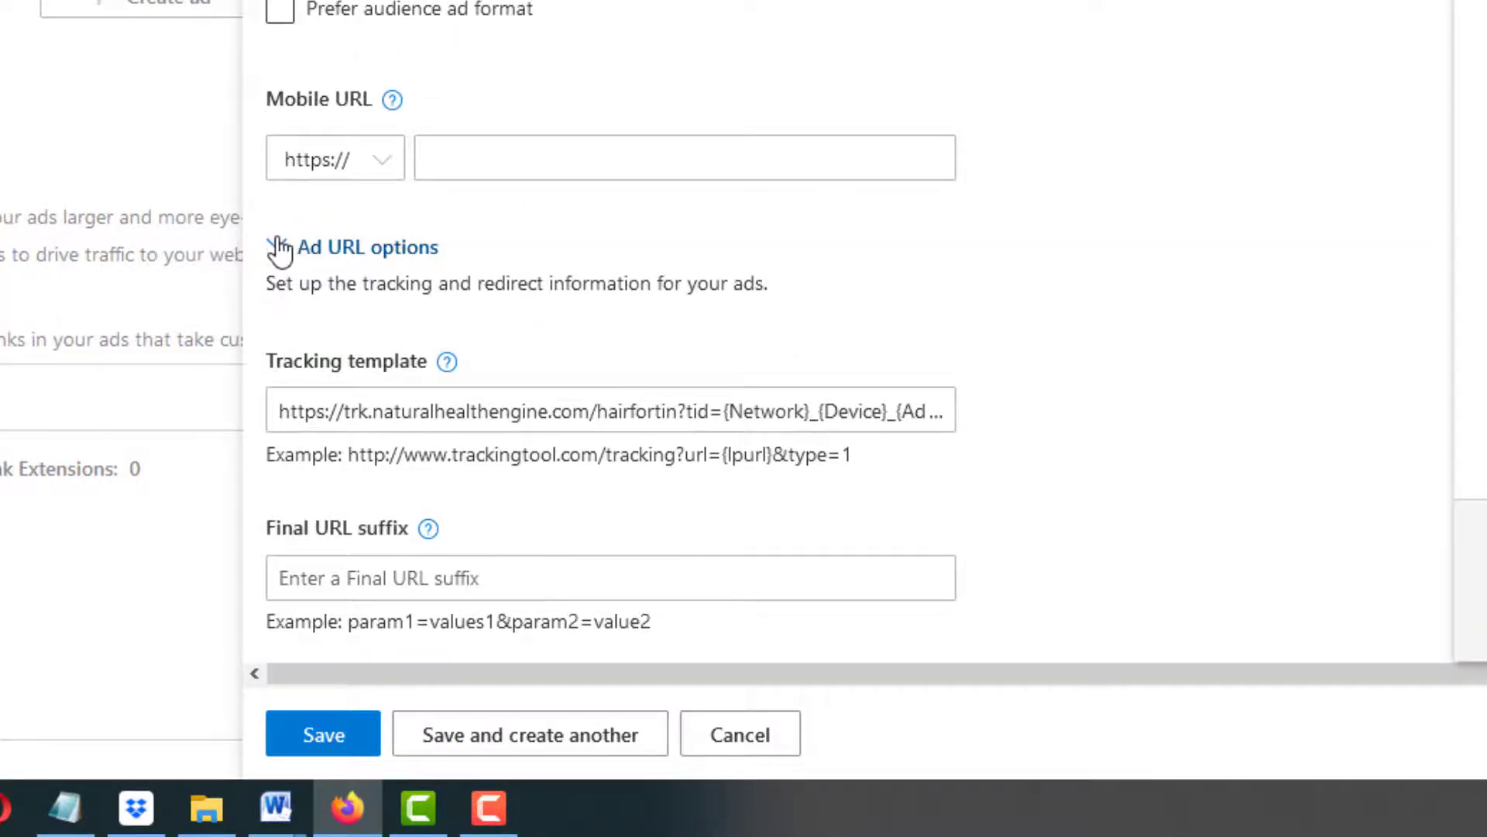
{"action": "left_click", "coordinate": [280, 245]}
{"action": "scroll", "coordinate": [726, 253], "scroll_direction": "up", "scroll_amount": 6}
{"action": "scroll", "coordinate": [729, 252], "scroll_direction": "up", "scroll_amount": 6}
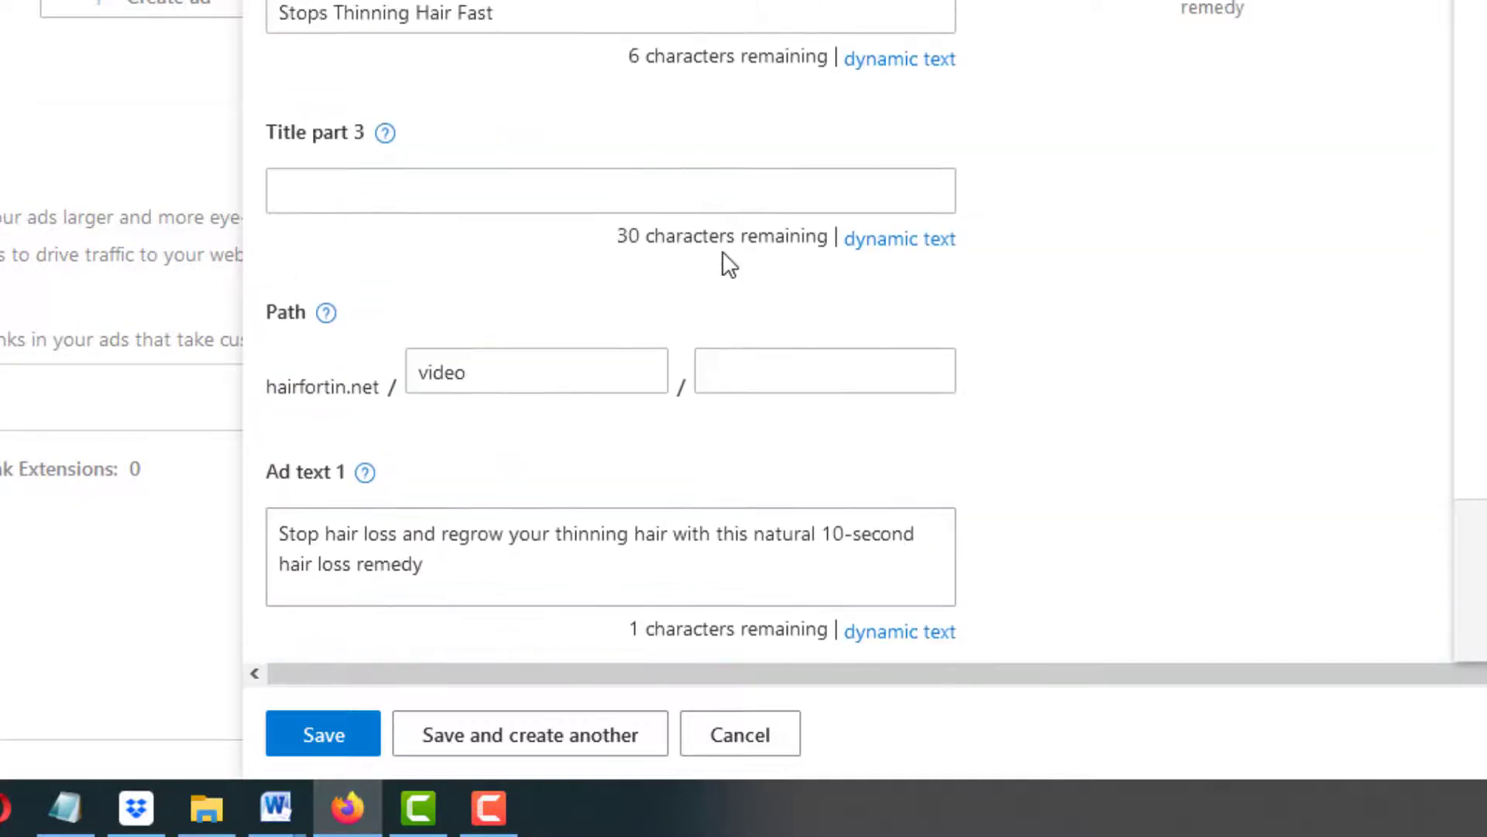
{"action": "scroll", "coordinate": [728, 263], "scroll_direction": "down", "scroll_amount": 10}
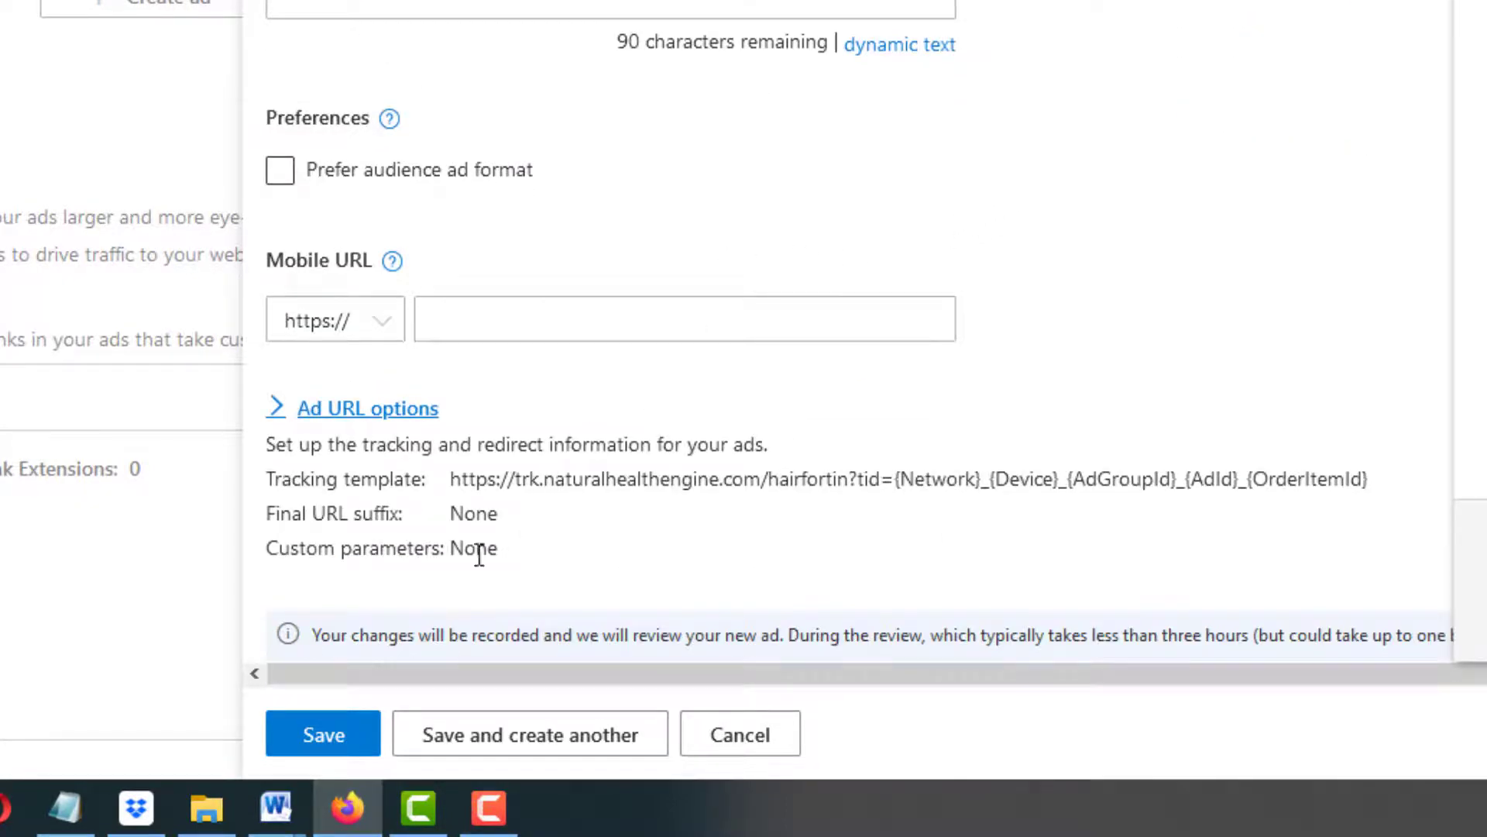
{"action": "left_click", "coordinate": [310, 734]}
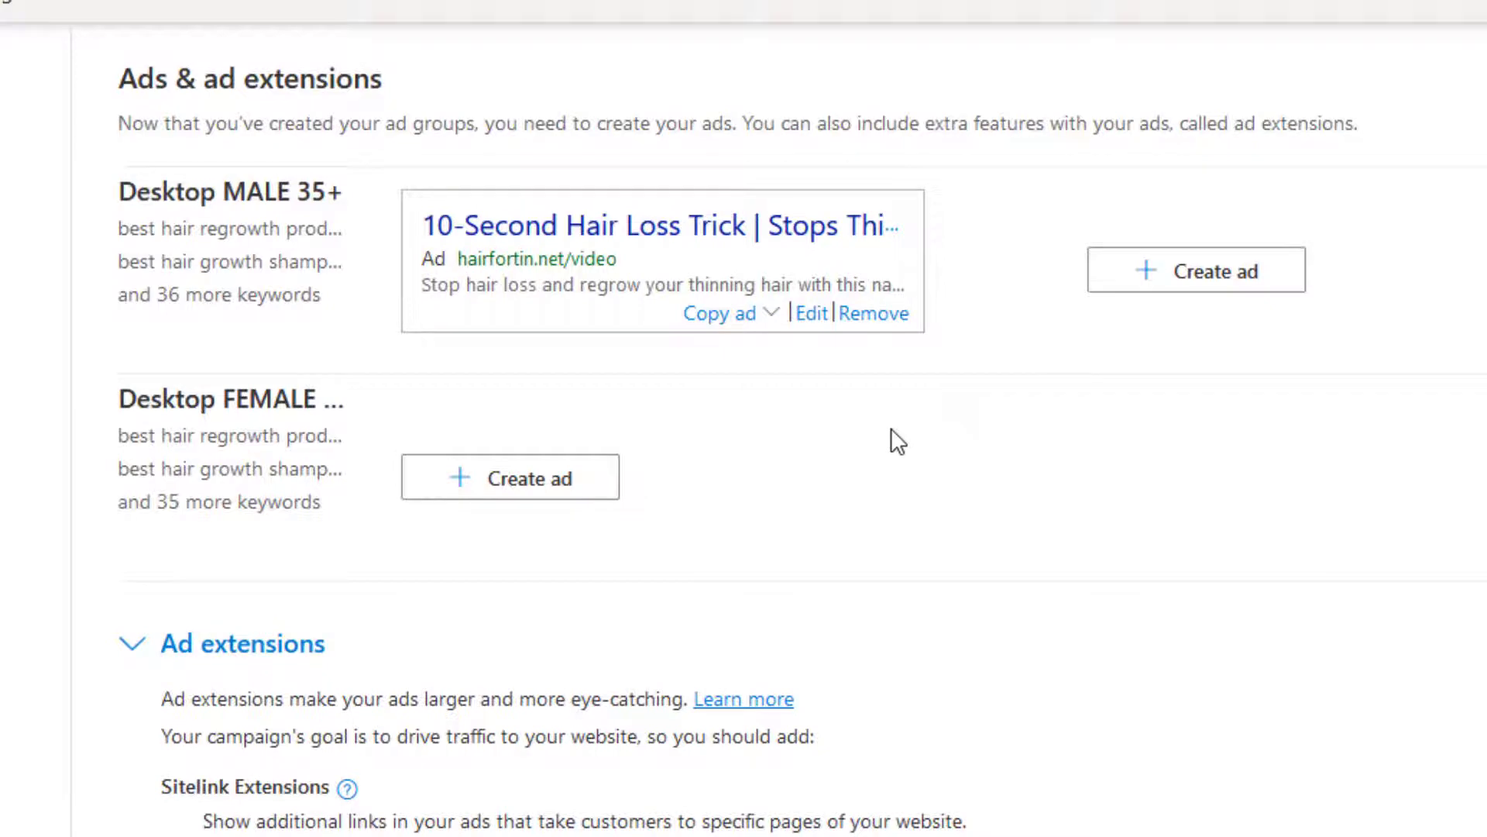
Step: Start an expanded text ad for the Desktop FEMALE ad group with hairfortin.net/video.php from the HairFortin page as its final URL
{"action": "left_click", "coordinate": [564, 481]}
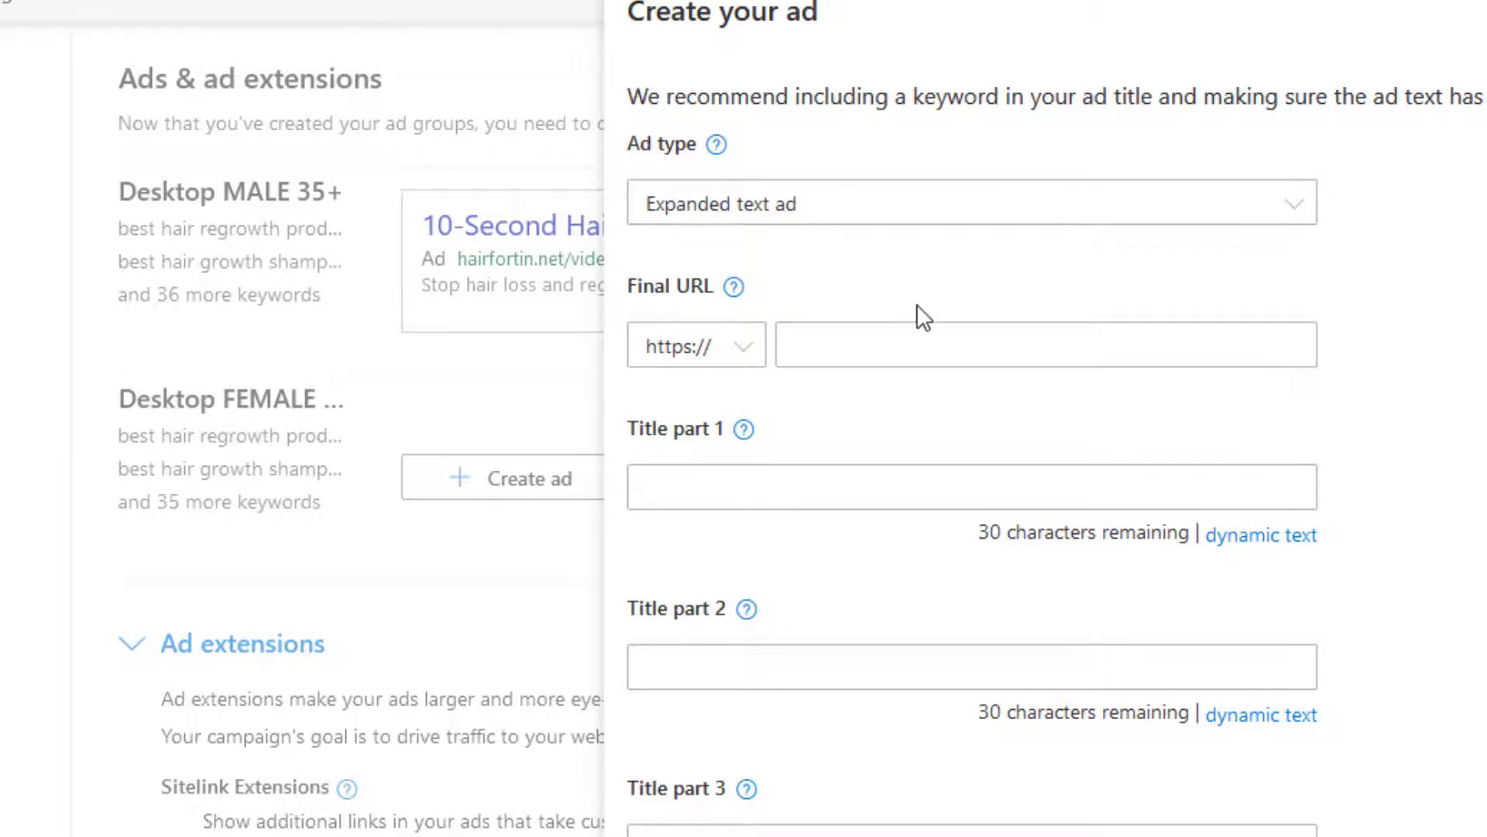
{"action": "scroll", "coordinate": [917, 333], "scroll_direction": "down", "scroll_amount": 4}
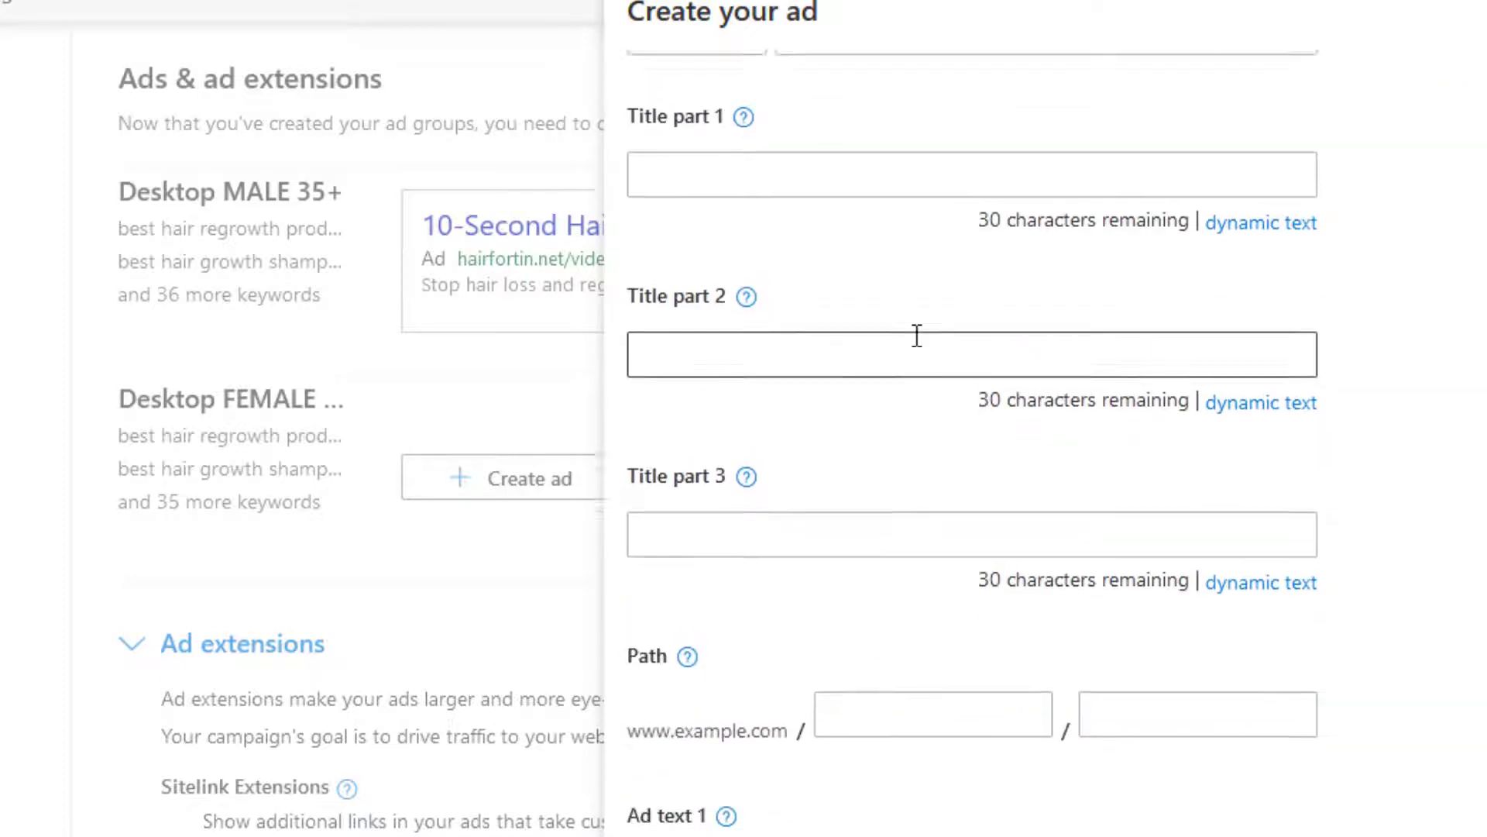
{"action": "scroll", "coordinate": [917, 335], "scroll_direction": "up", "scroll_amount": 2}
{"action": "left_click", "coordinate": [914, 332]}
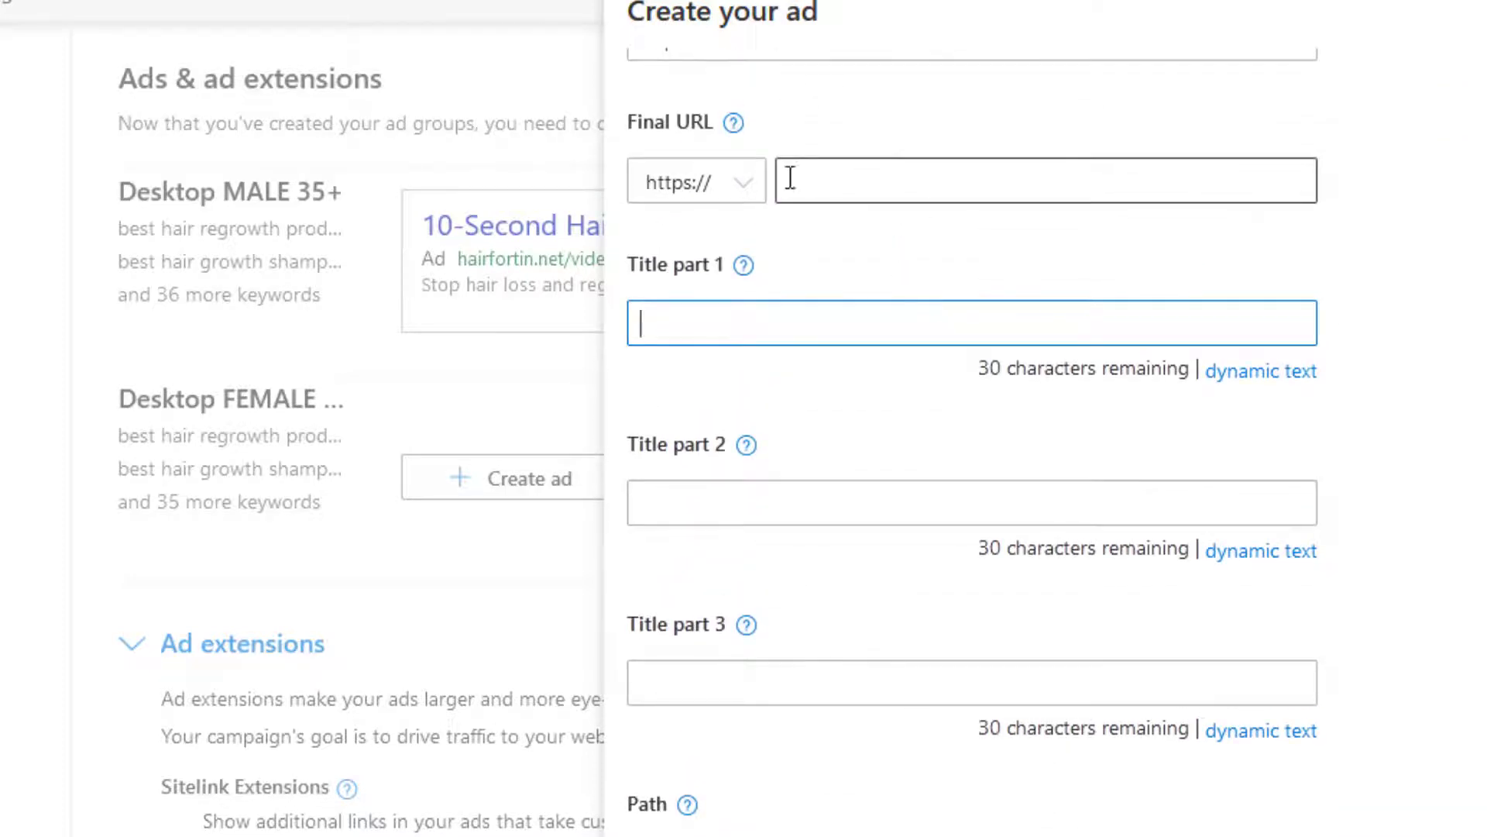
{"action": "scroll", "coordinate": [846, 200], "scroll_direction": "up", "scroll_amount": 2}
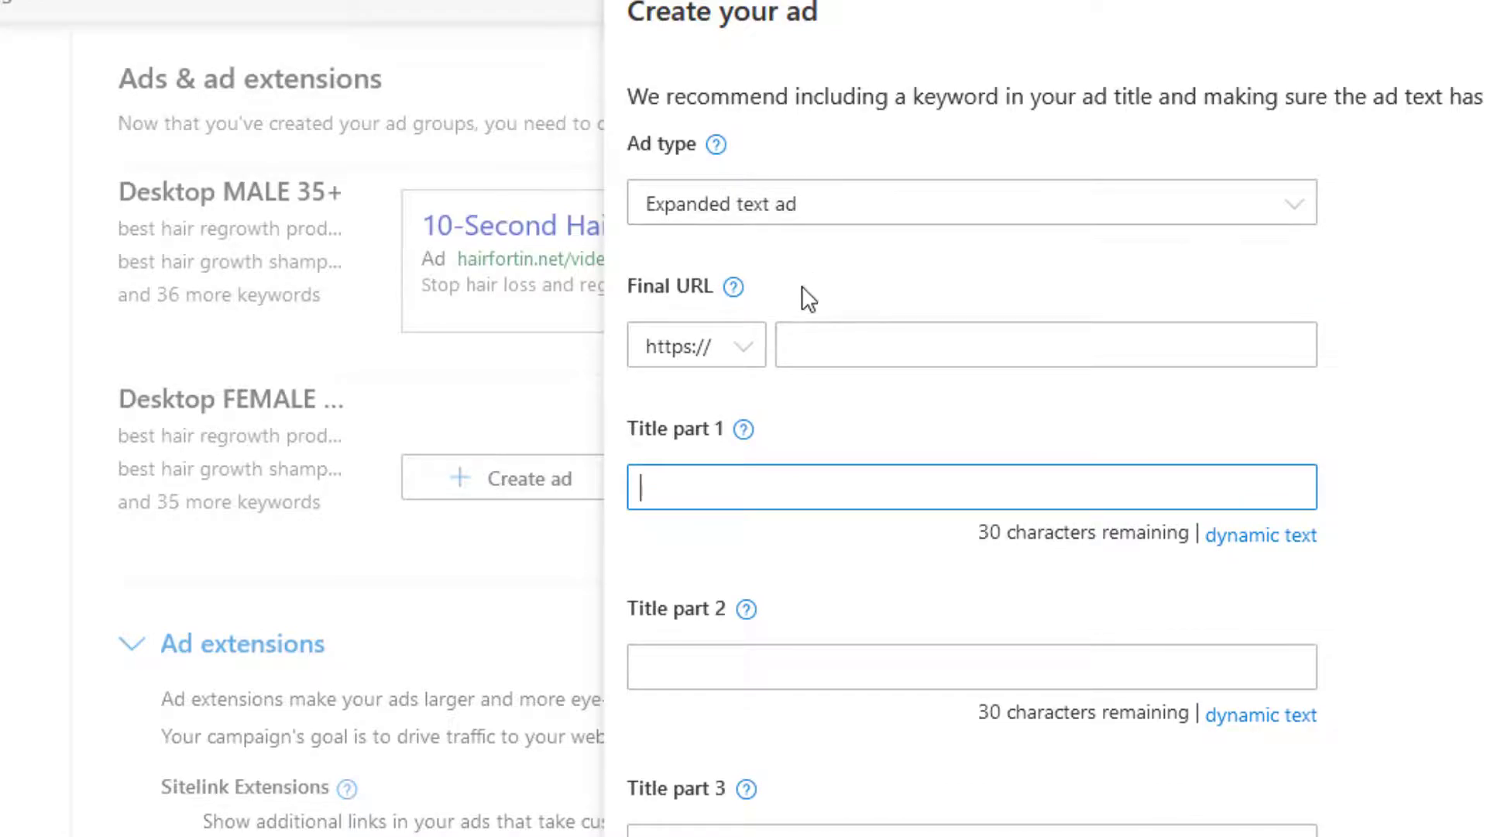
{"action": "left_click", "coordinate": [1247, 58]}
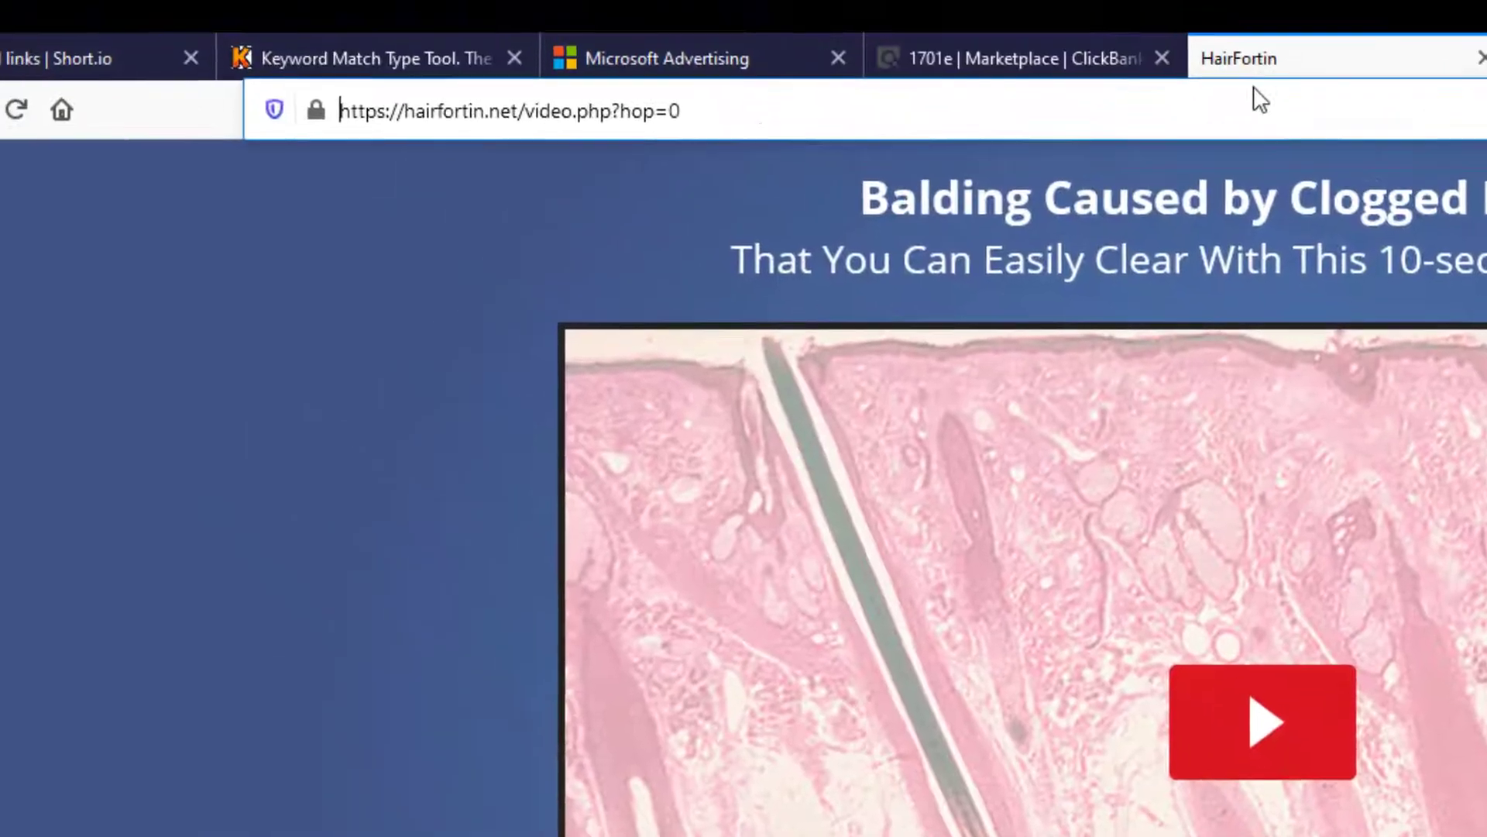
{"action": "left_click_drag", "start_coordinate": [610, 113], "coordinate": [297, 124]}
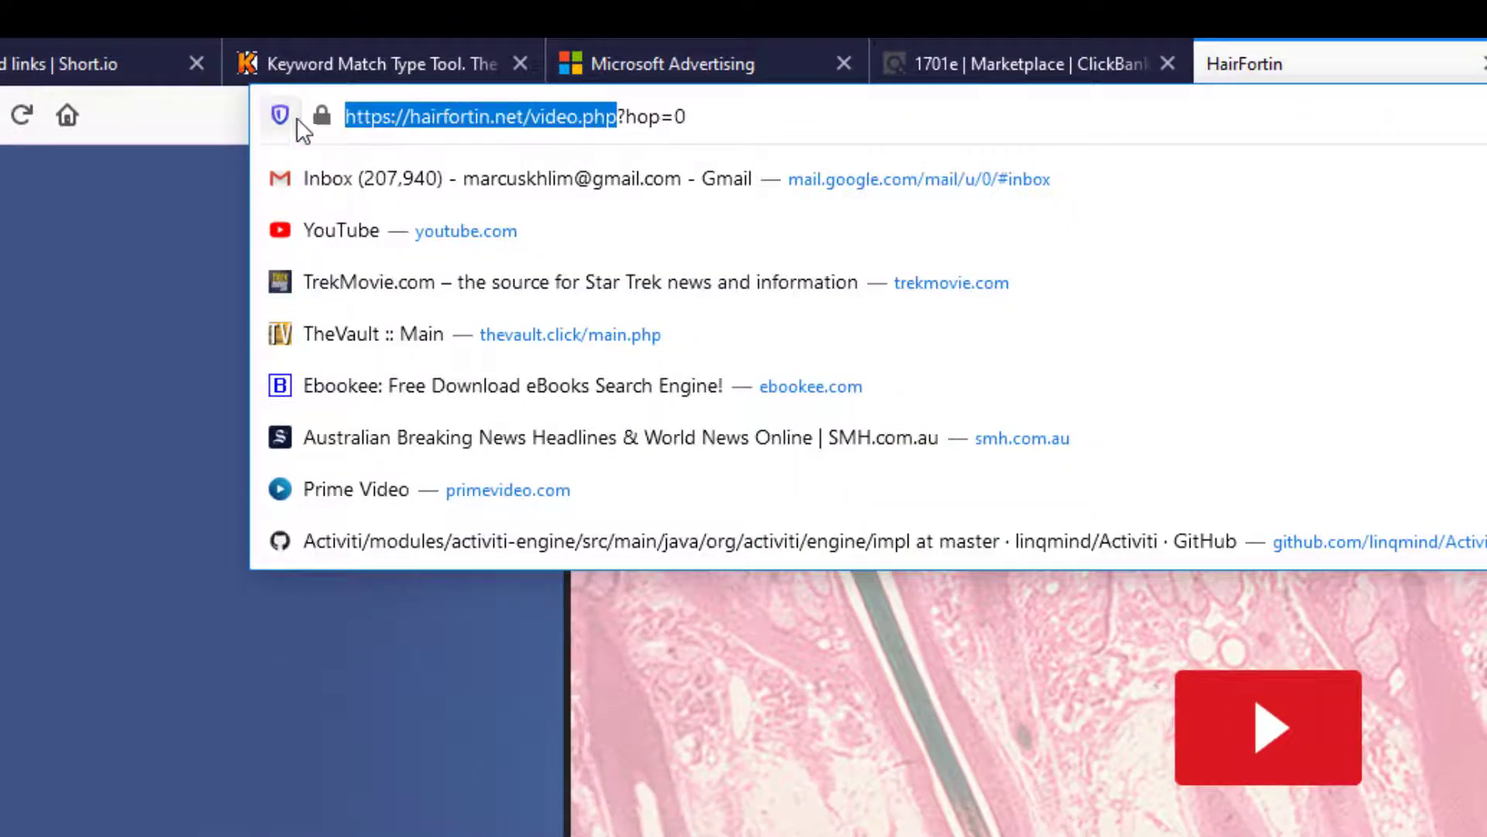
{"action": "left_click", "coordinate": [711, 74]}
{"action": "left_click", "coordinate": [1150, 616]}
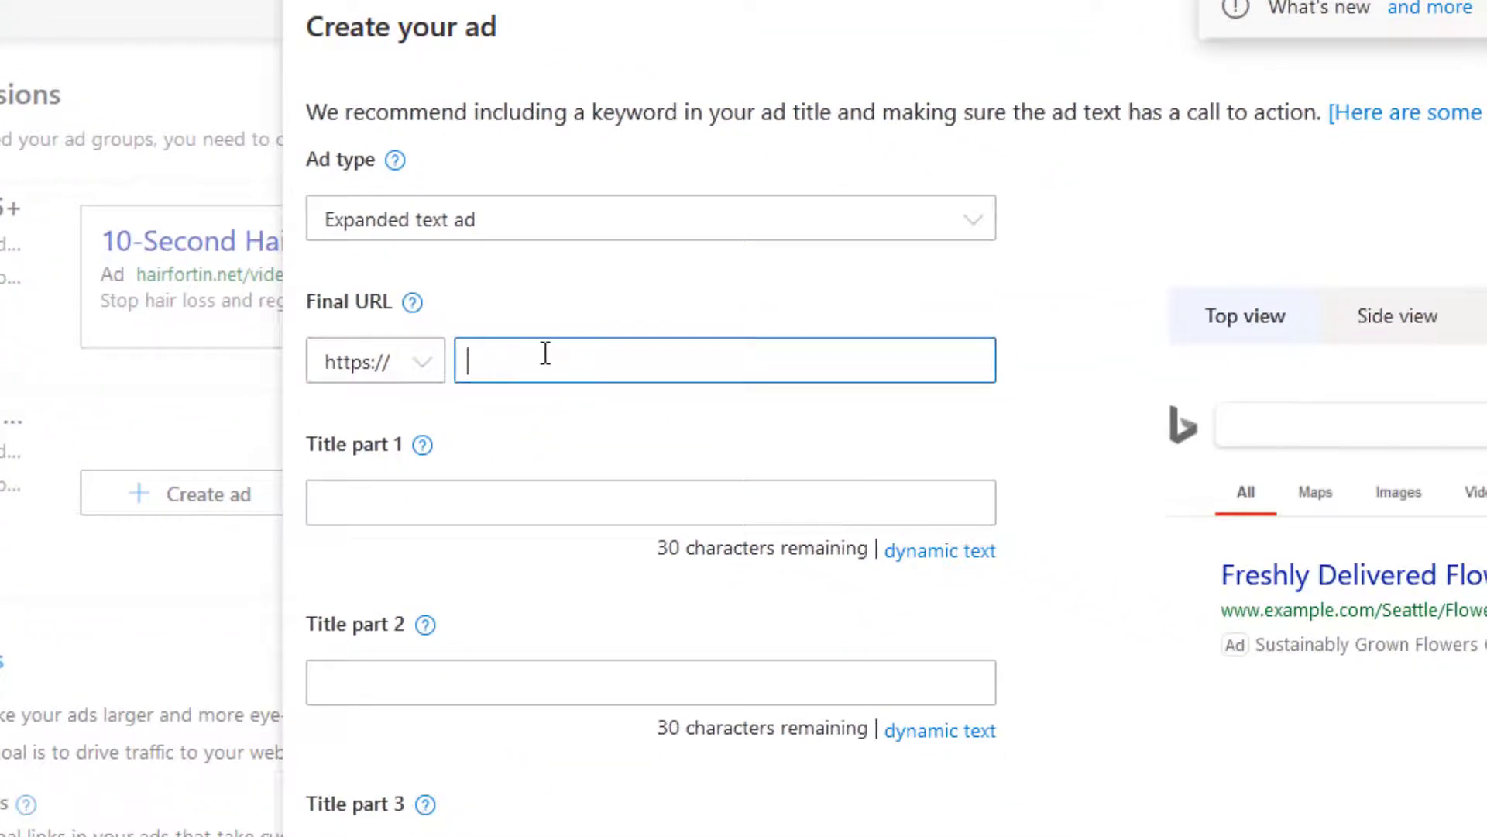
{"action": "type", "text": "hairfortin.net/video.php"}
Step: Set the first part of the new ad's display path to "video"
{"action": "scroll", "coordinate": [597, 434], "scroll_direction": "down", "scroll_amount": 4}
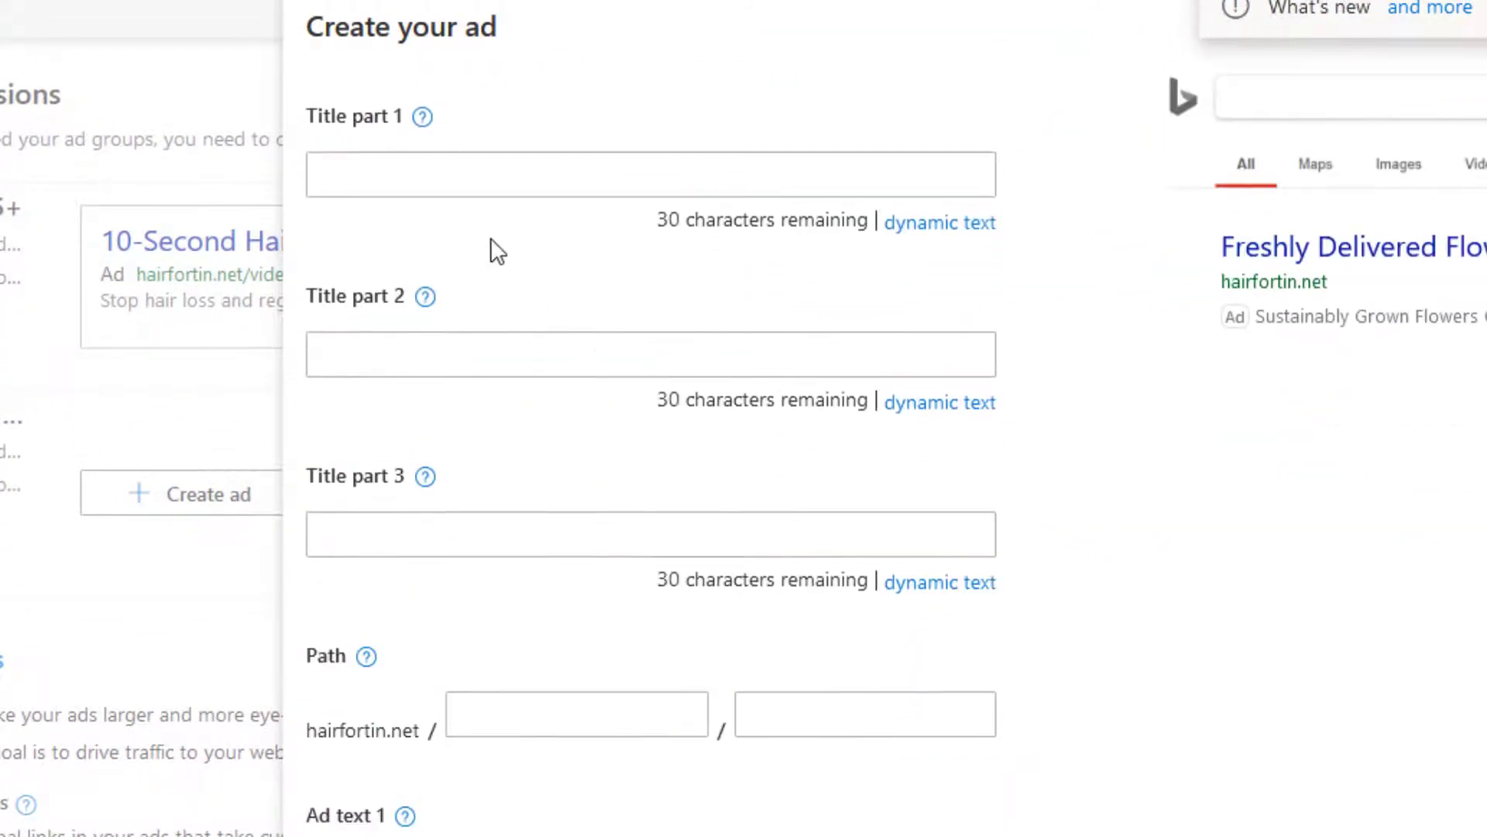
{"action": "left_click", "coordinate": [598, 727]}
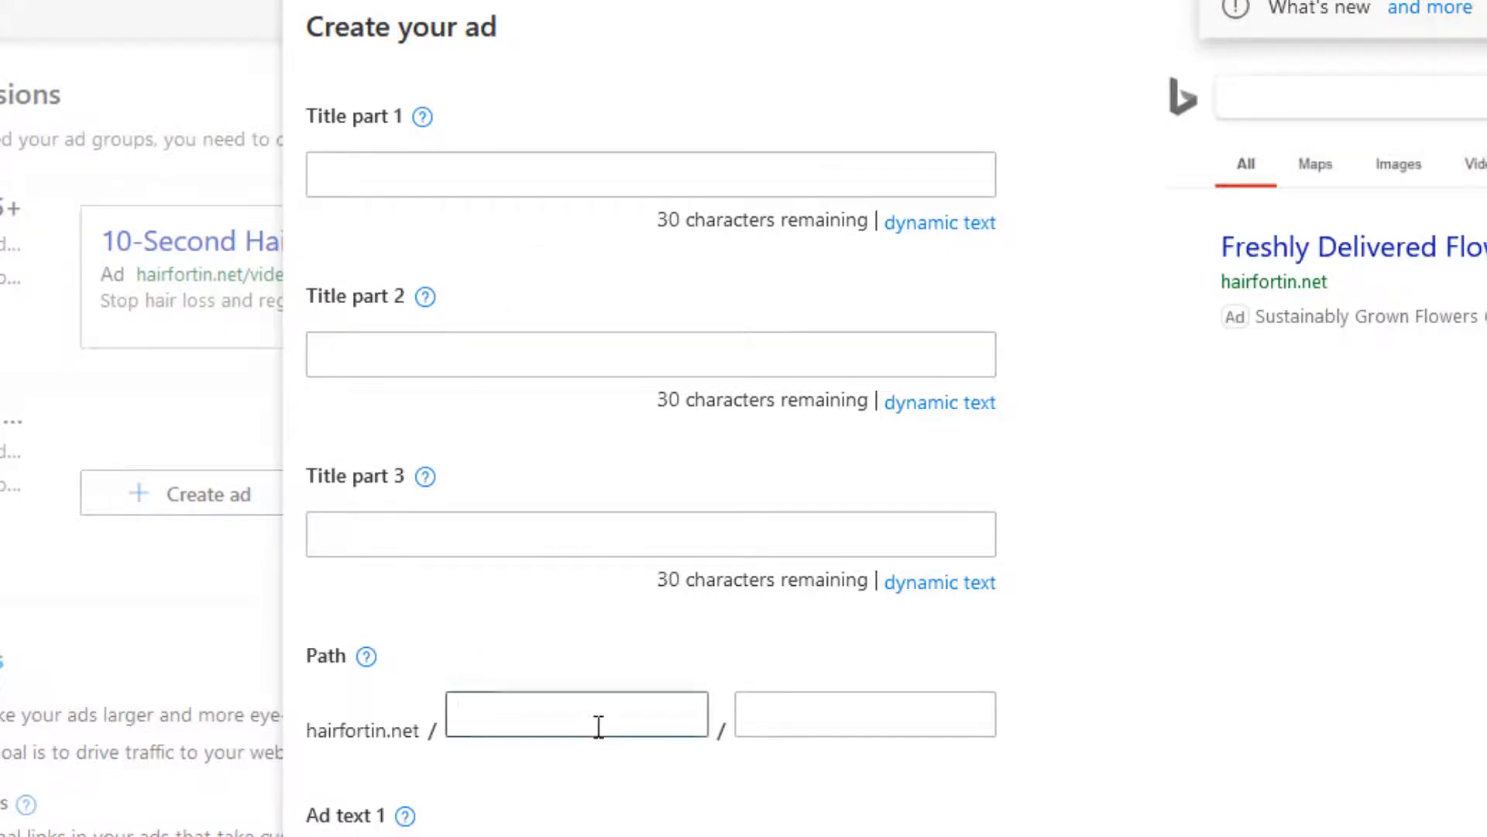
{"action": "type", "text": "video"}
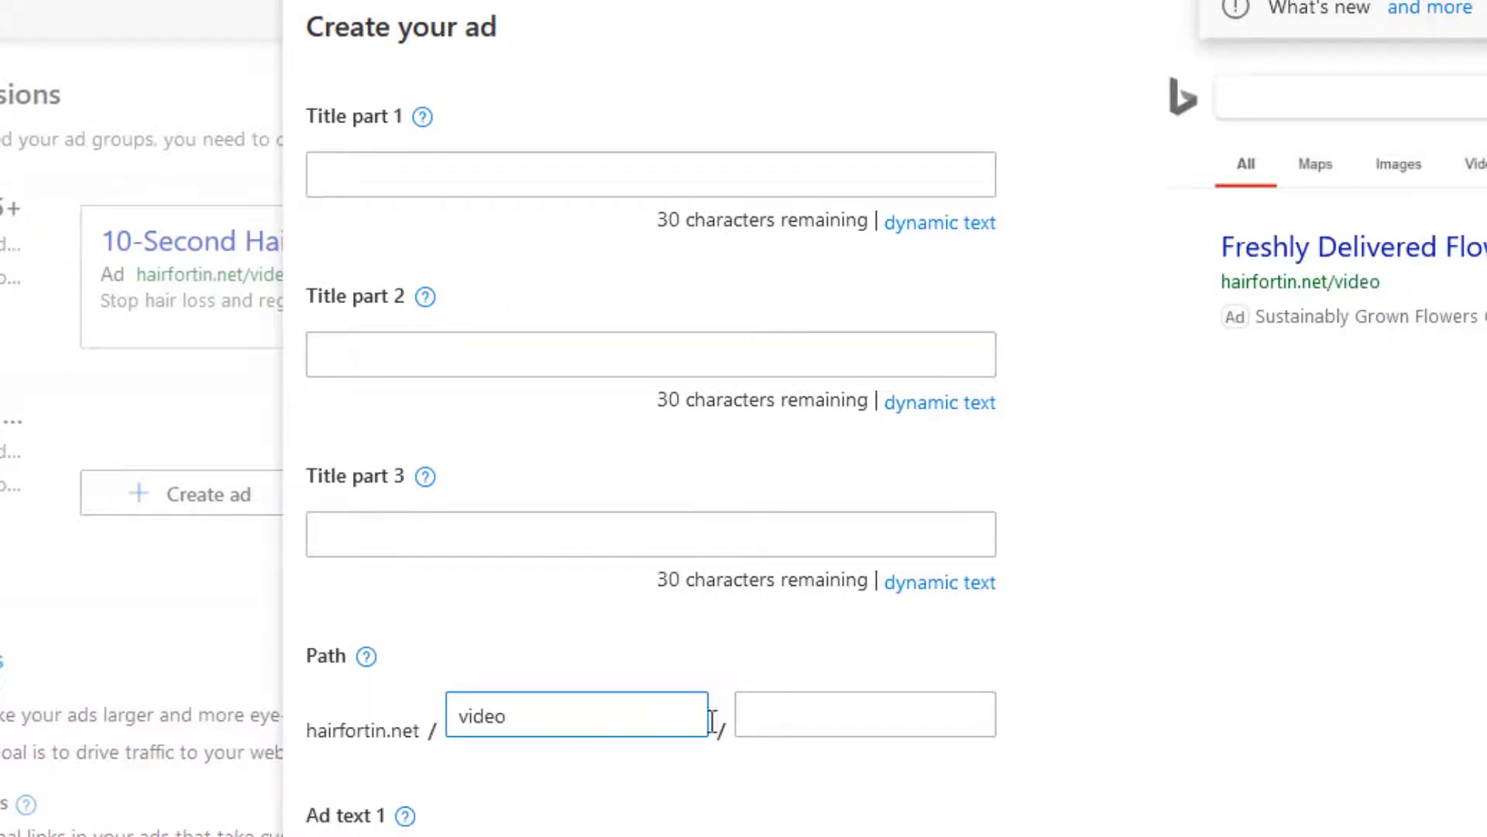
{"action": "left_click", "coordinate": [1106, 690]}
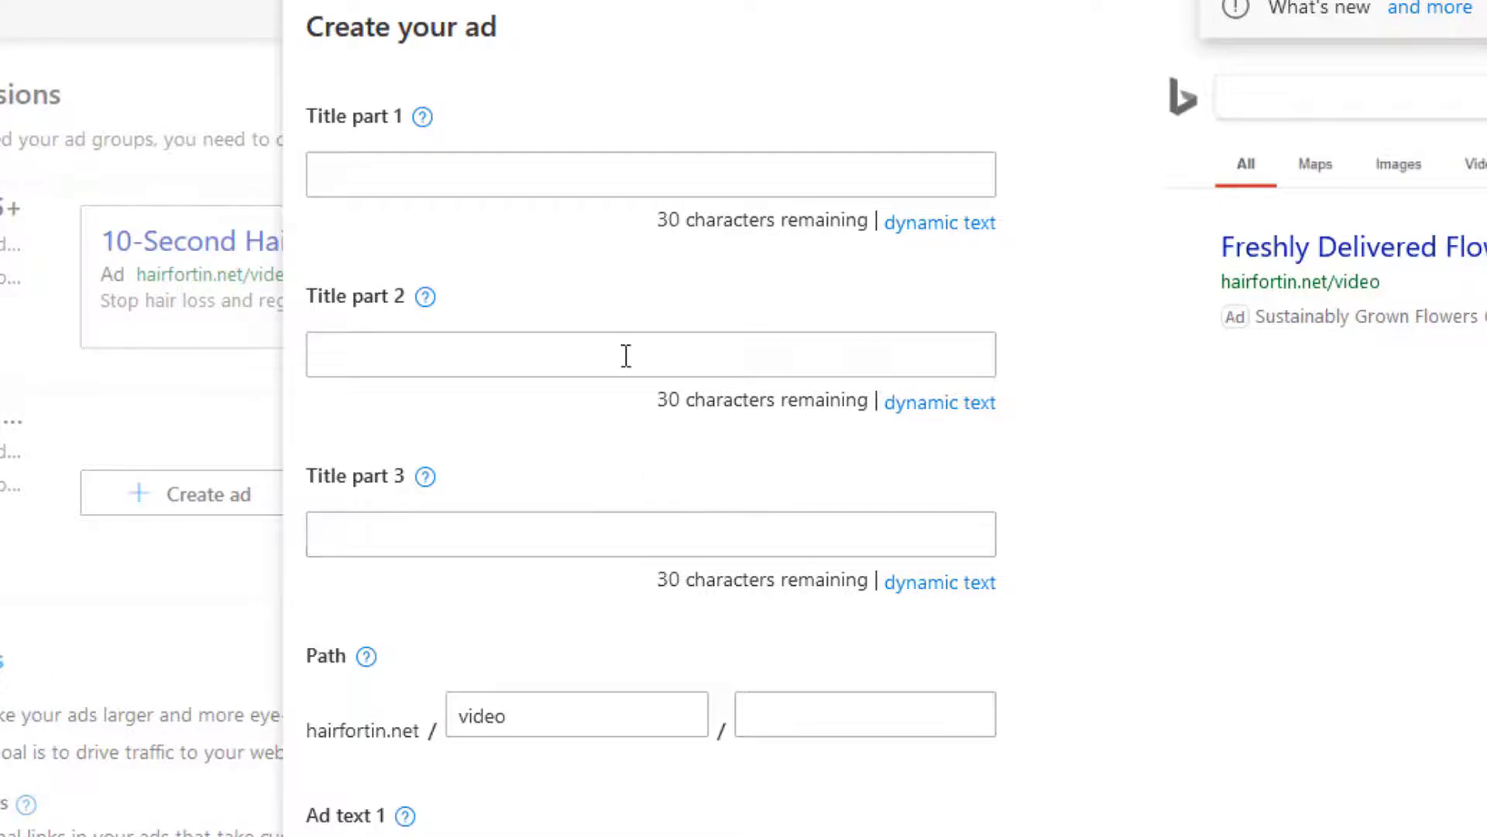
Step: Set title part 1 to "10-Second Hair Loss Trick" and title part 2 to "Stops Thinning Hair Fast"
{"action": "left_click", "coordinate": [713, 176]}
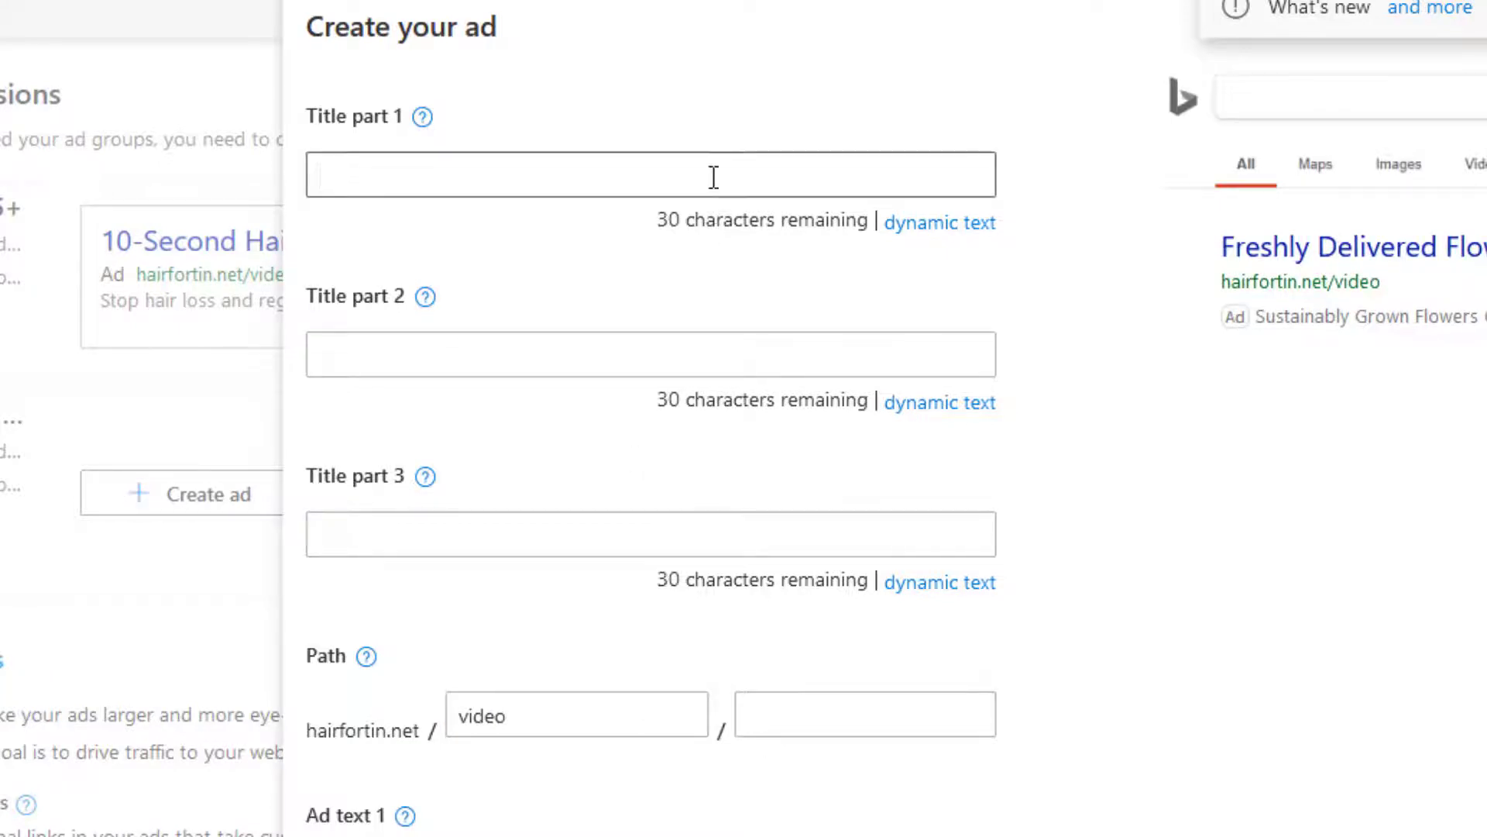
{"action": "type", "text": "10-Second Hair Loss Trick"}
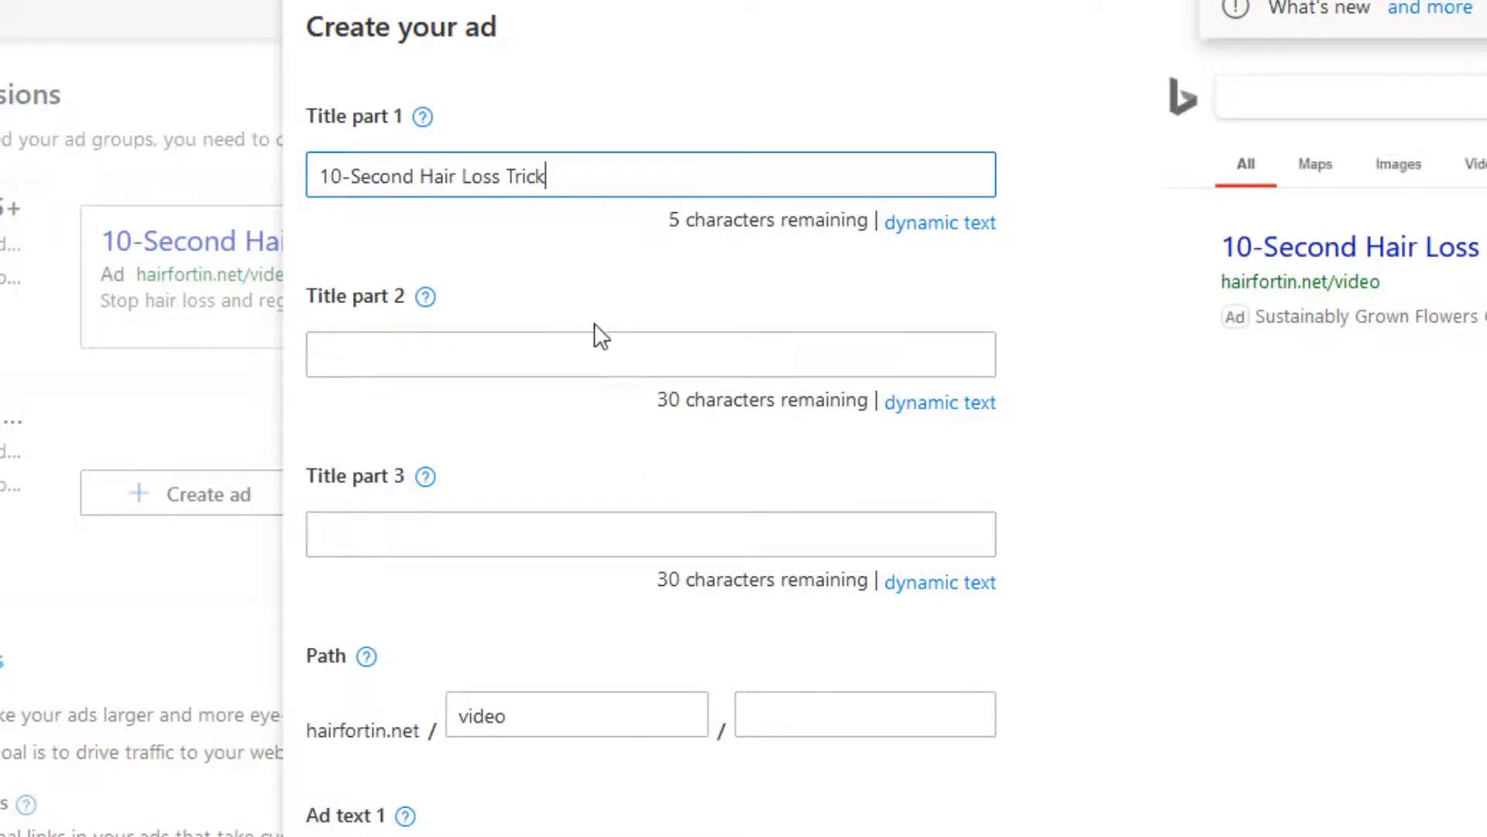
{"action": "left_click", "coordinate": [584, 341]}
{"action": "type", "text": "Stops Thinning Hair Fast"}
{"action": "left_click", "coordinate": [1149, 513]}
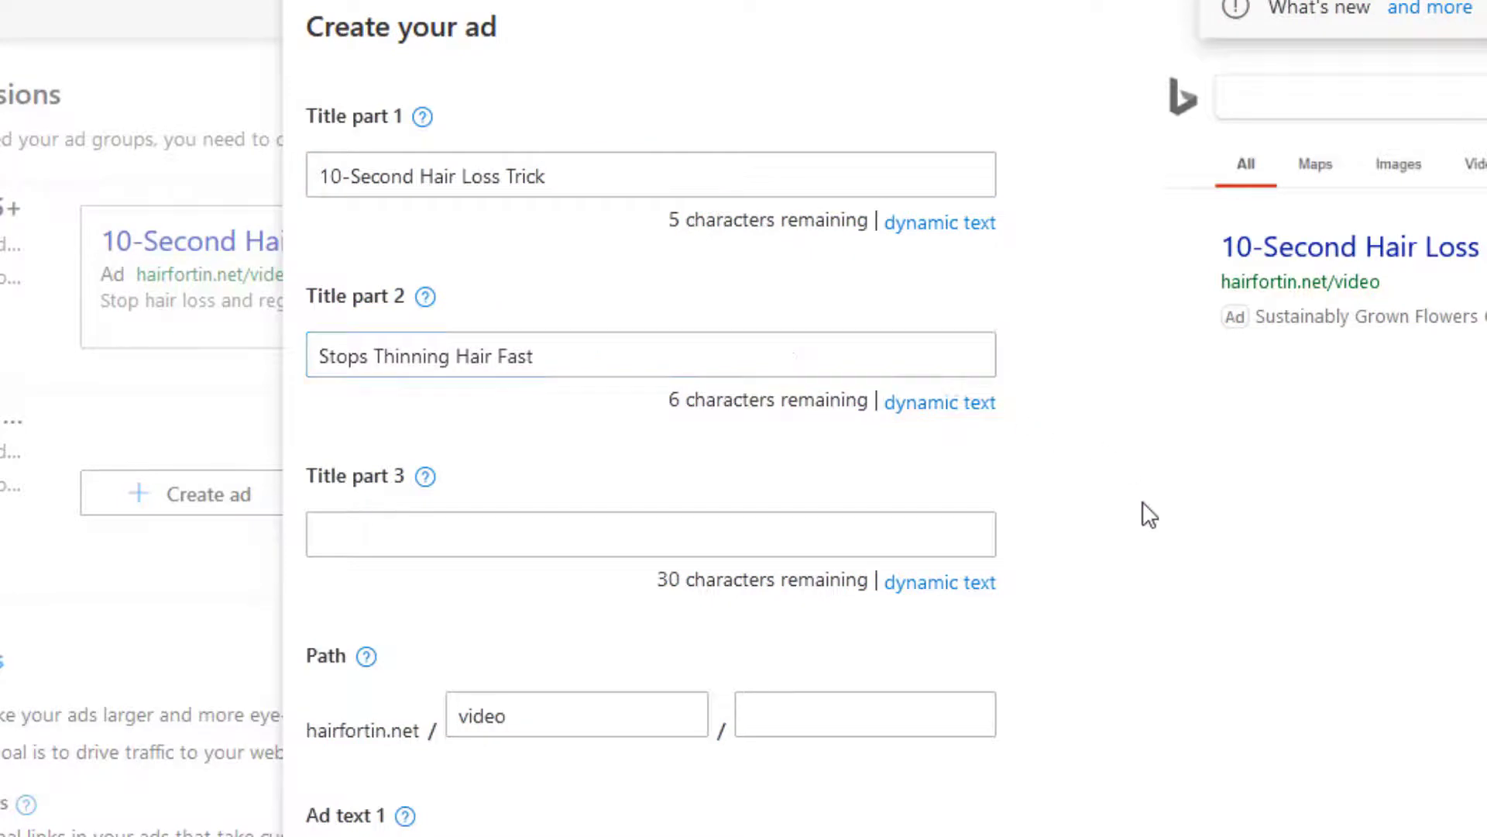
Step: Fill in ad text 1 with "Stop hair loss and regrow your thinning hair with this natural 10-second hair loss remedy", without a trailing line break
{"action": "scroll", "coordinate": [863, 773], "scroll_direction": "down", "scroll_amount": 1}
{"action": "left_click", "coordinate": [863, 774]}
{"action": "type", "text": "Stop hair loss and regrow your thinning hair with this natural 10-second hair loss remedy"}
{"action": "scroll", "coordinate": [997, 552], "scroll_direction": "down", "scroll_amount": 3}
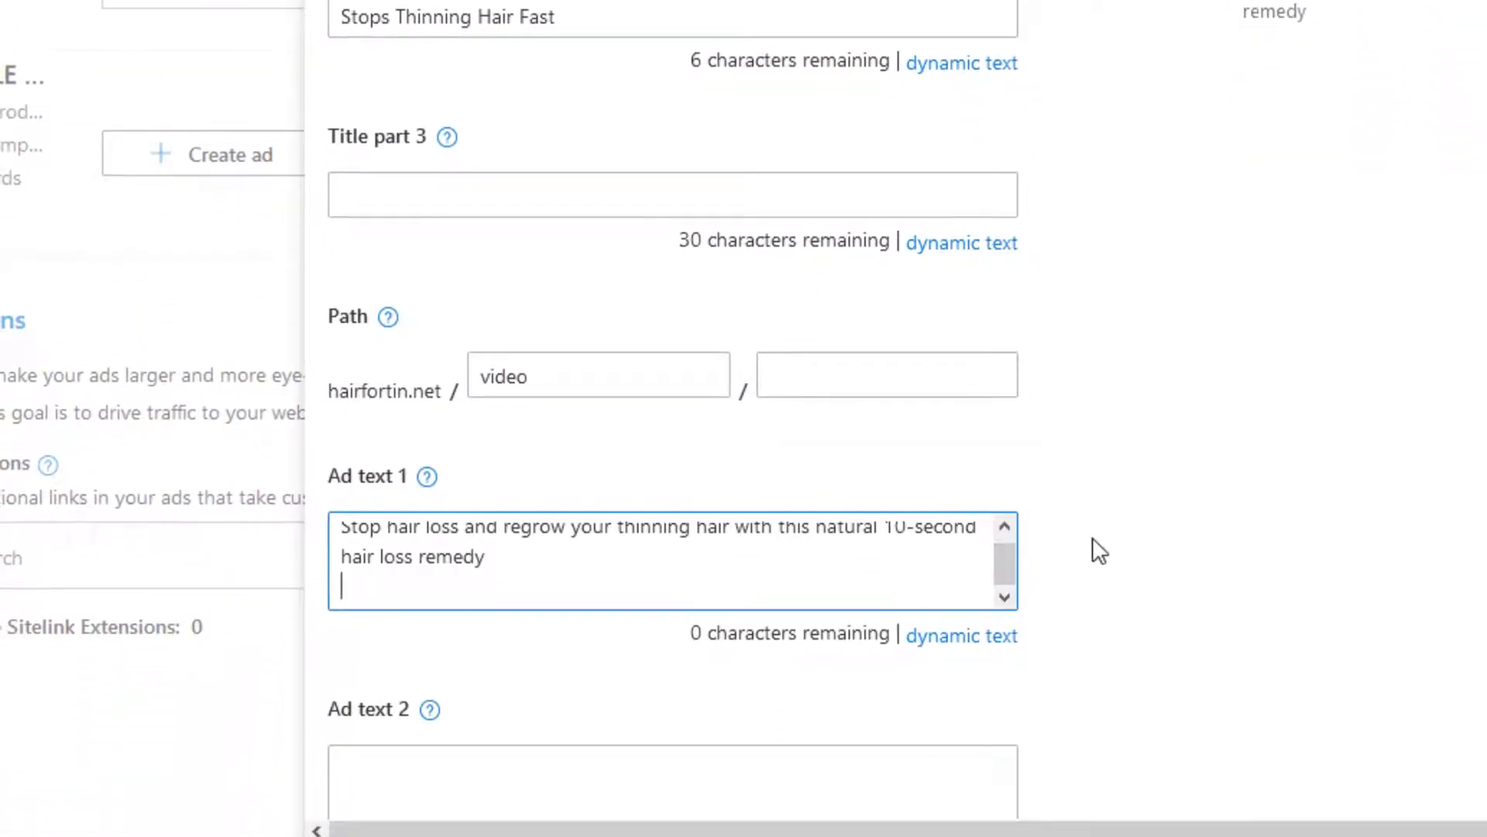
{"action": "scroll", "coordinate": [1092, 537], "scroll_direction": "down", "scroll_amount": 4}
{"action": "key", "text": "BackSpace"}
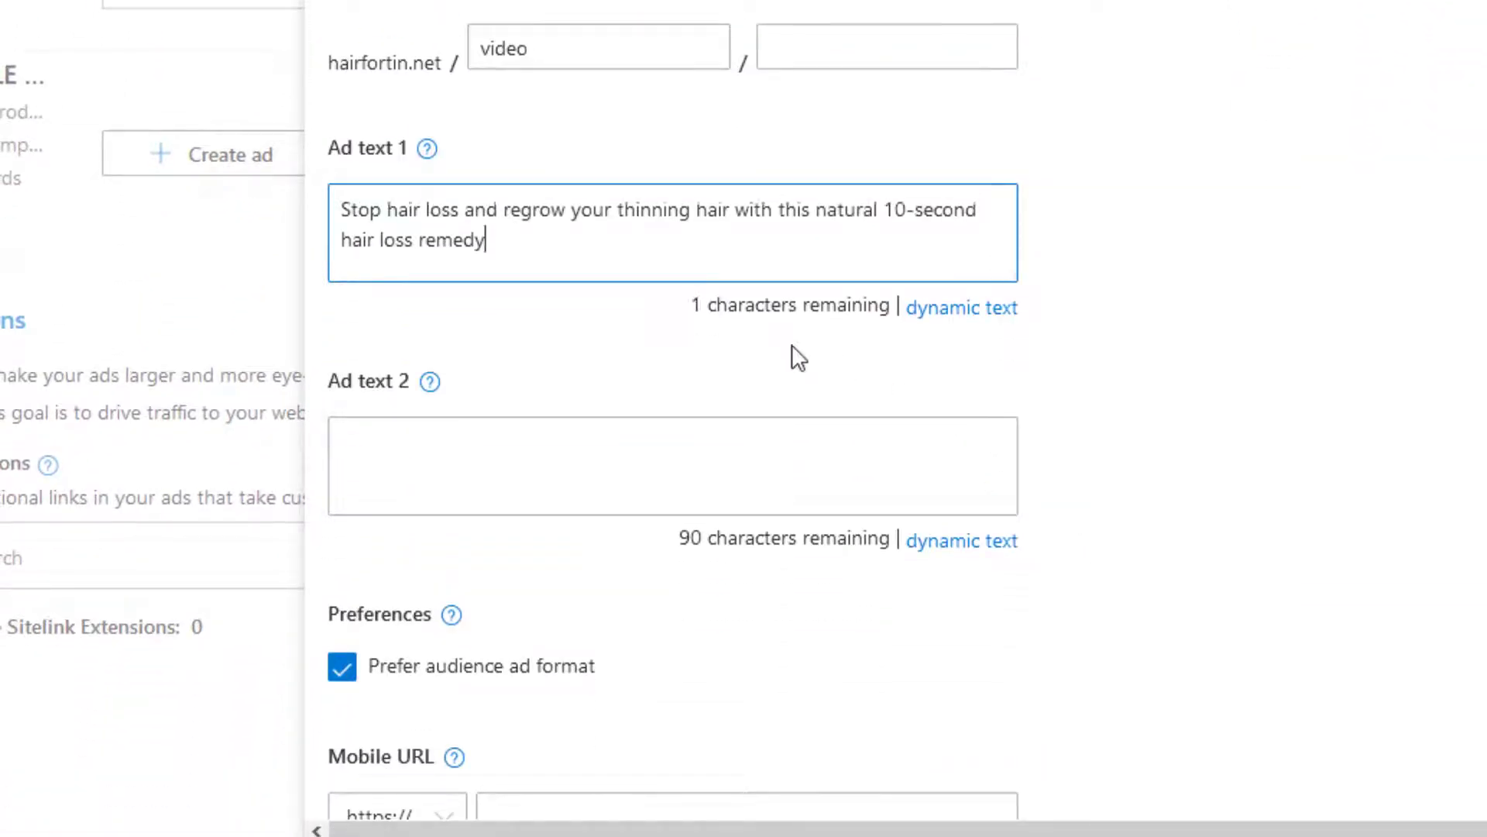
Step: Turn off the Prefer audience ad format preference and expand the Ad URL options down to the tracking template
{"action": "scroll", "coordinate": [1193, 323], "scroll_direction": "down", "scroll_amount": 4}
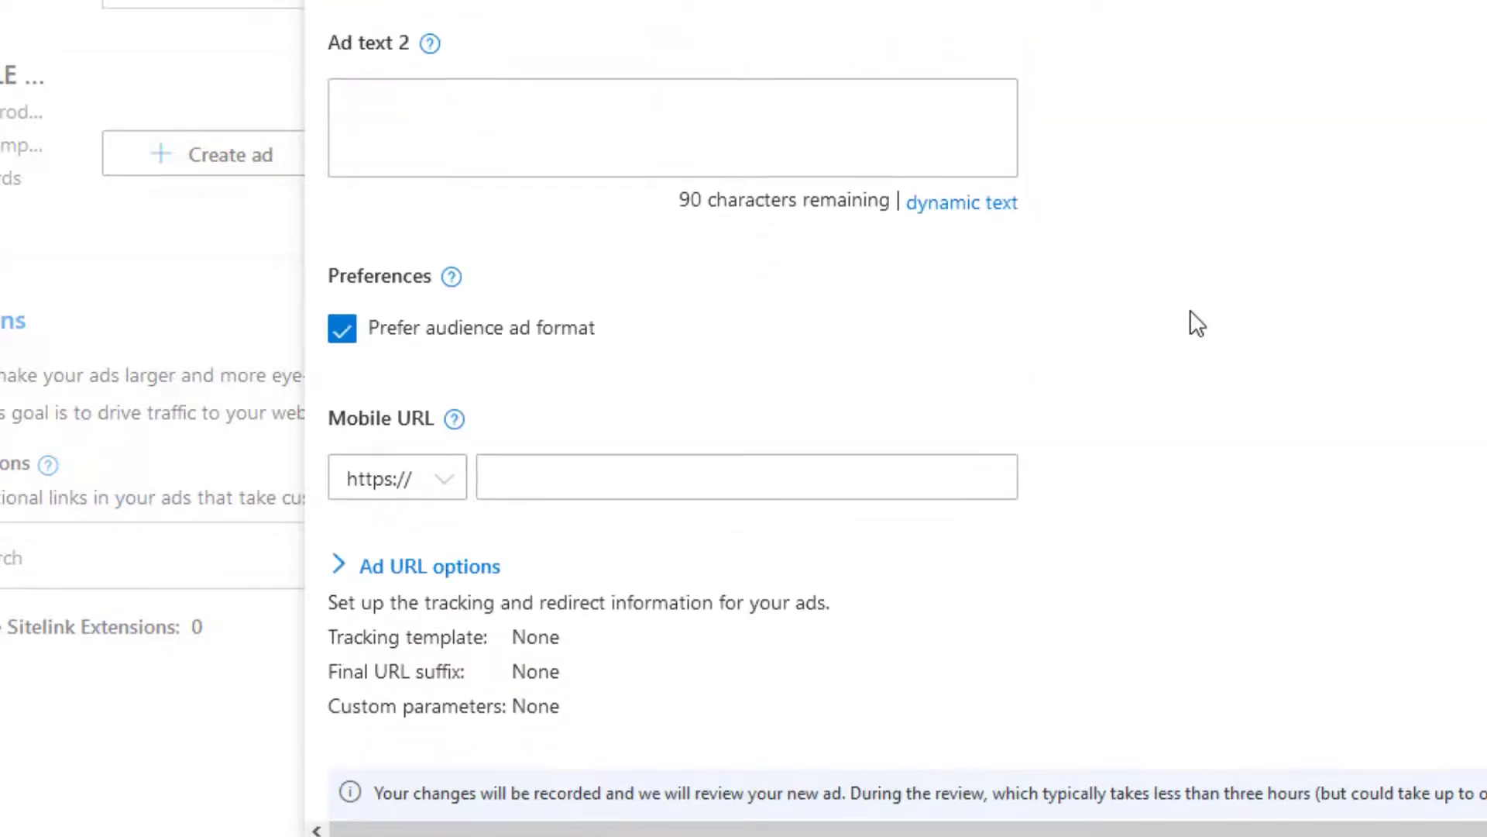
{"action": "left_click", "coordinate": [374, 332]}
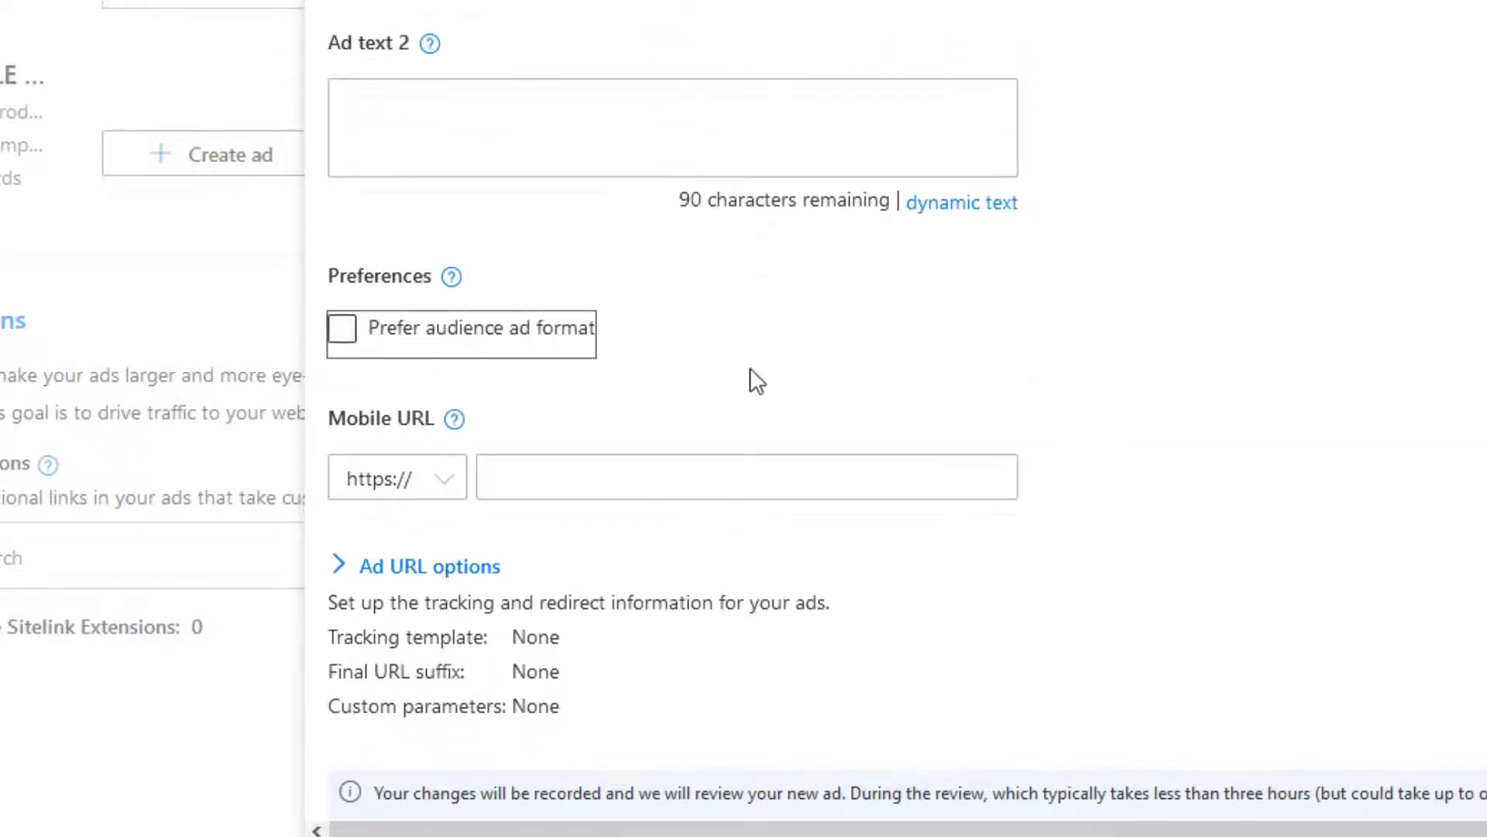
{"action": "left_click", "coordinate": [341, 567]}
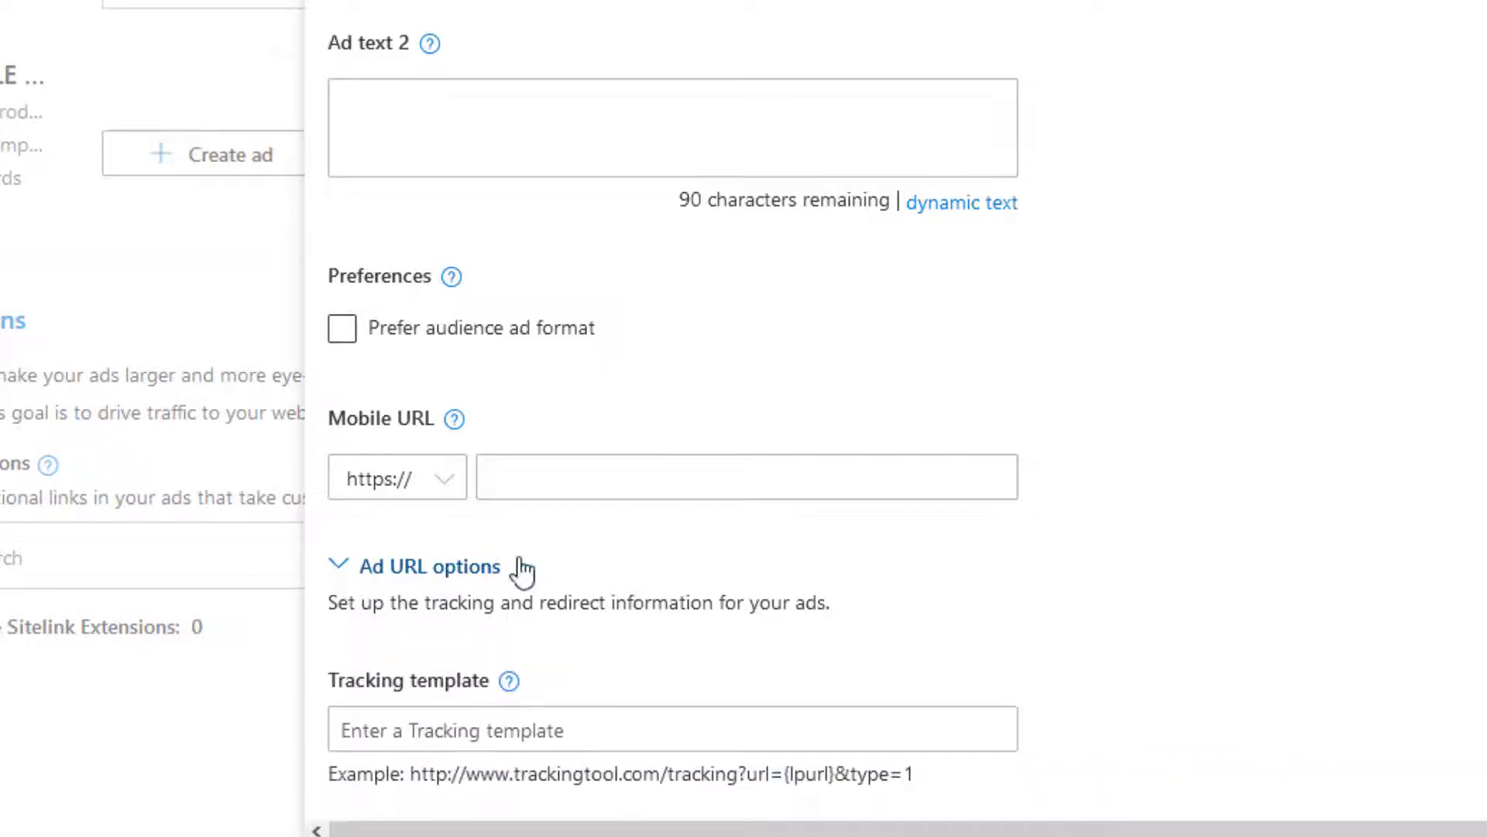
{"action": "scroll", "coordinate": [736, 571], "scroll_direction": "down", "scroll_amount": 6}
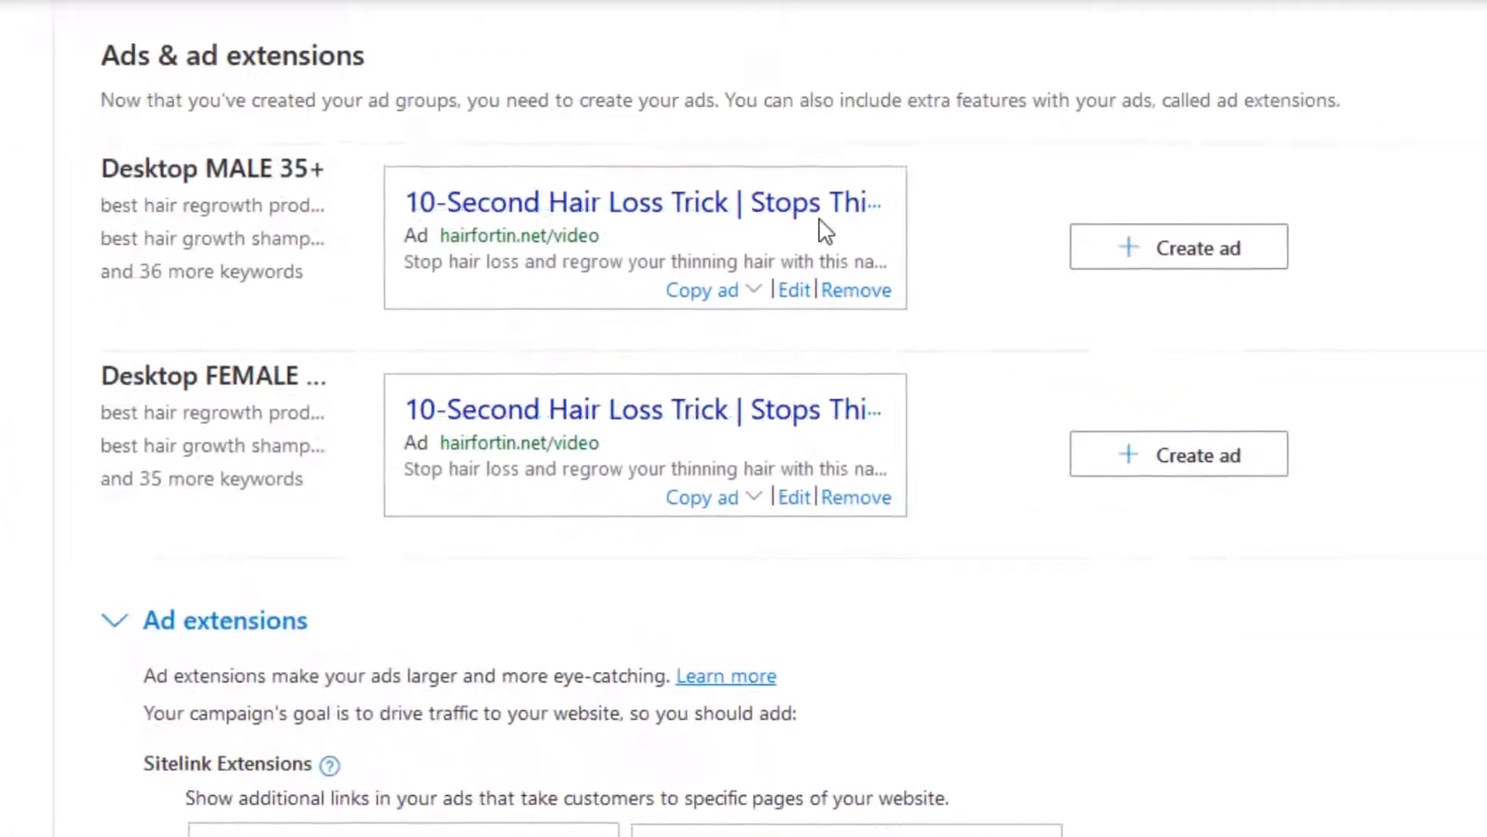
Step: Copy the tracking template from the Desktop MALE 35+ ad's URL options and close the ad without changes
{"action": "scroll", "coordinate": [816, 232], "scroll_direction": "up", "scroll_amount": 1}
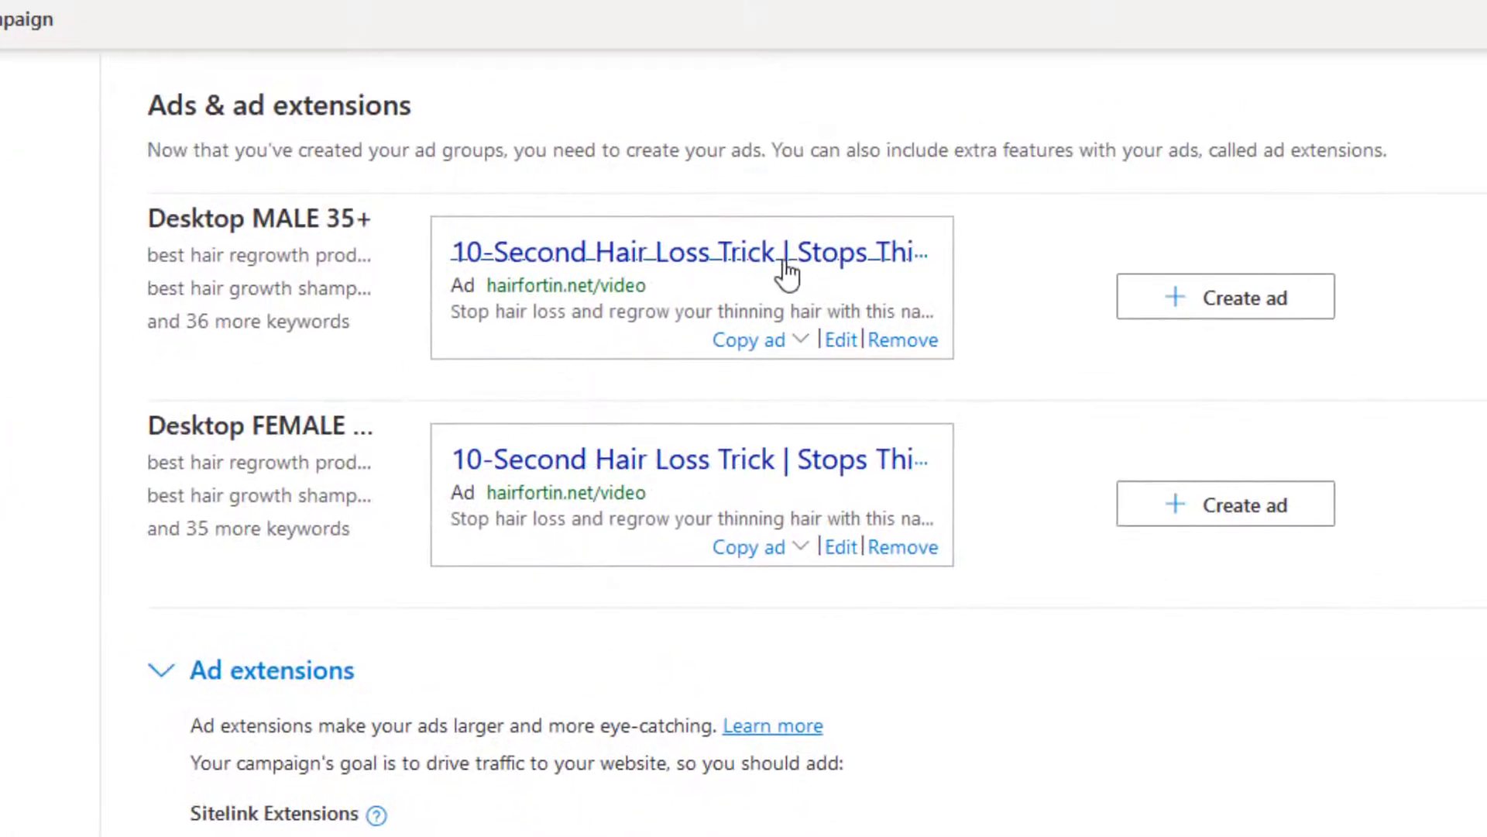
{"action": "left_click", "coordinate": [840, 340]}
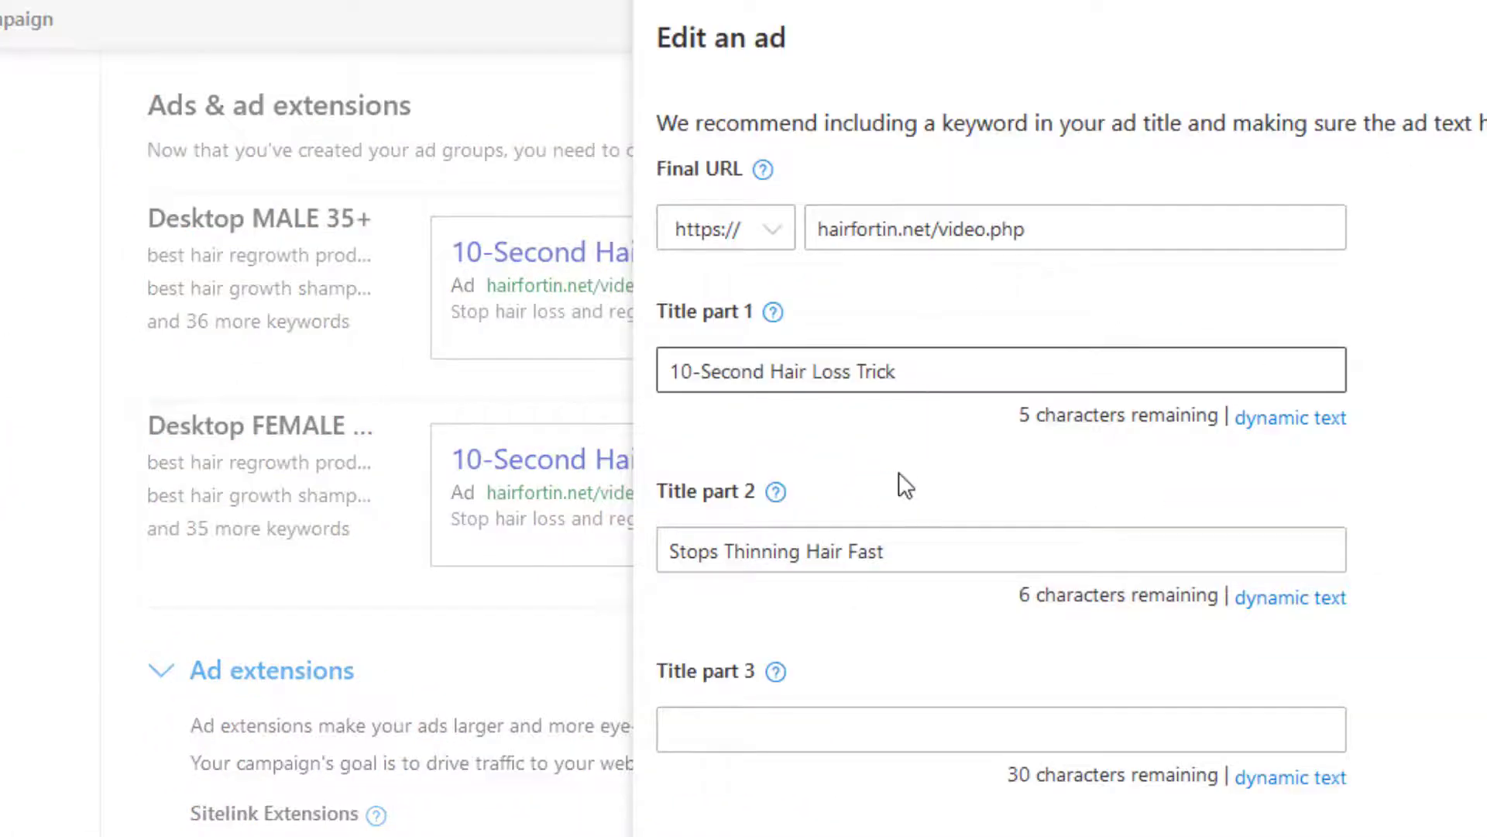
{"action": "scroll", "coordinate": [896, 481], "scroll_direction": "down", "scroll_amount": 7}
{"action": "scroll", "coordinate": [920, 627], "scroll_direction": "down", "scroll_amount": 3}
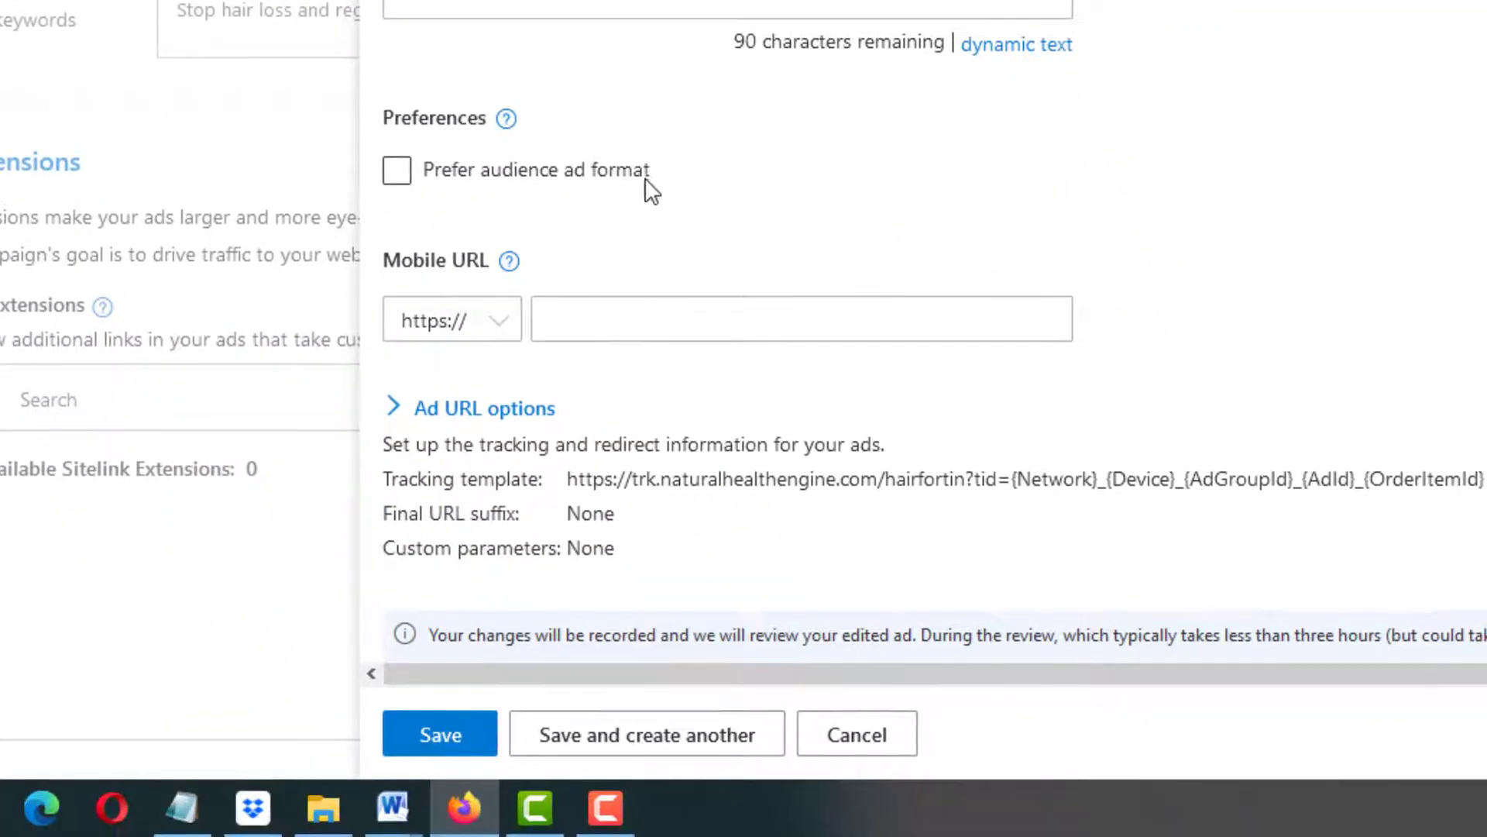
{"action": "left_click", "coordinate": [396, 405]}
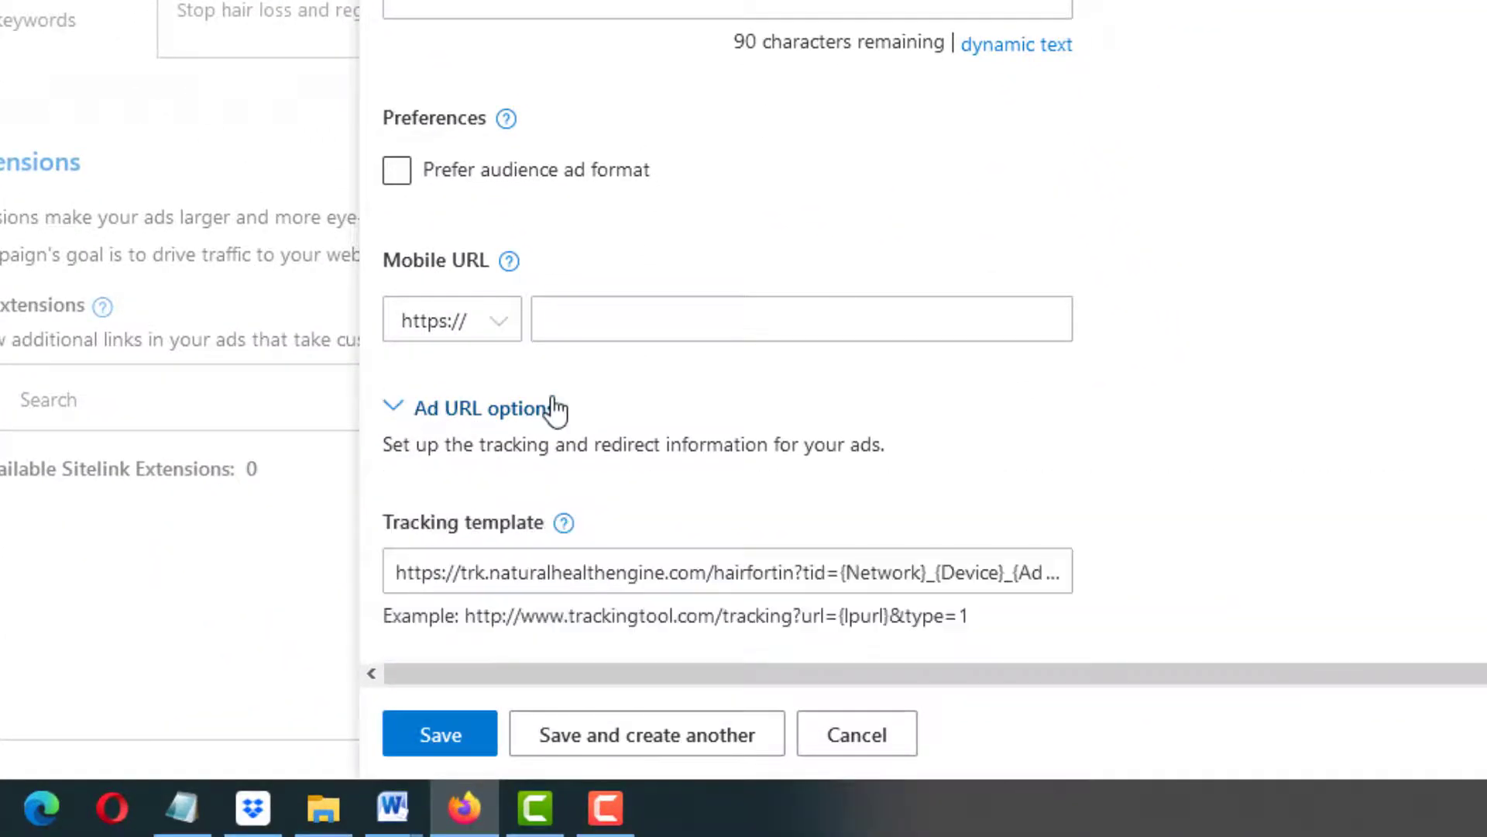
{"action": "scroll", "coordinate": [697, 414], "scroll_direction": "down", "scroll_amount": 2}
{"action": "left_click", "coordinate": [737, 414]}
{"action": "key", "text": "ctrl+a"}
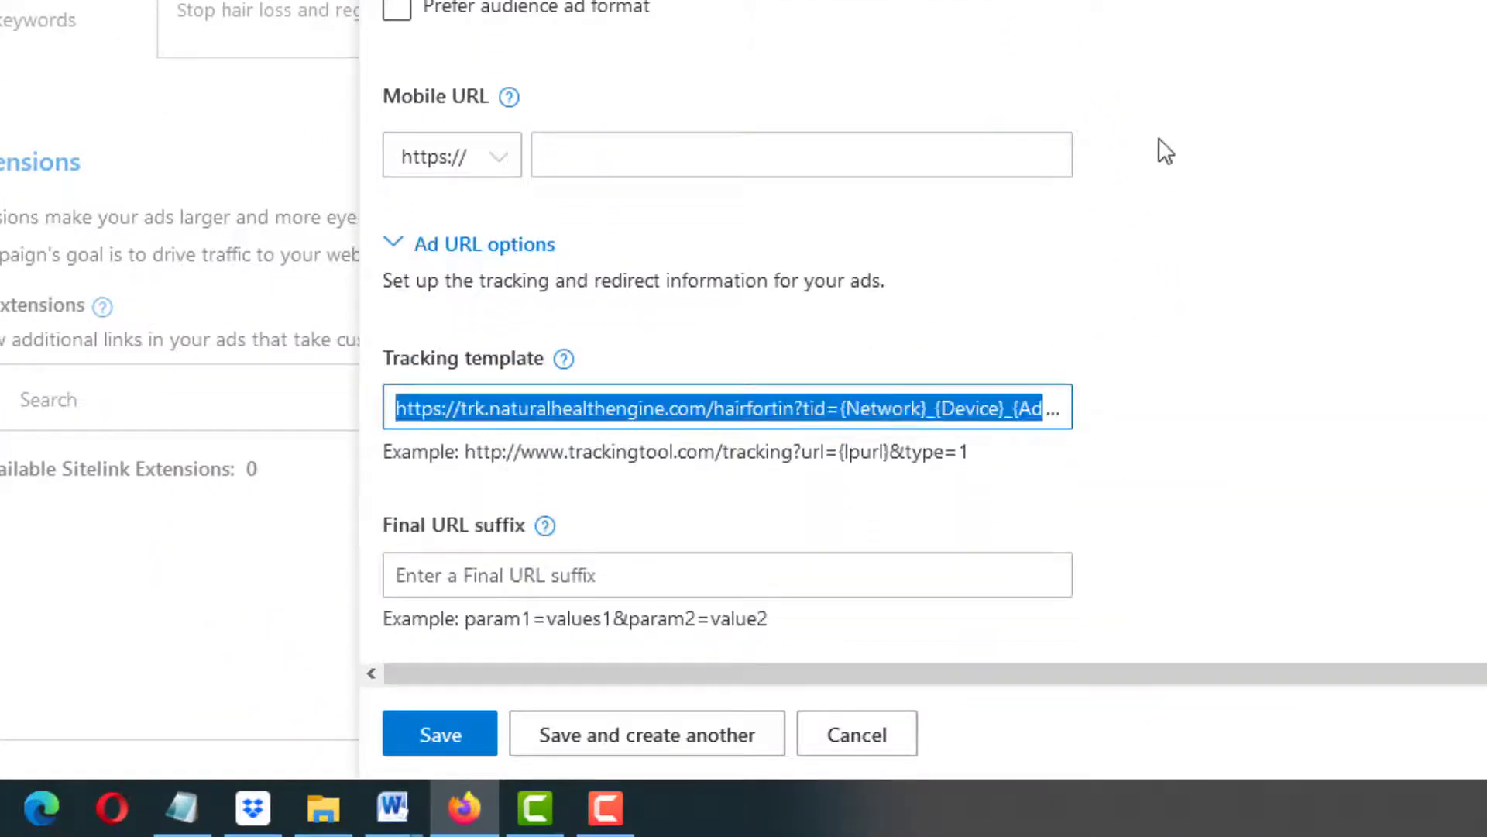
{"action": "left_click", "coordinate": [794, 485]}
{"action": "left_click", "coordinate": [857, 734]}
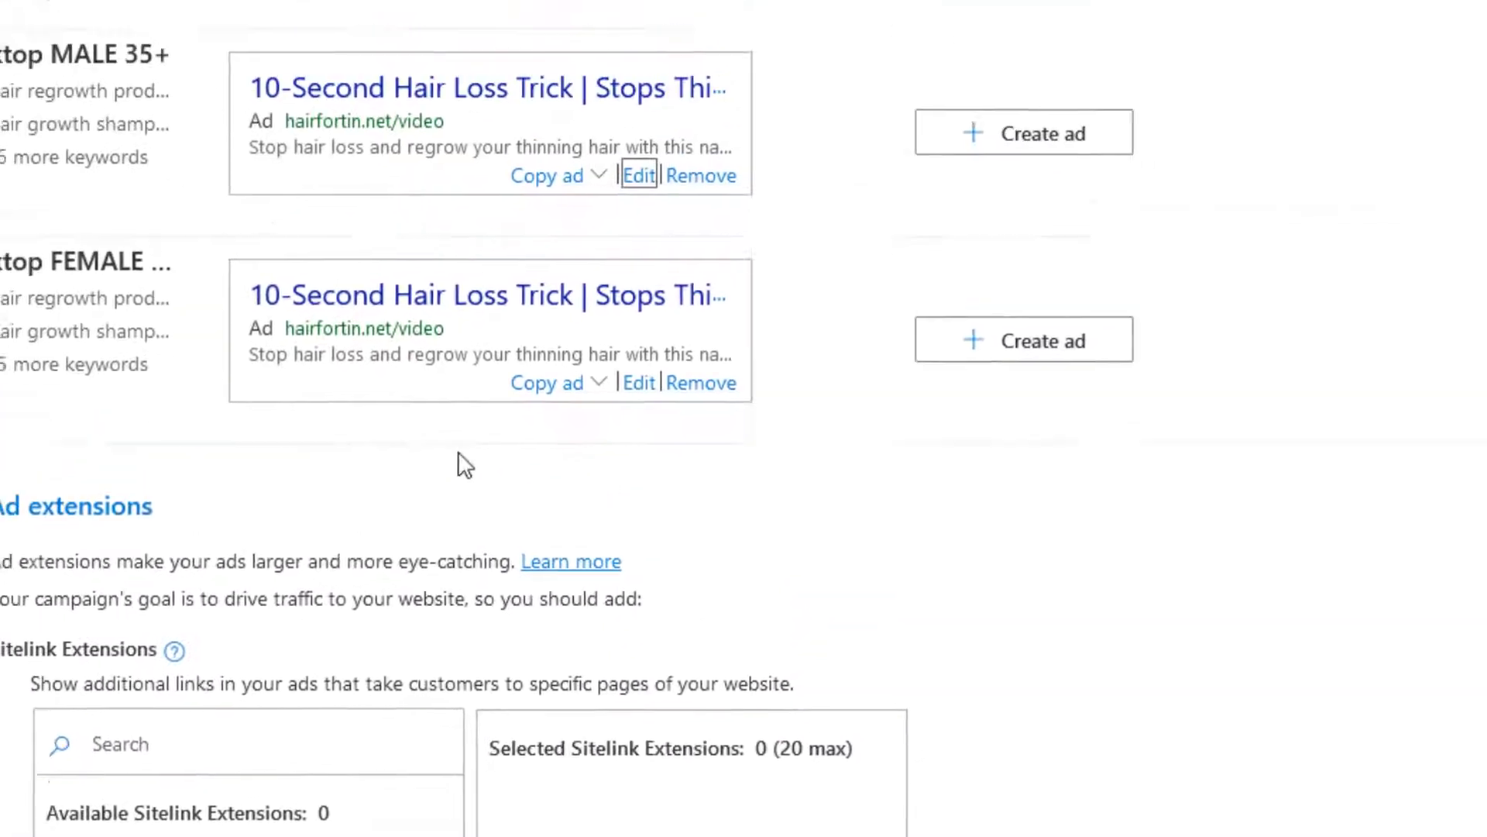
{"action": "left_click", "coordinate": [666, 513]}
{"action": "scroll", "coordinate": [727, 558], "scroll_direction": "down", "scroll_amount": 5}
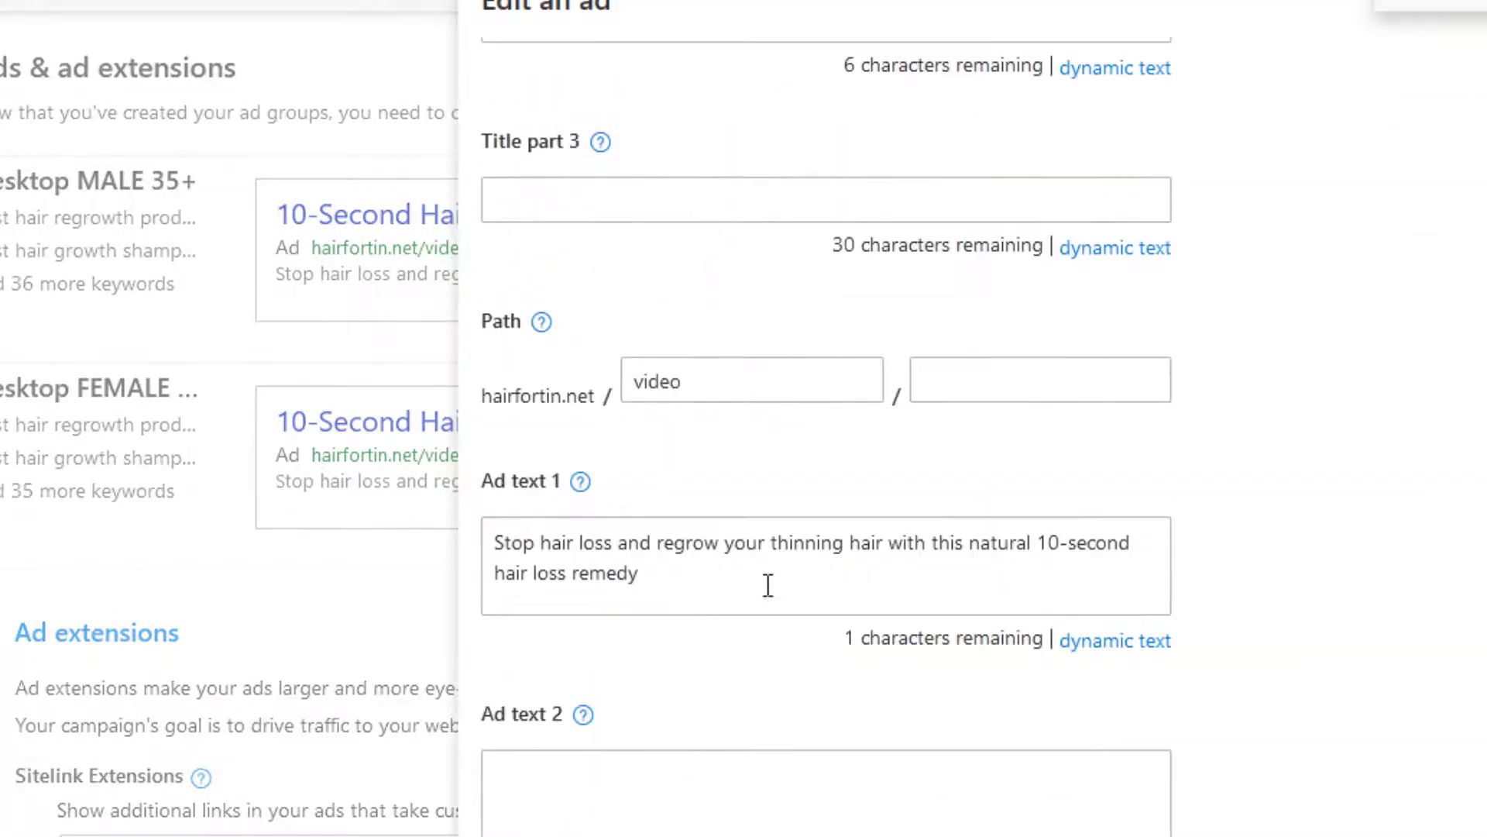
{"action": "scroll", "coordinate": [823, 615], "scroll_direction": "down", "scroll_amount": 10}
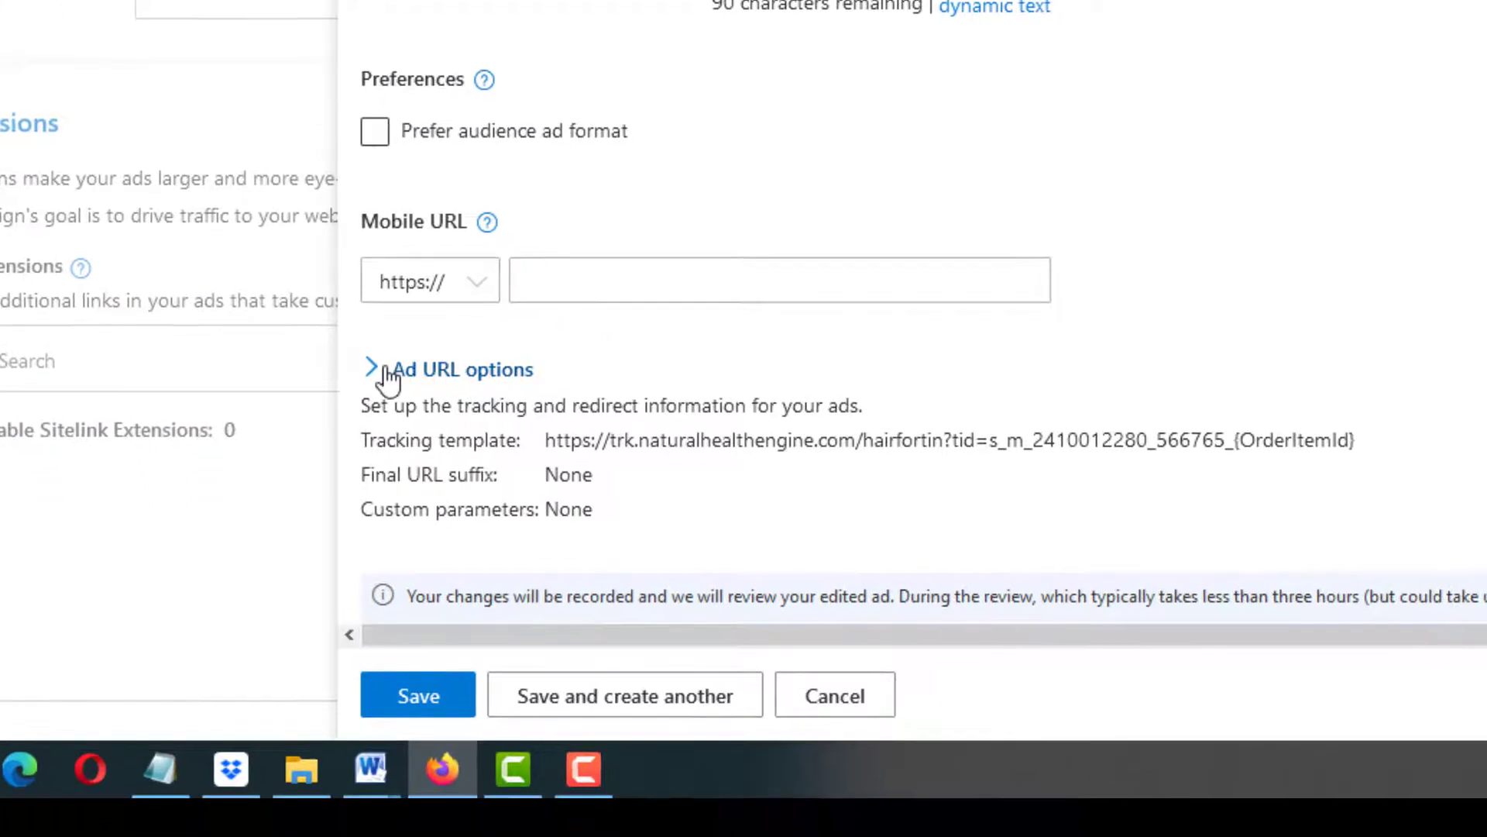
{"action": "left_click", "coordinate": [386, 370]}
{"action": "scroll", "coordinate": [565, 357], "scroll_direction": "down", "scroll_amount": 6}
{"action": "left_click", "coordinate": [775, 54]}
{"action": "key", "text": "ctrl+a"}
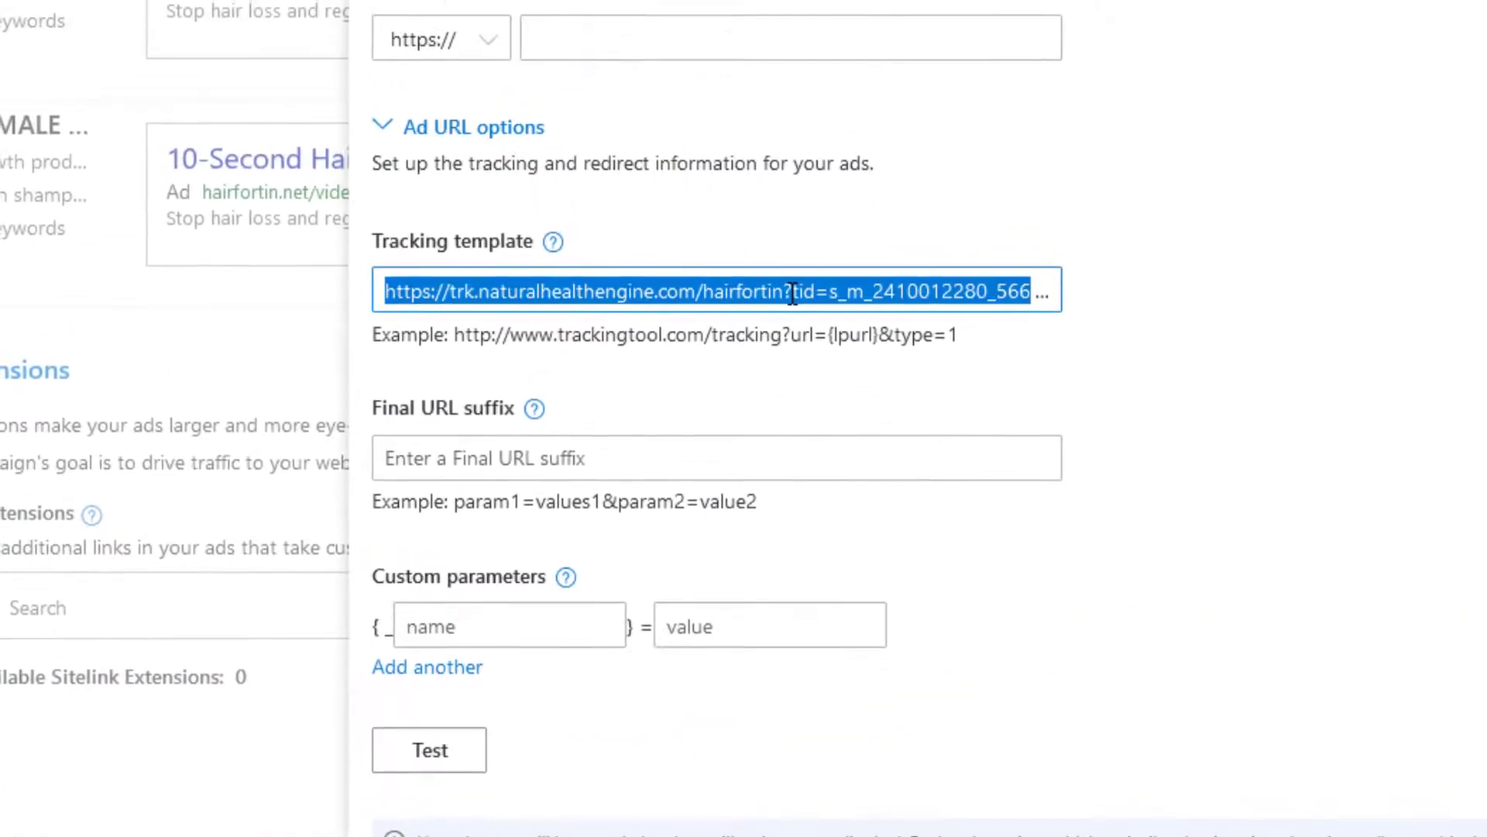
{"action": "type", "text": "https://trk.naturalhealthengine.com/hairfortin?tid={Network}_{Device}_{AdGroupId}_{AdId}_{OrderItemId}"}
{"action": "left_click", "coordinate": [1205, 221]}
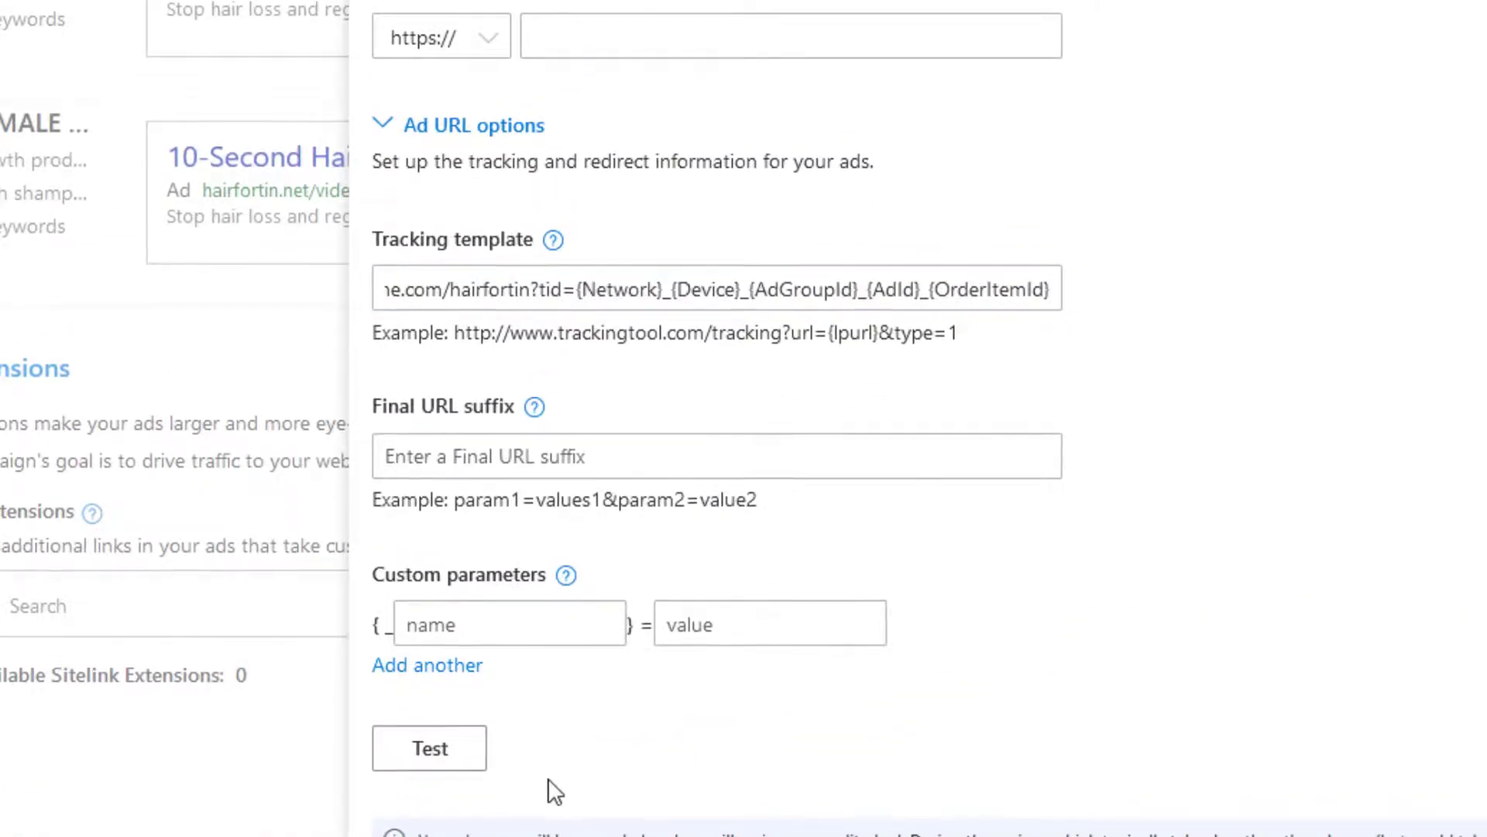
{"action": "left_click", "coordinate": [473, 815]}
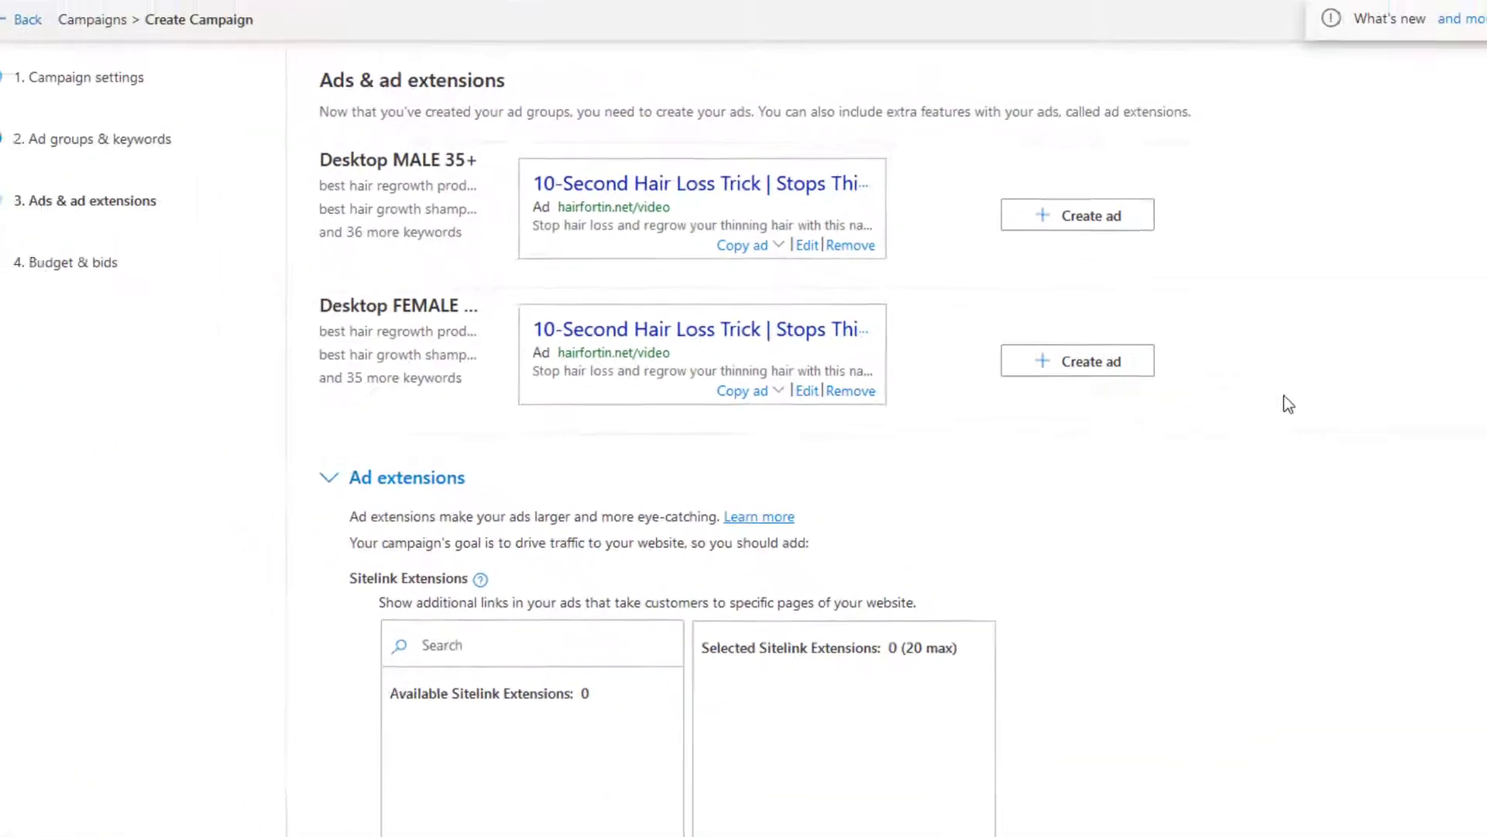
Step: Leave all ad extensions empty and continue to the campaign's budget and bids step
{"action": "scroll", "coordinate": [1274, 406], "scroll_direction": "down", "scroll_amount": 4}
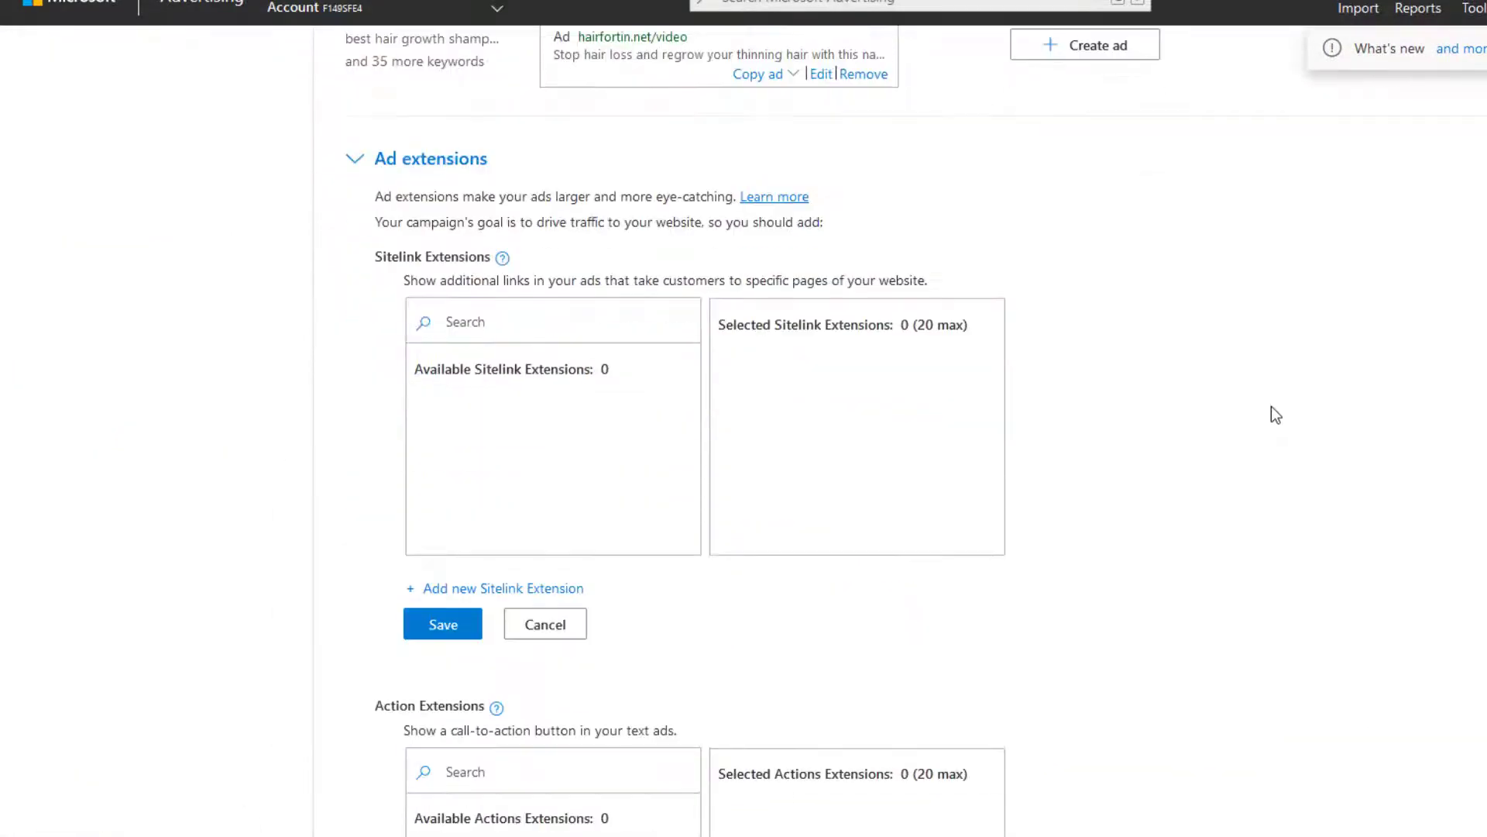
{"action": "scroll", "coordinate": [1188, 406], "scroll_direction": "down", "scroll_amount": 15}
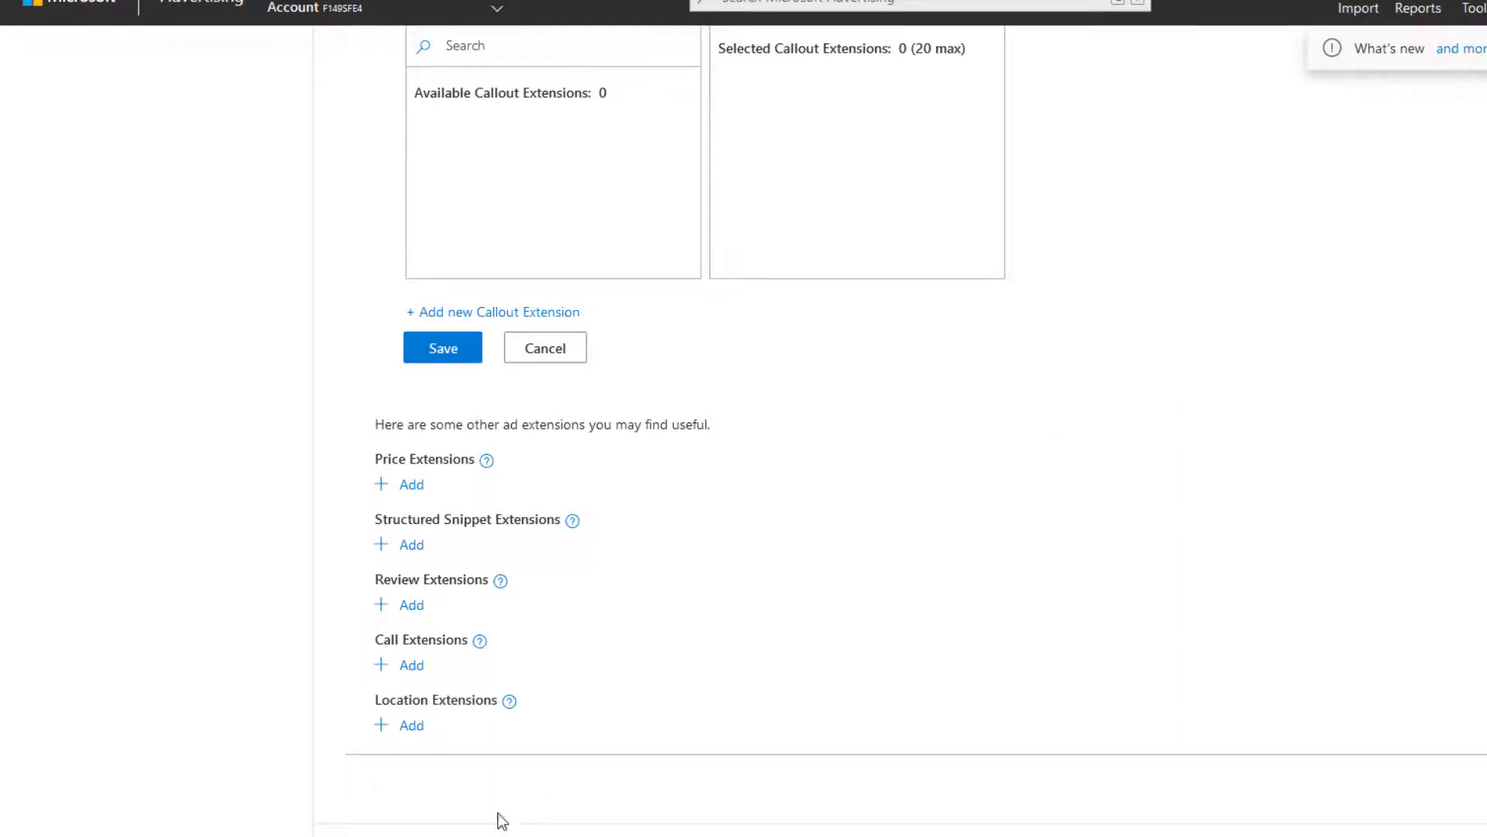
{"action": "left_click", "coordinate": [411, 757]}
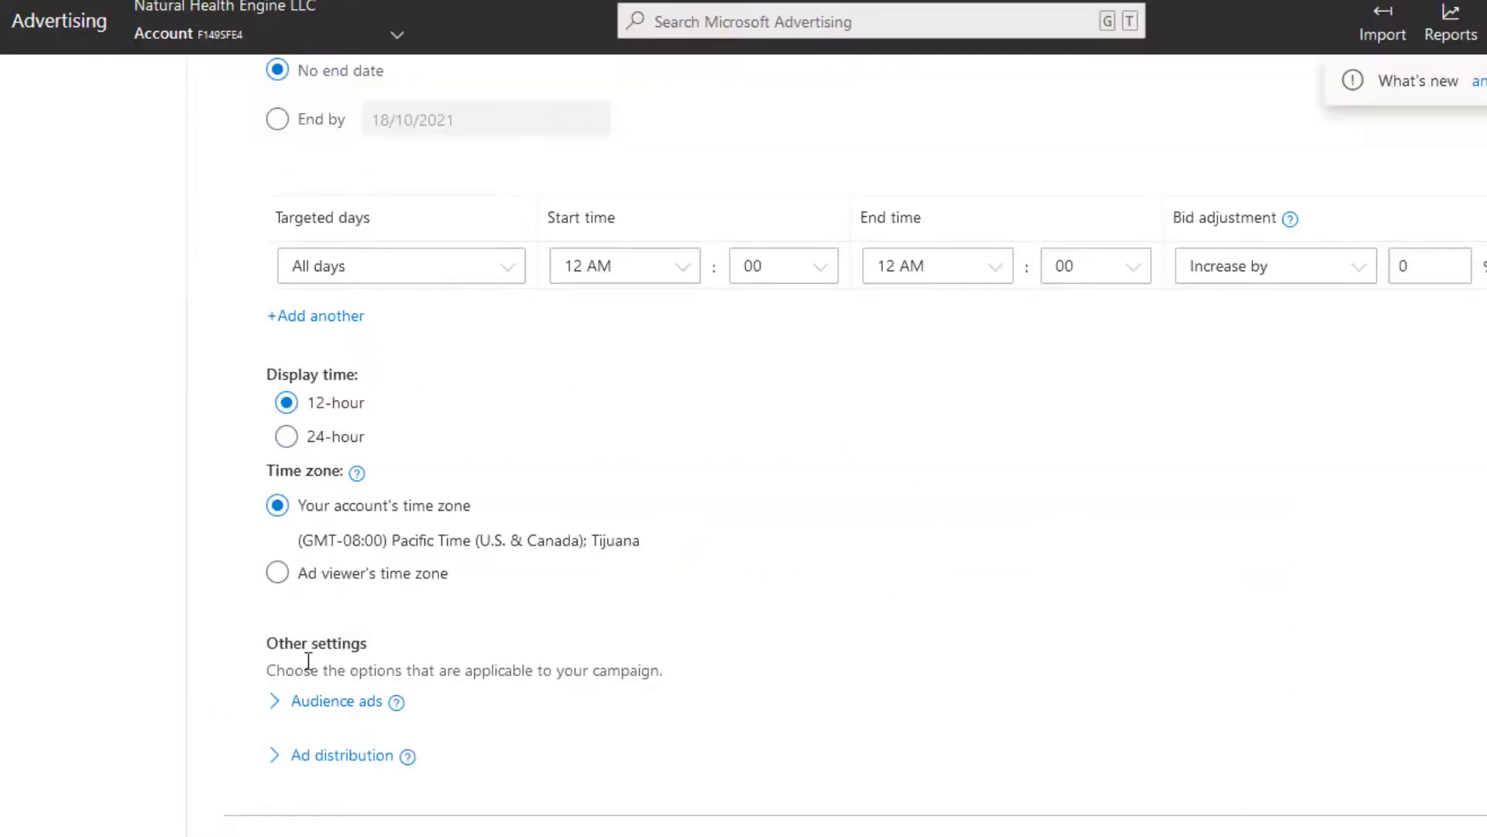
Step: Expand the audience ads and ad distribution settings and restrict distribution to "Bing, AOL, and Yahoo search (owned and operated) only"
{"action": "left_click", "coordinate": [279, 706]}
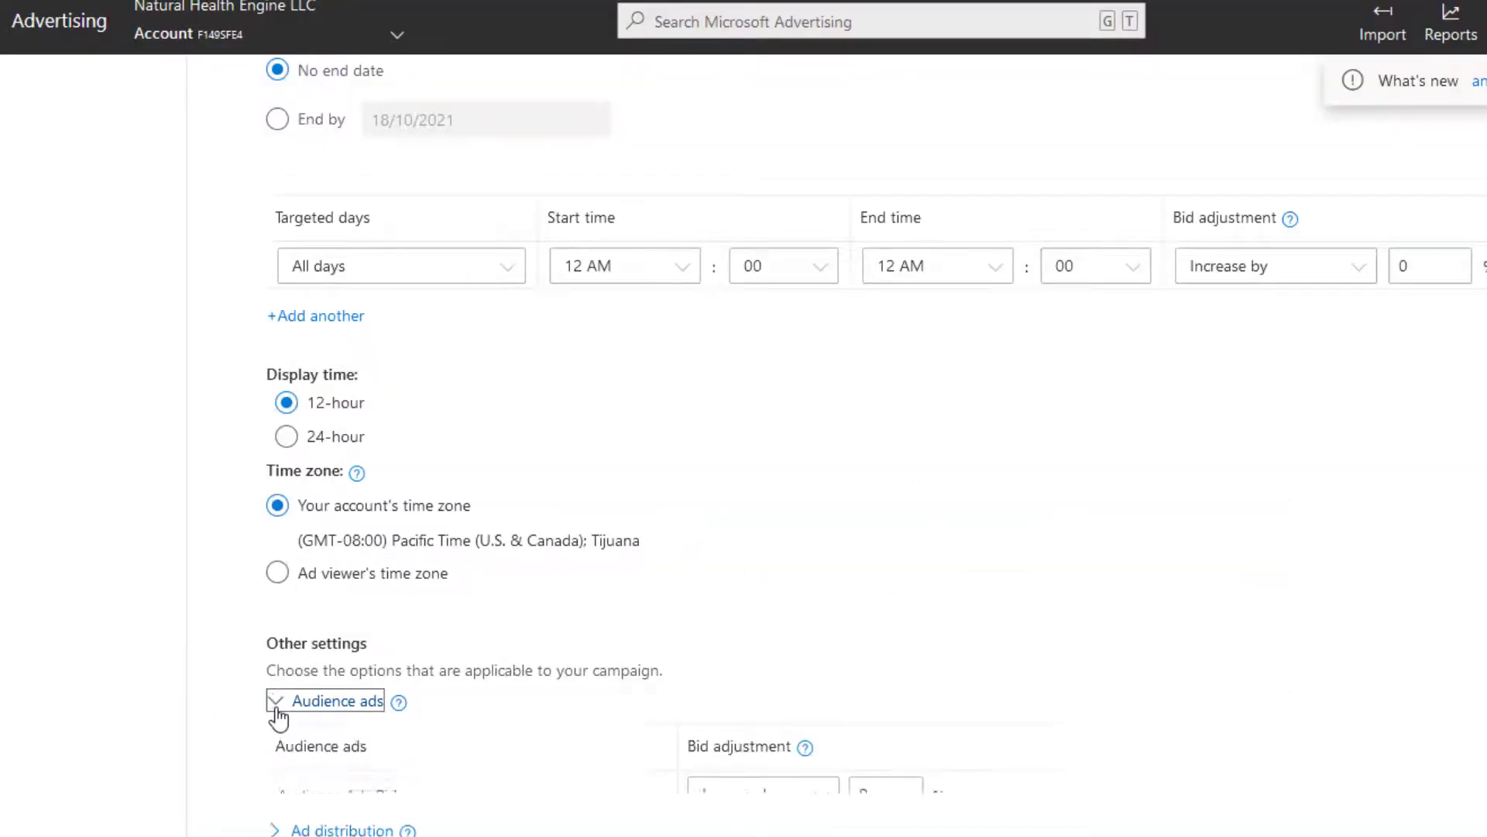
{"action": "scroll", "coordinate": [412, 723], "scroll_direction": "down", "scroll_amount": 1}
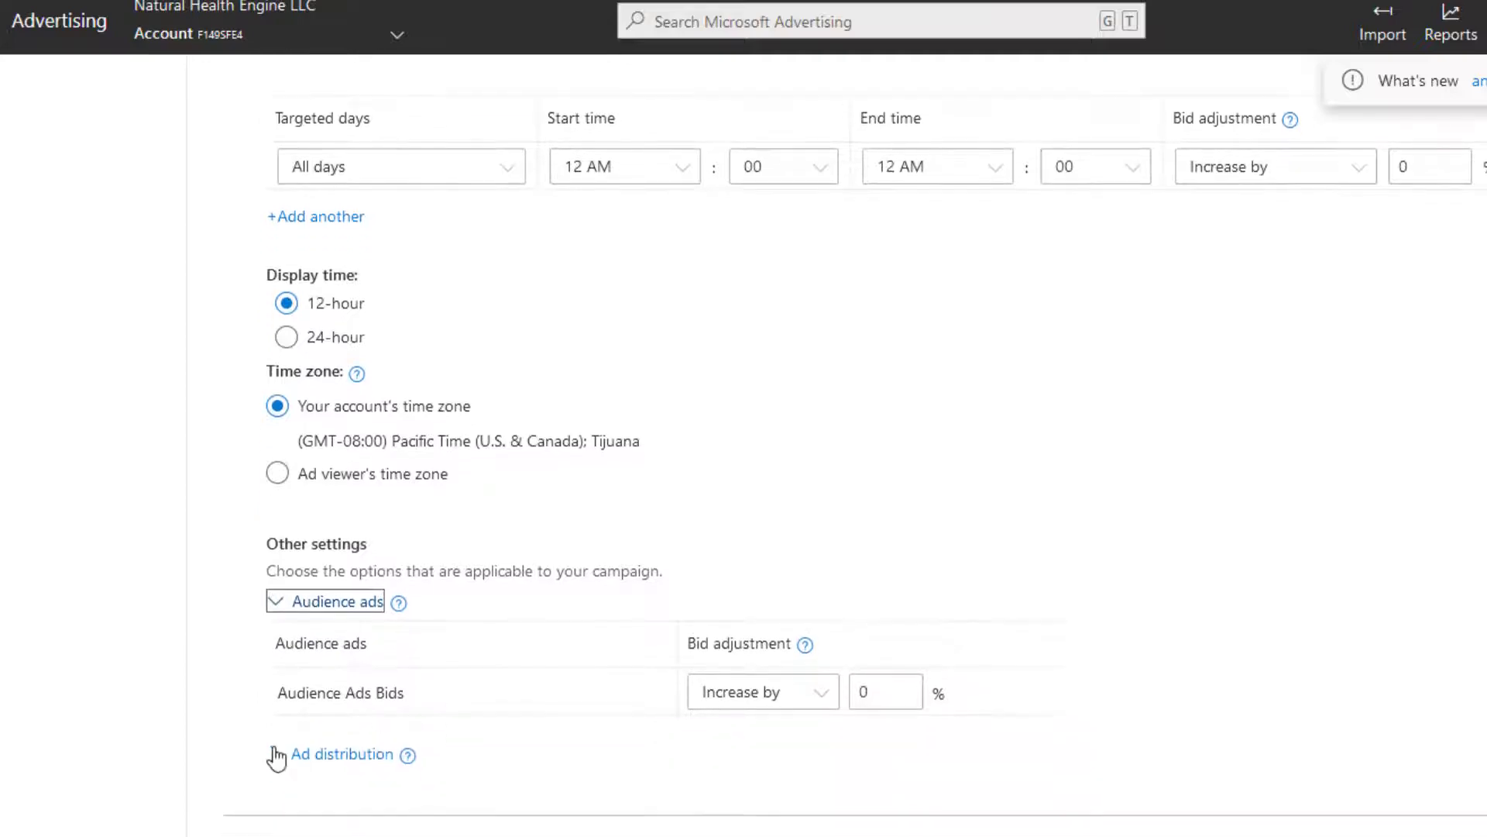
{"action": "left_click", "coordinate": [279, 755]}
{"action": "scroll", "coordinate": [430, 763], "scroll_direction": "down", "scroll_amount": 3}
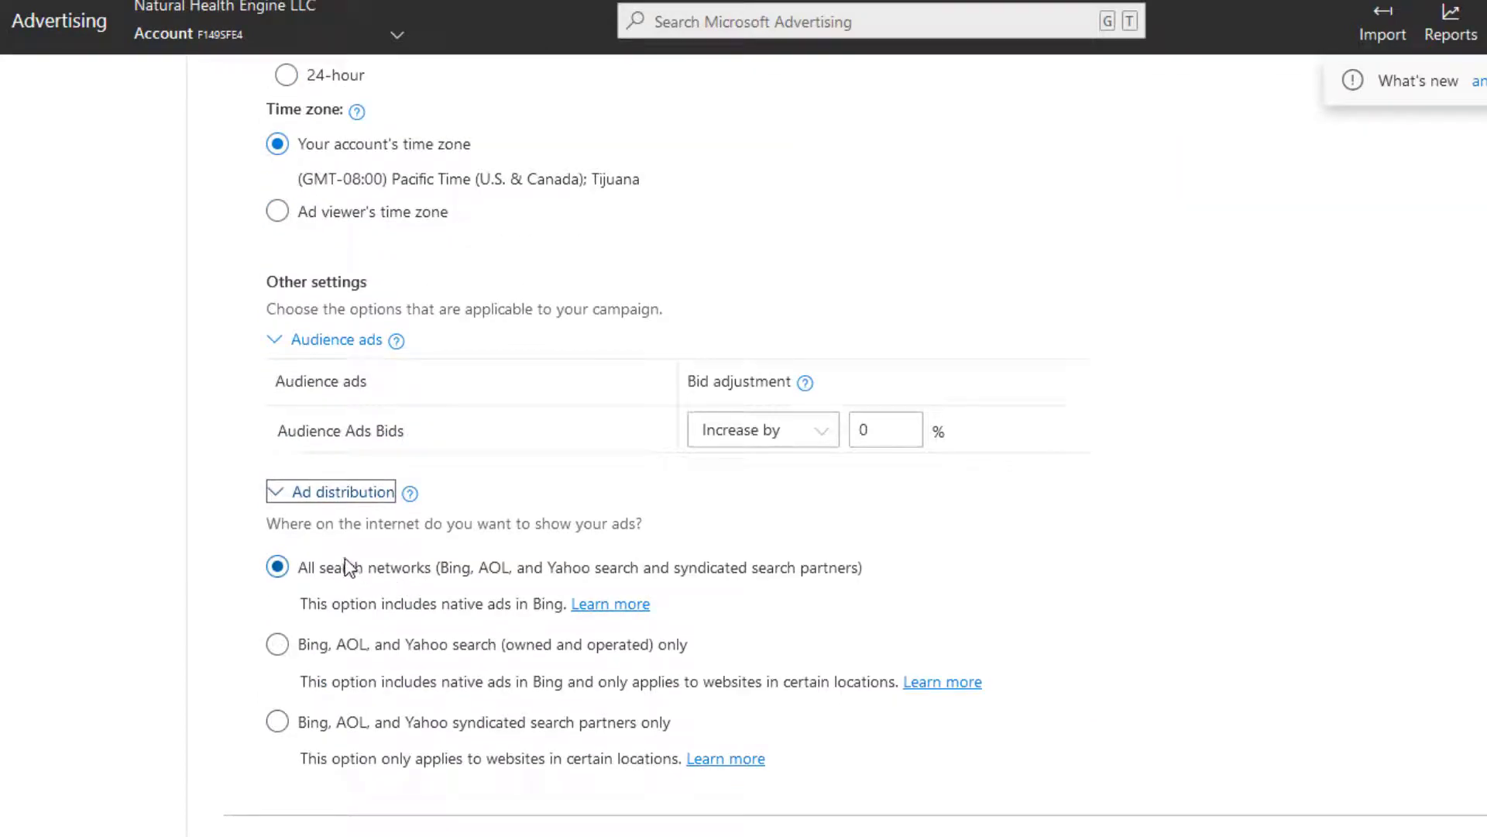
{"action": "left_click", "coordinate": [281, 650]}
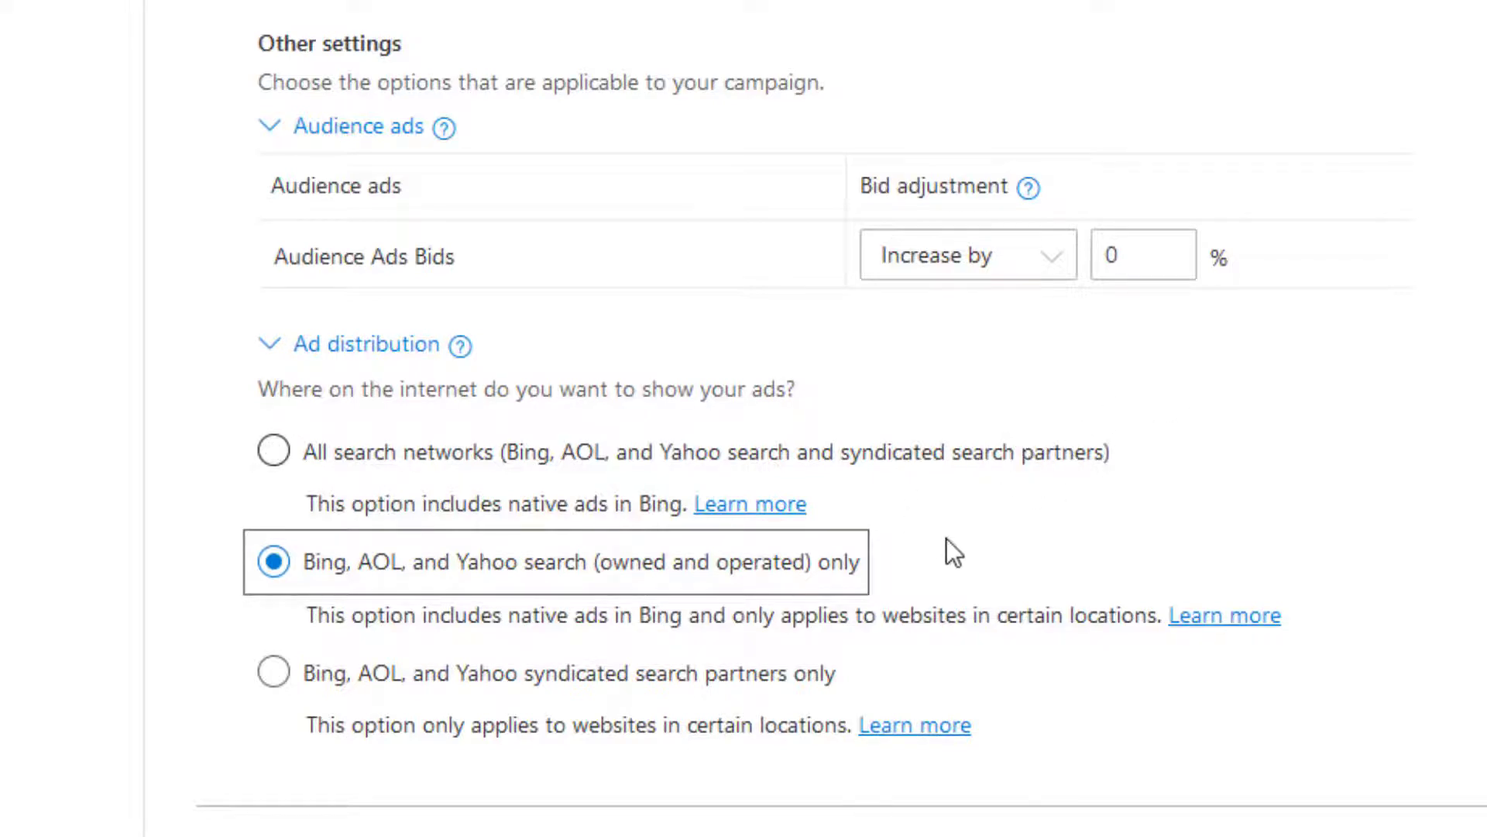
{"action": "left_click", "coordinate": [1279, 552]}
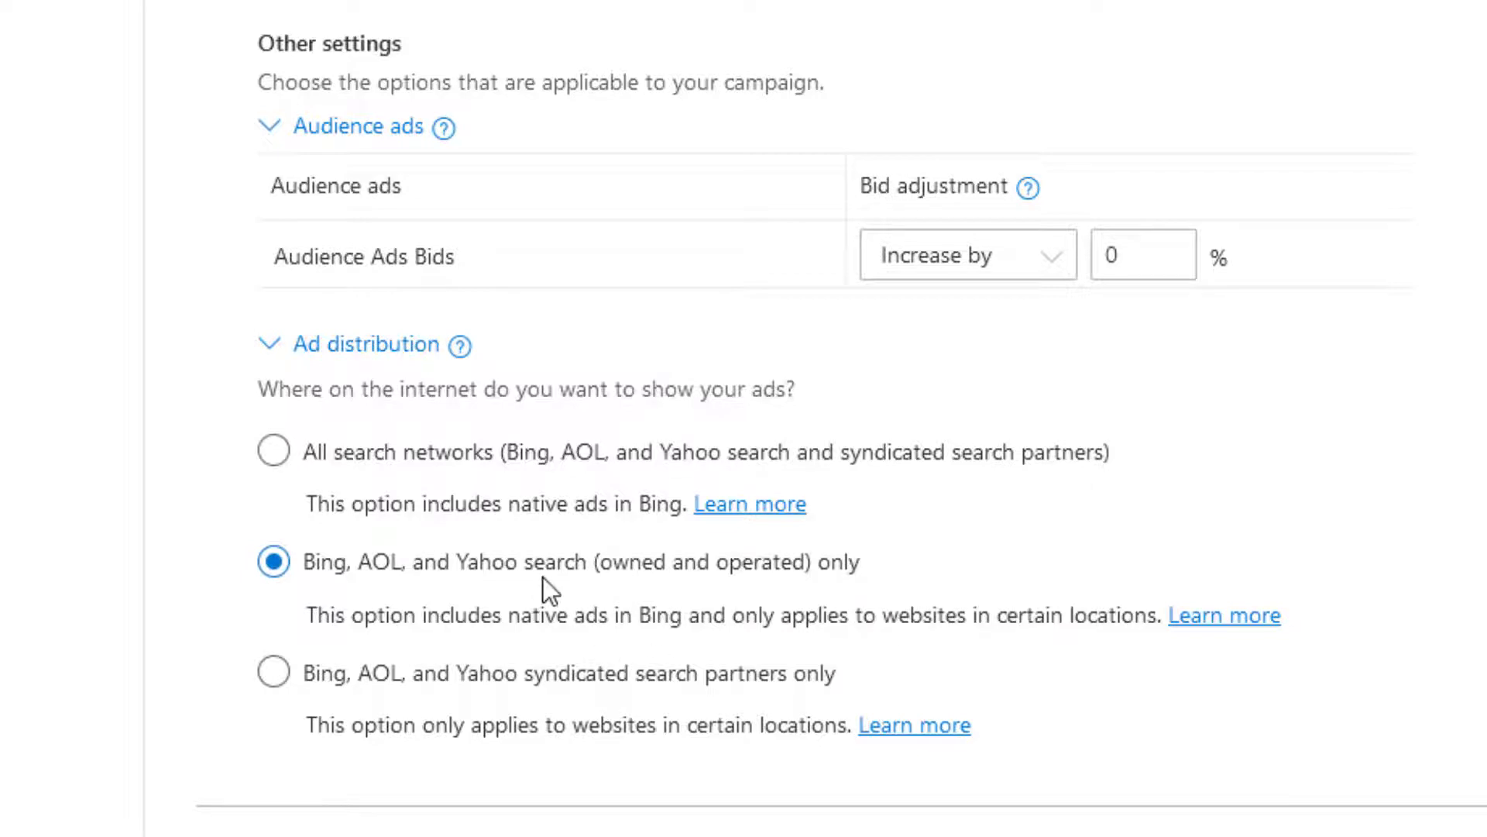
{"action": "left_click", "coordinate": [937, 552]}
Step: Review the ad schedule, time zone, ad group bids, campaign targets and ad distribution before saving
{"action": "scroll", "coordinate": [765, 566], "scroll_direction": "up", "scroll_amount": 6}
{"action": "scroll", "coordinate": [765, 566], "scroll_direction": "down", "scroll_amount": 6}
{"action": "scroll", "coordinate": [762, 569], "scroll_direction": "up", "scroll_amount": 5}
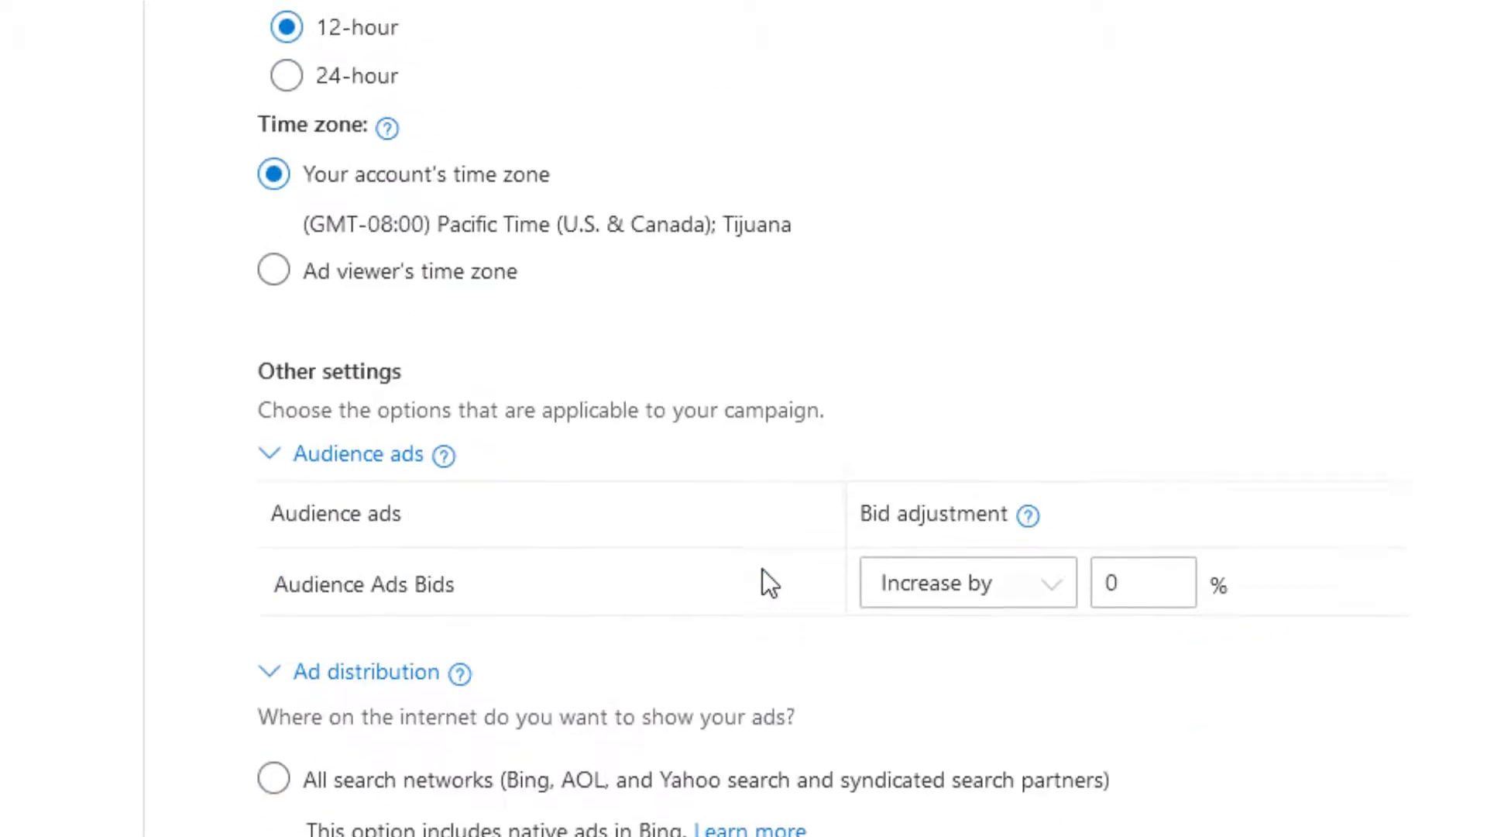
{"action": "scroll", "coordinate": [762, 569], "scroll_direction": "down", "scroll_amount": 4}
{"action": "scroll", "coordinate": [762, 581], "scroll_direction": "down", "scroll_amount": 1}
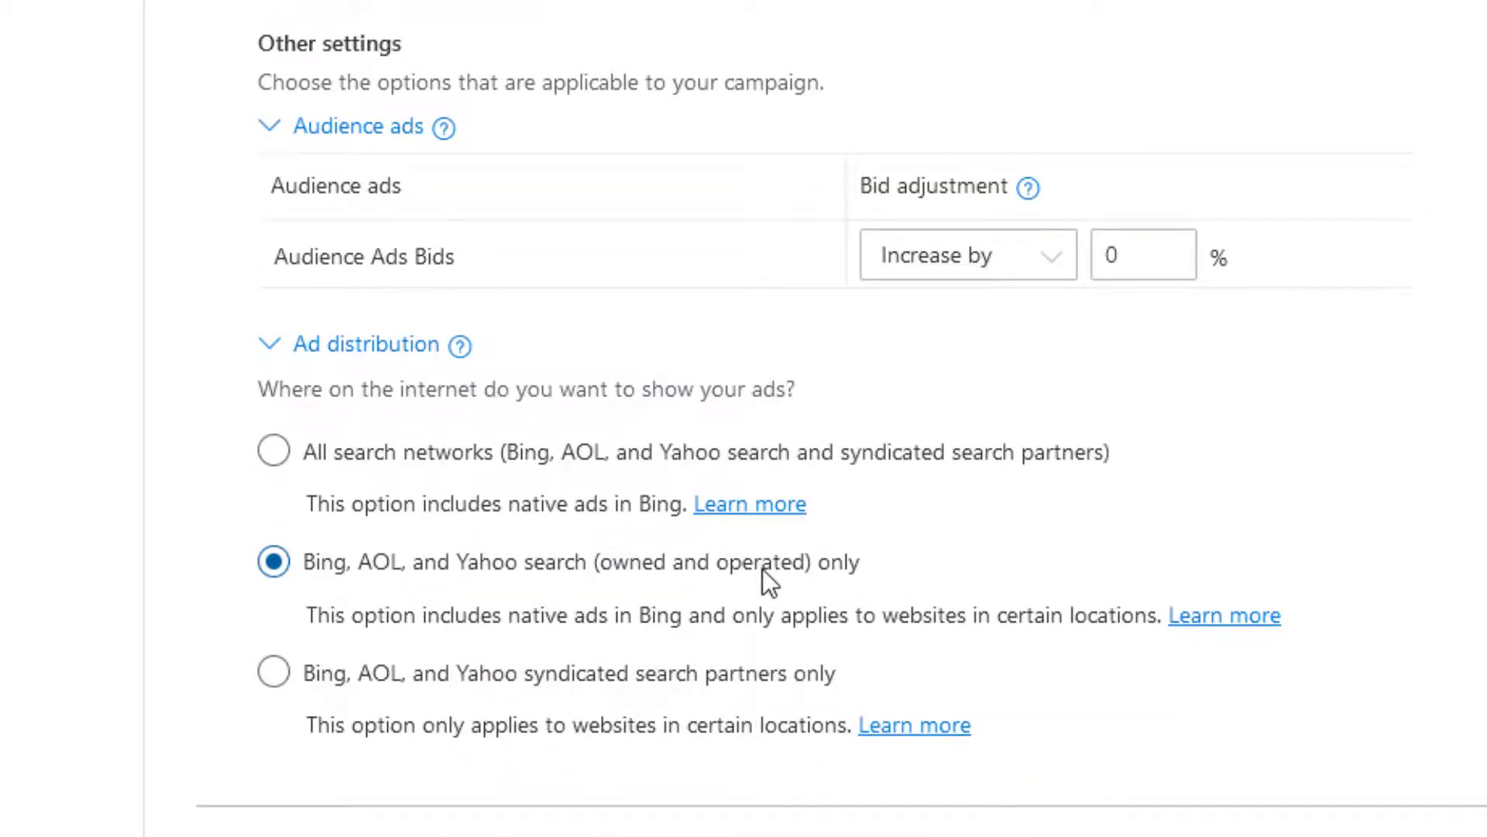
{"action": "scroll", "coordinate": [763, 568], "scroll_direction": "up", "scroll_amount": 7}
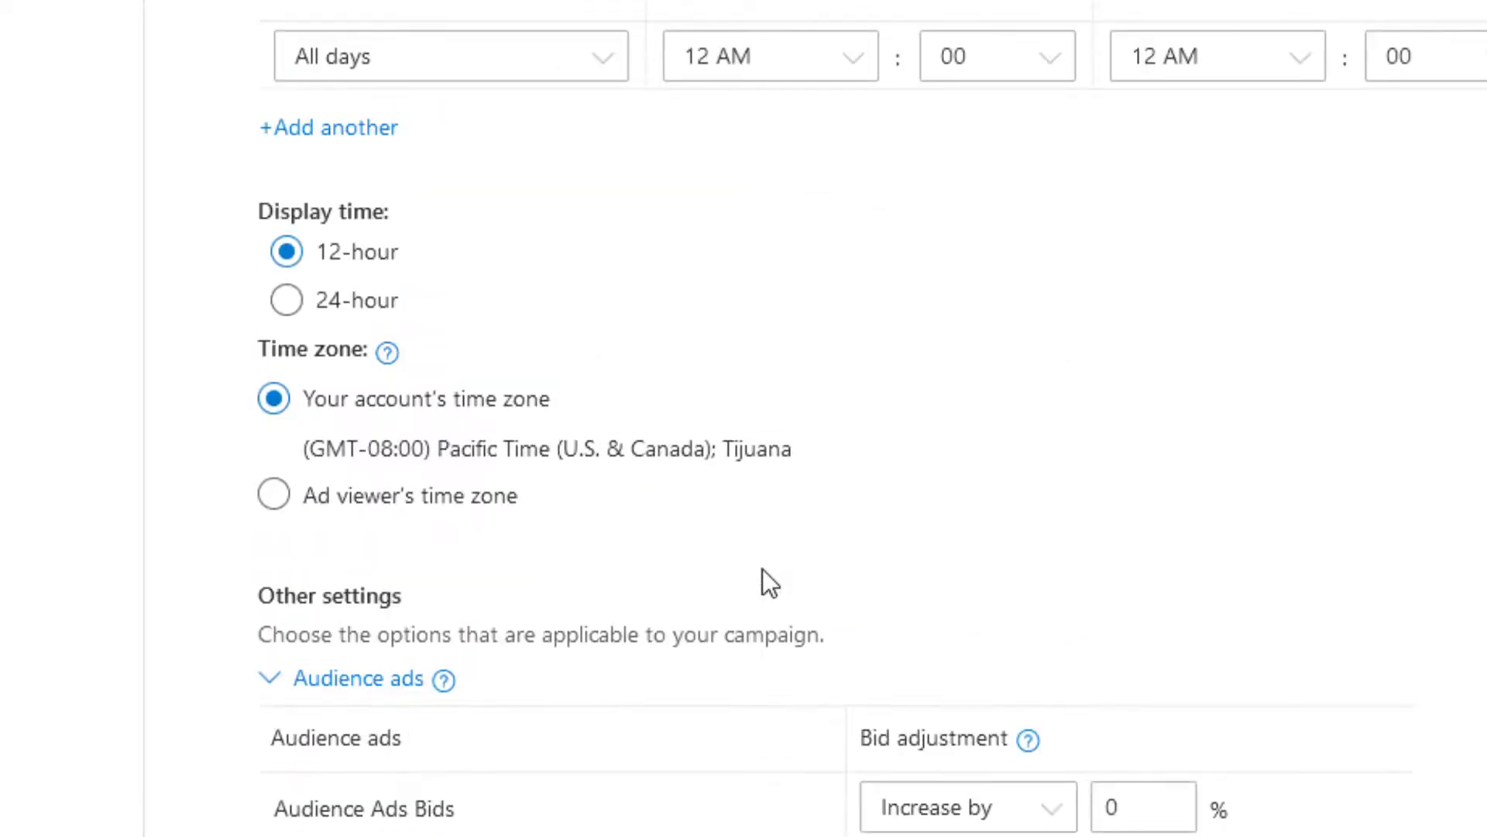
{"action": "scroll", "coordinate": [762, 569], "scroll_direction": "up", "scroll_amount": 2}
{"action": "scroll", "coordinate": [762, 582], "scroll_direction": "up", "scroll_amount": 8}
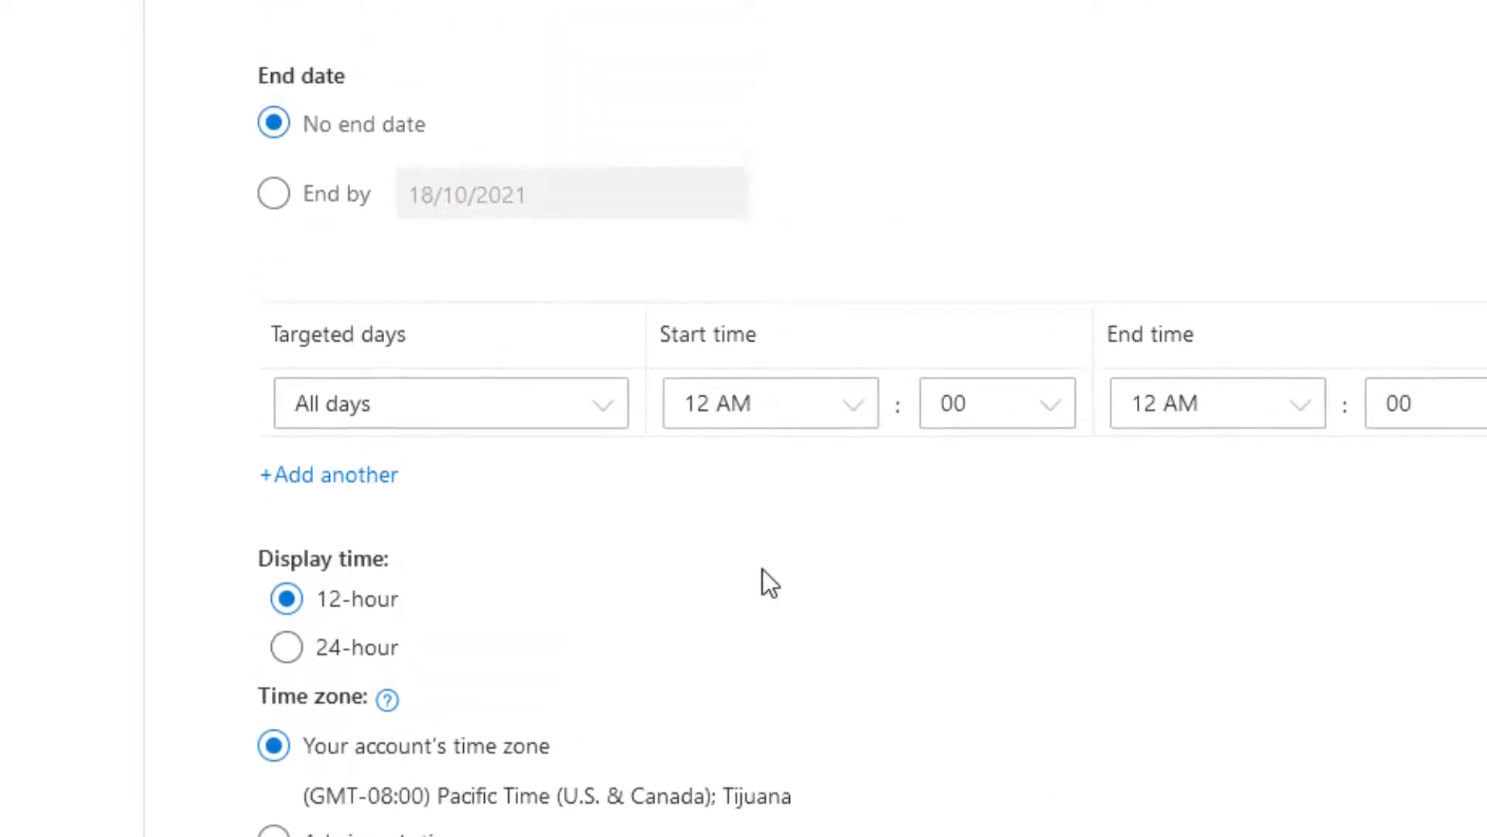
{"action": "scroll", "coordinate": [762, 568], "scroll_direction": "up", "scroll_amount": 16}
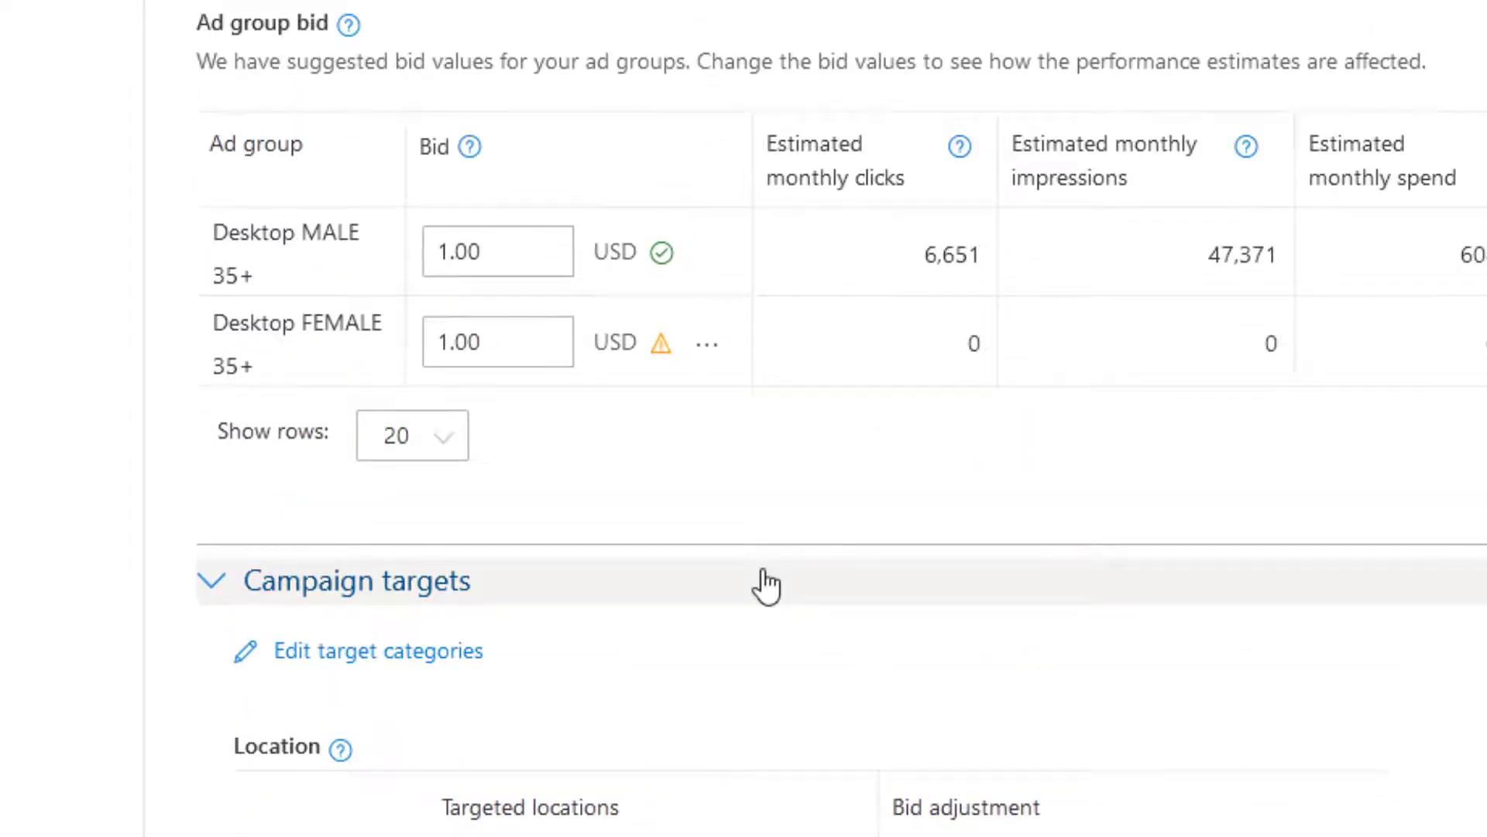
{"action": "scroll", "coordinate": [762, 582], "scroll_direction": "down", "scroll_amount": 20}
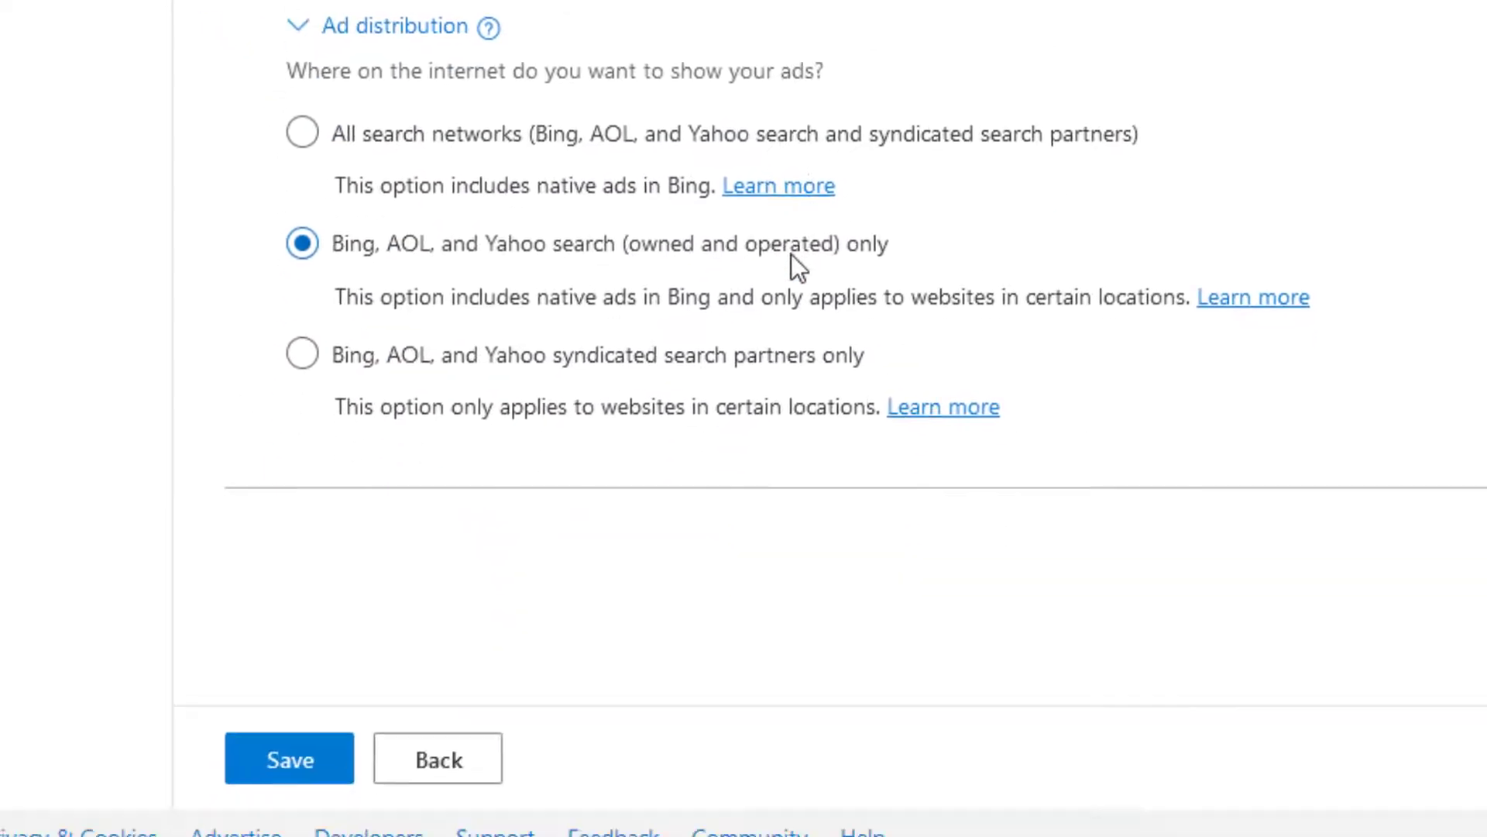
Step: Save the new campaign and open US - Harfortin to show its ad groups table
{"action": "left_click", "coordinate": [329, 761]}
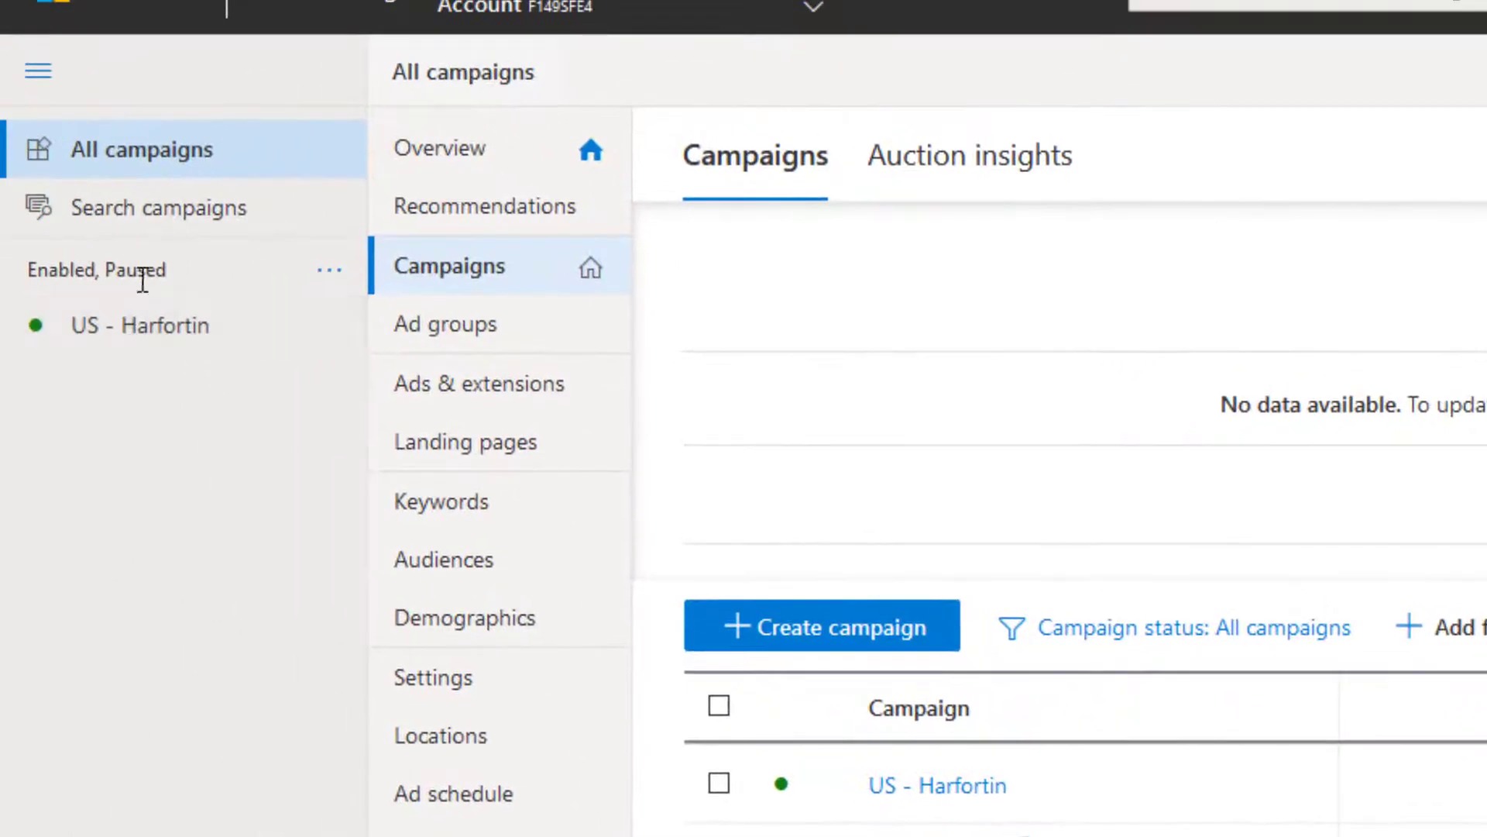
{"action": "left_click", "coordinate": [168, 326]}
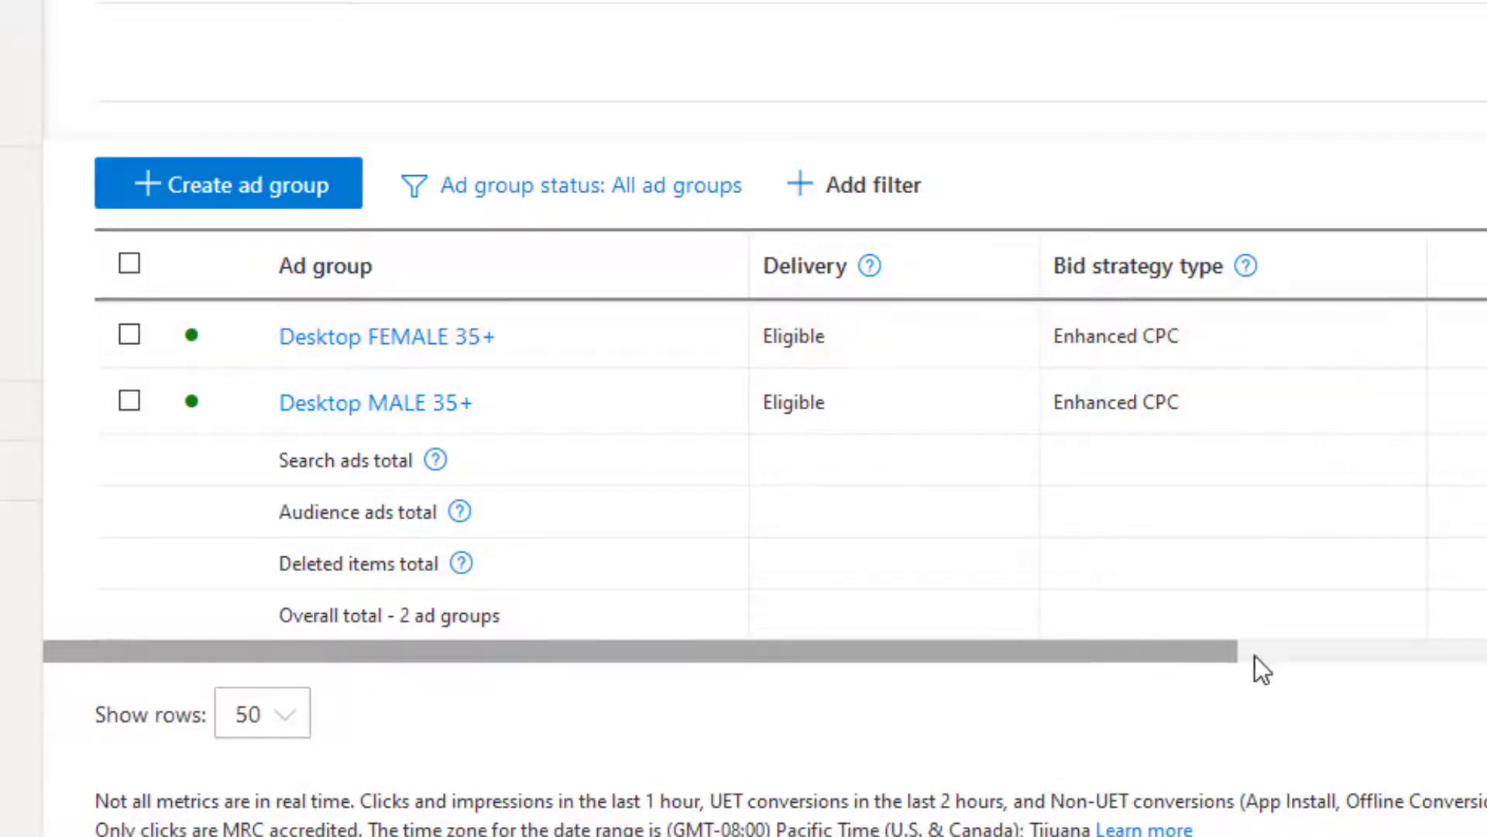
{"action": "left_click_drag", "start_coordinate": [1258, 655], "coordinate": [899, 591]}
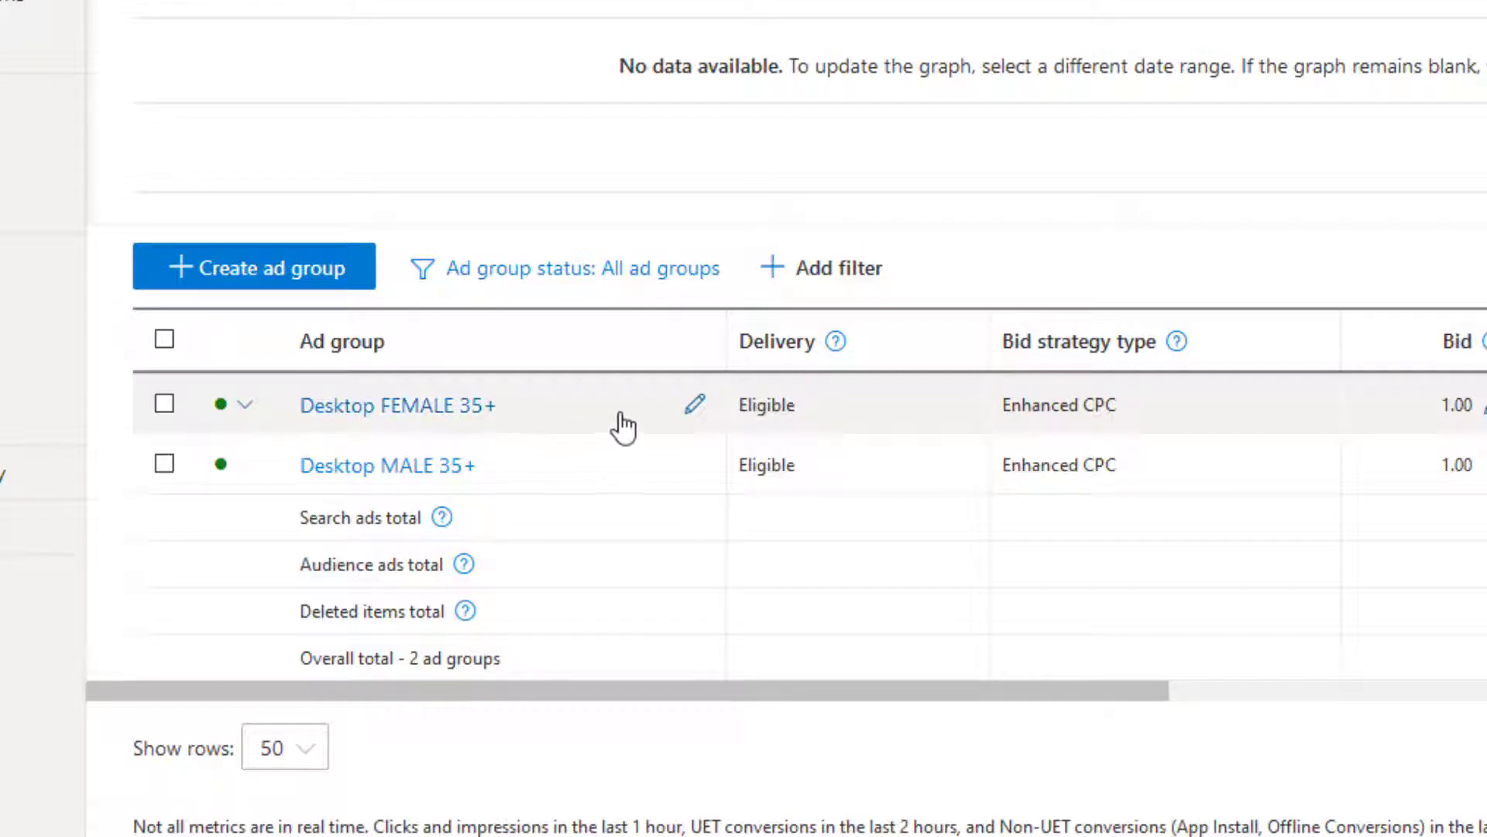
Step: Dismiss the ad group name editor and open the settings of the Desktop FEMALE 35+ ad group
{"action": "left_click", "coordinate": [696, 408]}
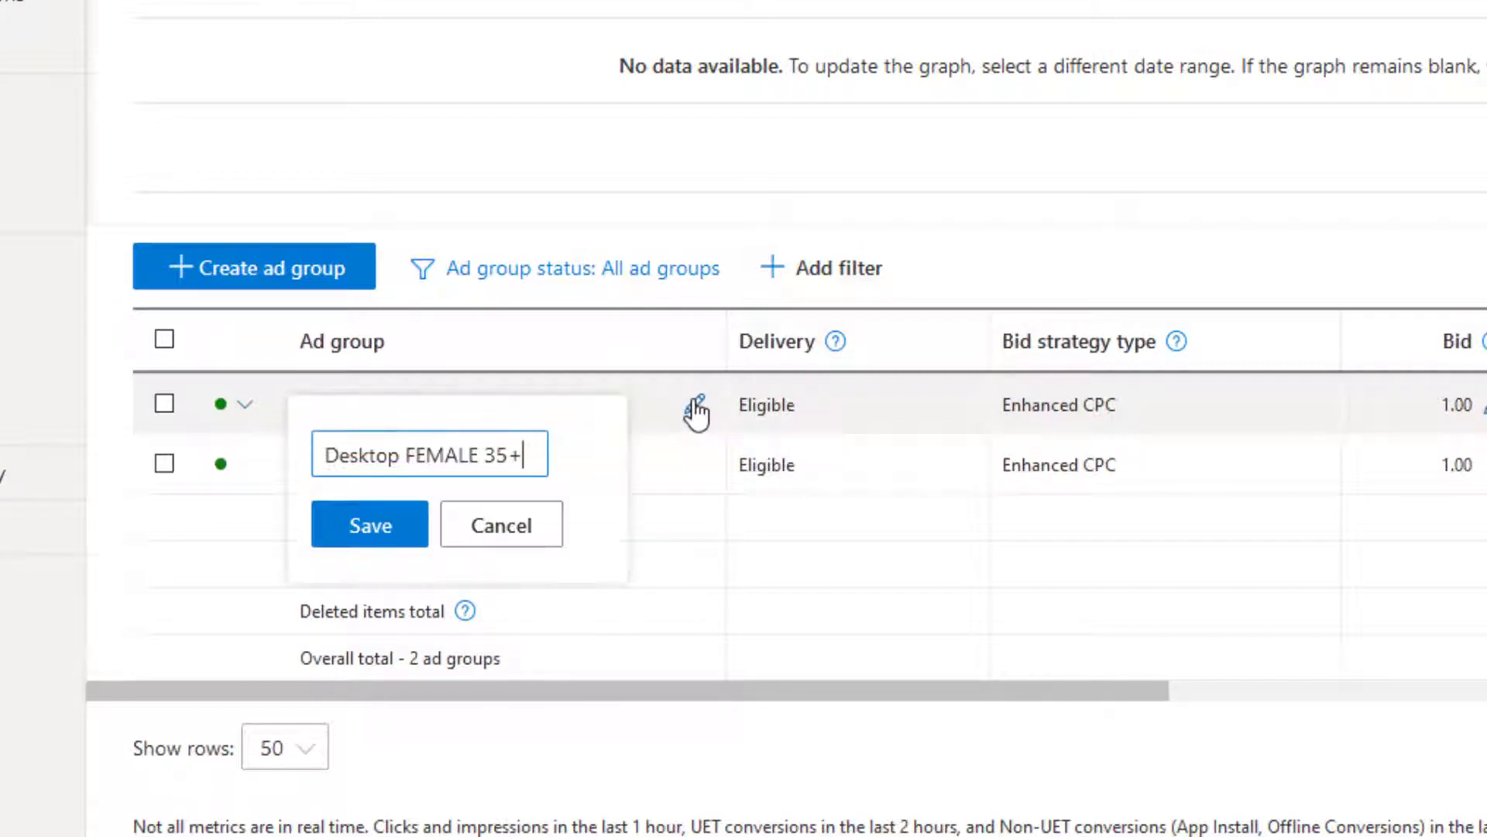
{"action": "left_click", "coordinate": [811, 536]}
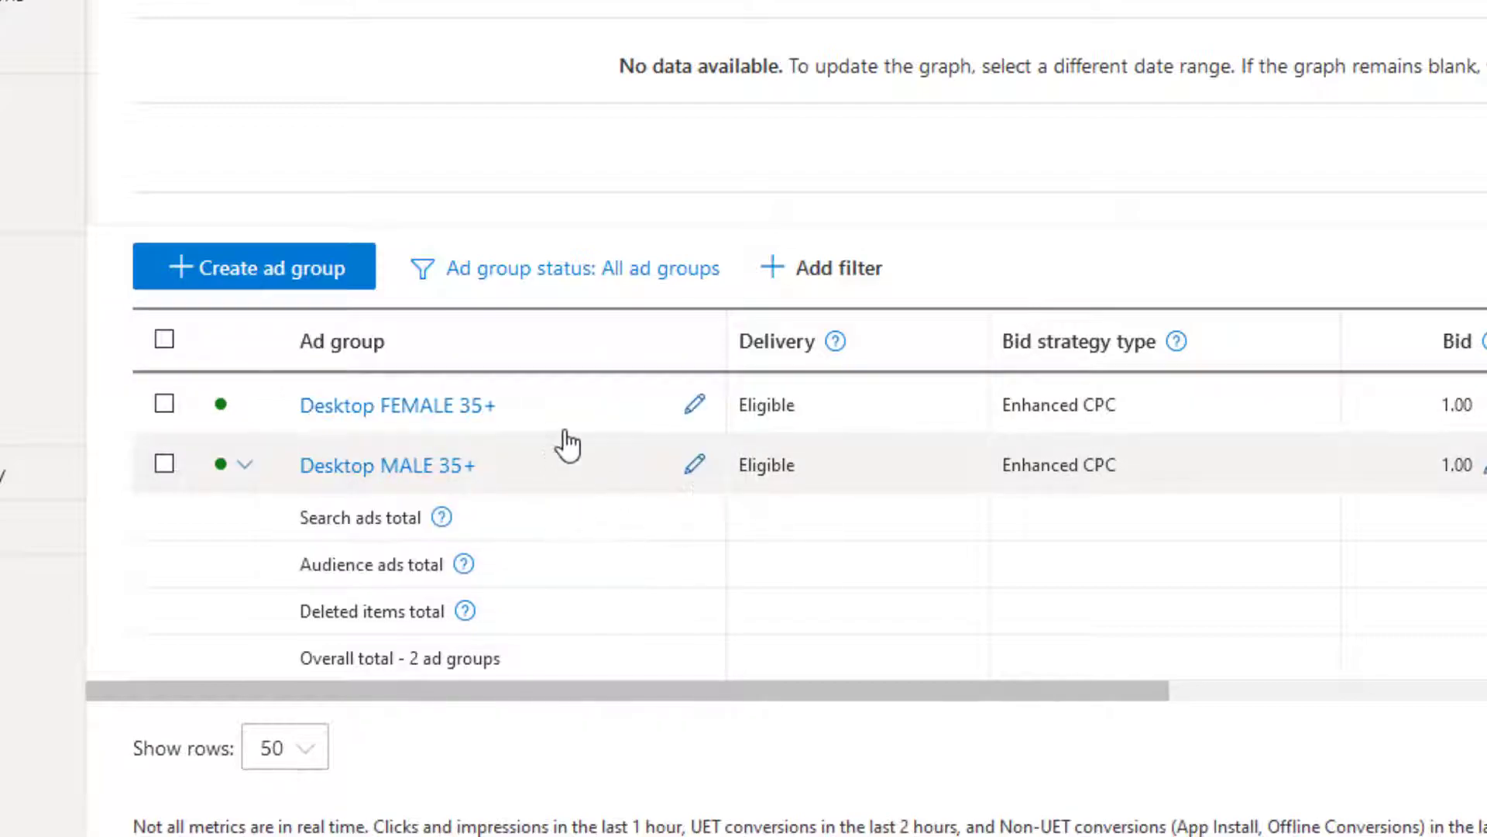
{"action": "left_click", "coordinate": [387, 403]}
{"action": "left_click", "coordinate": [301, 327]}
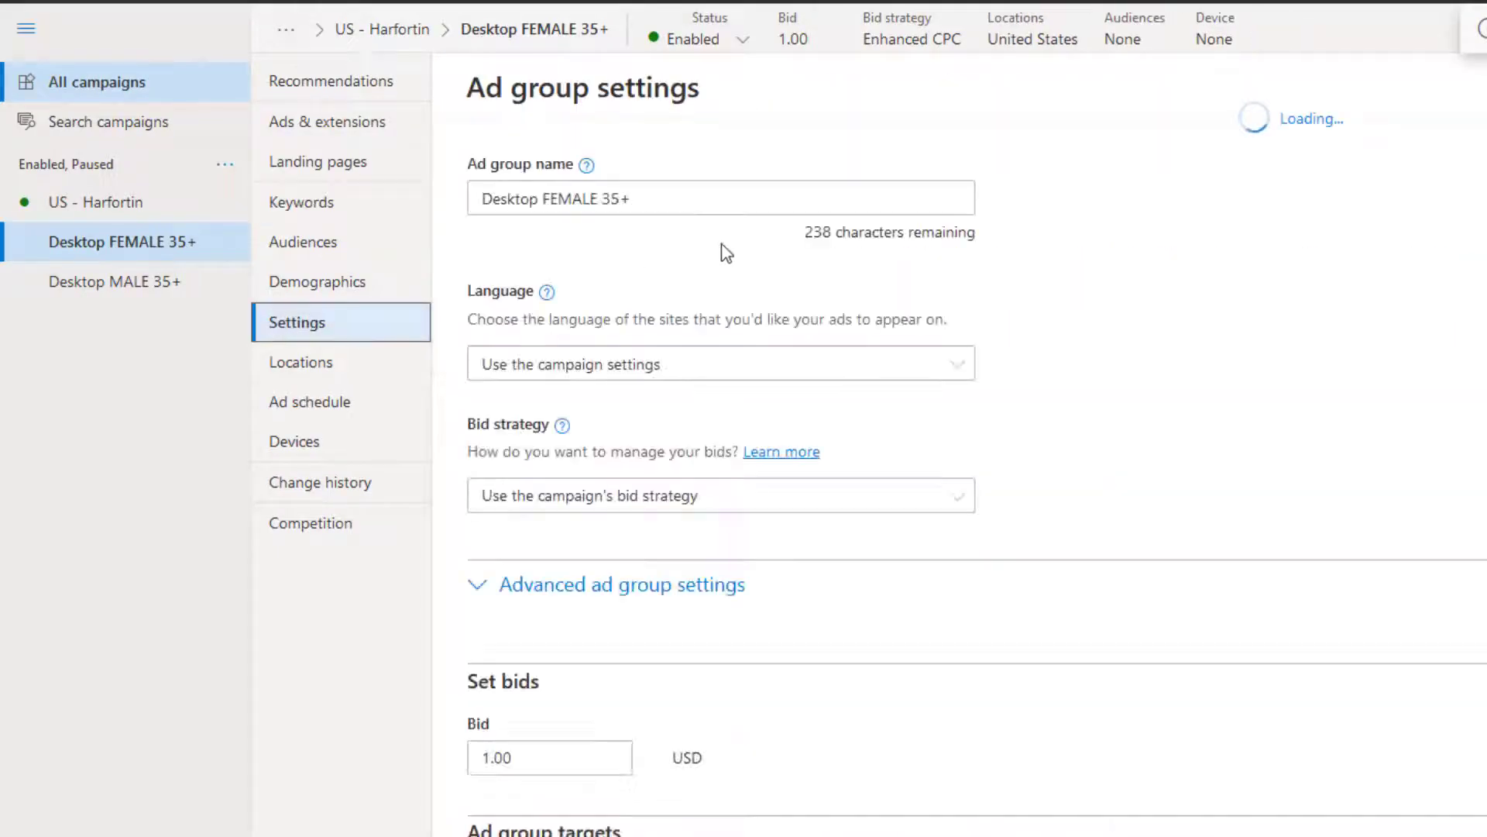
Step: Turn off "Use my campaign settings" for the ad group's device targets
{"action": "scroll", "coordinate": [821, 261], "scroll_direction": "down", "scroll_amount": 15}
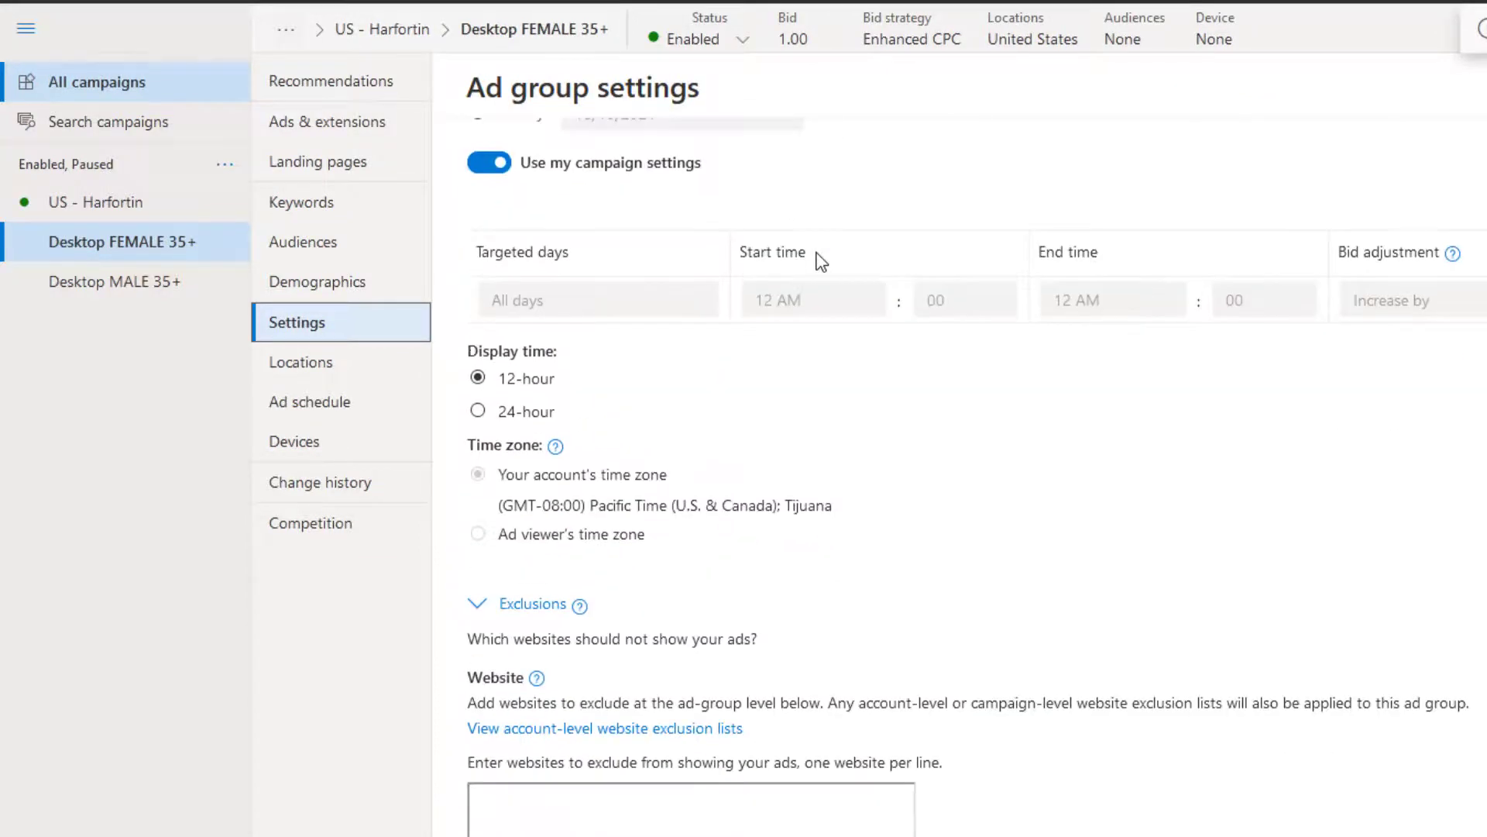
{"action": "scroll", "coordinate": [821, 262], "scroll_direction": "down", "scroll_amount": 10}
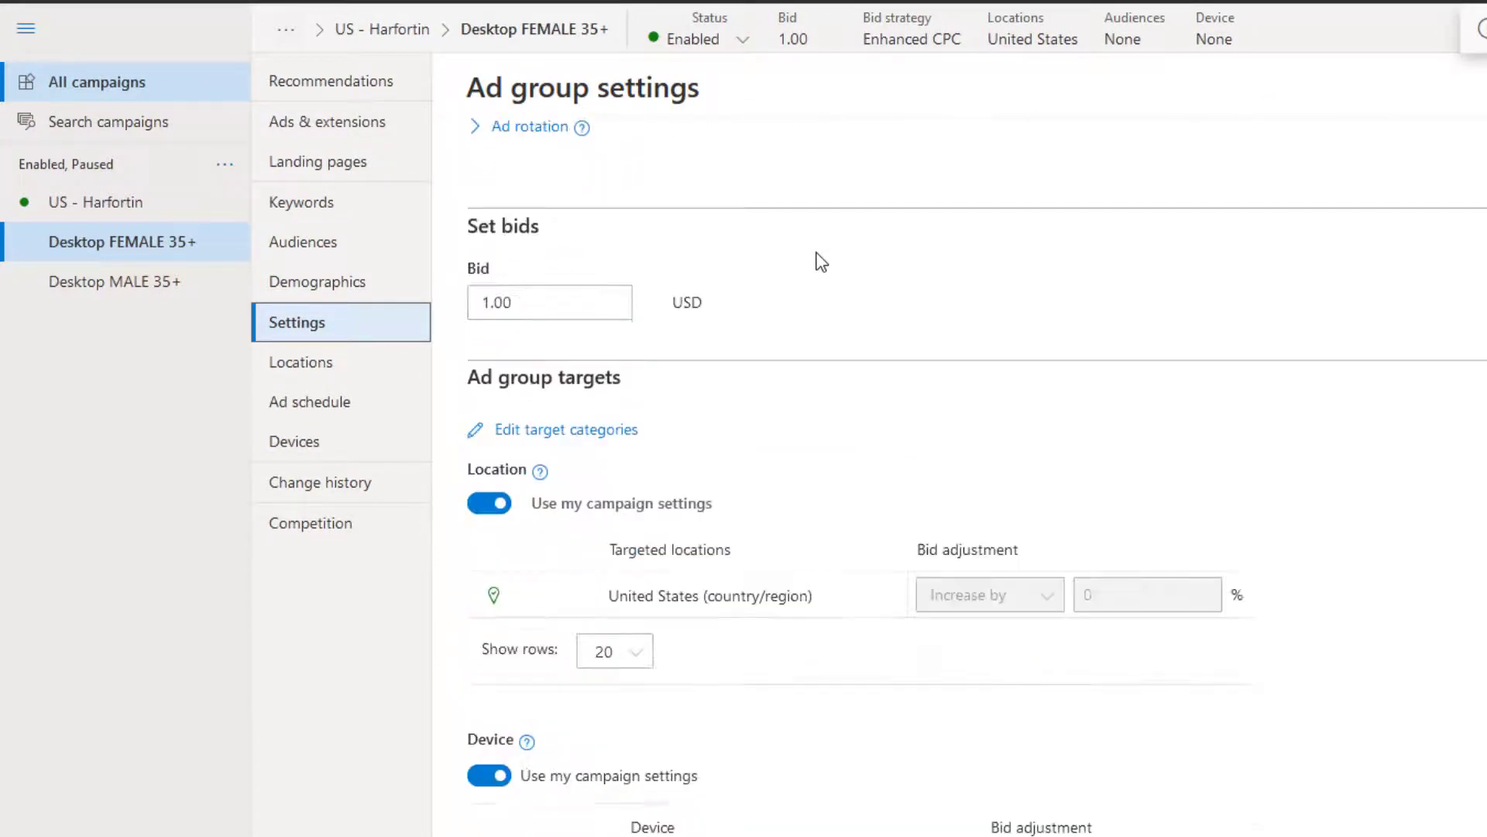
{"action": "scroll", "coordinate": [822, 262], "scroll_direction": "down", "scroll_amount": 1}
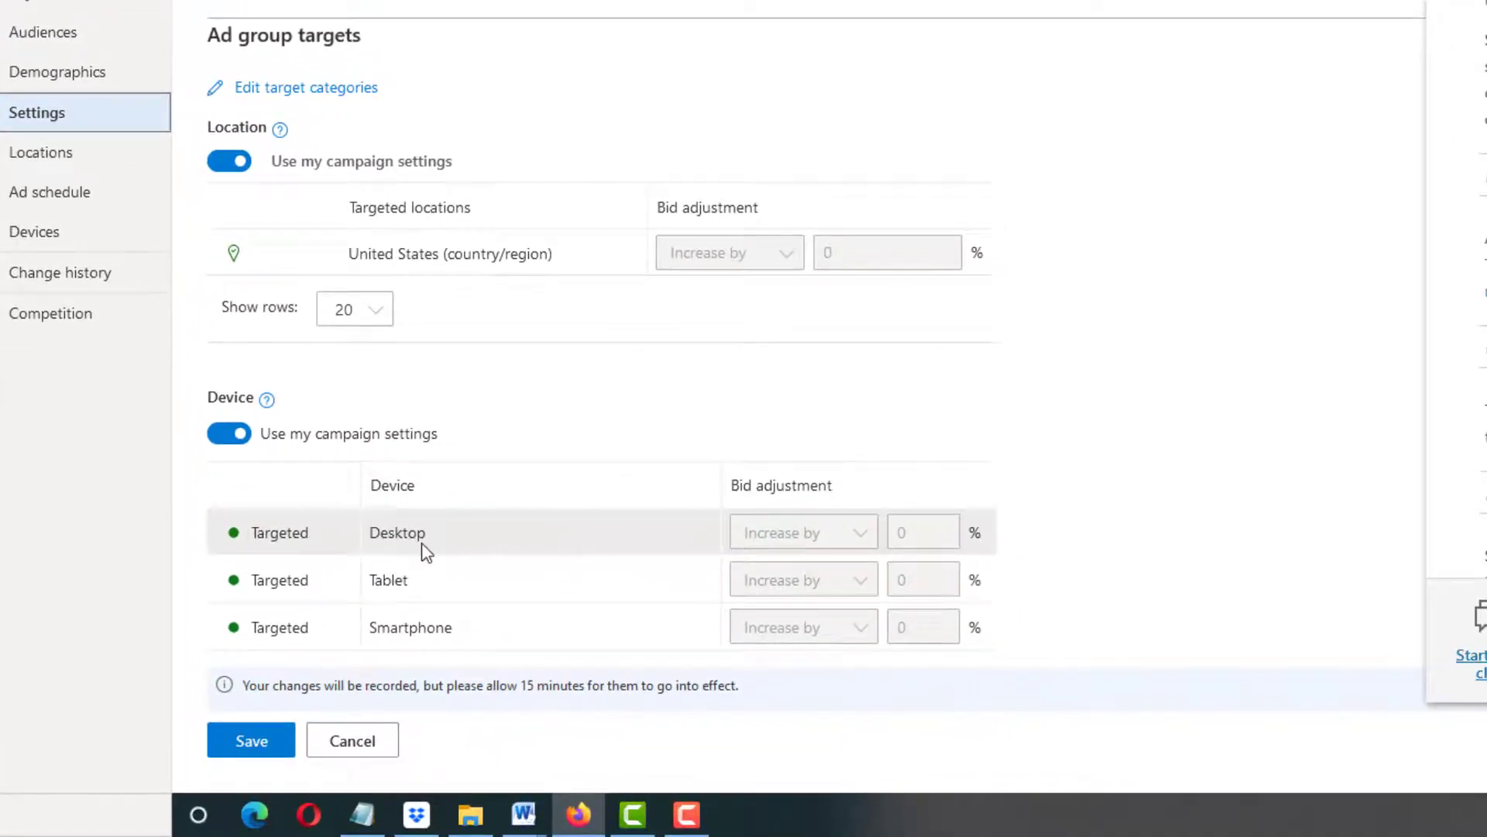
{"action": "left_click", "coordinate": [230, 435]}
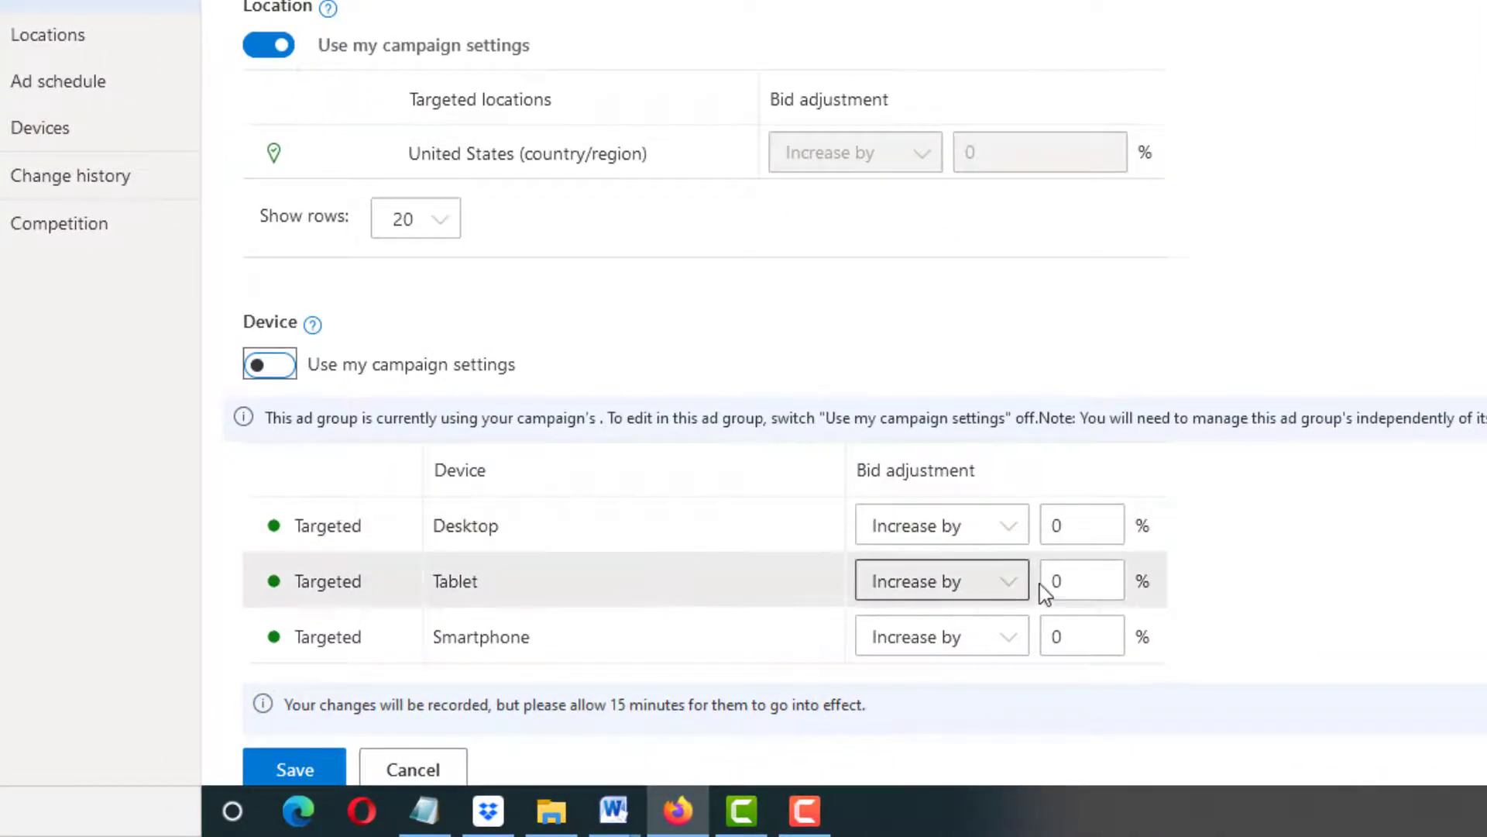
Step: Set the Tablet bid adjustment of the Desktop FEMALE 35+ ad group to decrease by 100%
{"action": "left_click", "coordinate": [994, 593]}
{"action": "left_click", "coordinate": [997, 655]}
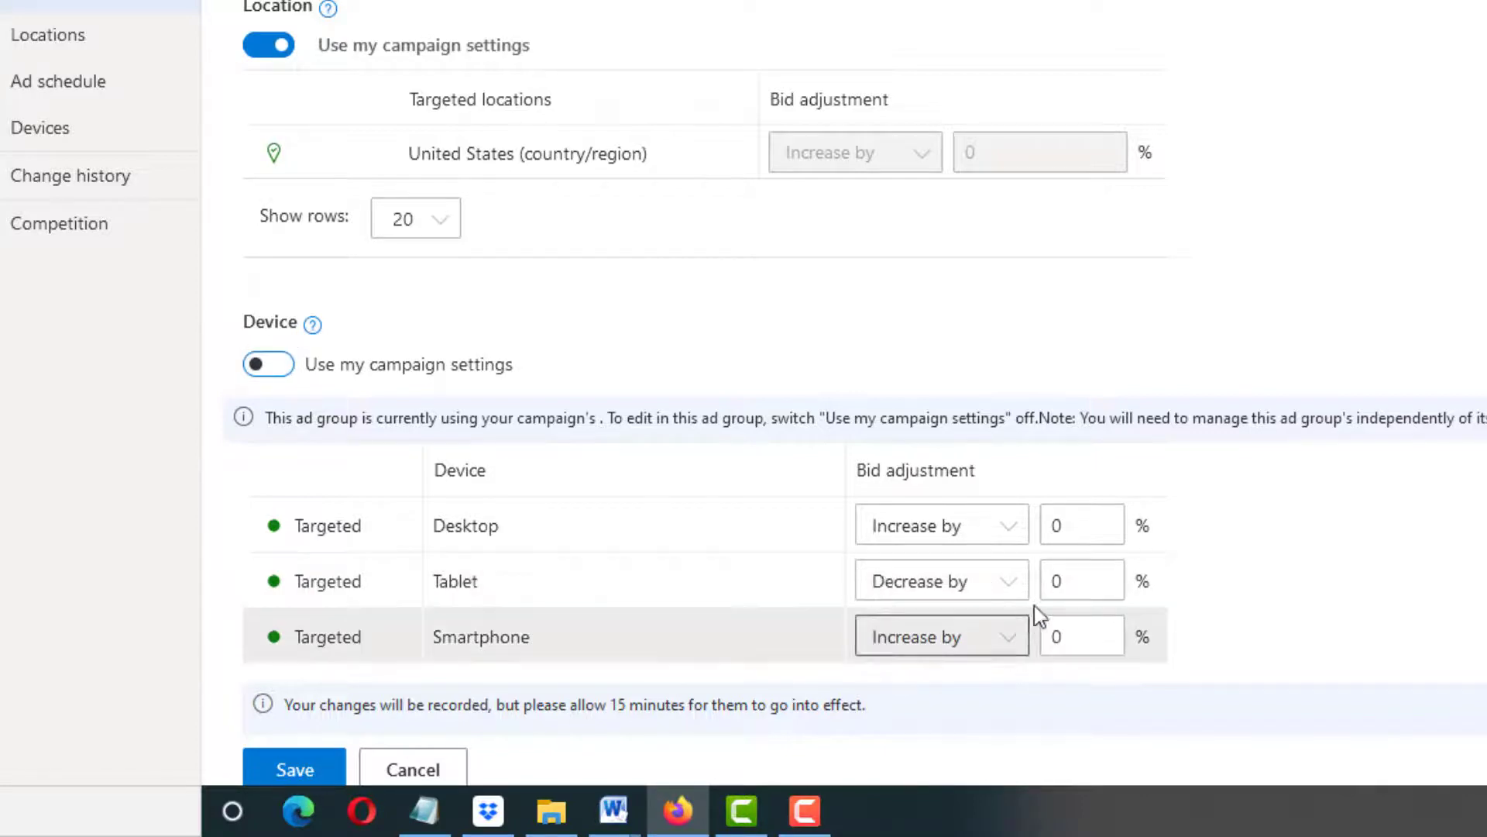
{"action": "left_click", "coordinate": [1038, 580]}
{"action": "type", "text": "1"}
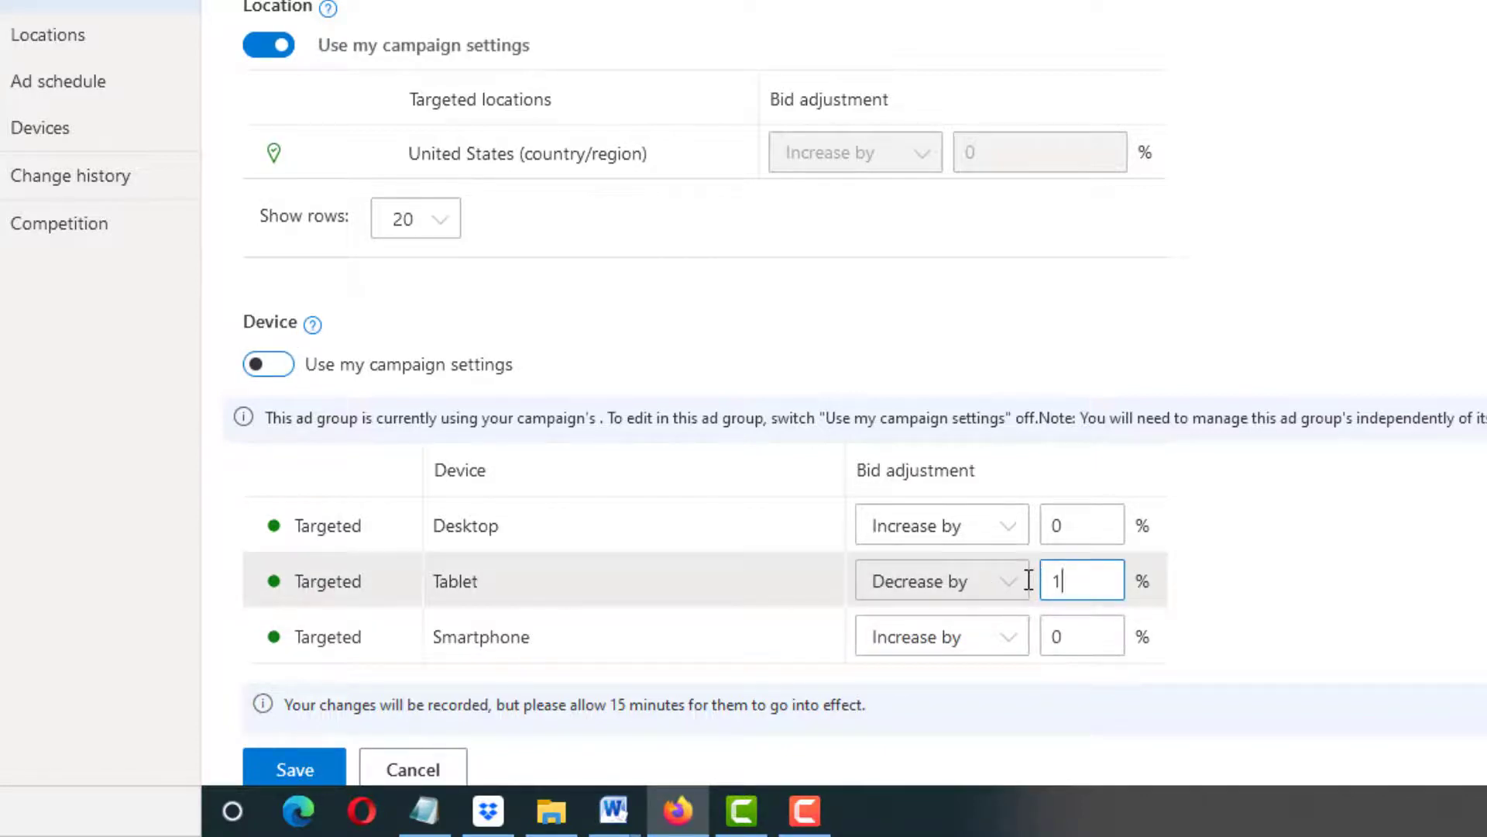
{"action": "type", "text": "00"}
Step: Set the Smartphone bid adjustment of the Desktop FEMALE 35+ ad group to decrease by 100%
{"action": "left_click", "coordinate": [993, 643]}
{"action": "left_click", "coordinate": [998, 711]}
{"action": "left_click_drag", "start_coordinate": [1079, 635], "coordinate": [1050, 637]}
{"action": "type", "text": "10"}
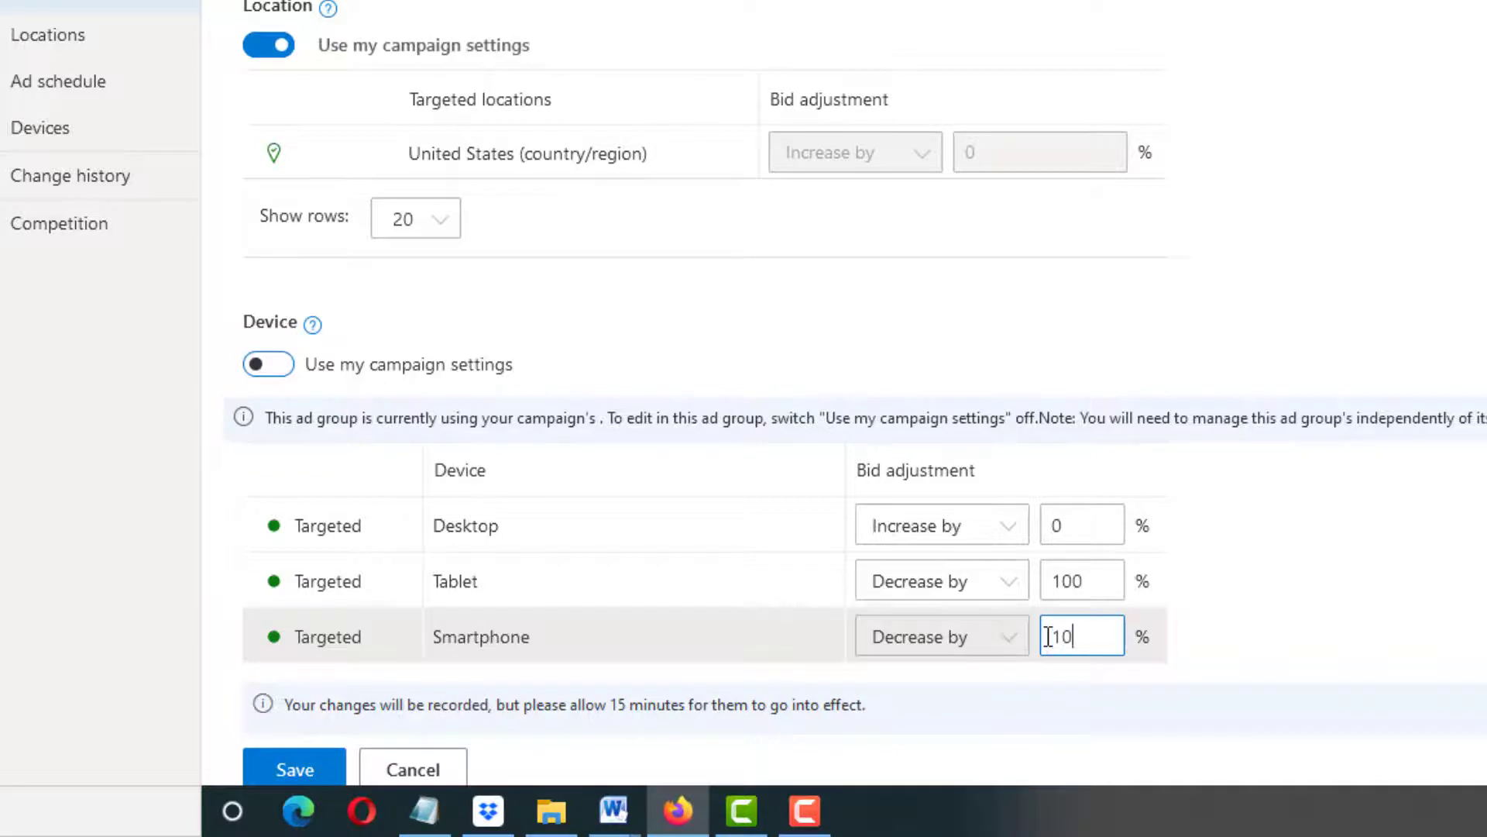
{"action": "type", "text": "0"}
{"action": "left_click", "coordinate": [1262, 614]}
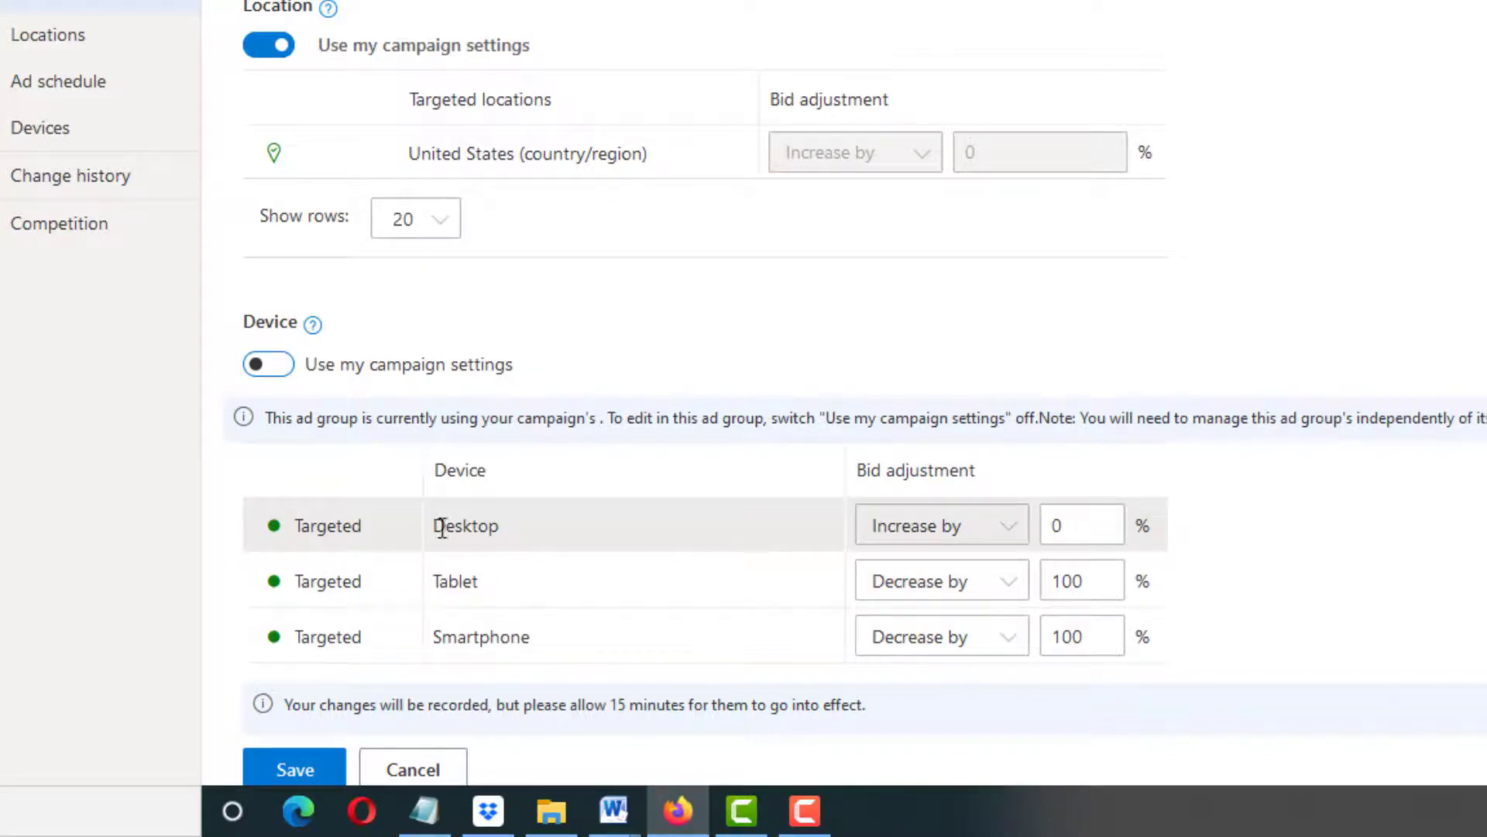
Step: Check the Desktop device target and save the Desktop FEMALE 35+ ad group settings
{"action": "left_click_drag", "start_coordinate": [436, 529], "coordinate": [607, 537]}
{"action": "scroll", "coordinate": [666, 537], "scroll_direction": "down", "scroll_amount": 1}
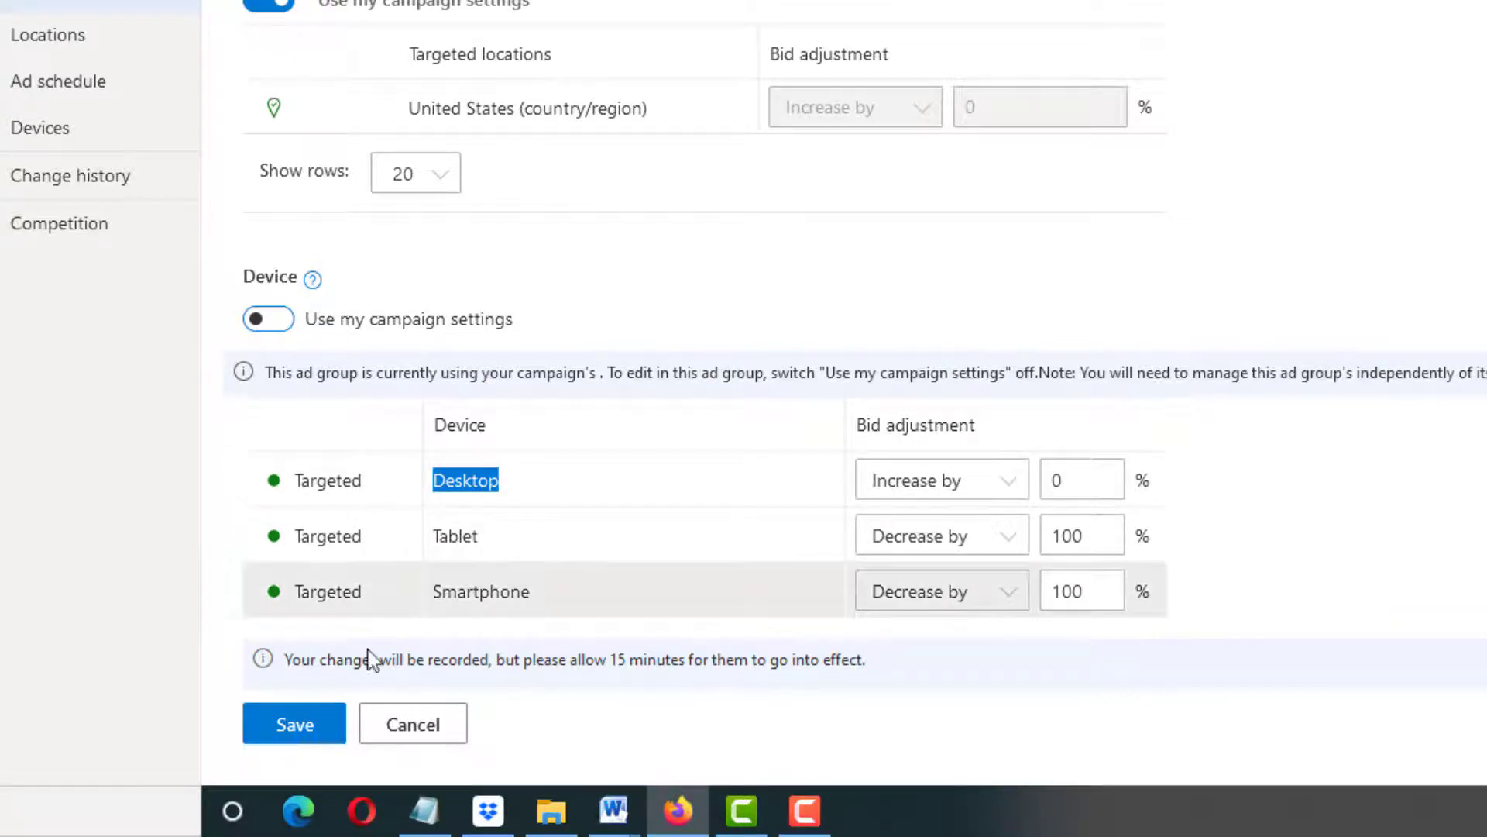
{"action": "left_click", "coordinate": [293, 724]}
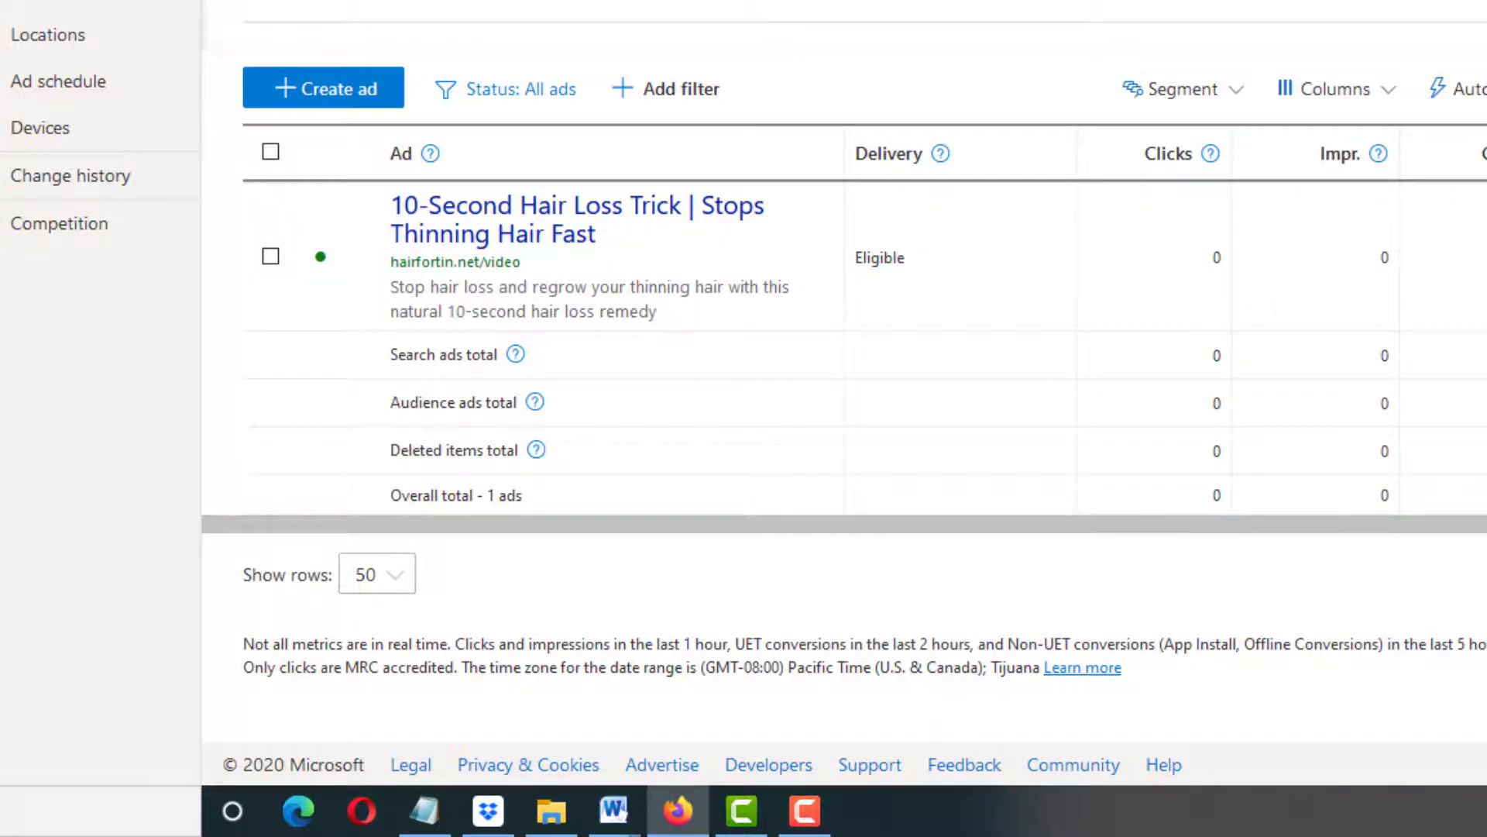
Step: Open the Desktop MALE 35+ ad group's settings and turn off "Use my campaign settings" for its device targets
{"action": "left_click", "coordinate": [574, 70]}
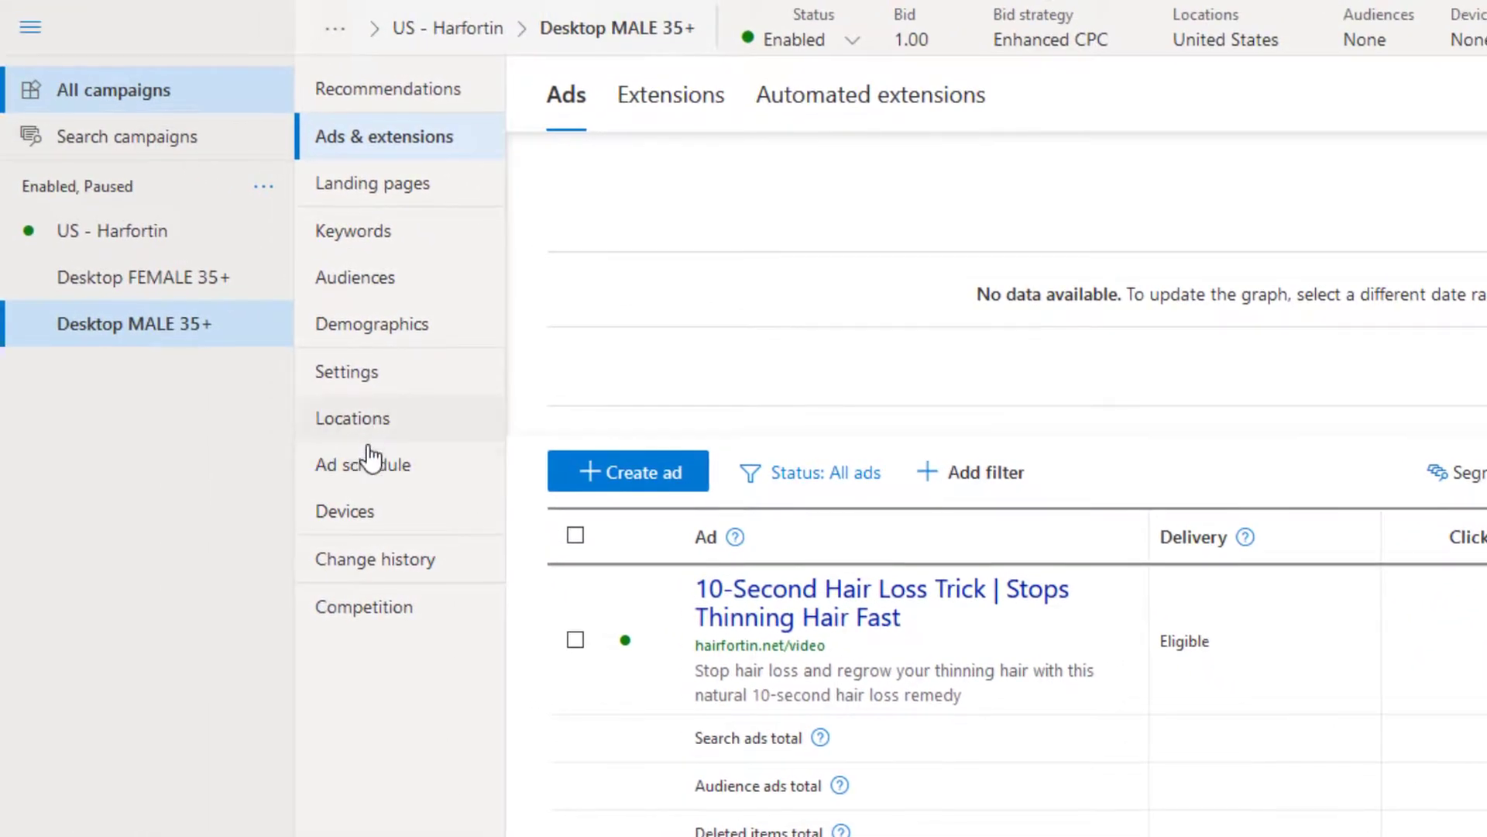
{"action": "left_click", "coordinate": [402, 381]}
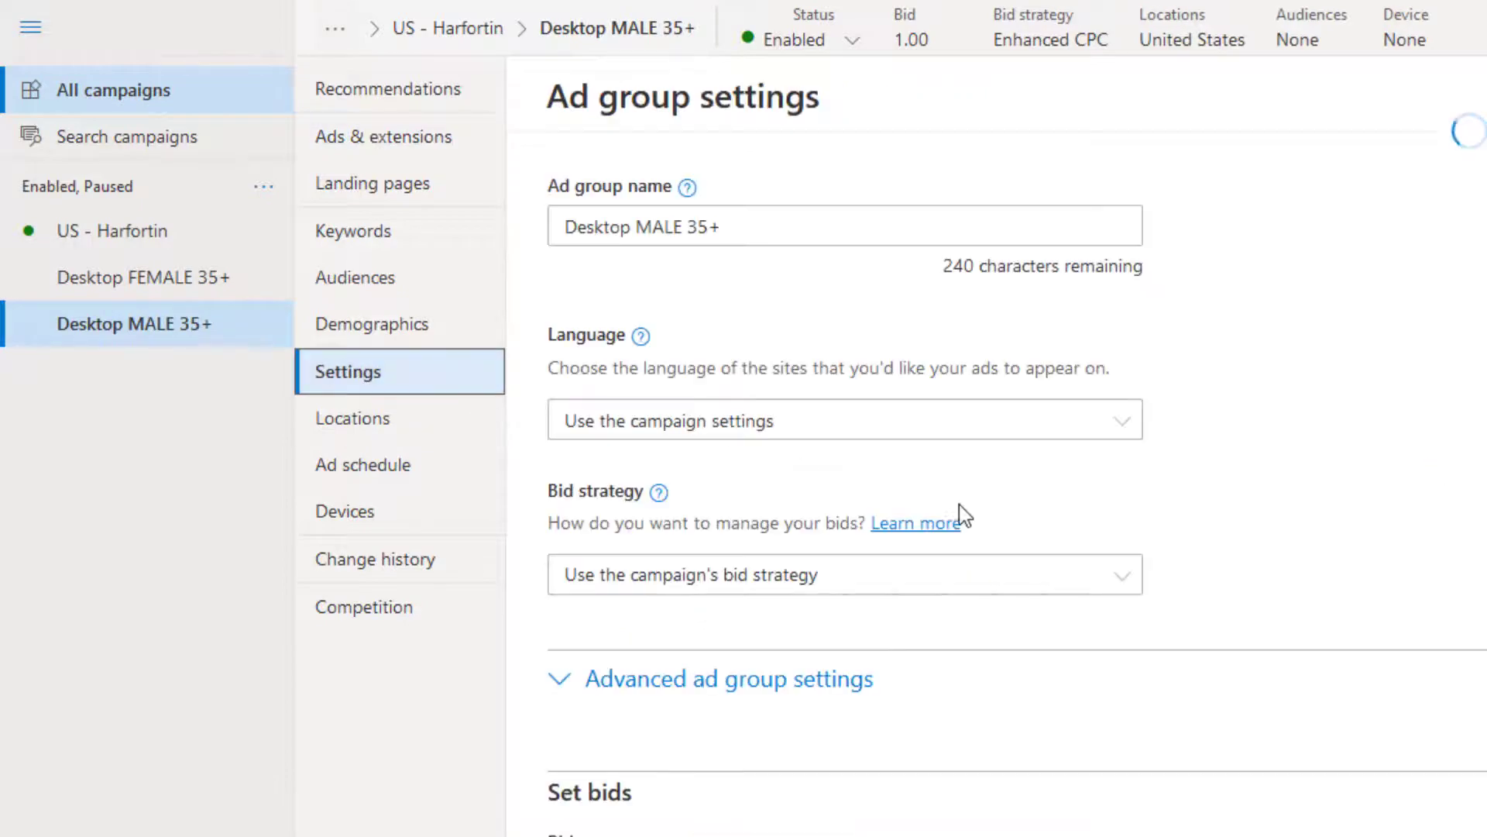
{"action": "left_click", "coordinate": [888, 678]}
{"action": "scroll", "coordinate": [889, 678], "scroll_direction": "down", "scroll_amount": 20}
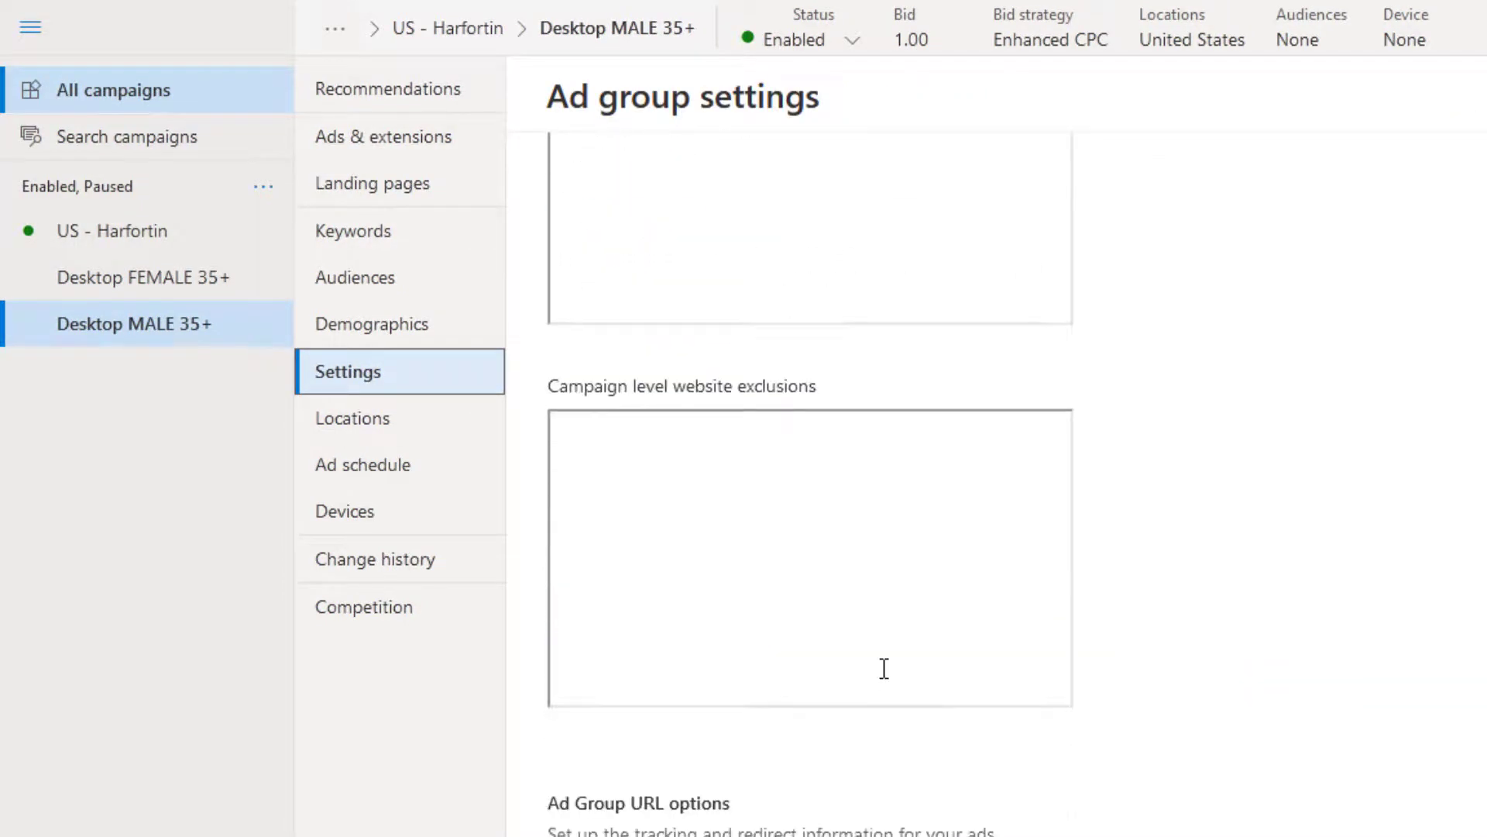
{"action": "scroll", "coordinate": [881, 667], "scroll_direction": "down", "scroll_amount": 6}
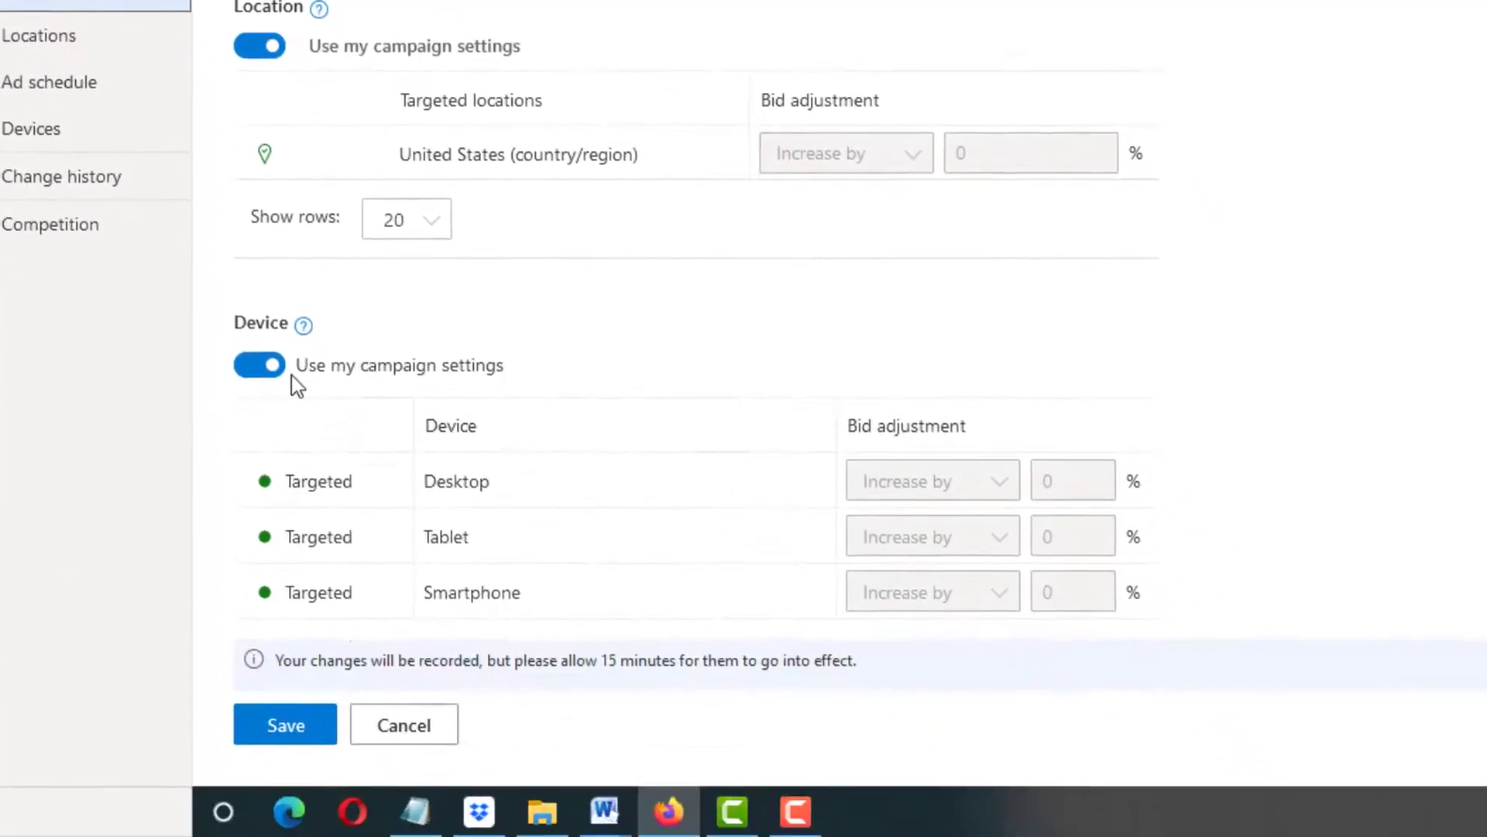
{"action": "left_click", "coordinate": [271, 364]}
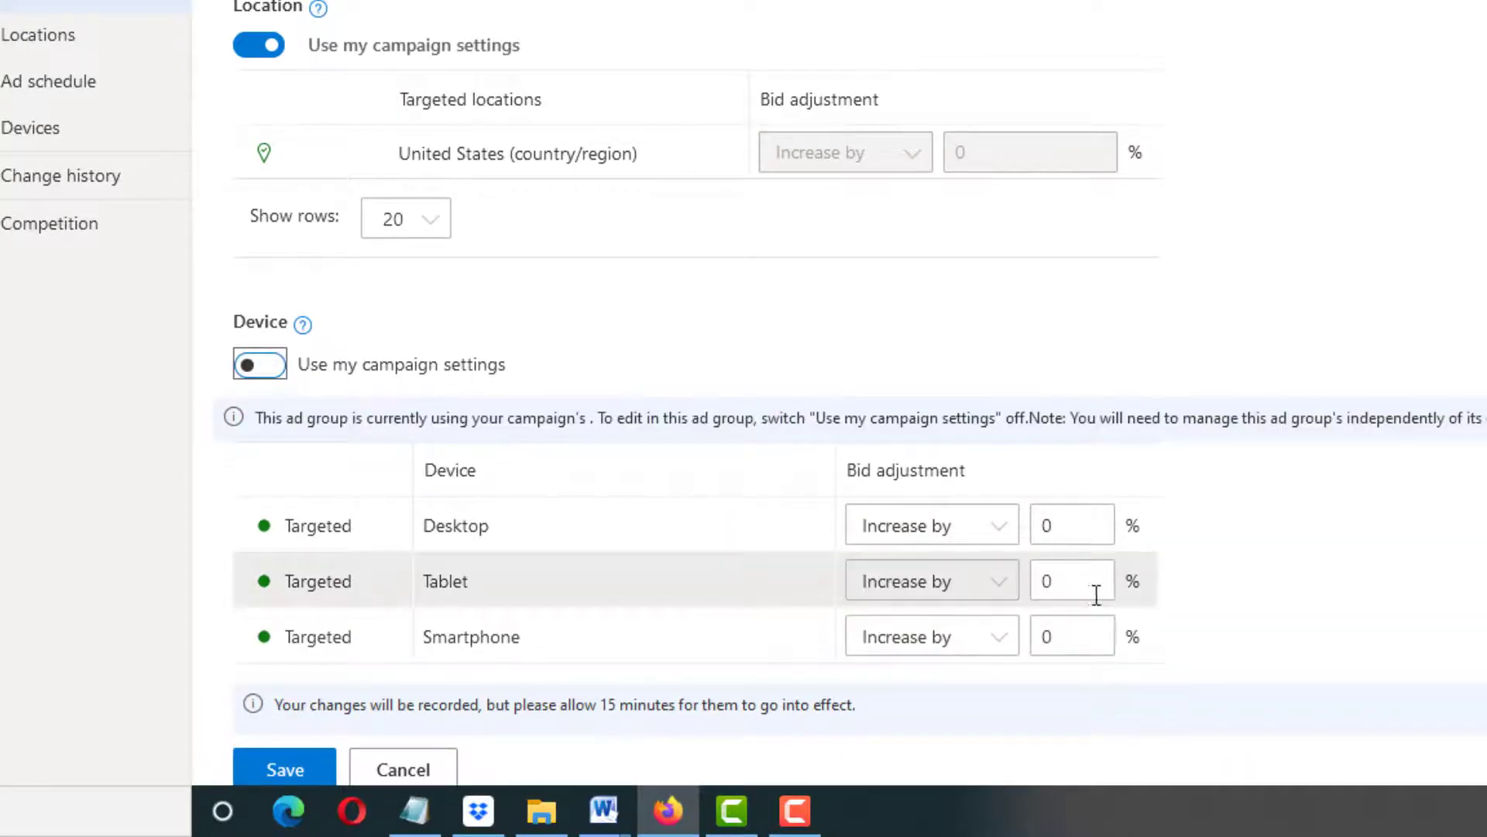
Step: Set the Tablet bid adjustment of the Desktop MALE 35+ ad group to decrease by 100%
{"action": "left_click", "coordinate": [1085, 593]}
{"action": "left_click", "coordinate": [969, 581]}
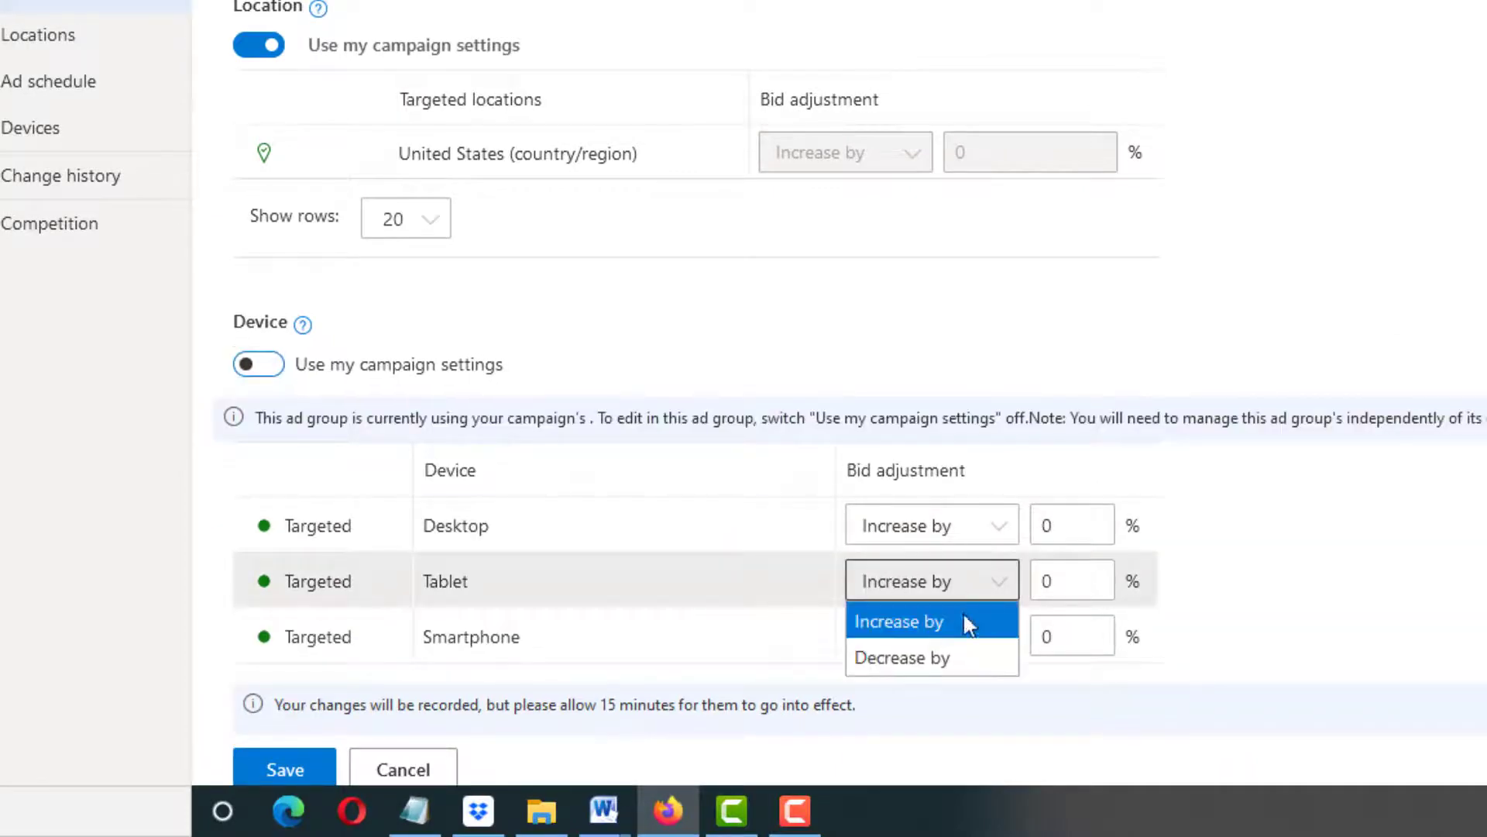
{"action": "left_click", "coordinate": [957, 657]}
{"action": "left_click", "coordinate": [1048, 579]}
{"action": "left_click_drag", "start_coordinate": [1054, 579], "coordinate": [1023, 580]}
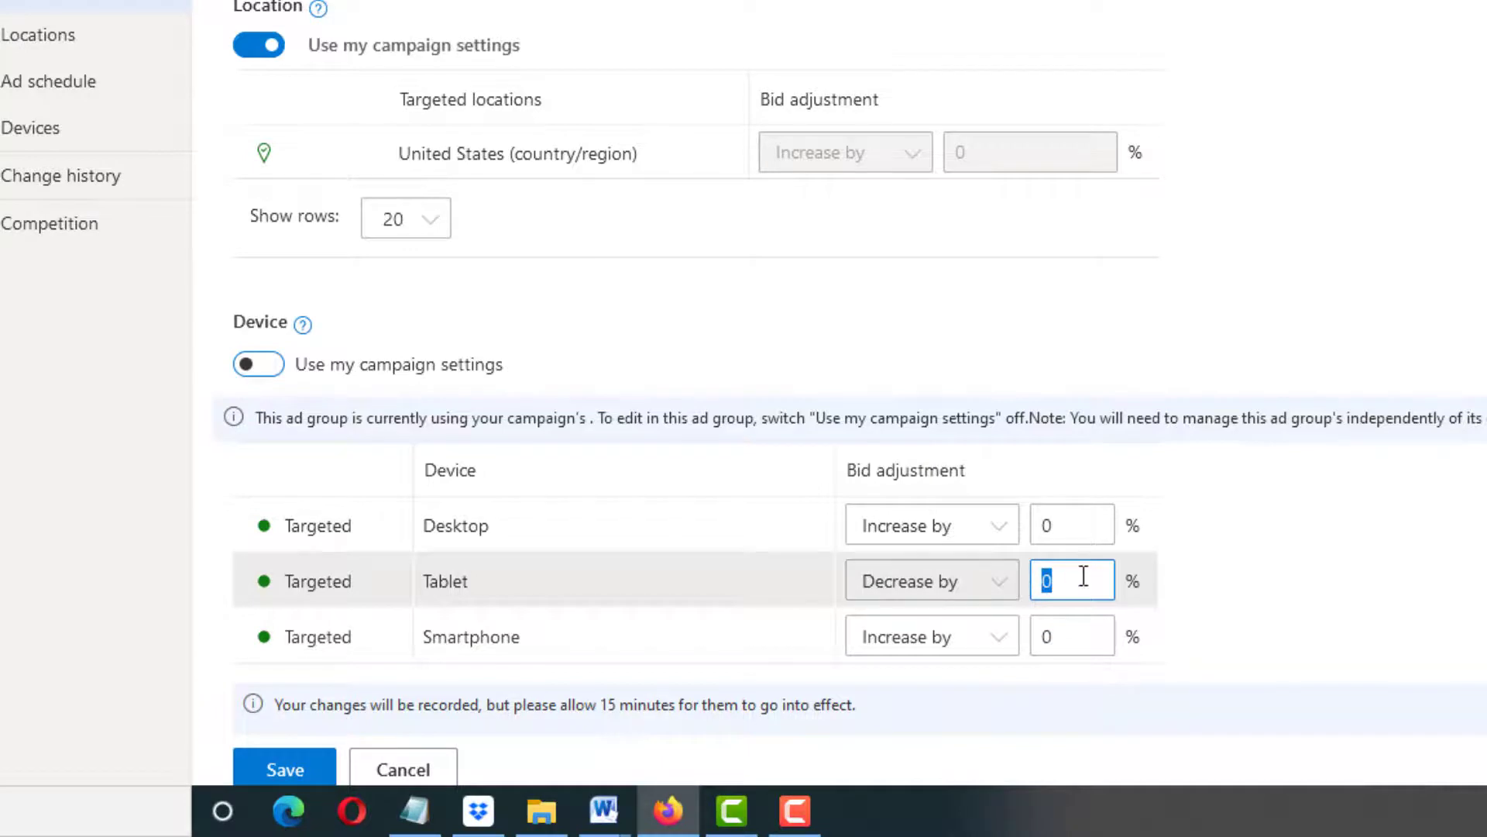
Step: Set the Smartphone bid adjustment to decrease by 100% and save the Desktop MALE 35+ ad group settings
{"action": "left_click", "coordinate": [961, 647]}
{"action": "left_click", "coordinate": [945, 710]}
{"action": "left_click", "coordinate": [1065, 631]}
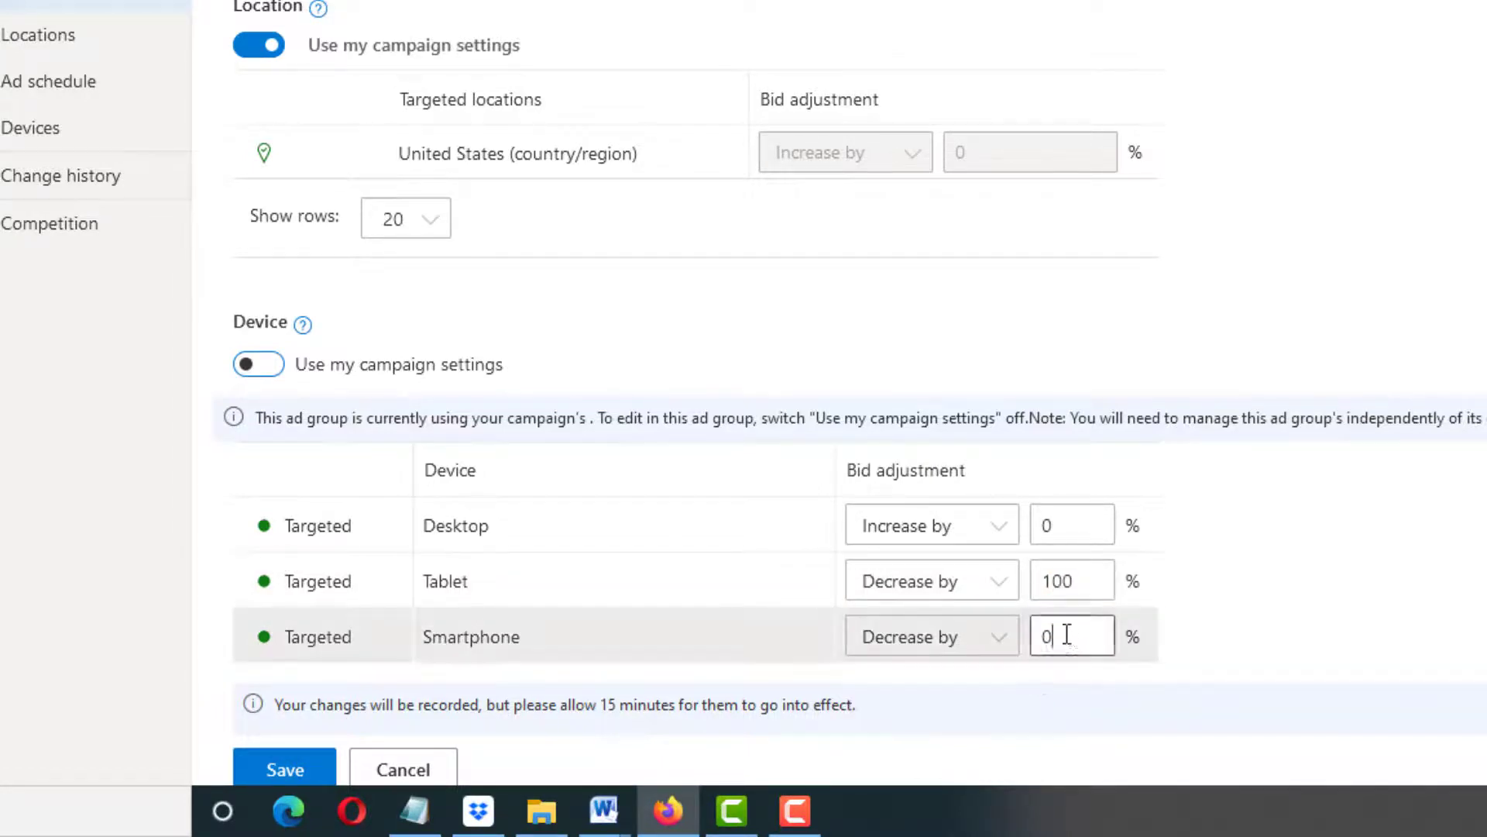
{"action": "left_click_drag", "start_coordinate": [1066, 630], "coordinate": [1012, 631]}
{"action": "type", "text": "100"}
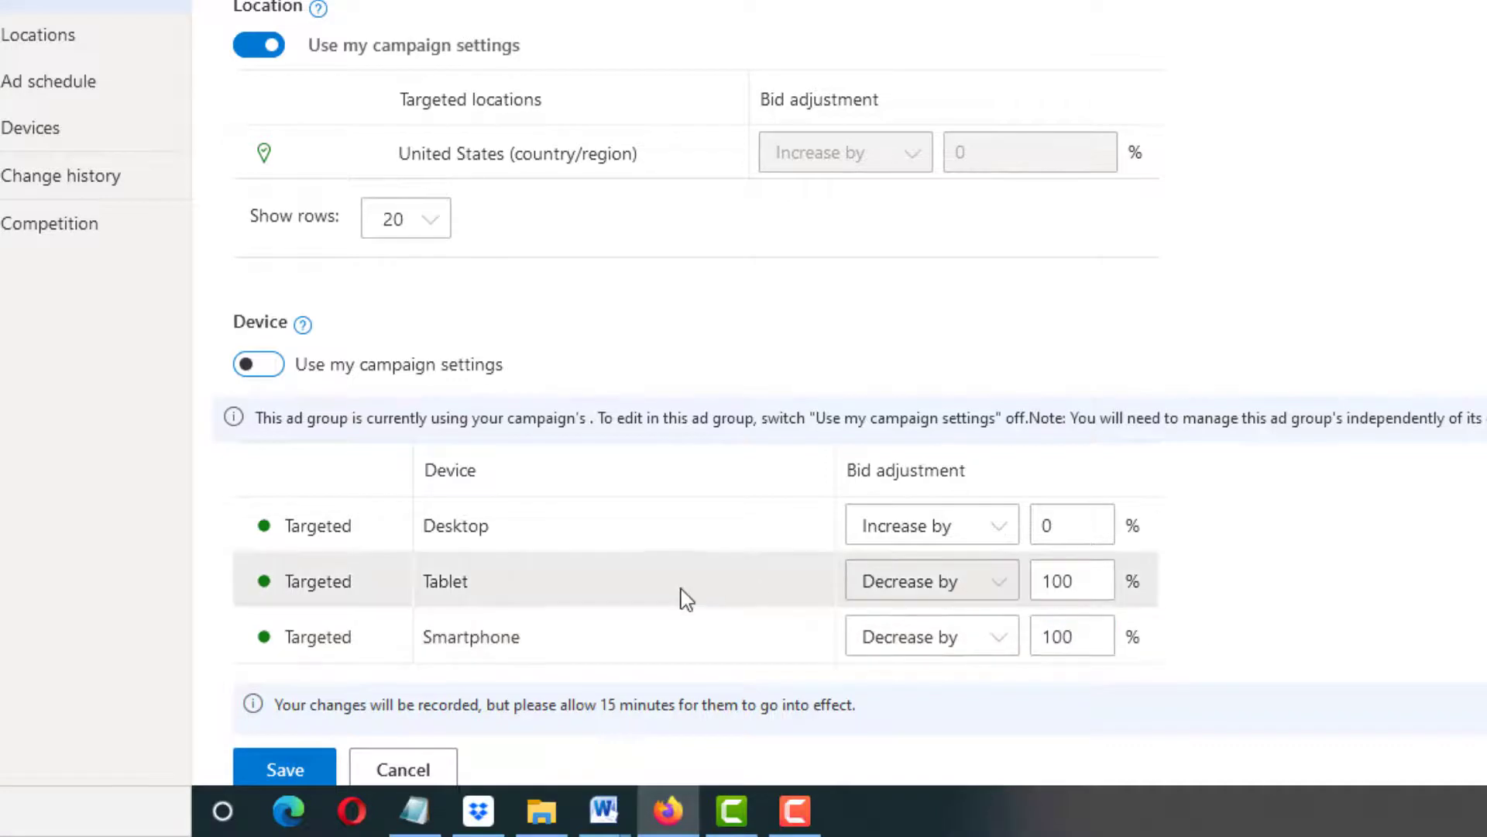
{"action": "scroll", "coordinate": [375, 659], "scroll_direction": "down", "scroll_amount": 1}
{"action": "left_click", "coordinate": [275, 726]}
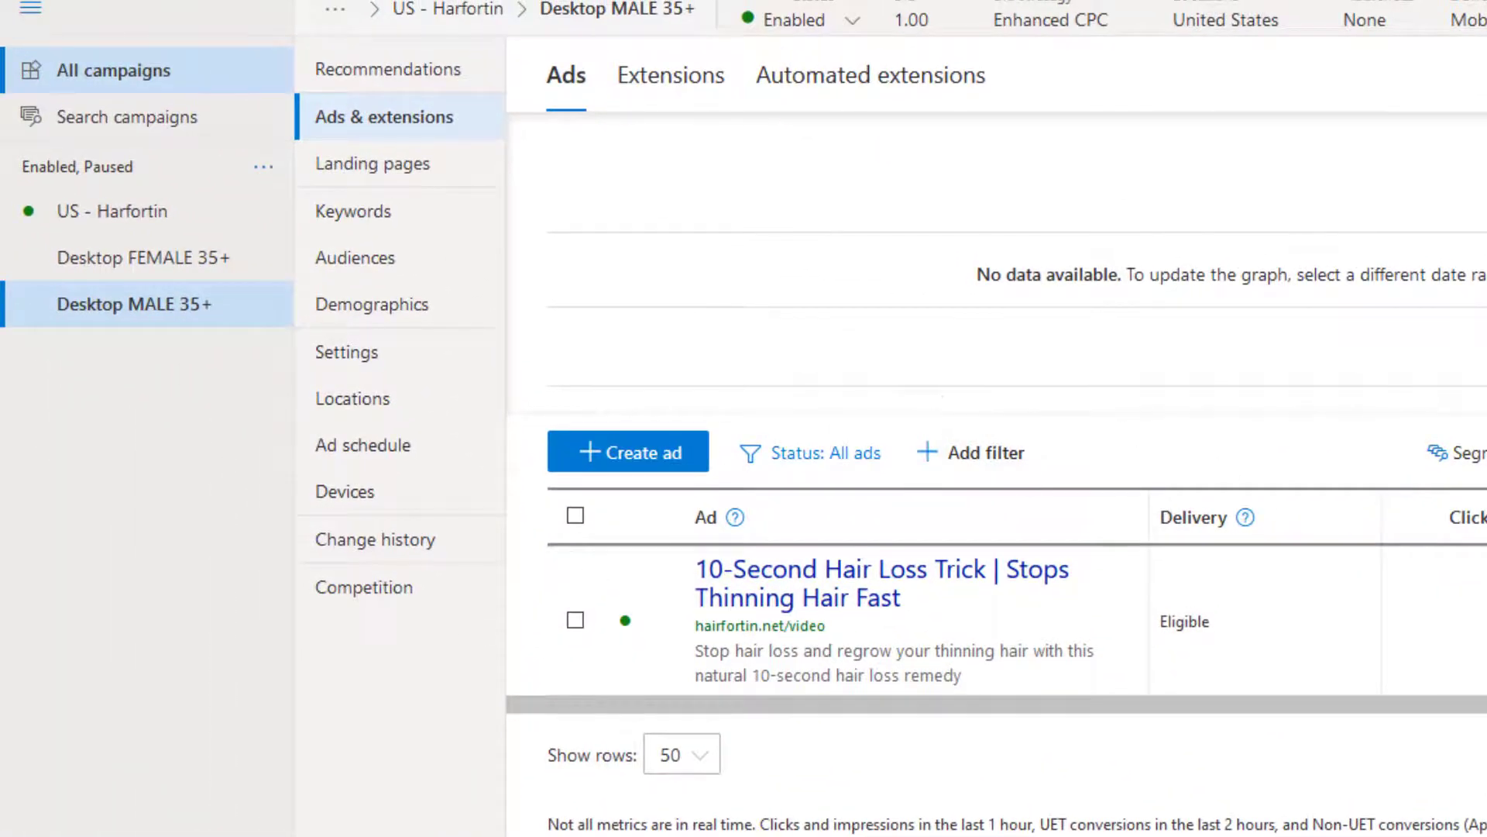
Step: Reopen the Desktop MALE 35+ ad group's settings and add Age and Gender to its target categories
{"action": "left_click", "coordinate": [347, 352]}
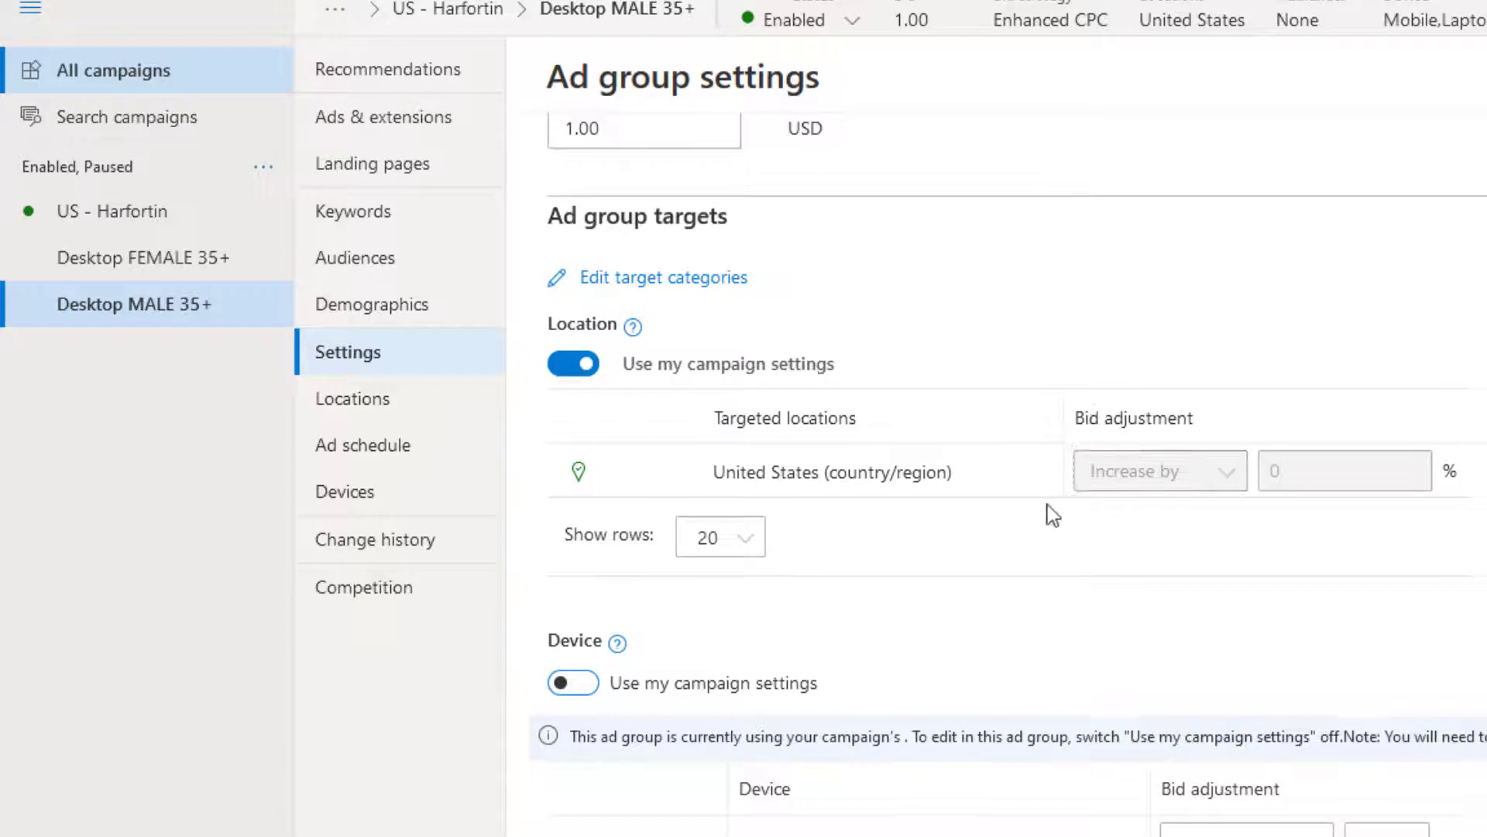
{"action": "scroll", "coordinate": [1051, 532], "scroll_direction": "up", "scroll_amount": 2}
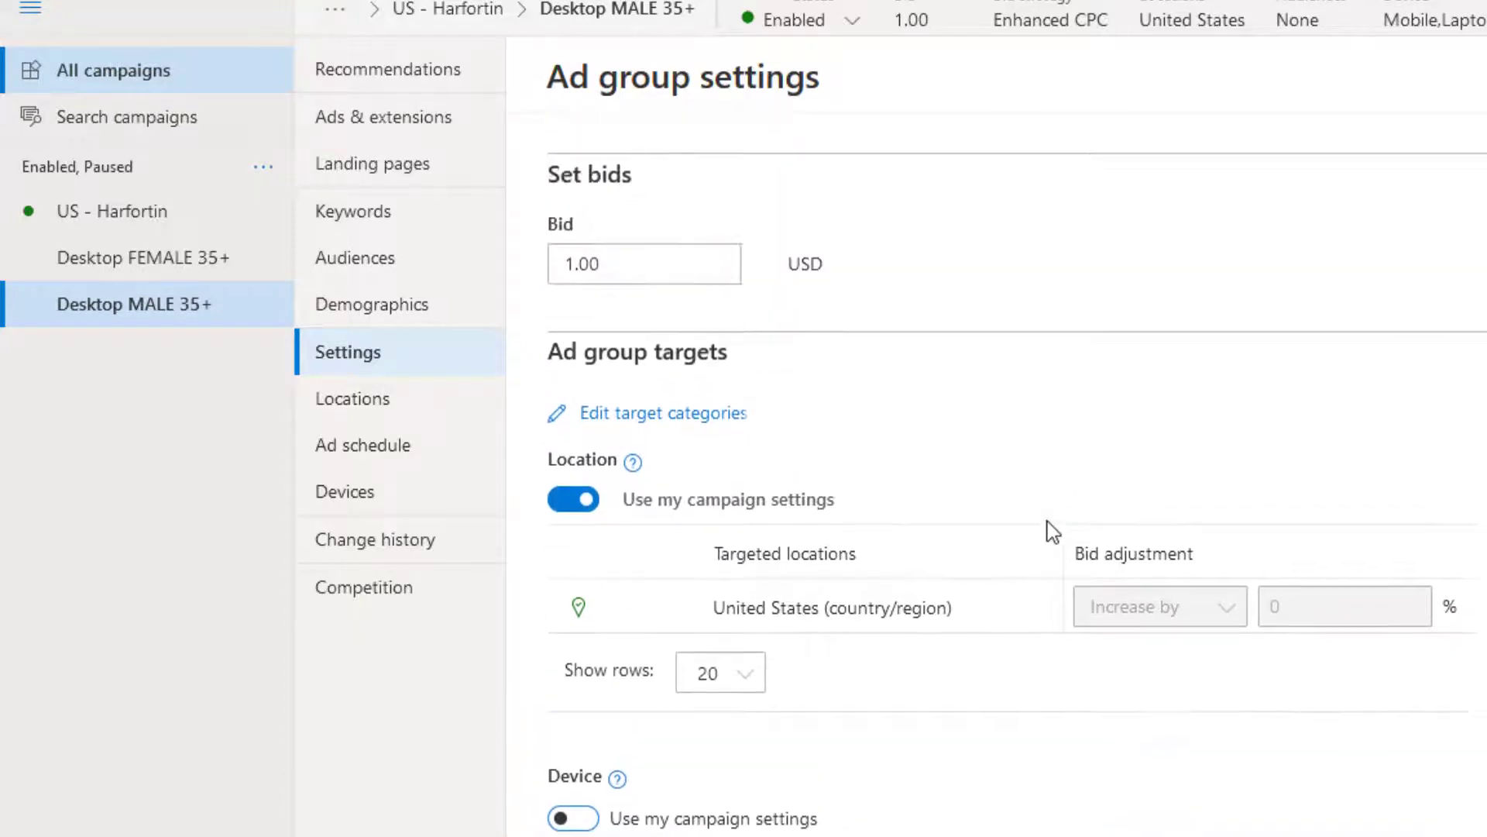
{"action": "left_click", "coordinate": [684, 427]}
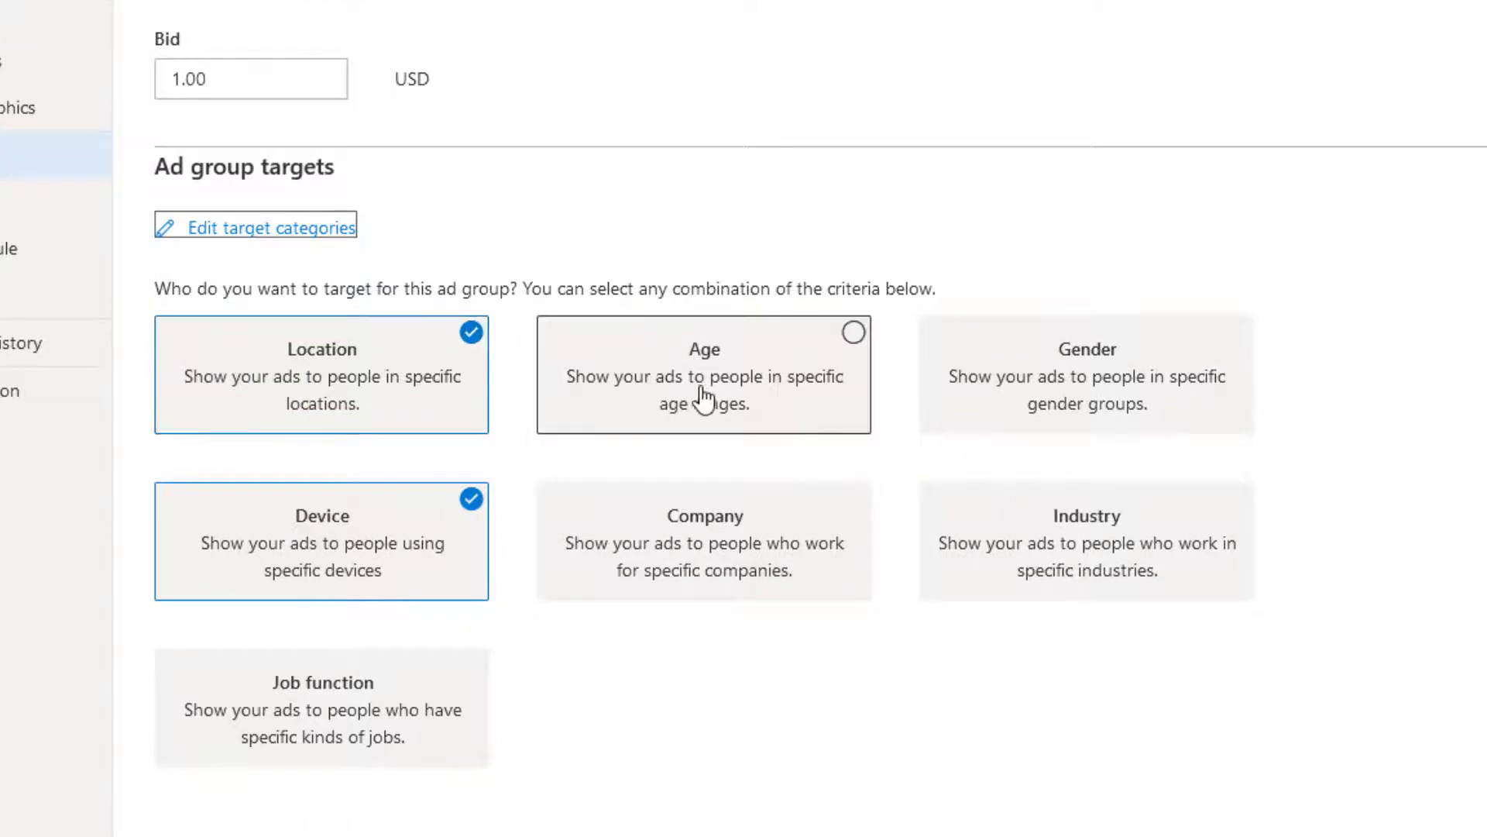
{"action": "left_click", "coordinate": [748, 396]}
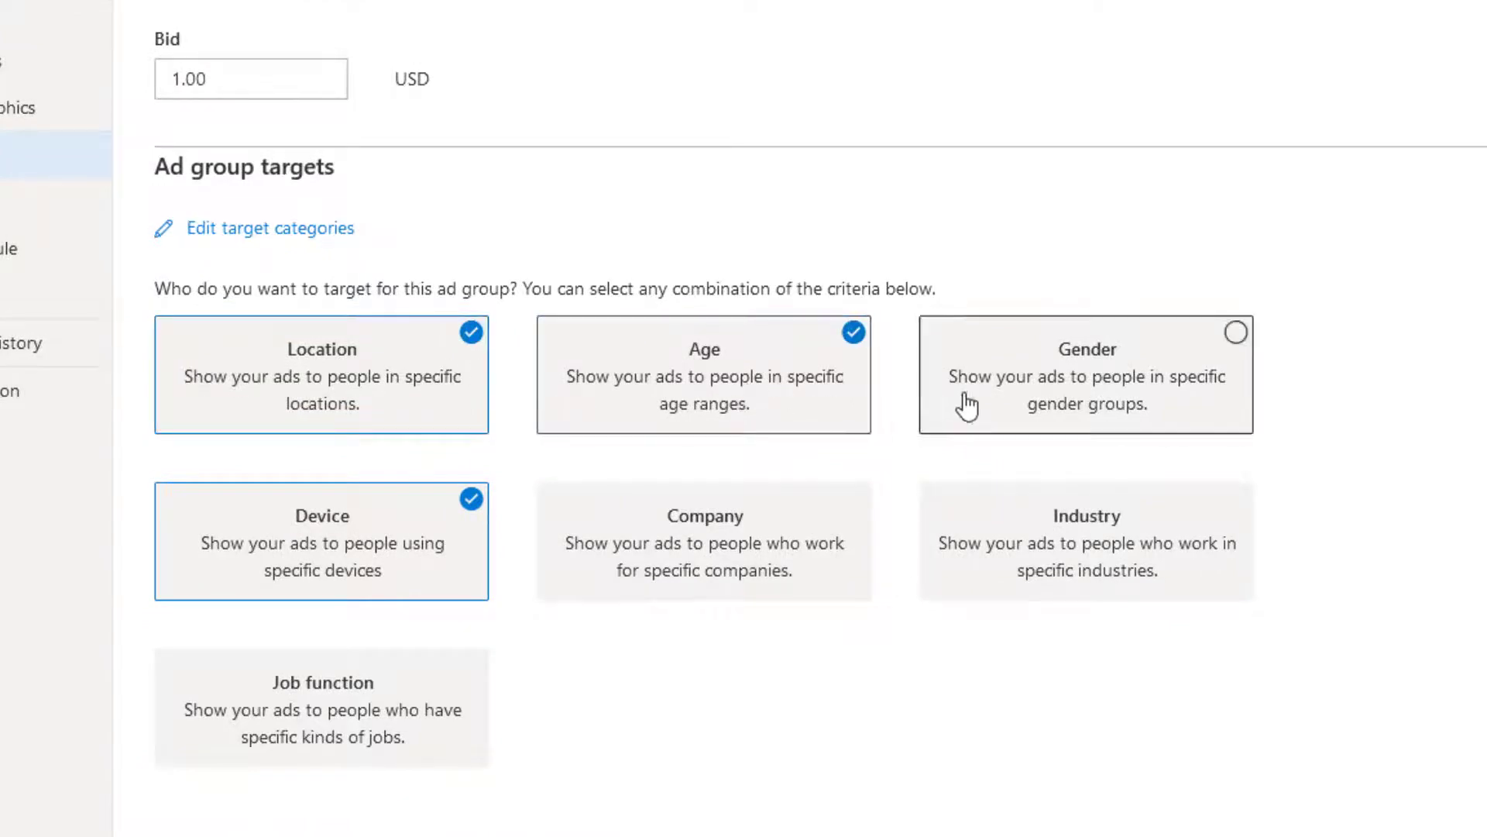
{"action": "left_click", "coordinate": [1005, 397]}
Step: Turn off "Use my campaign settings" for the Desktop MALE 35+ ad group's age targets
{"action": "scroll", "coordinate": [750, 250], "scroll_direction": "down", "scroll_amount": 10}
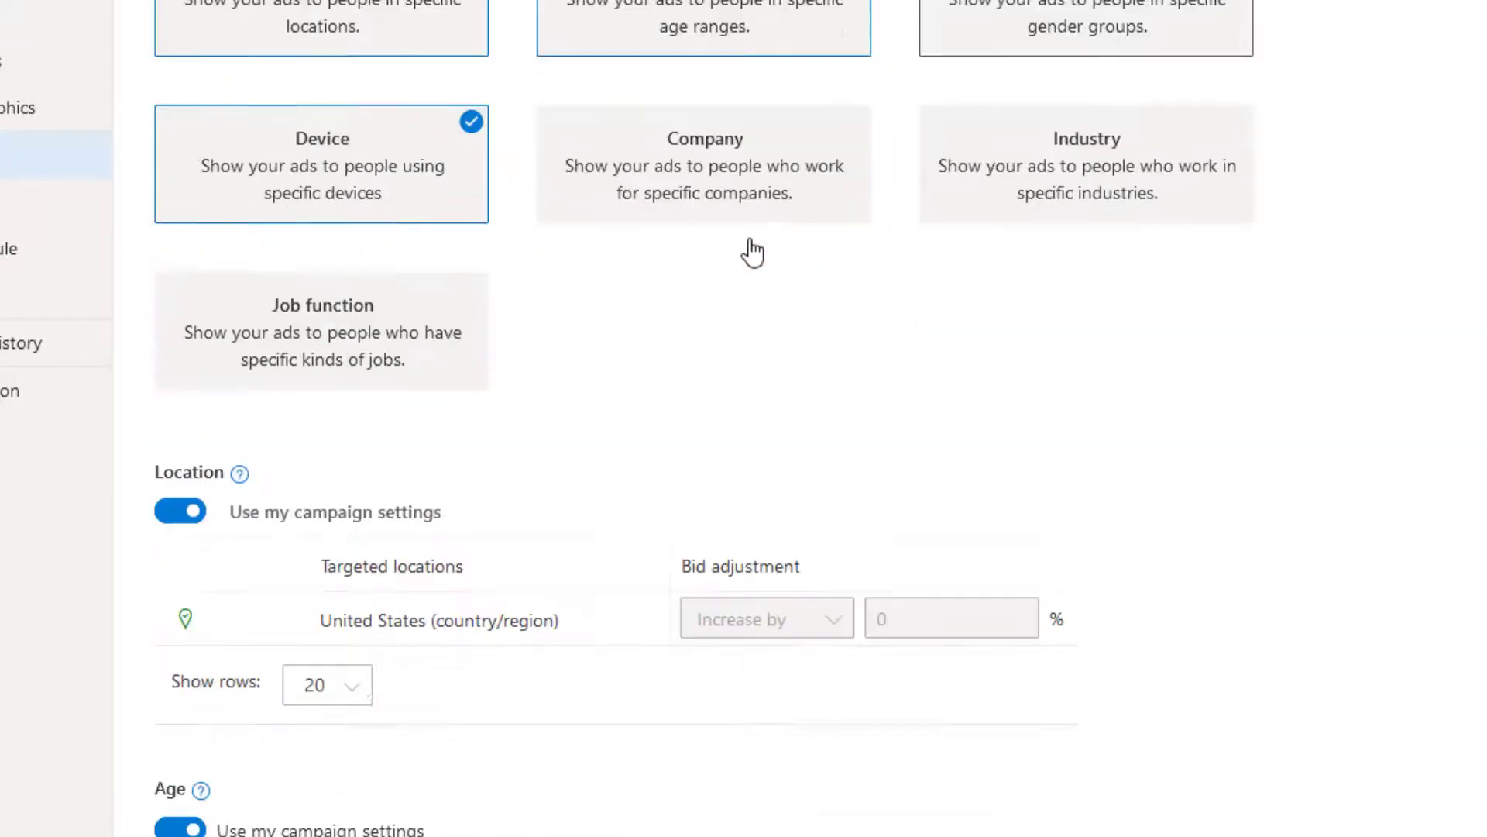
{"action": "scroll", "coordinate": [674, 228], "scroll_direction": "down", "scroll_amount": 2}
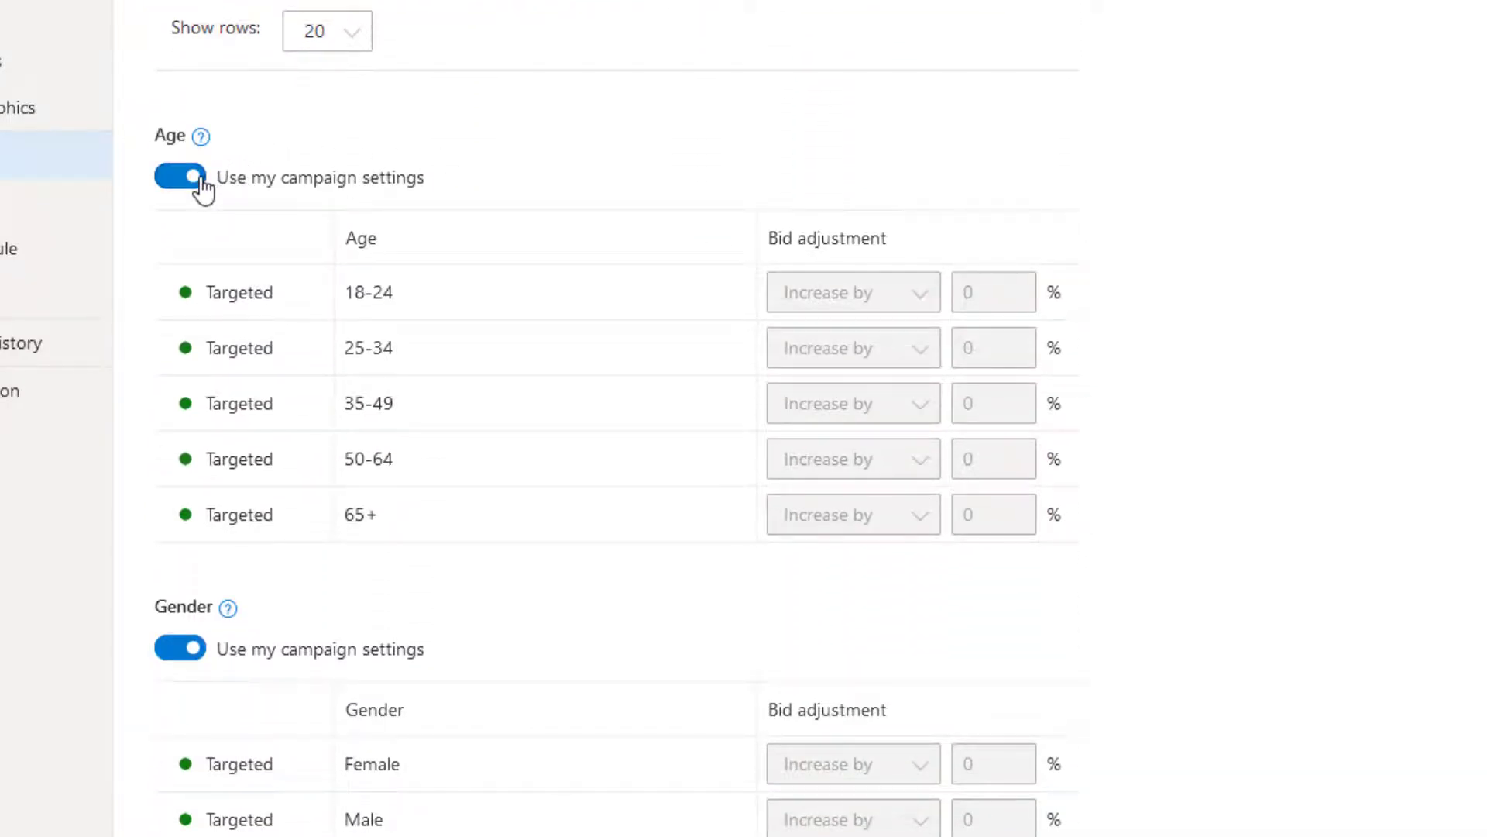
{"action": "scroll", "coordinate": [202, 189], "scroll_direction": "up", "scroll_amount": 4}
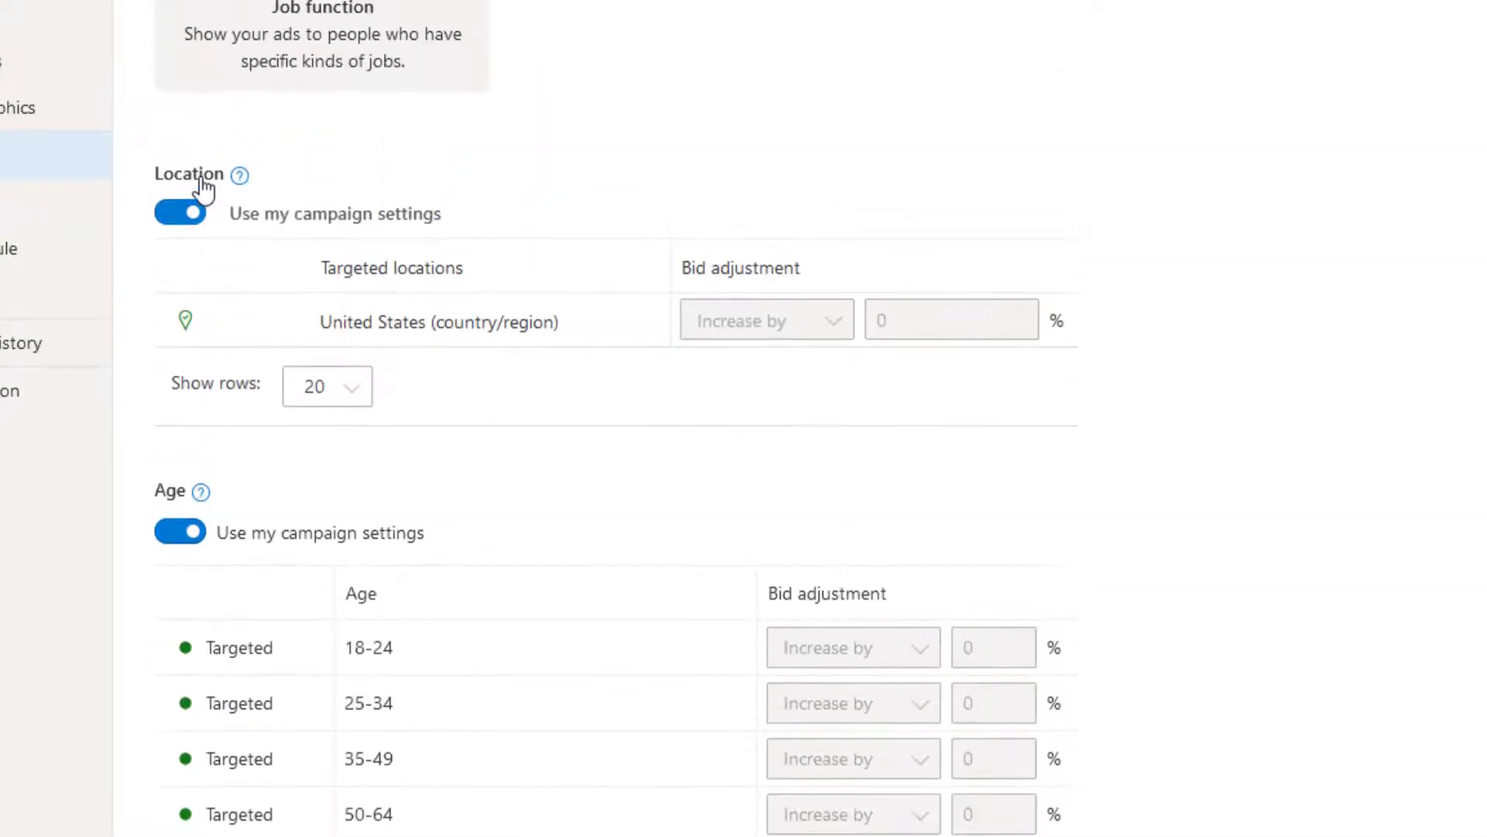
{"action": "scroll", "coordinate": [204, 187], "scroll_direction": "down", "scroll_amount": 6}
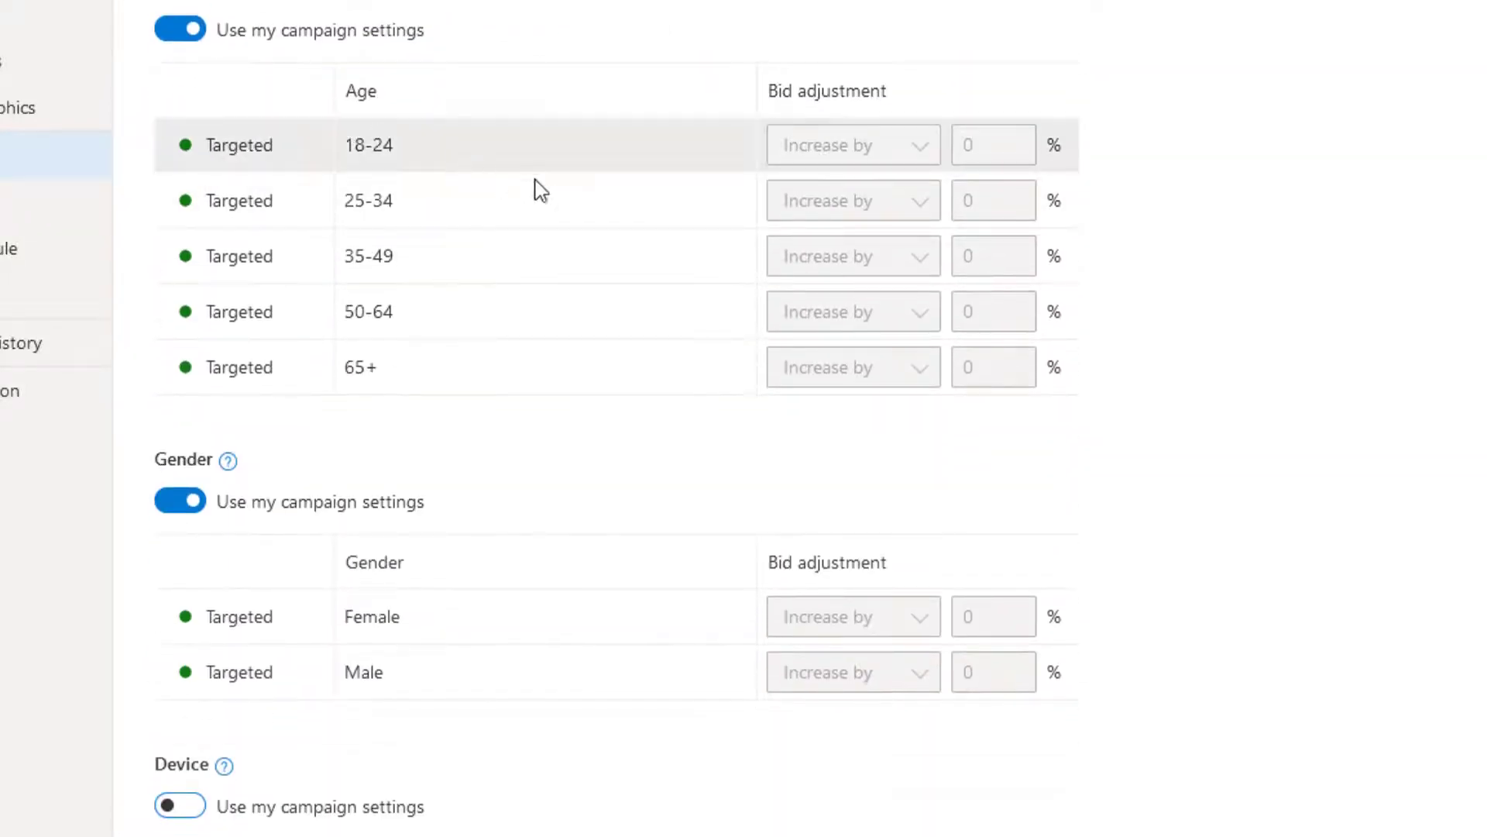
{"action": "left_click", "coordinate": [181, 33]}
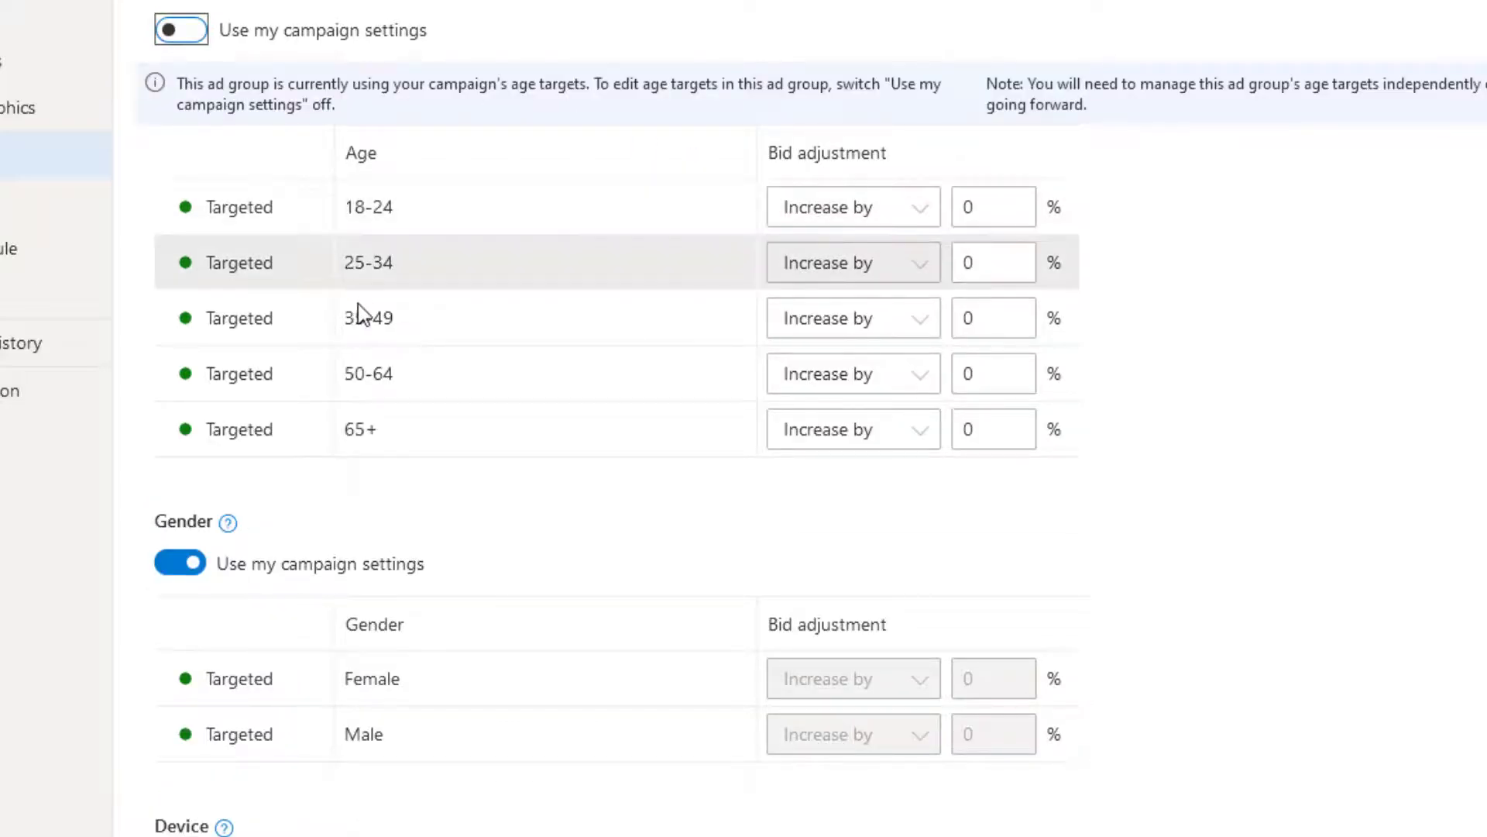
Step: Set the bid adjustment for the 18-24 age range to decrease by 90%
{"action": "left_click", "coordinate": [884, 212]}
{"action": "left_click", "coordinate": [860, 283]}
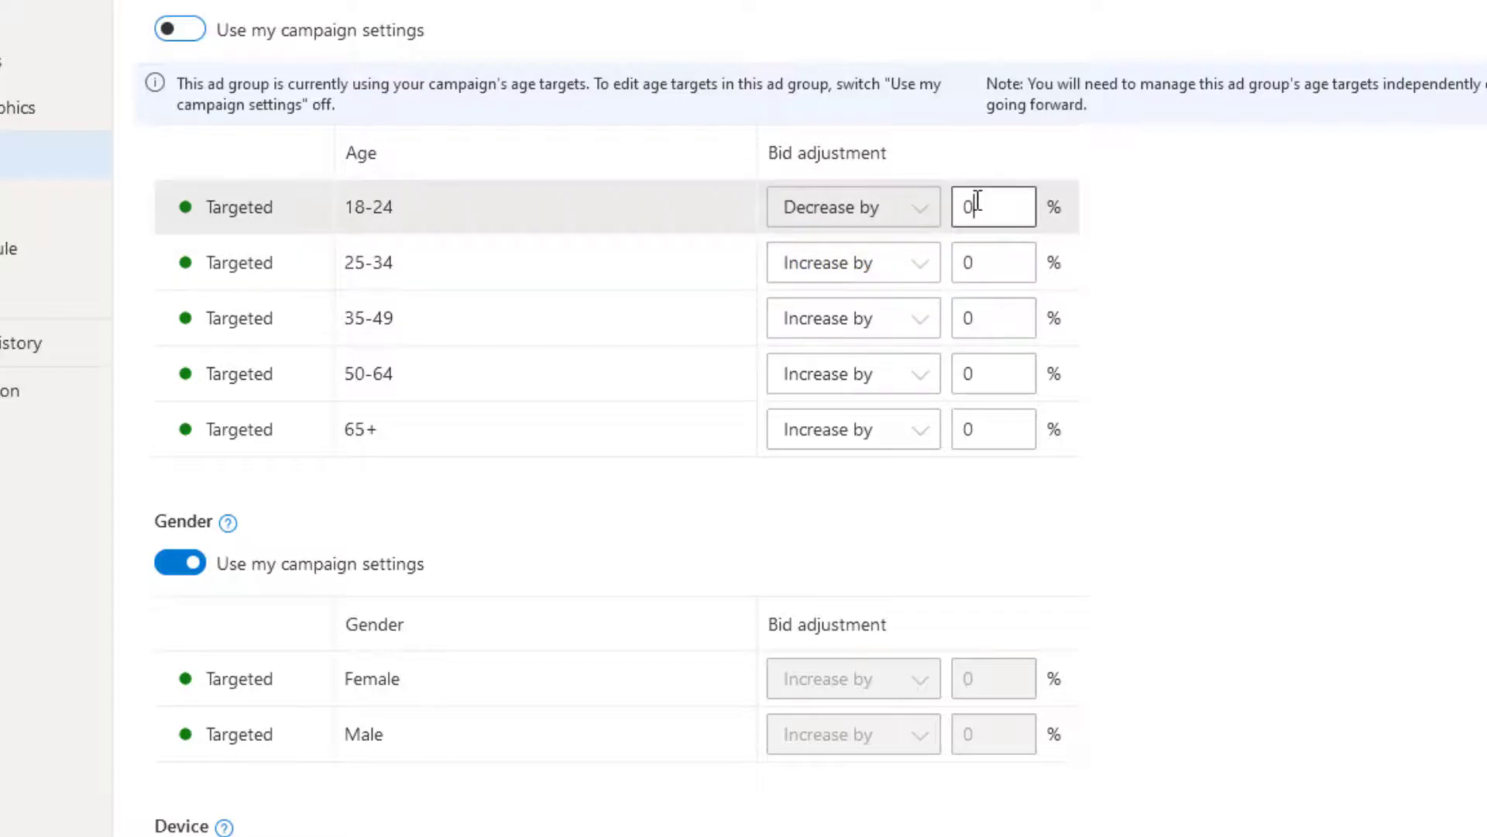
{"action": "double_click", "coordinate": [977, 203]}
{"action": "type", "text": "100"}
{"action": "left_click", "coordinate": [802, 260]}
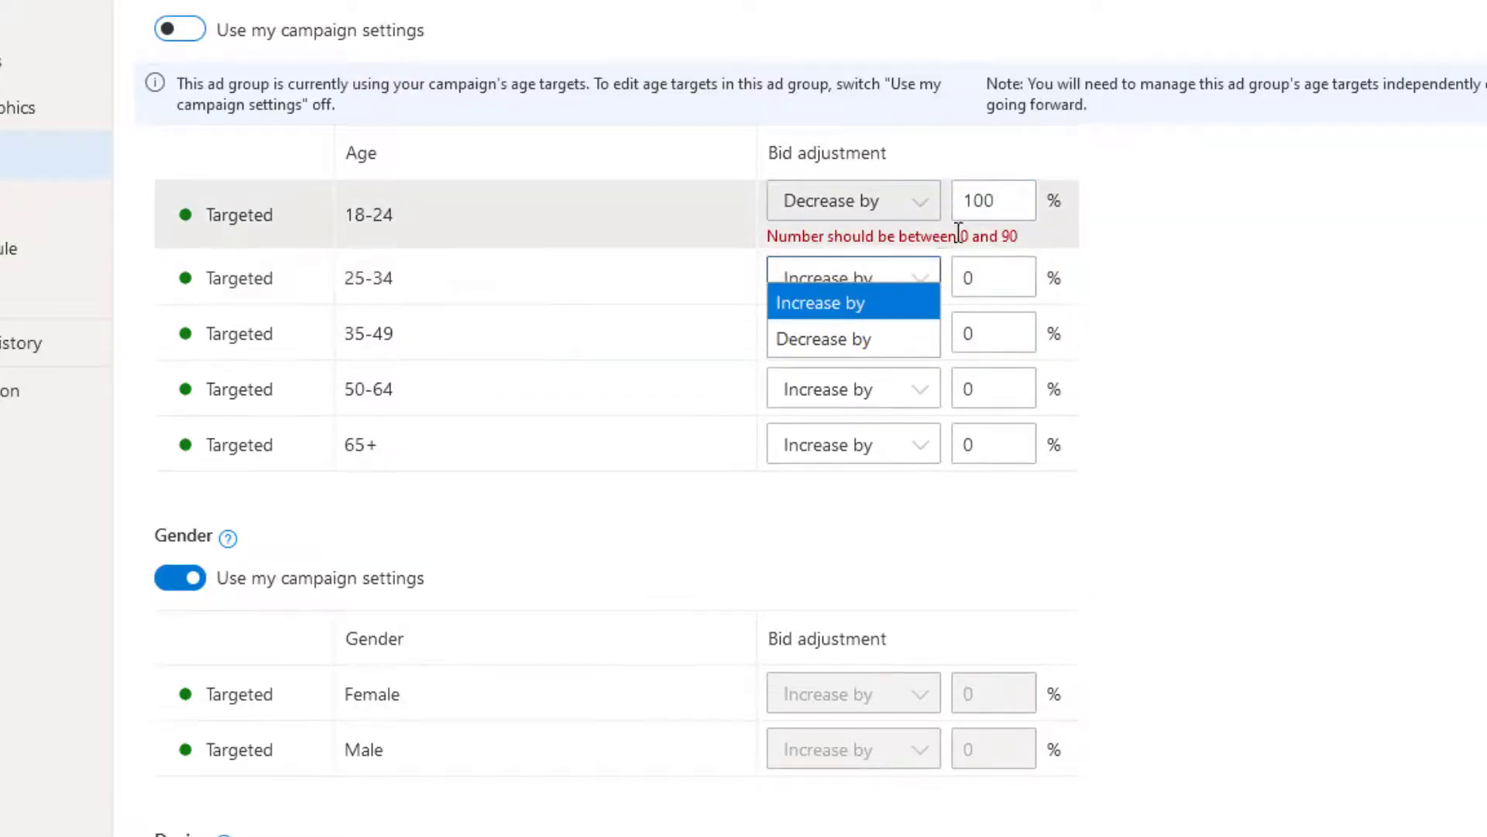
{"action": "left_click", "coordinate": [1007, 199]}
{"action": "left_click_drag", "start_coordinate": [1007, 201], "coordinate": [943, 205]}
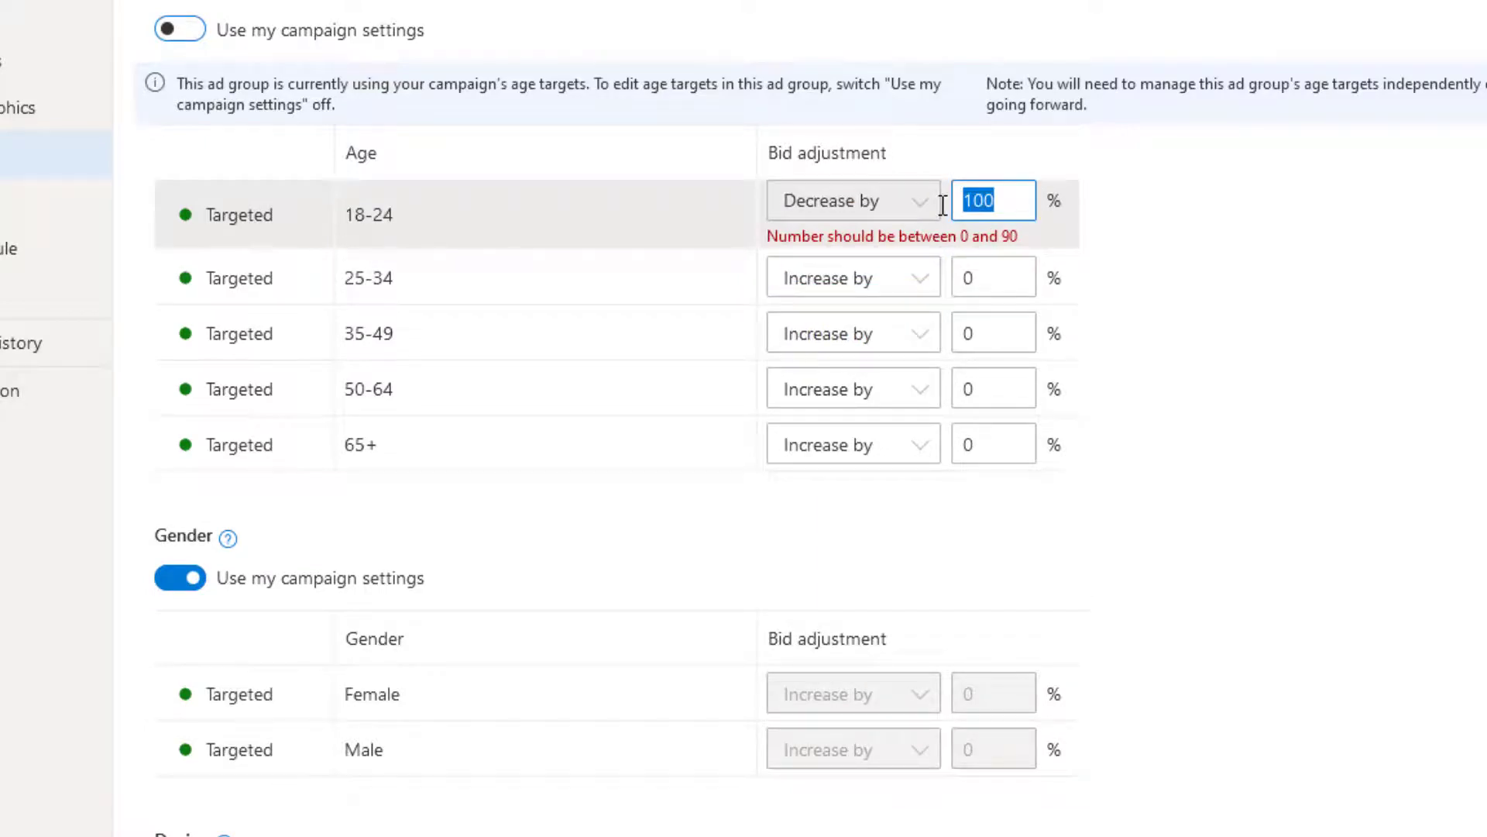
{"action": "type", "text": "90"}
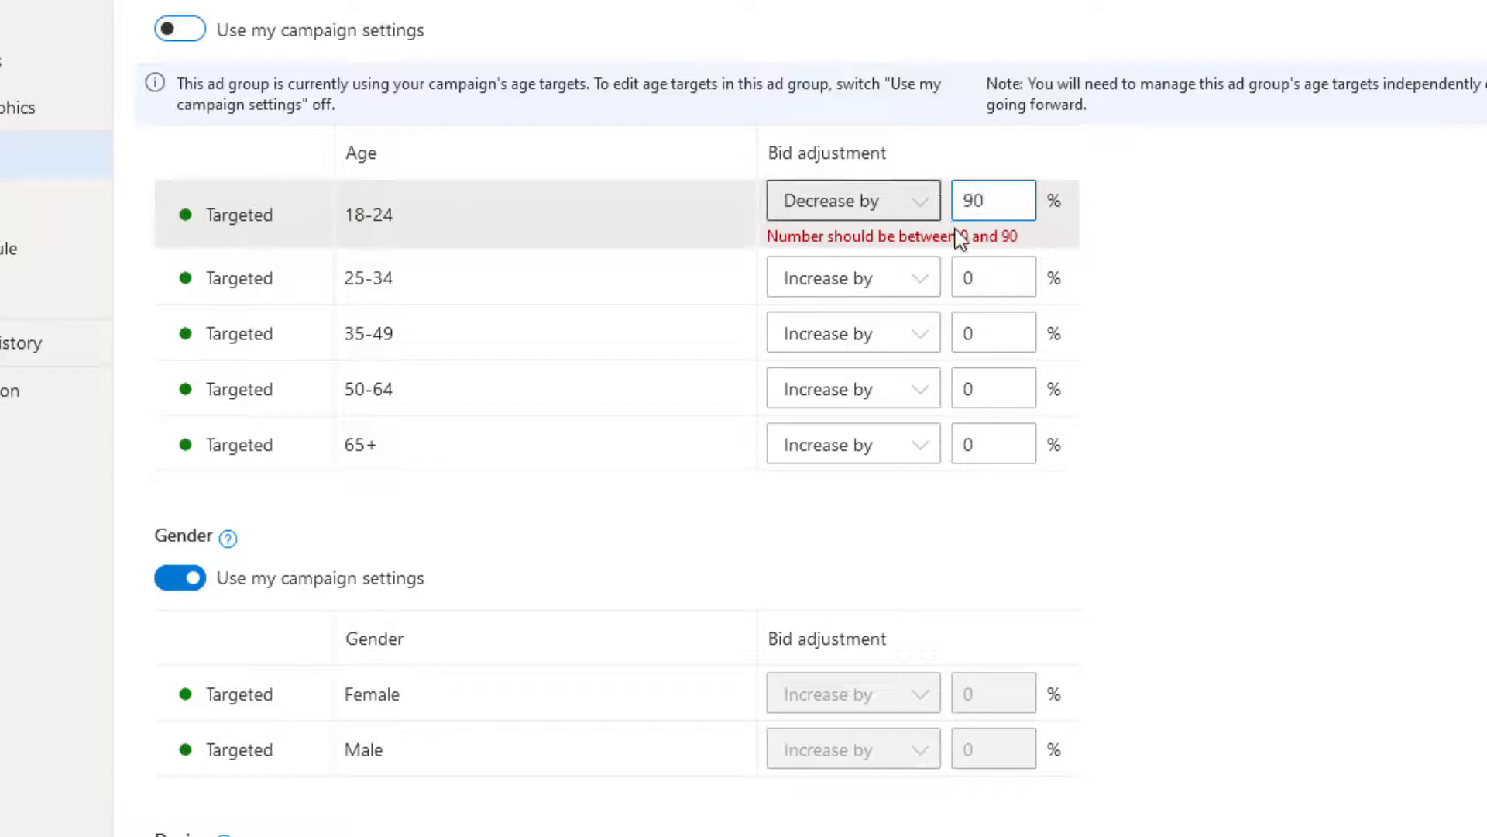
Step: Set the bid adjustment for the 25-34 age range to decrease by 90%
{"action": "left_click", "coordinate": [903, 271]}
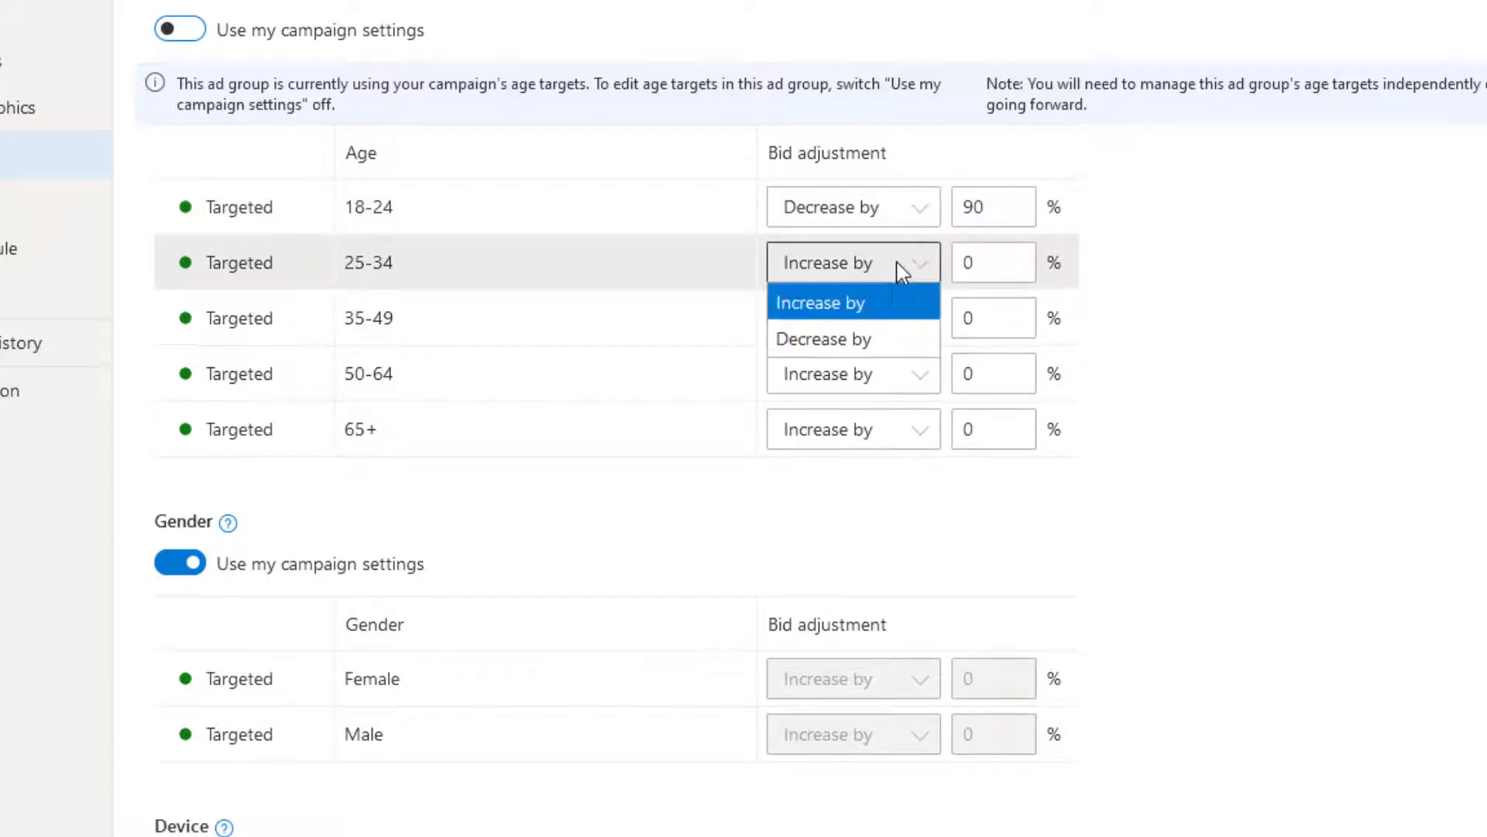
{"action": "left_click", "coordinate": [880, 337]}
{"action": "left_click_drag", "start_coordinate": [1012, 262], "coordinate": [949, 260]}
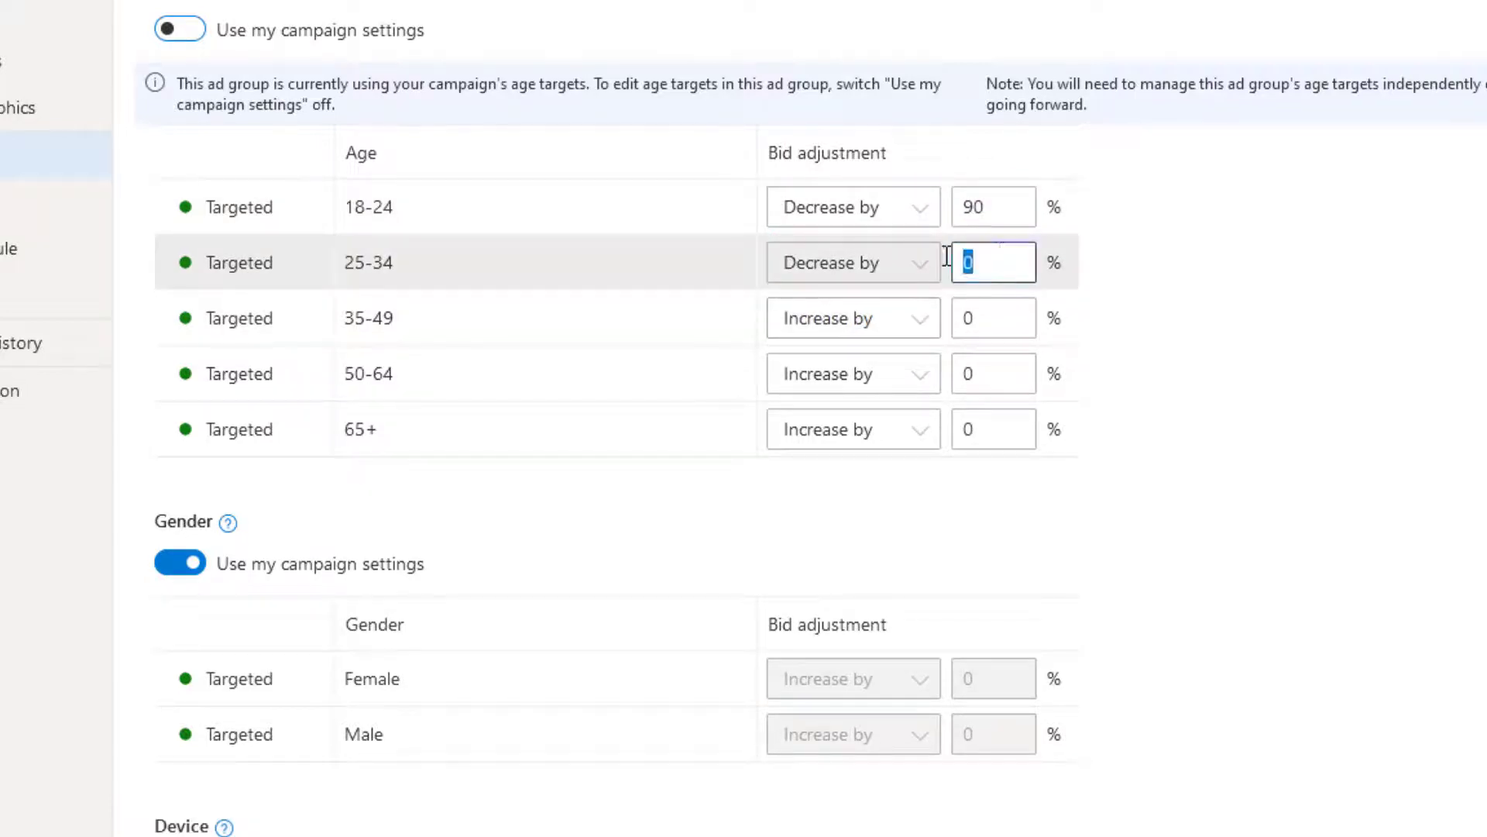
{"action": "type", "text": "90"}
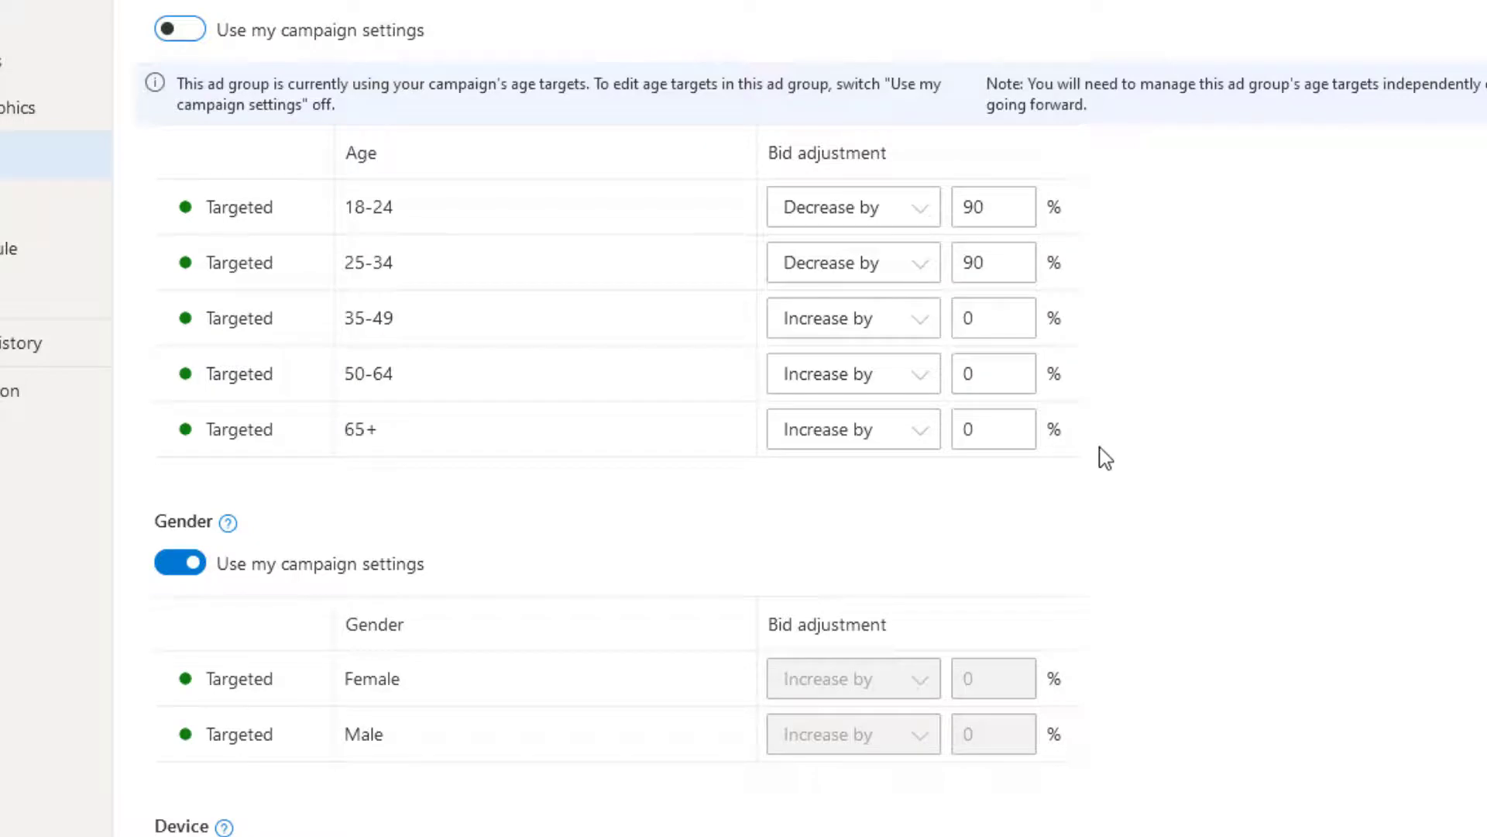
Step: Turn off "Use my campaign settings" for the Desktop MALE 35+ ad group's gender targets and decrease the Female bid by 90%
{"action": "scroll", "coordinate": [1088, 453], "scroll_direction": "down", "scroll_amount": 4}
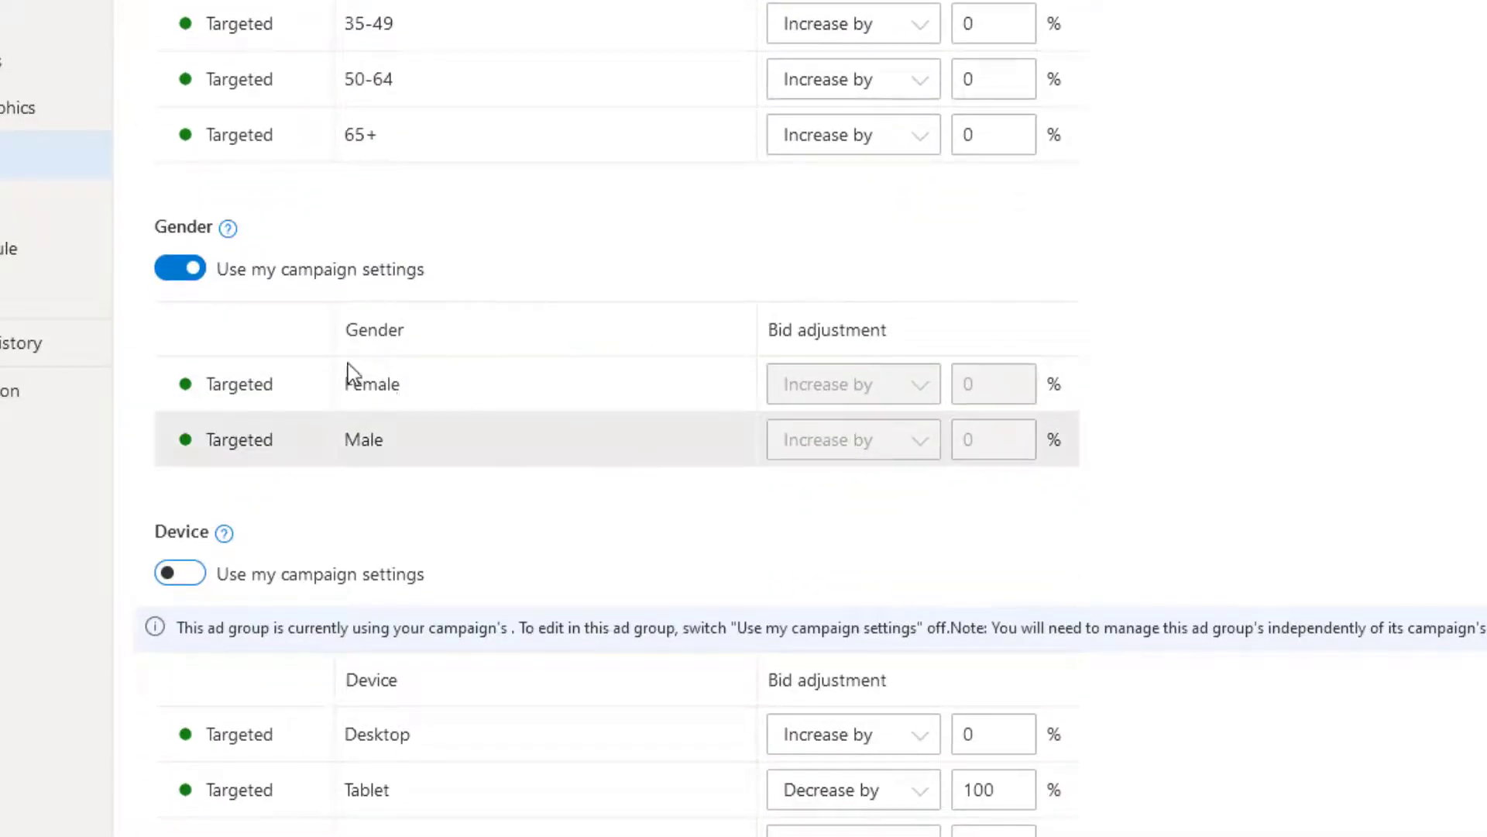
{"action": "left_click", "coordinate": [194, 272]}
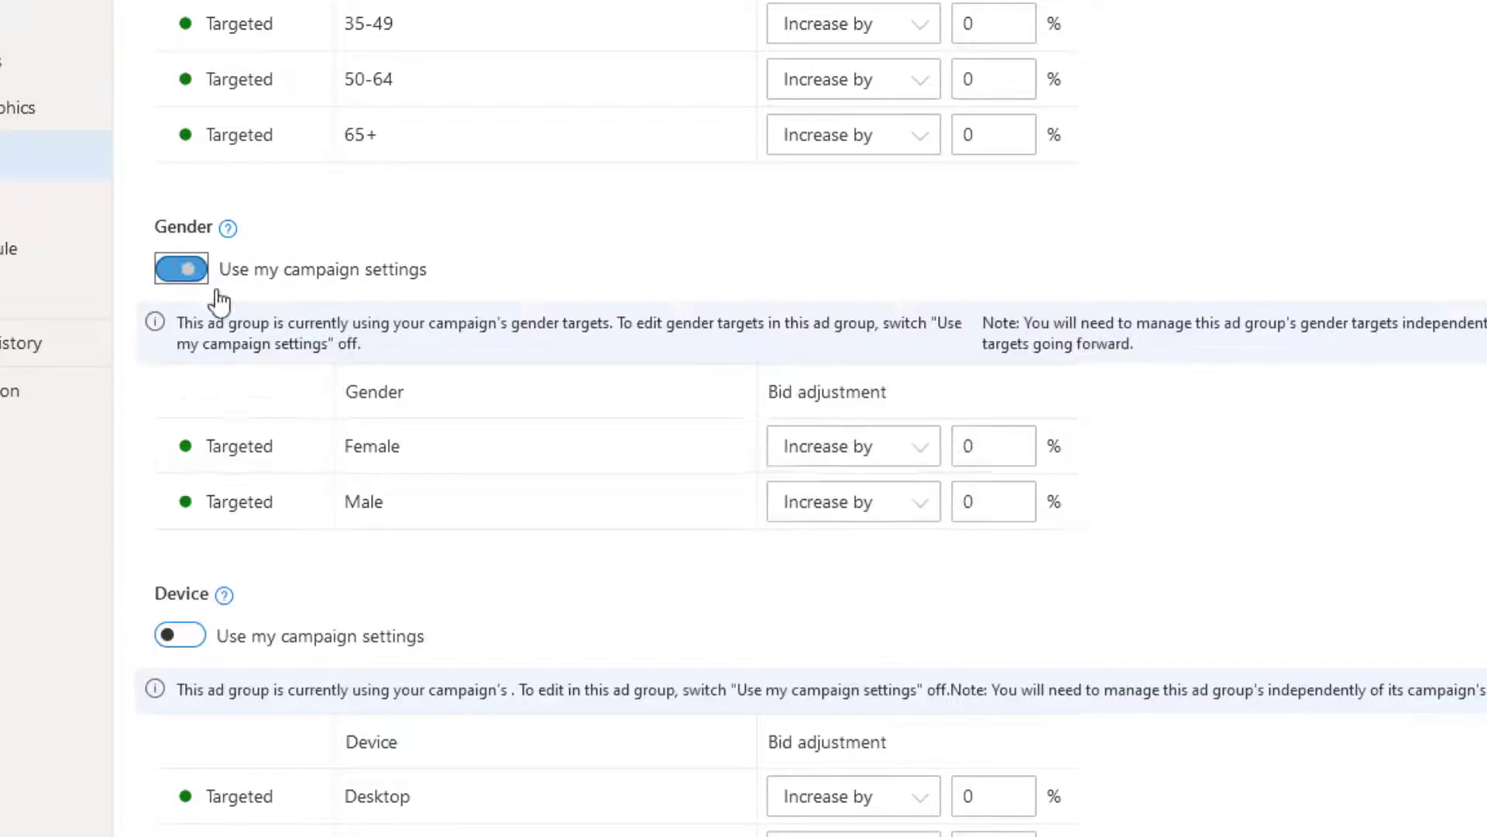
{"action": "left_click", "coordinate": [886, 449]}
{"action": "left_click", "coordinate": [864, 523]}
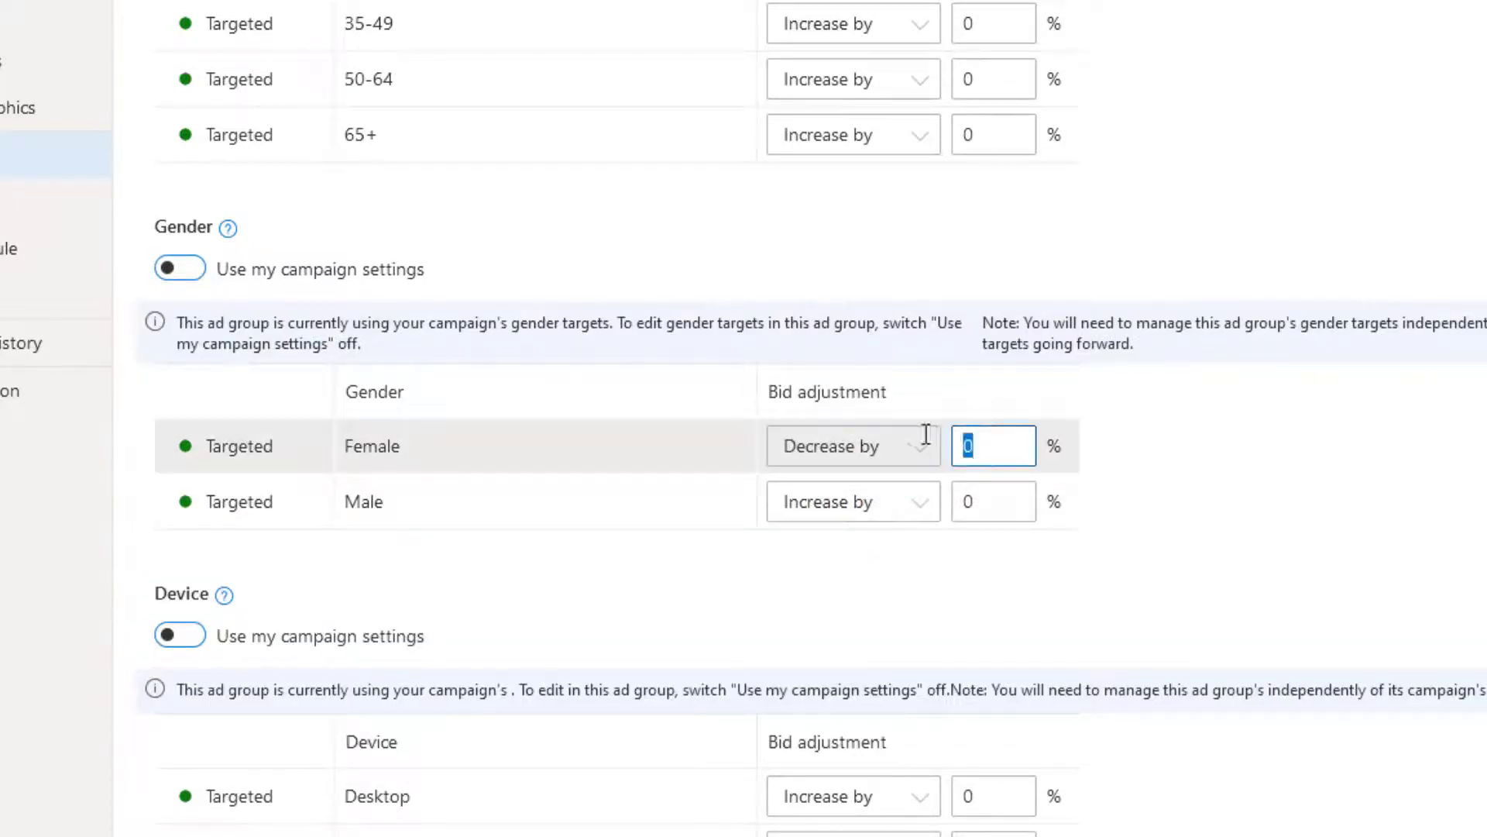
{"action": "type", "text": "100"}
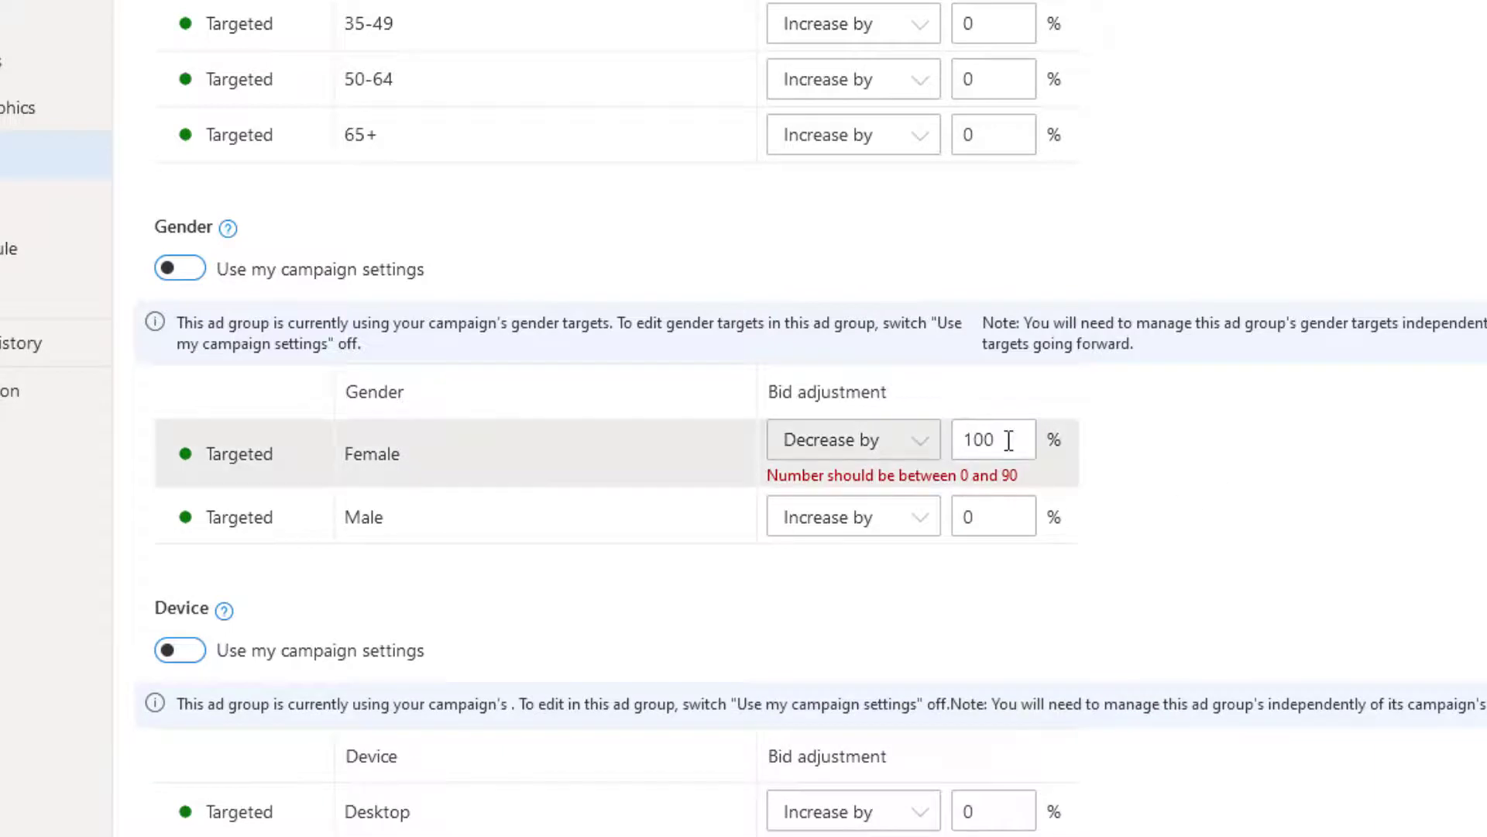
{"action": "double_click", "coordinate": [1007, 438]}
{"action": "type", "text": "90"}
{"action": "double_click", "coordinate": [1216, 496]}
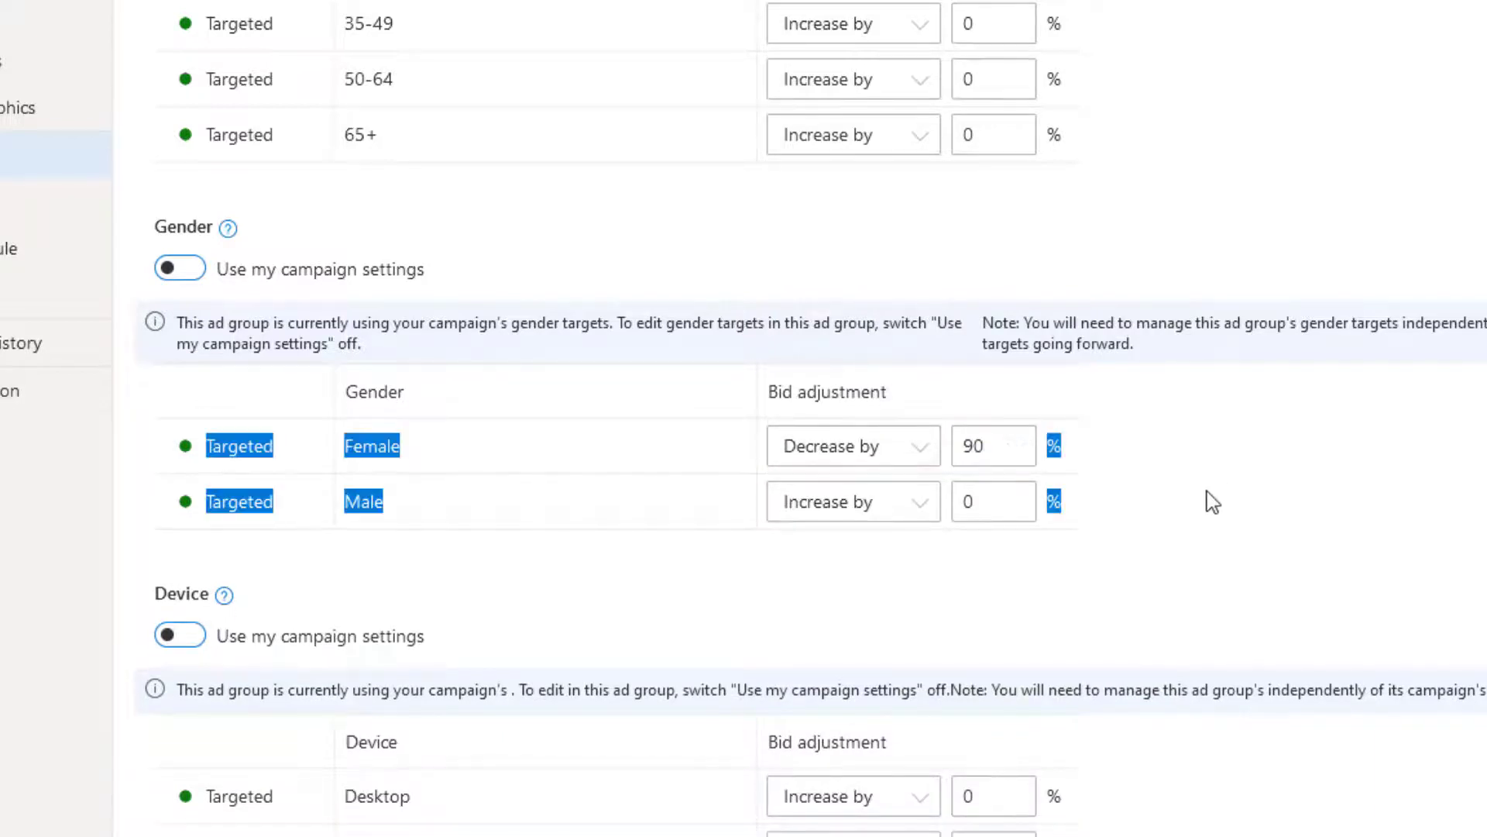
{"action": "left_click", "coordinate": [1220, 488]}
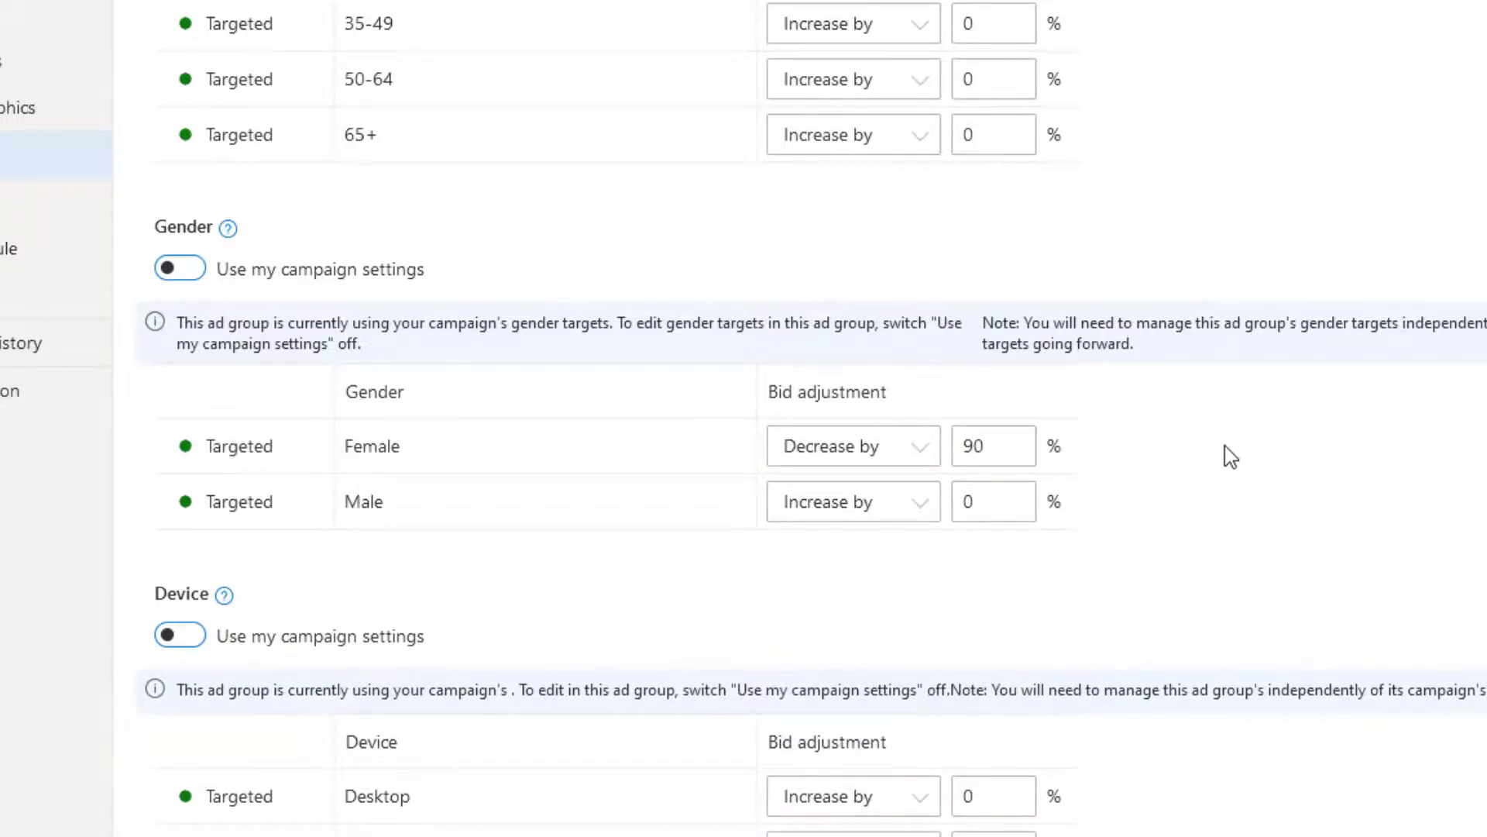
Step: Review the Desktop MALE 35+ ad group's targets and save its settings
{"action": "scroll", "coordinate": [1224, 447], "scroll_direction": "down", "scroll_amount": 2}
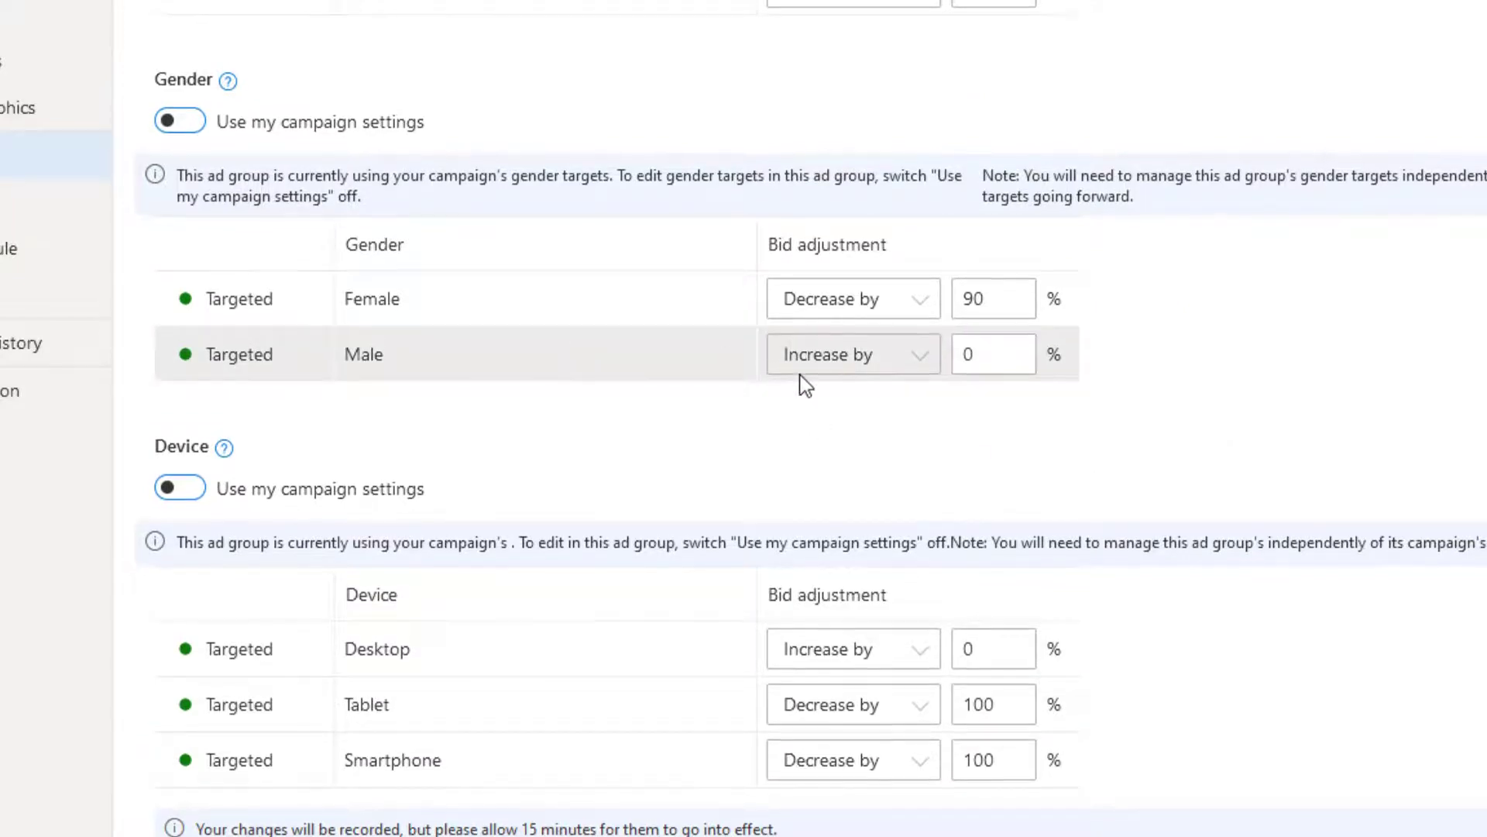
{"action": "scroll", "coordinate": [803, 384], "scroll_direction": "up", "scroll_amount": 4}
{"action": "scroll", "coordinate": [802, 383], "scroll_direction": "up", "scroll_amount": 6}
{"action": "scroll", "coordinate": [802, 376], "scroll_direction": "up", "scroll_amount": 4}
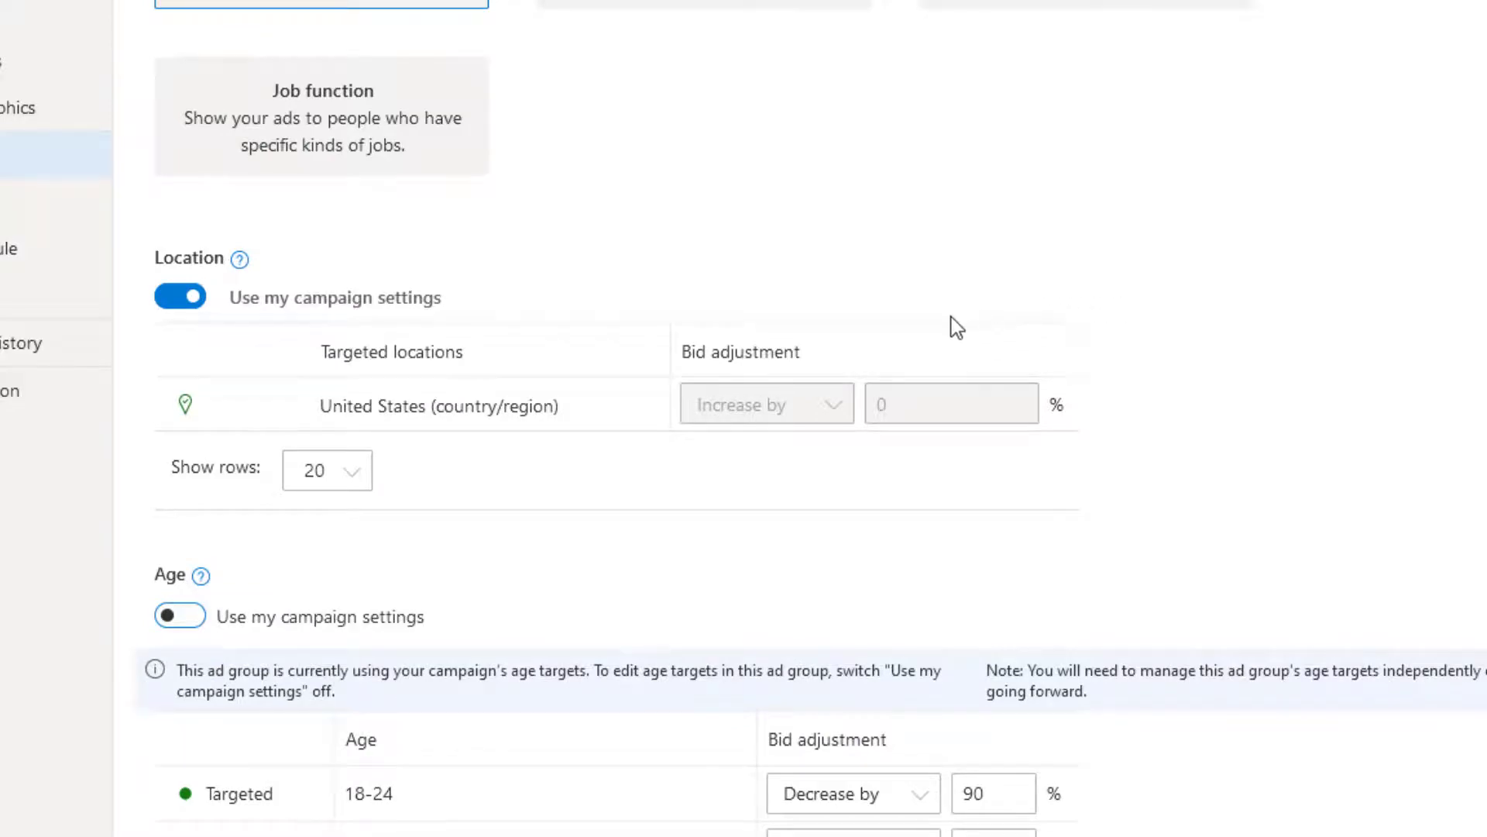
{"action": "scroll", "coordinate": [875, 320], "scroll_direction": "up", "scroll_amount": 4}
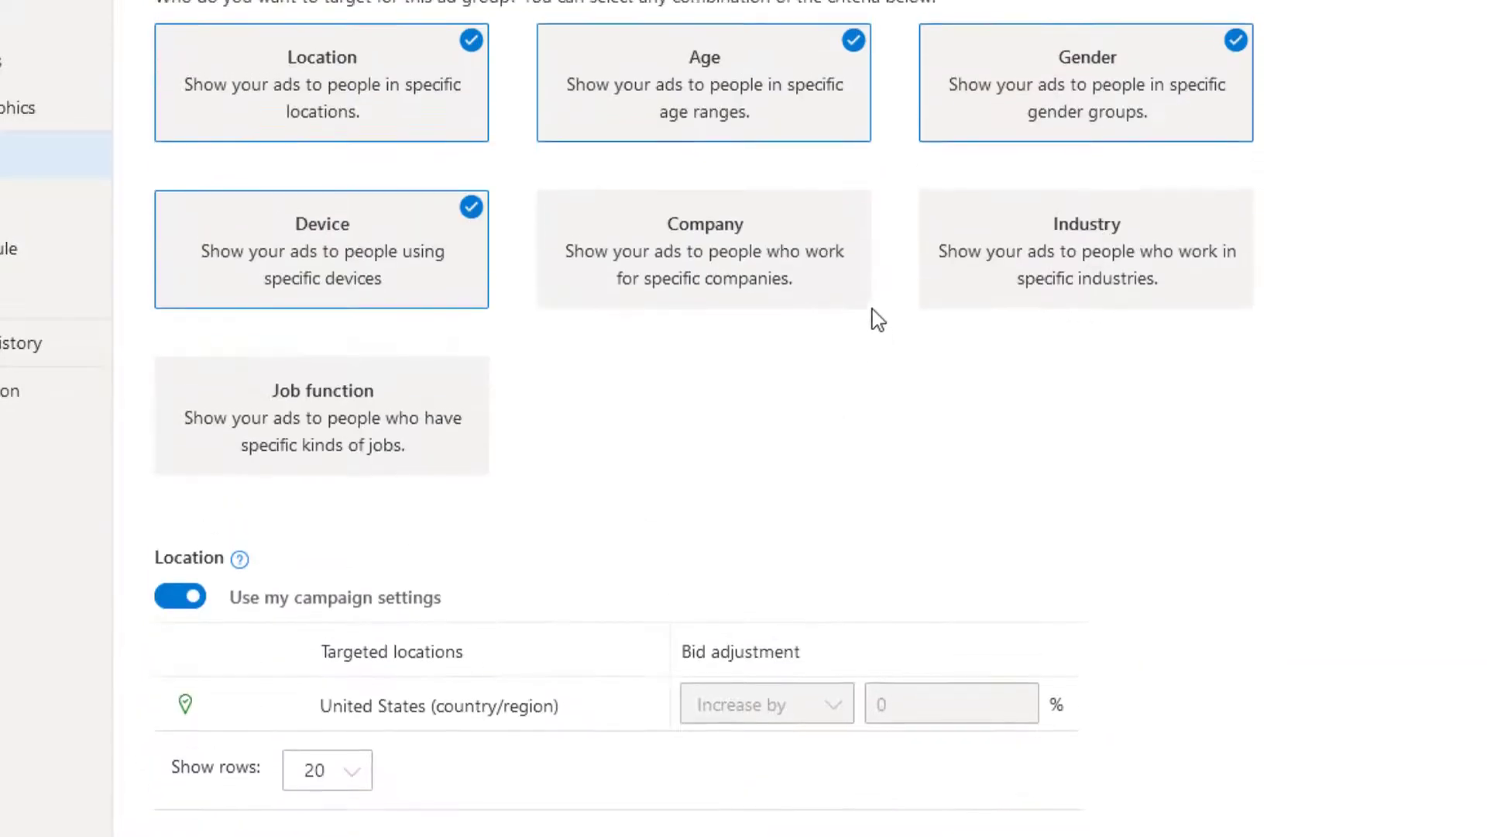
{"action": "scroll", "coordinate": [875, 320], "scroll_direction": "up", "scroll_amount": 7}
{"action": "scroll", "coordinate": [875, 319], "scroll_direction": "up", "scroll_amount": 4}
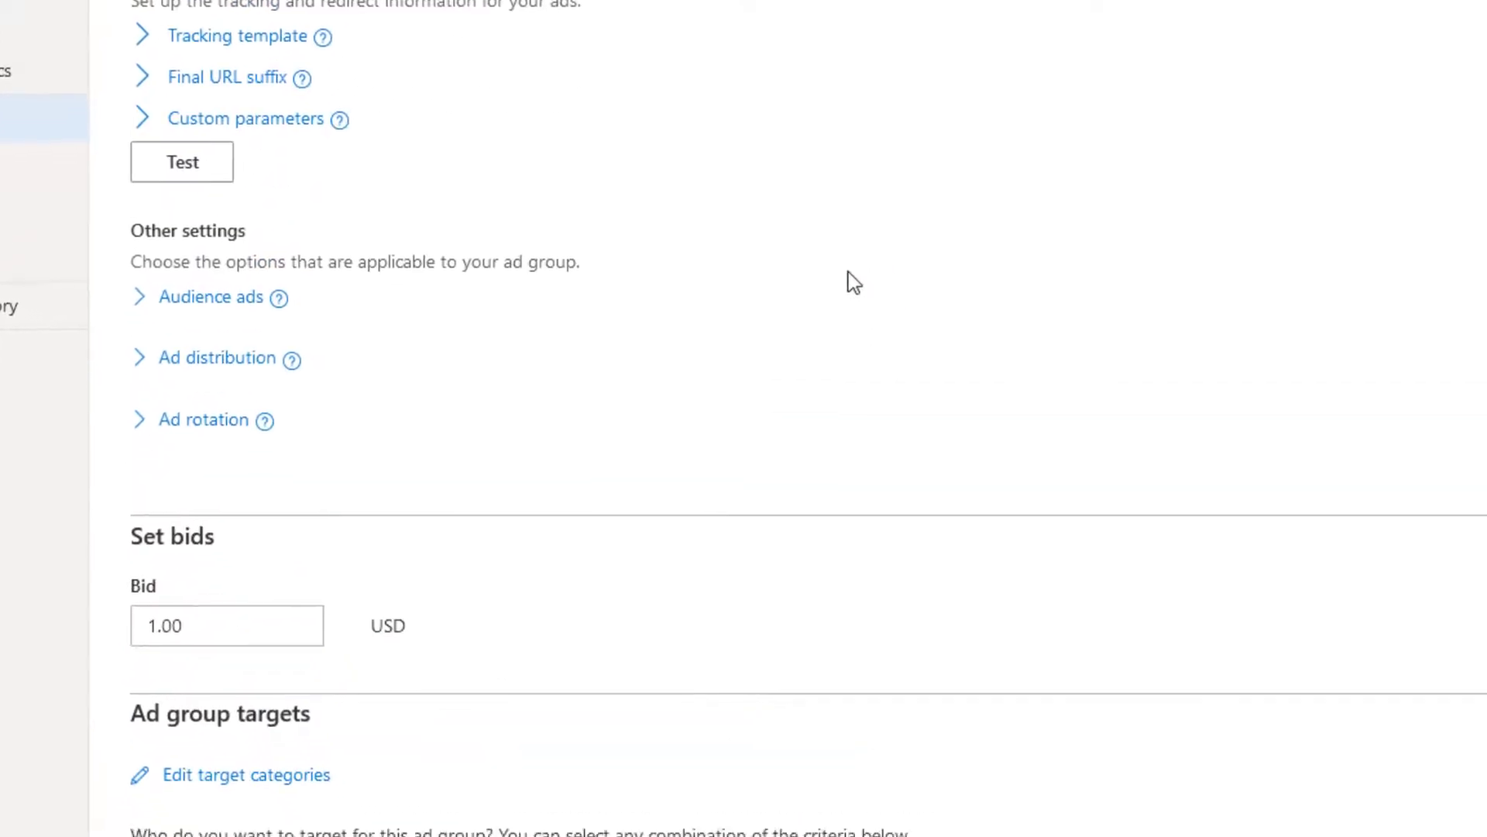
{"action": "scroll", "coordinate": [852, 294], "scroll_direction": "down", "scroll_amount": 20}
{"action": "scroll", "coordinate": [764, 141], "scroll_direction": "down", "scroll_amount": 2}
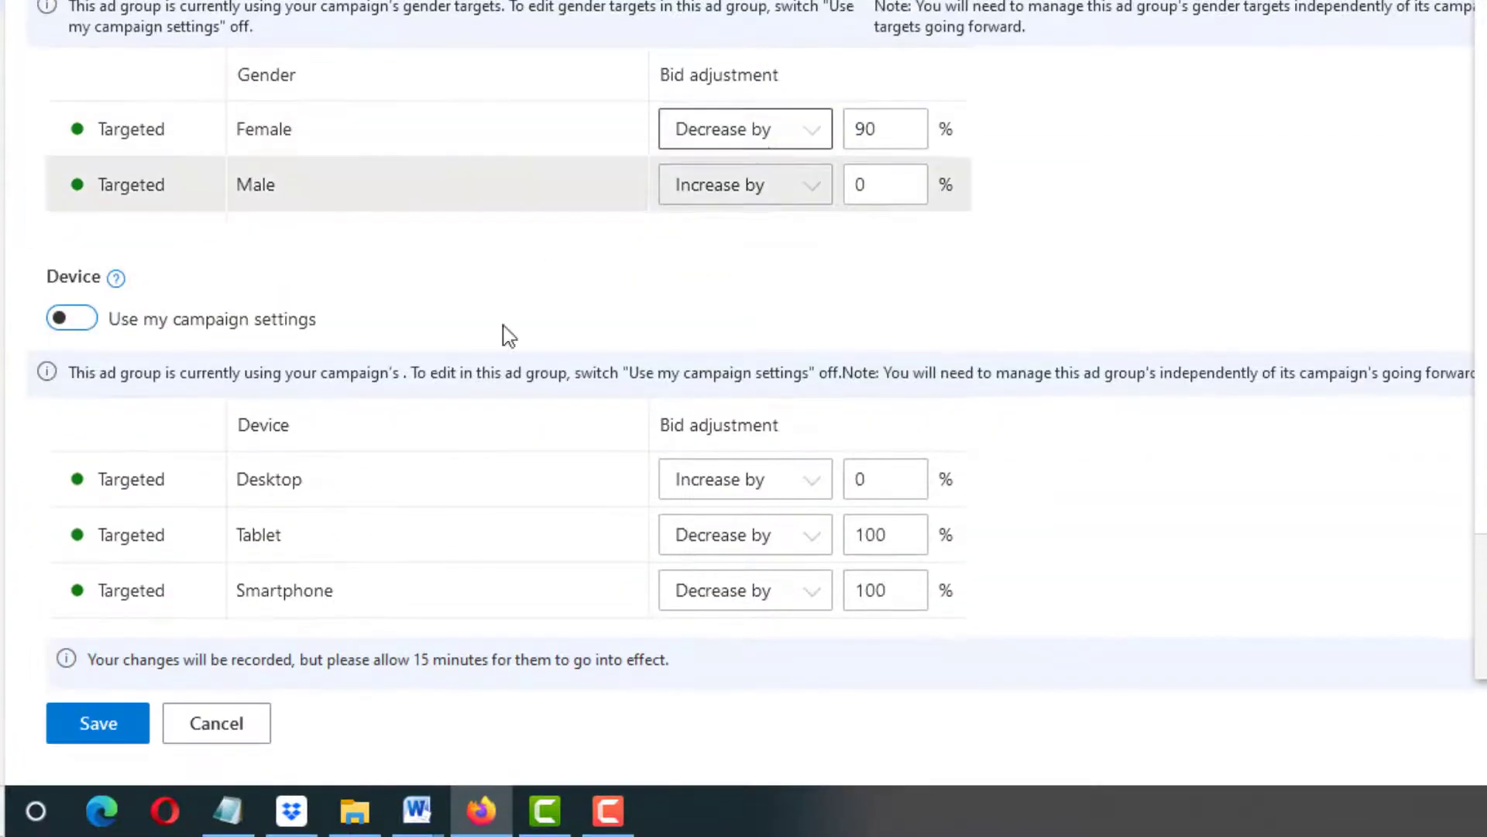
{"action": "left_click", "coordinate": [93, 723]}
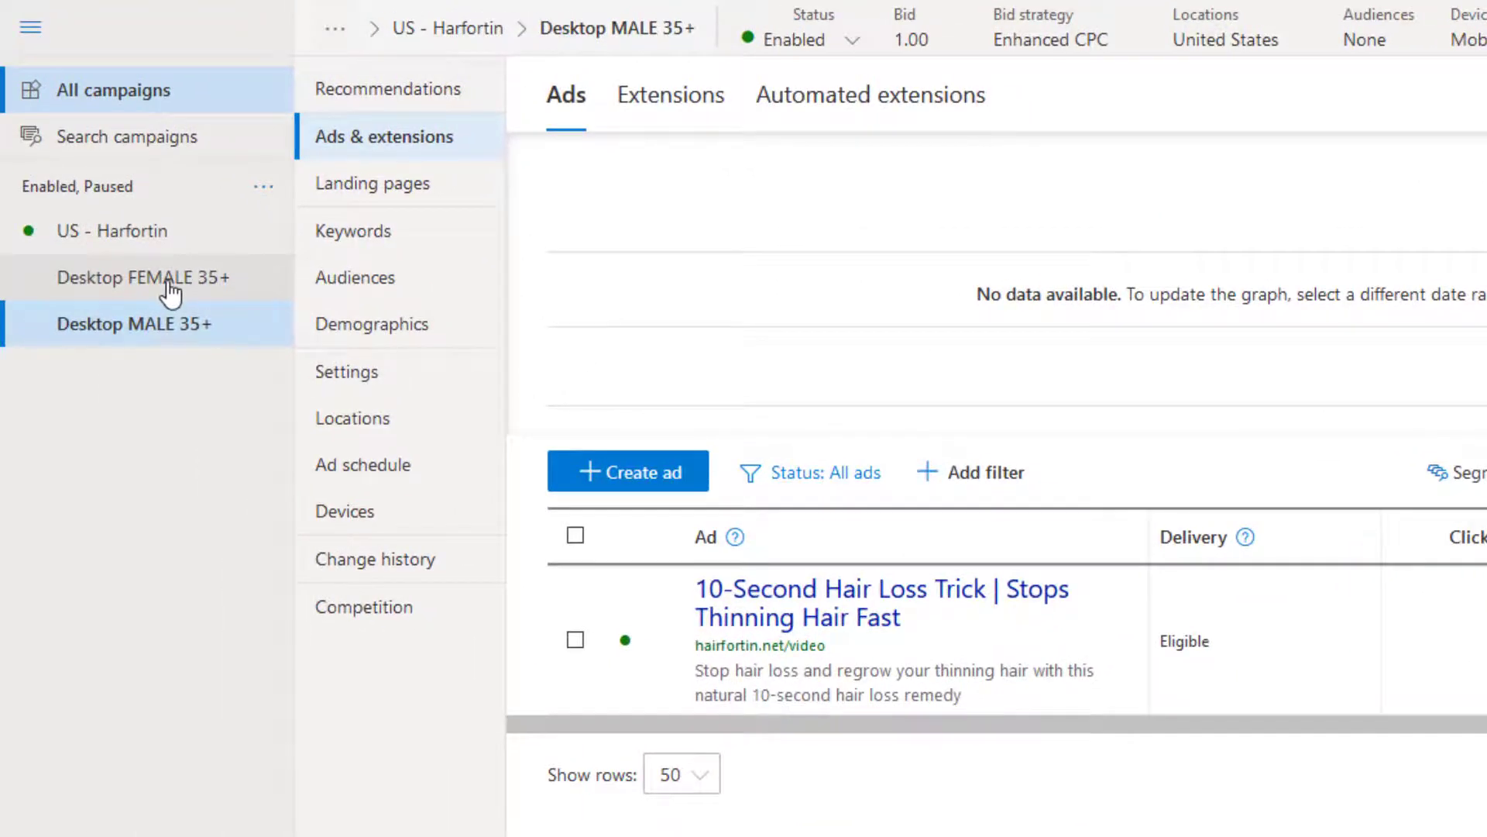
Step: Open the Desktop FEMALE 35+ ad group's settings and add Age and Gender to its target categories
{"action": "left_click", "coordinate": [164, 280]}
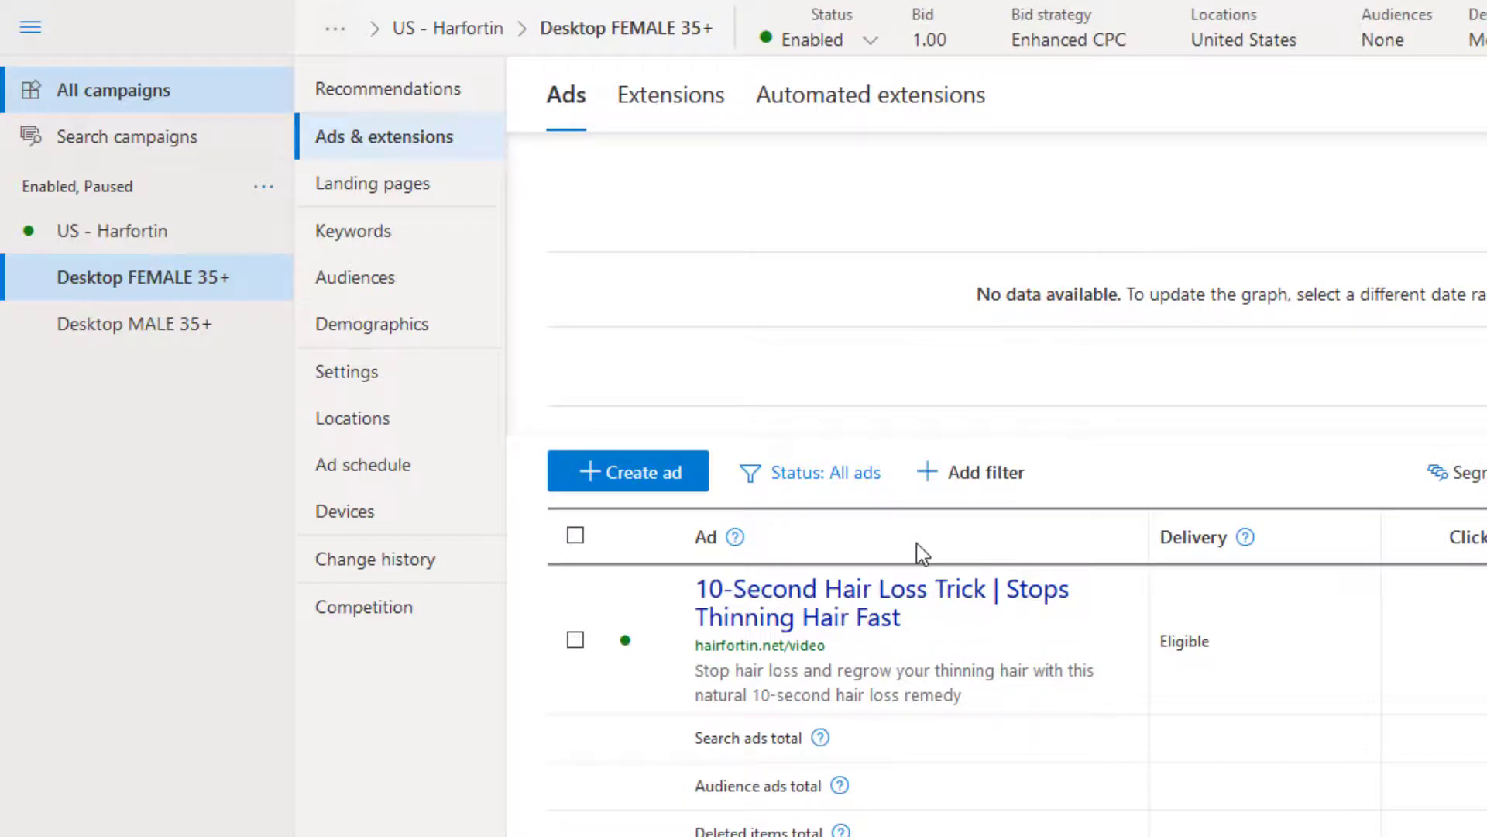
{"action": "left_click", "coordinate": [390, 380]}
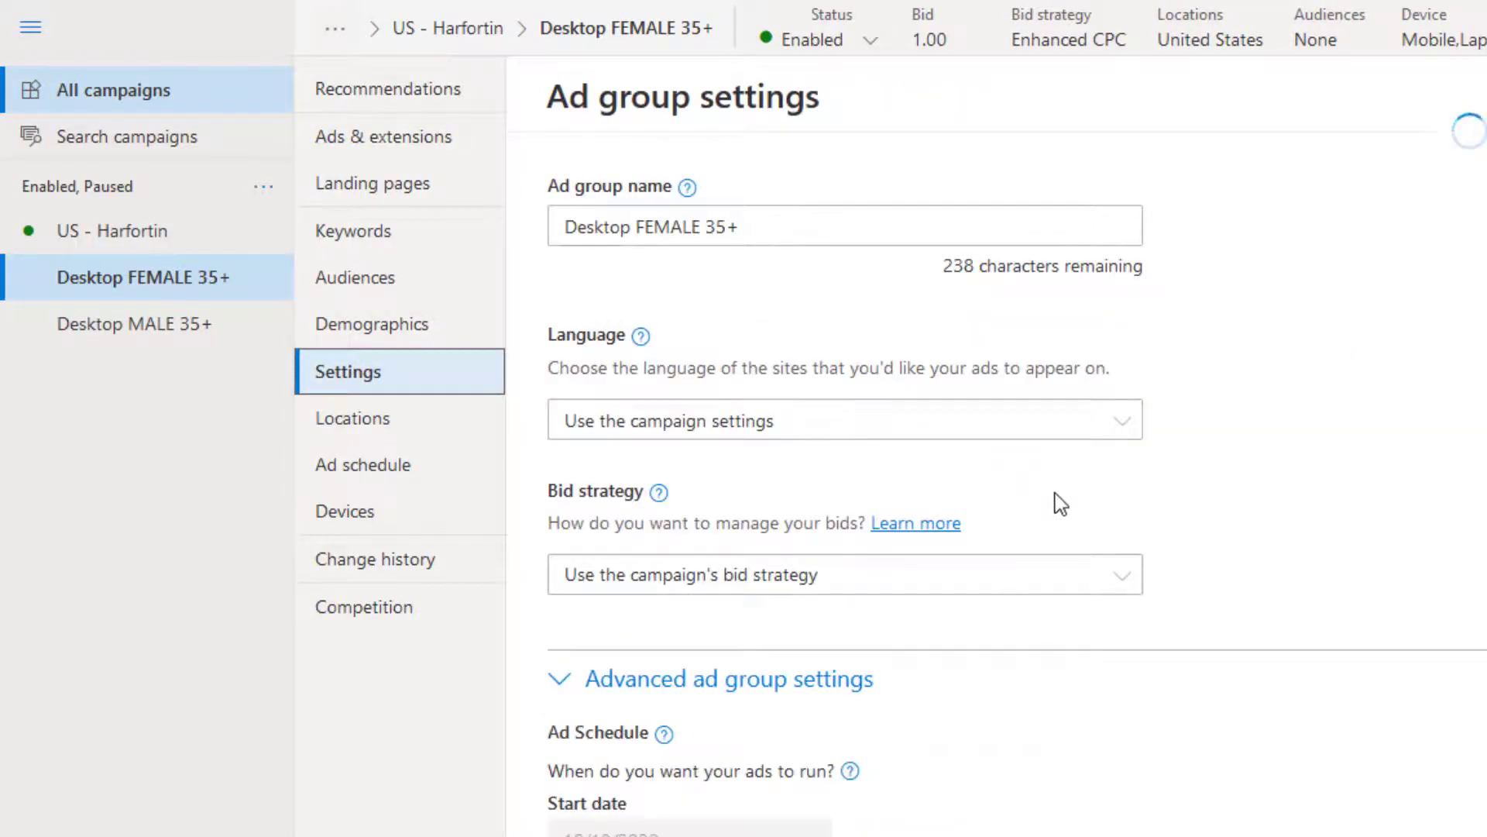
{"action": "scroll", "coordinate": [1057, 502], "scroll_direction": "down", "scroll_amount": 4}
{"action": "scroll", "coordinate": [1057, 502], "scroll_direction": "down", "scroll_amount": 6}
{"action": "scroll", "coordinate": [1055, 499], "scroll_direction": "up", "scroll_amount": 3}
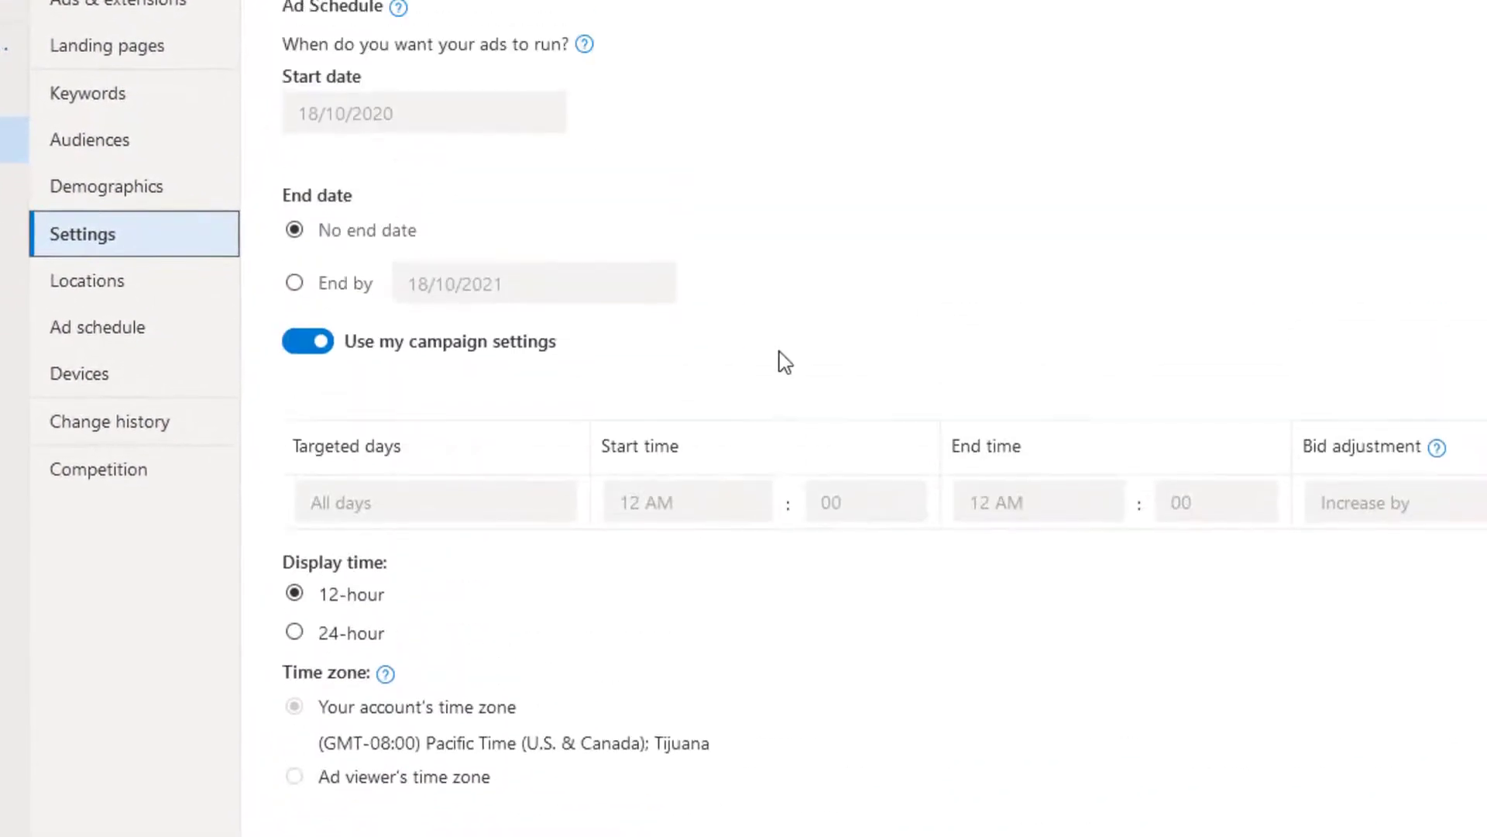
{"action": "scroll", "coordinate": [778, 361], "scroll_direction": "down", "scroll_amount": 20}
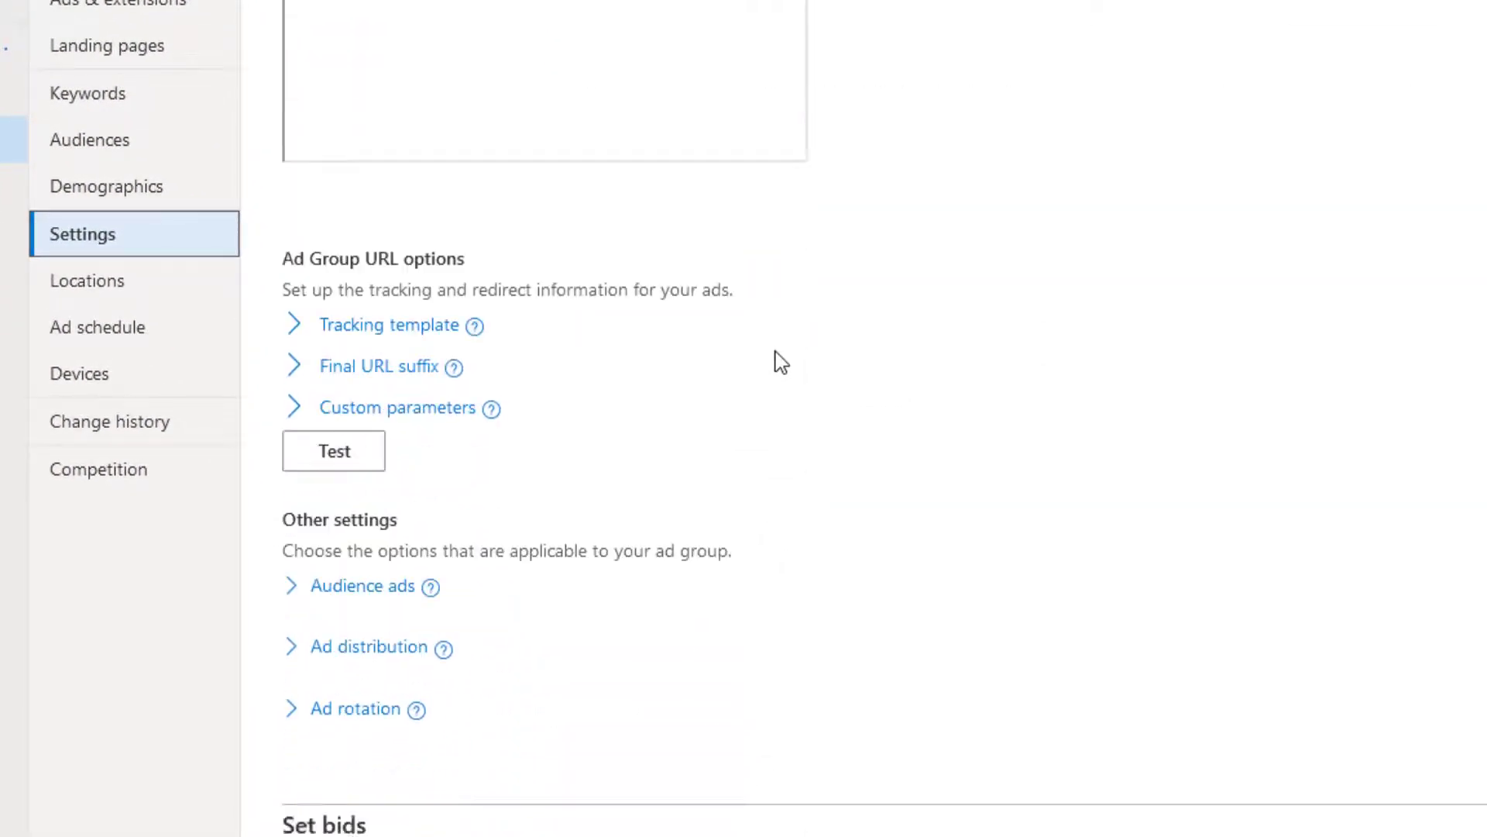
{"action": "scroll", "coordinate": [444, 435], "scroll_direction": "down", "scroll_amount": 5}
{"action": "left_click", "coordinate": [445, 438]}
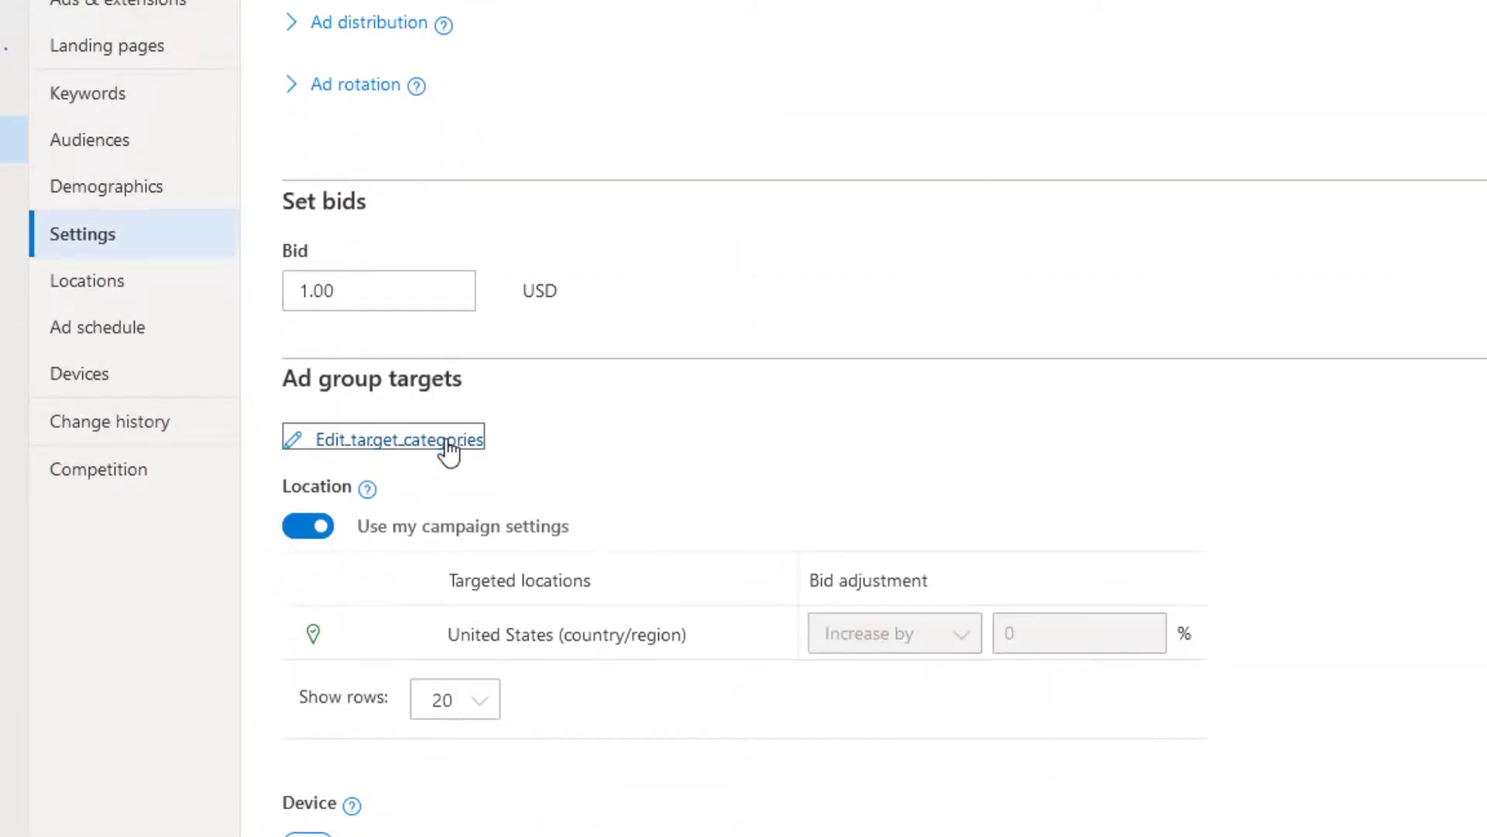
{"action": "scroll", "coordinate": [806, 402], "scroll_direction": "down", "scroll_amount": 4}
{"action": "left_click", "coordinate": [853, 339]}
{"action": "left_click", "coordinate": [1151, 335]}
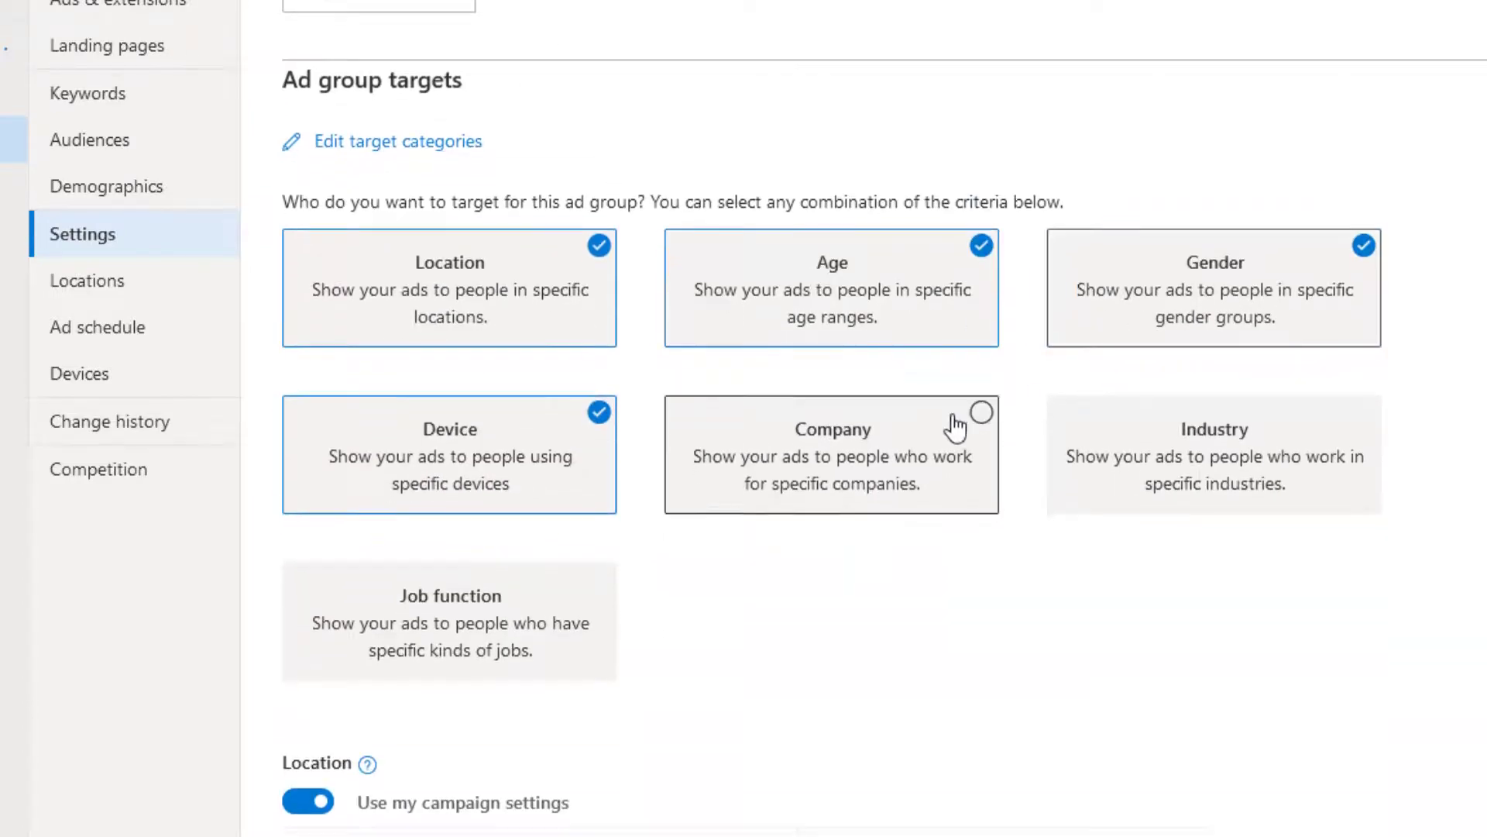
Step: Turn off "Use my campaign settings" for the Desktop FEMALE 35+ ad group's age targets and decrease the 18-24 bid by 90%
{"action": "scroll", "coordinate": [954, 423], "scroll_direction": "down", "scroll_amount": 5}
{"action": "scroll", "coordinate": [949, 424], "scroll_direction": "down", "scroll_amount": 5}
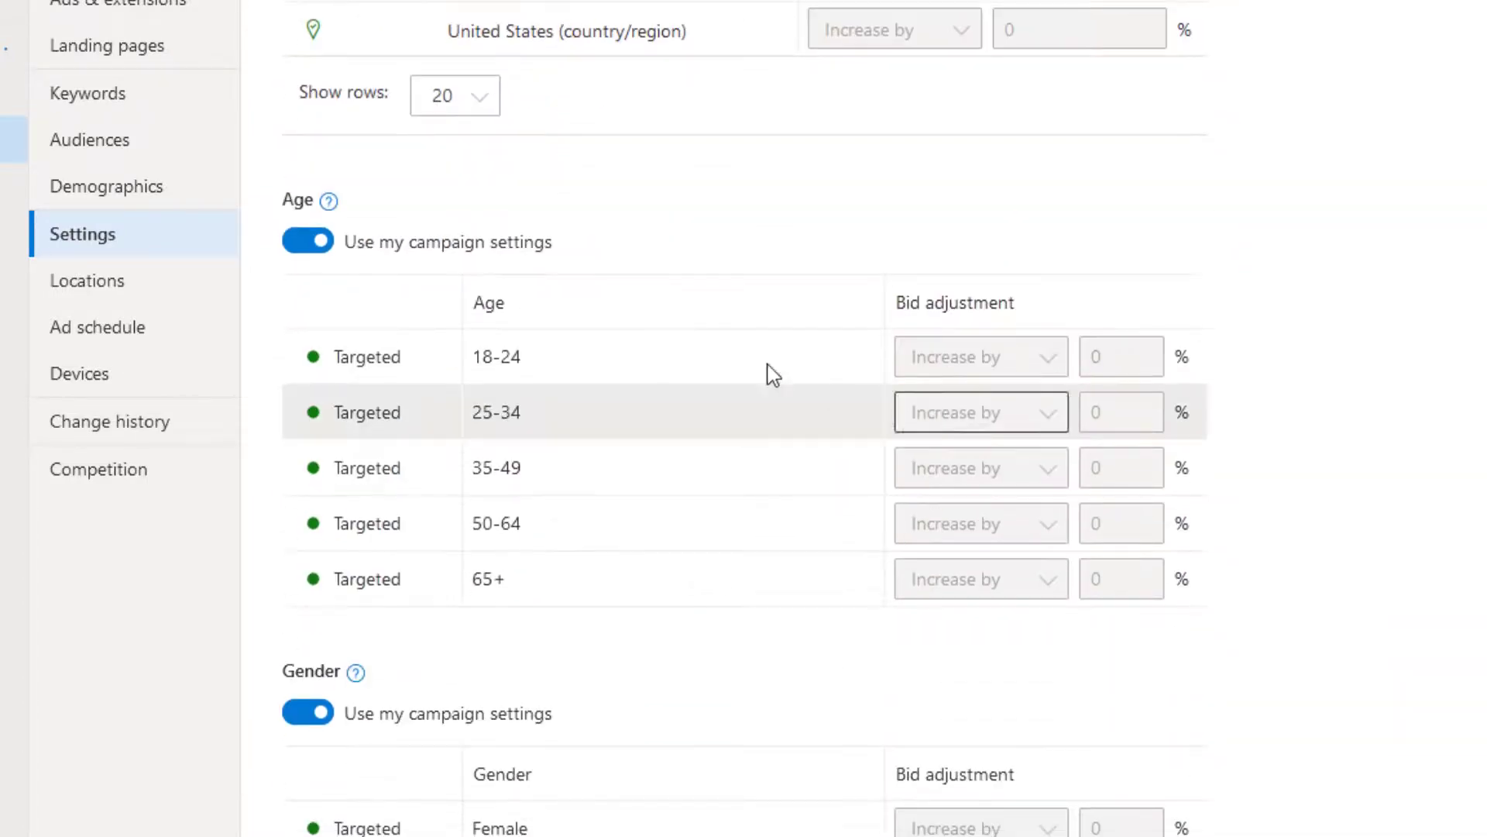
{"action": "left_click", "coordinate": [323, 245]}
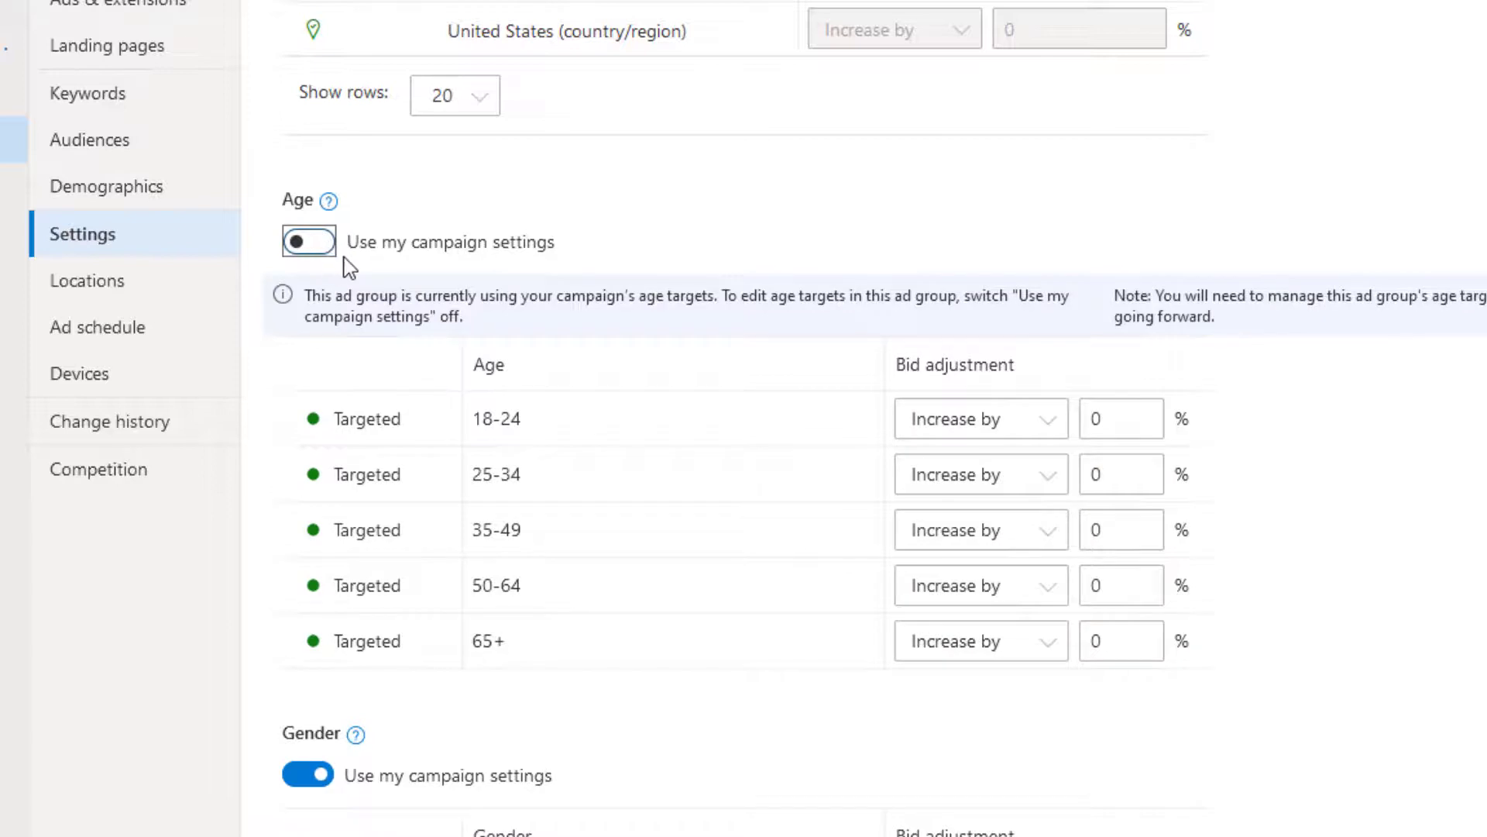
{"action": "left_click", "coordinate": [1034, 427]}
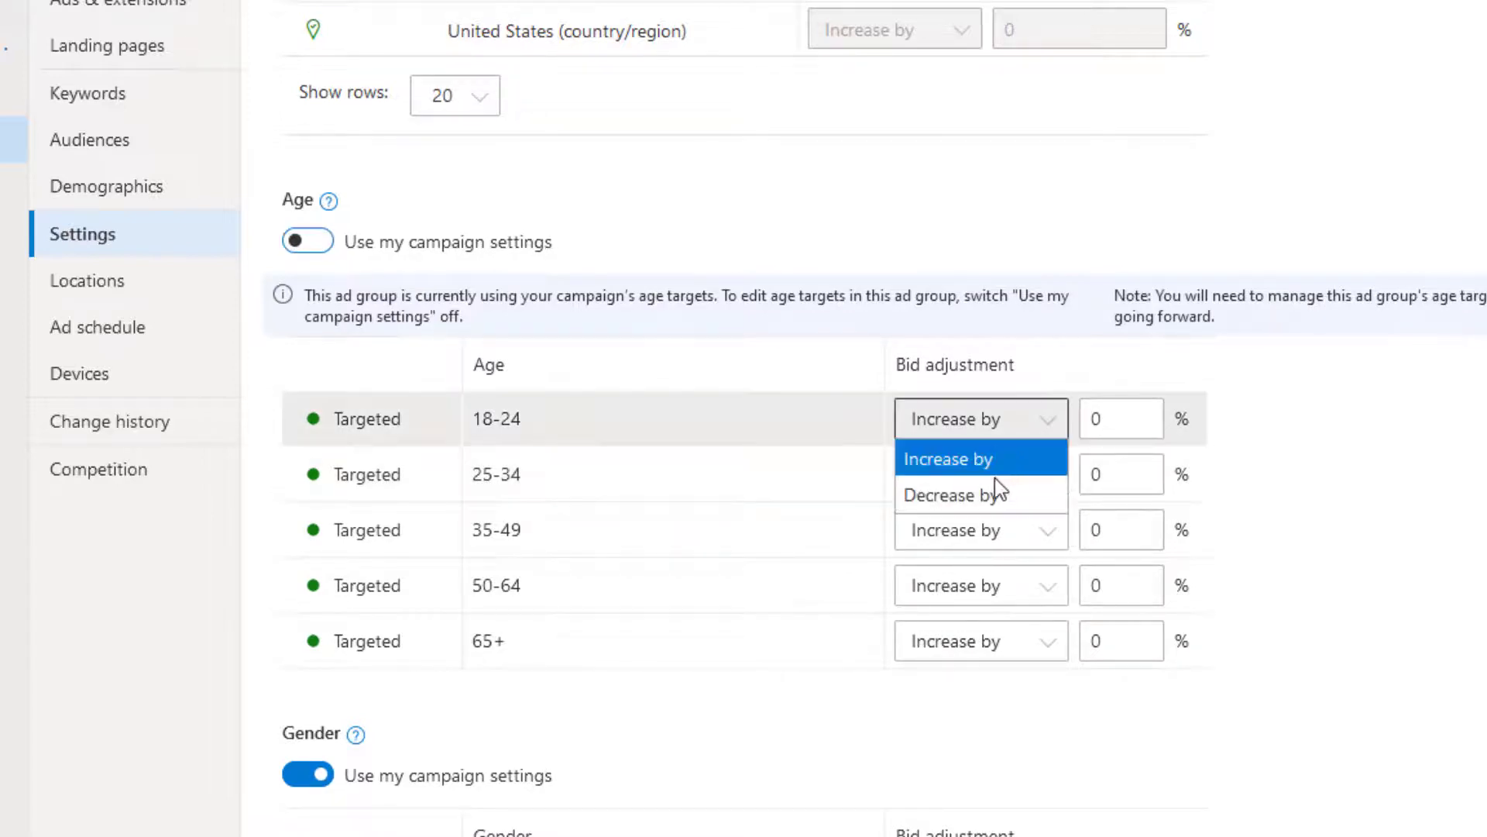
{"action": "left_click", "coordinate": [999, 493]}
{"action": "left_click", "coordinate": [1125, 416]}
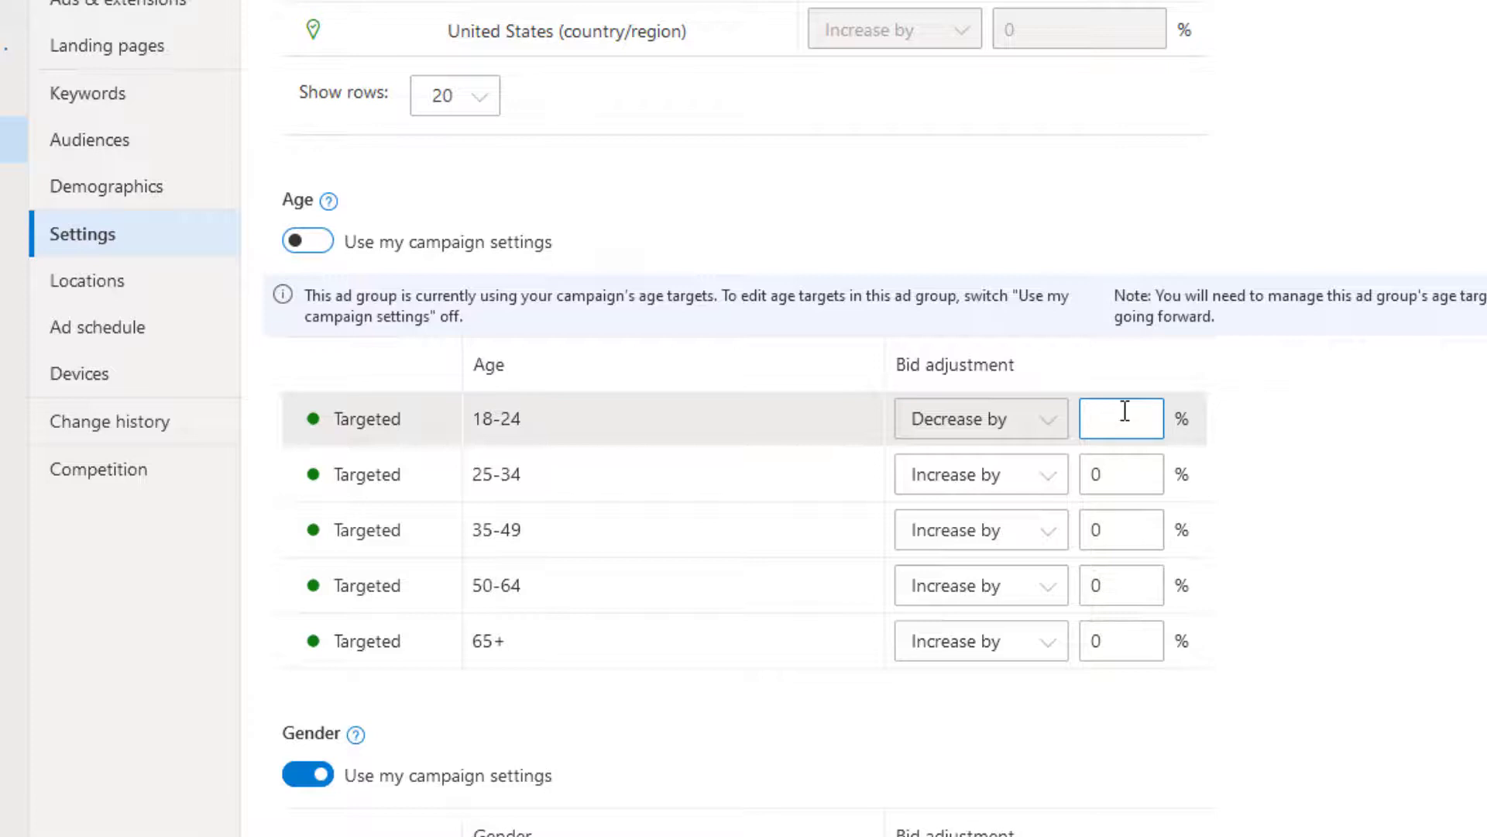
{"action": "type", "text": "90"}
Step: Set the Desktop FEMALE 35+ ad group's bid adjustment for ages 25-34 to decrease by 90%
{"action": "left_click", "coordinate": [956, 483]}
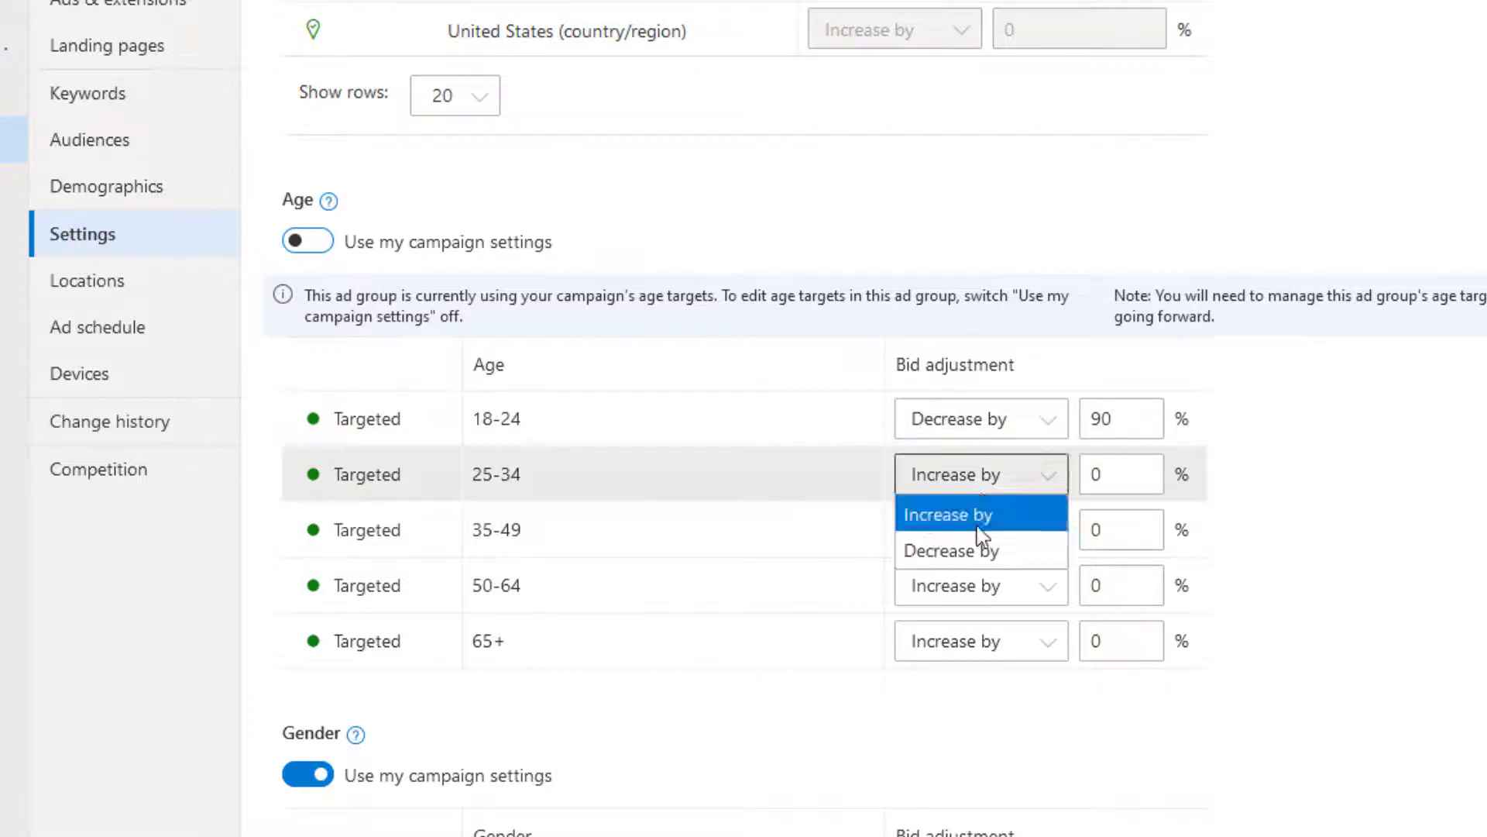
{"action": "left_click", "coordinate": [1000, 548]}
{"action": "left_click", "coordinate": [1142, 480]}
{"action": "type", "text": "90"}
{"action": "left_click_drag", "start_coordinate": [1276, 509], "coordinate": [1264, 571]}
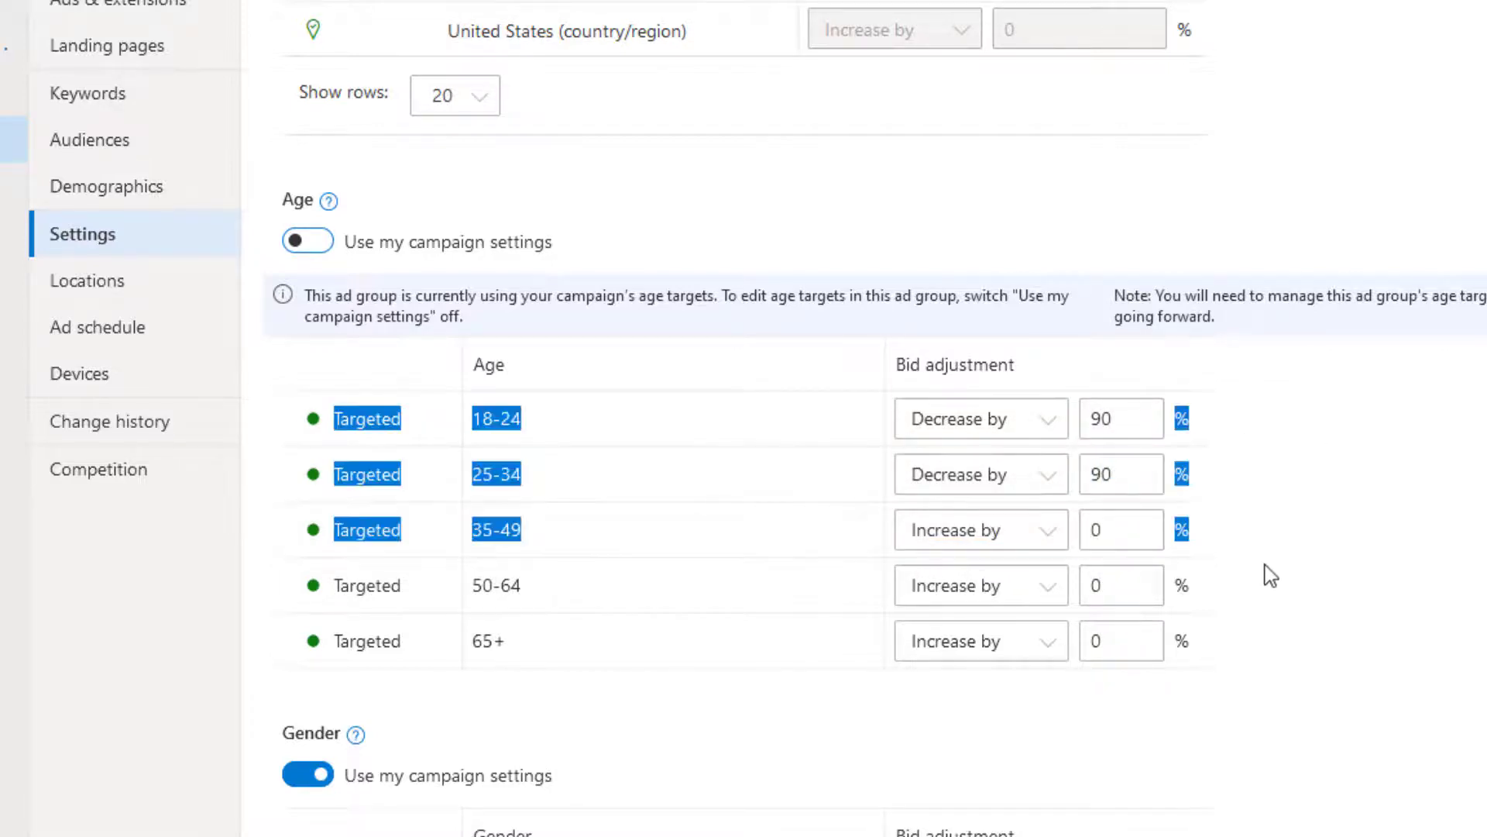
Step: Turn off "Use my campaign settings" for the Desktop FEMALE 35+ ad group's gender targets and decrease the Male bid by 90%
{"action": "scroll", "coordinate": [700, 485], "scroll_direction": "down", "scroll_amount": 5}
{"action": "left_click", "coordinate": [329, 339]}
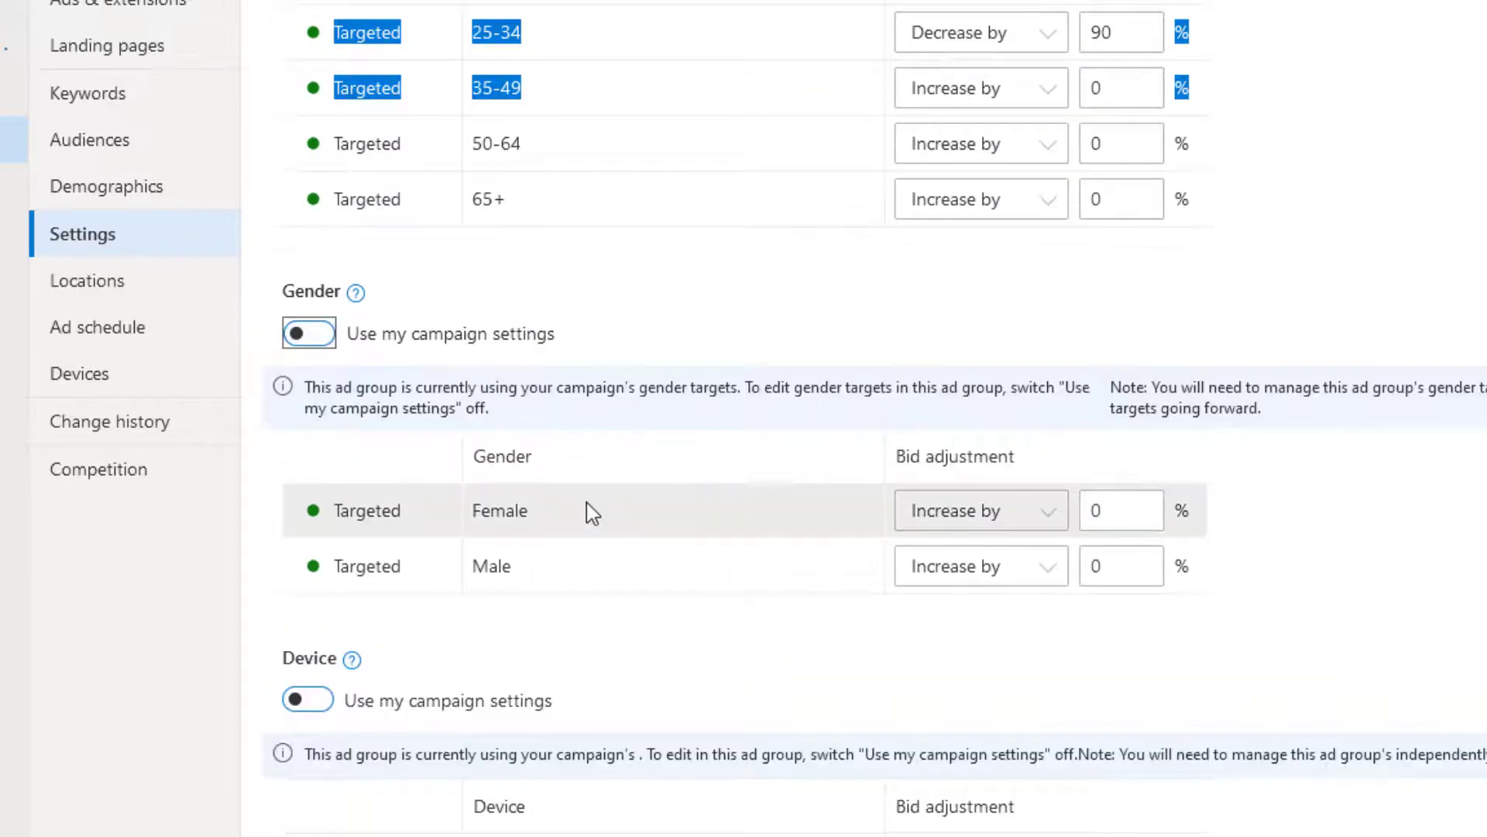
{"action": "left_click", "coordinate": [653, 567]}
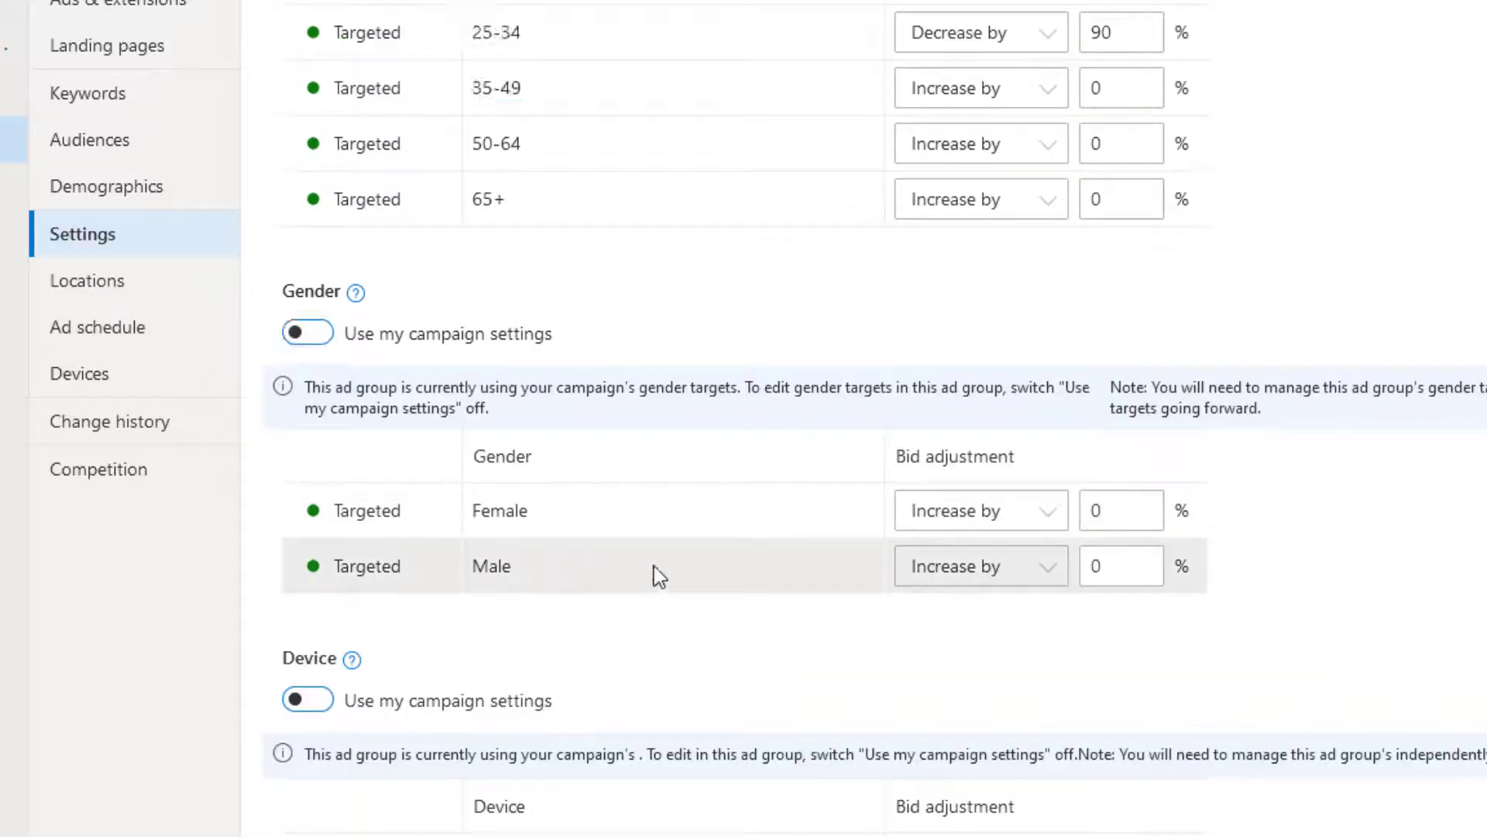
{"action": "left_click", "coordinate": [1046, 581]}
{"action": "left_click", "coordinate": [1011, 640]}
{"action": "double_click", "coordinate": [1100, 565]}
{"action": "type", "text": "90"}
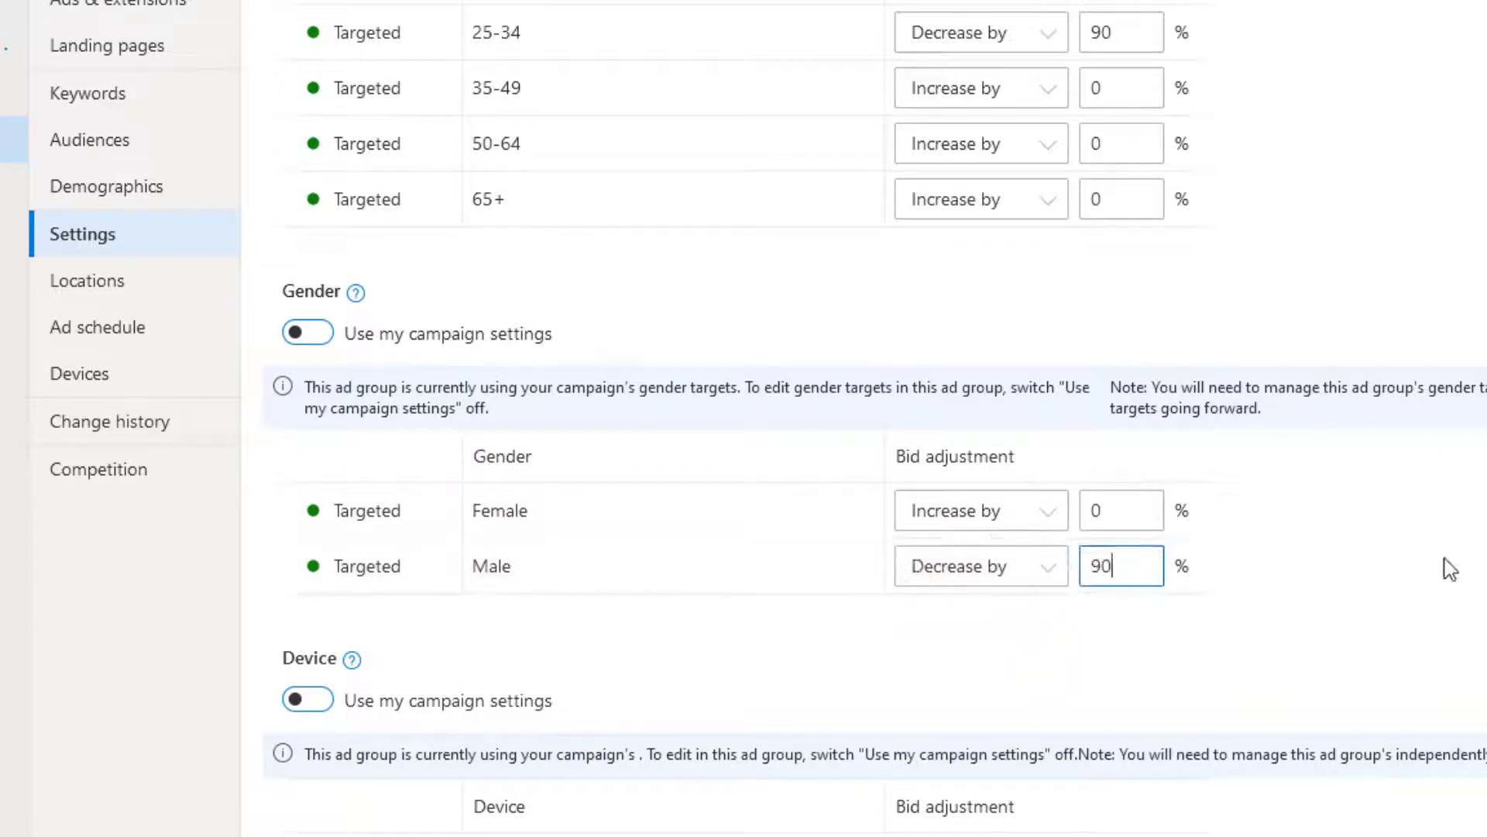
{"action": "left_click", "coordinate": [1409, 566]}
Step: Review the Desktop FEMALE 35+ ad group's age, gender and device adjustments and save its settings
{"action": "scroll", "coordinate": [1382, 555], "scroll_direction": "down", "scroll_amount": 2}
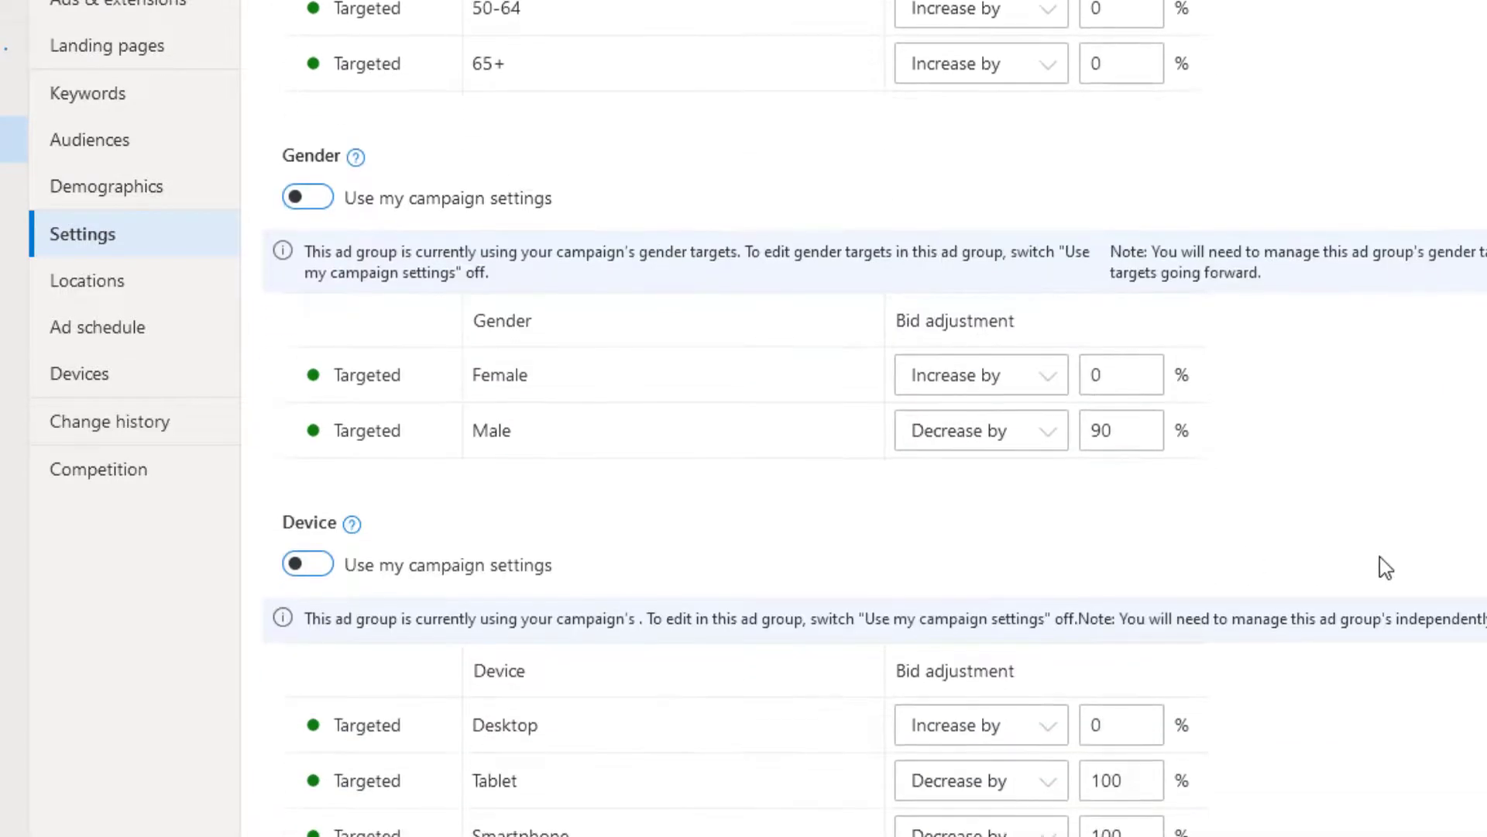
{"action": "scroll", "coordinate": [1221, 703], "scroll_direction": "up", "scroll_amount": 10}
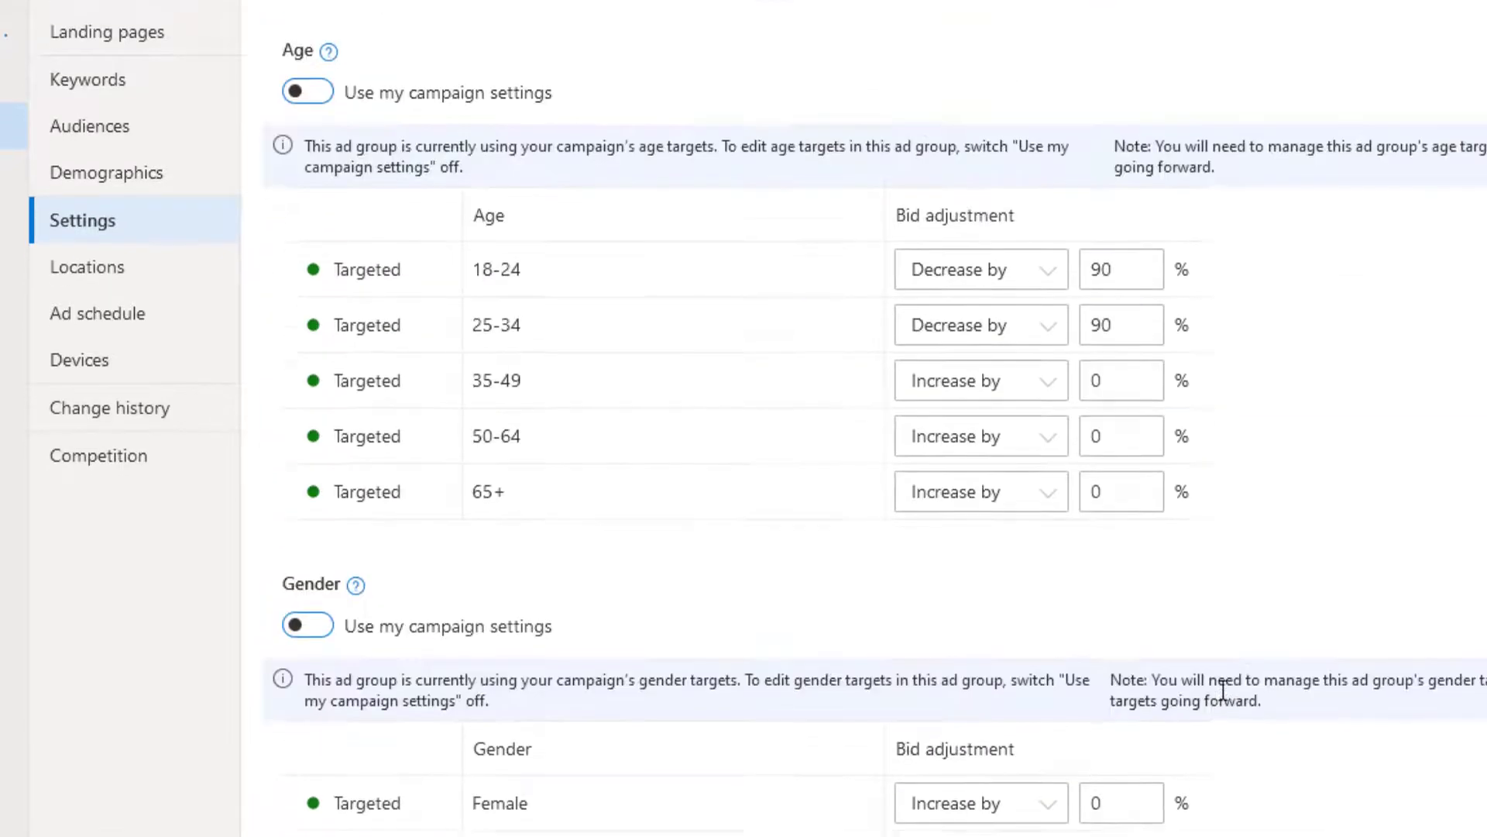
{"action": "scroll", "coordinate": [1223, 463], "scroll_direction": "down", "scroll_amount": 15}
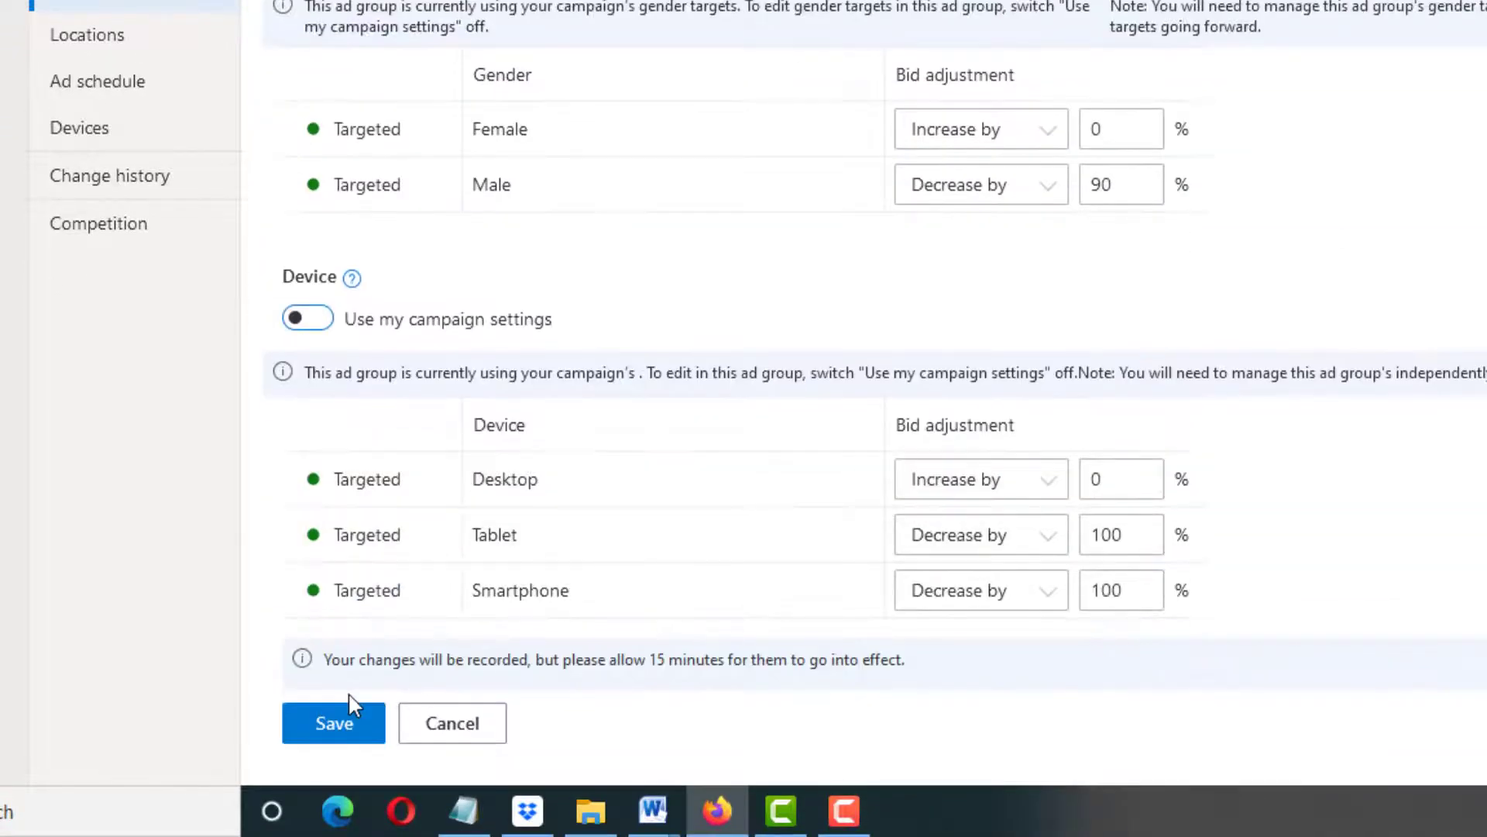
{"action": "left_click", "coordinate": [334, 722]}
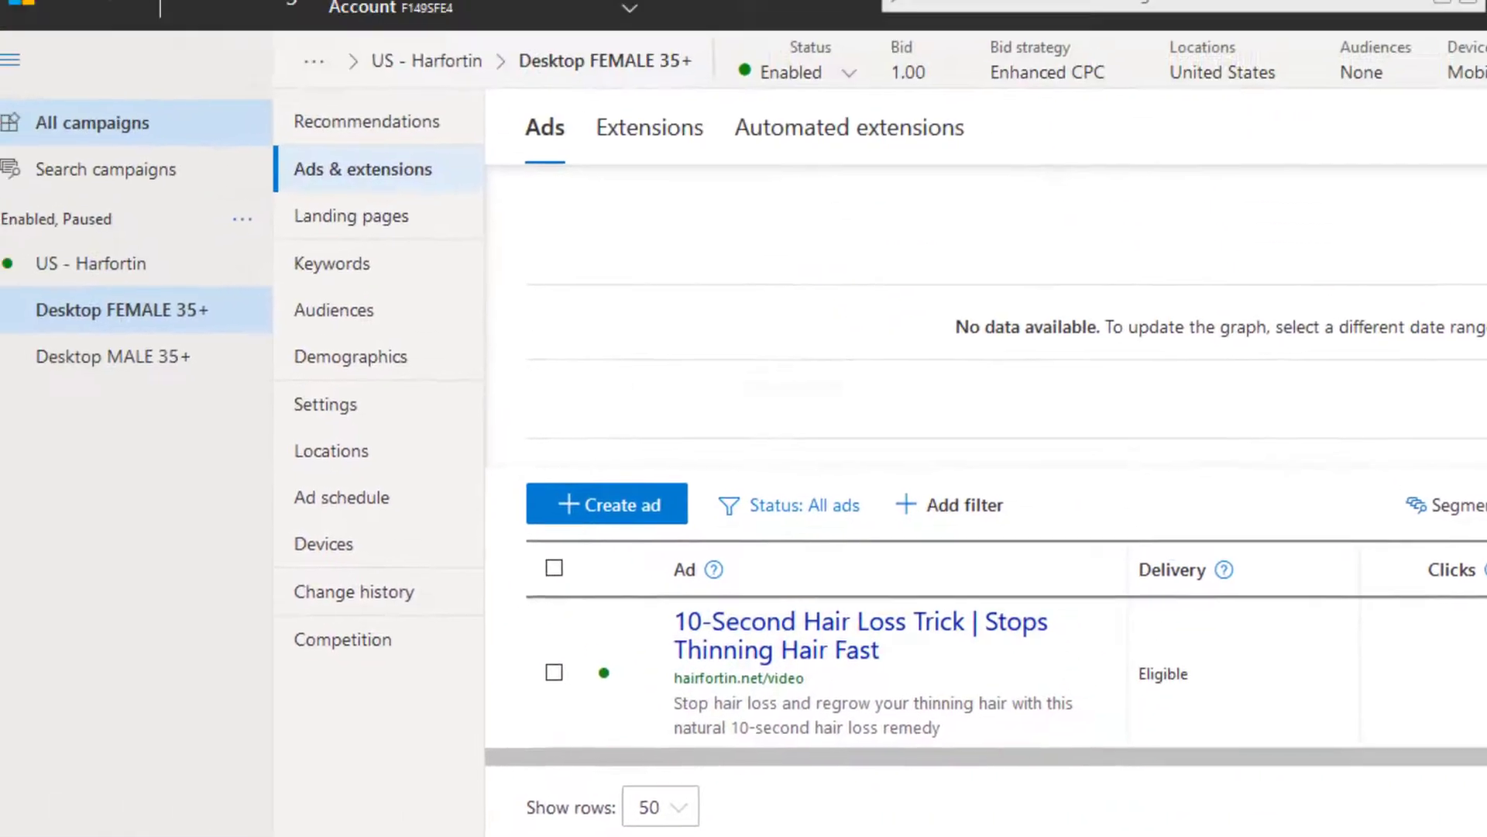
Step: View the settings of the Desktop FEMALE 35+ and Desktop MALE 35+ ad groups and return to the settings of all campaigns
{"action": "left_click", "coordinate": [348, 440]}
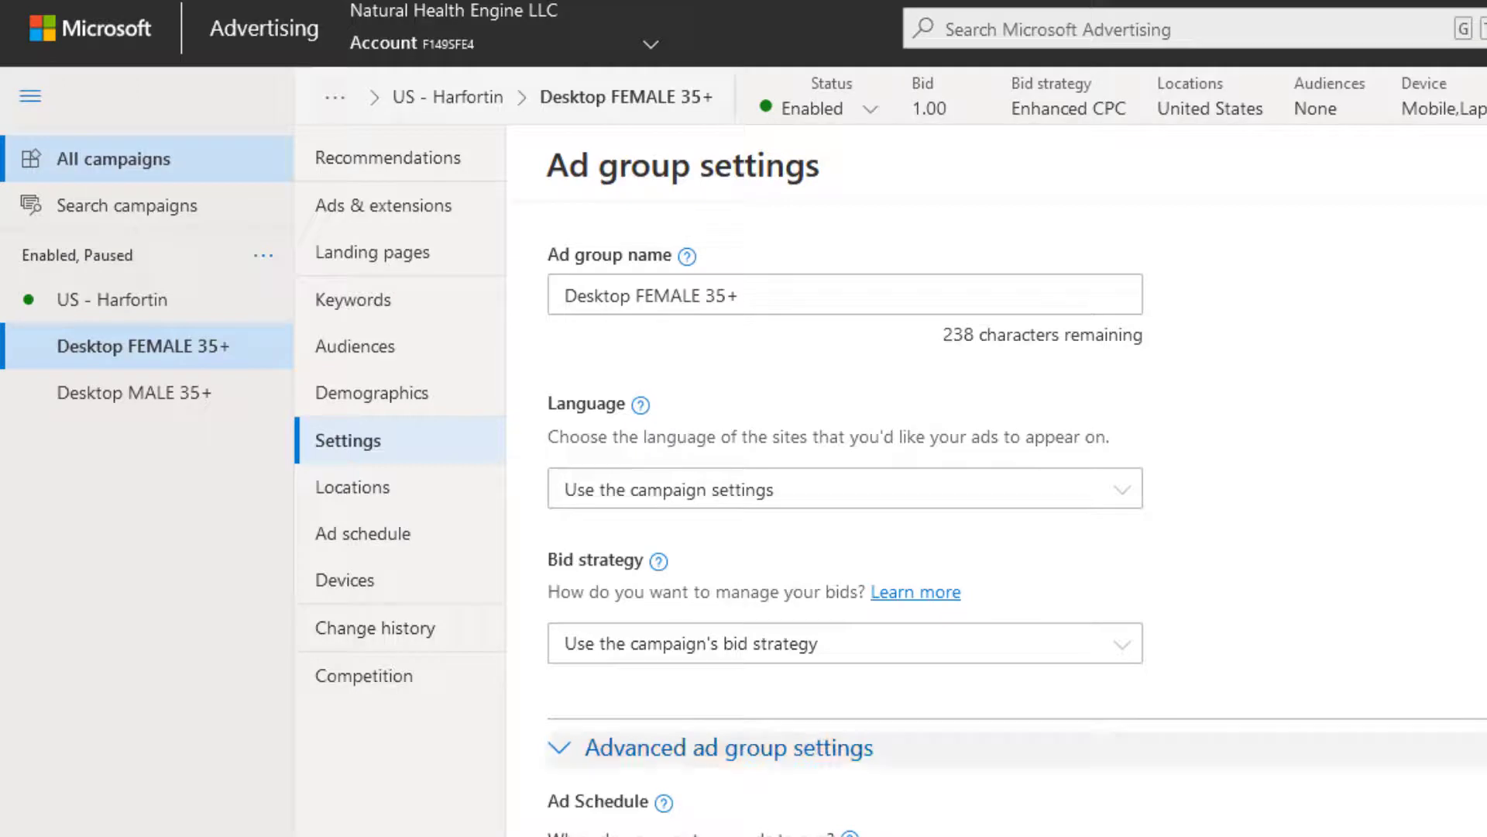
{"action": "left_click", "coordinate": [728, 747]}
{"action": "left_click", "coordinate": [271, 366]}
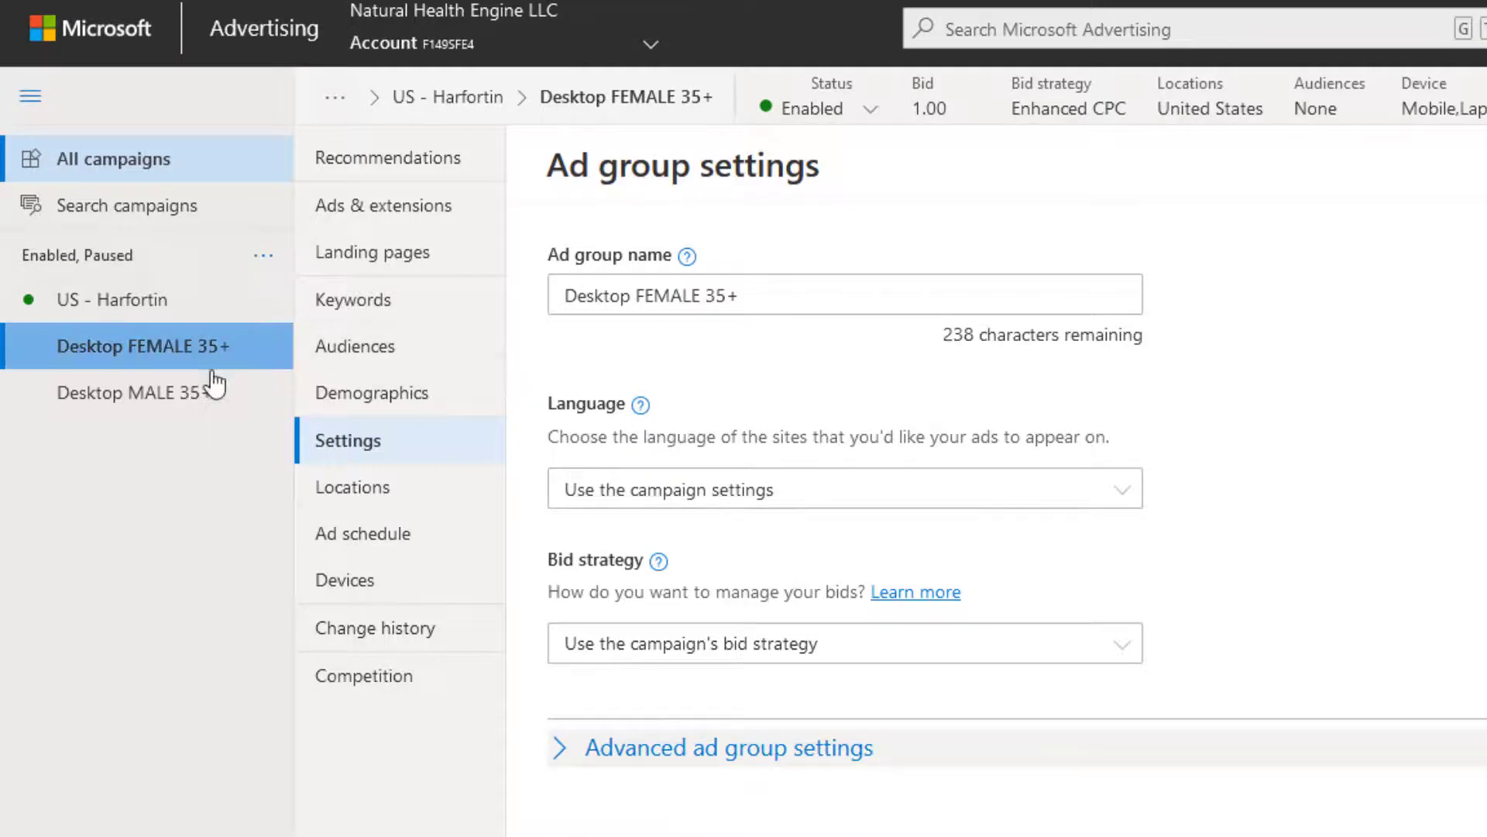
{"action": "left_click", "coordinate": [133, 396]}
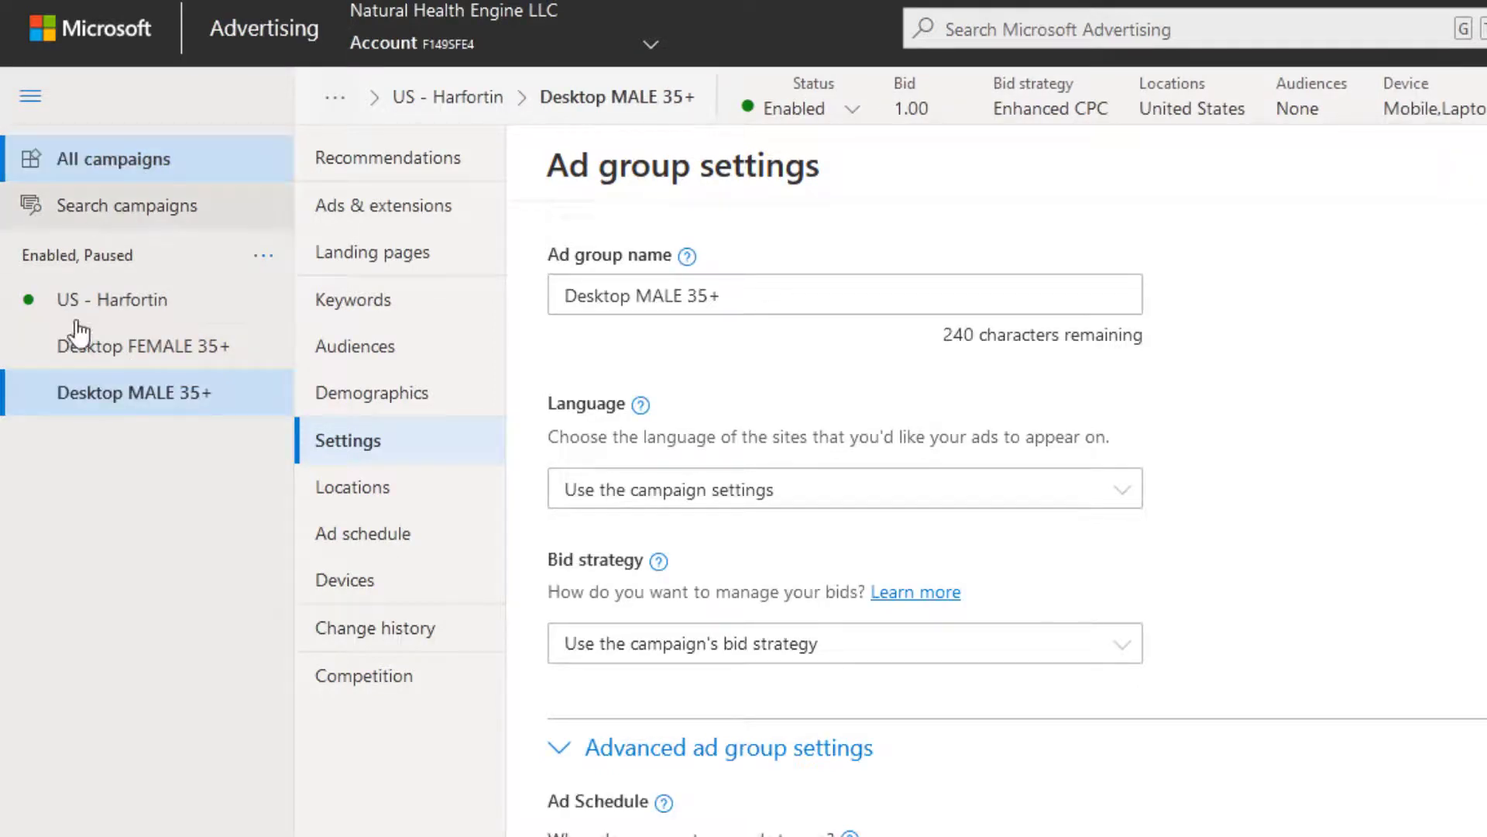
{"action": "left_click", "coordinate": [141, 178]}
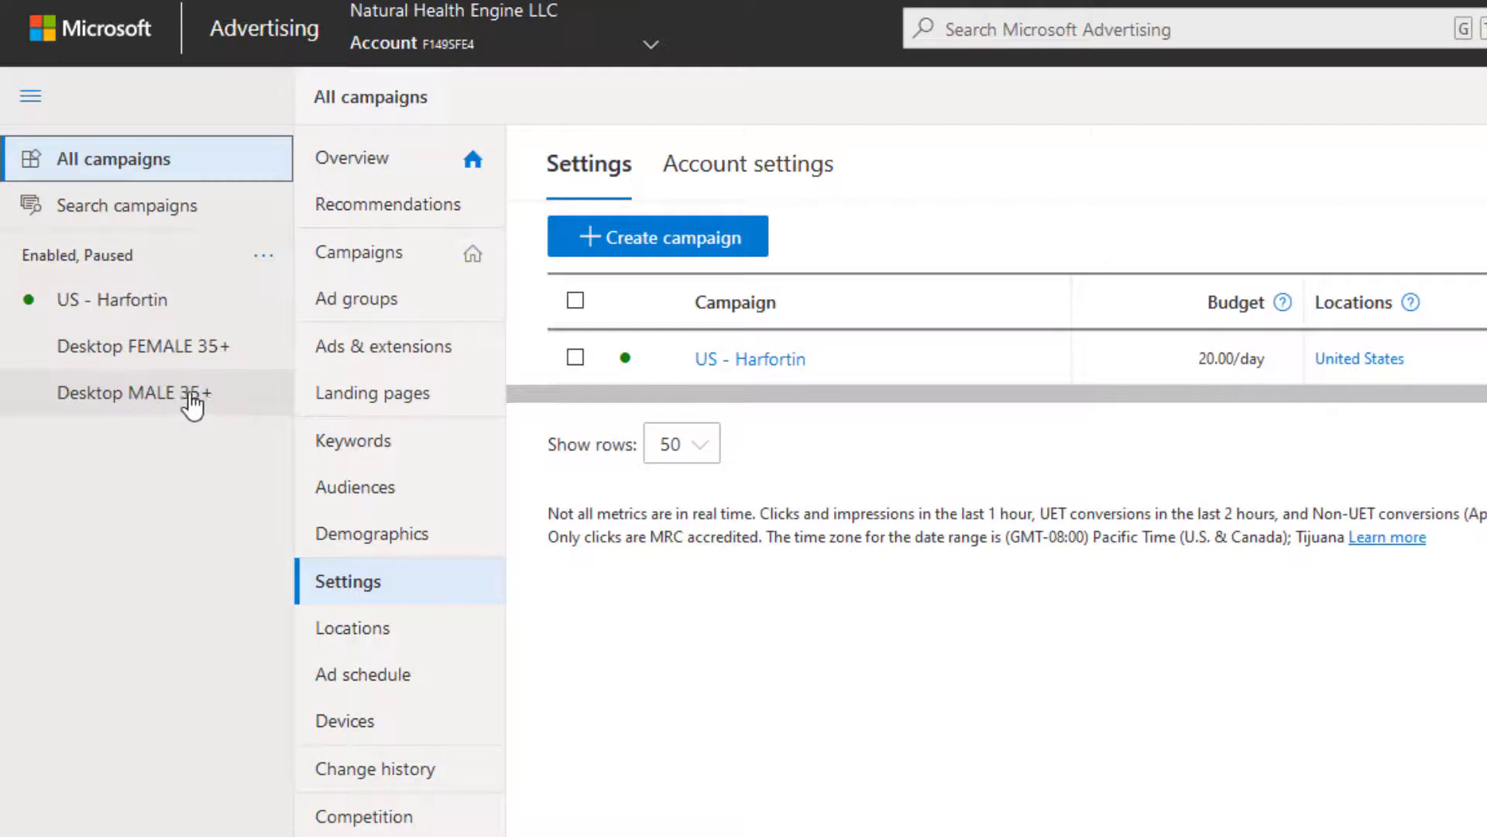
Step: Copy the Desktop FEMALE 35+ ad group and paste it into the US - Harfortin campaign, pausing the new ad group
{"action": "left_click", "coordinate": [750, 358]}
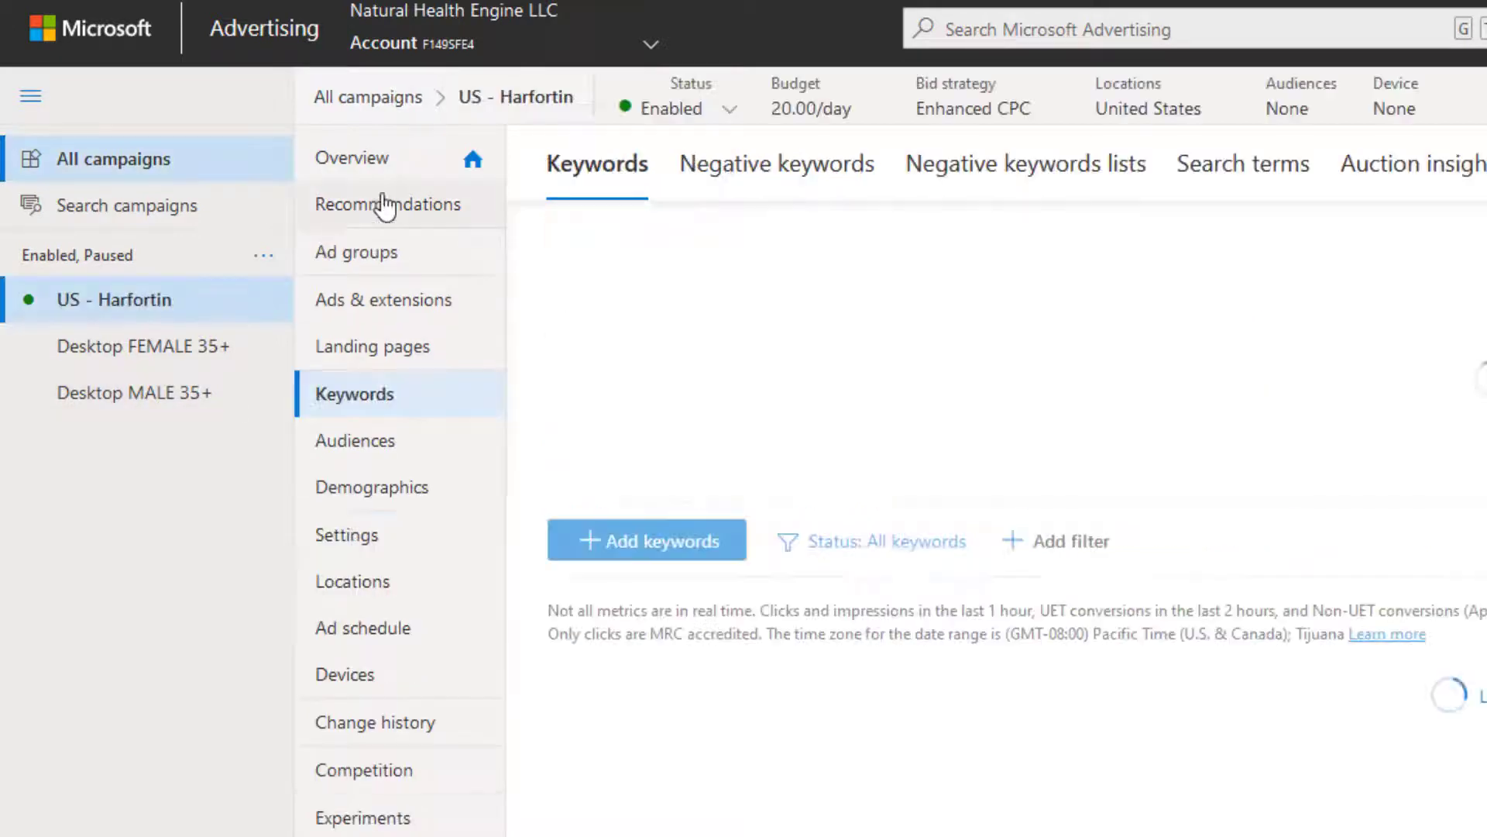
{"action": "left_click", "coordinate": [371, 258]}
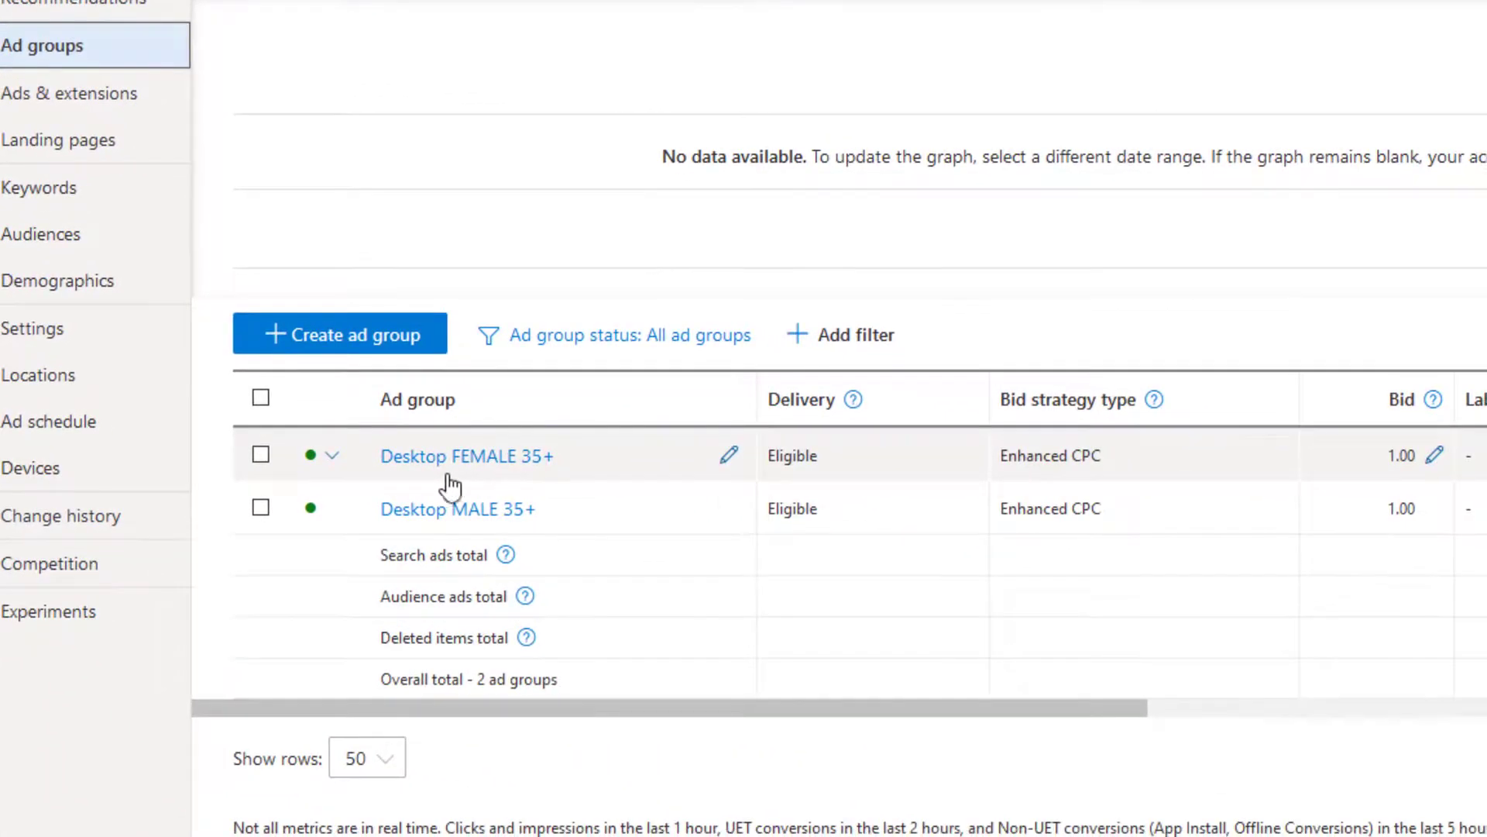
{"action": "left_click", "coordinate": [261, 458]}
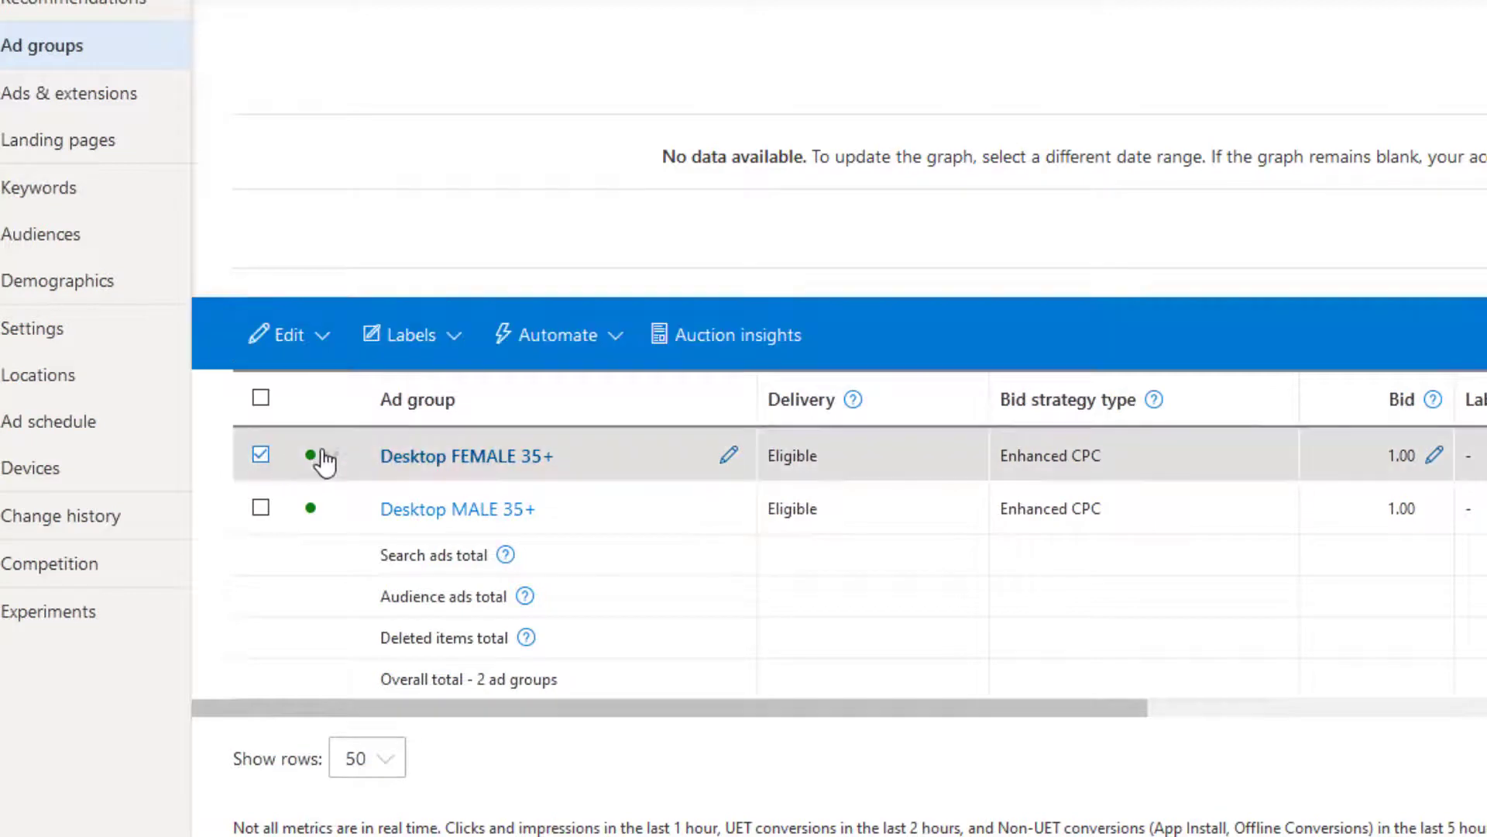
{"action": "left_click", "coordinate": [323, 337]}
{"action": "left_click", "coordinate": [315, 398]}
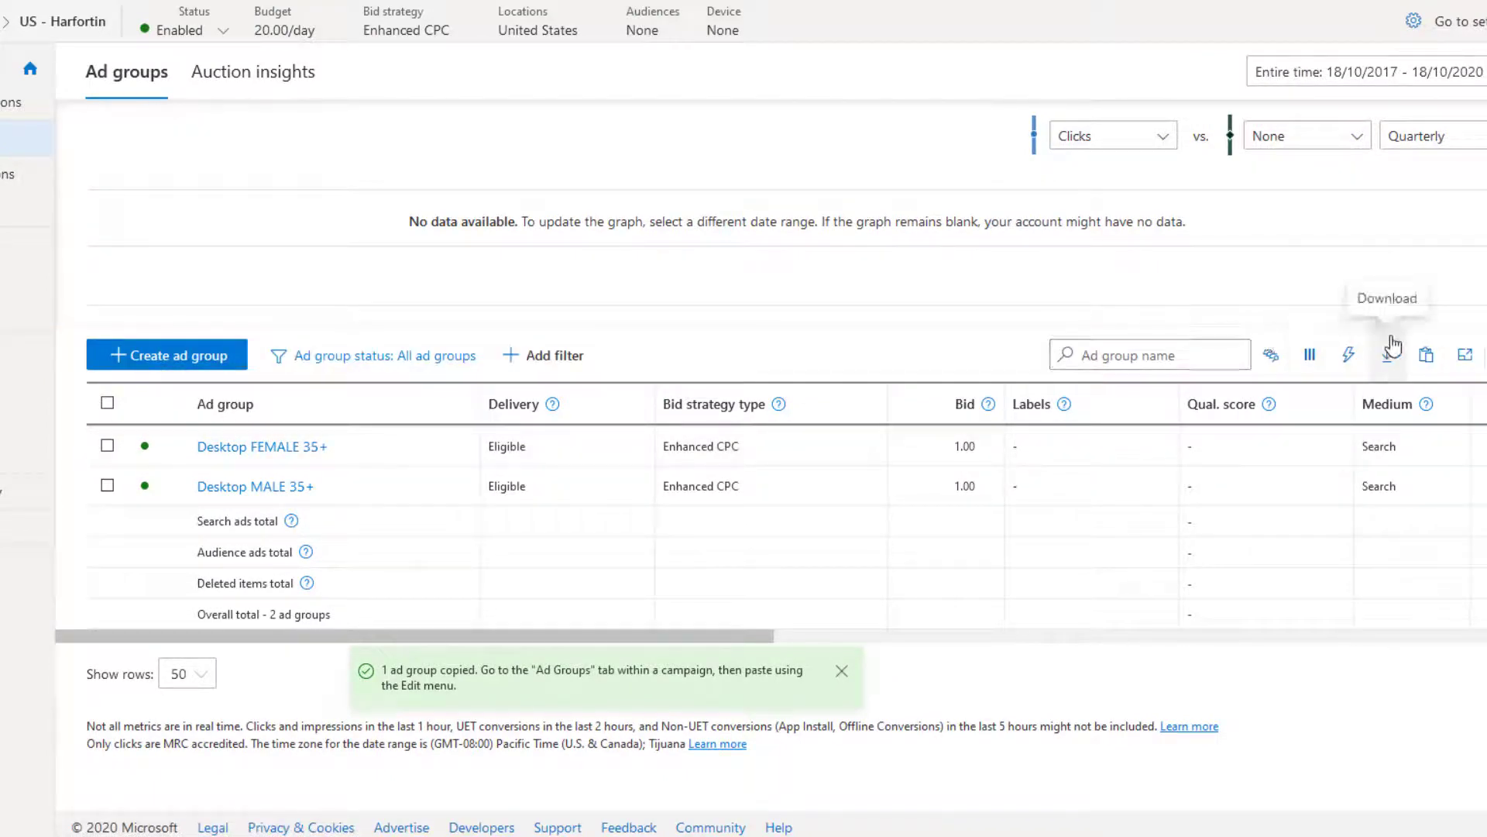
{"action": "left_click", "coordinate": [1428, 356]}
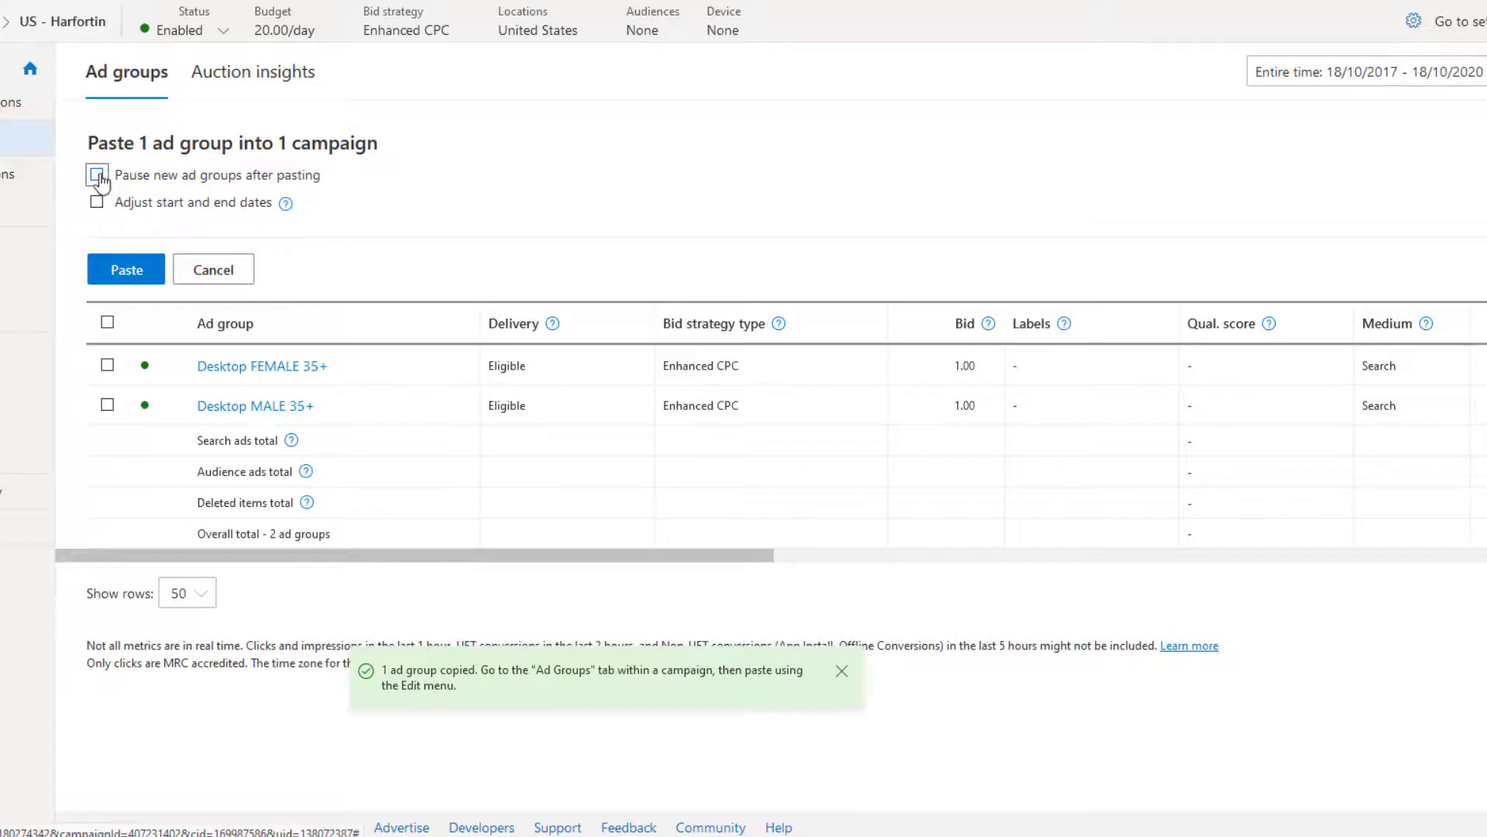
{"action": "left_click", "coordinate": [127, 272]}
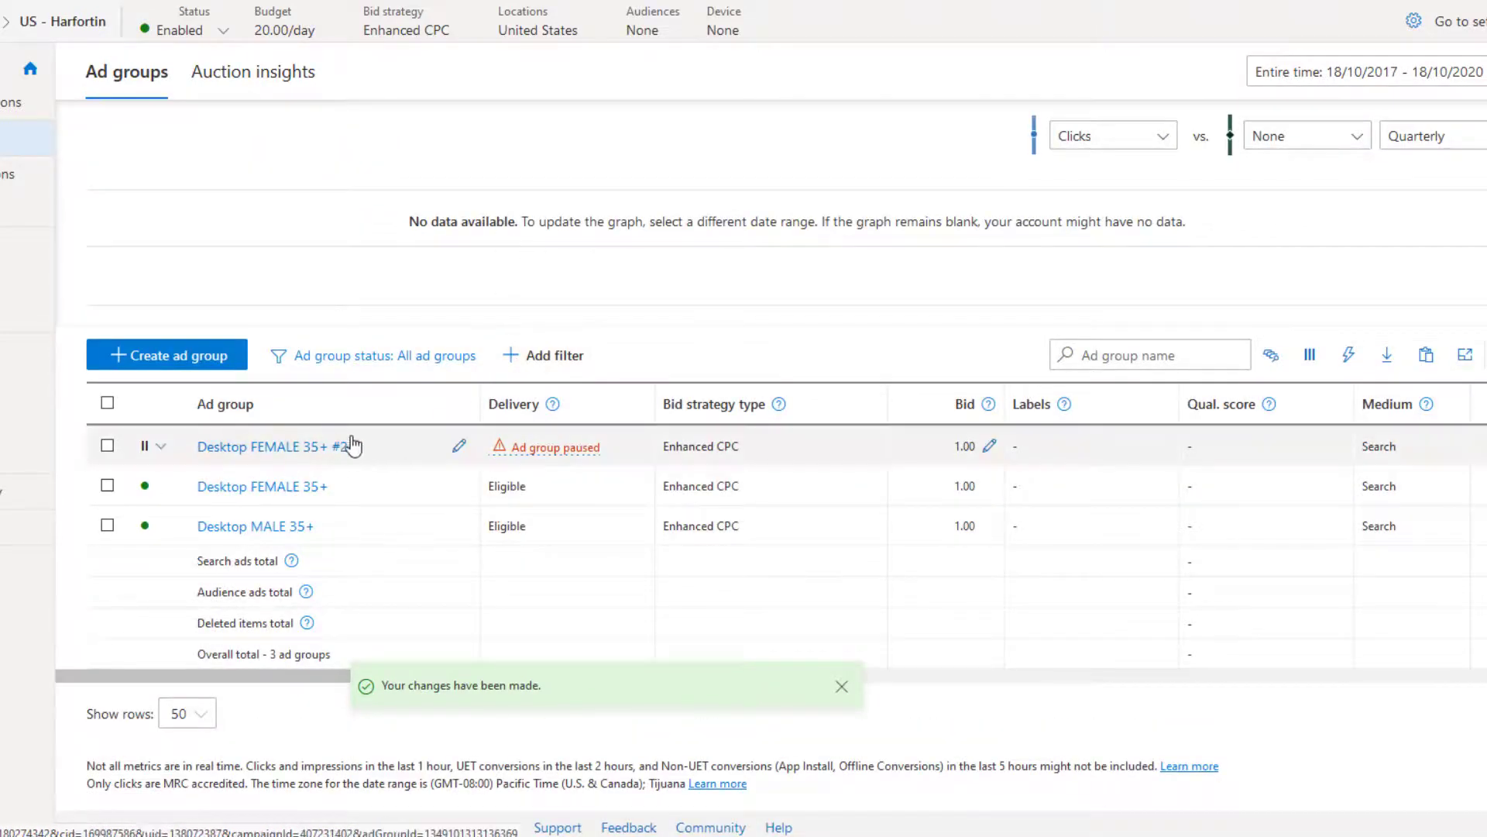
Step: Rename the pasted ad group to Tablet FEMALE 35+ and save the name
{"action": "mouse_move", "coordinate": [524, 457]}
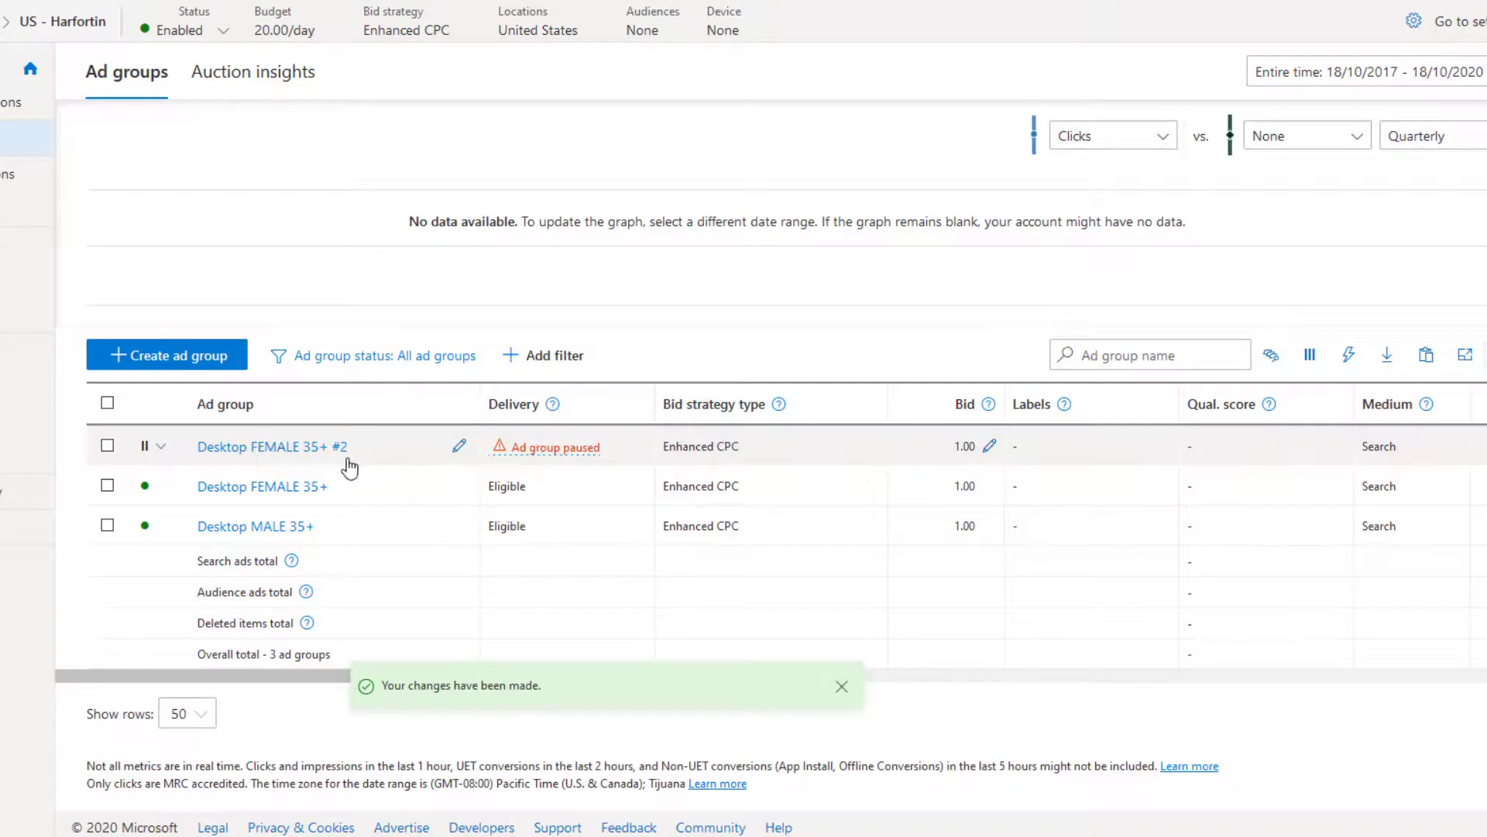
{"action": "left_click", "coordinate": [458, 446]}
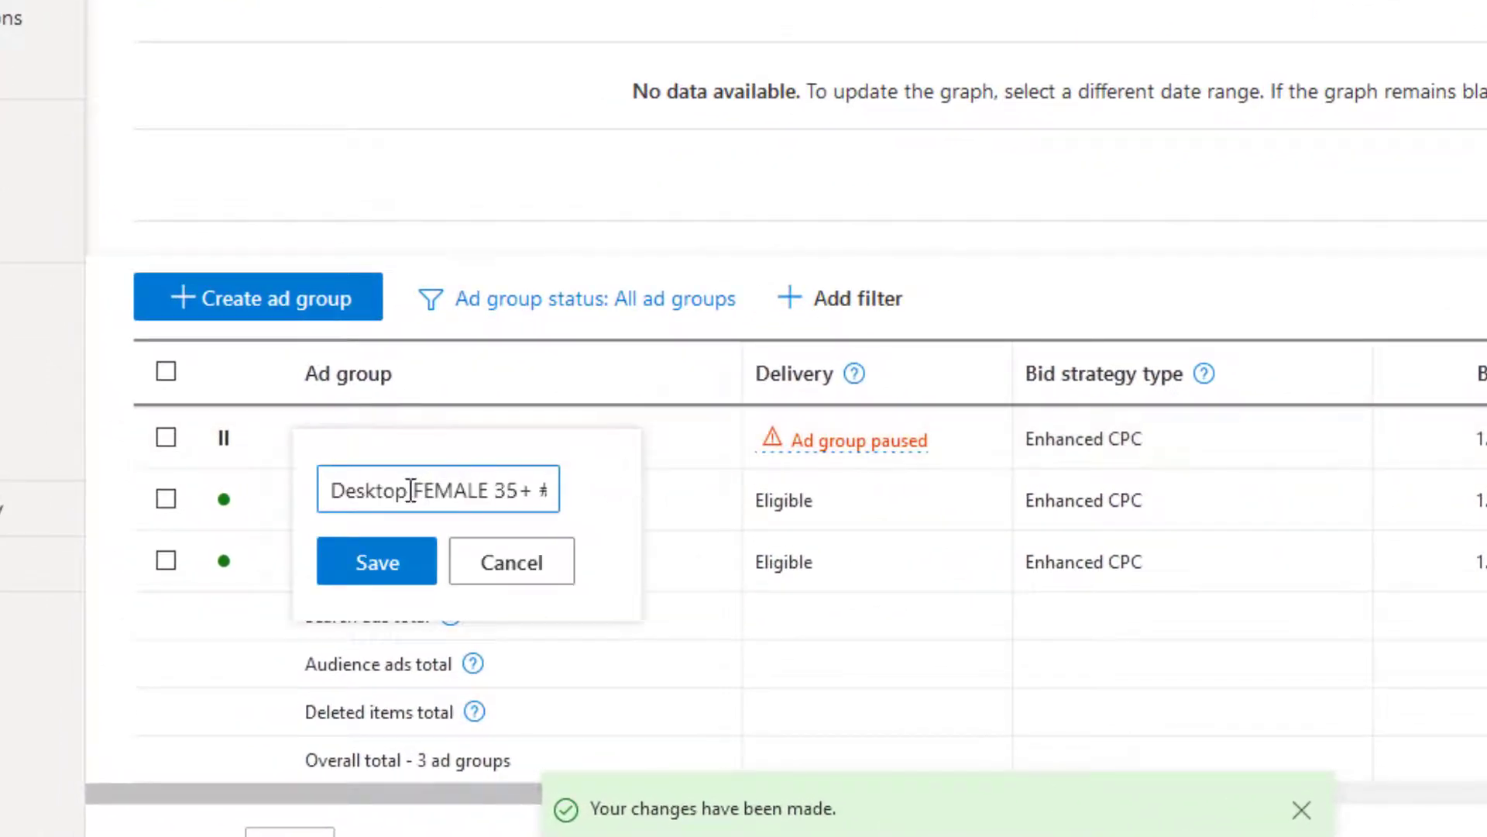
{"action": "double_click", "coordinate": [385, 480]}
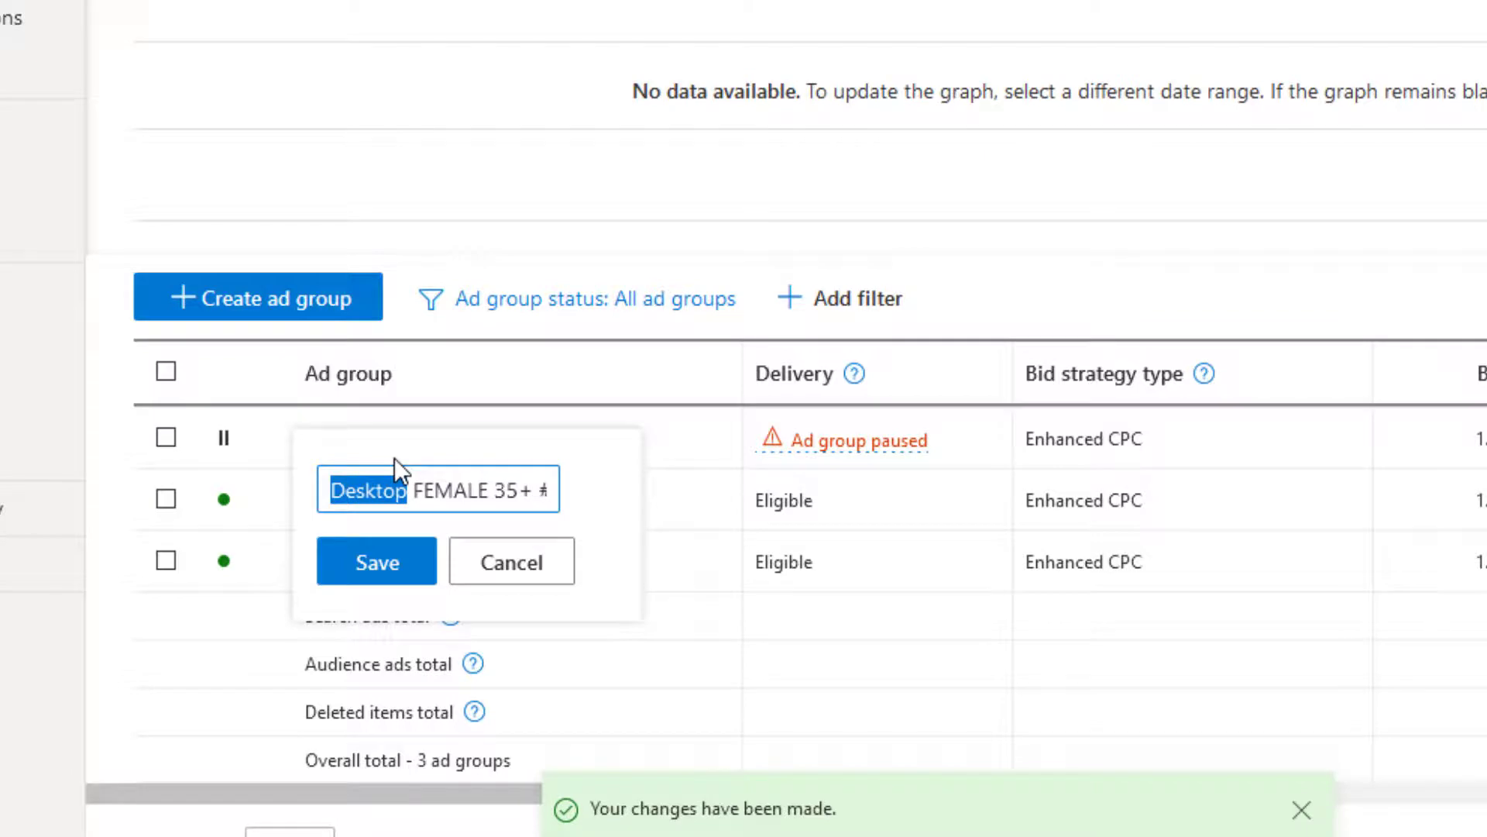
{"action": "type", "text": "Tablet"}
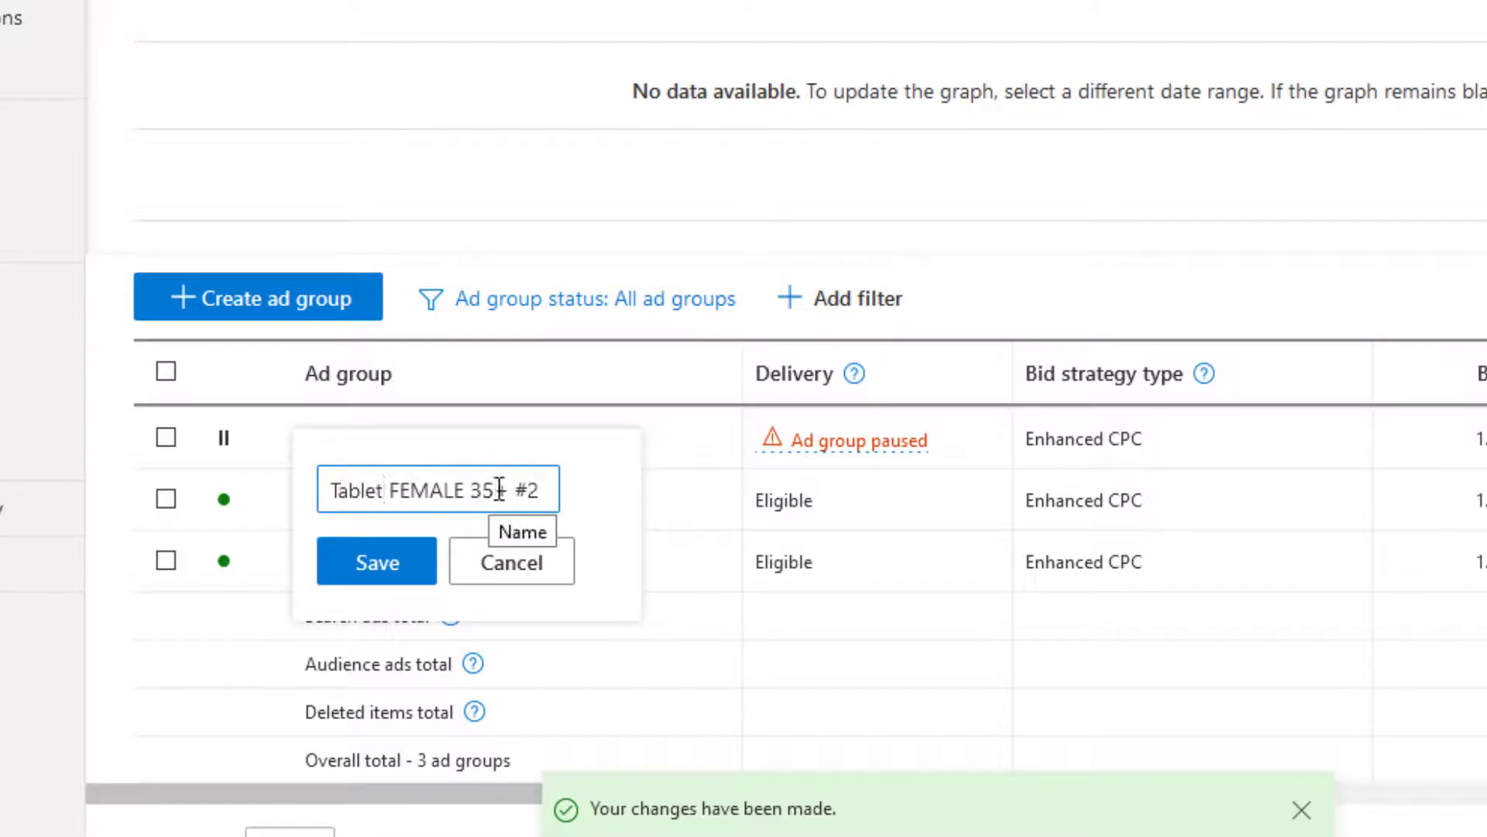
{"action": "left_click_drag", "start_coordinate": [550, 474], "coordinate": [565, 474]}
{"action": "key", "text": "BackSpace"}
{"action": "left_click", "coordinate": [398, 558]}
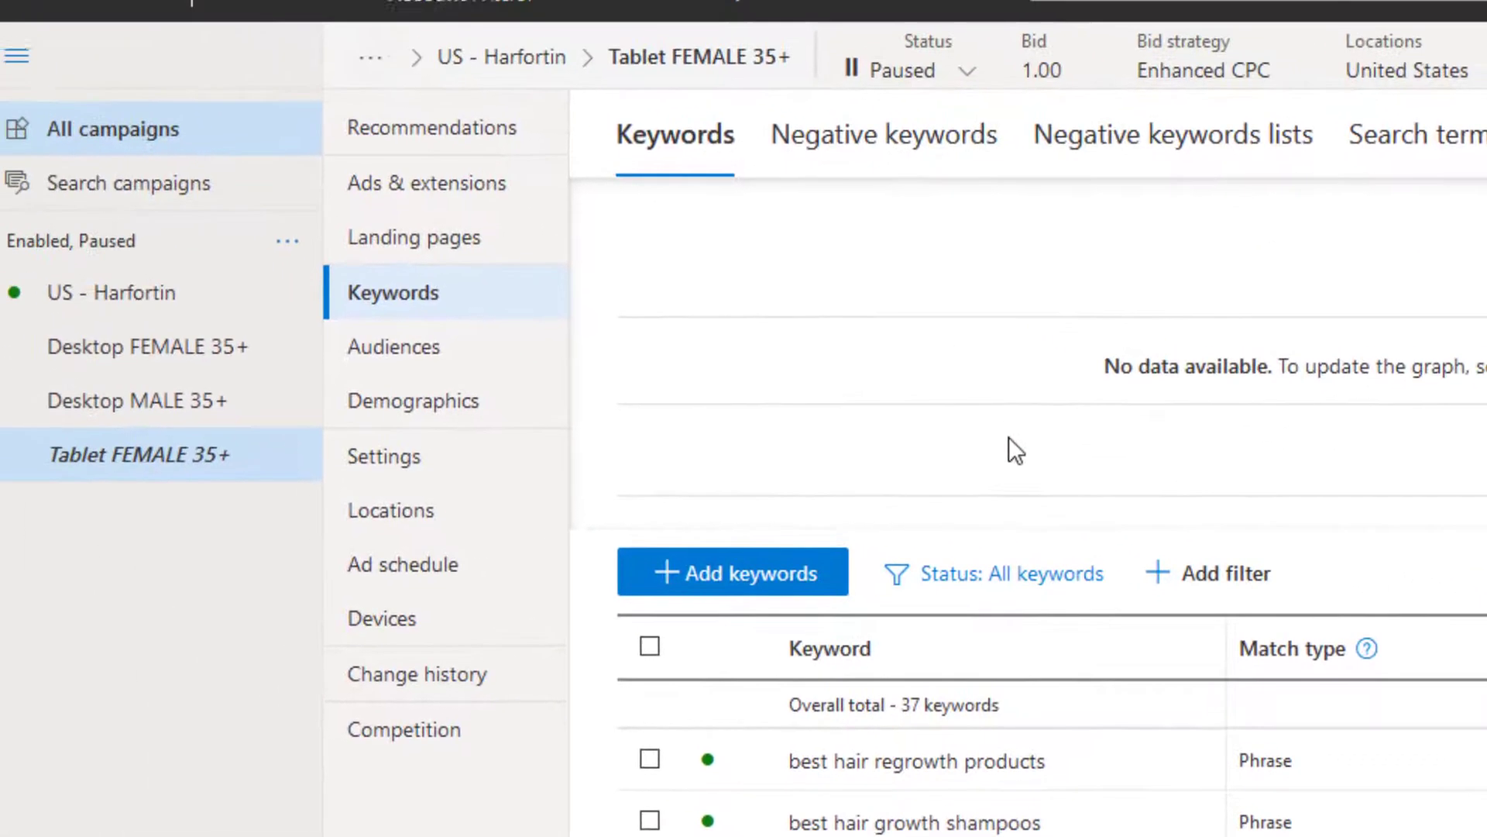
Step: Turn off "Use my campaign settings" for device targets in the Tablet FEMALE 35+ ad group's settings
{"action": "scroll", "coordinate": [1009, 438], "scroll_direction": "down", "scroll_amount": 10}
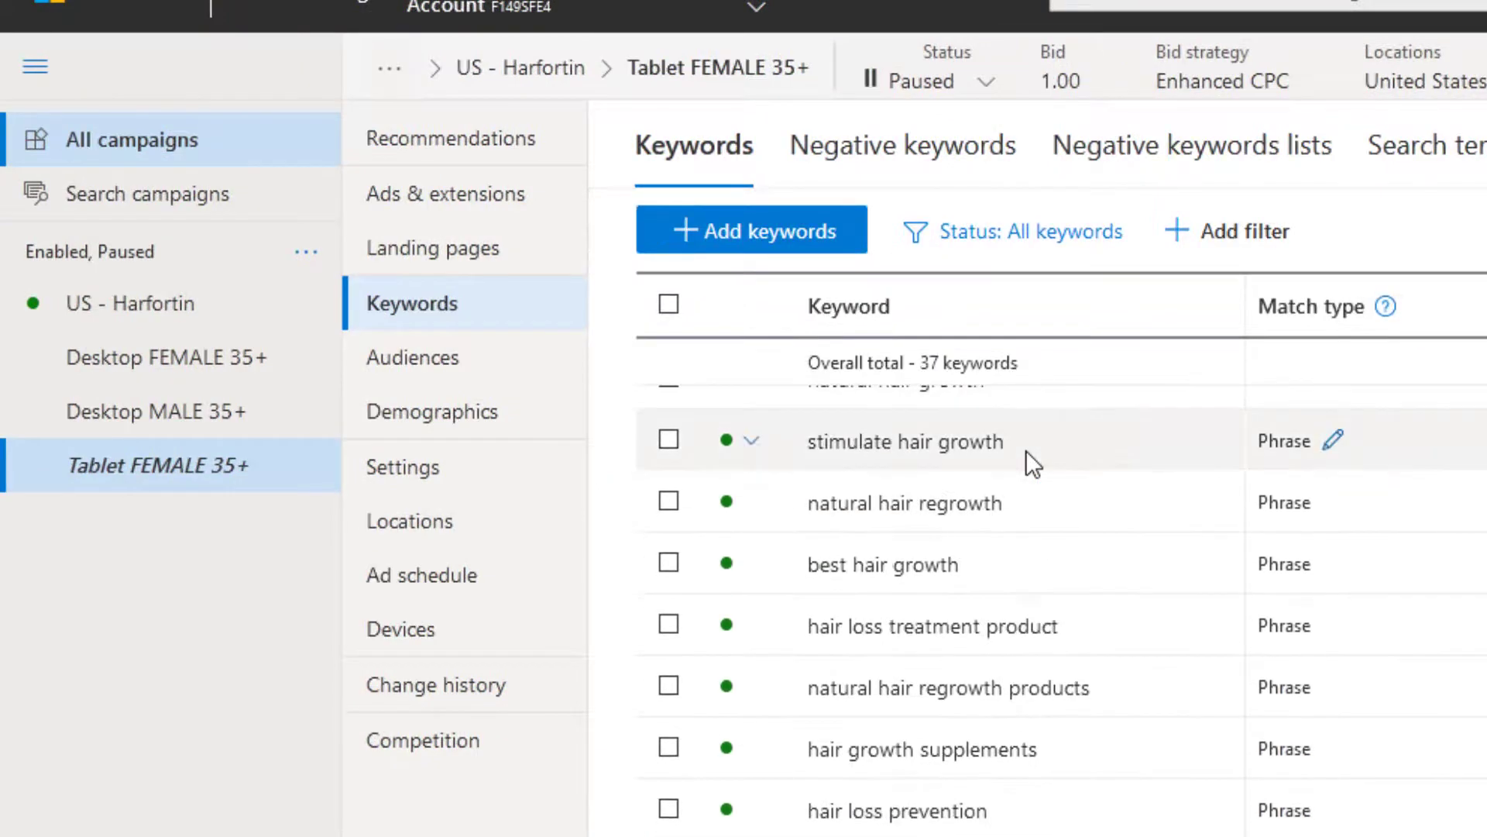
{"action": "scroll", "coordinate": [1026, 449], "scroll_direction": "down", "scroll_amount": 2}
{"action": "scroll", "coordinate": [1025, 449], "scroll_direction": "down", "scroll_amount": 5}
{"action": "scroll", "coordinate": [1026, 450], "scroll_direction": "up", "scroll_amount": 15}
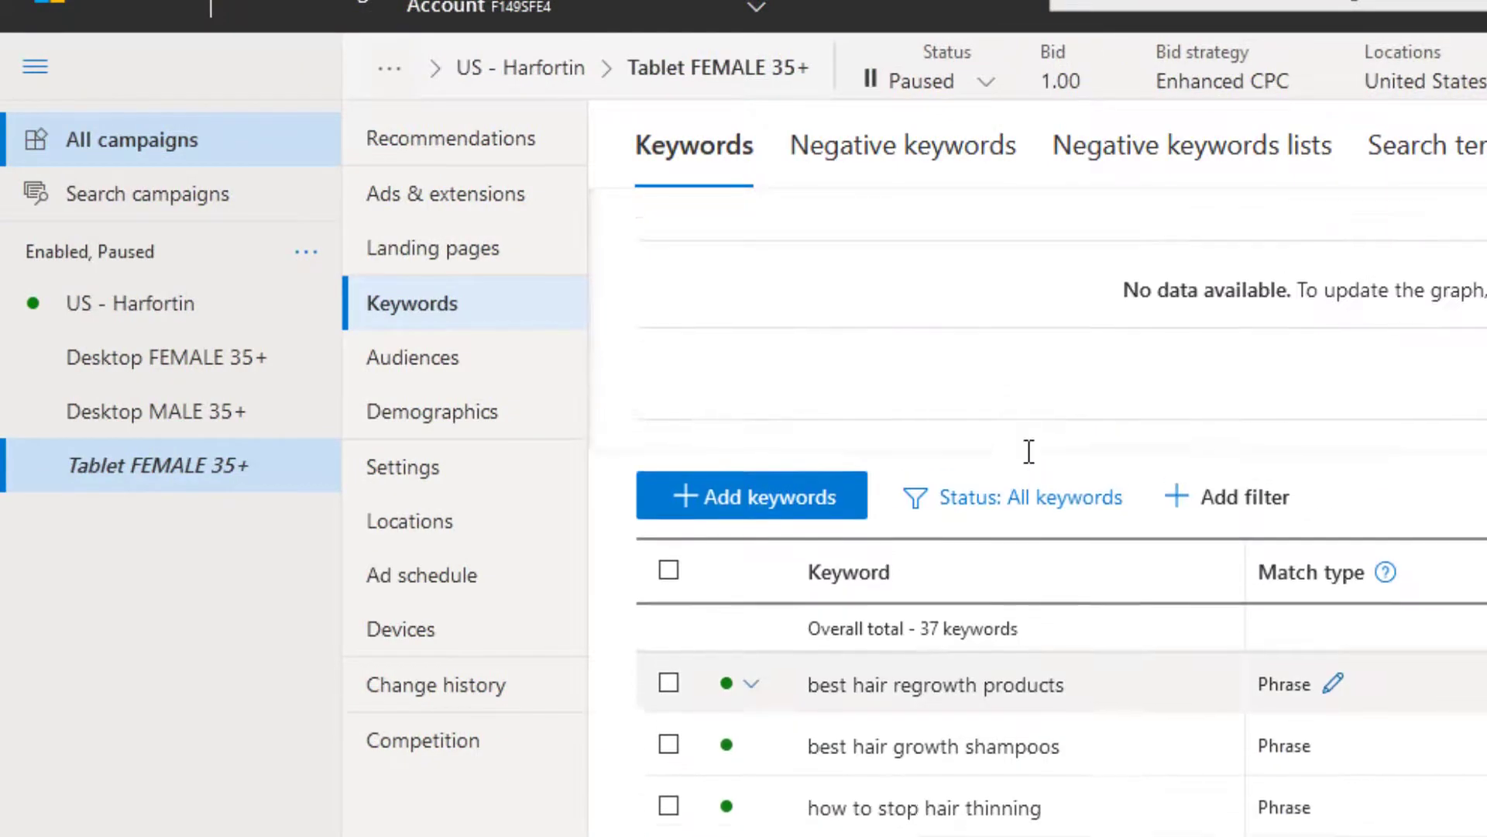
{"action": "scroll", "coordinate": [1029, 451], "scroll_direction": "up", "scroll_amount": 1}
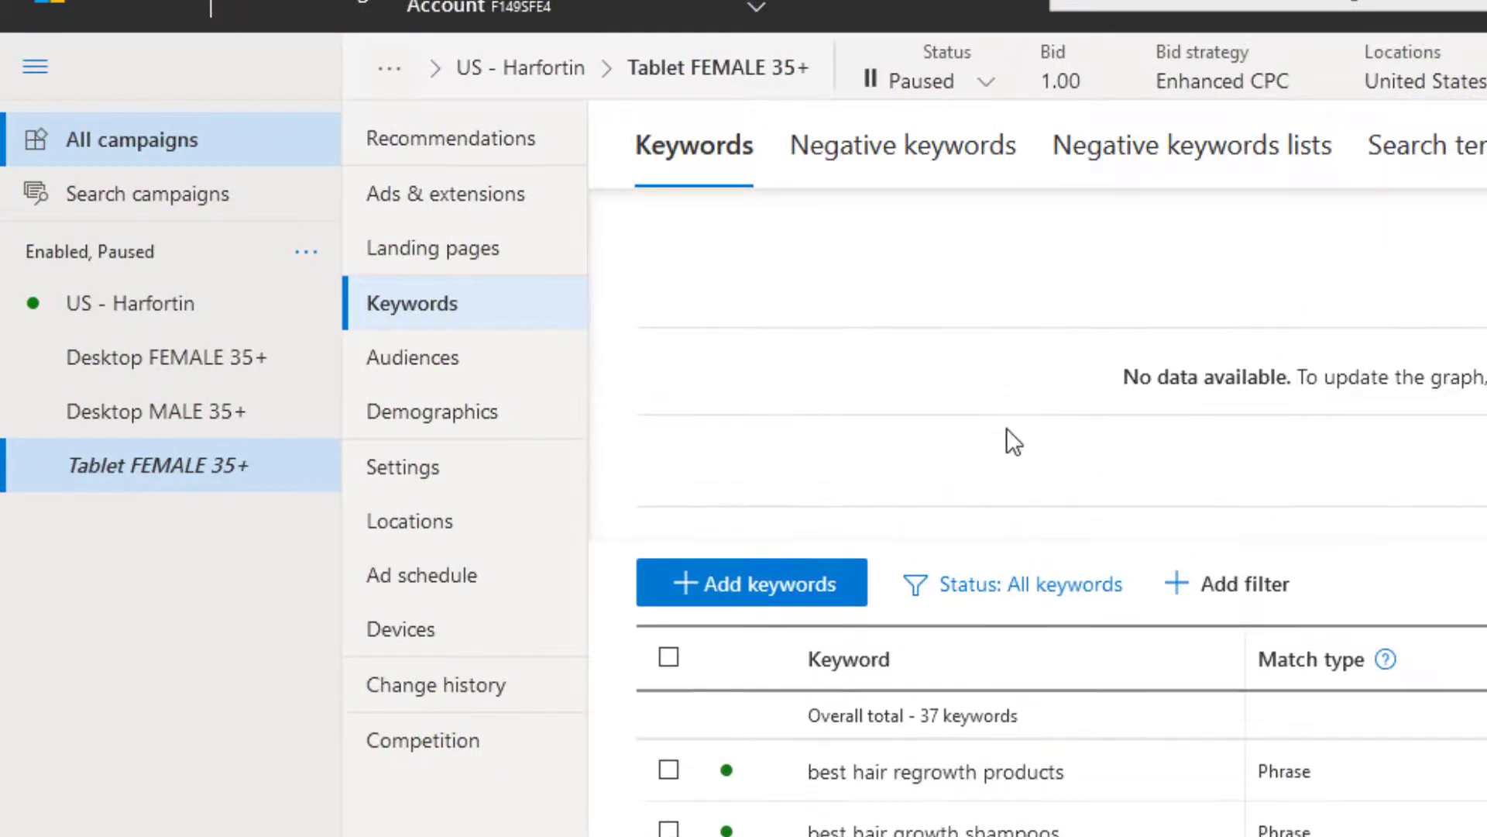
{"action": "left_click", "coordinate": [403, 467]}
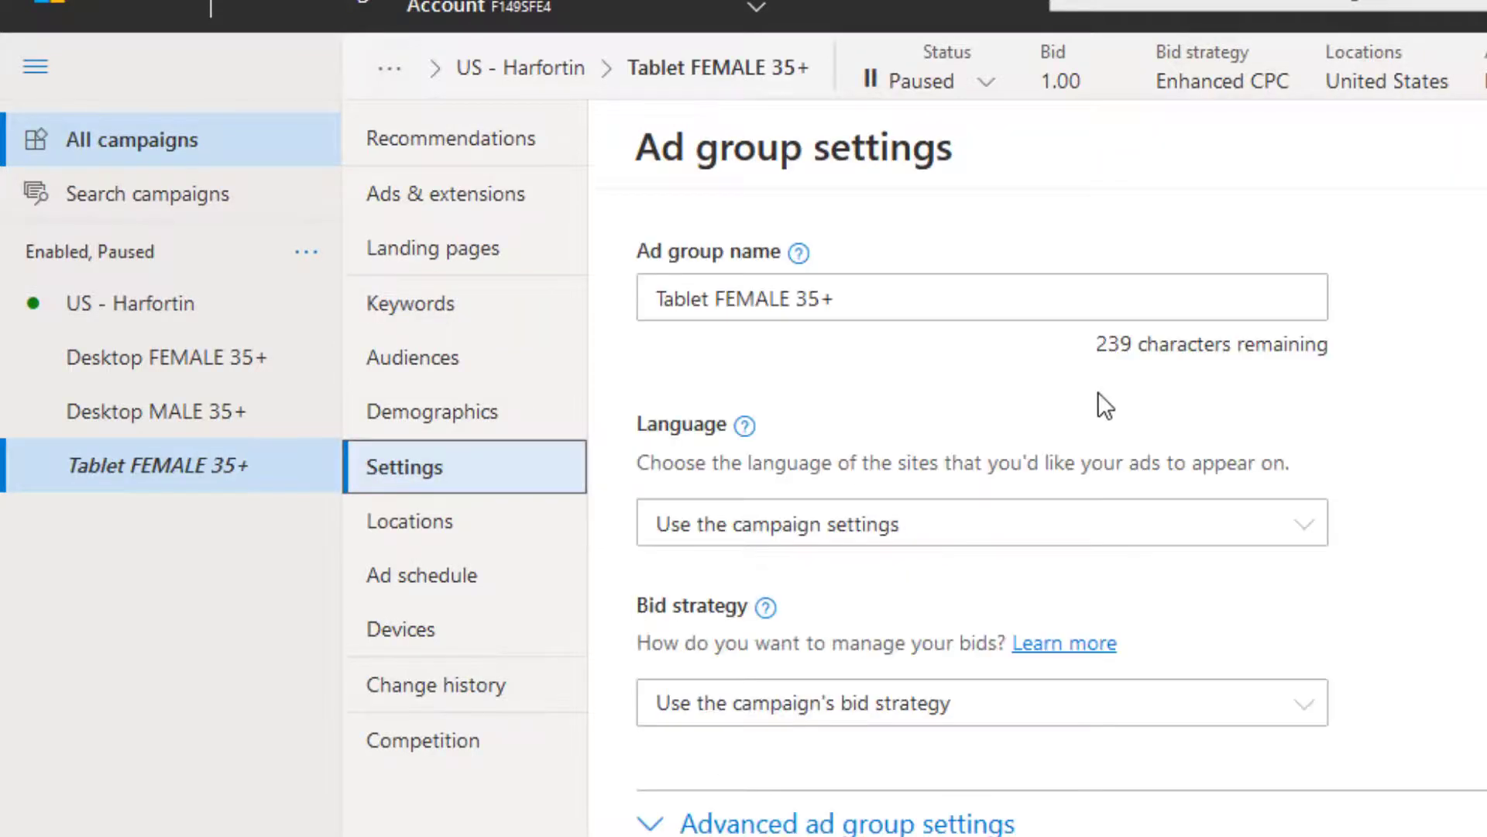
{"action": "scroll", "coordinate": [1094, 500], "scroll_direction": "down", "scroll_amount": 15}
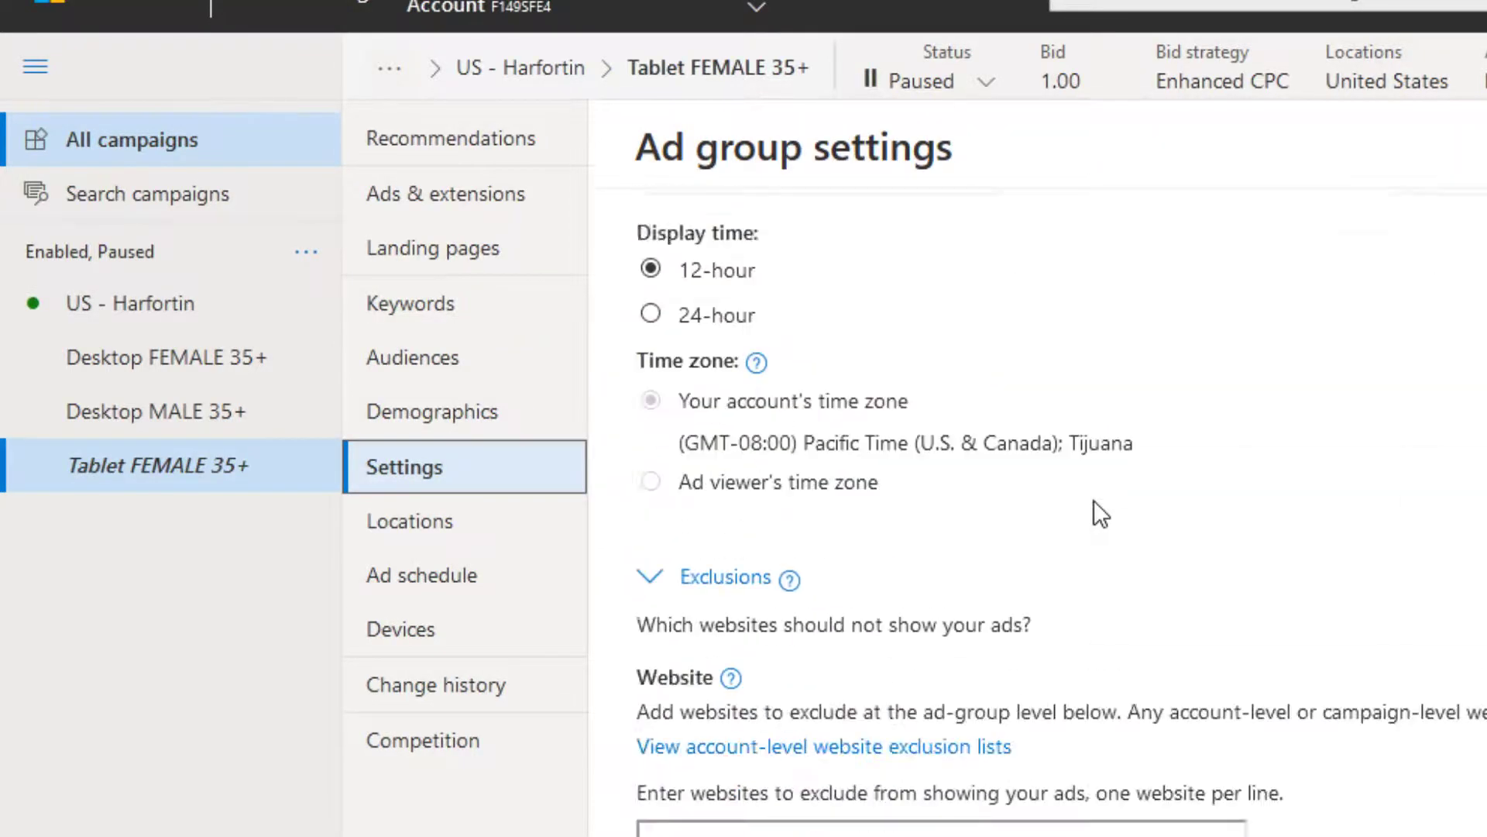
{"action": "scroll", "coordinate": [1093, 500], "scroll_direction": "down", "scroll_amount": 5}
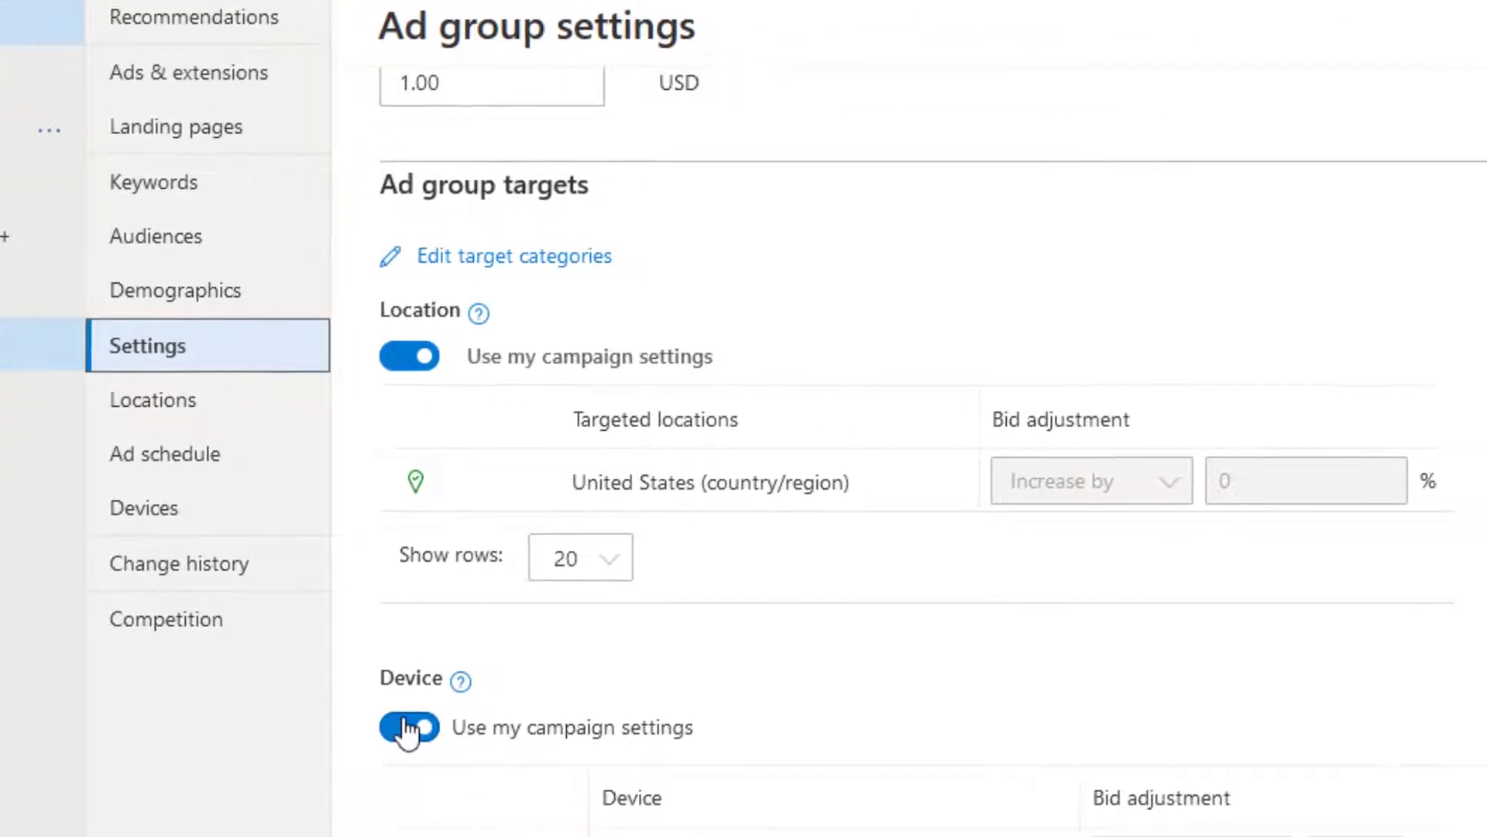
{"action": "left_click", "coordinate": [409, 728]}
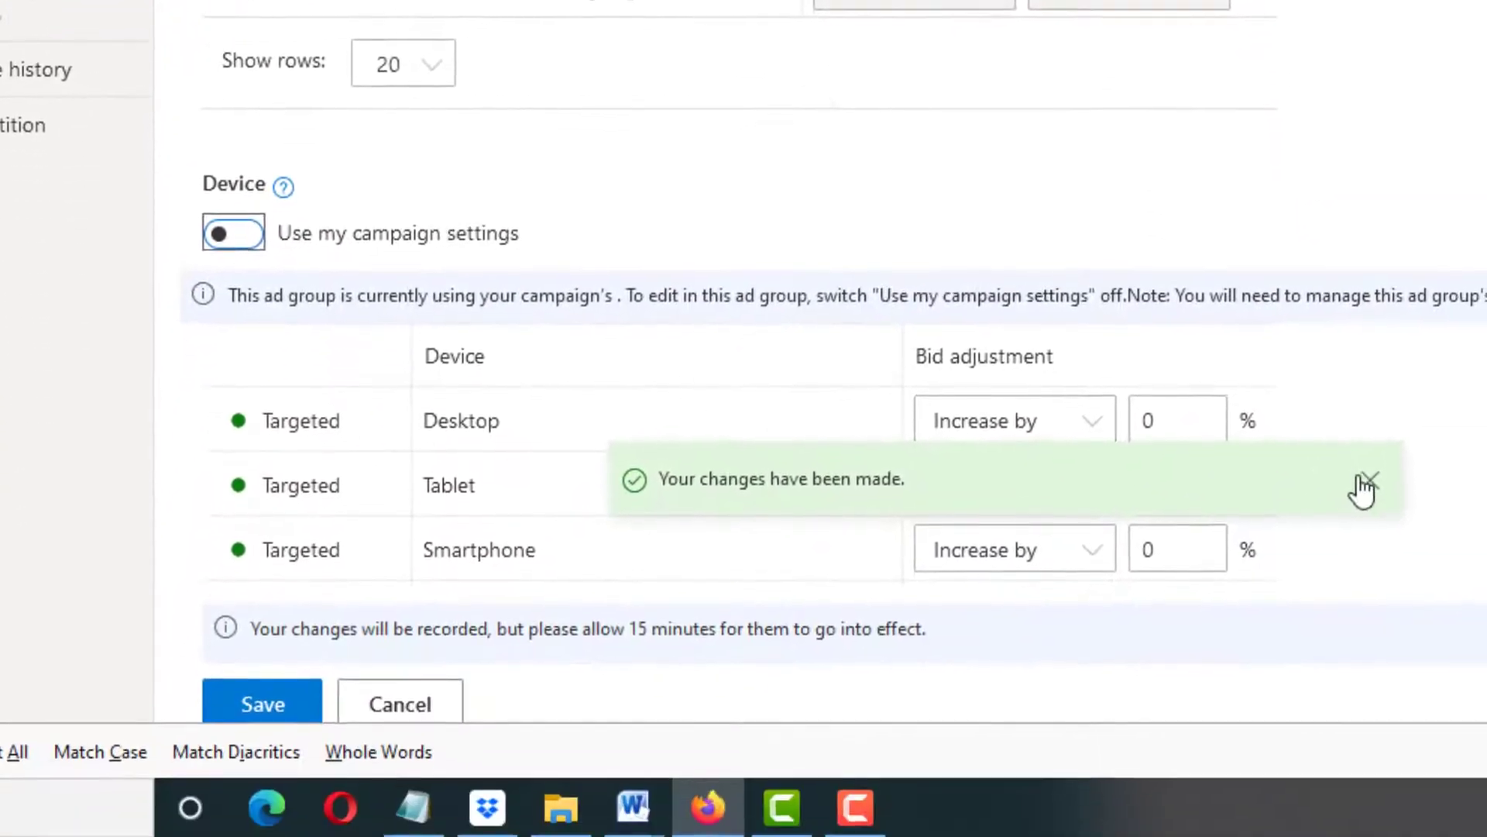
{"action": "left_click", "coordinate": [1383, 714]}
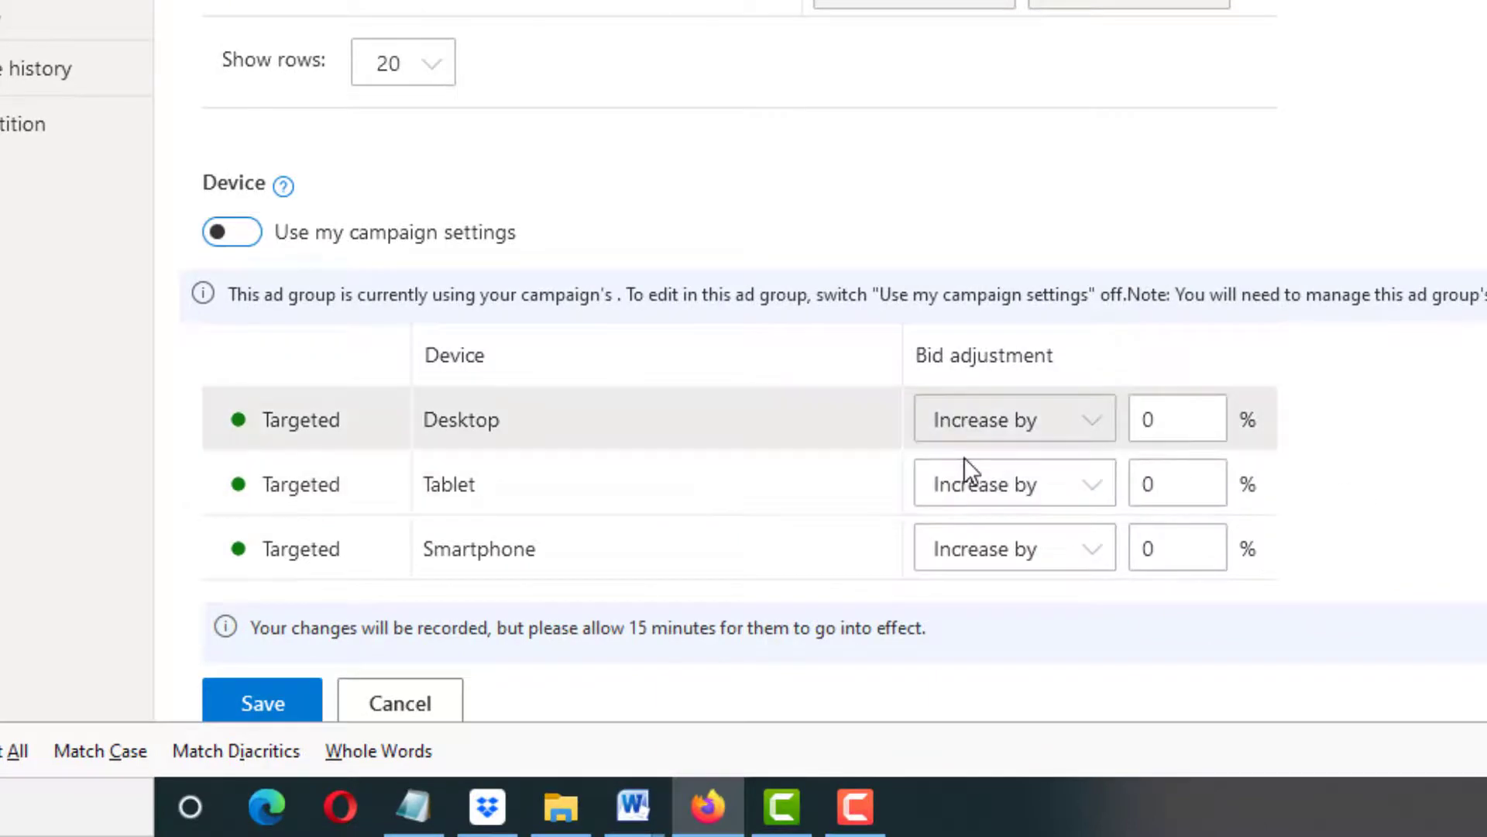
Step: Set the Tablet FEMALE 35+ ad group's Desktop bid adjustment to decrease by 100%
{"action": "scroll", "coordinate": [777, 405], "scroll_direction": "down", "scroll_amount": 1}
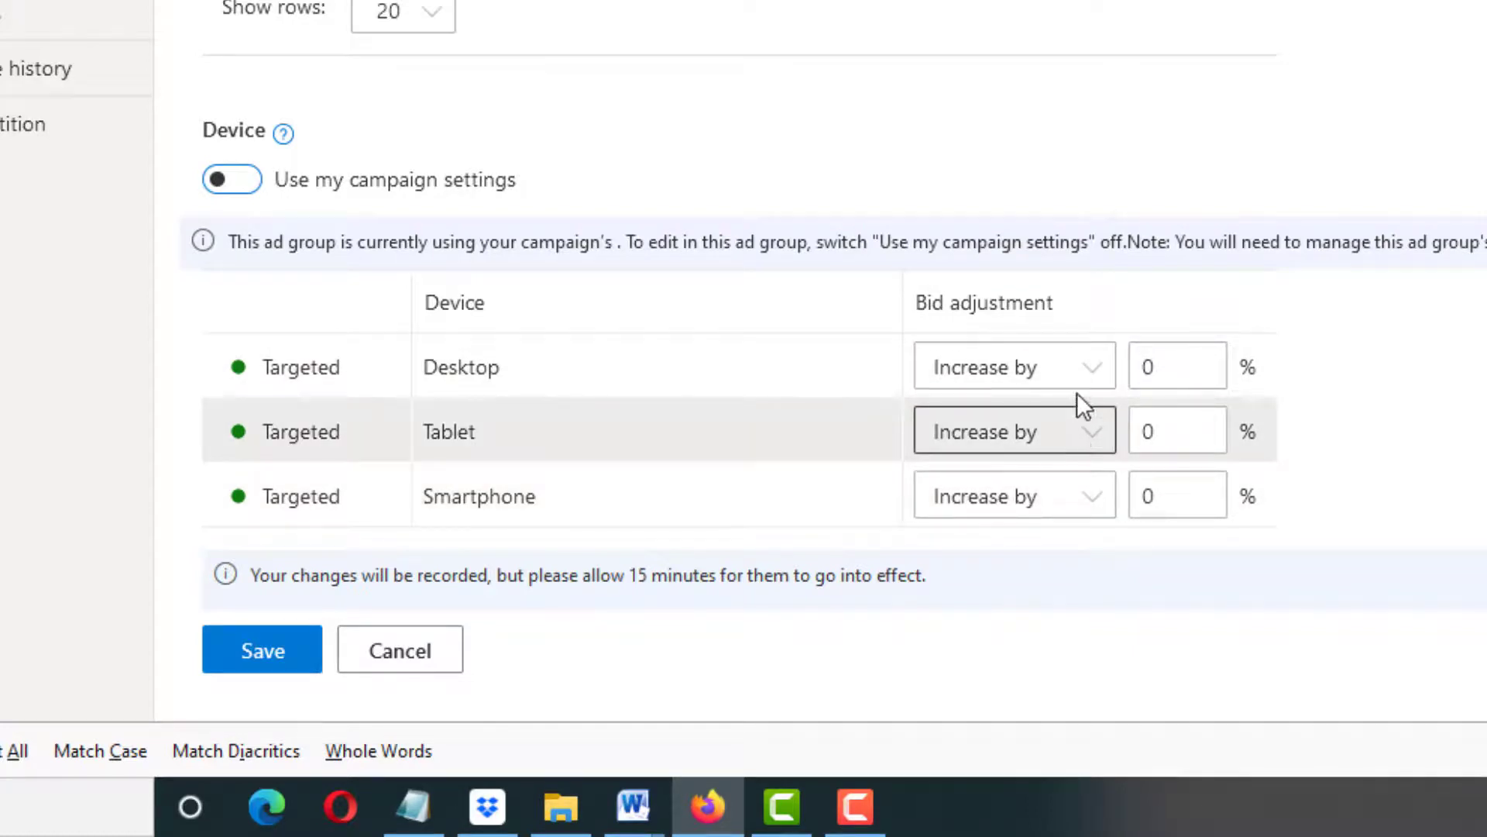
{"action": "left_click", "coordinate": [1082, 367]}
{"action": "left_click", "coordinate": [1062, 452]}
{"action": "left_click", "coordinate": [1176, 358]}
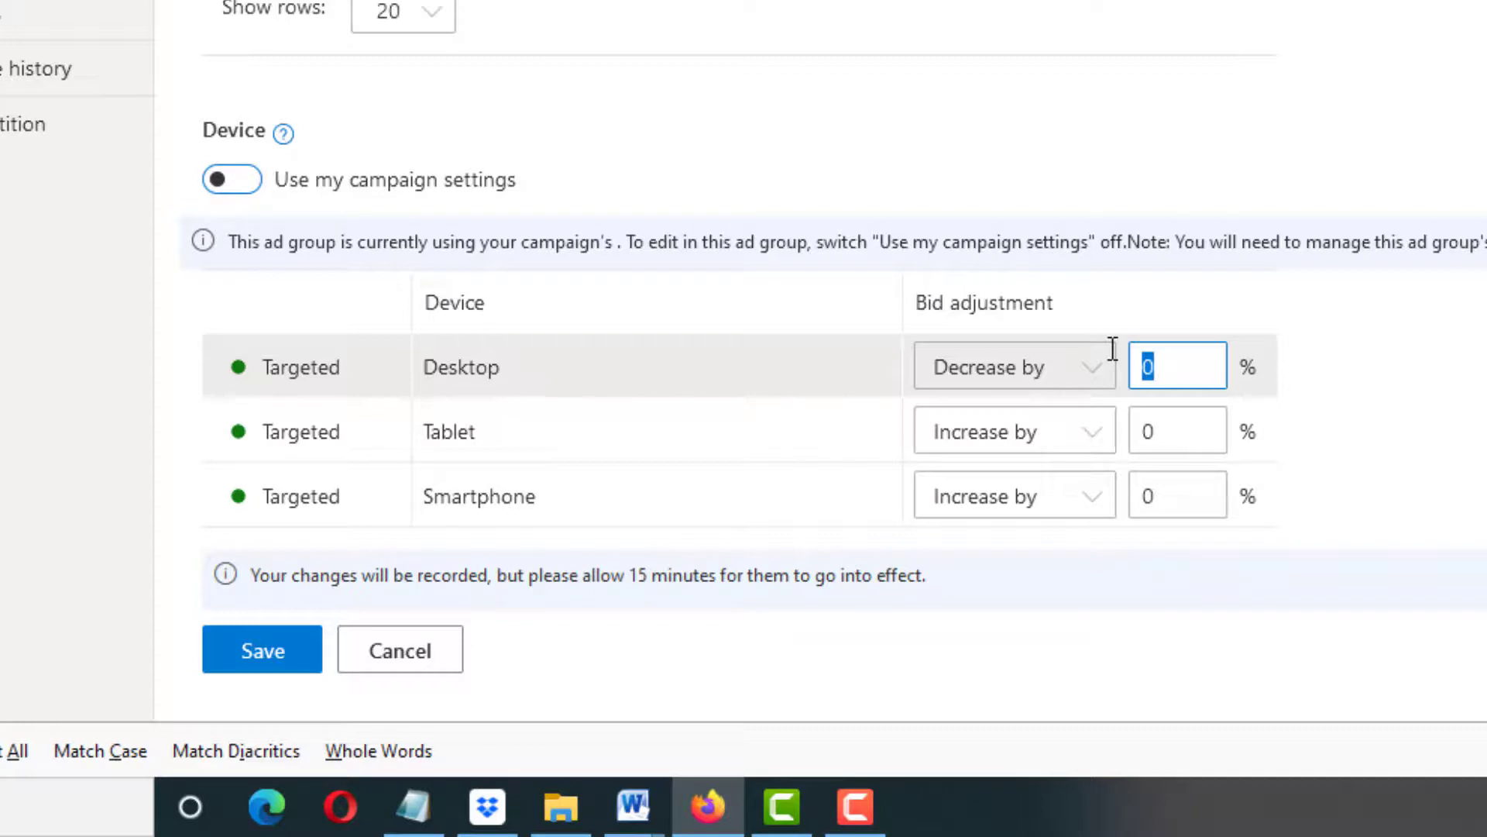
{"action": "type", "text": "100"}
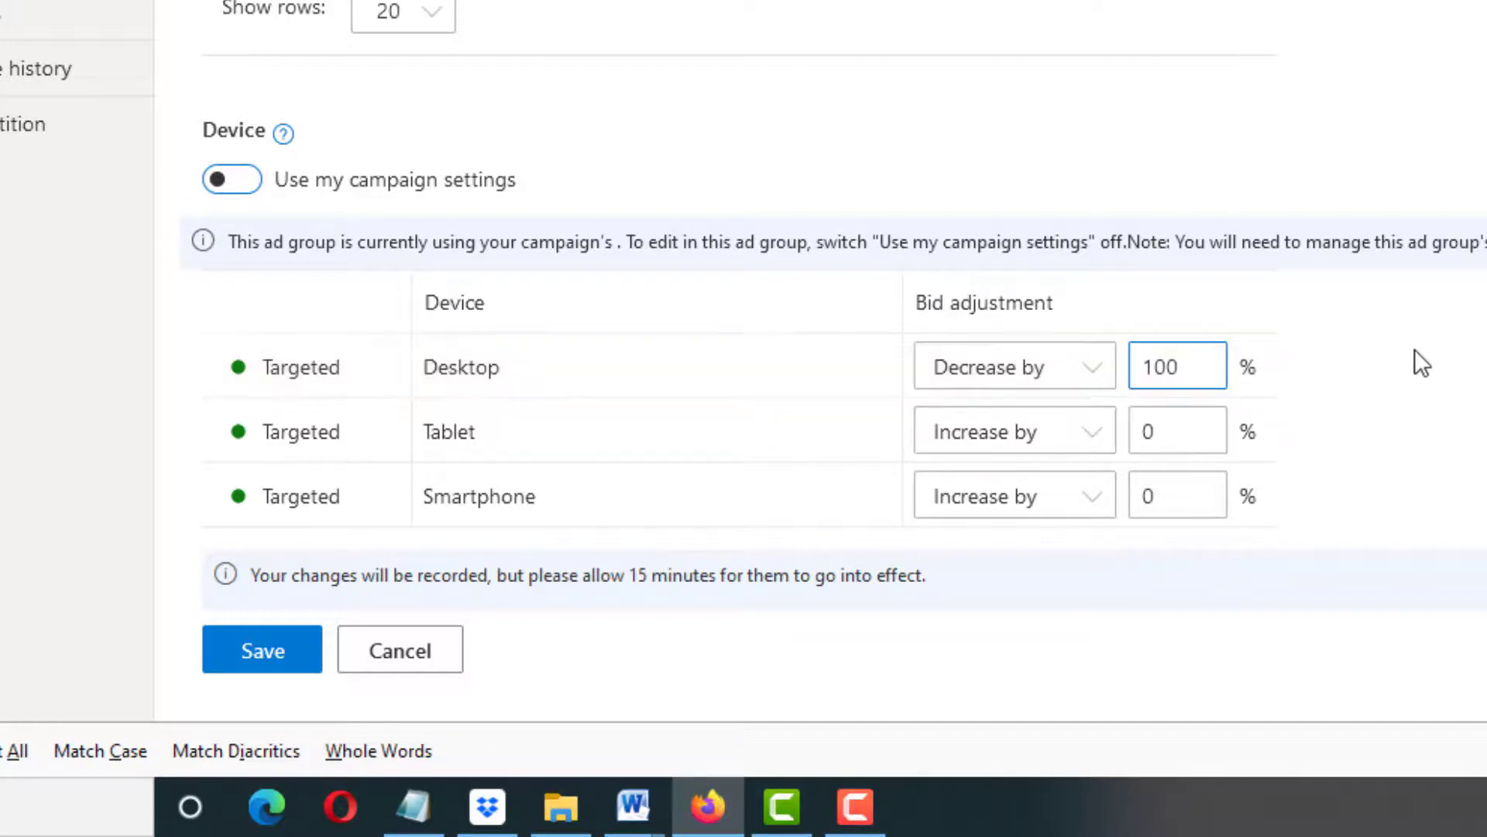
{"action": "triple_click", "coordinate": [1414, 349]}
Step: Set the Tablet FEMALE 35+ ad group's Smartphone bid adjustment to decrease by 100%
{"action": "left_click", "coordinate": [1085, 532]}
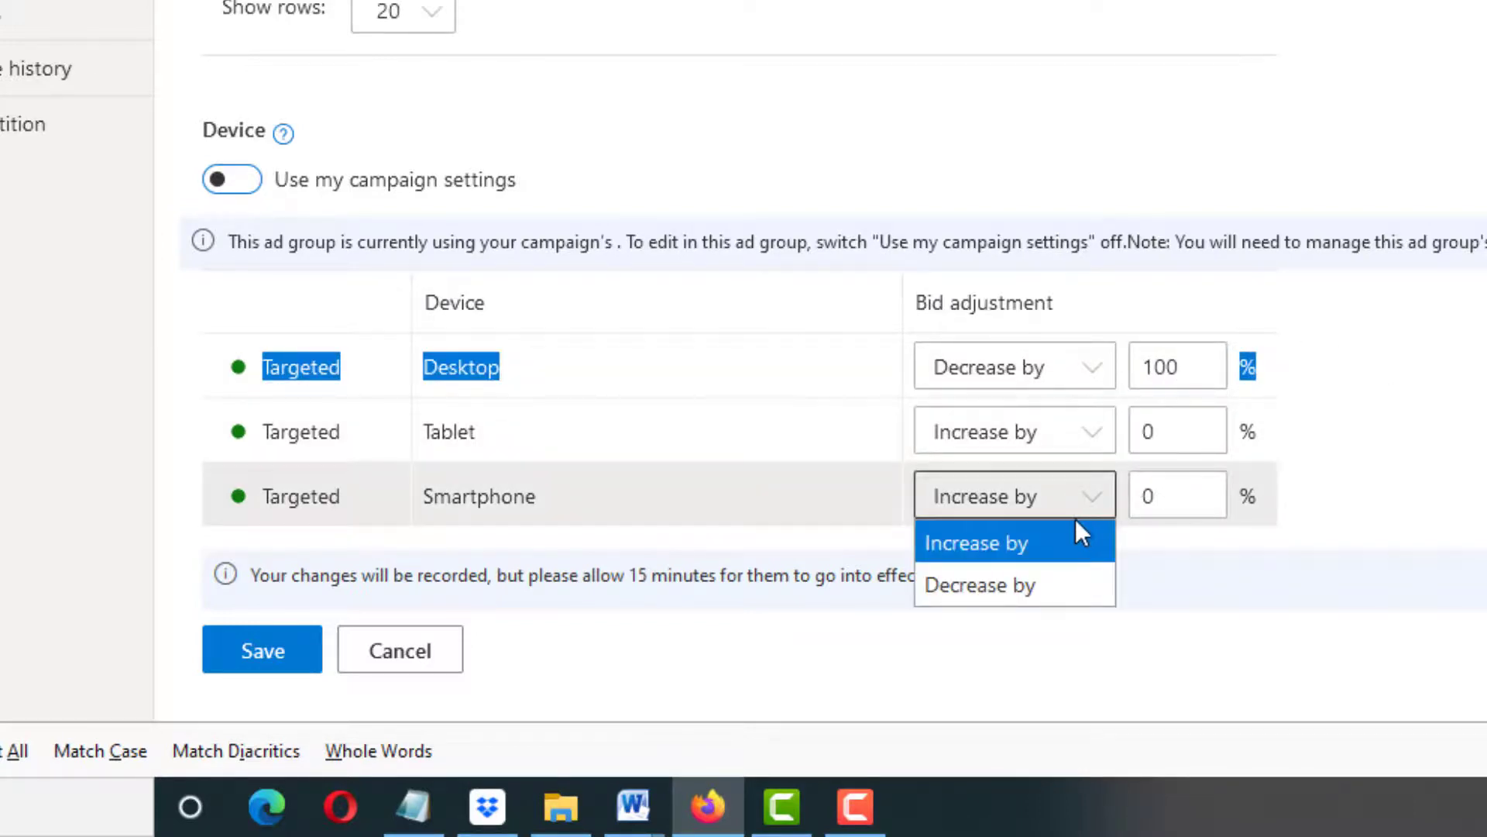
{"action": "left_click", "coordinate": [1066, 584]}
{"action": "left_click", "coordinate": [1162, 496]}
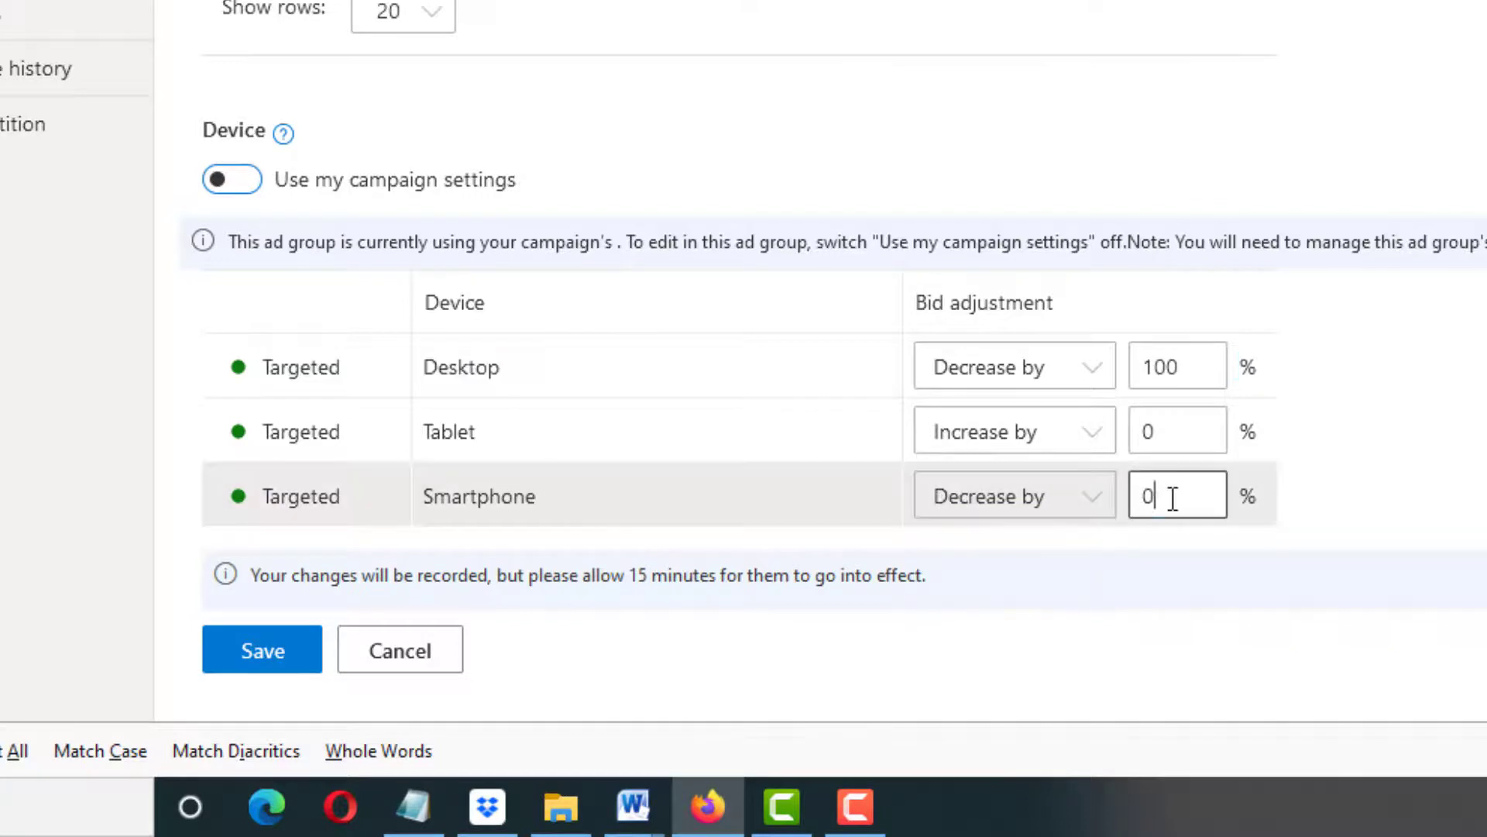
{"action": "double_click", "coordinate": [1150, 488]}
{"action": "type", "text": "100"}
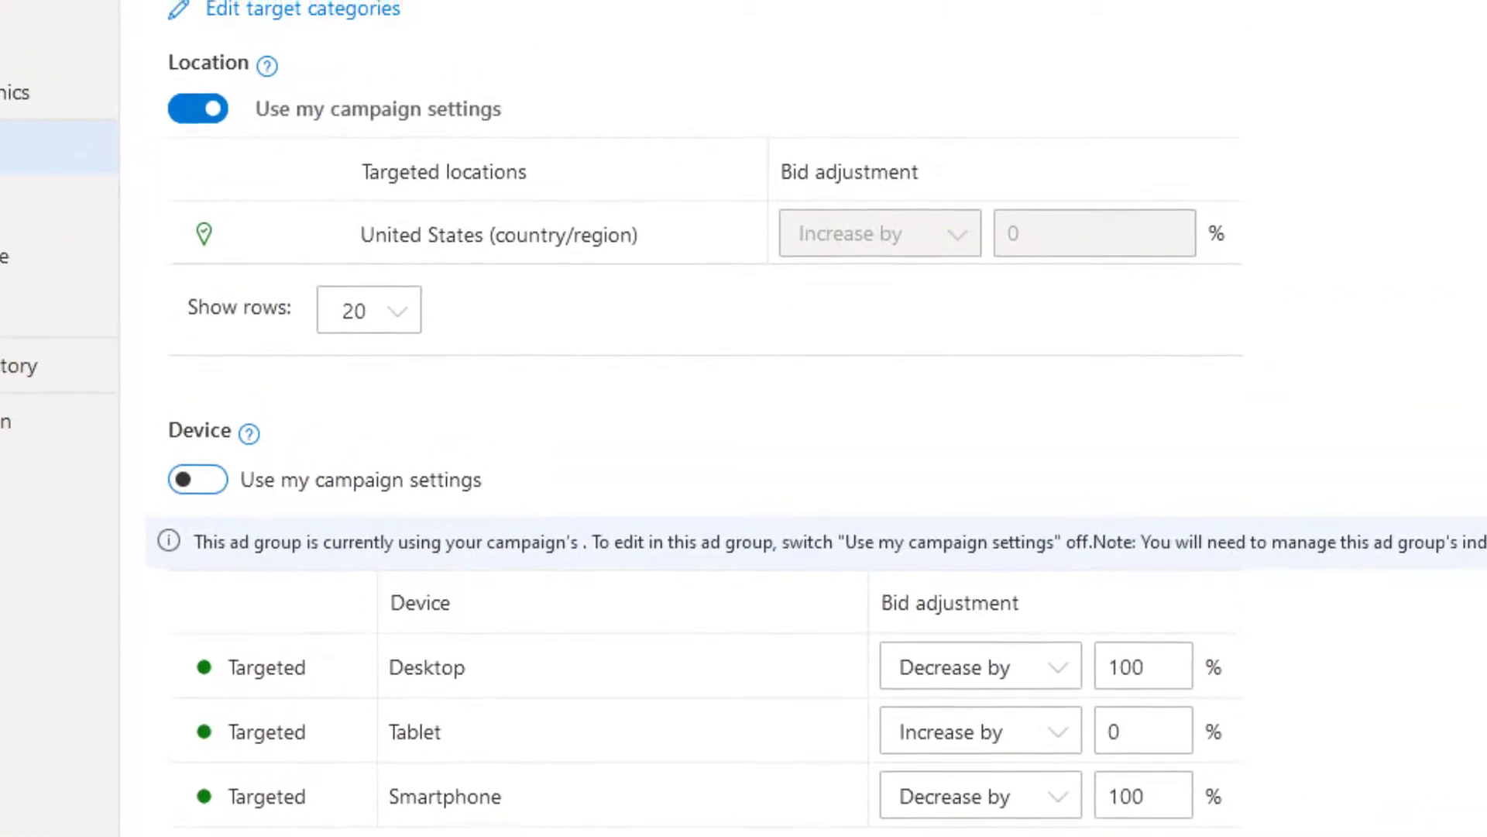
Step: Add Age and Gender to the Tablet FEMALE 35+ ad group's target categories
{"action": "scroll", "coordinate": [352, 535], "scroll_direction": "up", "scroll_amount": 5}
{"action": "scroll", "coordinate": [353, 535], "scroll_direction": "down", "scroll_amount": 2}
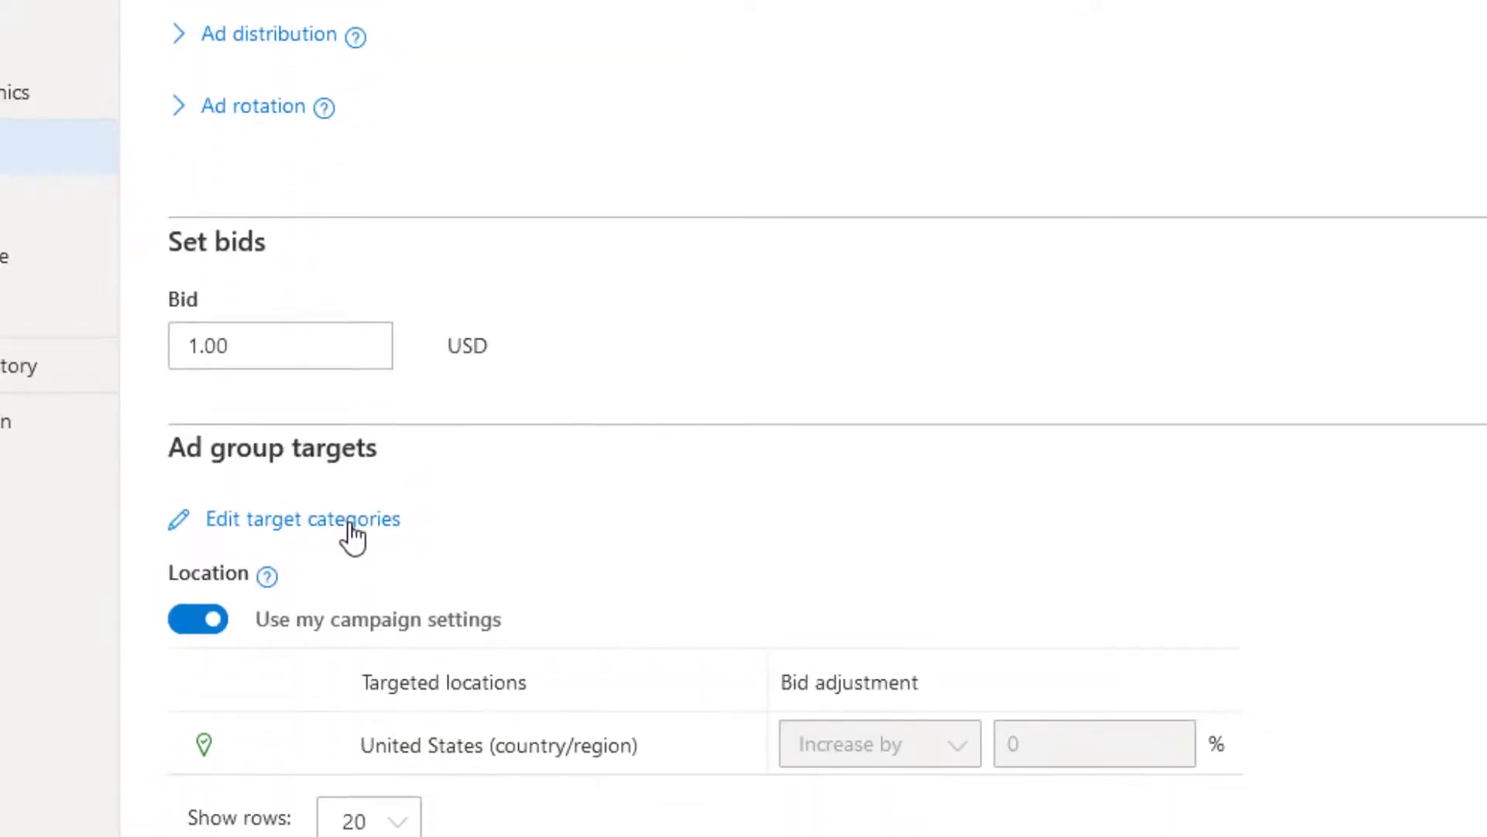
{"action": "left_click", "coordinate": [352, 535]}
{"action": "scroll", "coordinate": [929, 531], "scroll_direction": "down", "scroll_amount": 4}
{"action": "left_click", "coordinate": [863, 396]}
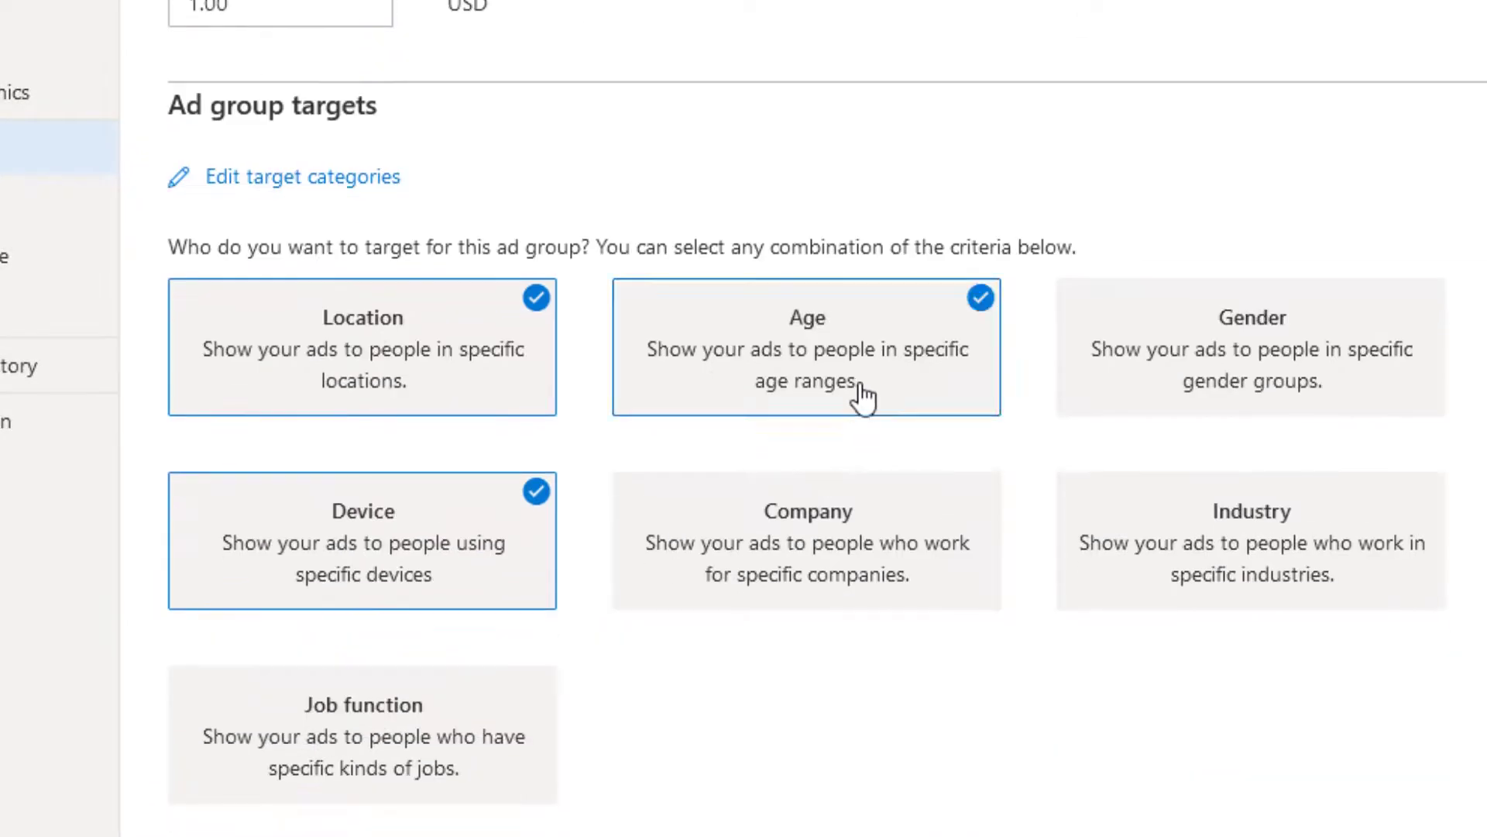
{"action": "left_click", "coordinate": [1195, 352]}
{"action": "scroll", "coordinate": [1190, 420], "scroll_direction": "down", "scroll_amount": 10}
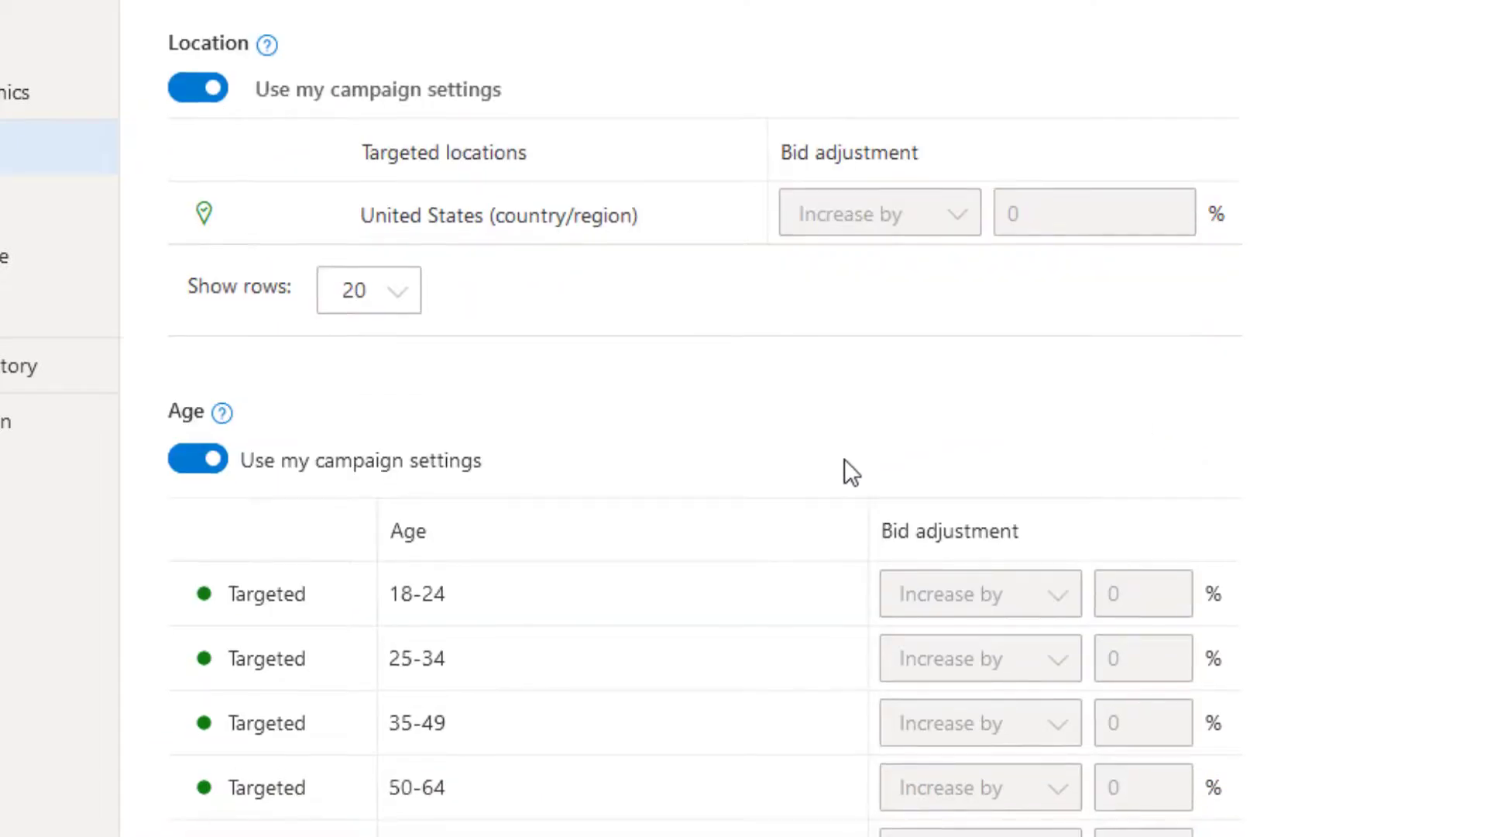
Step: Turn off "Use my campaign settings" for the Tablet FEMALE 35+ ad group's age targets and decrease the 18-24 bid by 90%
{"action": "scroll", "coordinate": [791, 485], "scroll_direction": "down", "scroll_amount": 5}
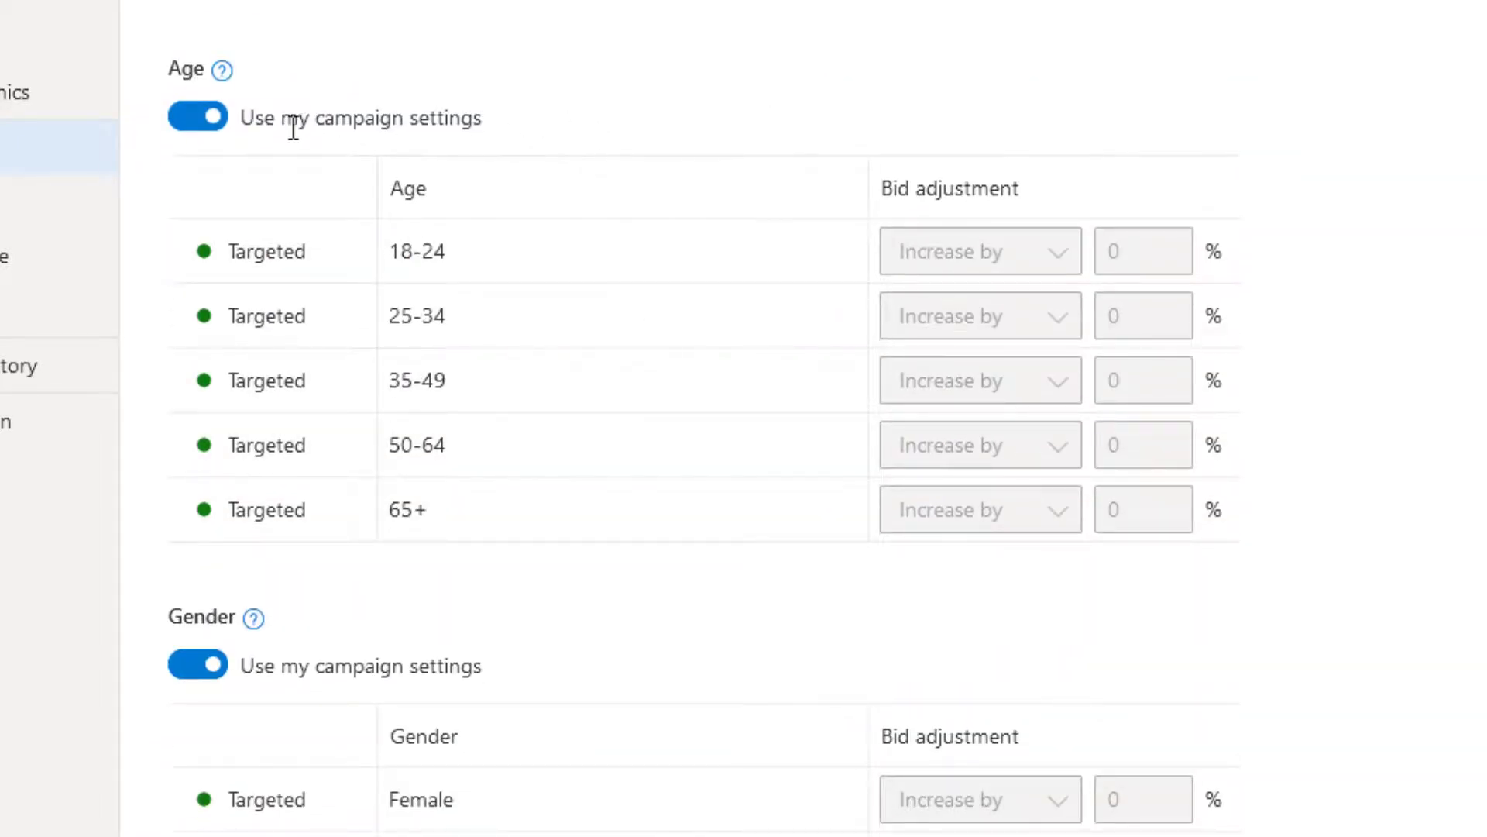
{"action": "left_click", "coordinate": [216, 118]}
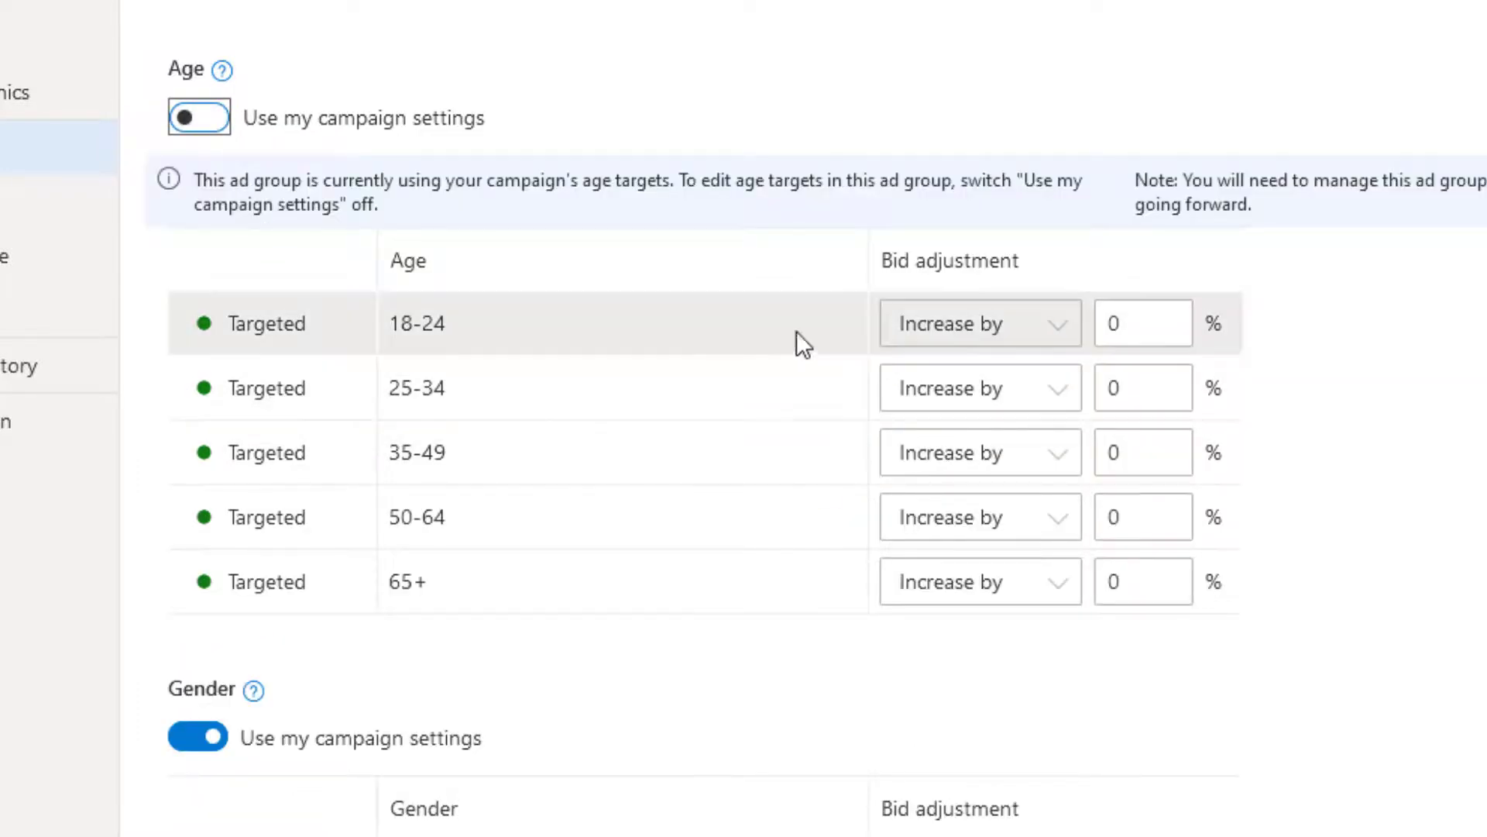
{"action": "left_click", "coordinate": [947, 314]}
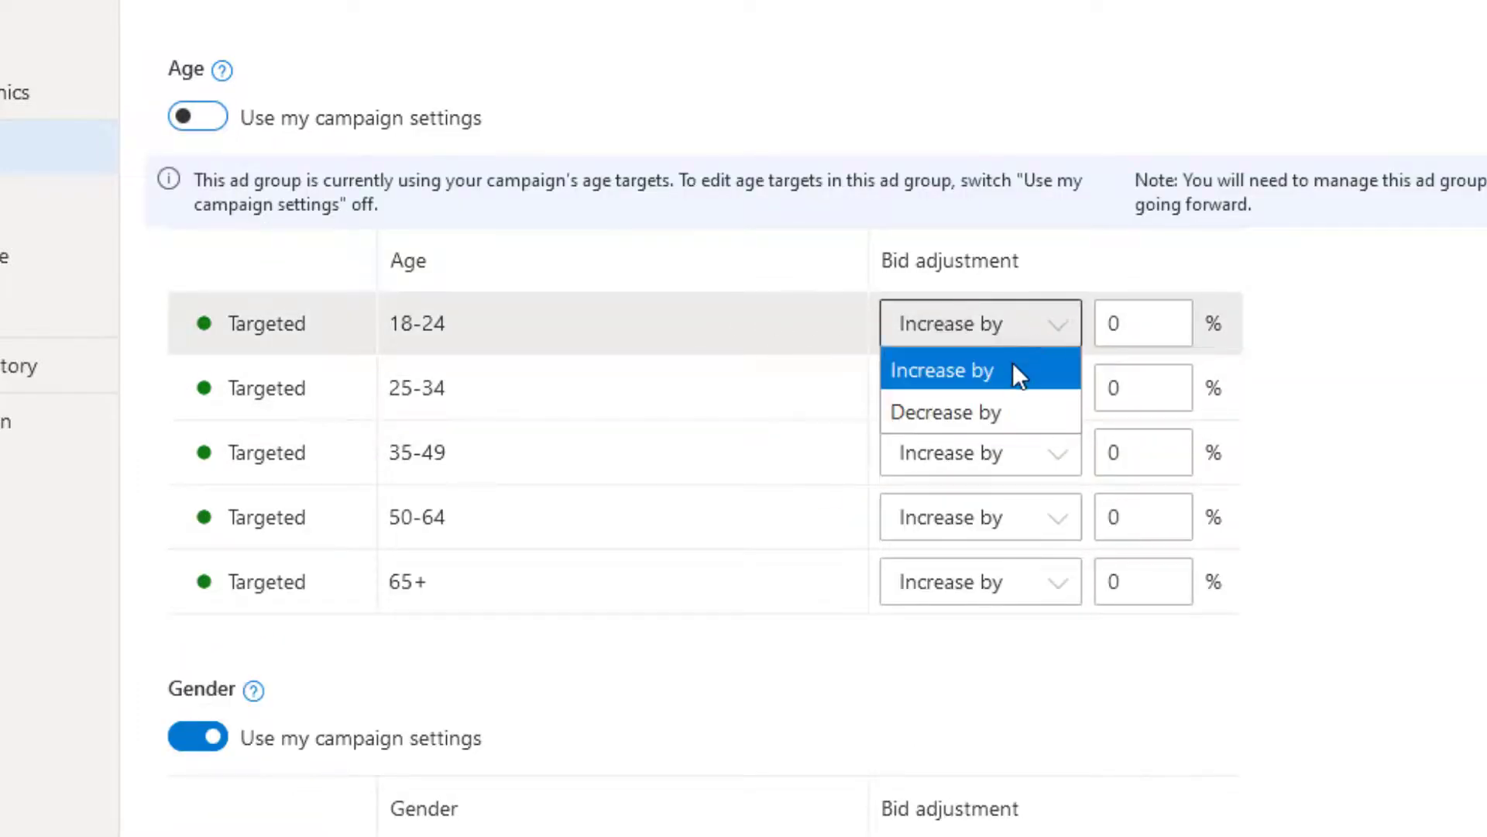
{"action": "left_click", "coordinate": [1004, 411]}
{"action": "left_click", "coordinate": [1178, 342]}
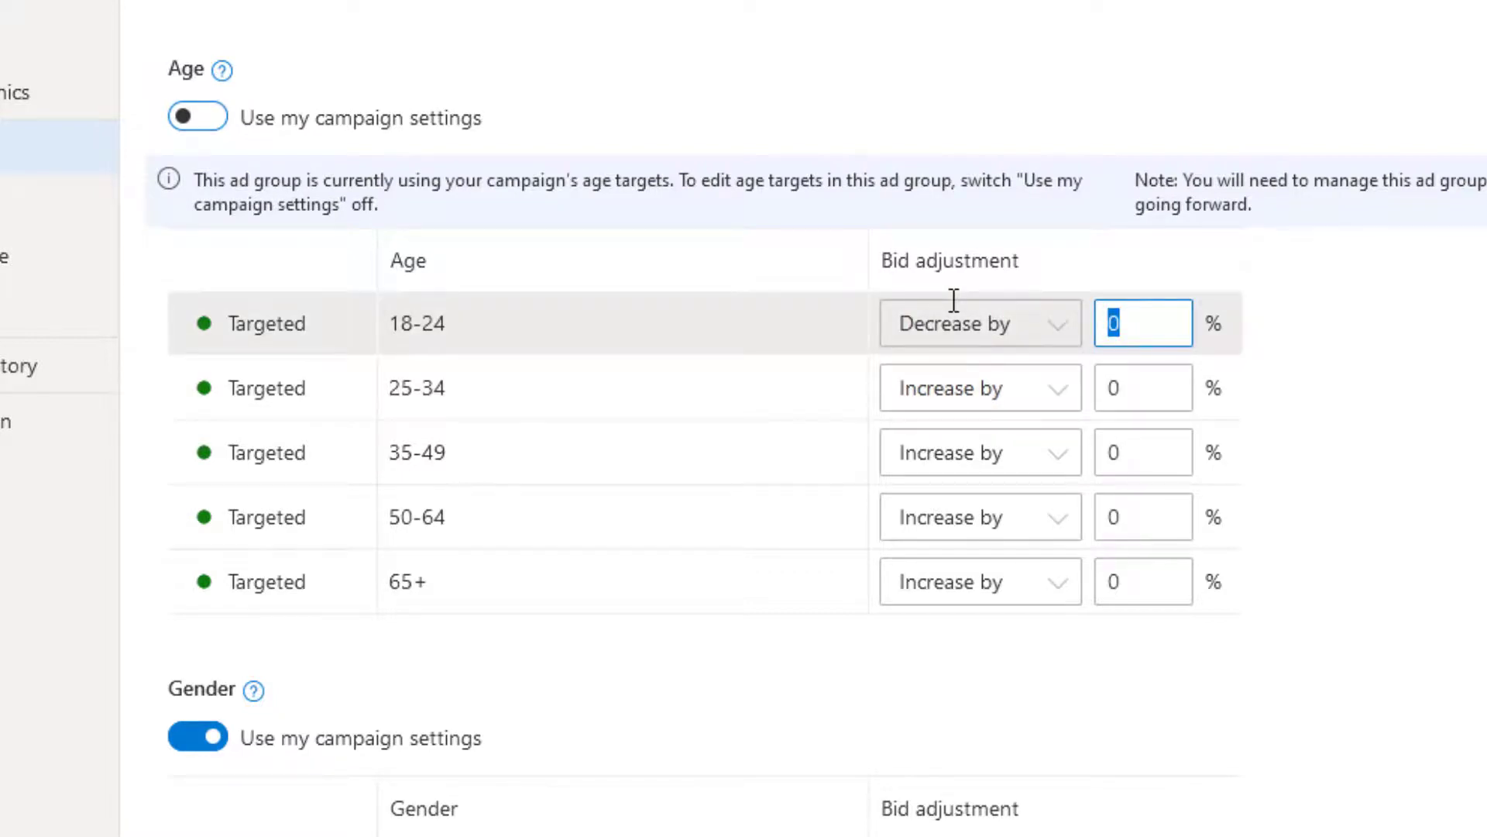
{"action": "type", "text": "90"}
Step: Set the Tablet FEMALE 35+ ad group's bid adjustment for ages 25-34 to decrease by 90%
{"action": "left_click", "coordinate": [1015, 395]}
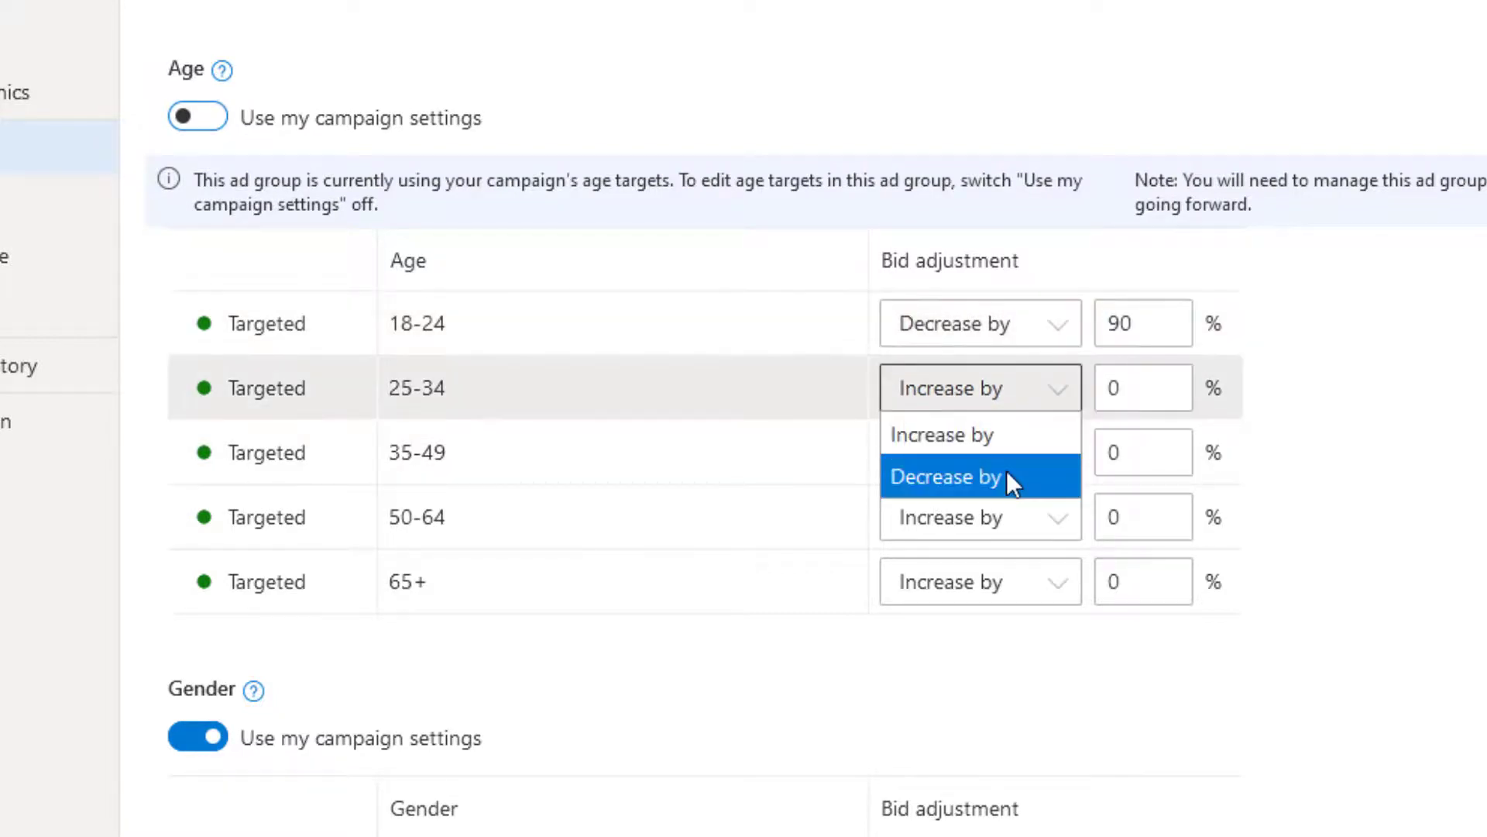
{"action": "left_click", "coordinate": [1006, 476]}
{"action": "left_click", "coordinate": [1146, 395]}
{"action": "type", "text": "90"}
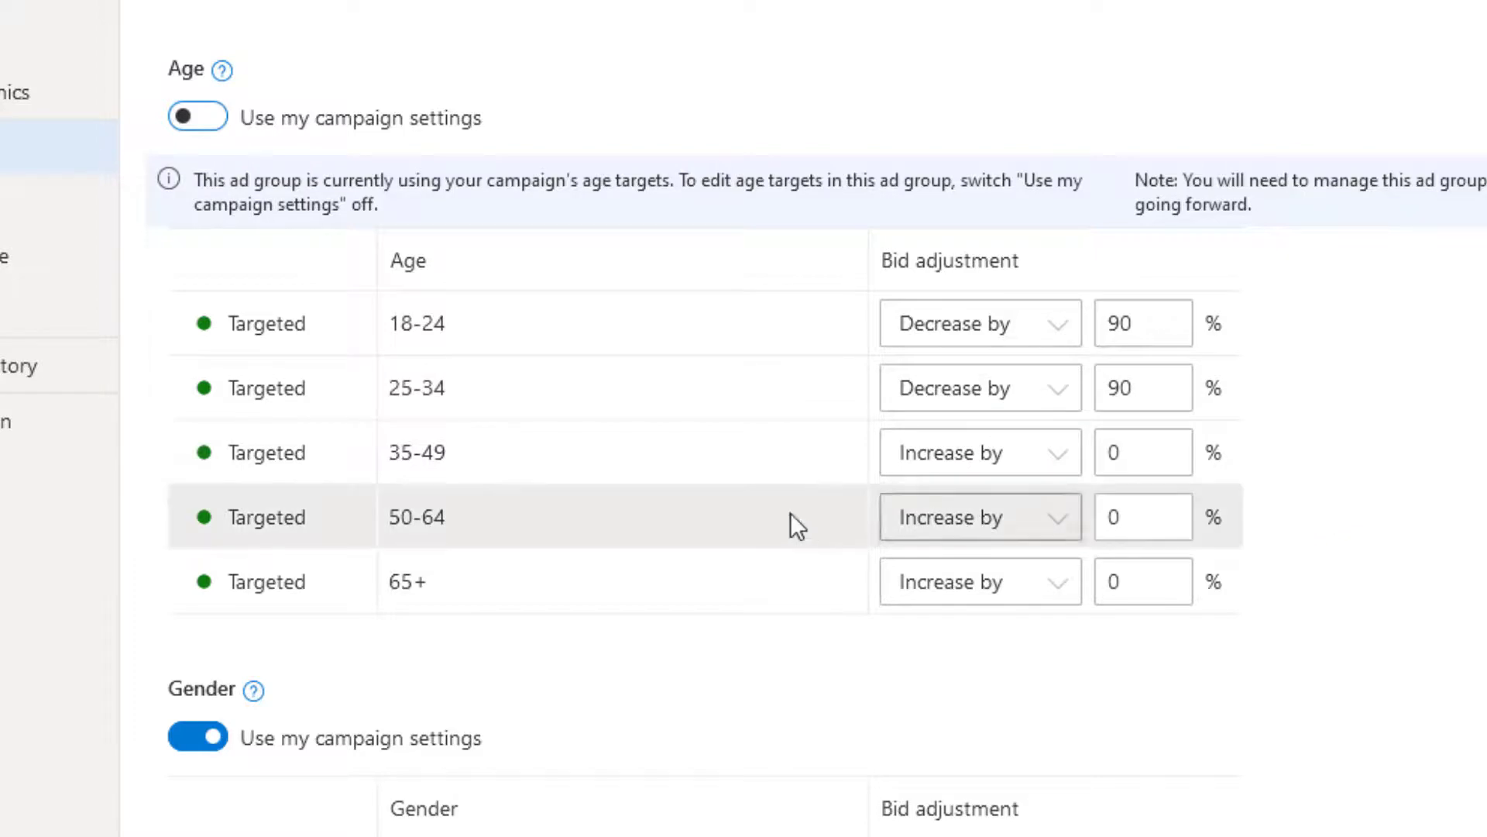
{"action": "scroll", "coordinate": [1438, 460], "scroll_direction": "down", "scroll_amount": 4}
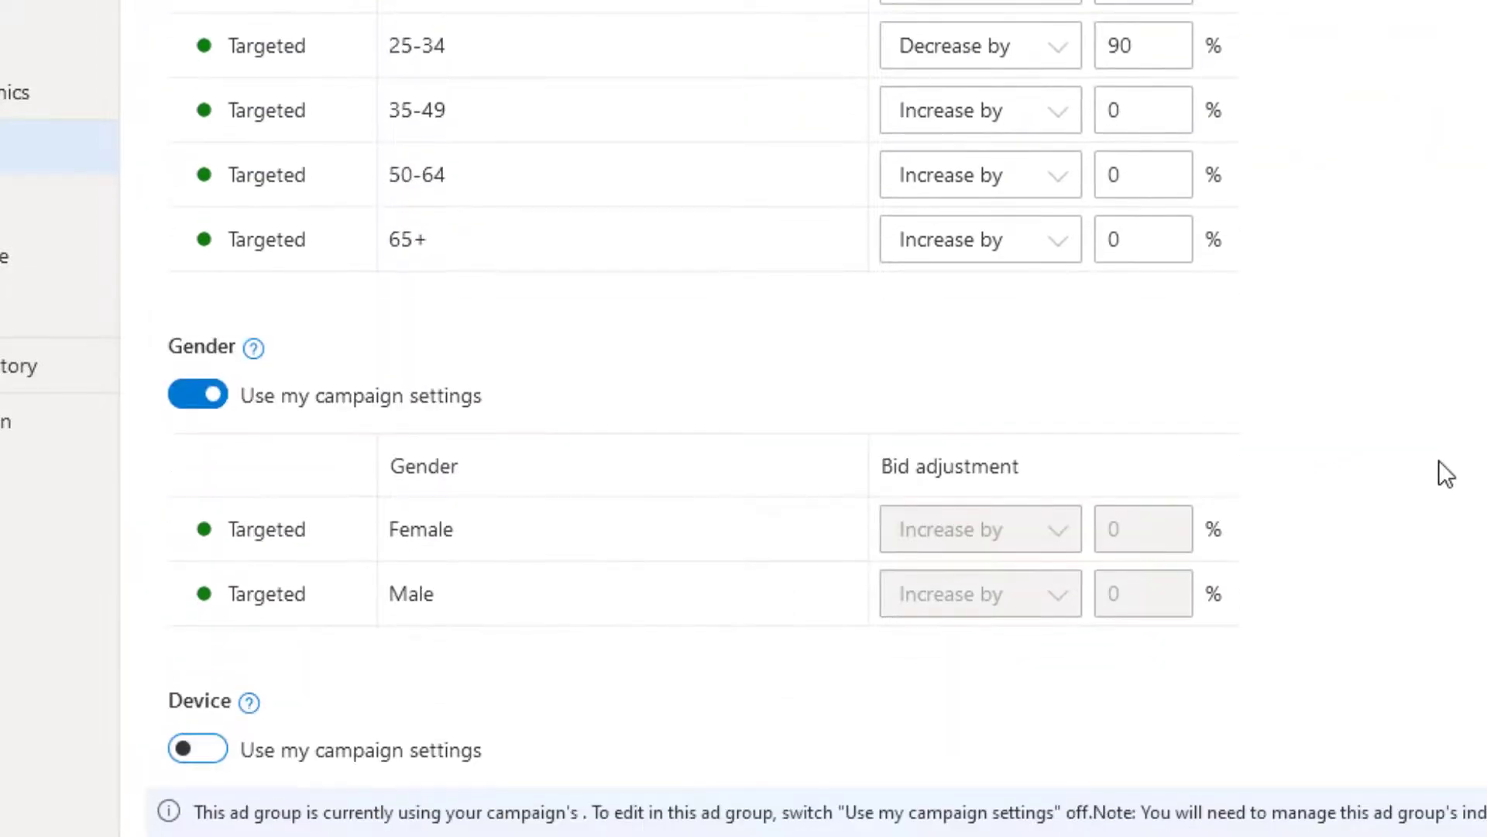
Step: Turn off "Use my campaign settings" for the Tablet FEMALE 35+ ad group's gender targets and decrease the Male bid by 90%
{"action": "left_click", "coordinate": [210, 397]}
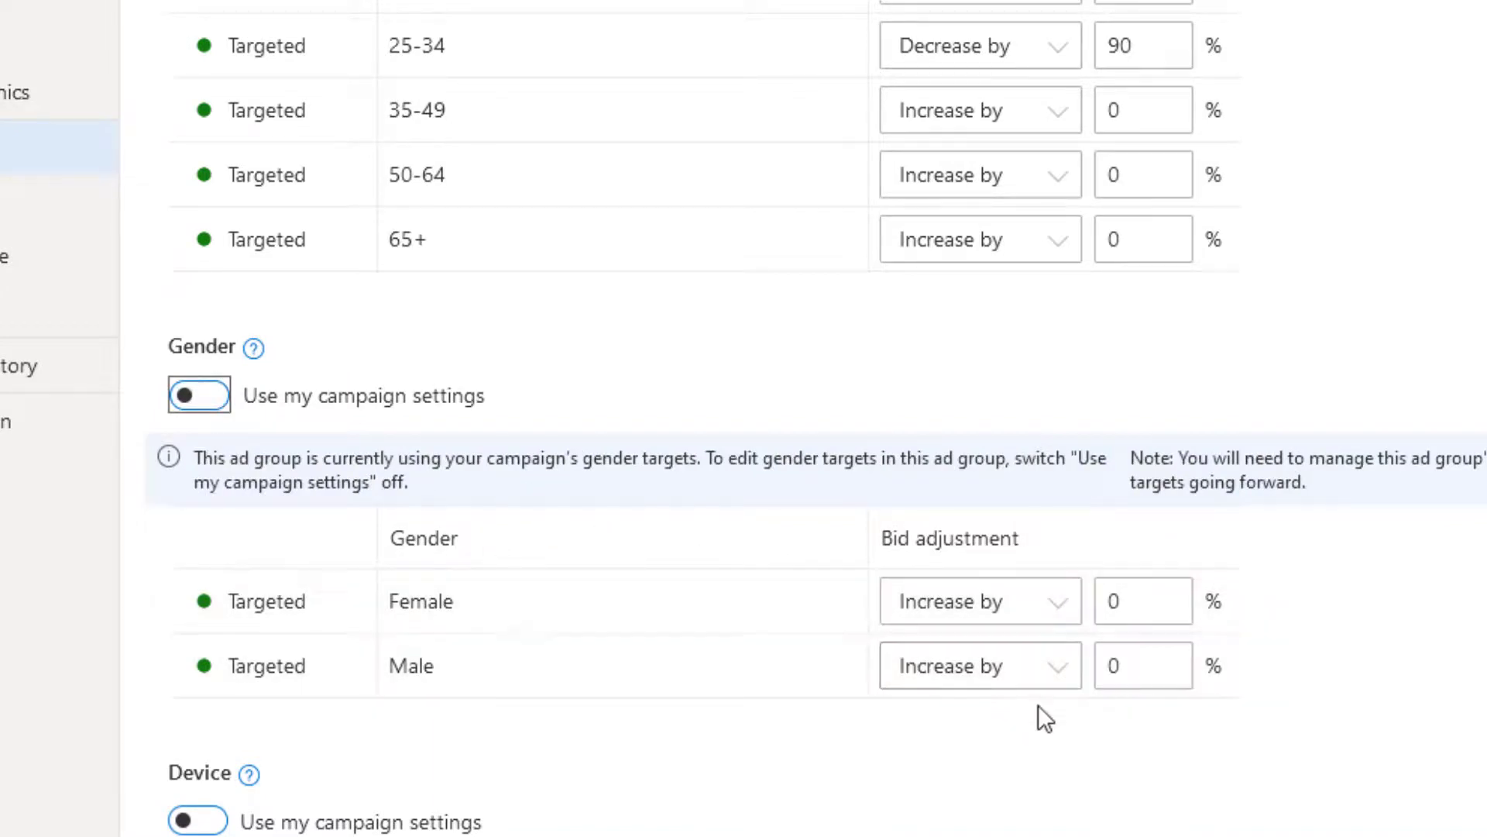
{"action": "left_click", "coordinate": [1030, 677]}
{"action": "left_click", "coordinate": [1026, 756]}
{"action": "left_click", "coordinate": [1142, 668]}
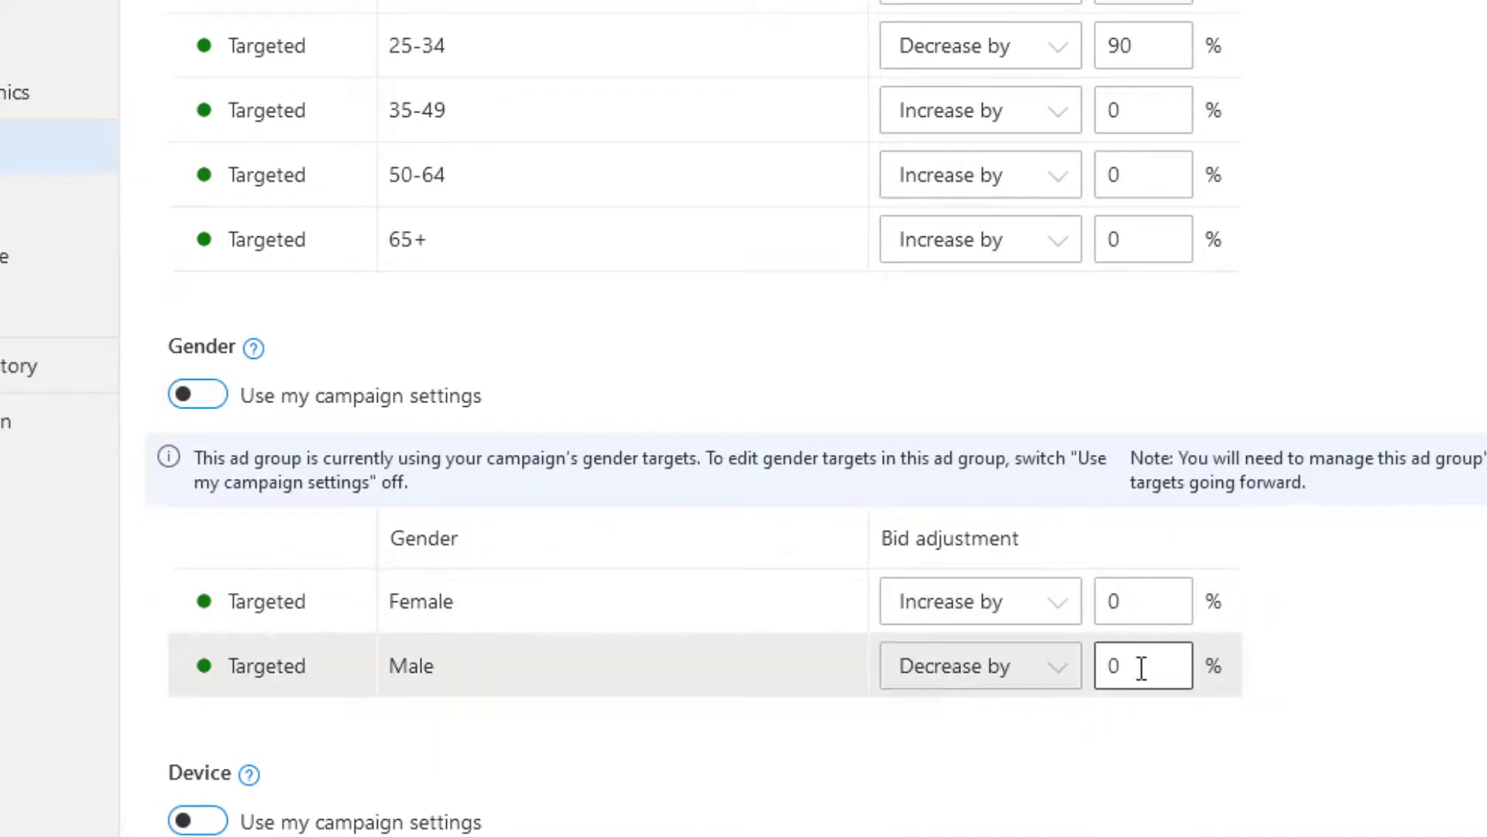
{"action": "type", "text": "90"}
{"action": "left_click", "coordinate": [1451, 634]}
Step: Review the Tablet FEMALE 35+ ad group's age, gender and device adjustments, and expand Ad distribution to check where its ads show
{"action": "scroll", "coordinate": [1470, 607], "scroll_direction": "down", "scroll_amount": 4}
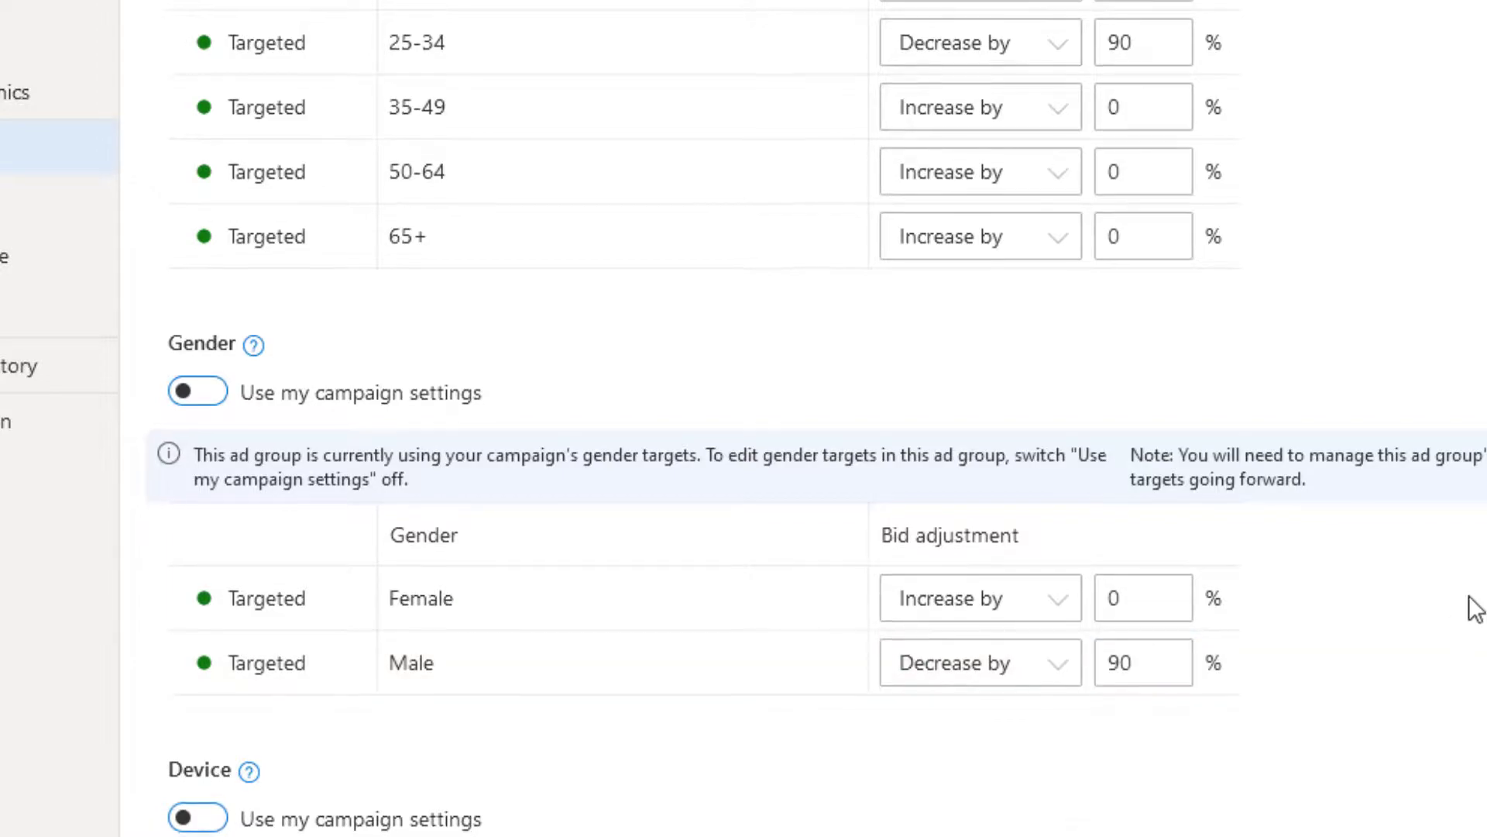
{"action": "scroll", "coordinate": [1475, 608], "scroll_direction": "down", "scroll_amount": 3}
{"action": "key", "text": "ctrl+f"}
{"action": "scroll", "coordinate": [1464, 382], "scroll_direction": "up", "scroll_amount": 10}
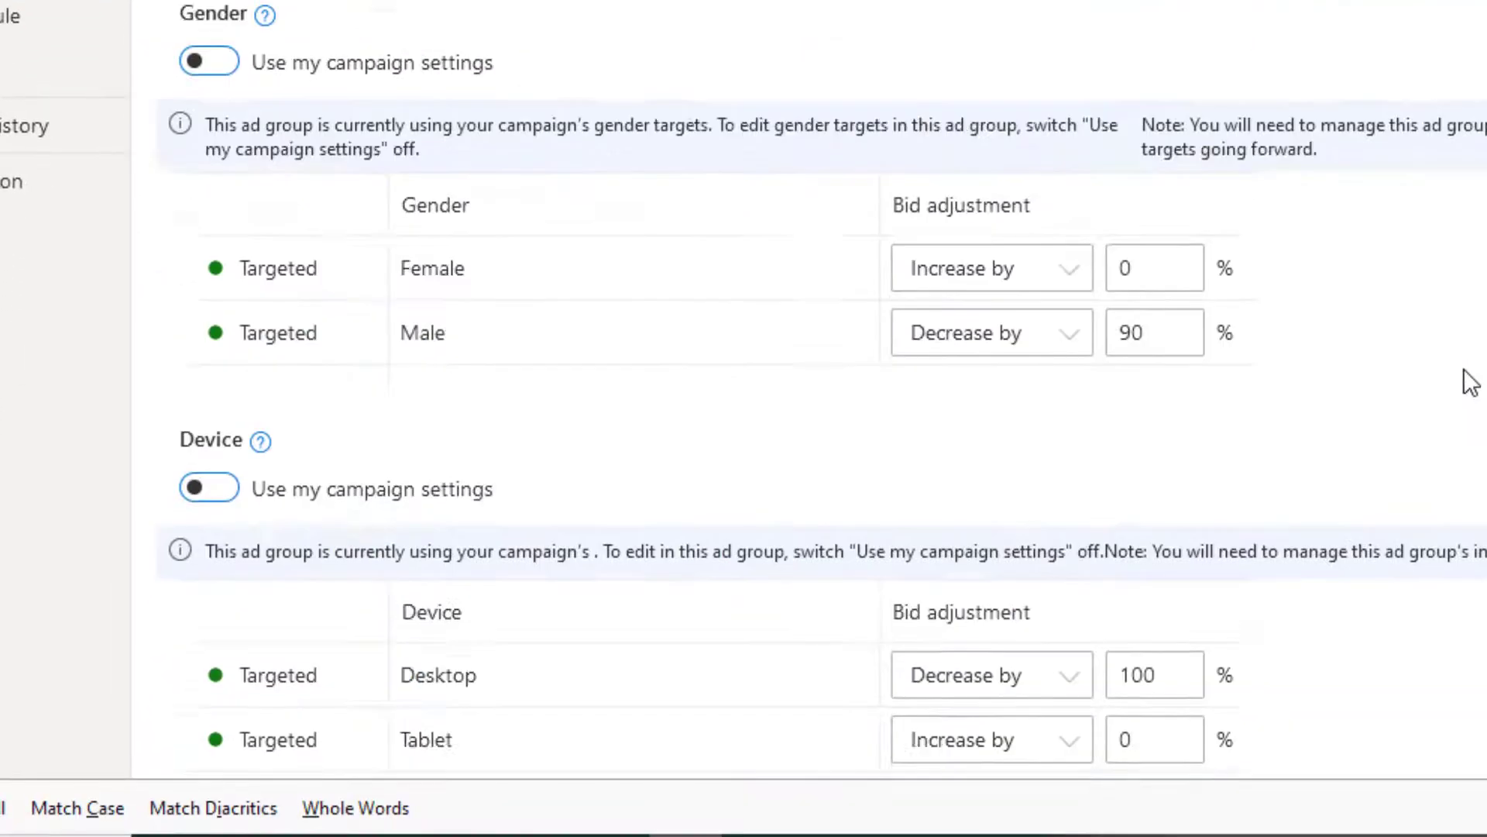
{"action": "scroll", "coordinate": [1470, 382], "scroll_direction": "down", "scroll_amount": 5}
{"action": "scroll", "coordinate": [1468, 383], "scroll_direction": "up", "scroll_amount": 10}
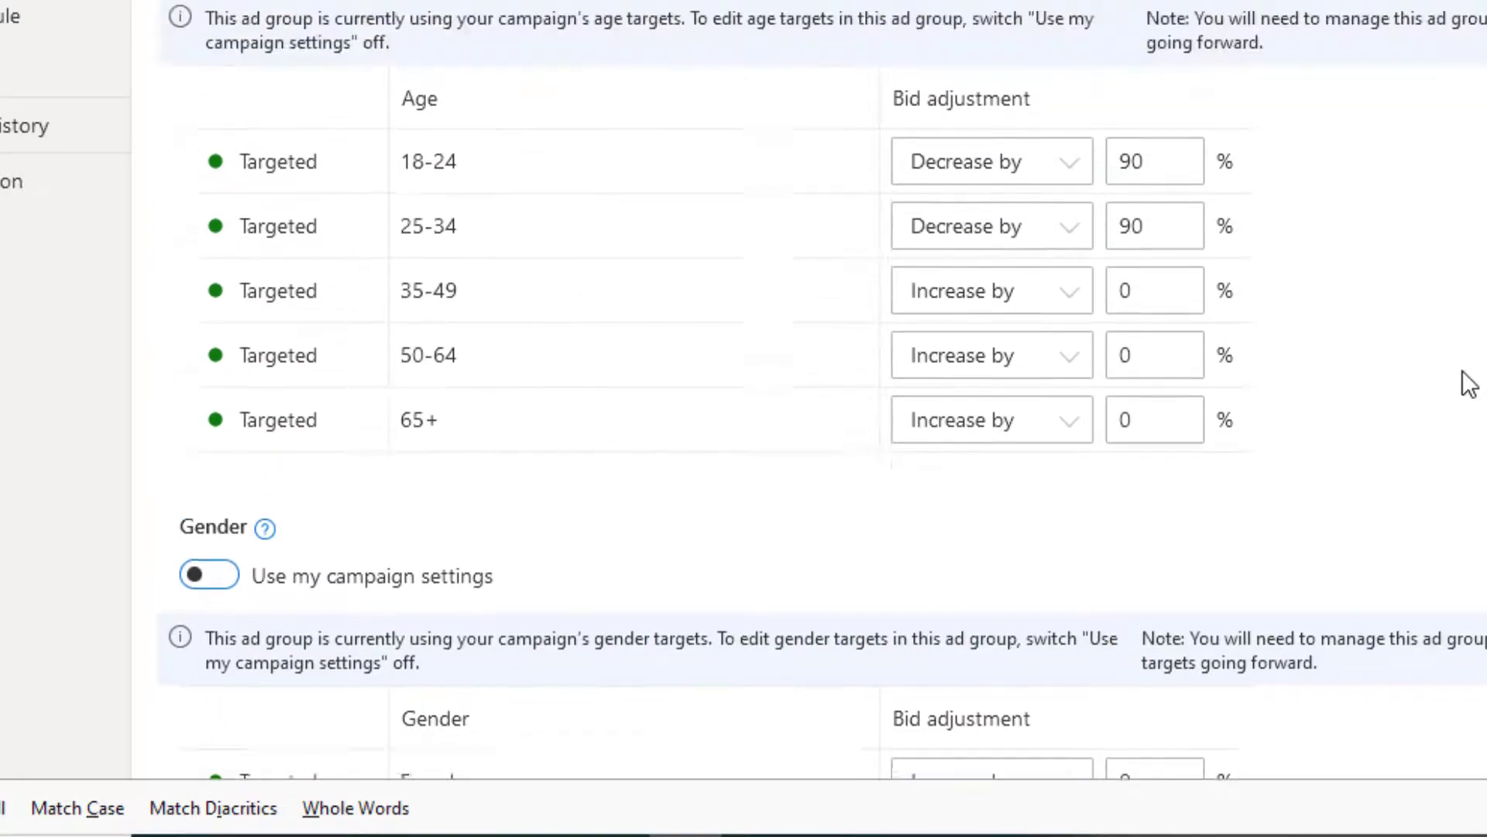
{"action": "scroll", "coordinate": [1463, 370], "scroll_direction": "up", "scroll_amount": 10}
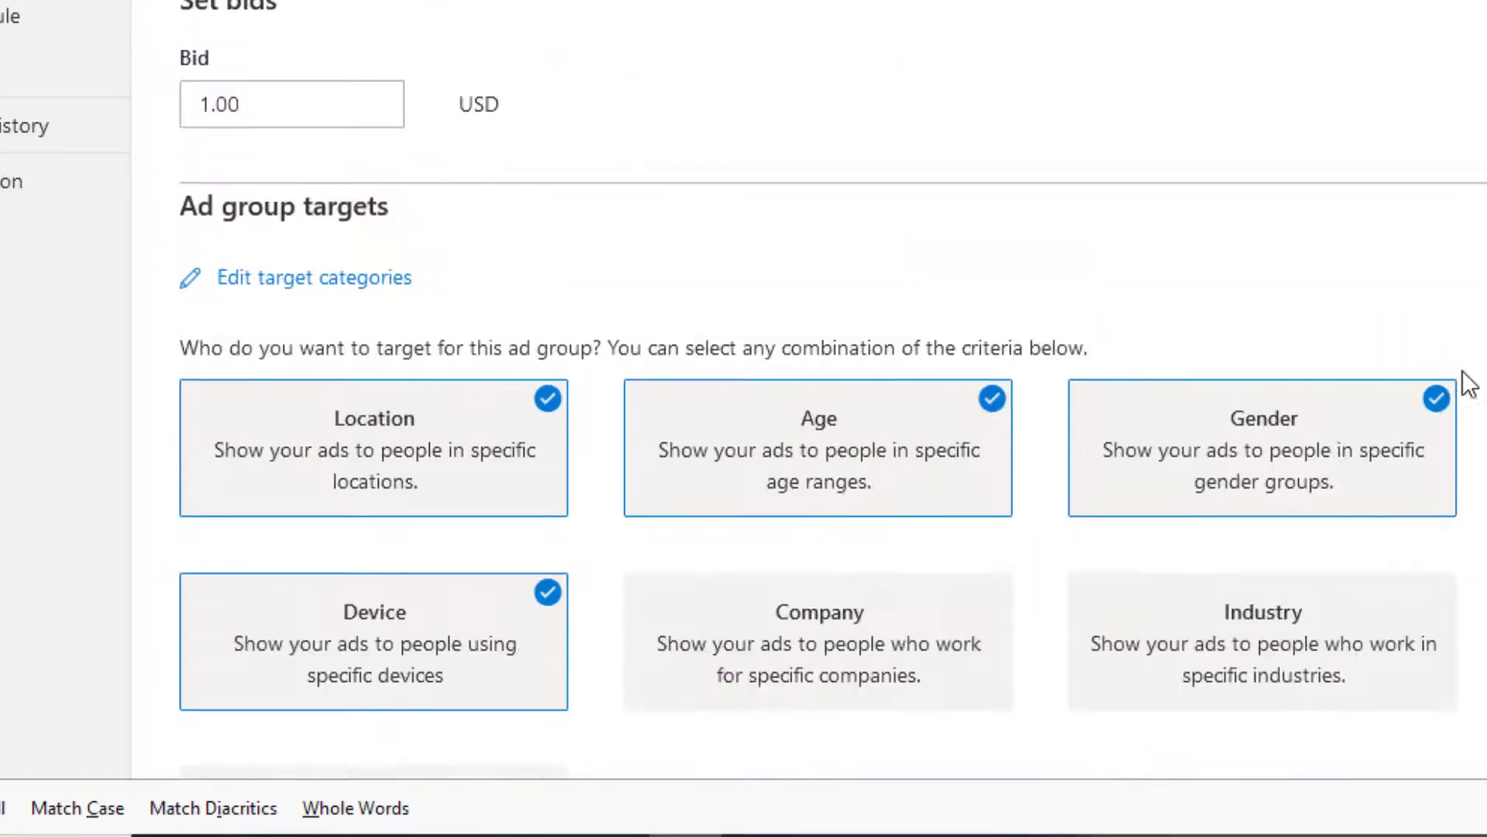
{"action": "scroll", "coordinate": [1464, 382], "scroll_direction": "up", "scroll_amount": 5}
{"action": "scroll", "coordinate": [557, 265], "scroll_direction": "down", "scroll_amount": 7}
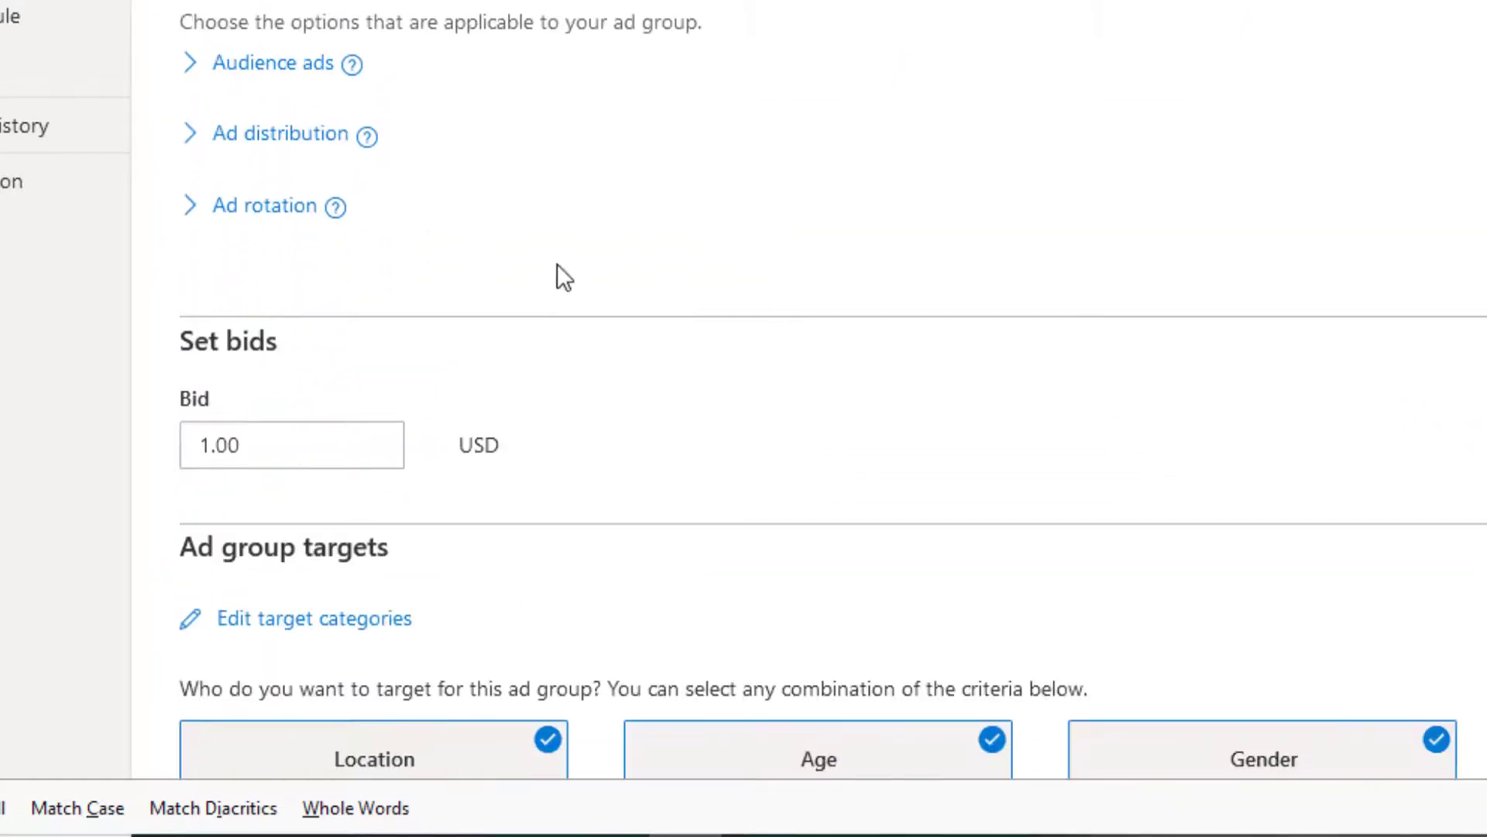
{"action": "left_click", "coordinate": [320, 138]}
{"action": "scroll", "coordinate": [1036, 375], "scroll_direction": "up", "scroll_amount": 3}
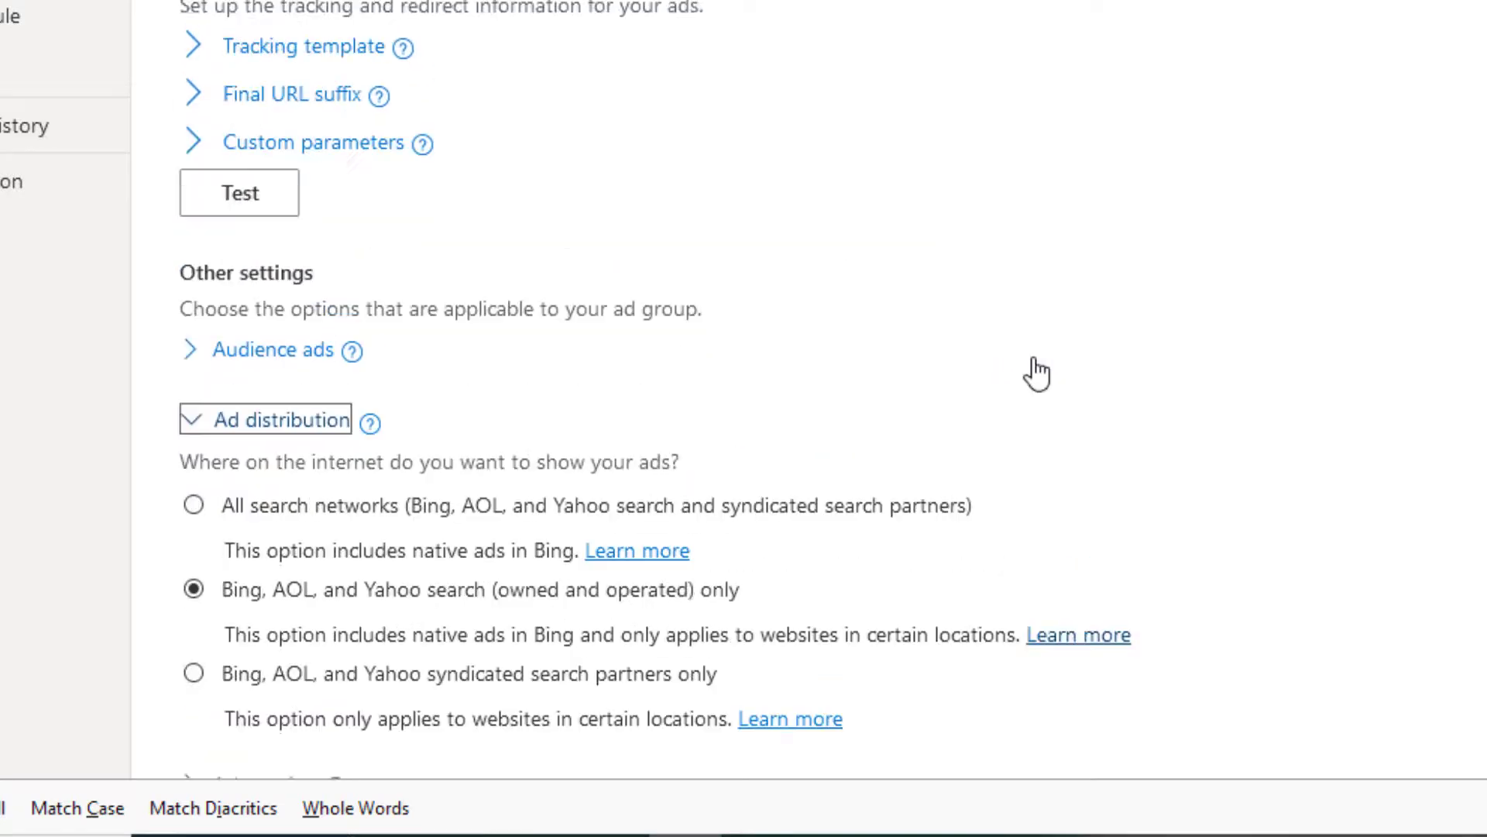
{"action": "scroll", "coordinate": [1034, 372], "scroll_direction": "up", "scroll_amount": 4}
{"action": "scroll", "coordinate": [1022, 365], "scroll_direction": "down", "scroll_amount": 7}
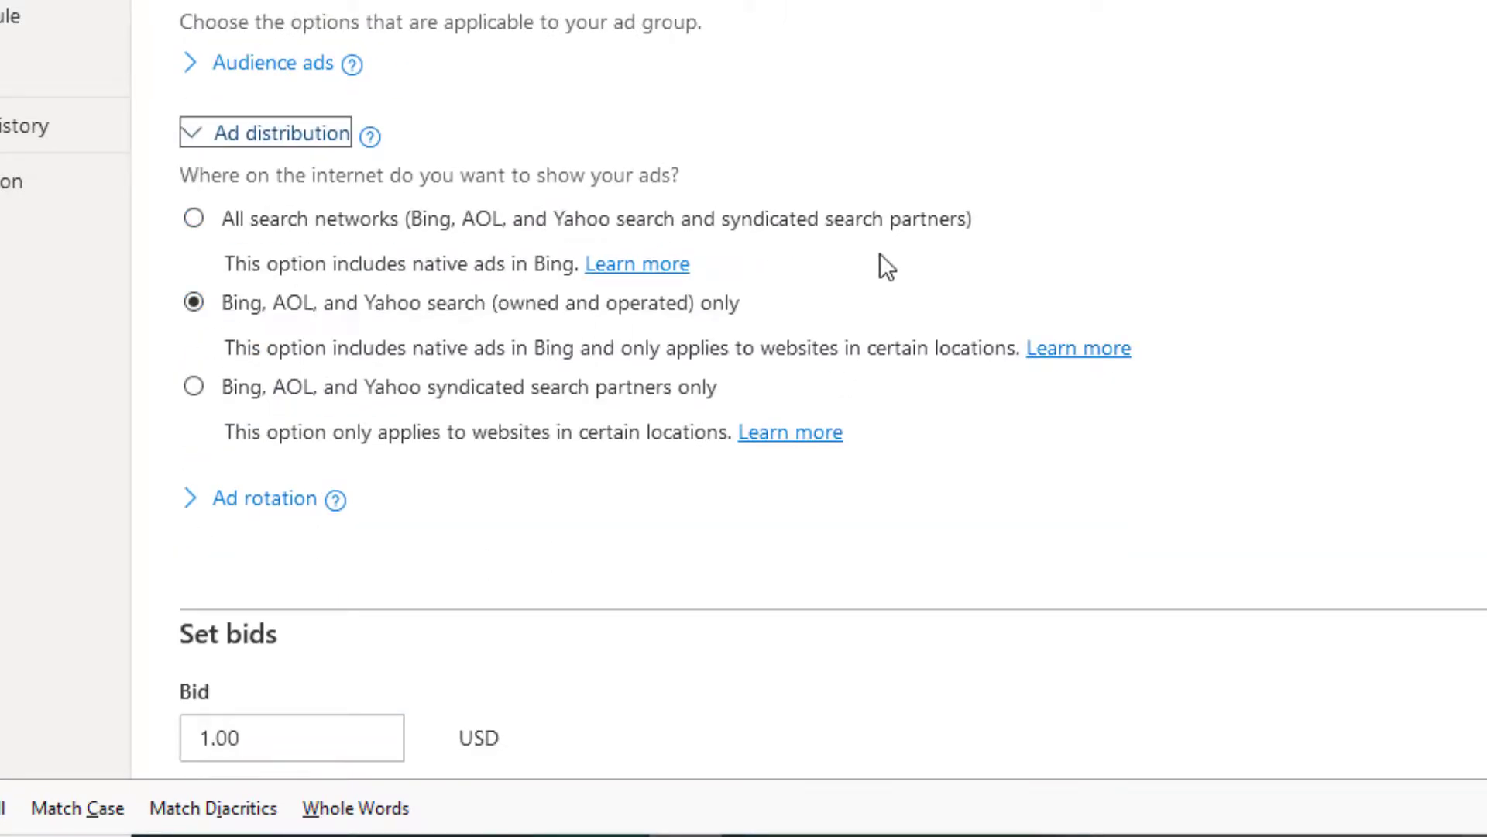
{"action": "left_click", "coordinate": [391, 177]}
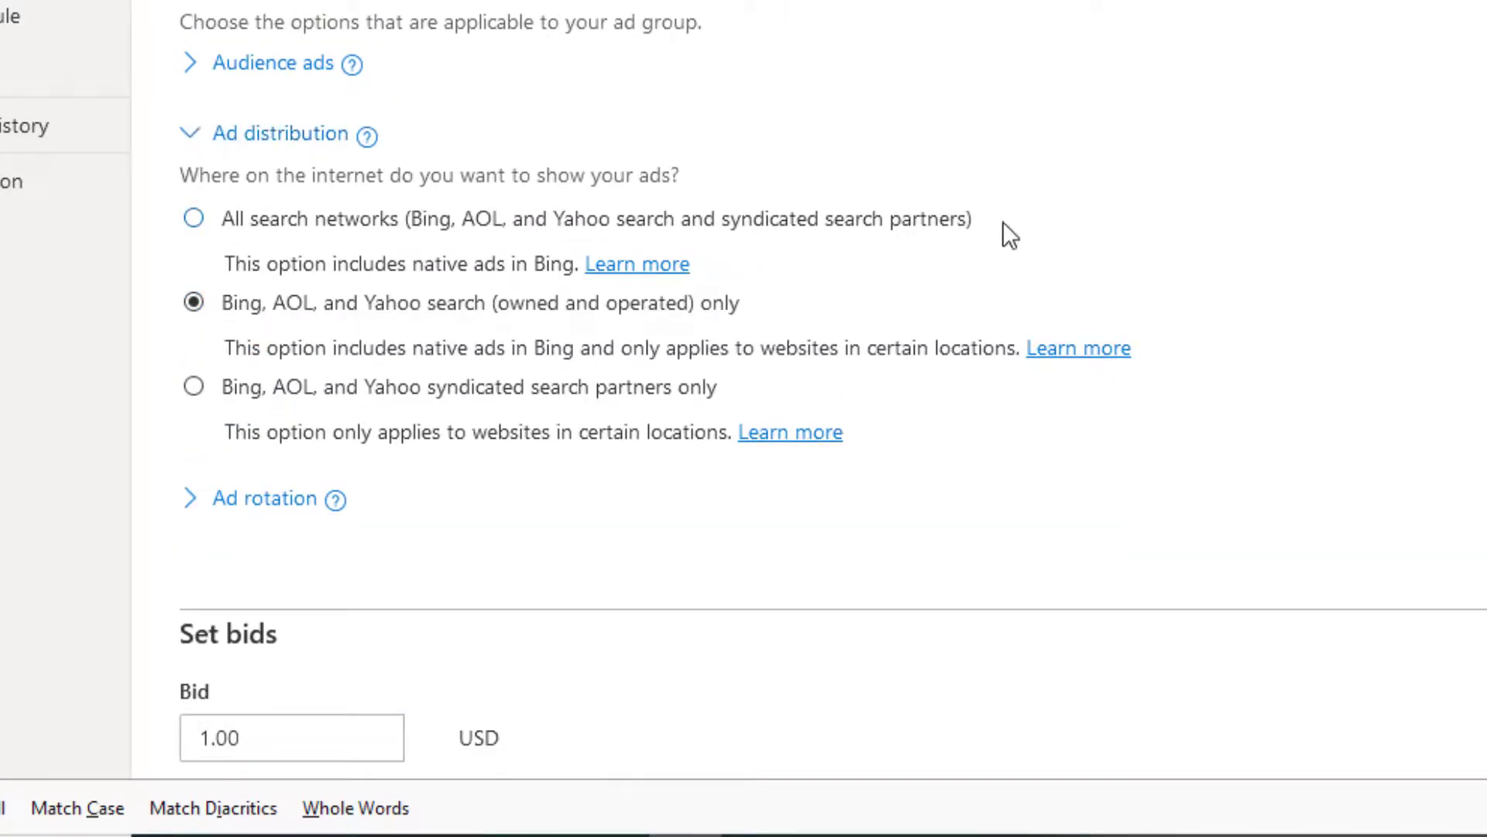
Step: Check the remaining advanced settings of the Tablet FEMALE 35+ ad group and save its settings
{"action": "scroll", "coordinate": [1020, 222], "scroll_direction": "up", "scroll_amount": 15}
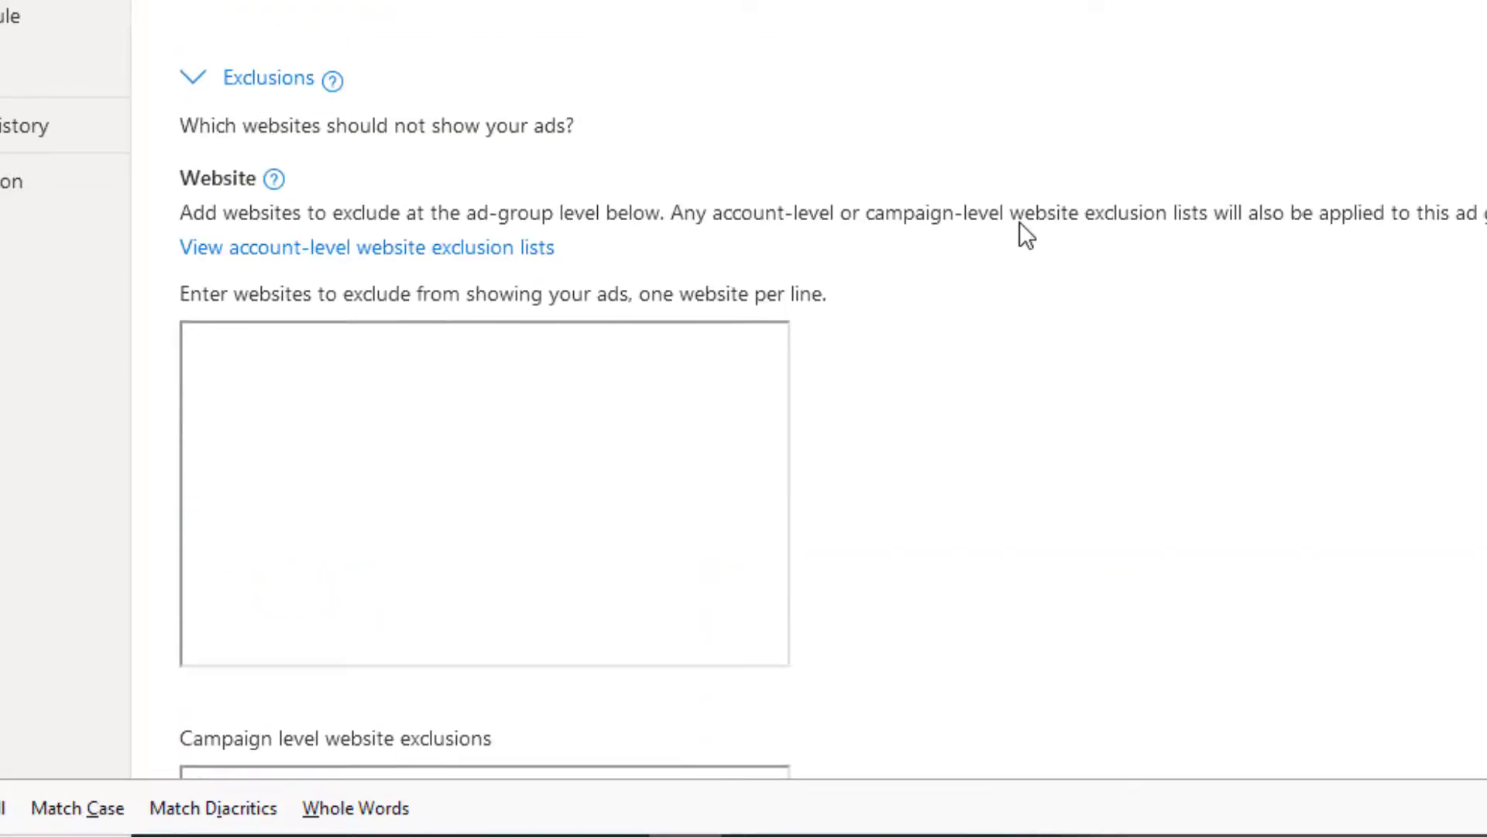
{"action": "scroll", "coordinate": [1019, 222], "scroll_direction": "up", "scroll_amount": 6}
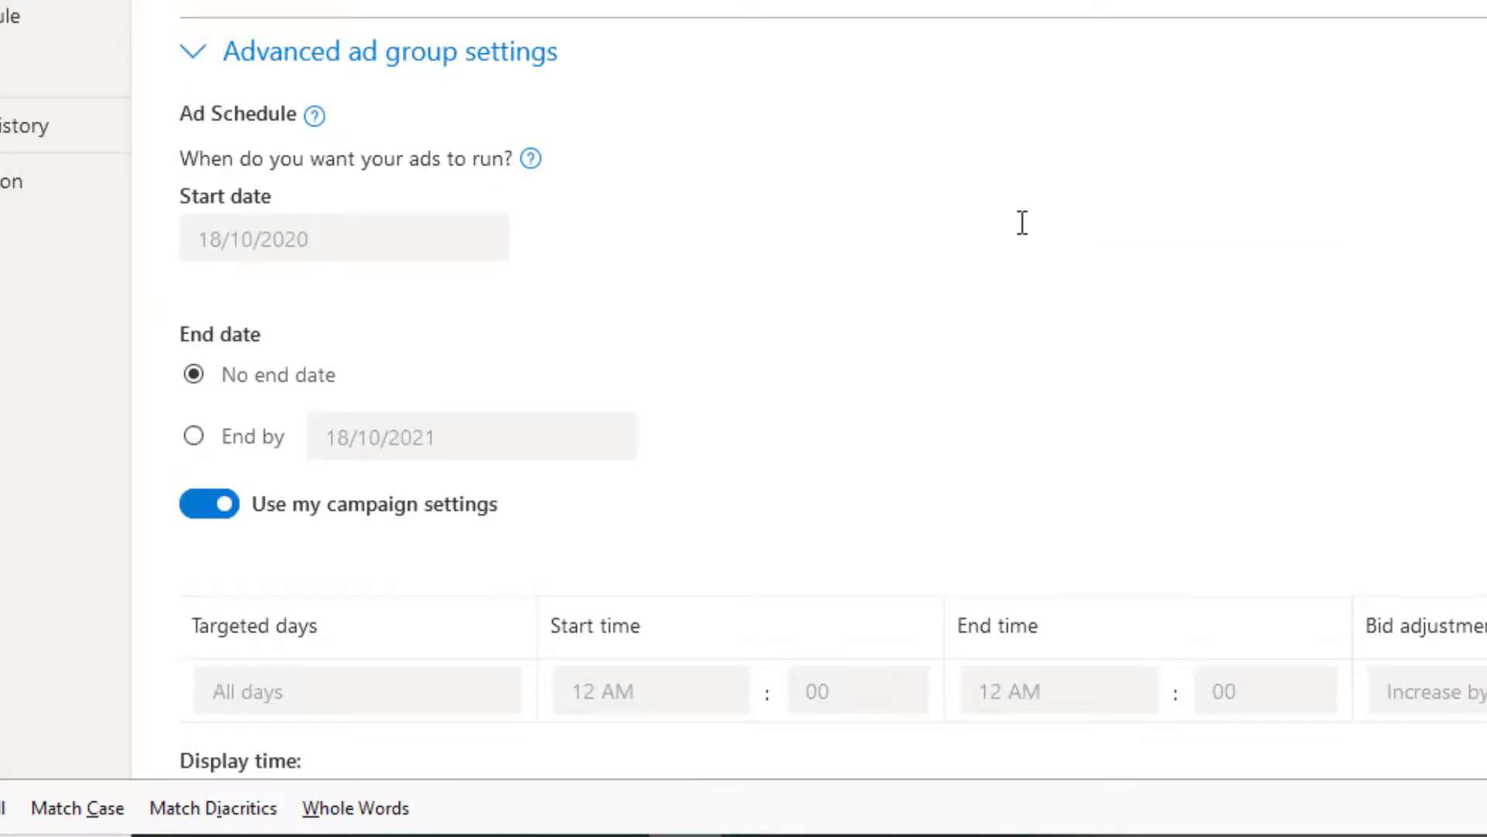
{"action": "scroll", "coordinate": [1019, 222], "scroll_direction": "up", "scroll_amount": 3}
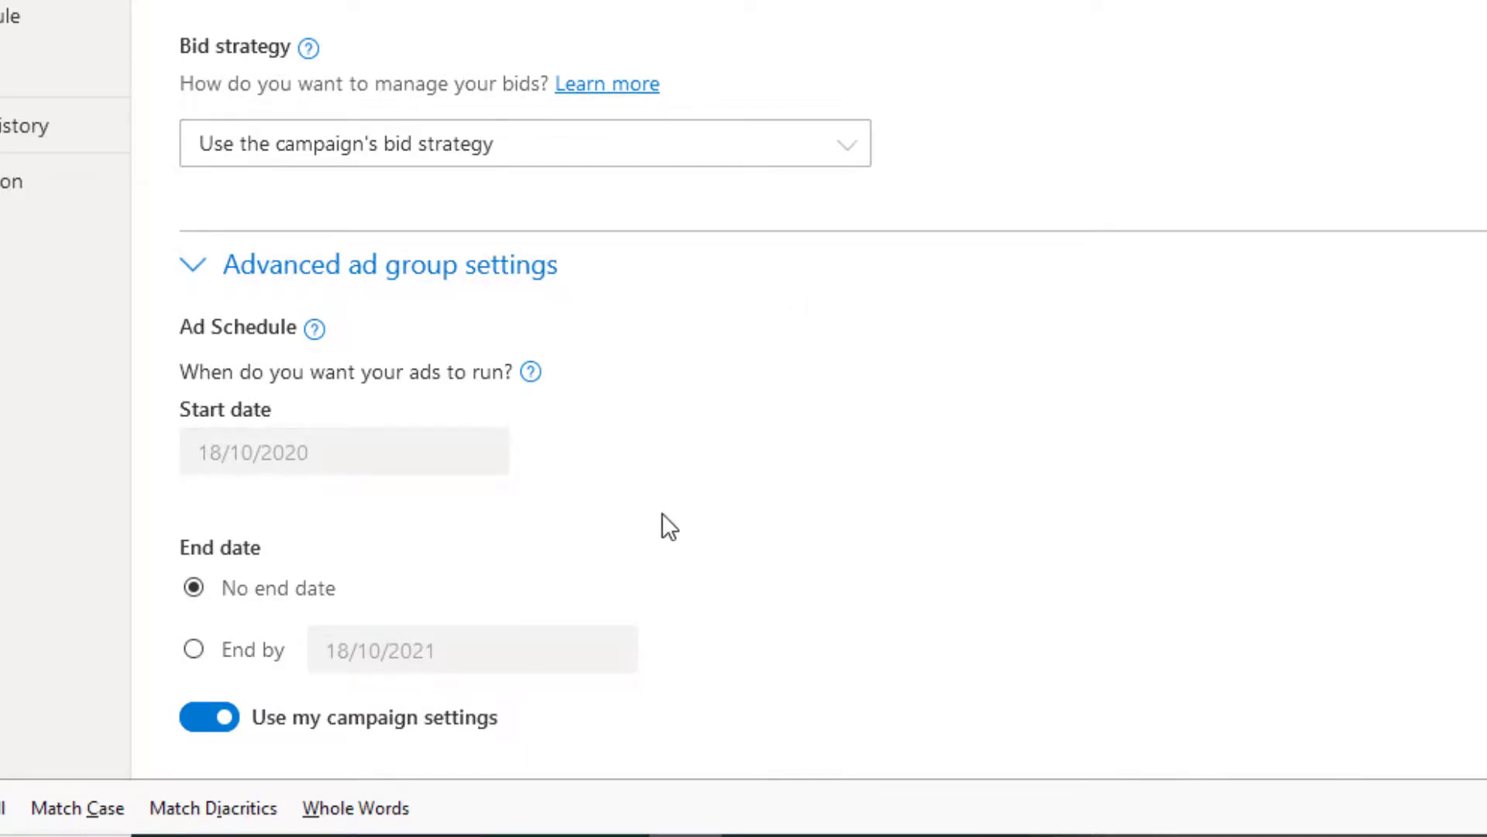
{"action": "scroll", "coordinate": [665, 507], "scroll_direction": "down", "scroll_amount": 15}
{"action": "scroll", "coordinate": [666, 491], "scroll_direction": "down", "scroll_amount": 15}
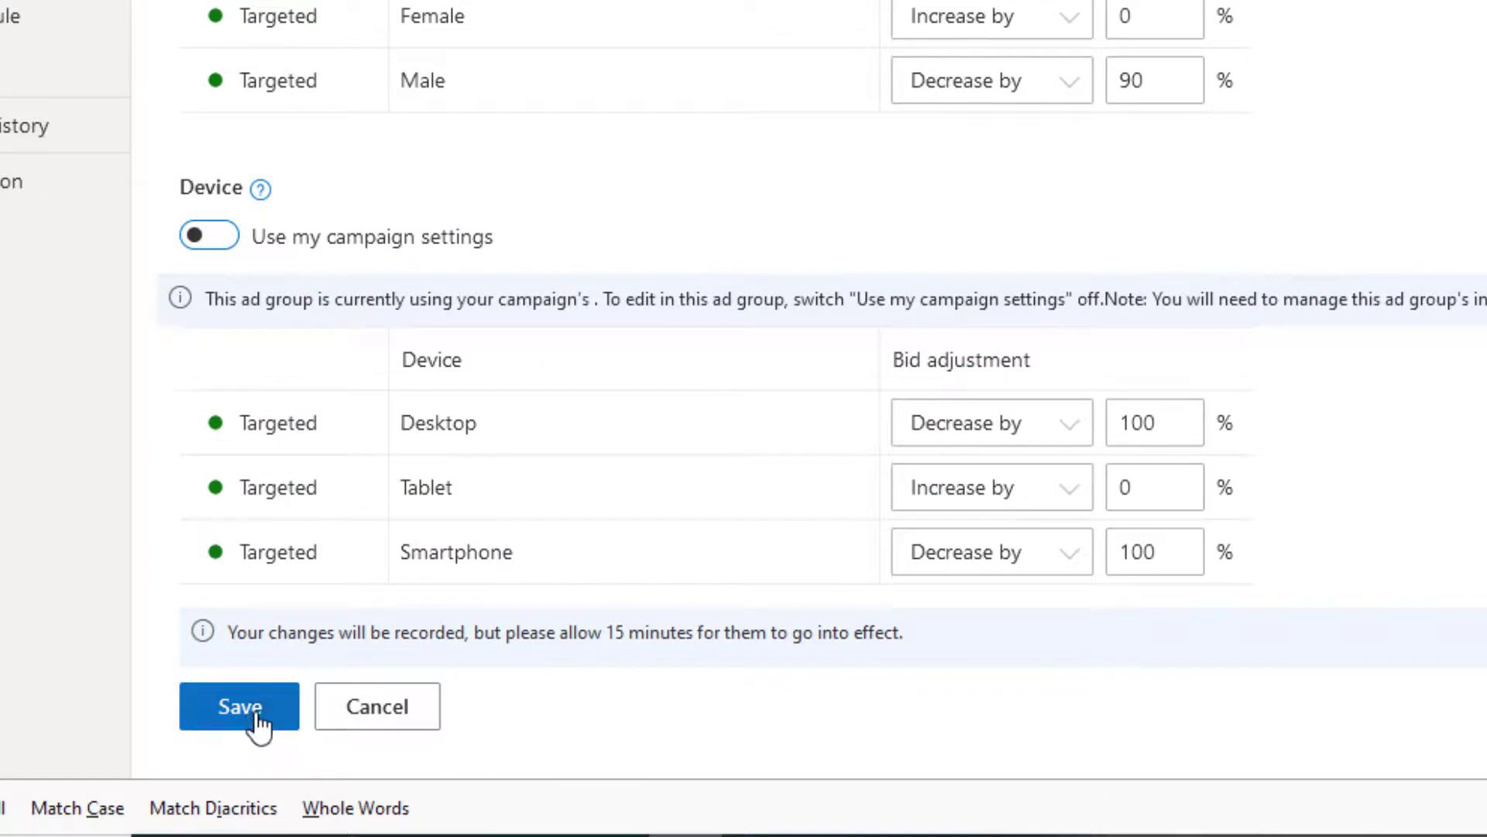
{"action": "left_click", "coordinate": [256, 717]}
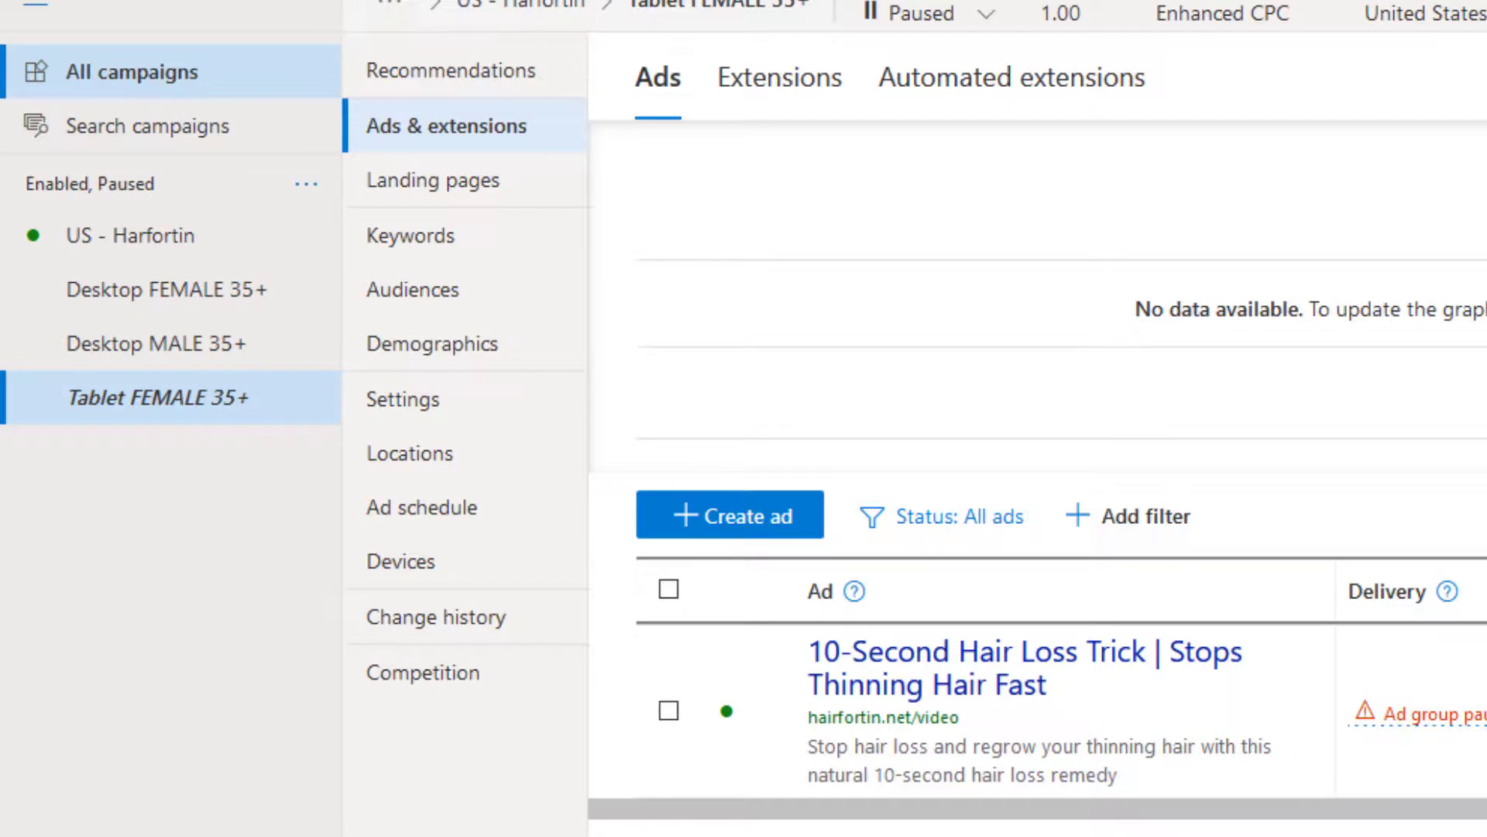
Step: Open the settings of the Tablet MALE 35+ ad group in the US - Harfortin campaign
{"action": "left_click", "coordinate": [132, 235]}
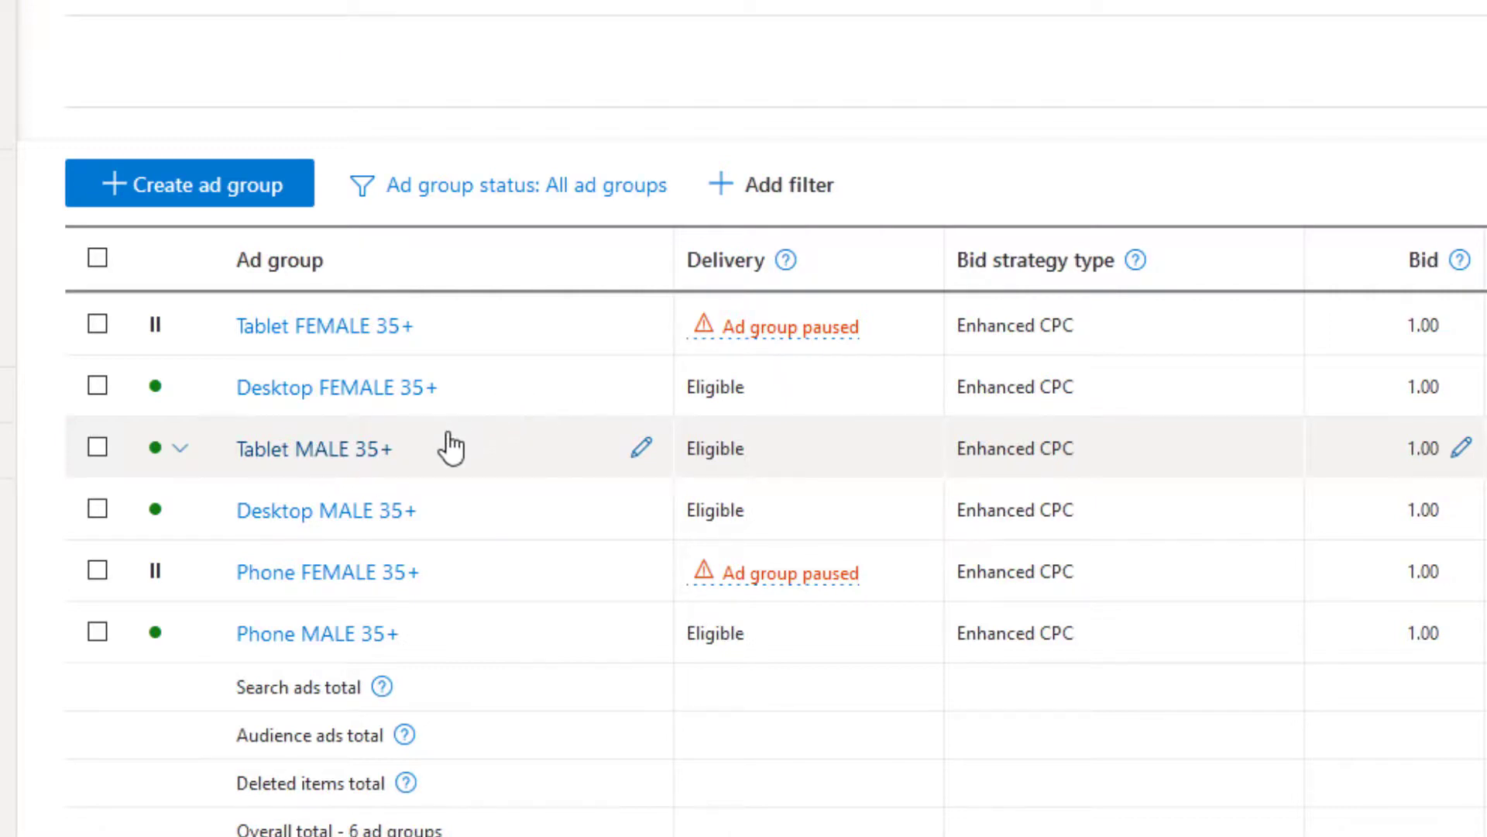
{"action": "left_click", "coordinate": [304, 455]}
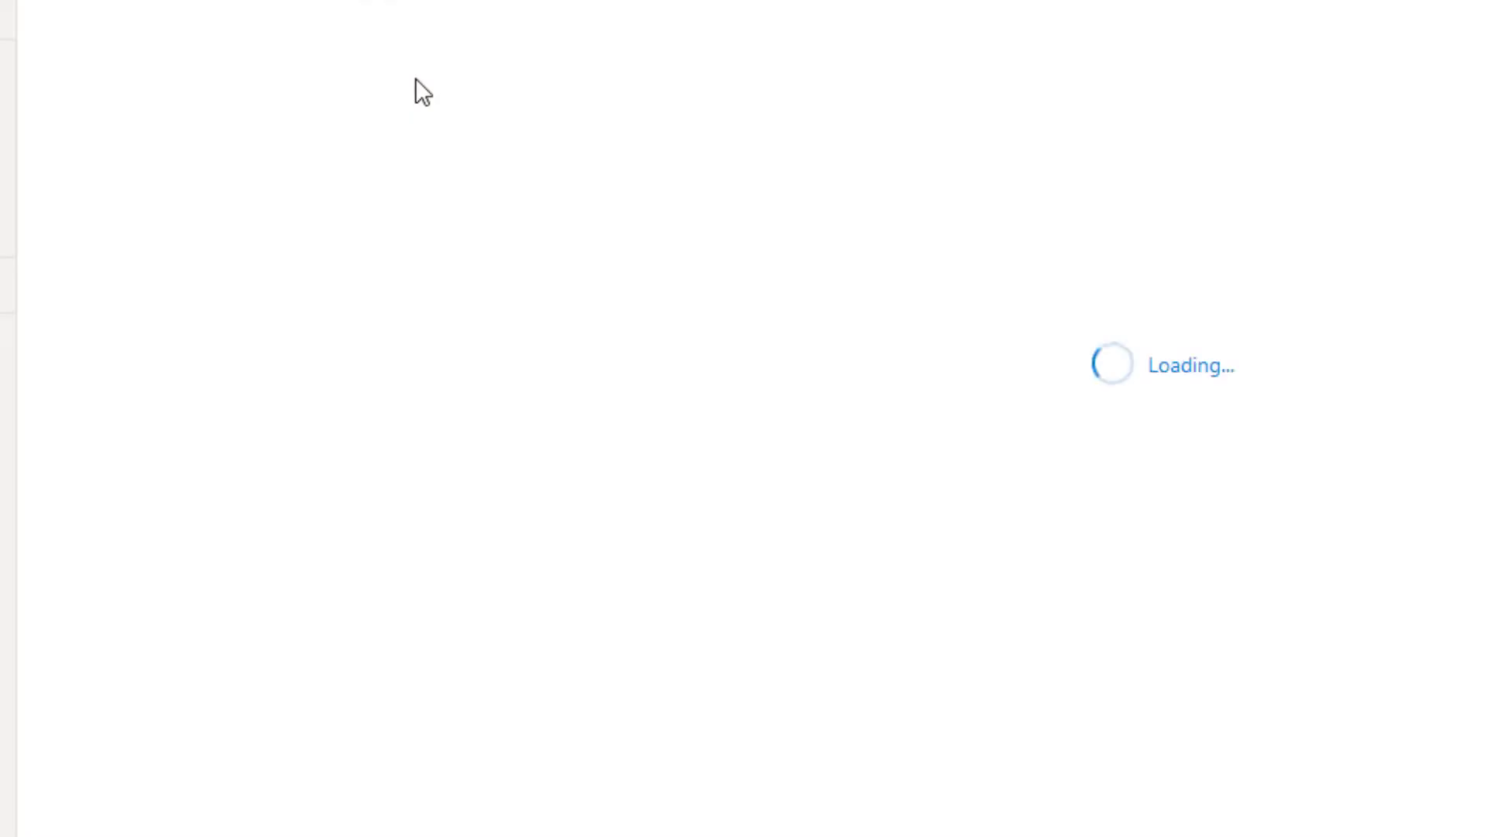
{"action": "scroll", "coordinate": [424, 128], "scroll_direction": "down", "scroll_amount": 10}
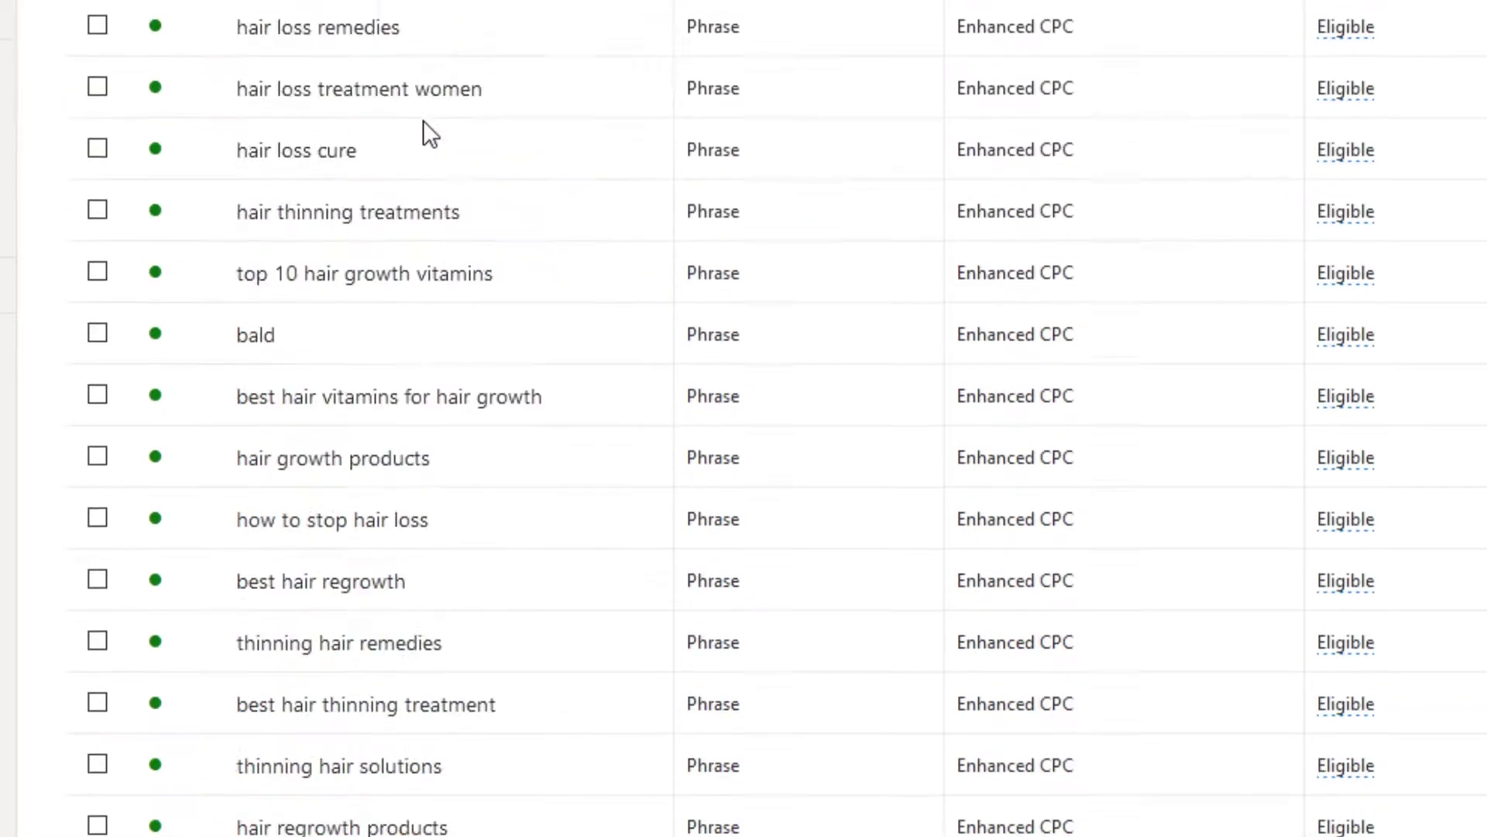
{"action": "left_click", "coordinate": [332, 62]}
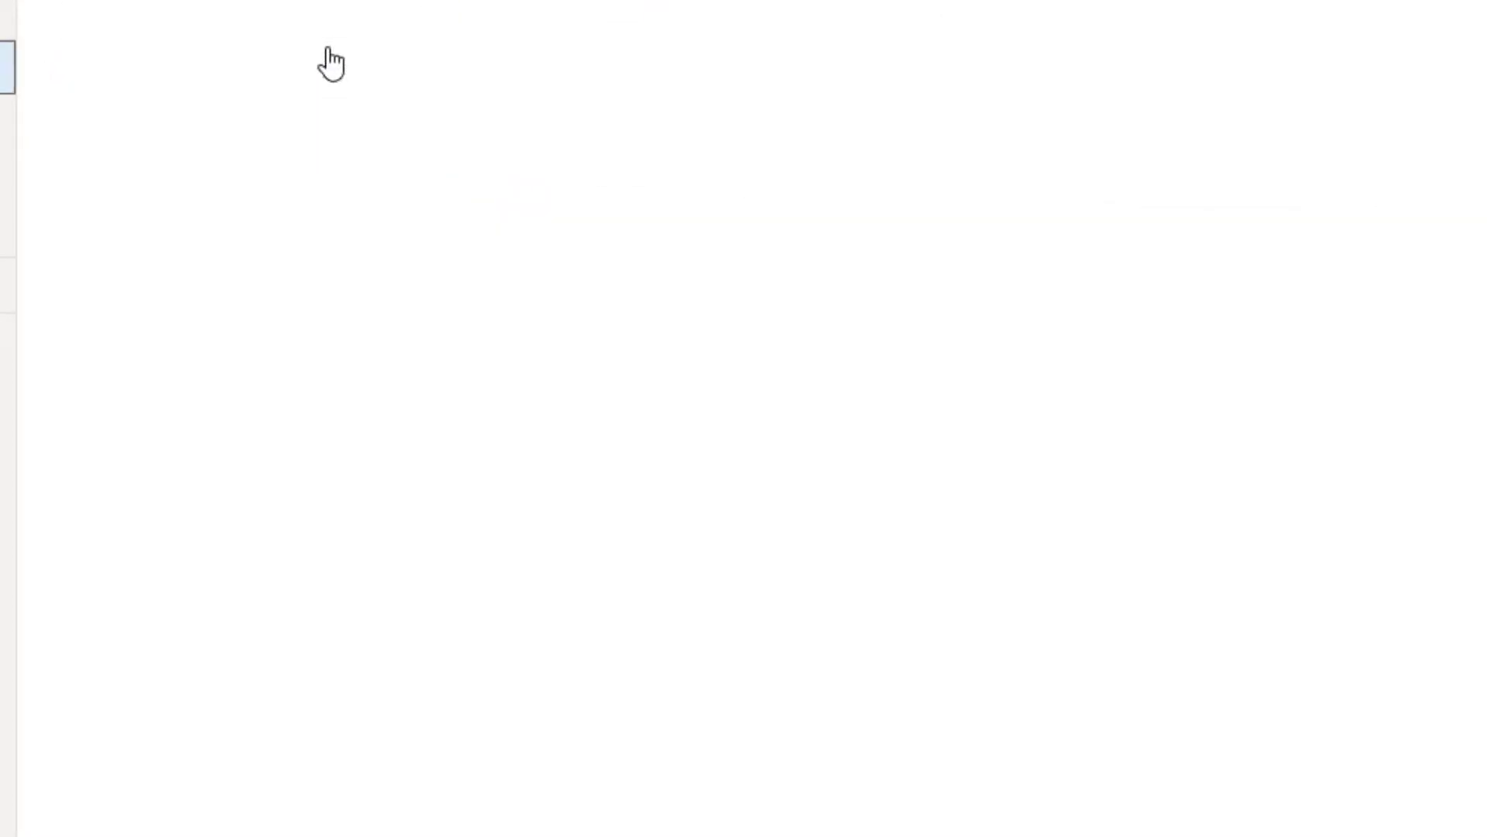
Step: Examine the Tablet MALE 35+ ad group's age, gender and device bid adjustments
{"action": "scroll", "coordinate": [415, 91], "scroll_direction": "down", "scroll_amount": 8}
{"action": "scroll", "coordinate": [416, 91], "scroll_direction": "down", "scroll_amount": 20}
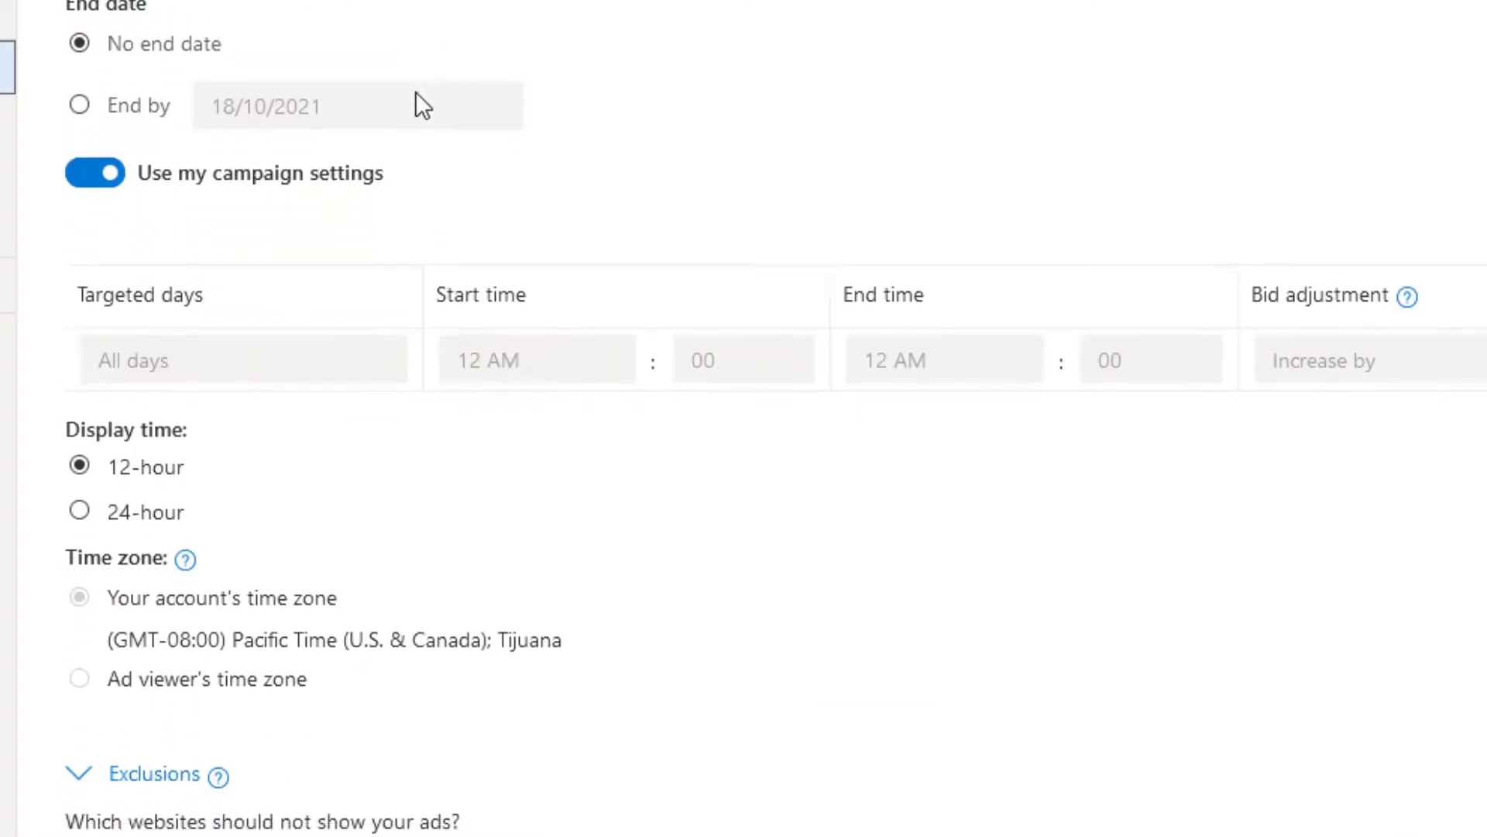
{"action": "scroll", "coordinate": [414, 93], "scroll_direction": "down", "scroll_amount": 20}
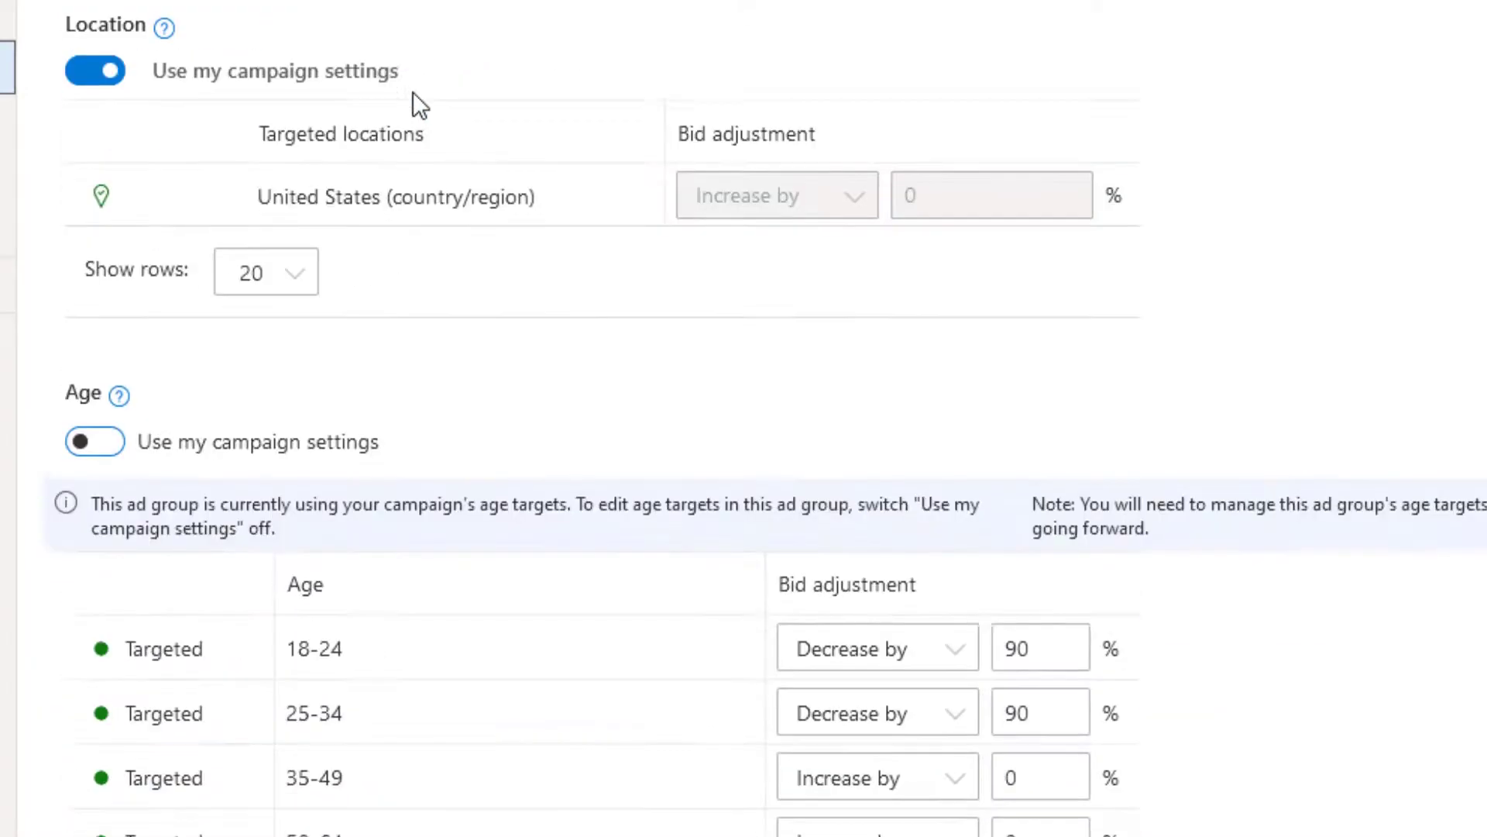
{"action": "scroll", "coordinate": [412, 93], "scroll_direction": "up", "scroll_amount": 3}
{"action": "scroll", "coordinate": [412, 91], "scroll_direction": "up", "scroll_amount": 4}
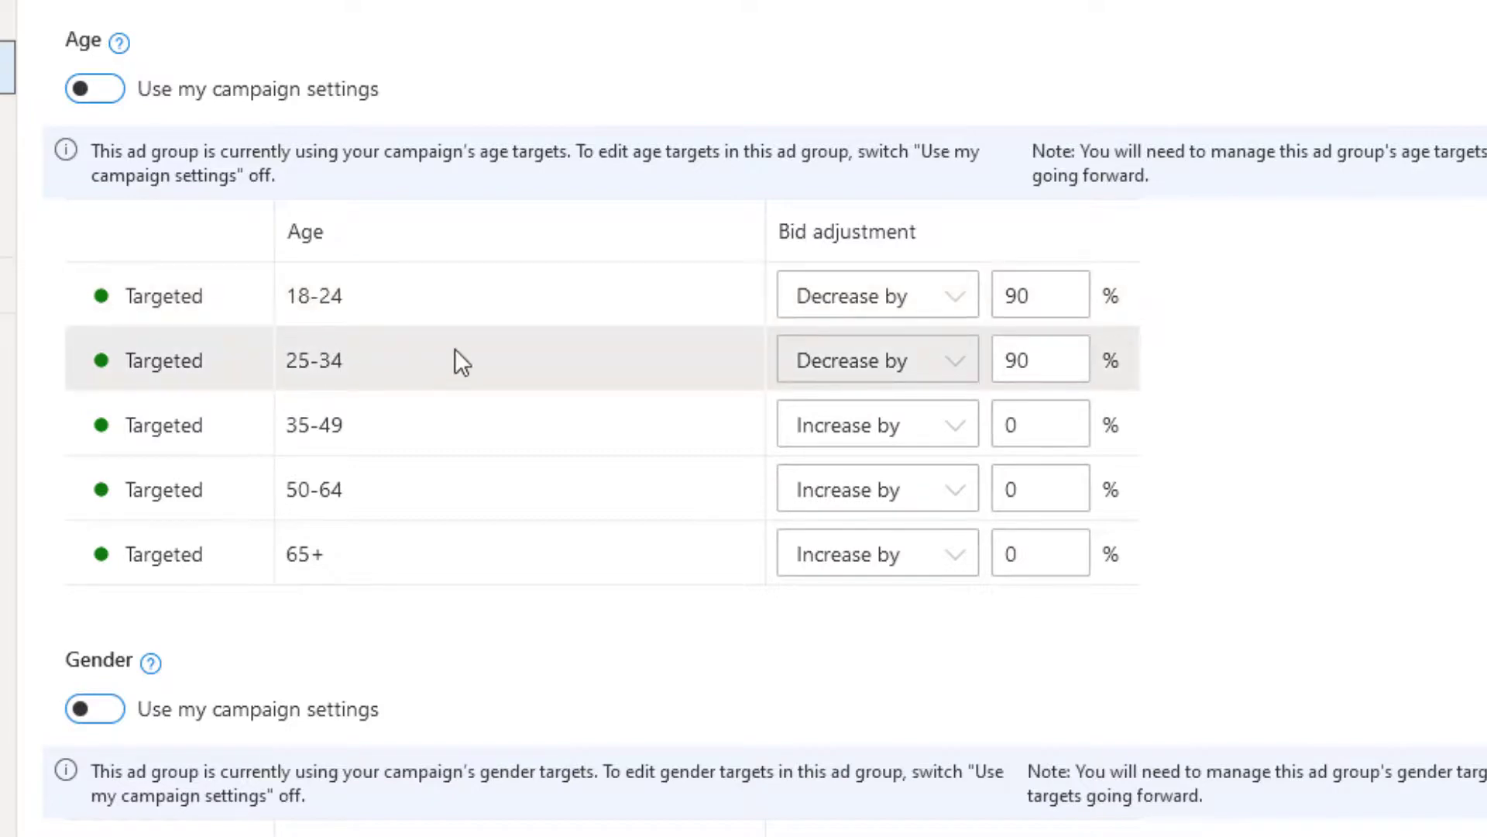
{"action": "scroll", "coordinate": [281, 333], "scroll_direction": "down", "scroll_amount": 8}
{"action": "scroll", "coordinate": [282, 332], "scroll_direction": "down", "scroll_amount": 2}
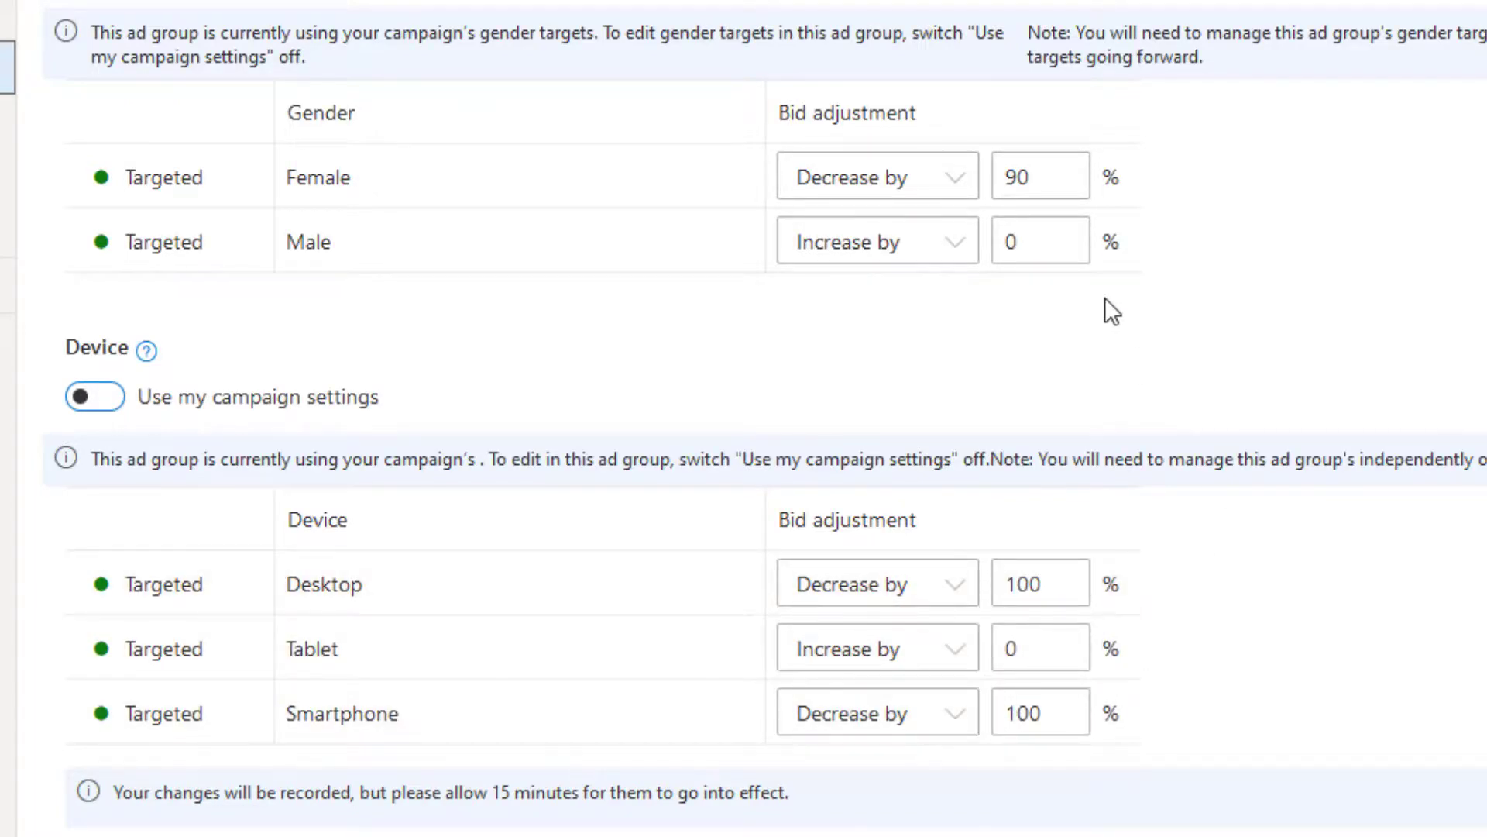
{"action": "scroll", "coordinate": [1106, 299], "scroll_direction": "up", "scroll_amount": 20}
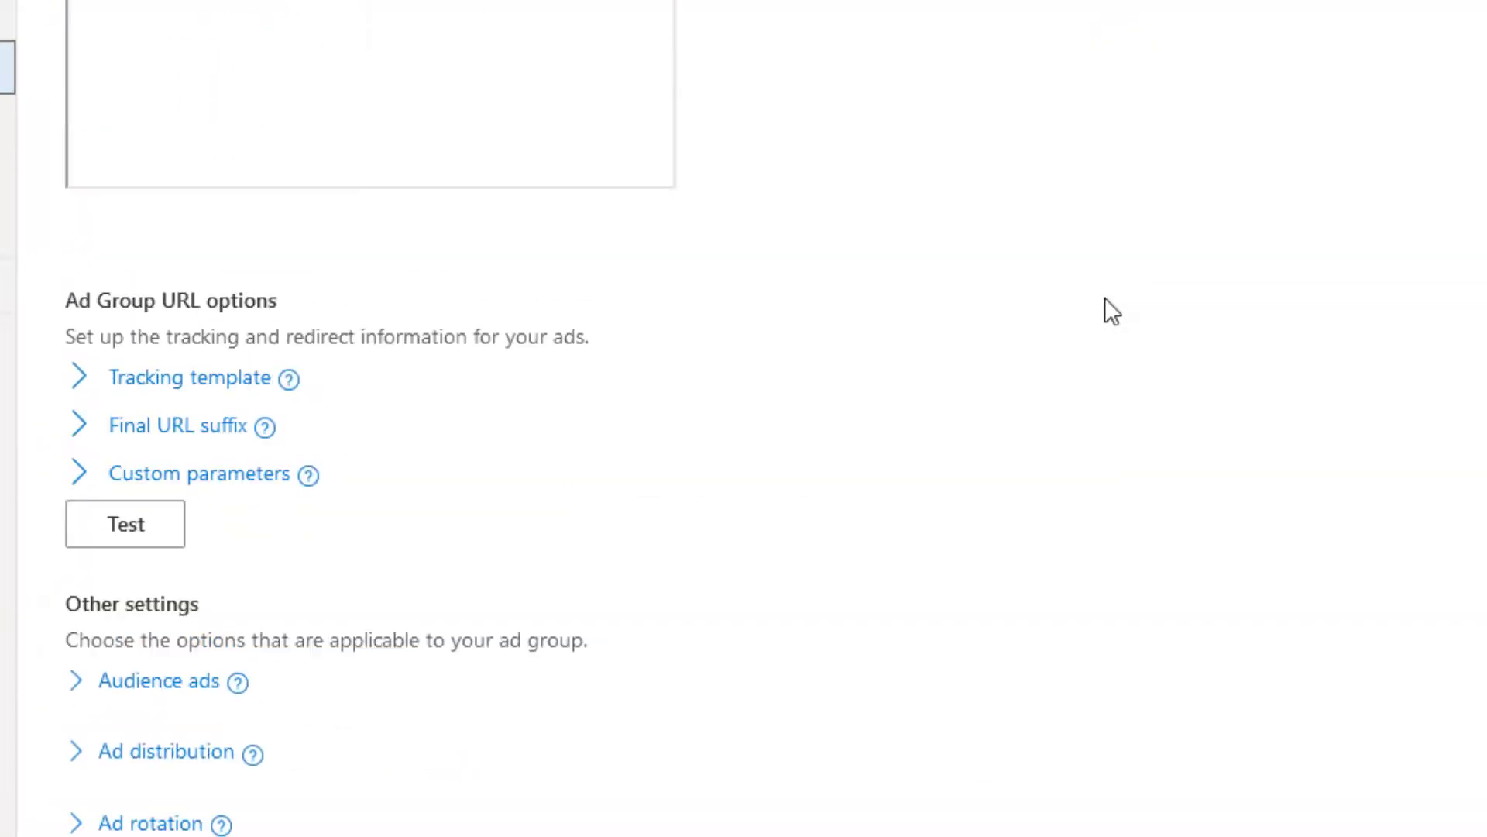
{"action": "scroll", "coordinate": [1104, 298], "scroll_direction": "up", "scroll_amount": 20}
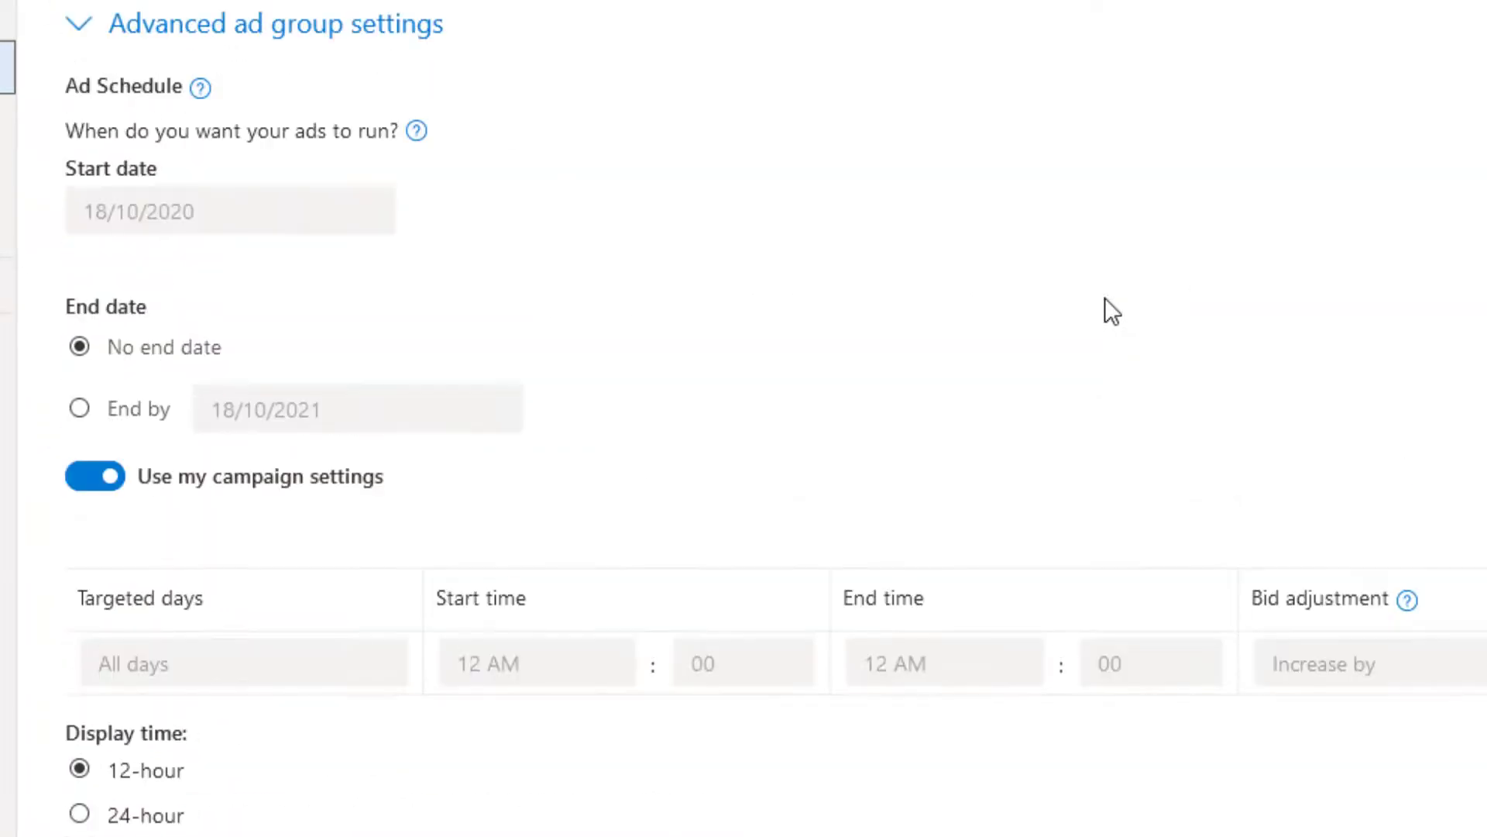
{"action": "scroll", "coordinate": [1105, 298], "scroll_direction": "up", "scroll_amount": 5}
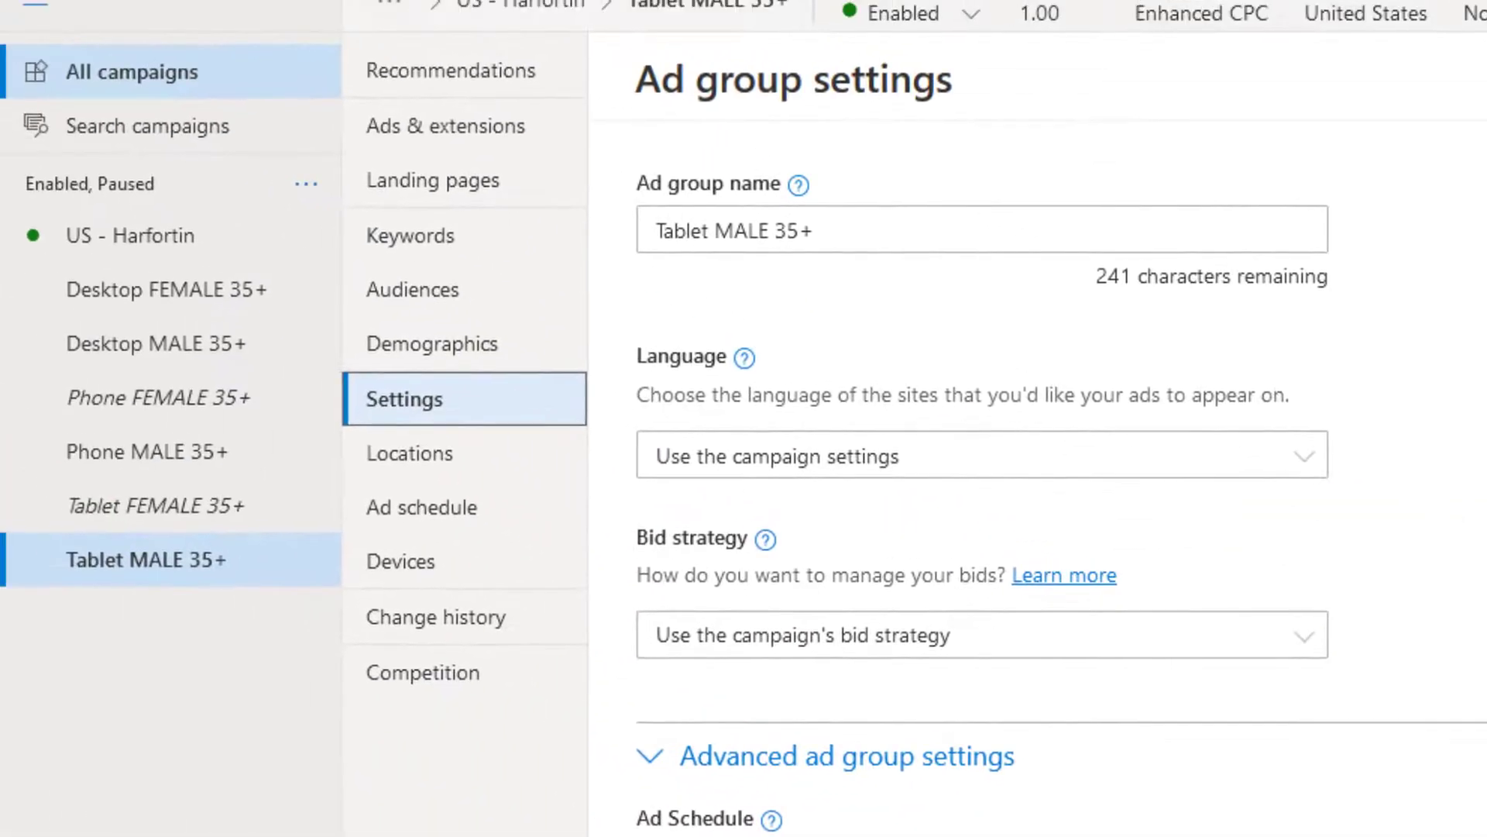
Step: View the bid strategy options of the Tablet MALE 35+ ad group and keep "Use the campaign's bid strategy"
{"action": "double_click", "coordinate": [645, 537]}
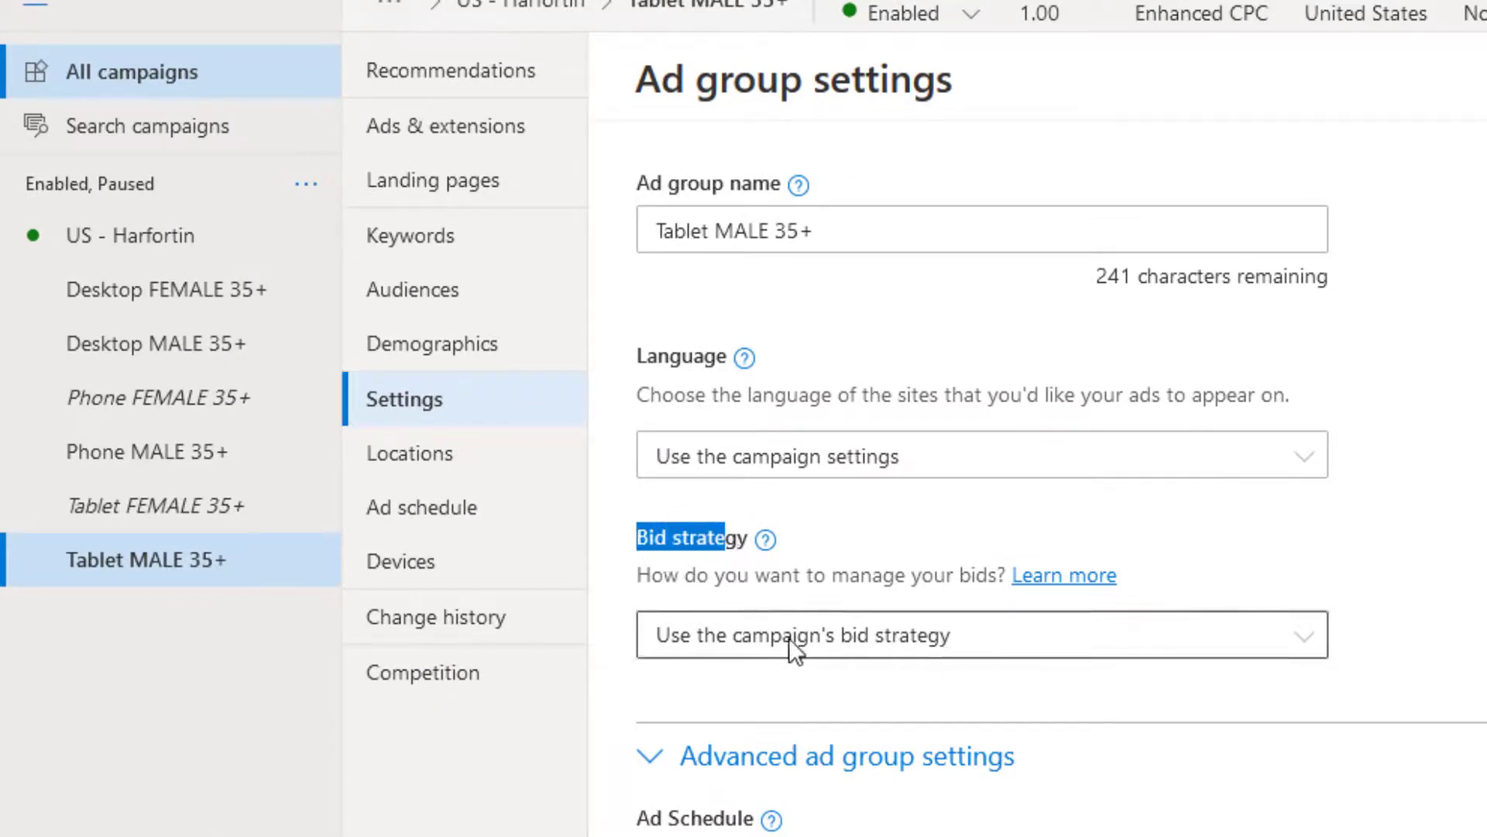
{"action": "left_click", "coordinate": [1066, 634]}
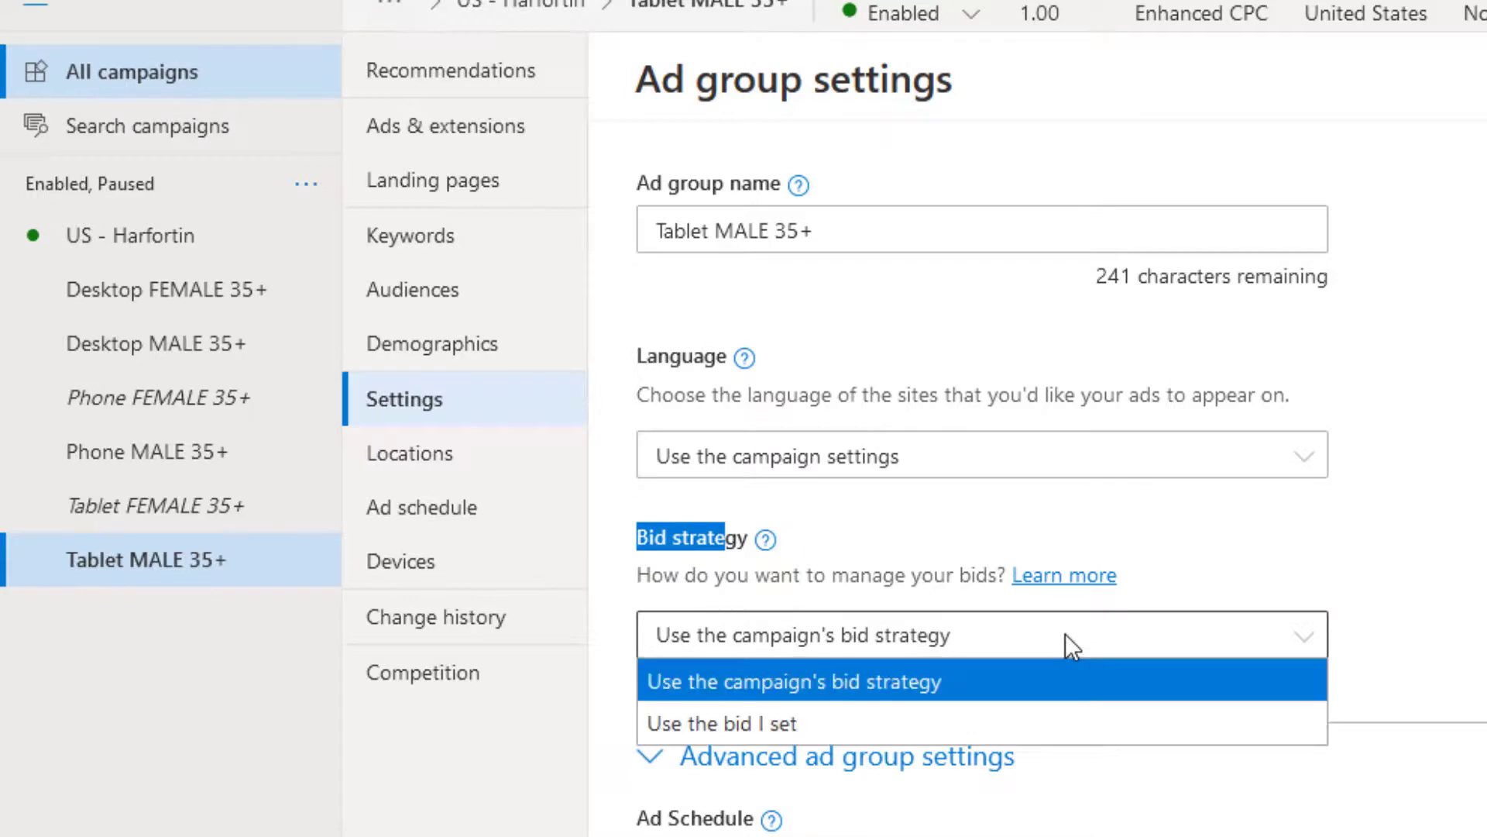
{"action": "left_click", "coordinate": [1066, 633]}
{"action": "left_click", "coordinate": [1197, 683]}
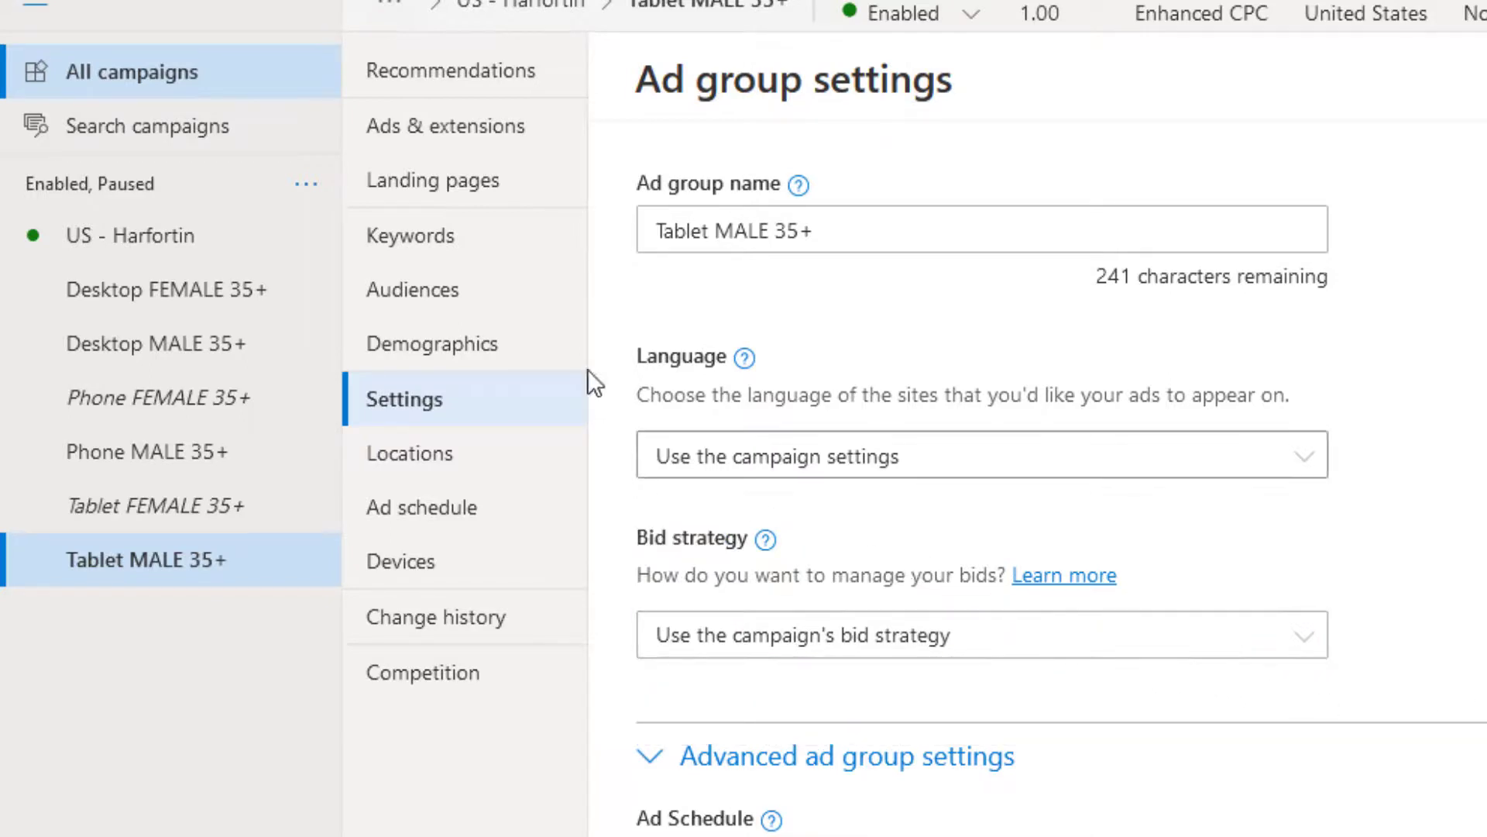
Step: Set the US - Harfortin campaign's bid strategy to "Manual: Use the bid I set" and save the campaign settings
{"action": "left_click", "coordinate": [197, 231]}
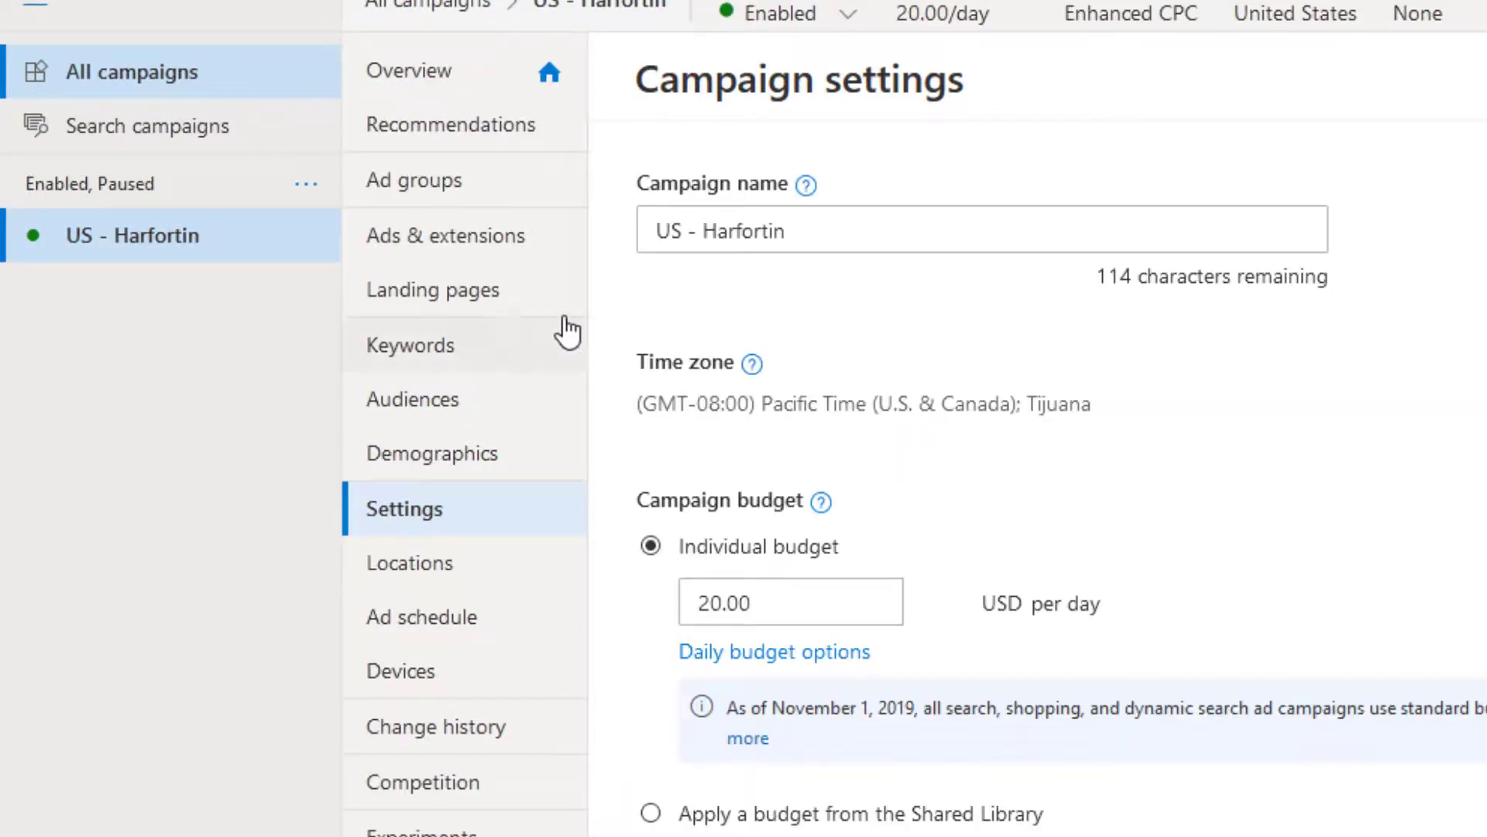
{"action": "scroll", "coordinate": [1317, 465], "scroll_direction": "down", "scroll_amount": 4}
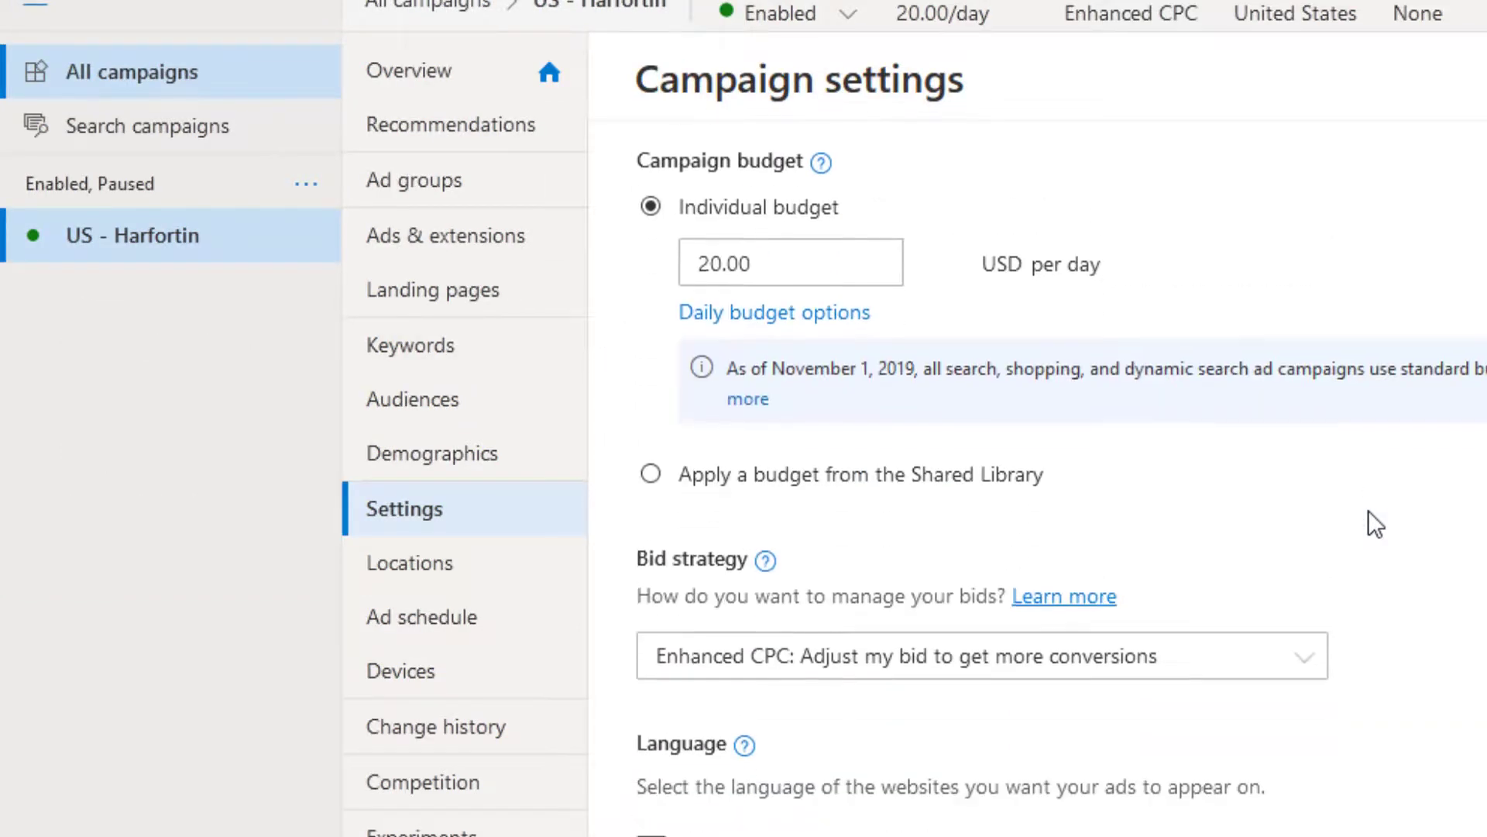
{"action": "left_click", "coordinate": [1253, 664]}
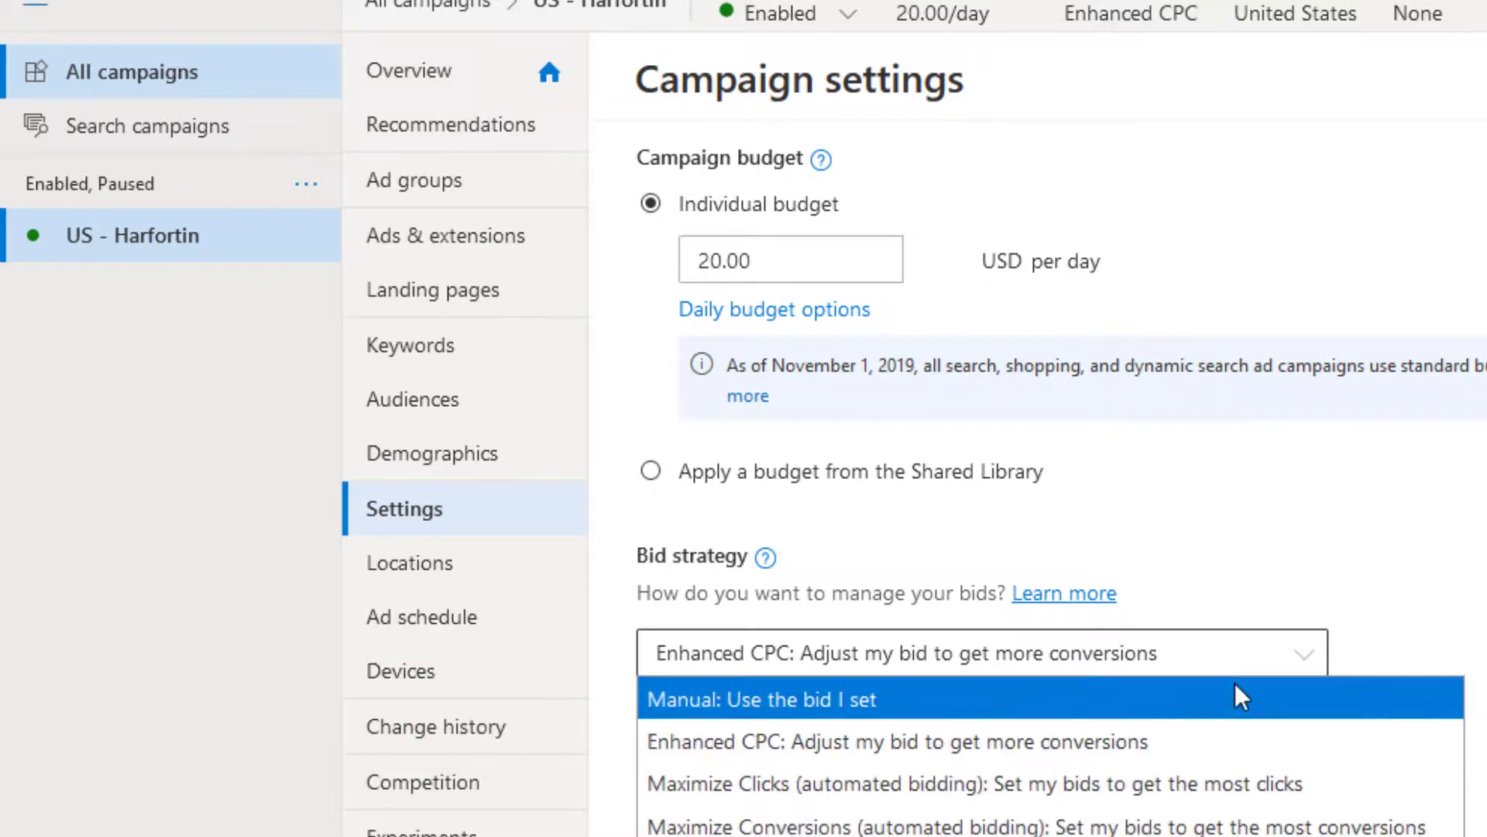
{"action": "left_click", "coordinate": [1235, 698]}
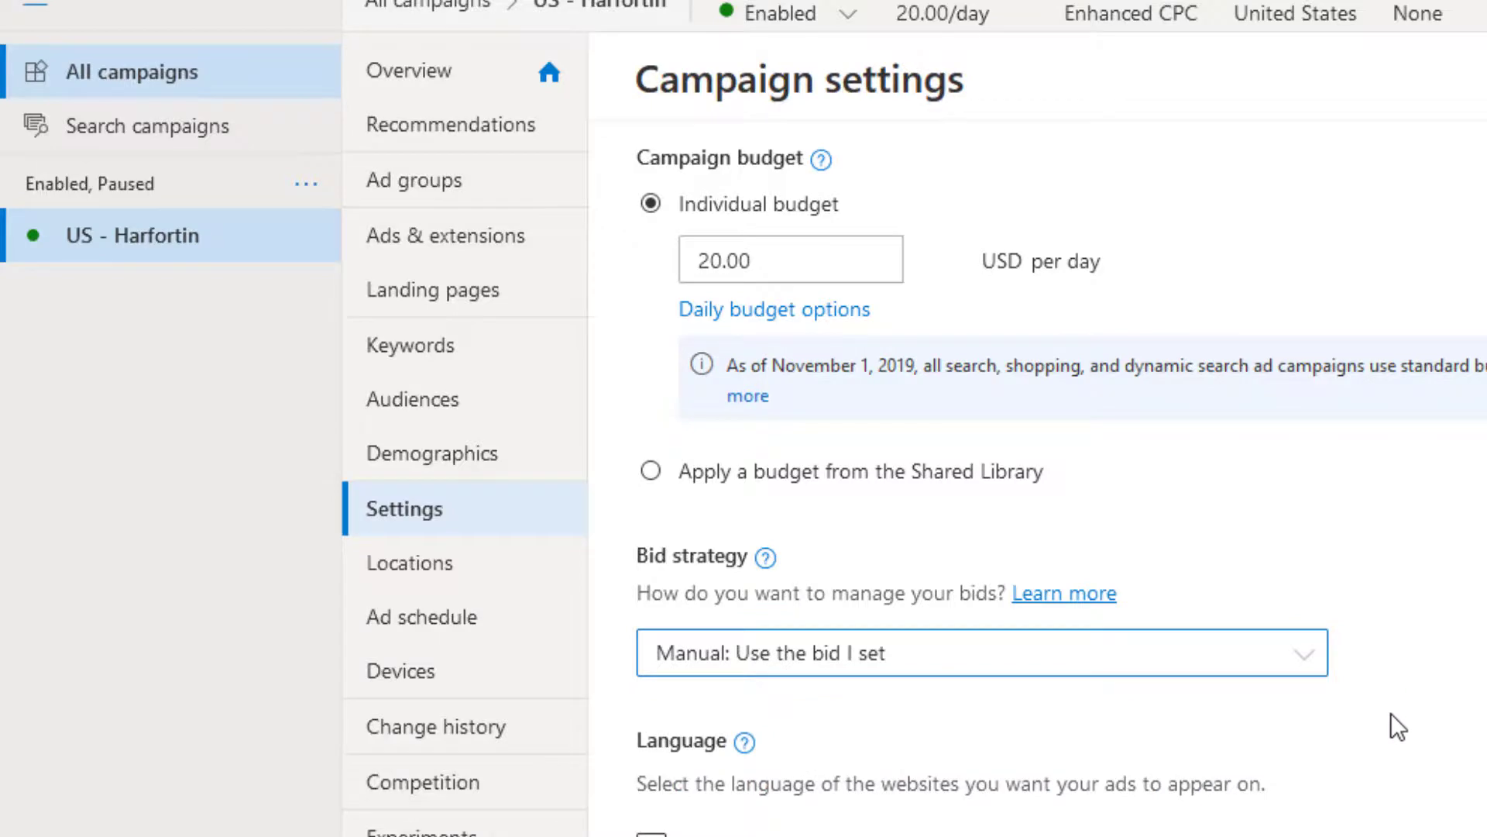
{"action": "scroll", "coordinate": [1393, 717], "scroll_direction": "down", "scroll_amount": 20}
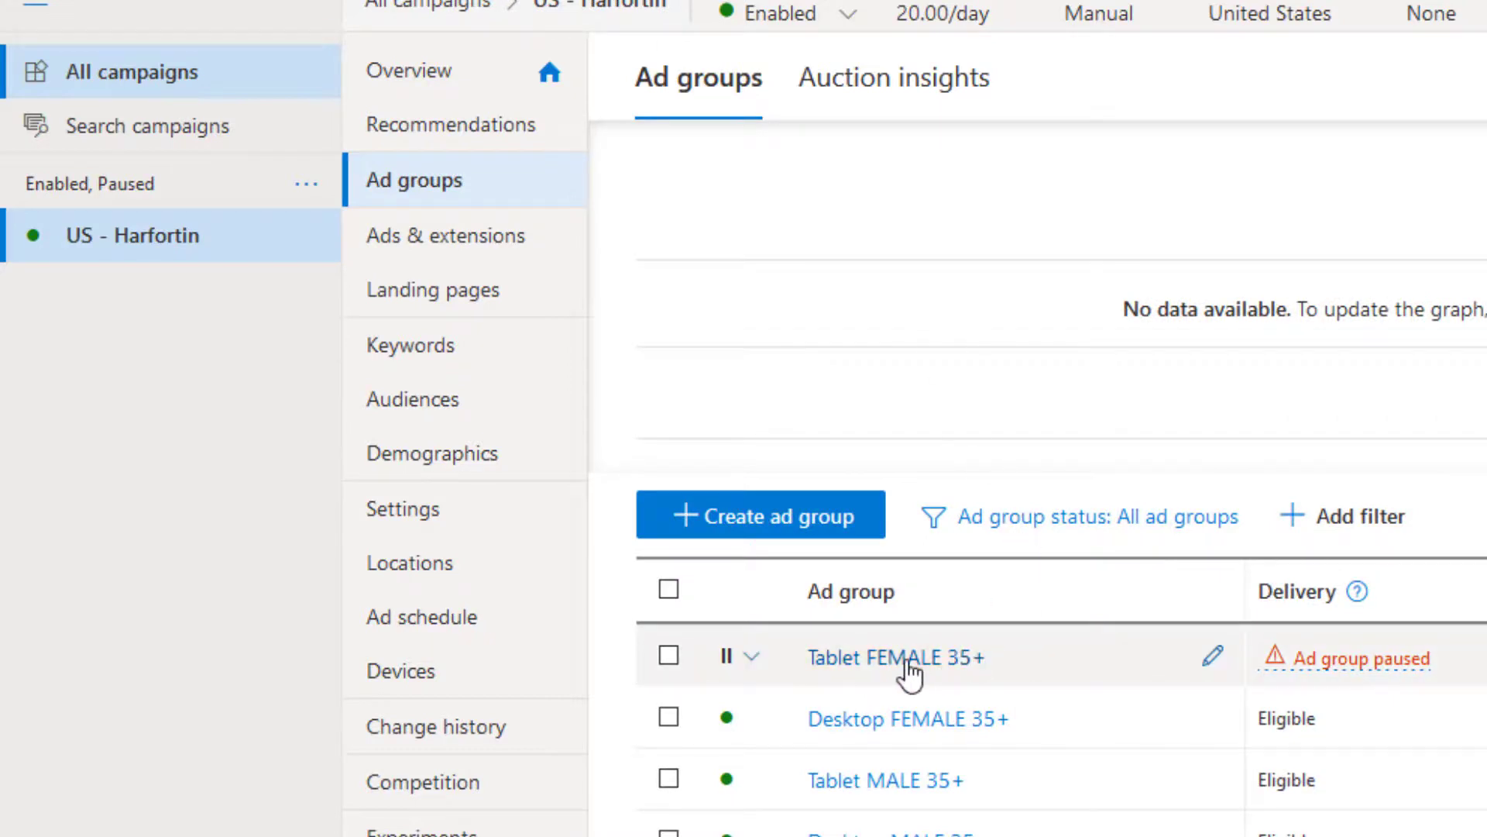
Step: Open the settings of the Tablet FEMALE 35+ ad group and review its language, bid strategy and schedule options
{"action": "left_click", "coordinate": [908, 666]}
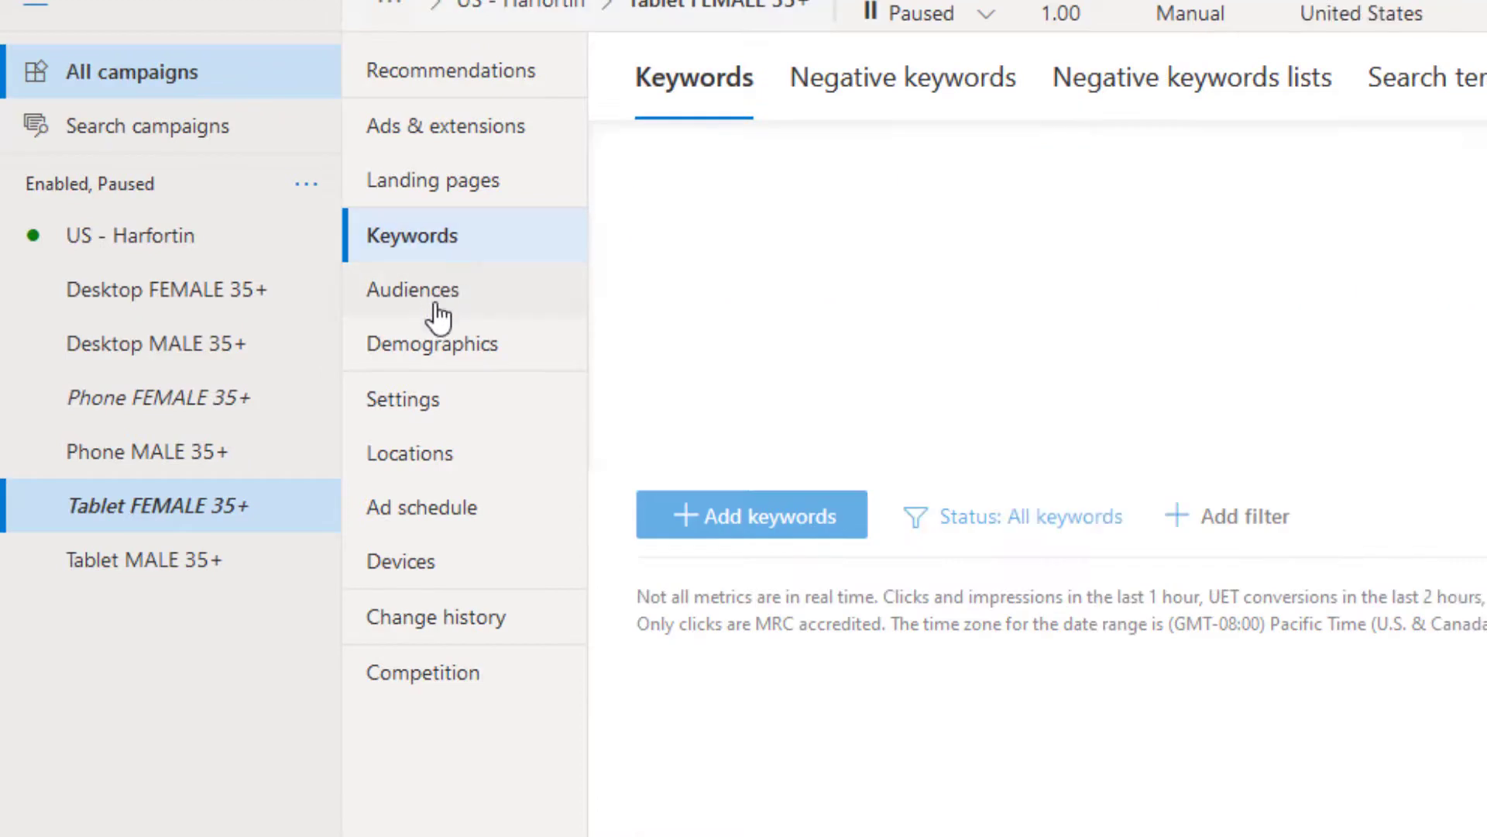
{"action": "left_click", "coordinate": [424, 401]}
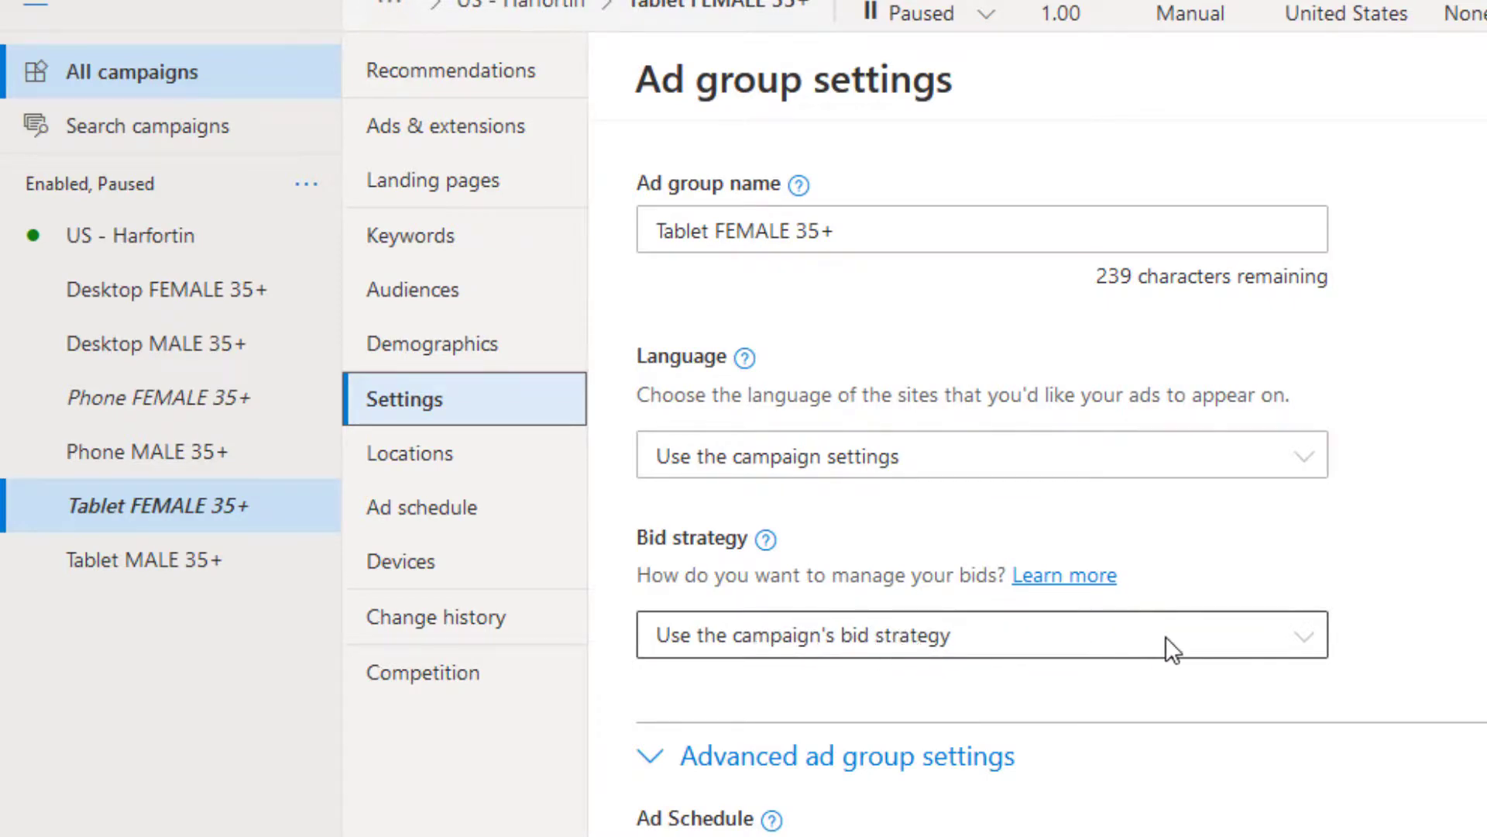
{"action": "scroll", "coordinate": [1165, 635], "scroll_direction": "down", "scroll_amount": 4}
{"action": "scroll", "coordinate": [1165, 636], "scroll_direction": "down", "scroll_amount": 15}
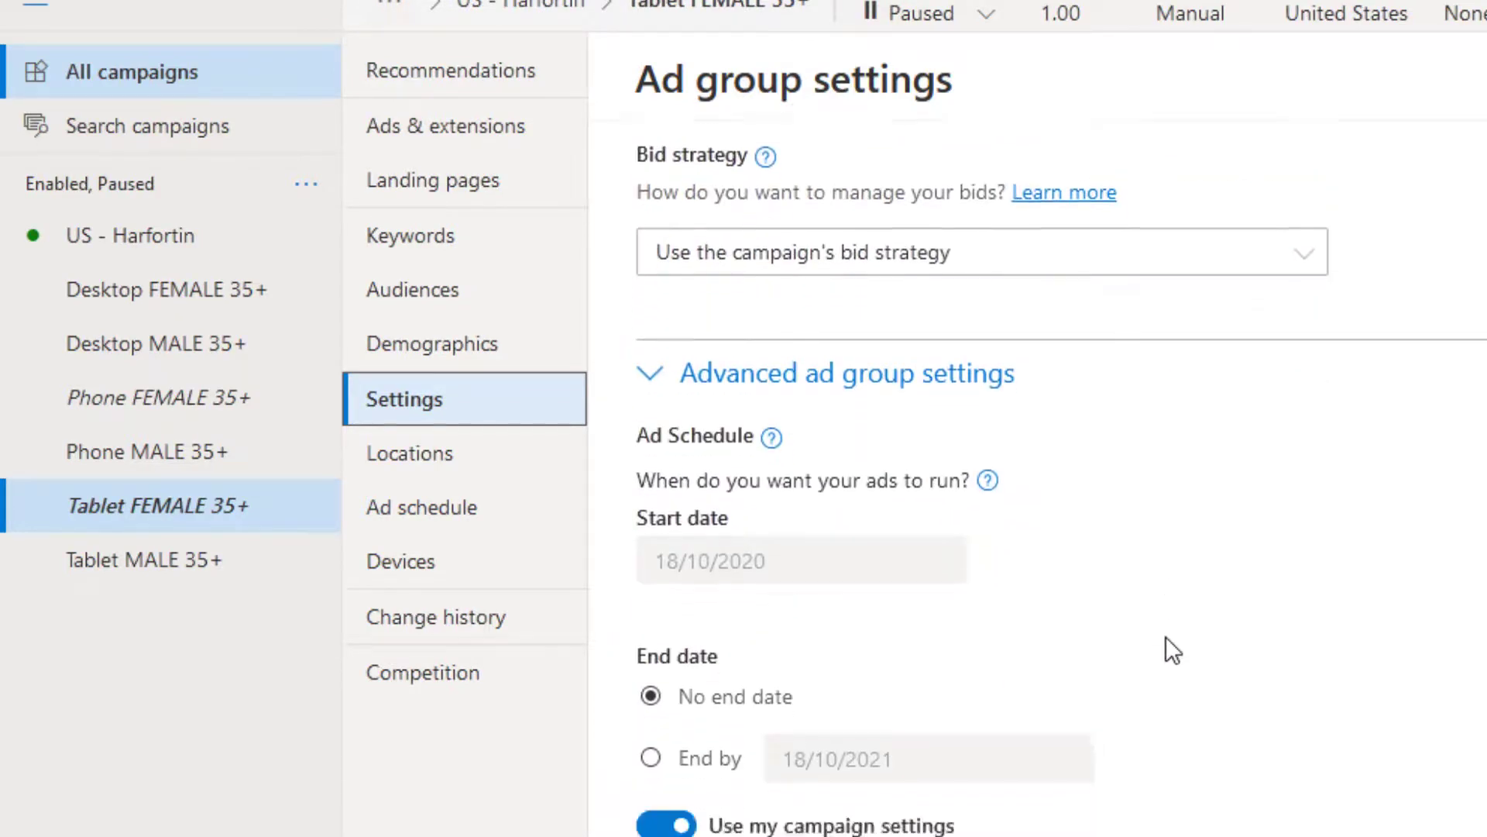
{"action": "scroll", "coordinate": [1168, 636], "scroll_direction": "down", "scroll_amount": 12}
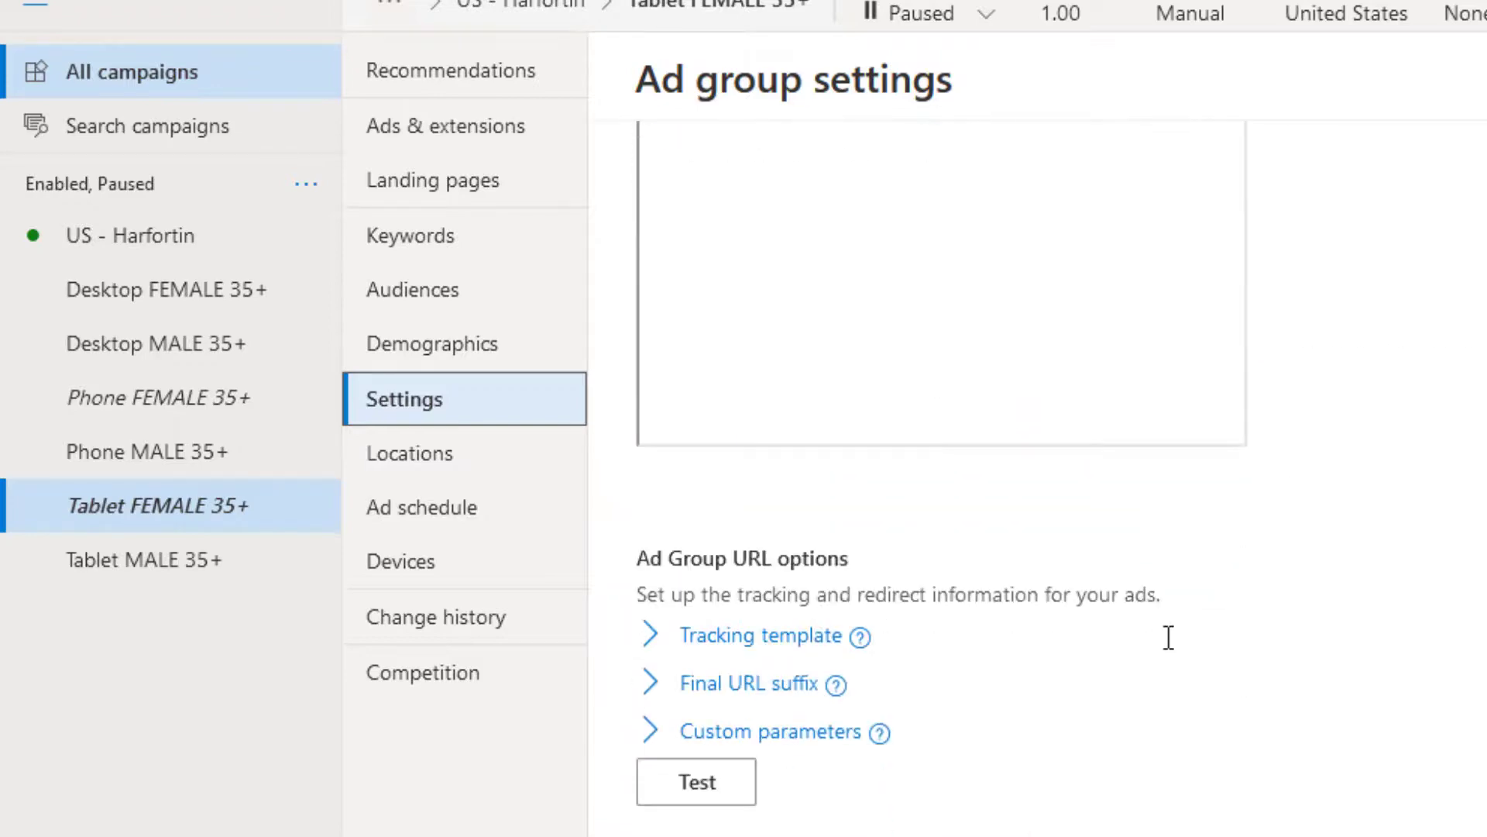
Step: Examine the default bid and age targets of the Tablet FEMALE 35+ ad group
{"action": "left_click", "coordinate": [759, 631]}
{"action": "key", "text": "ctrl+a"}
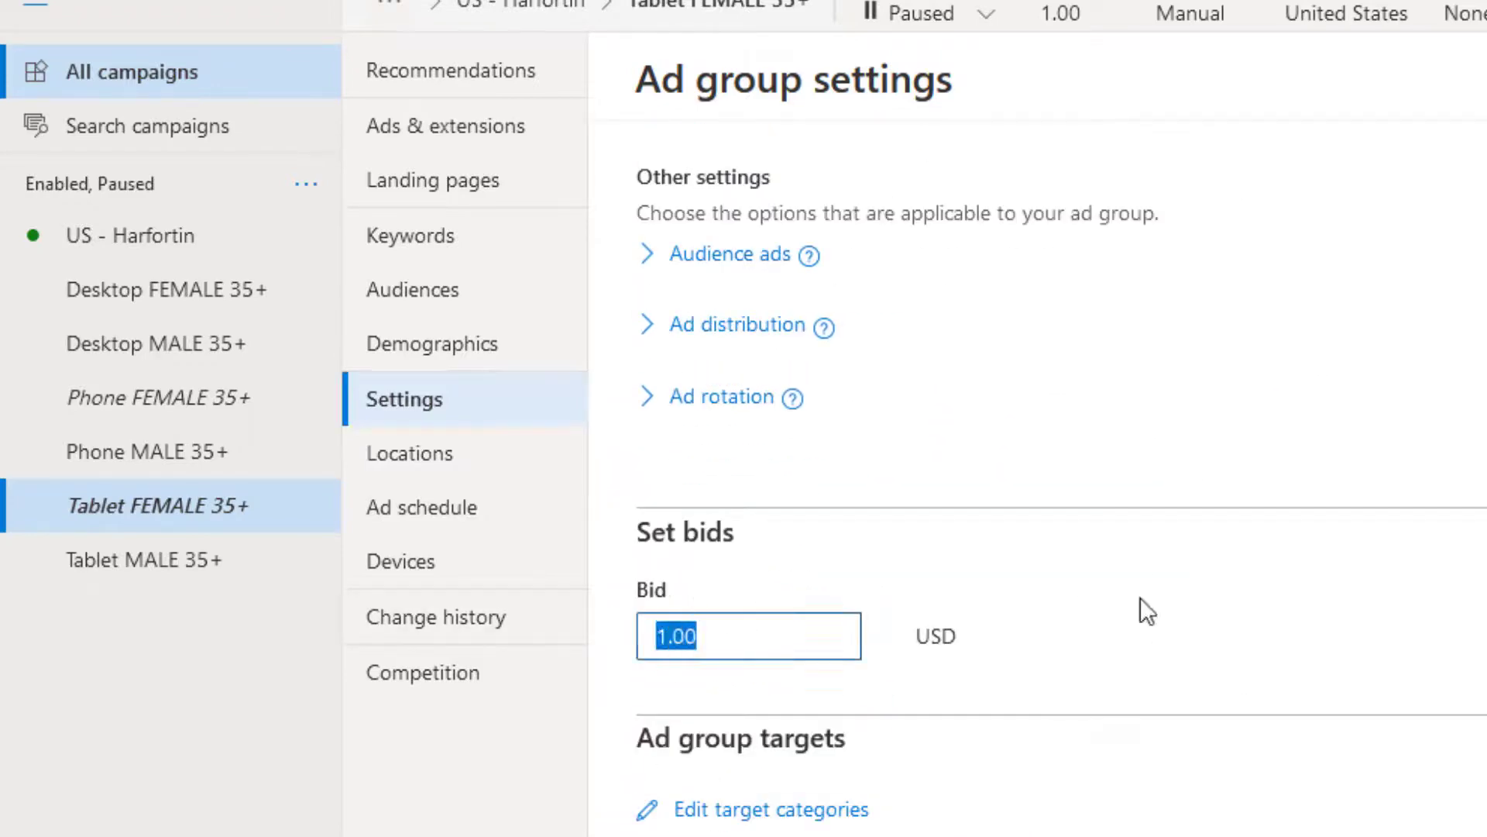
{"action": "left_click", "coordinate": [1154, 589]}
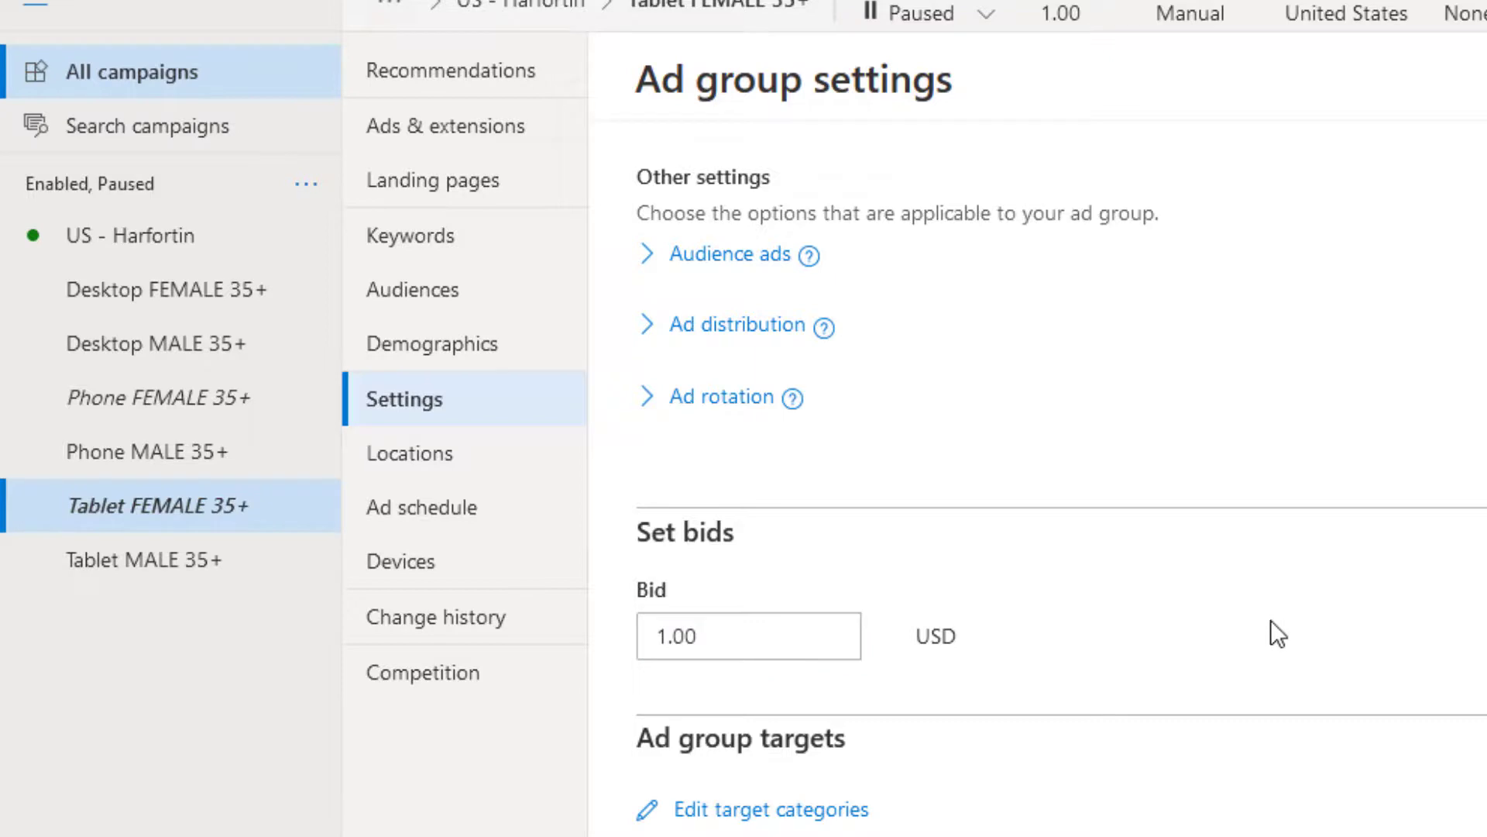
{"action": "left_click", "coordinate": [750, 640]}
{"action": "key", "text": "ctrl+a"}
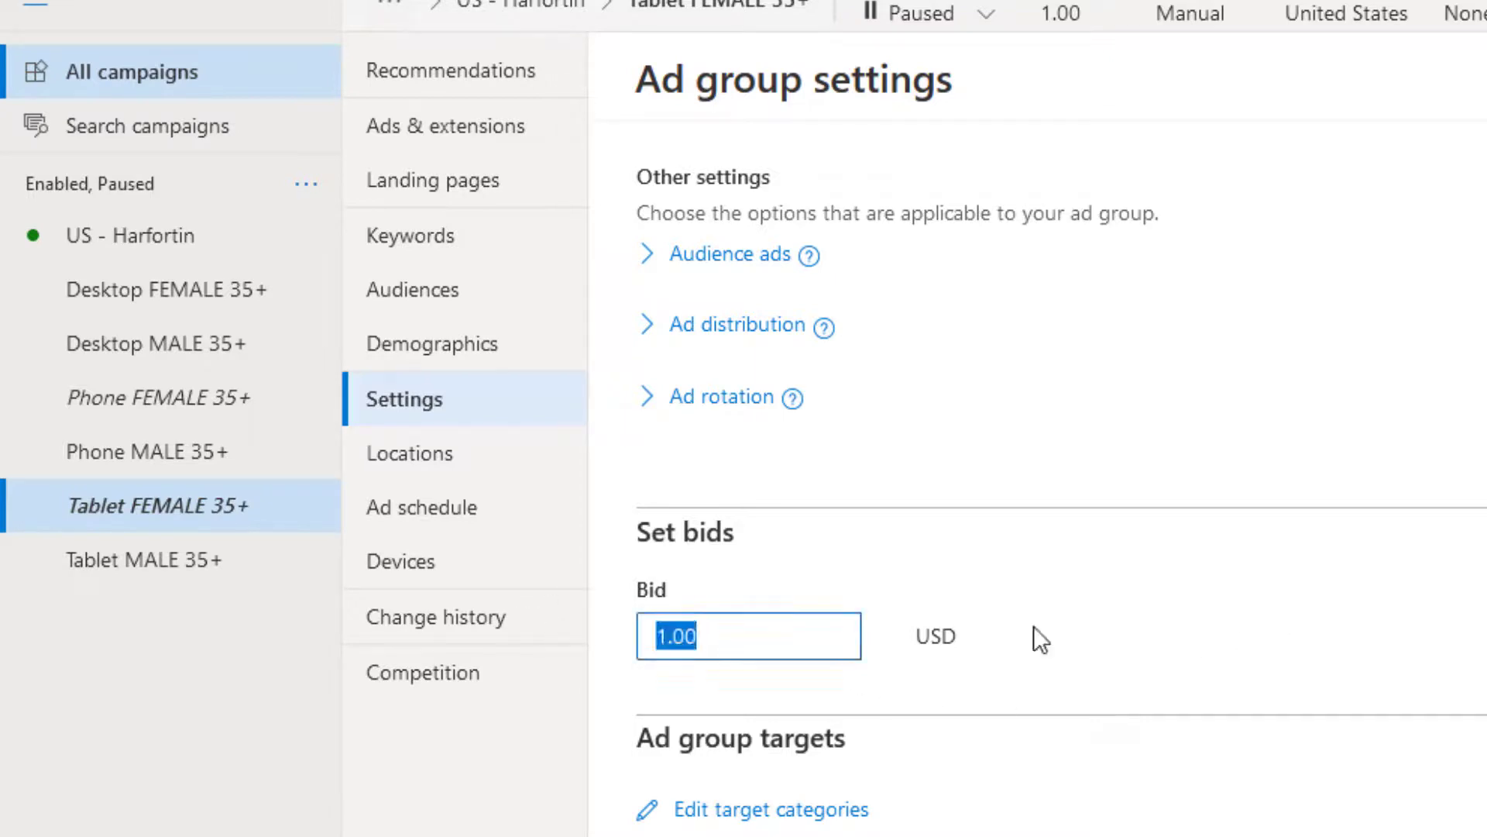
{"action": "left_click", "coordinate": [1298, 669]}
{"action": "scroll", "coordinate": [1264, 674], "scroll_direction": "down", "scroll_amount": 20}
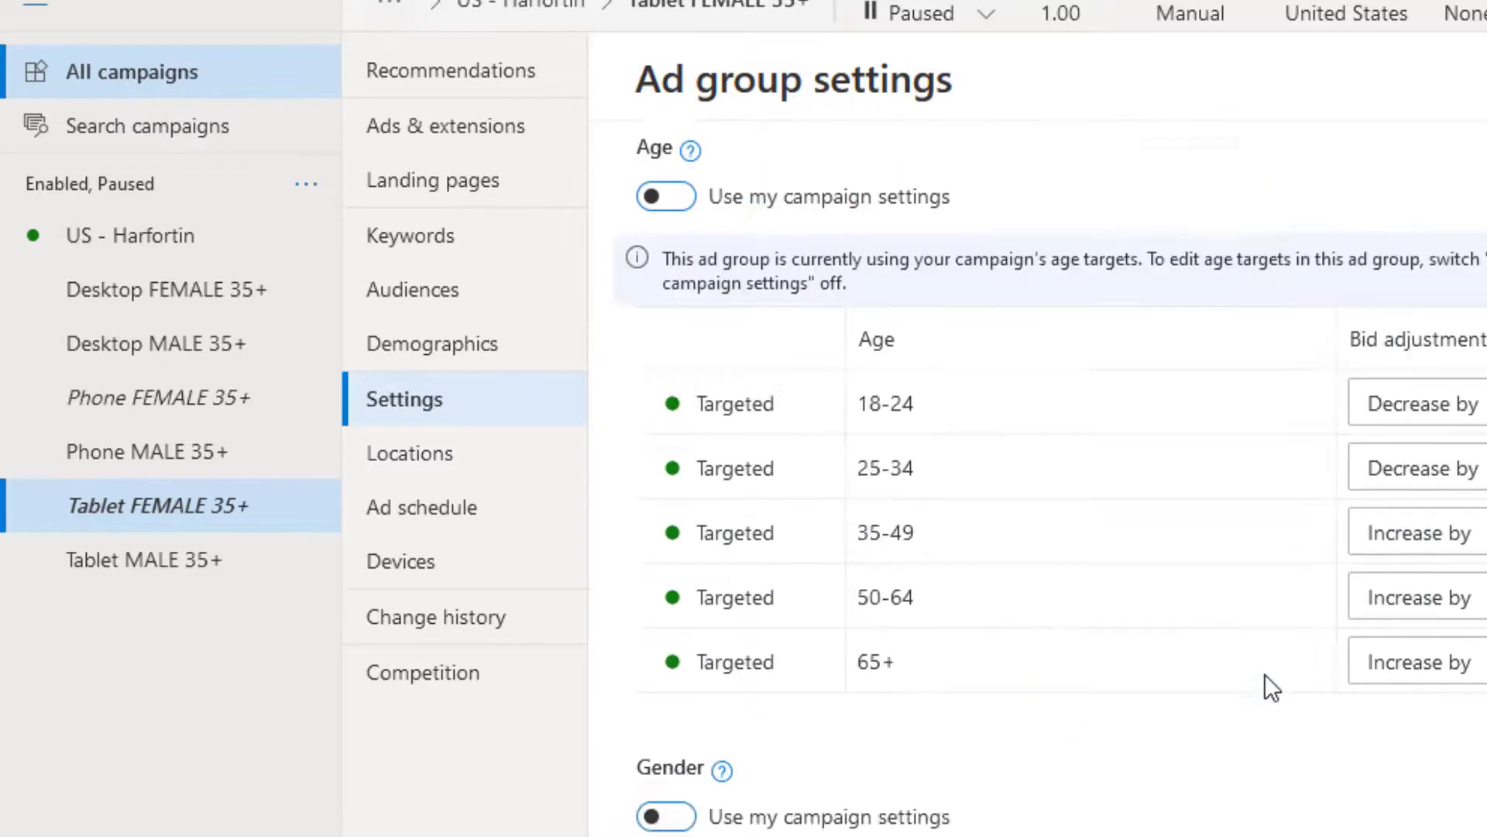
{"action": "scroll", "coordinate": [1264, 674], "scroll_direction": "up", "scroll_amount": 20}
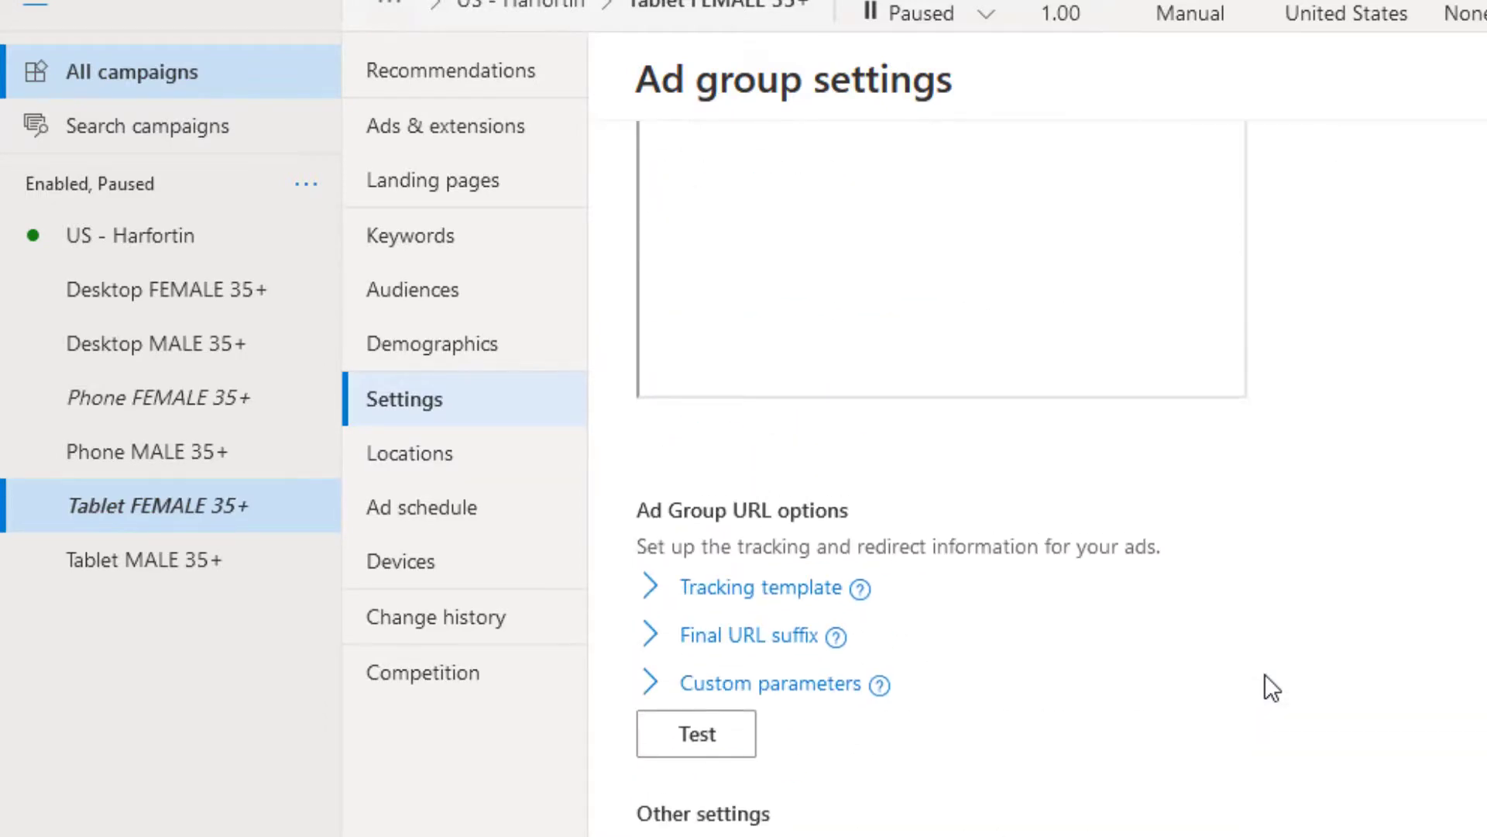
{"action": "scroll", "coordinate": [1265, 673], "scroll_direction": "up", "scroll_amount": 1}
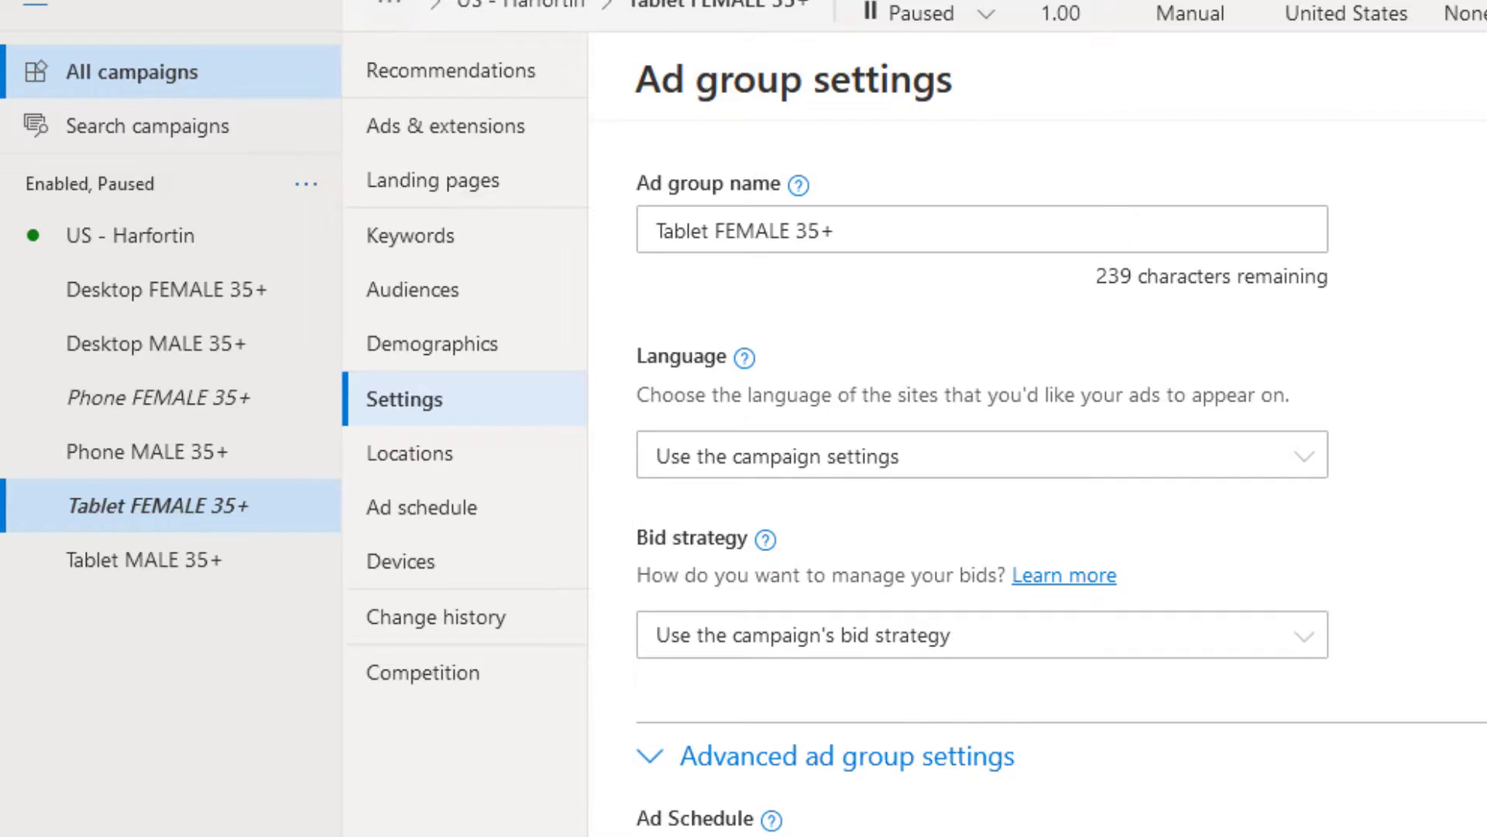
Step: Enable the paused Tablet FEMALE 35+ and Phone FEMALE 35+ ad groups in the US - Harfortin campaign's ad group list
{"action": "left_click", "coordinate": [163, 246]}
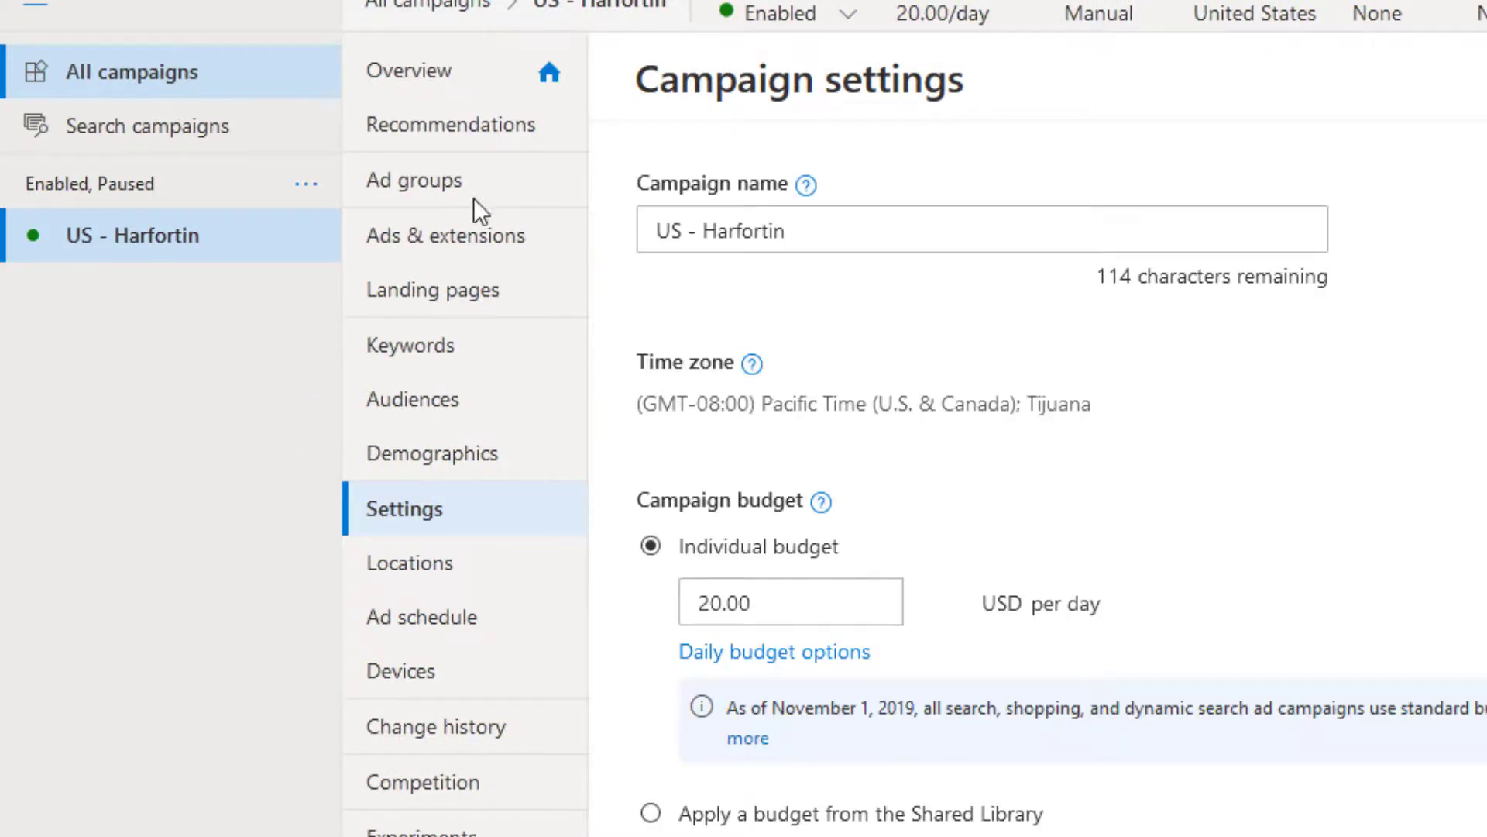
{"action": "left_click", "coordinate": [426, 184]}
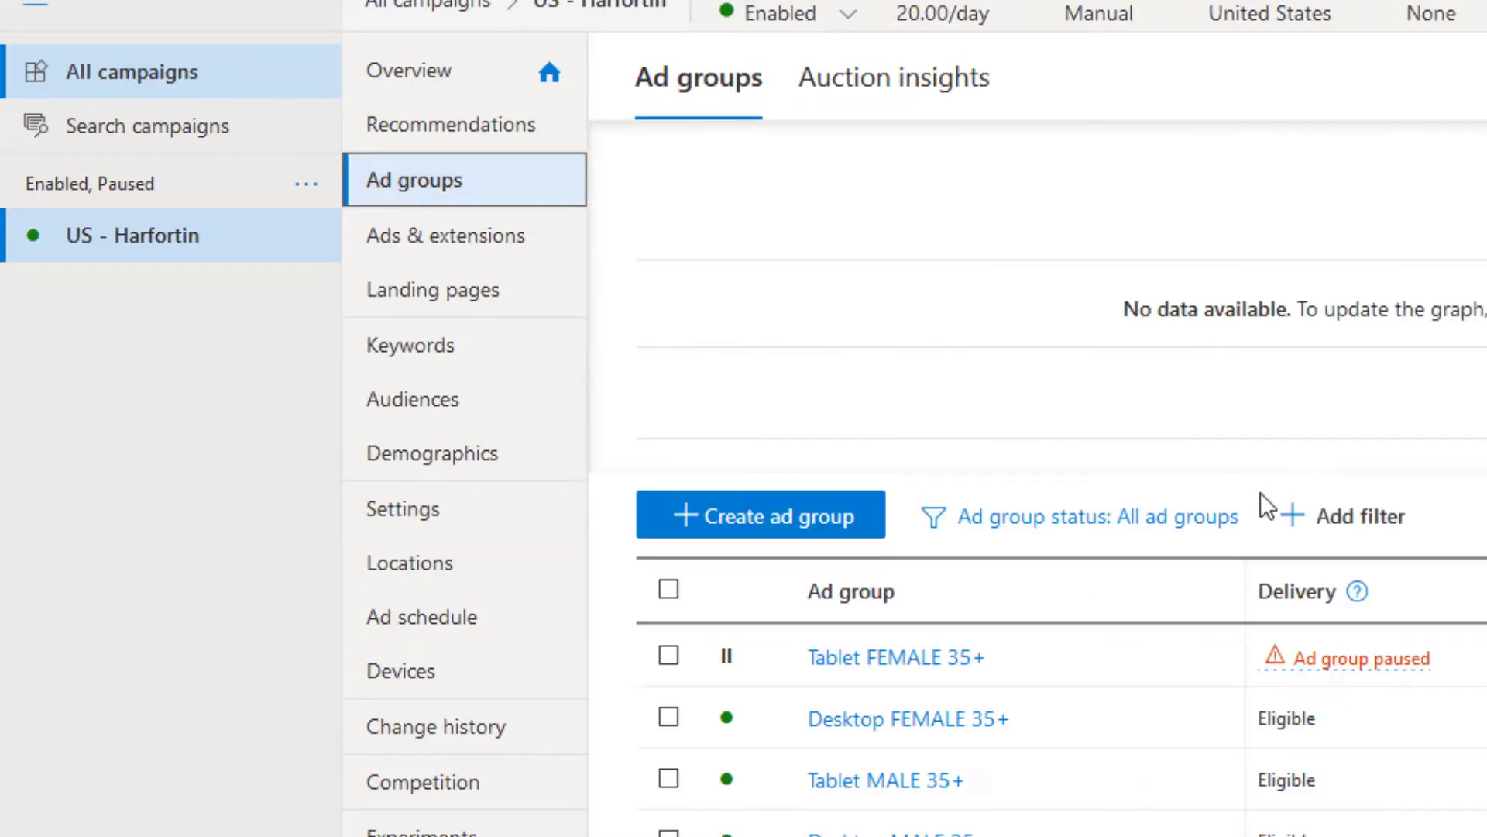
{"action": "mouse_move", "coordinate": [1307, 671]}
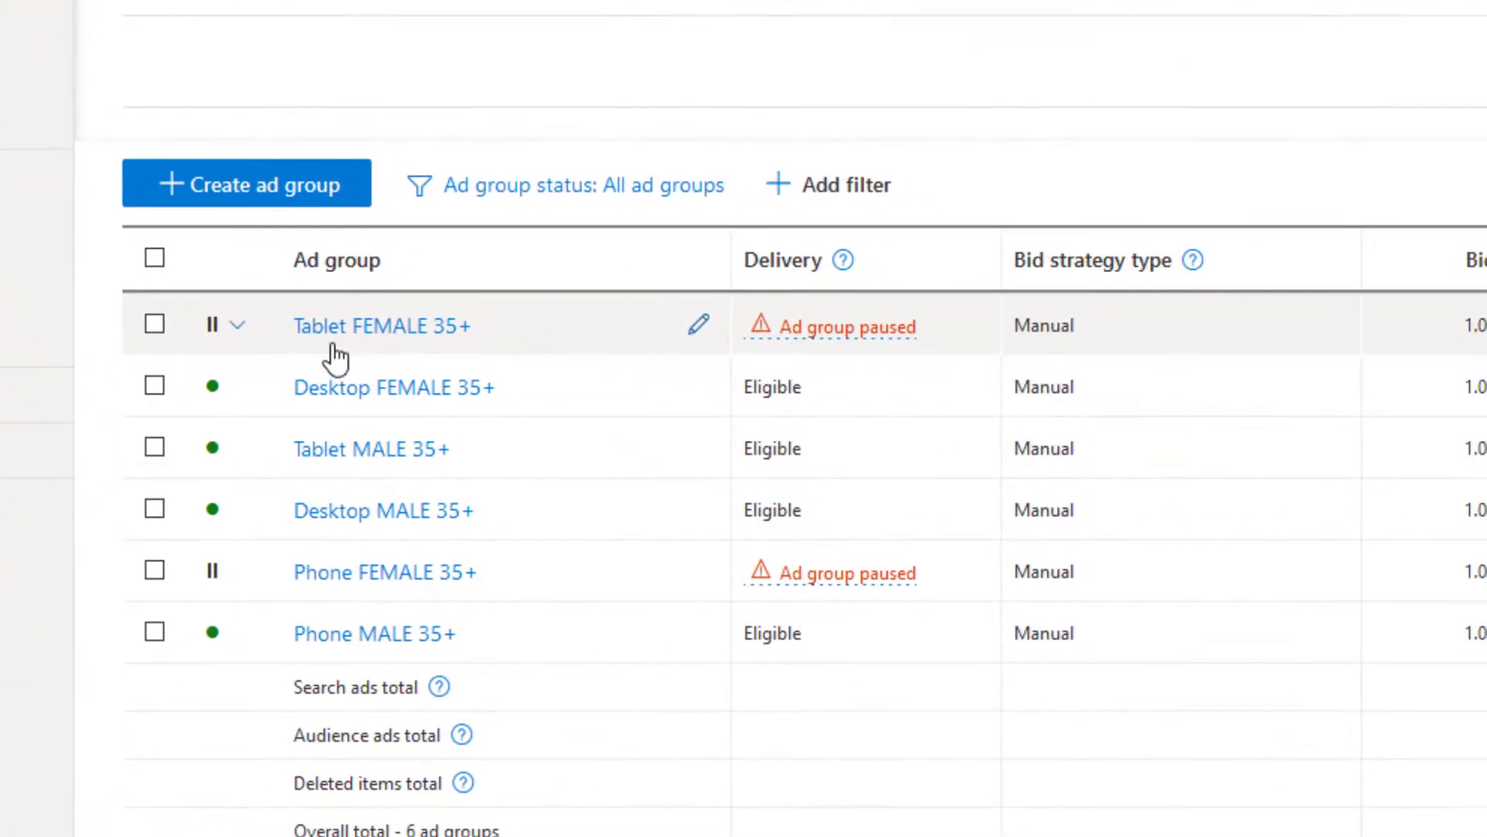
{"action": "left_click", "coordinate": [734, 649]}
{"action": "left_click", "coordinate": [286, 347]}
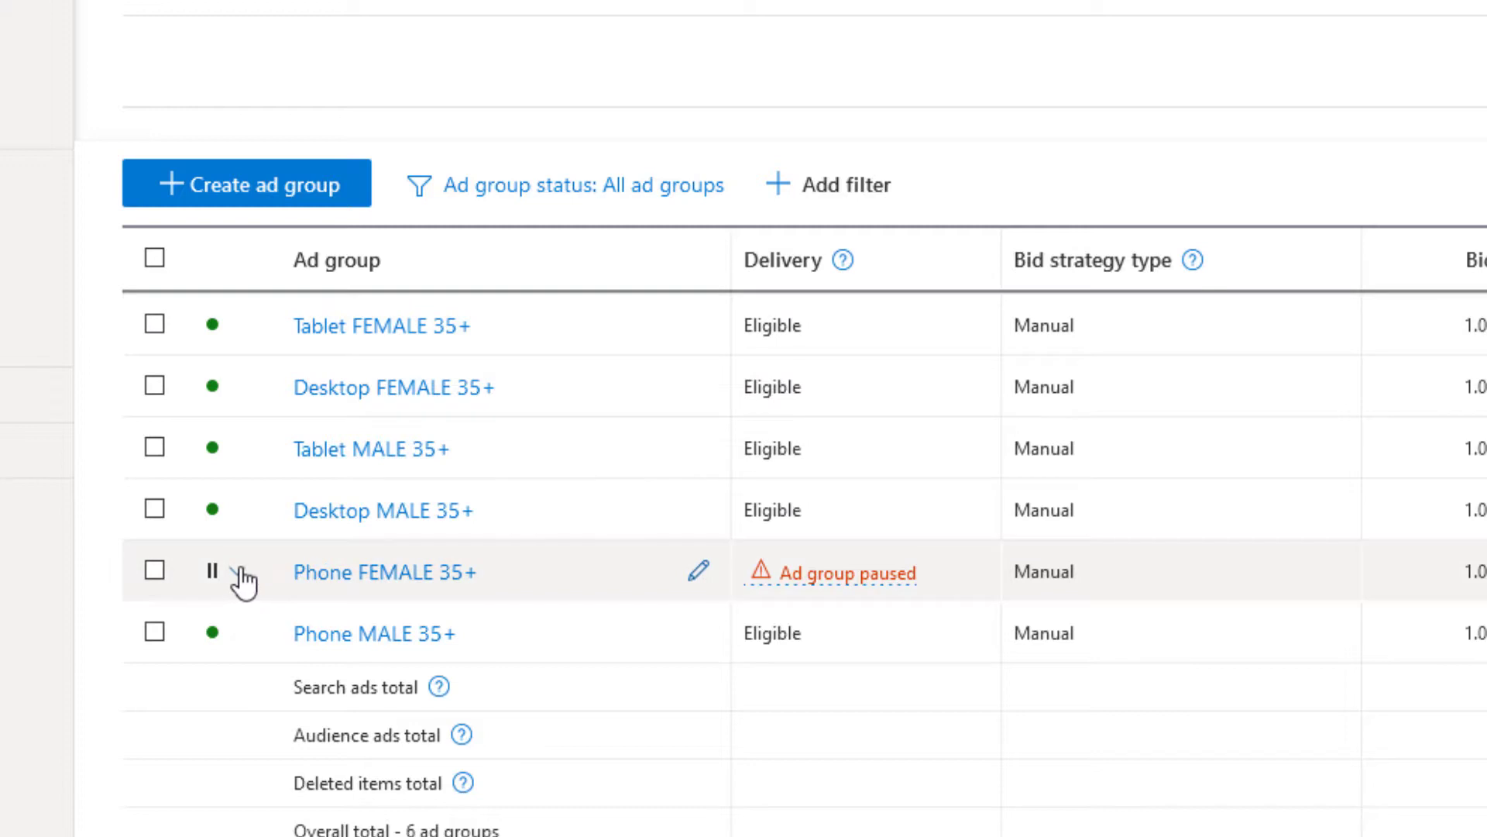
{"action": "left_click", "coordinate": [237, 573]}
{"action": "left_click", "coordinate": [277, 604]}
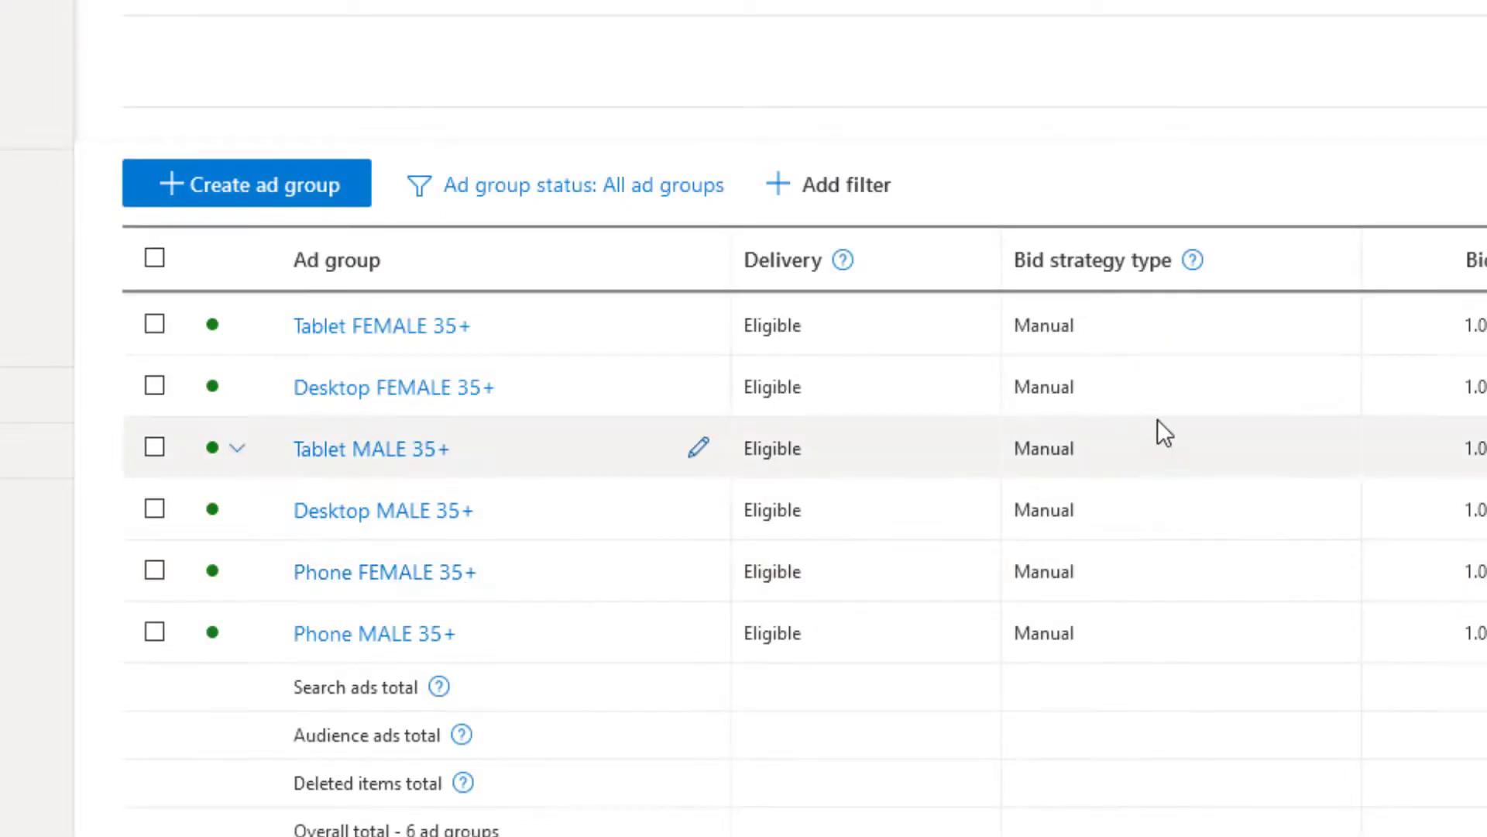
Step: Read the explanation of the Bid column and review the default bids of the campaign's ad groups
{"action": "left_click", "coordinate": [1251, 286]}
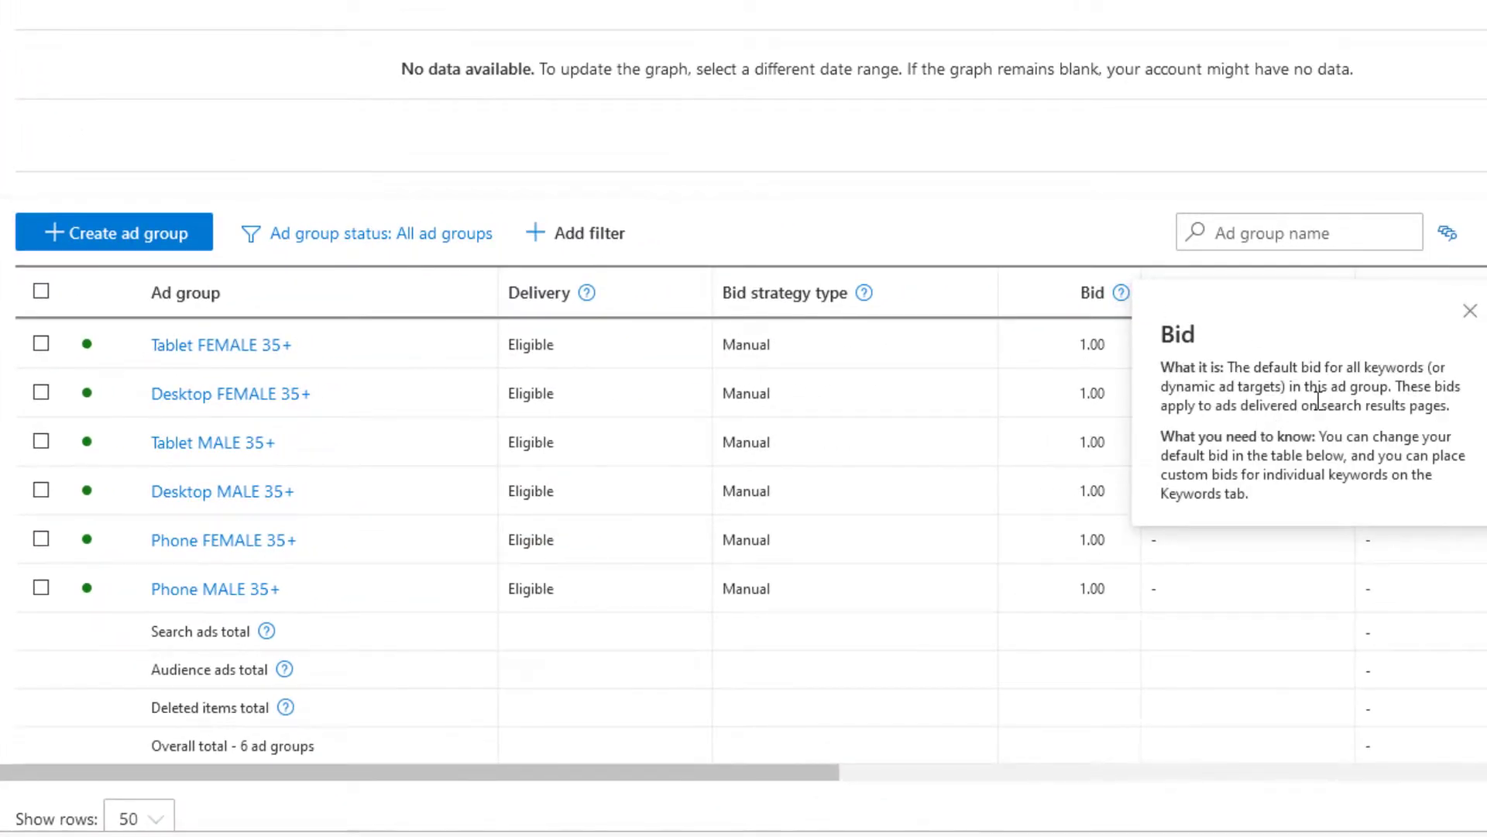
{"action": "left_click", "coordinate": [1106, 198]}
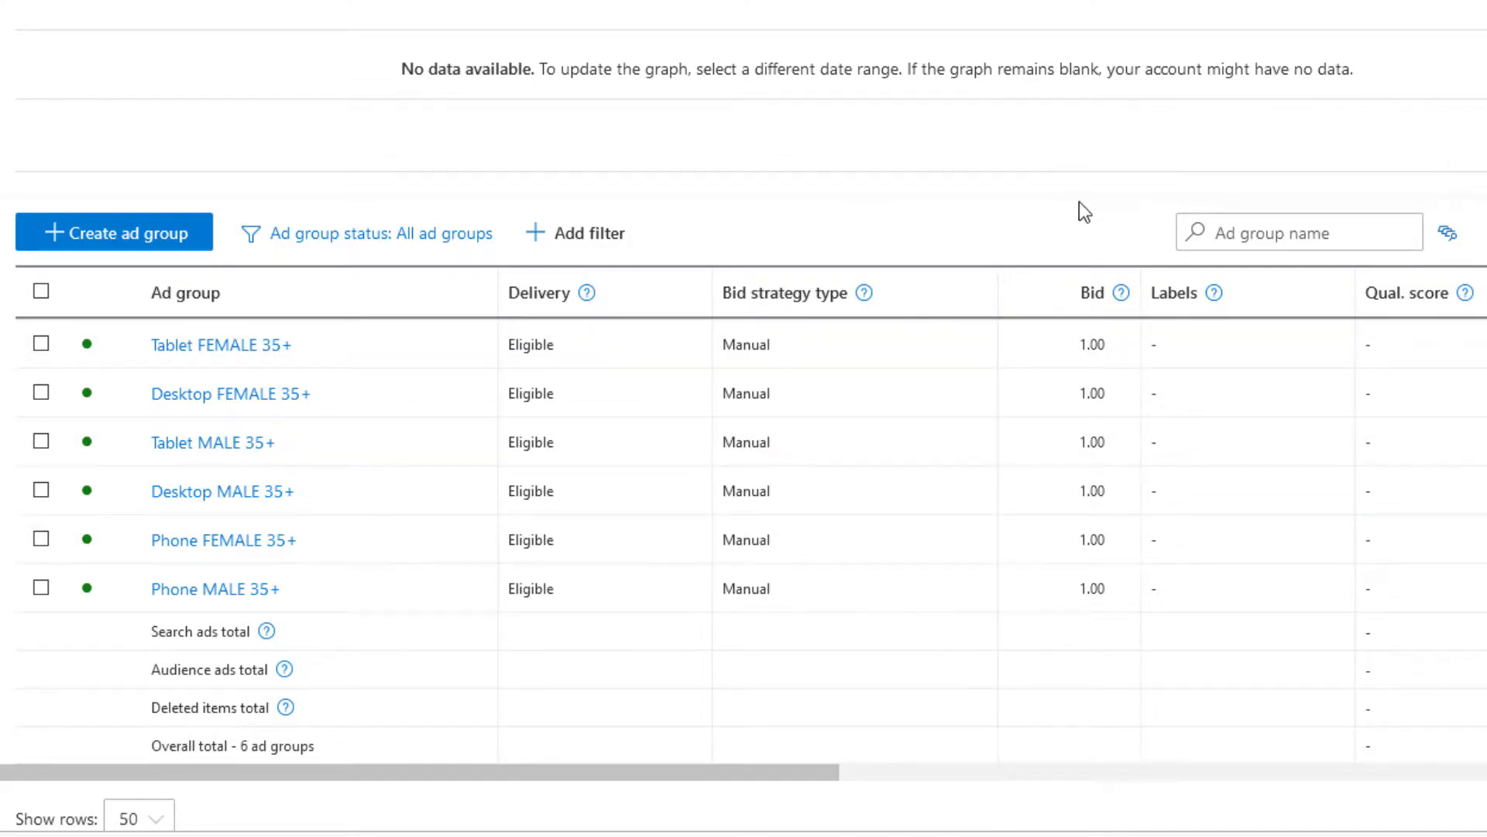
{"action": "scroll", "coordinate": [1080, 201], "scroll_direction": "down", "scroll_amount": 2}
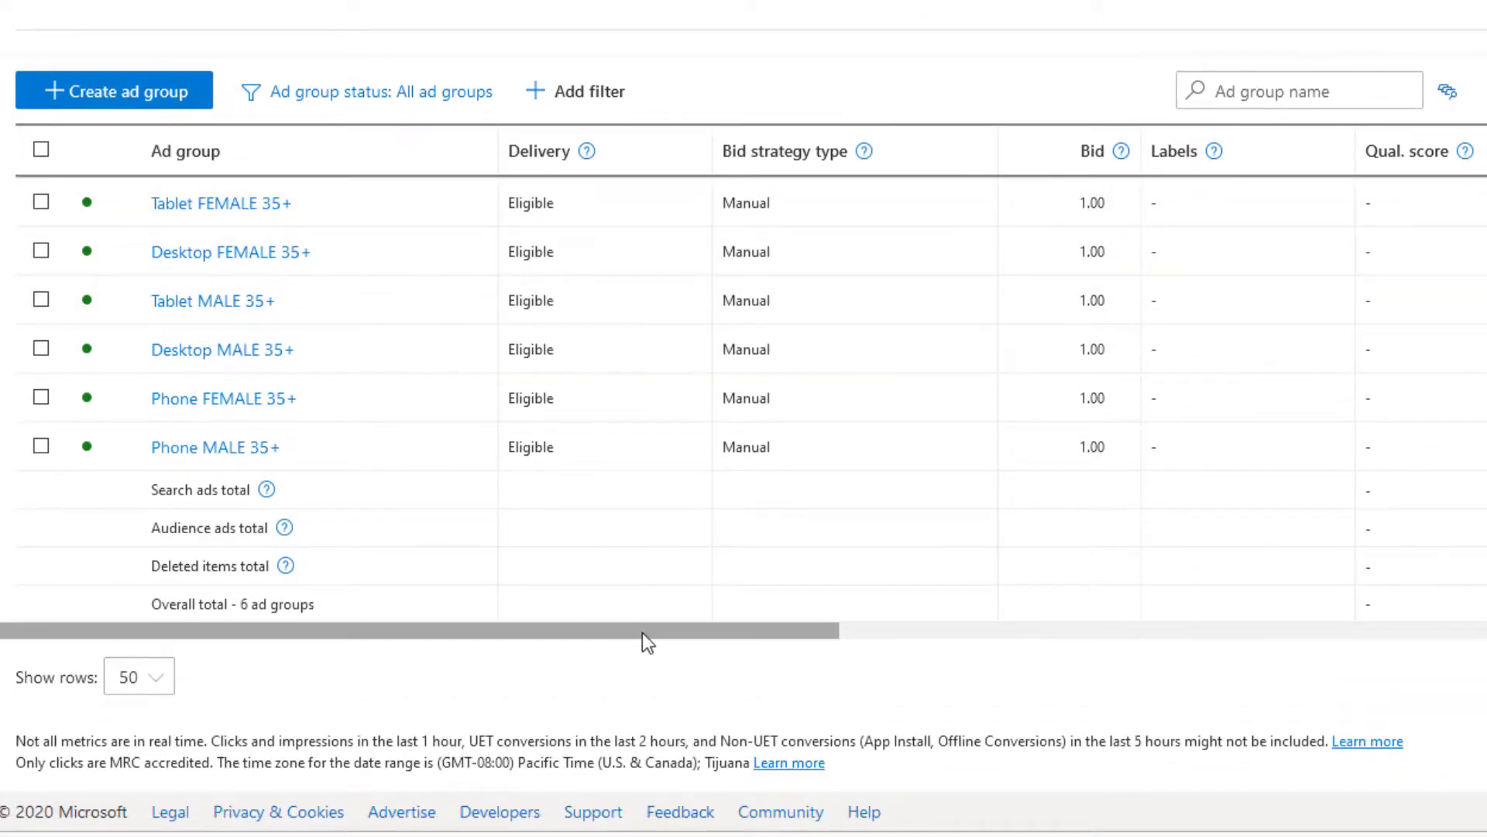
{"action": "left_click_drag", "start_coordinate": [643, 634], "coordinate": [496, 659]}
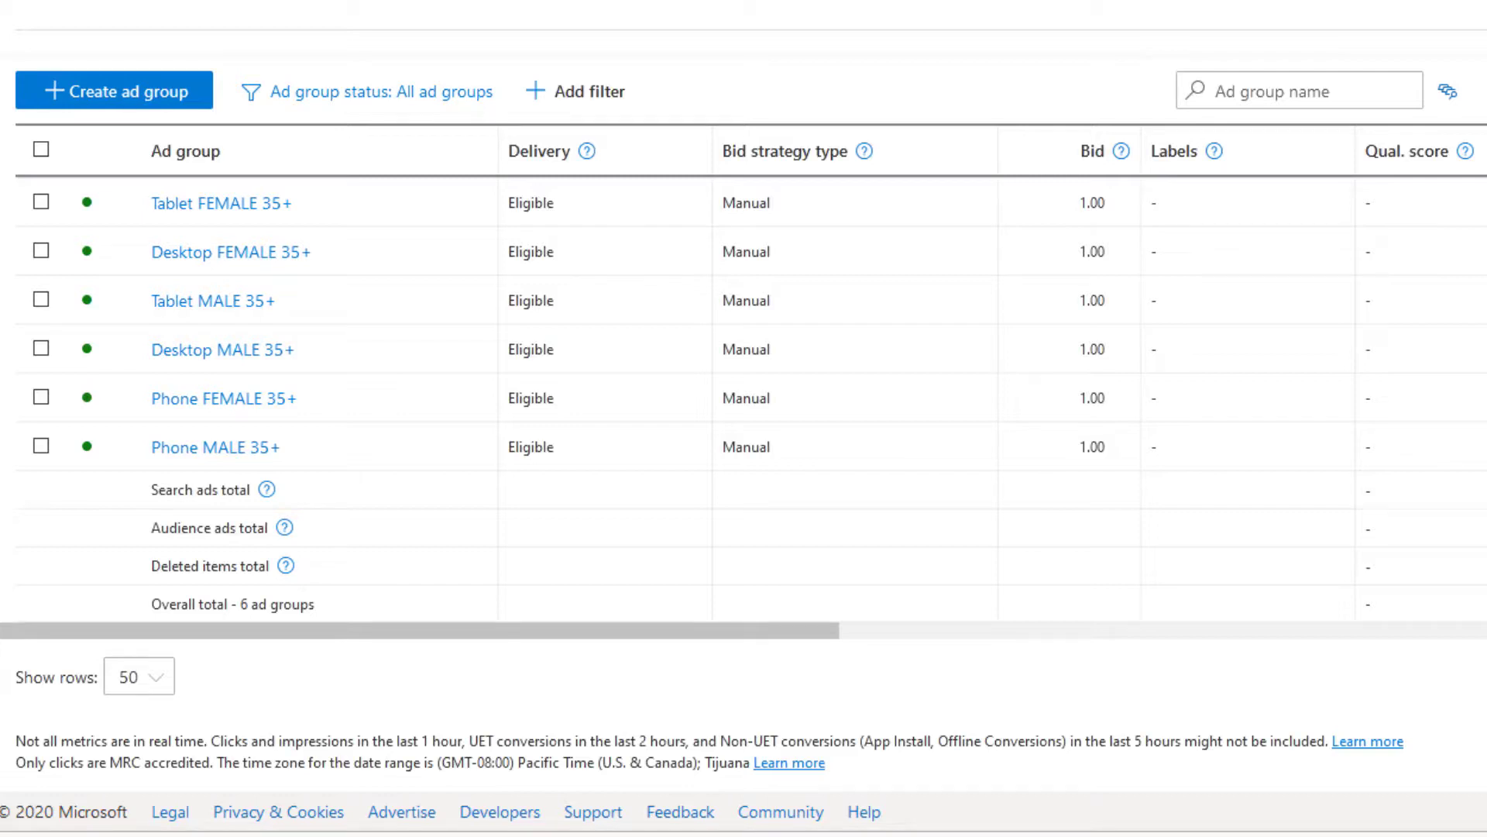
Step: Open a new browser tab and look up "timedate"
{"action": "left_click", "coordinate": [1335, 53]}
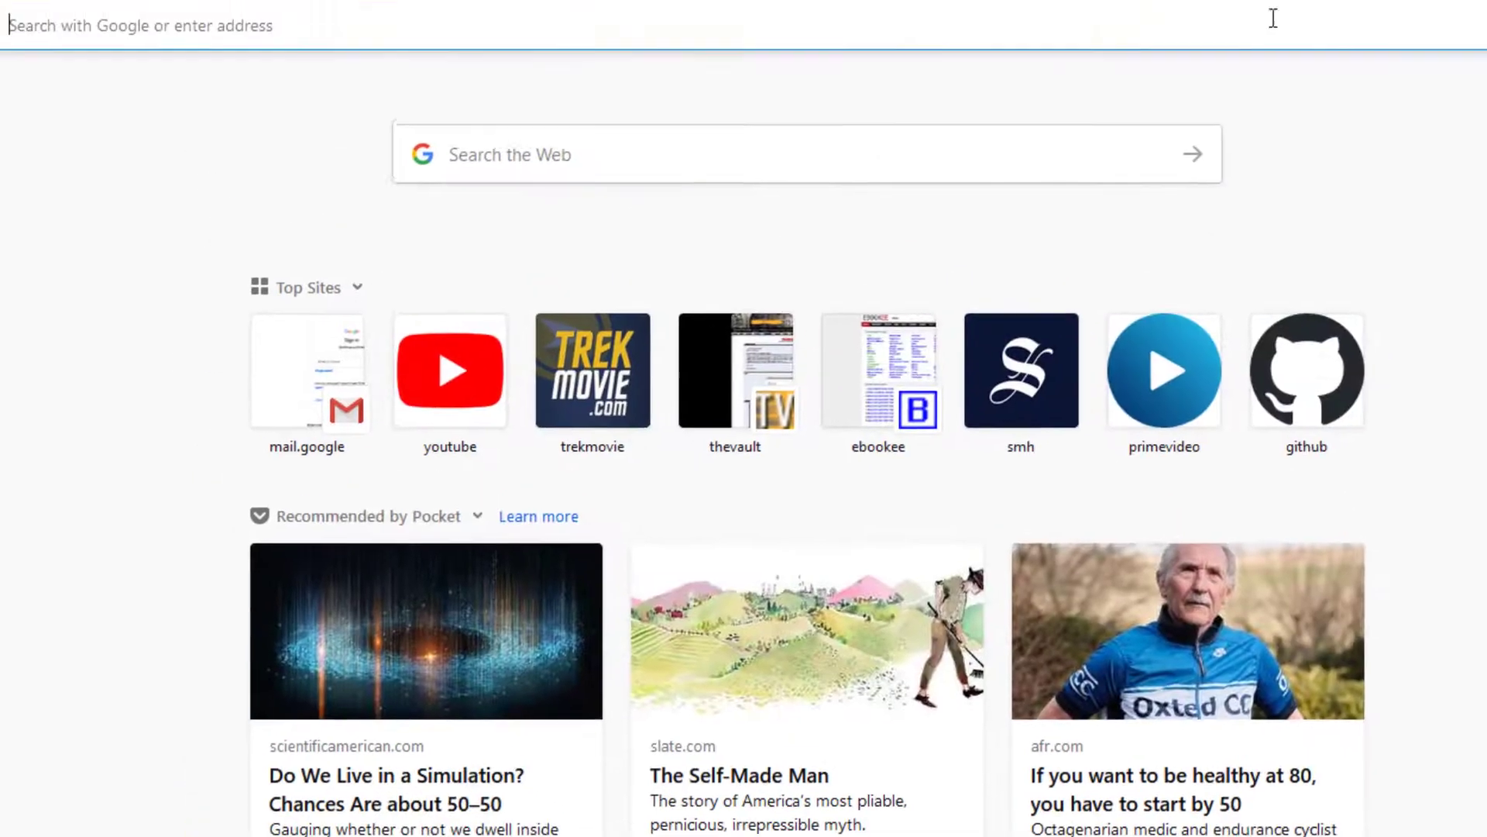
{"action": "left_click", "coordinate": [1334, 100]}
{"action": "type", "text": "timedate"}
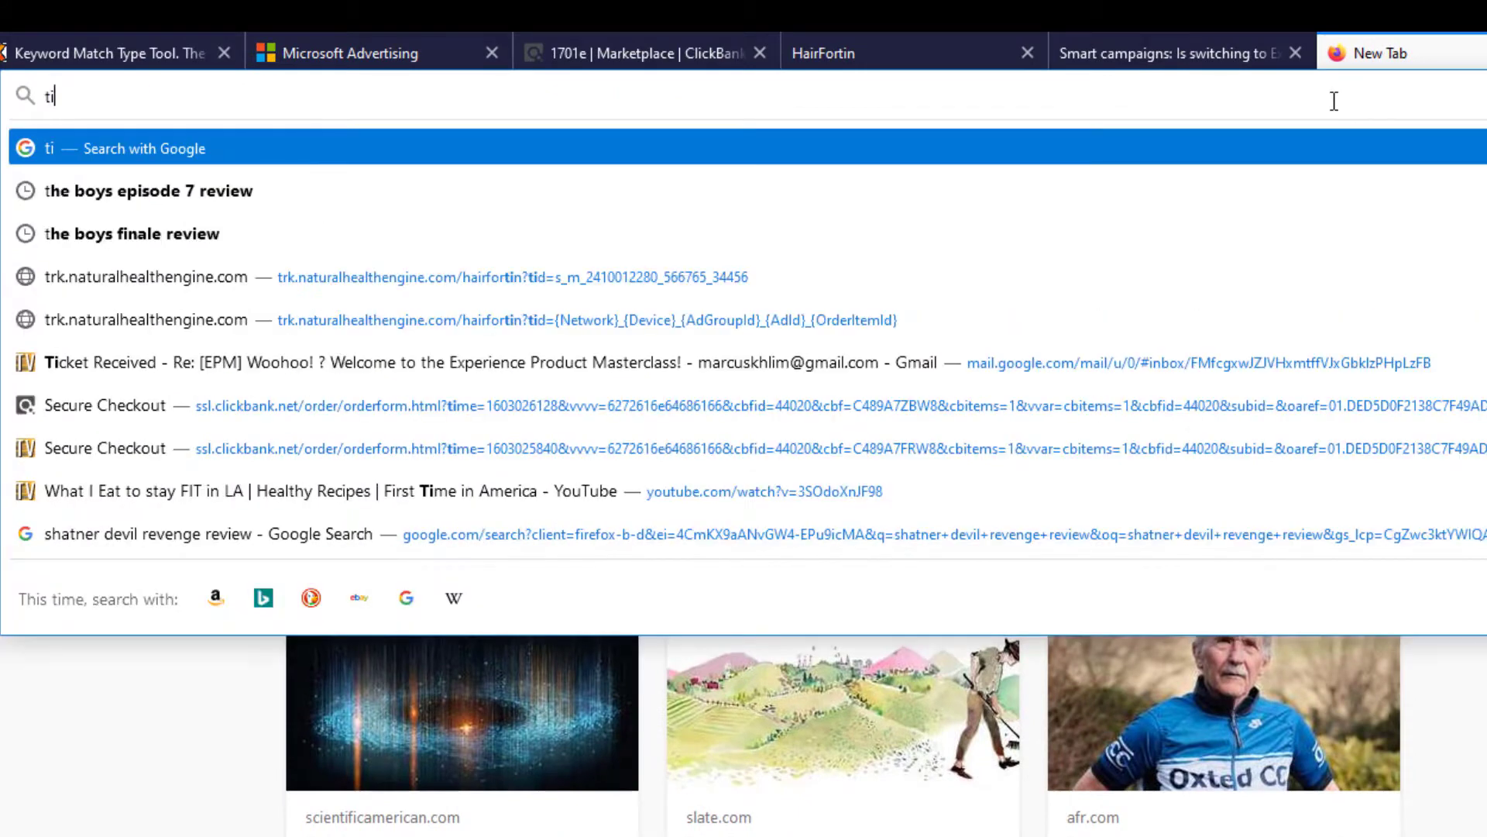
{"action": "key", "text": "Return"}
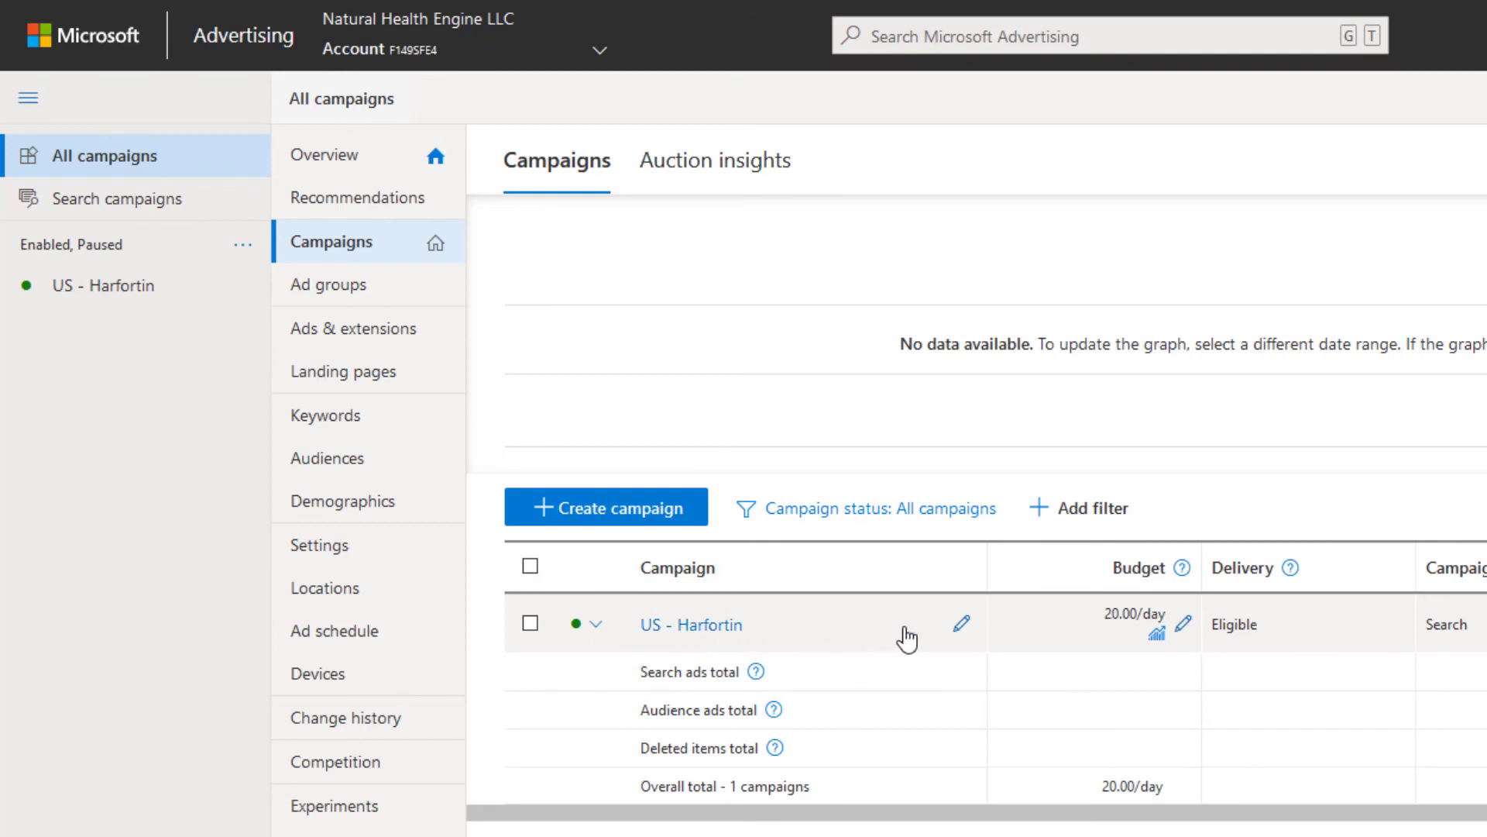
Step: Rename the US - Harfortin campaign as "US - Hairfortin" and save the name
{"action": "left_click", "coordinate": [960, 624]}
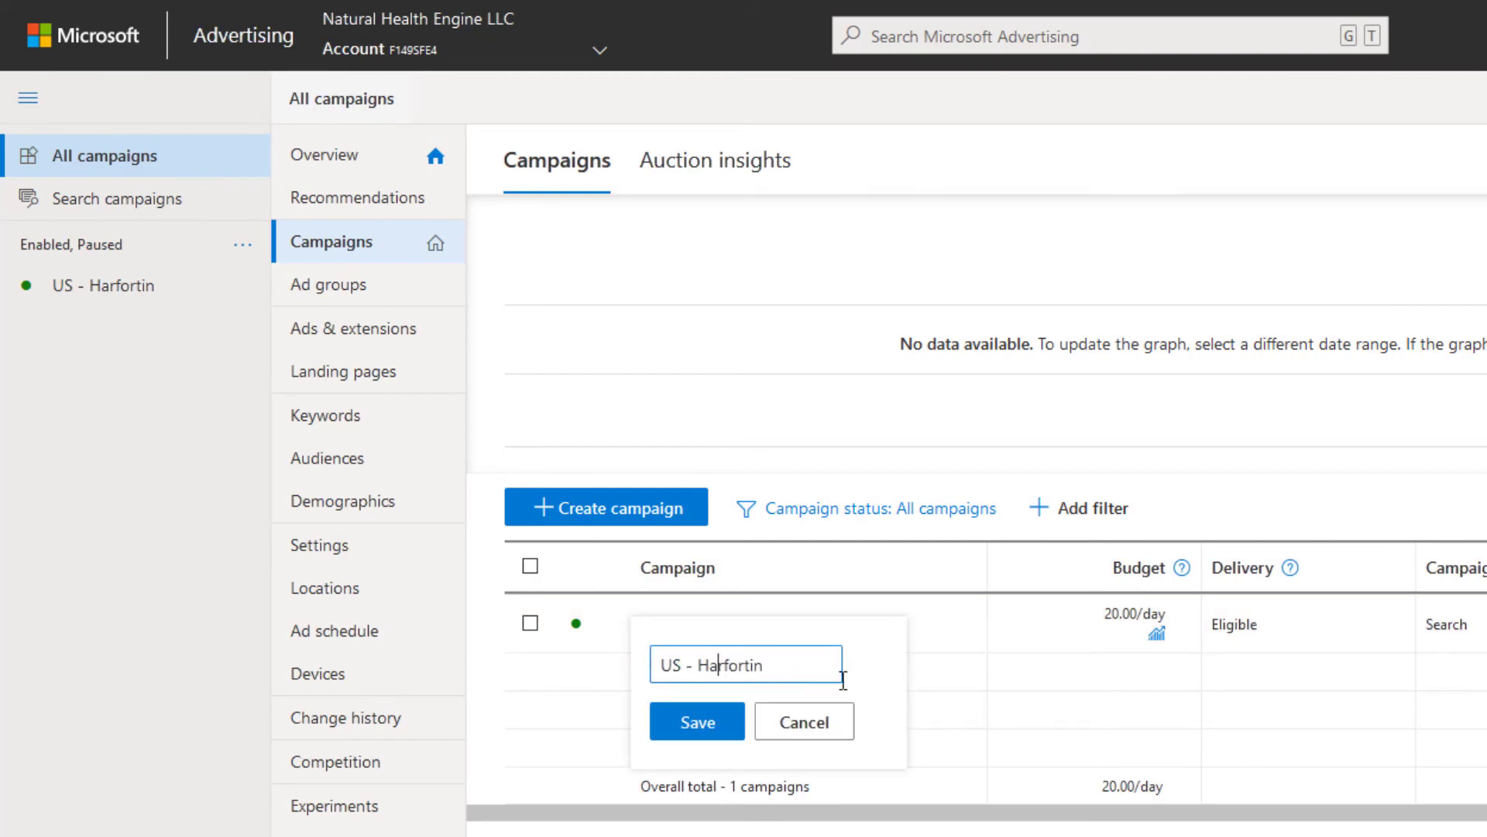
{"action": "type", "text": "i"}
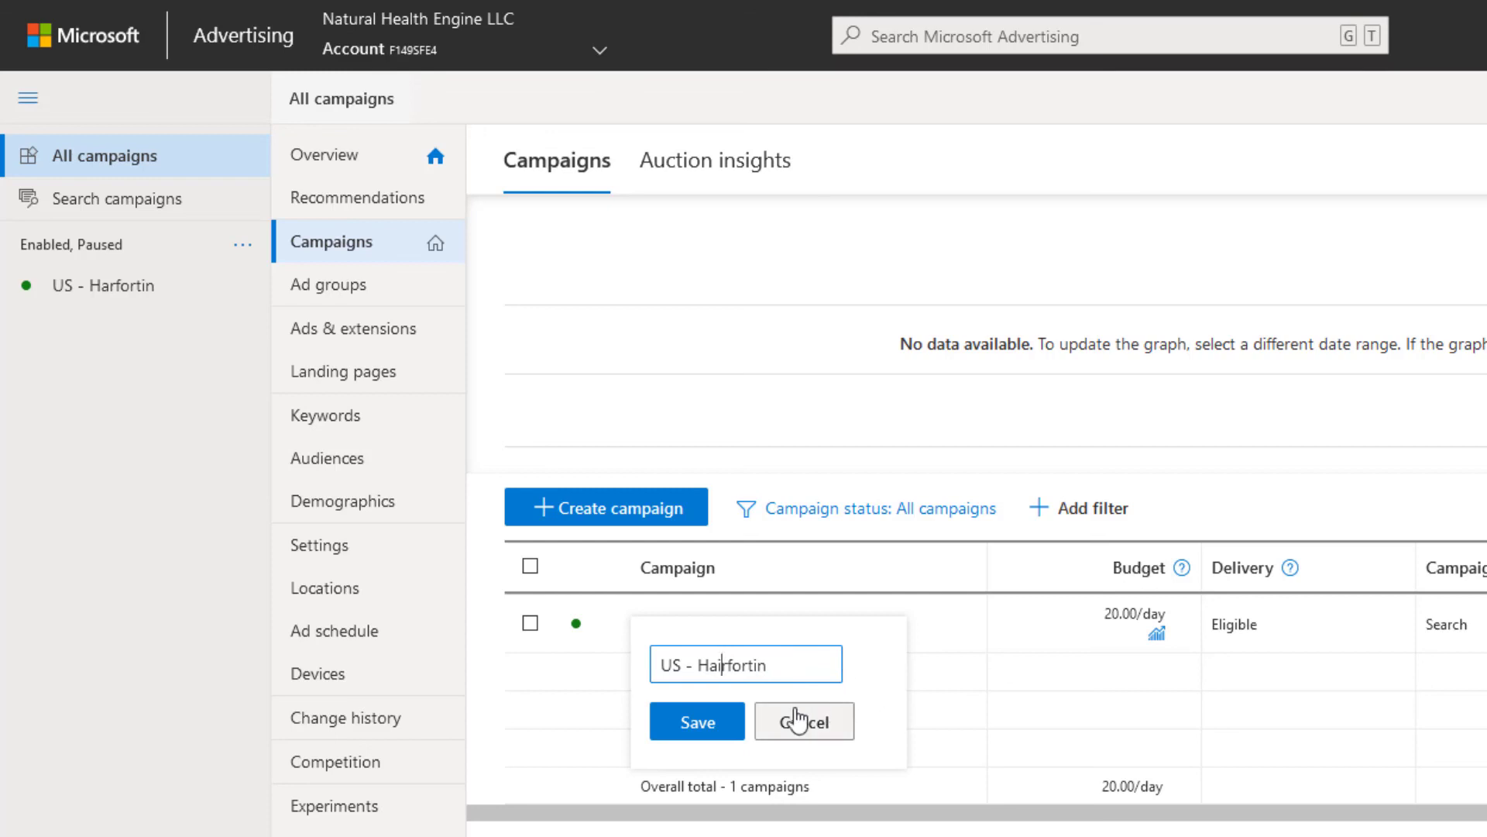
{"action": "left_click", "coordinate": [714, 734]}
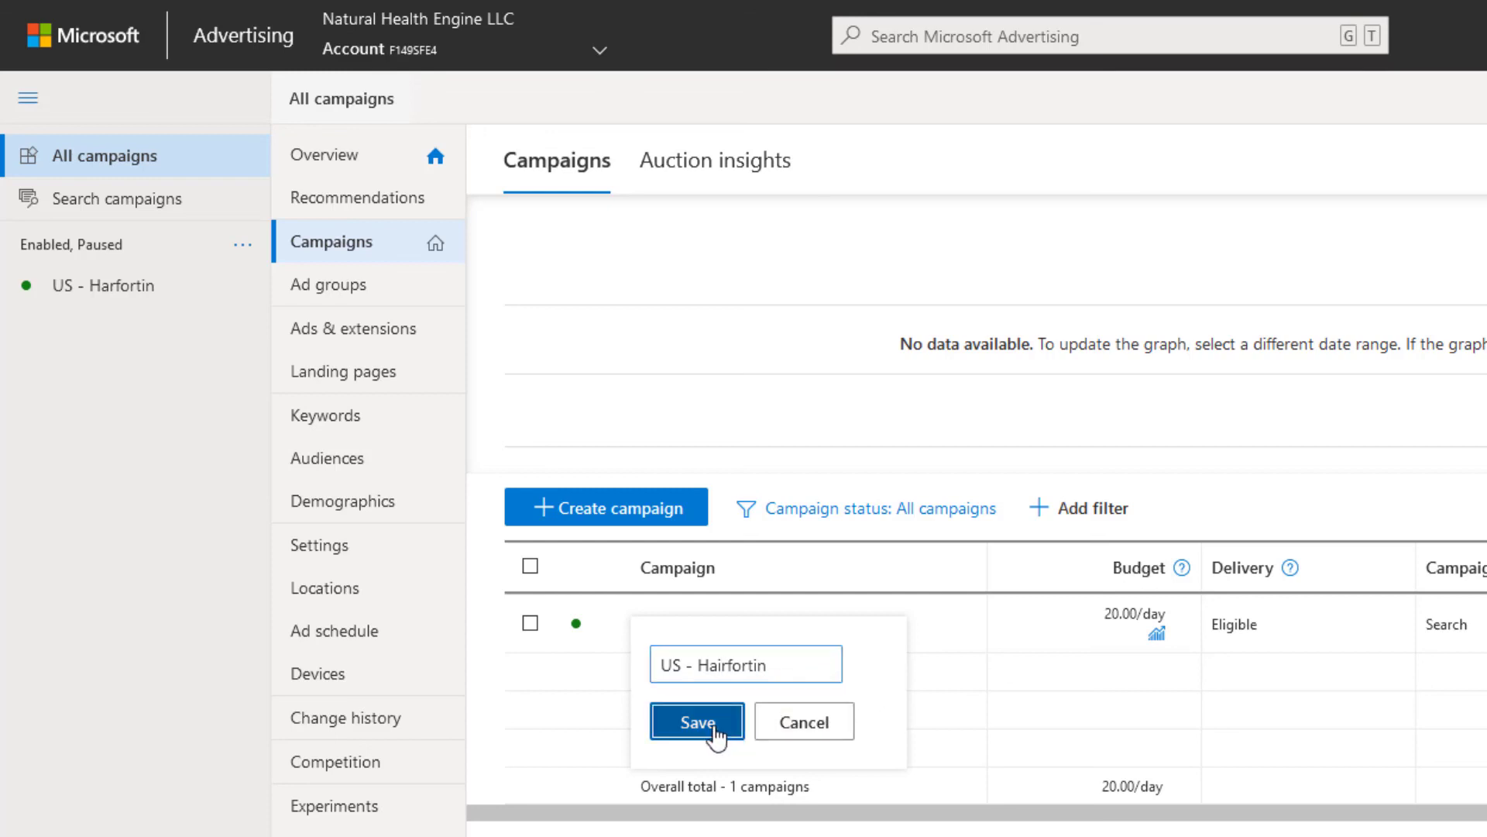